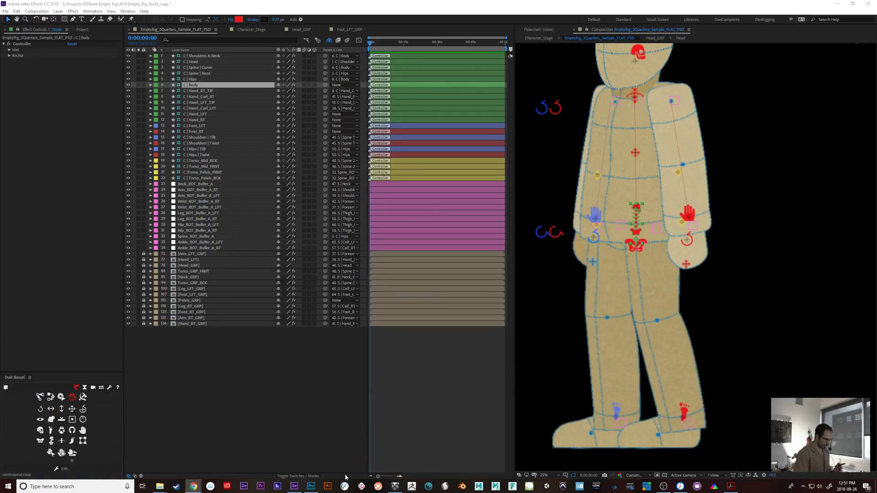
# - Select the Neck_ROT_Buffer_A layer to inspect its Buffer_Amount effect
pyautogui.moveTo(306, 488)
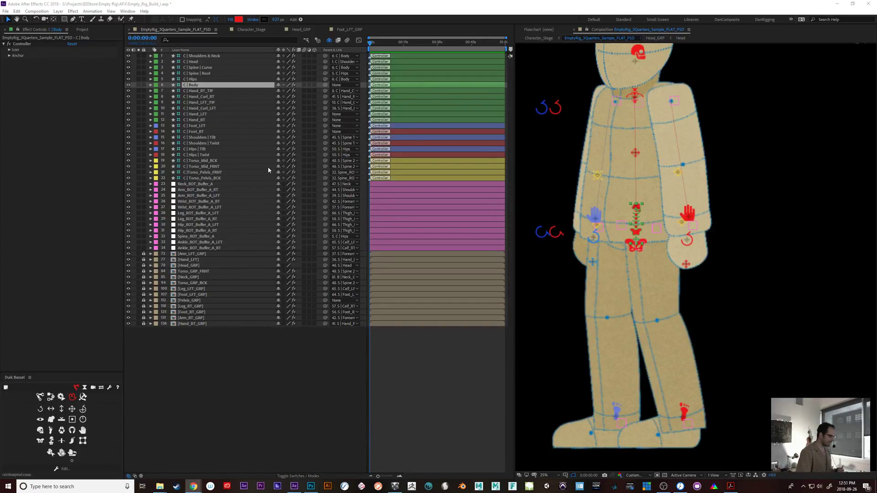
pyautogui.click(212, 184)
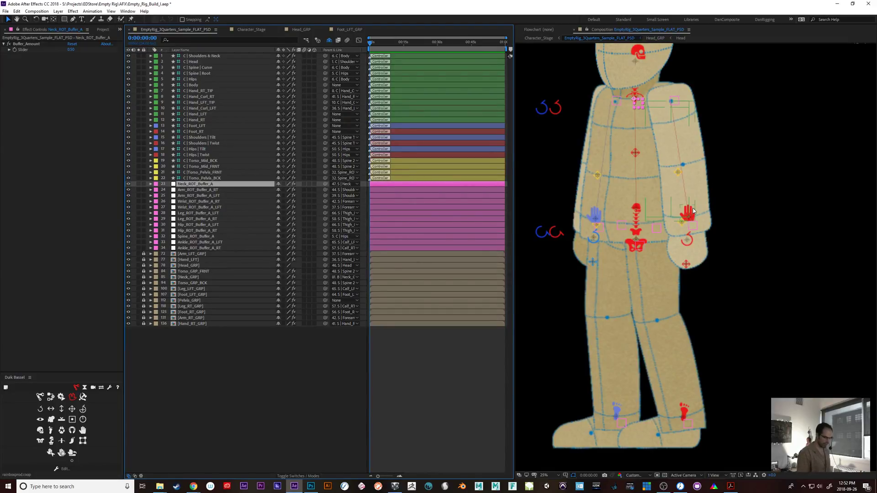
pyautogui.press(',')
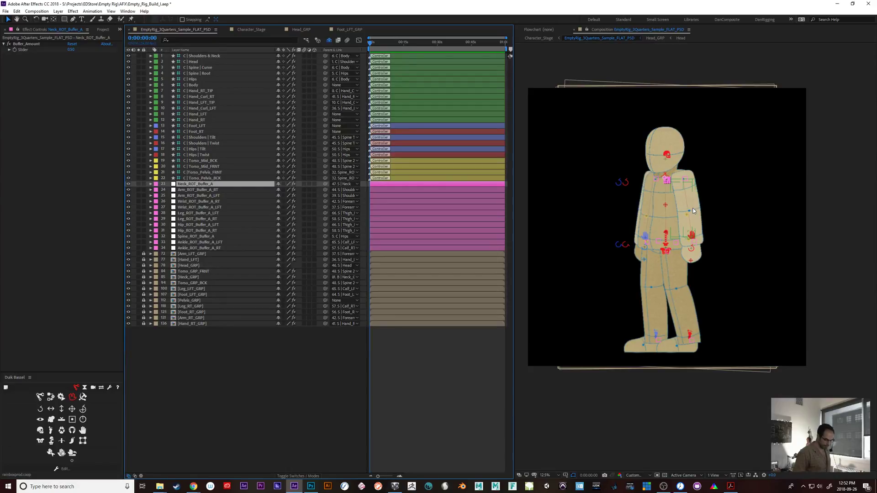
pyautogui.scroll(1, 693, 211)
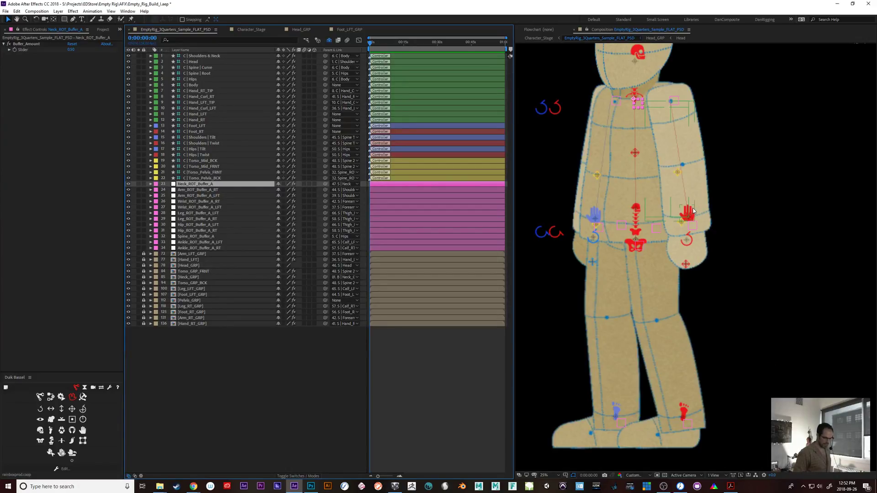
# - Try bending the left leg by raising the C | Foot_LFT controller toward the other leg, and undo the move
pyautogui.click(685, 412)
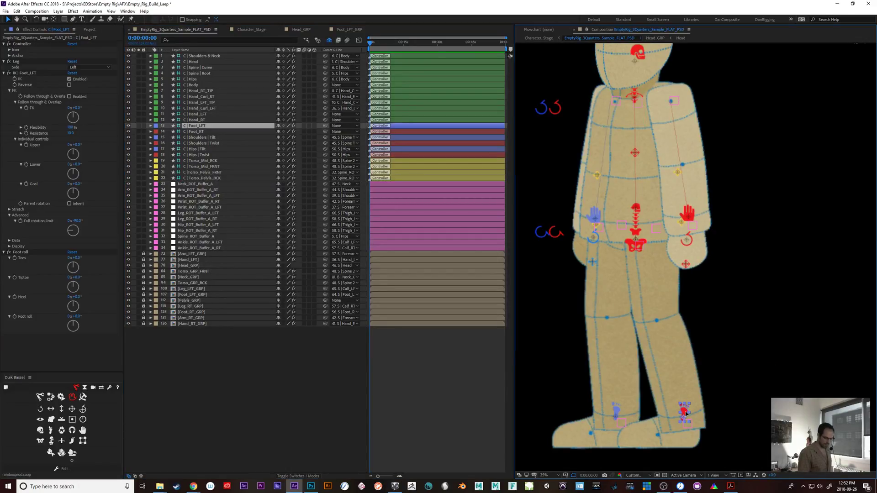
pyautogui.moveTo(685, 412); pyautogui.dragTo(636, 363)
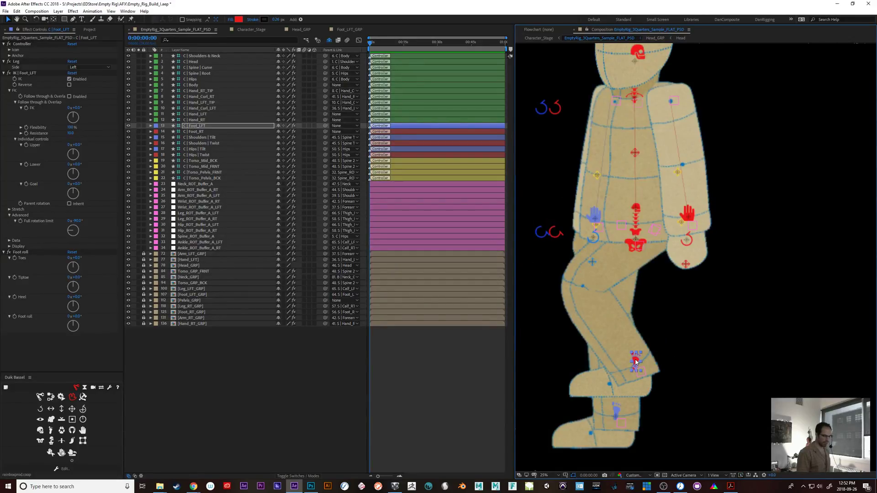
pyautogui.moveTo(693, 366); pyautogui.dragTo(745, 388)
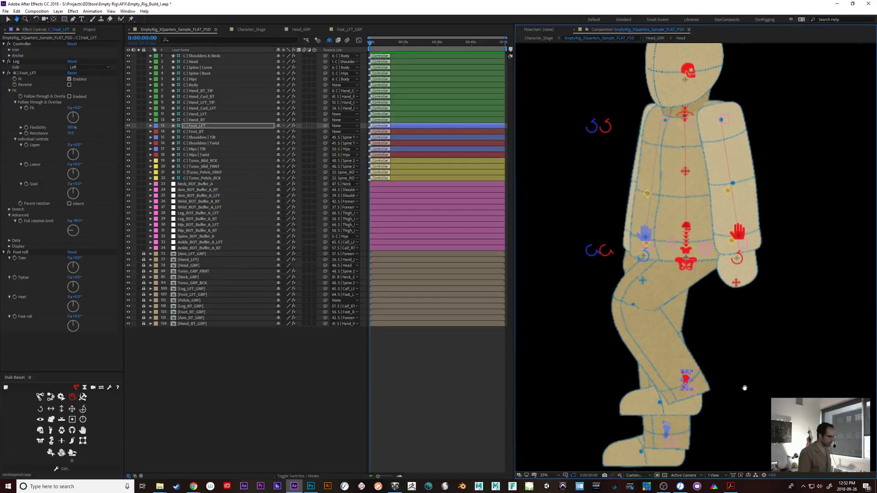
pyautogui.press('v')
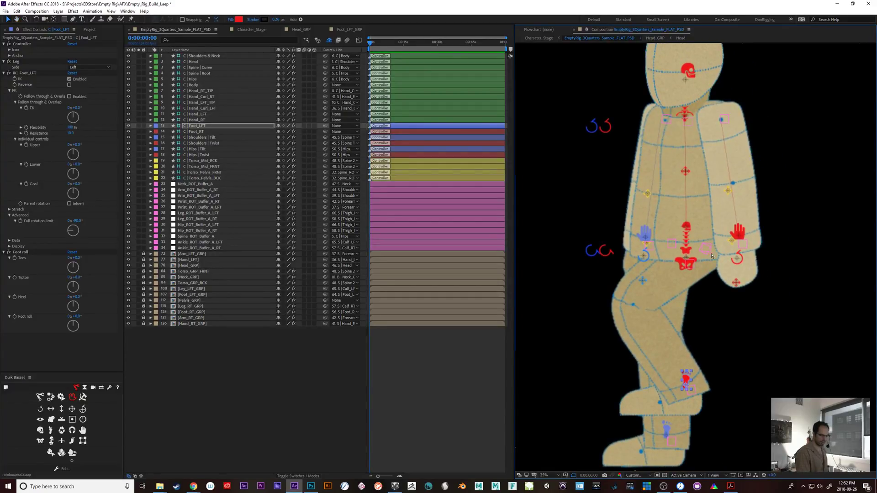
pyautogui.hotkey('ctrl', 'z')
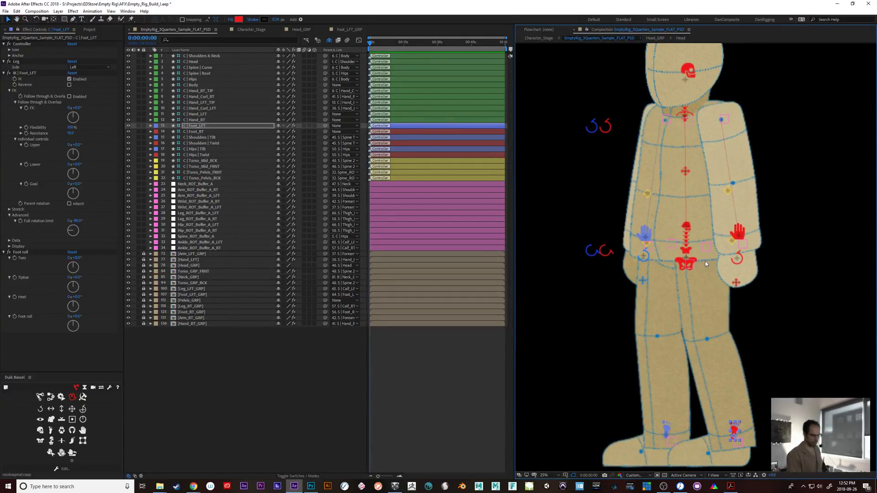
# - Raise the C | Hand_LFT controller outward to bend the arm and set the Buffer_Amount slider of Arm_ROT_Buffer_A_LFT to 0
pyautogui.click(744, 232)
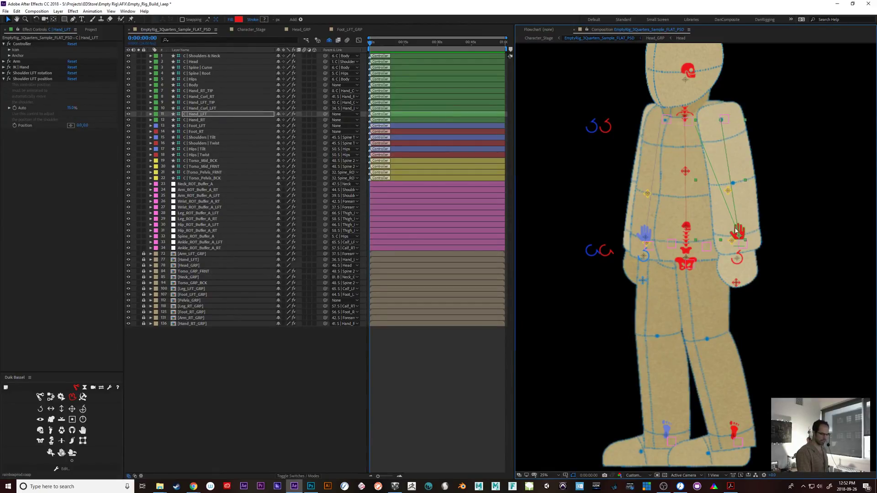
pyautogui.moveTo(736, 230); pyautogui.dragTo(784, 177)
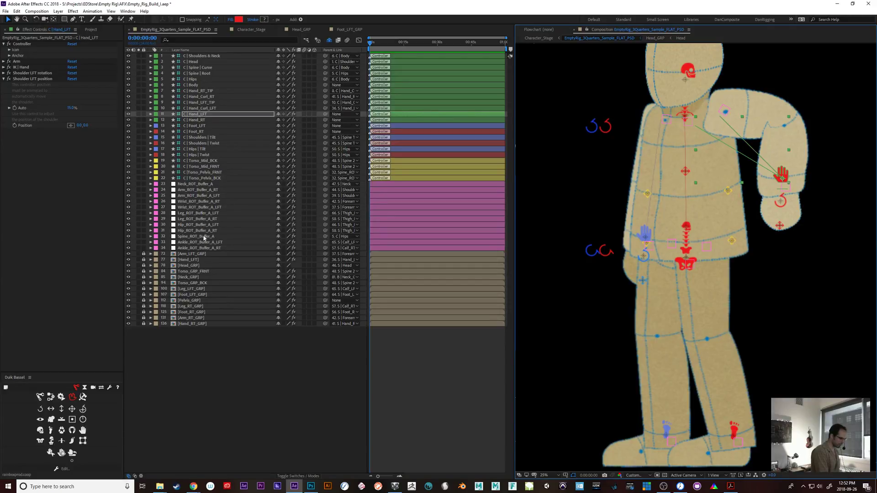
pyautogui.click(211, 196)
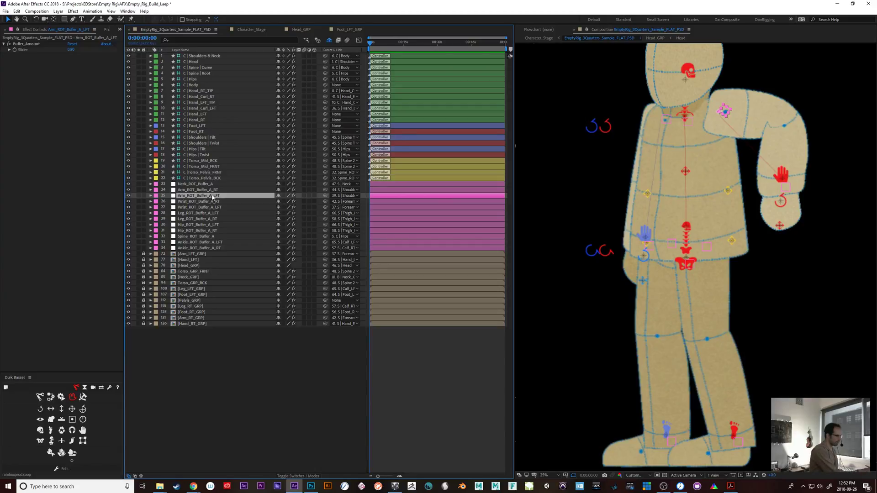
pyautogui.click(71, 50)
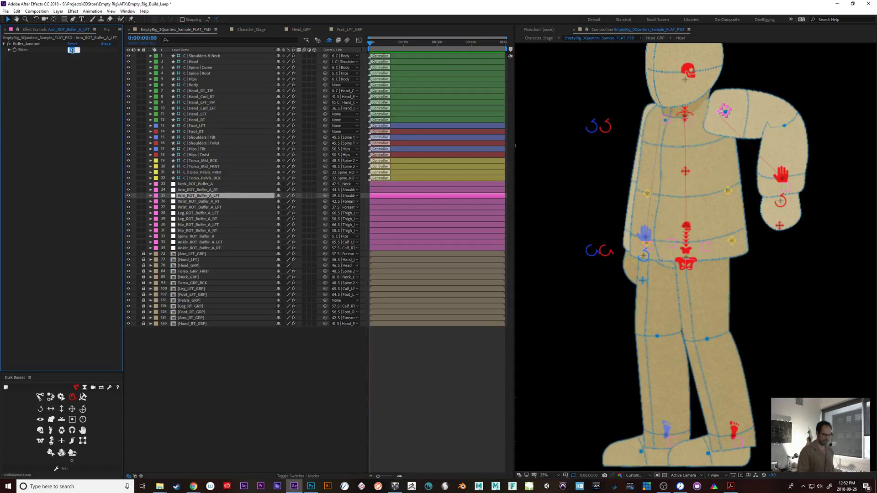
pyautogui.write('0')
pyautogui.press('Return')
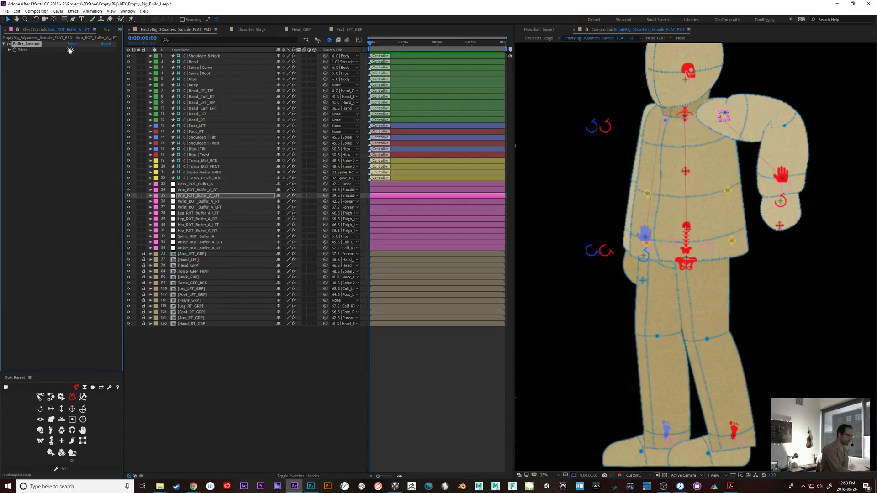
# - Try a Buffer_Amount of 1 on Arm_ROT_Buffer_A_LFT, swing the left hand controller down across the hips, and undo these changes
pyautogui.hotkey('ctrl', 'z')
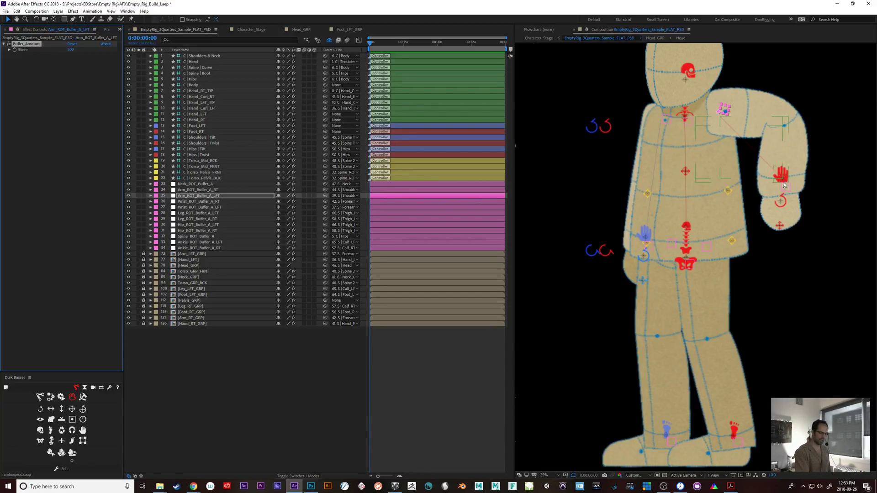
pyautogui.moveTo(786, 174); pyautogui.dragTo(705, 240)
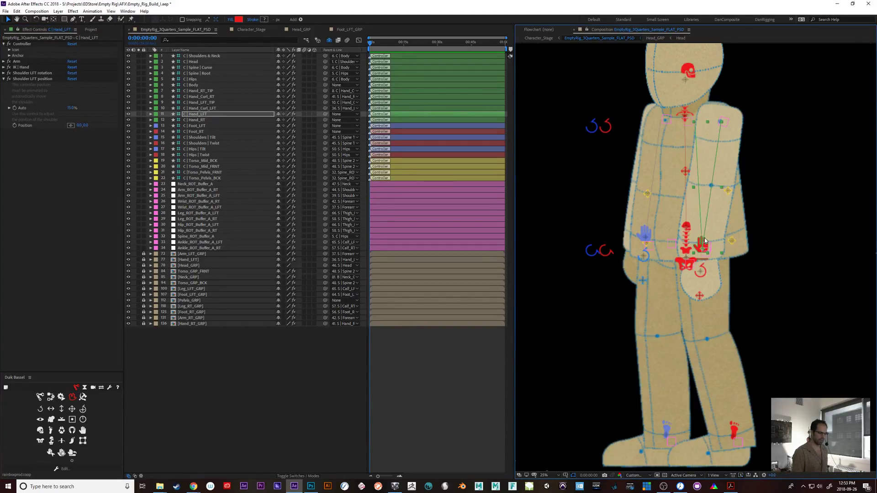
pyautogui.hotkey('ctrl', 'z')
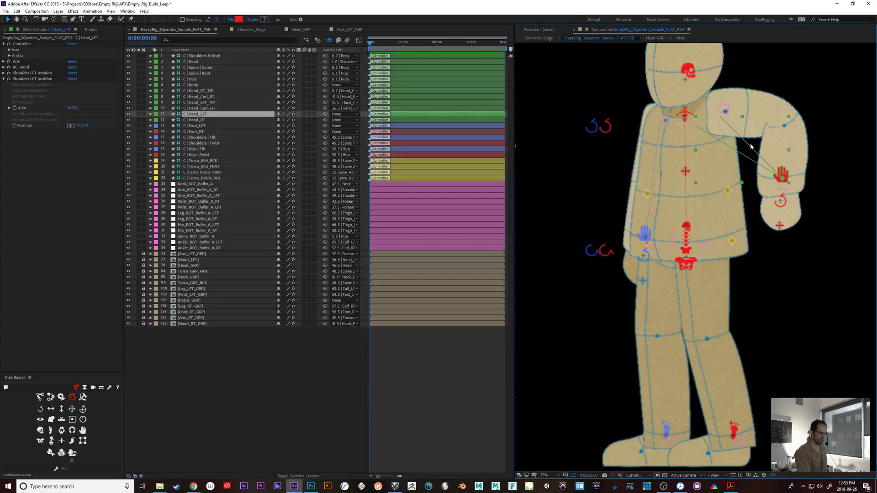
pyautogui.click(730, 138)
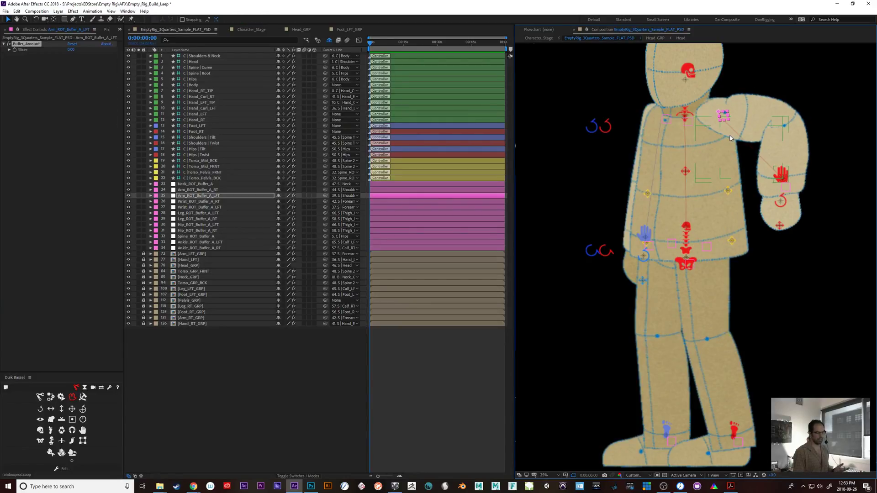
# - Set the Buffer_Amount slider of Arm_ROT_Buffer_A_LFT to 0.5
pyautogui.click(71, 49)
pyautogui.write('0.5')
pyautogui.press('Return')
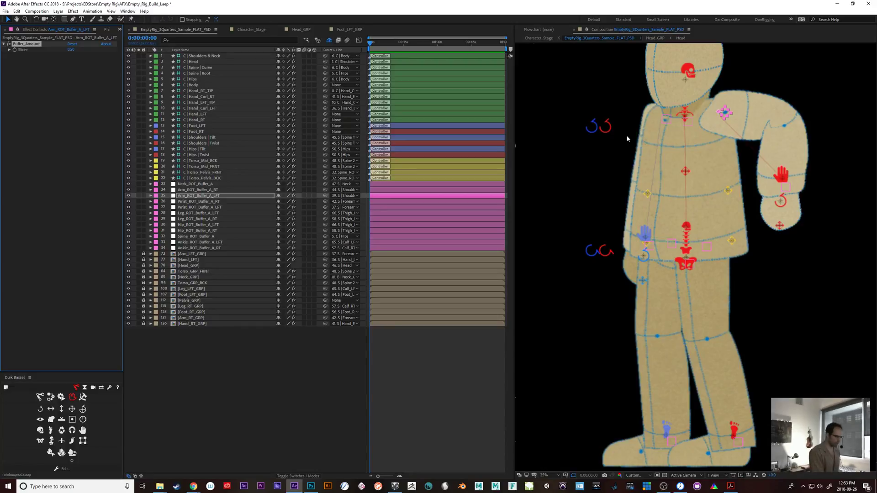
# - Set the Buffer_Amount slider of Arm_ROT_Buffer_A_RT to 0.5
pyautogui.click(210, 202)
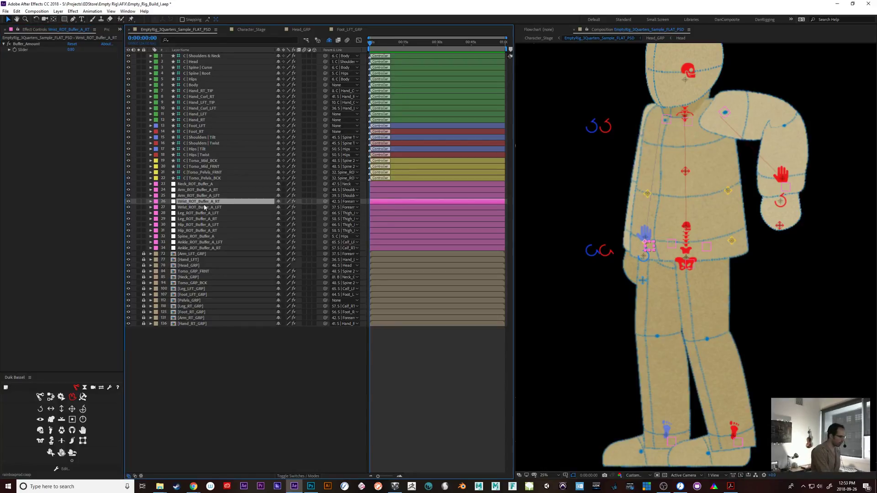
pyautogui.click(73, 53)
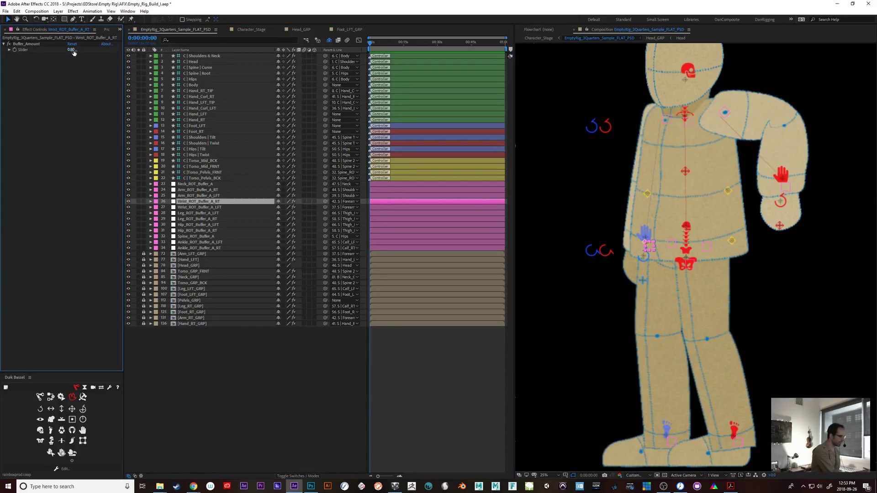
pyautogui.click(201, 190)
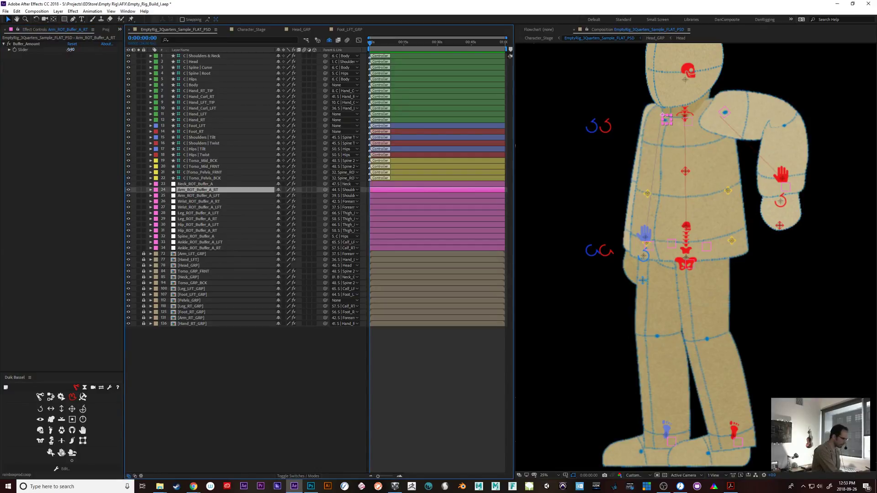
pyautogui.click(71, 49)
pyautogui.write('0.5')
pyautogui.press('Return')
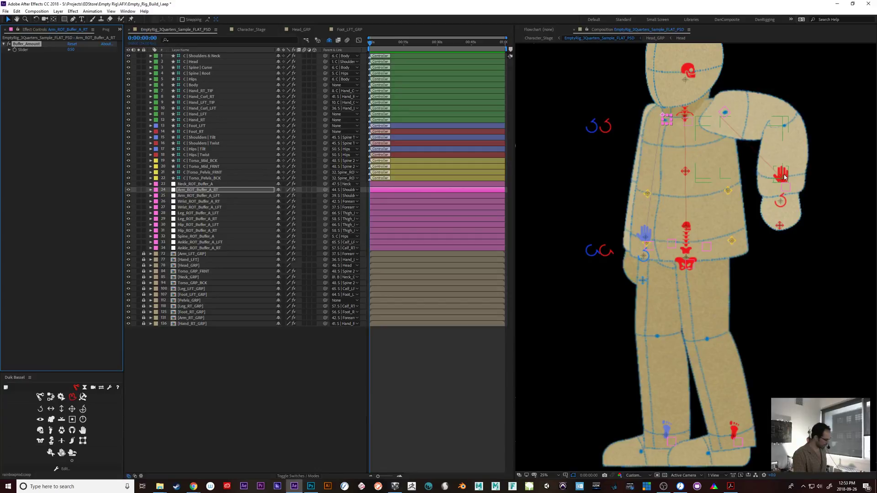
# - Undo the arm buffer edits and the left hand move to restore the resting pose
pyautogui.hotkey('ctrl', 'z')
pyautogui.hotkey('ctrl', 'Down')
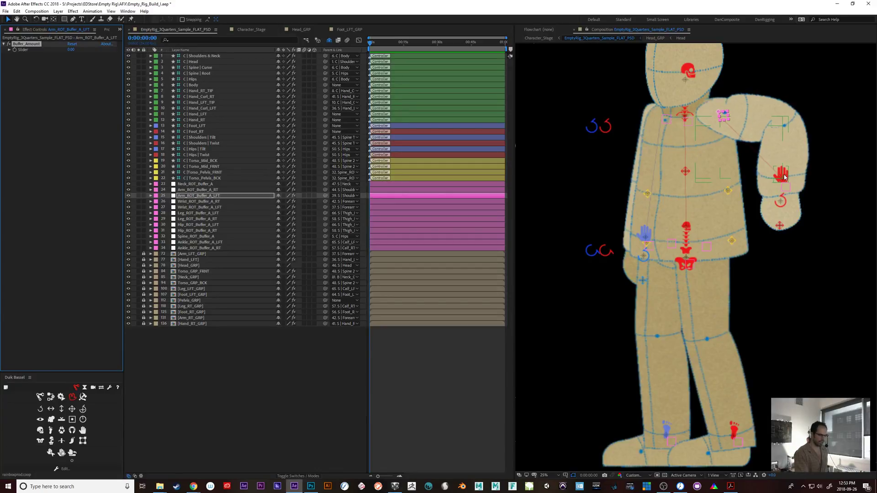
pyautogui.click(783, 177)
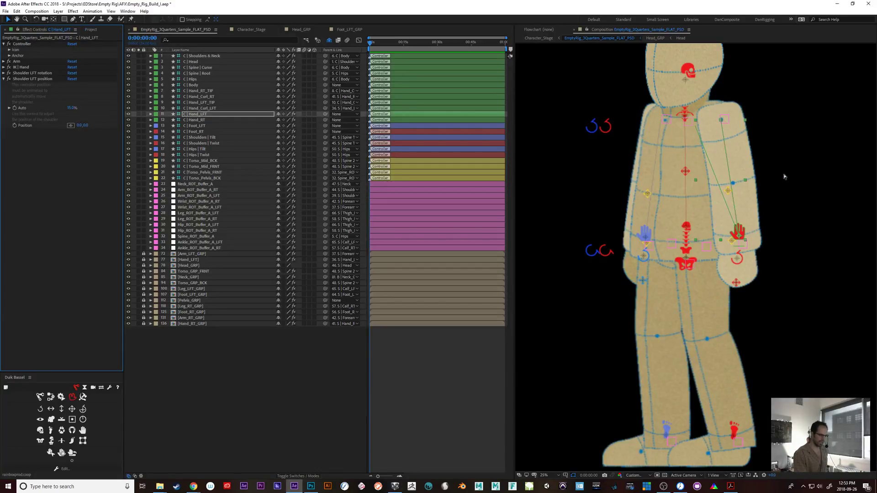
# - Reveal the hidden shy layers in the timeline and review the structure and bone layers
pyautogui.click(611, 125)
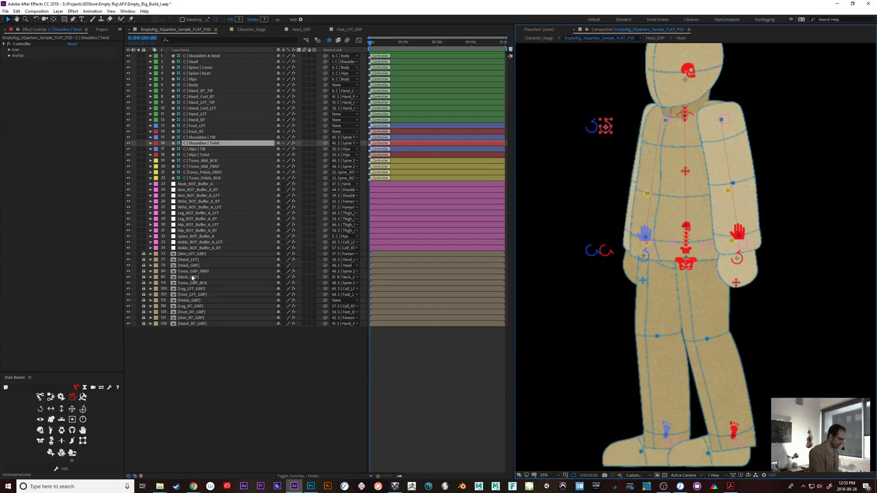
pyautogui.click(328, 40)
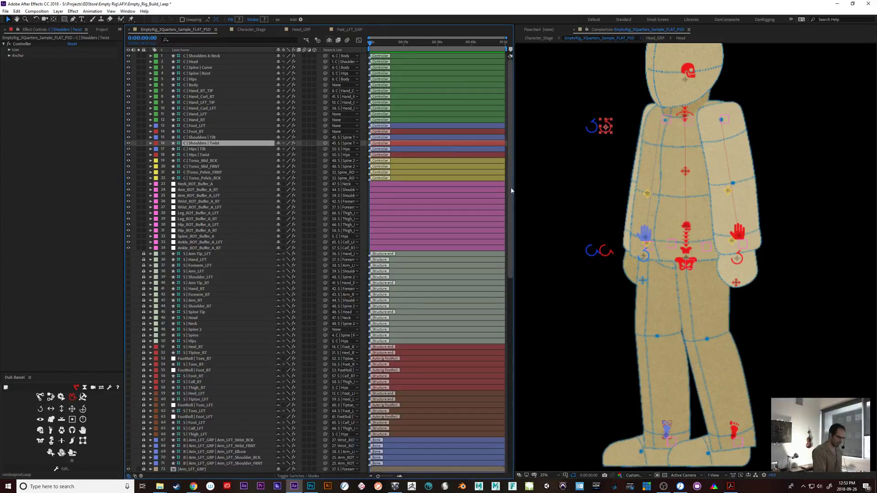
pyautogui.moveTo(510, 142); pyautogui.dragTo(505, 420)
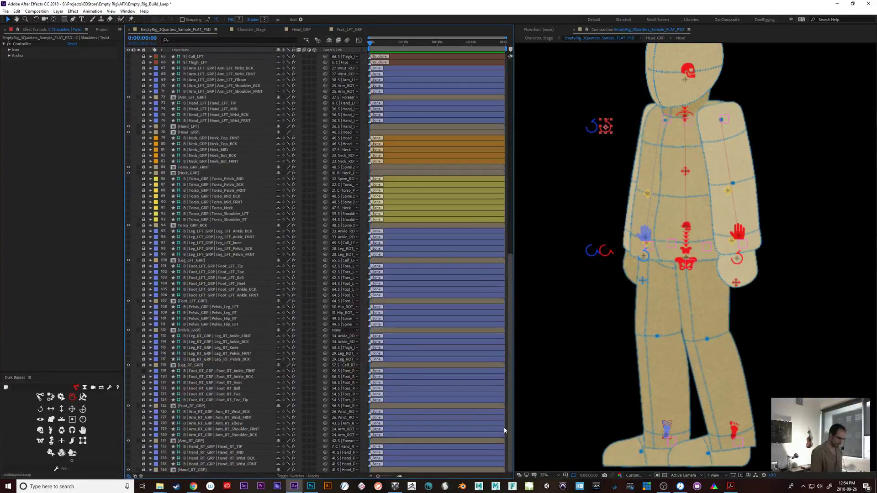
pyautogui.scroll(5, 511, 313)
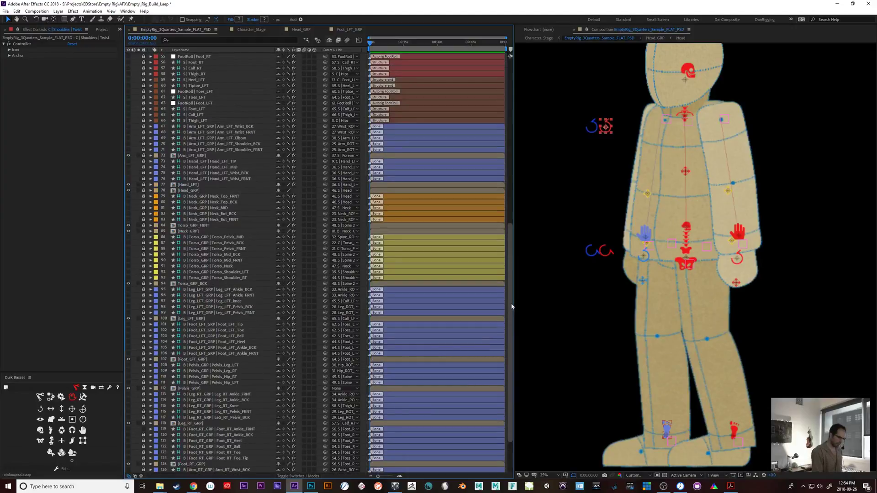
pyautogui.scroll(5, 512, 287)
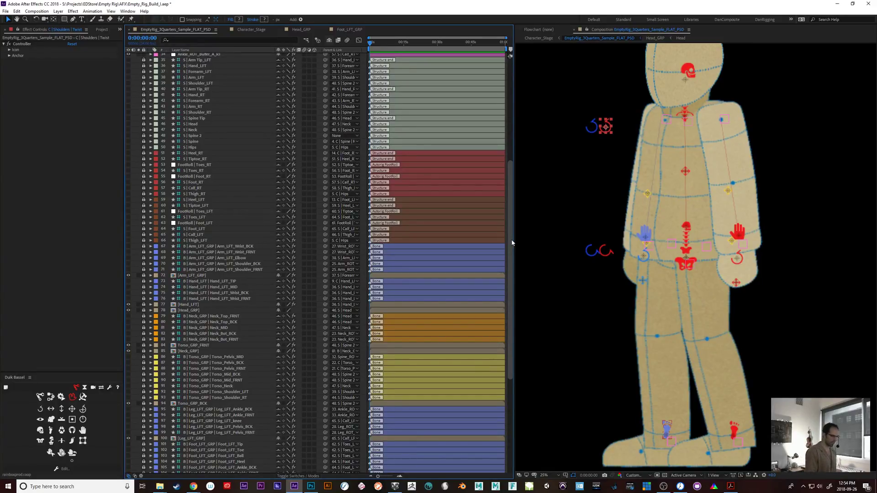
# - Test the C | Shoulders | Twist controller by rotating it in one direction and back to its starting angle
pyautogui.click(595, 124)
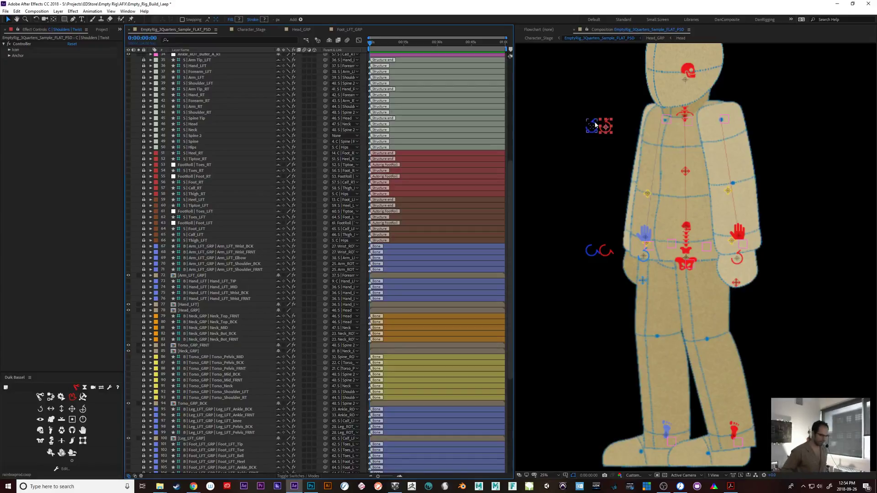
pyautogui.press('w')
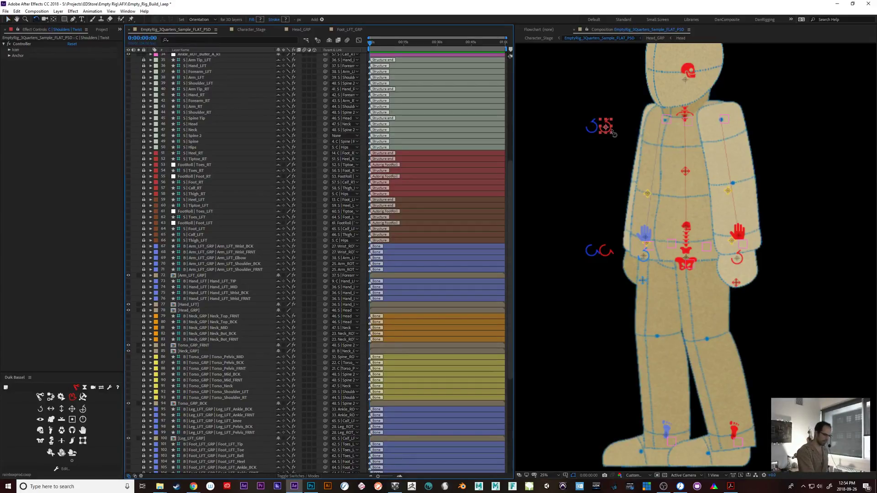
pyautogui.press('v')
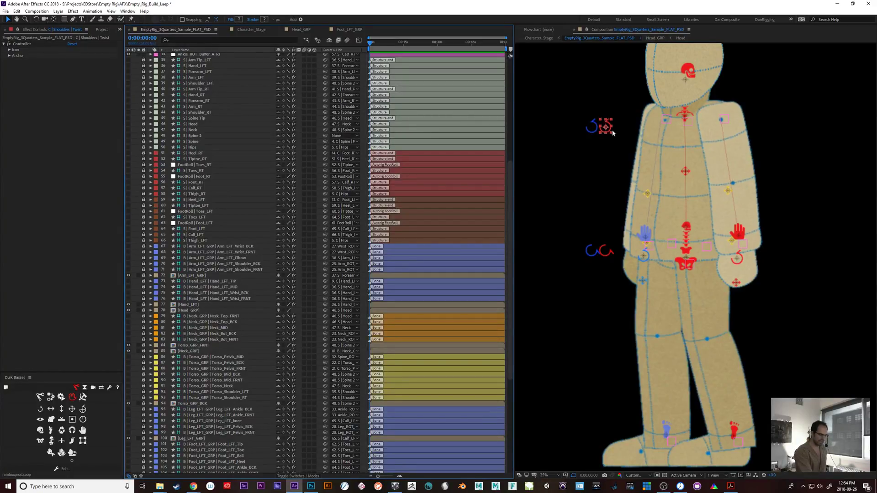
pyautogui.press('shift+KP_Subtract')
pyautogui.press('shift+KP_Subtract')
pyautogui.press('shift+KP_Subtract')
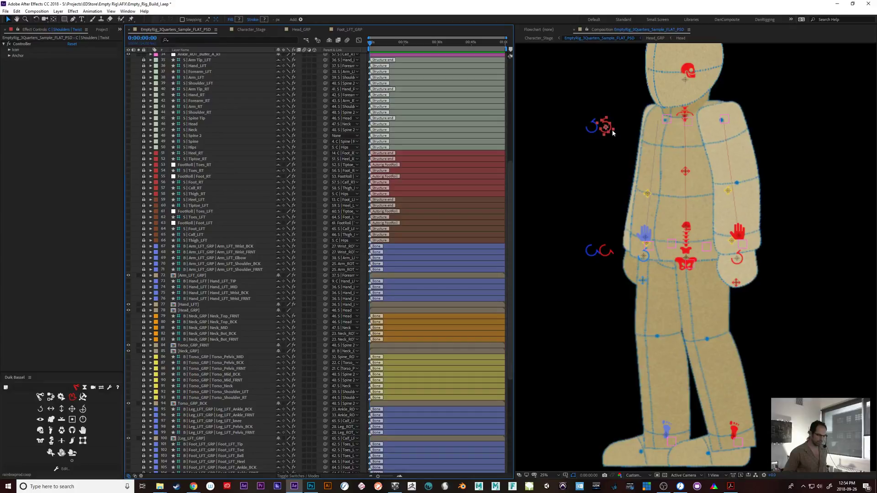
pyautogui.press('shift+KP_Add')
pyautogui.press('shift+KP_Add')
pyautogui.press('shift+KP_Add')
pyautogui.press('shift+KP_Add')
pyautogui.press('shift+KP_Add')
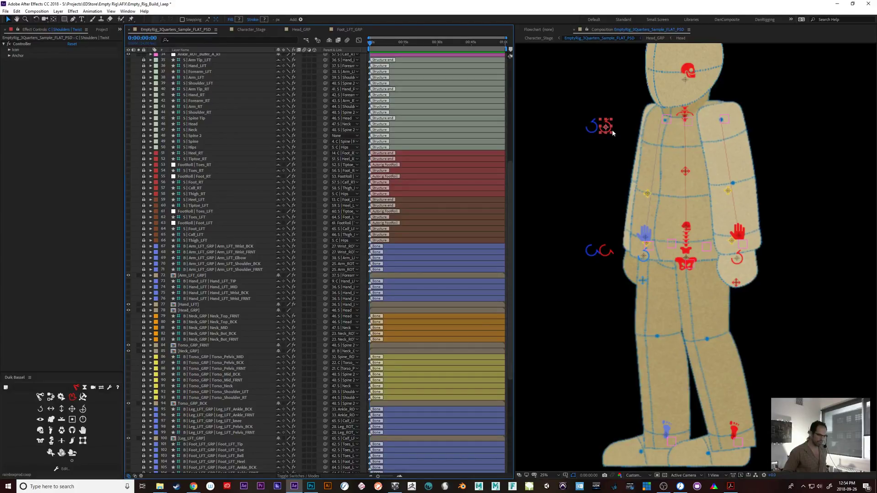
# - Rotate the C | Shoulders | Twist controller to check how the arm attachment follows, and reset its Rotation to 0°
pyautogui.press('shift+KP_Add')
pyautogui.press('shift+KP_Add')
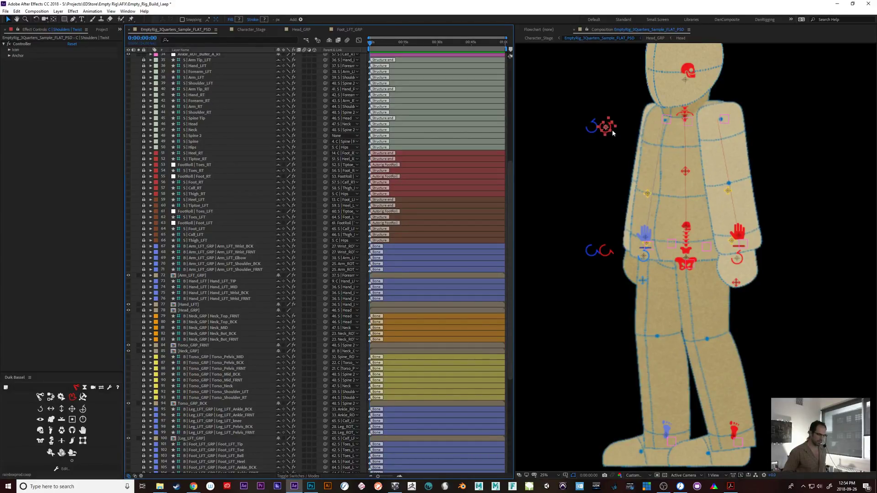
pyautogui.press('shift+KP_Add')
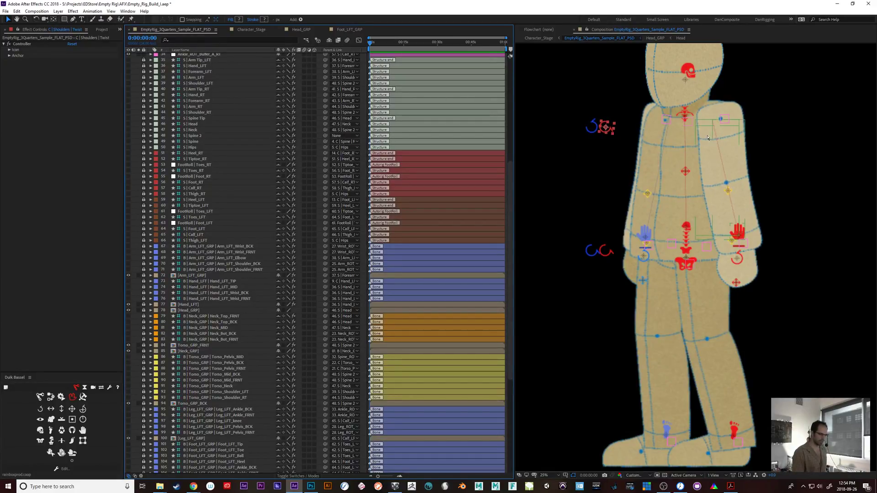
pyautogui.press('shift+KP_Add')
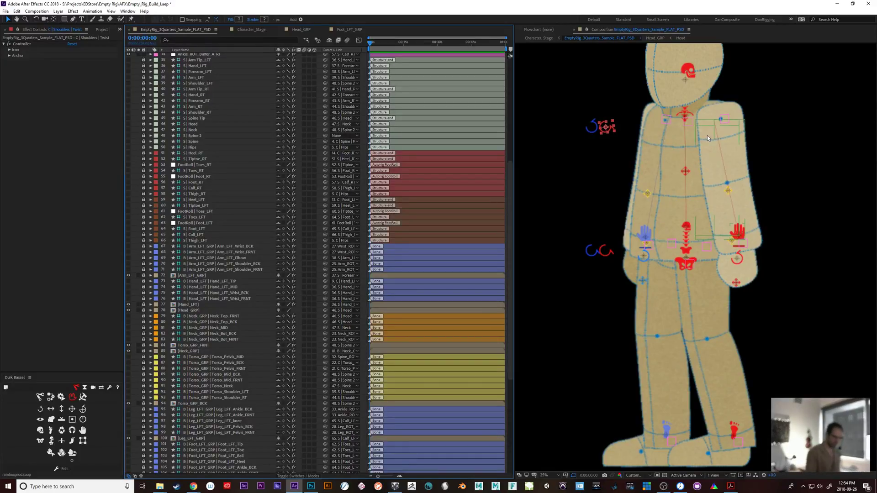
pyautogui.moveTo(510, 260); pyautogui.dragTo(517, 243)
pyautogui.press('r')
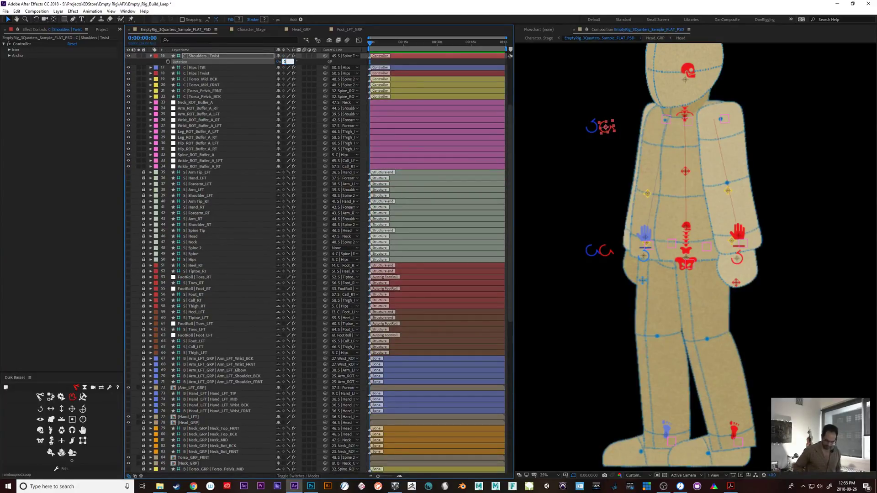
pyautogui.hotkey('ctrl', 'z')
pyautogui.moveTo(510, 191); pyautogui.dragTo(511, 95)
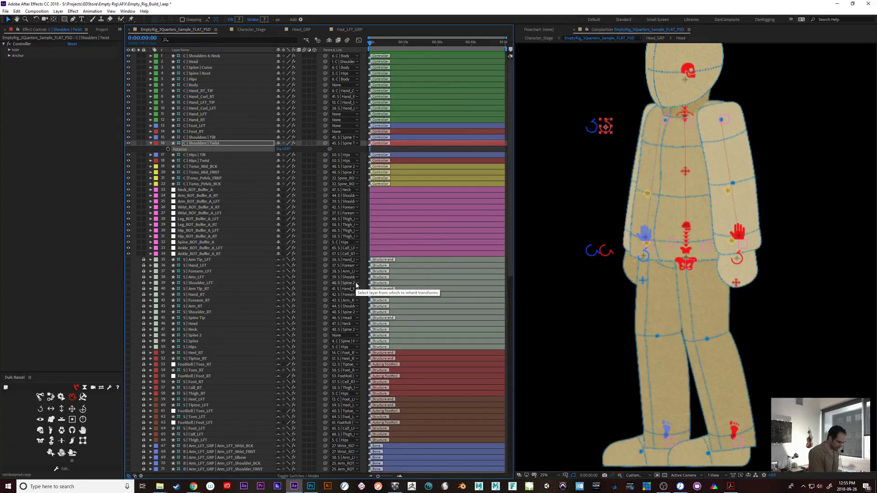
# - Unlock the S | Arm_LFT structure layer and display the full expression on its Position property
pyautogui.click(206, 283)
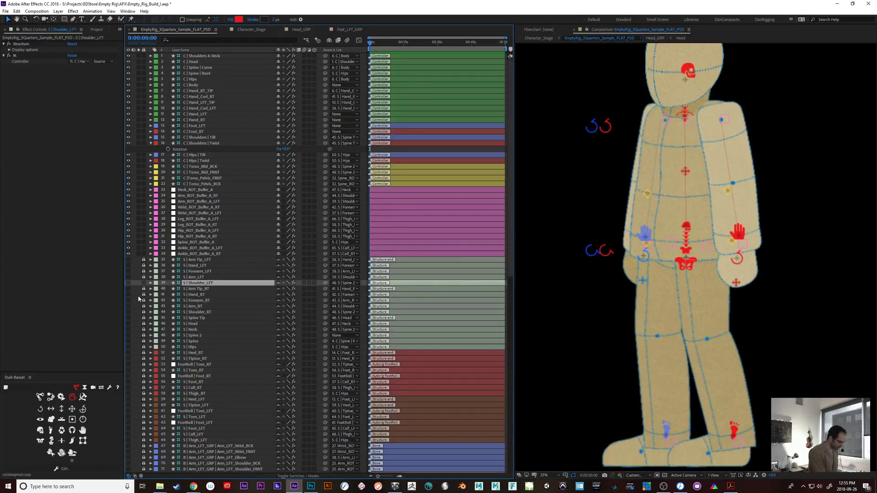
pyautogui.click(144, 283)
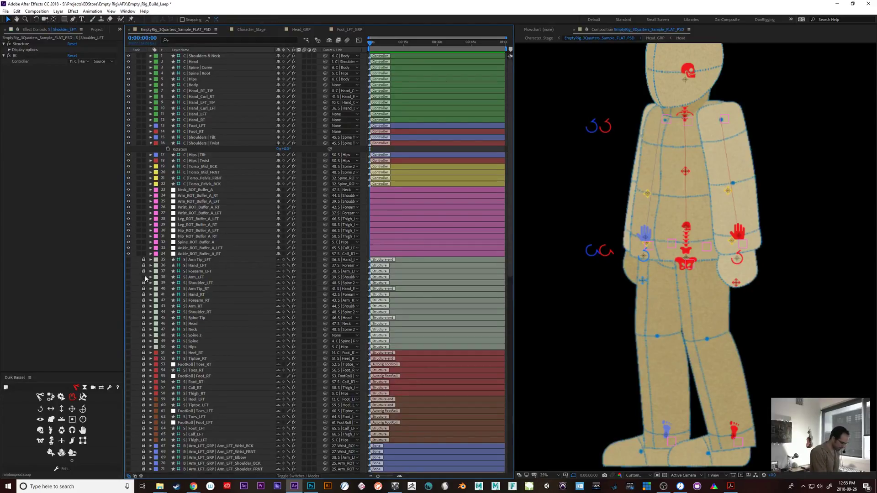
pyautogui.click(196, 277)
pyautogui.press('p')
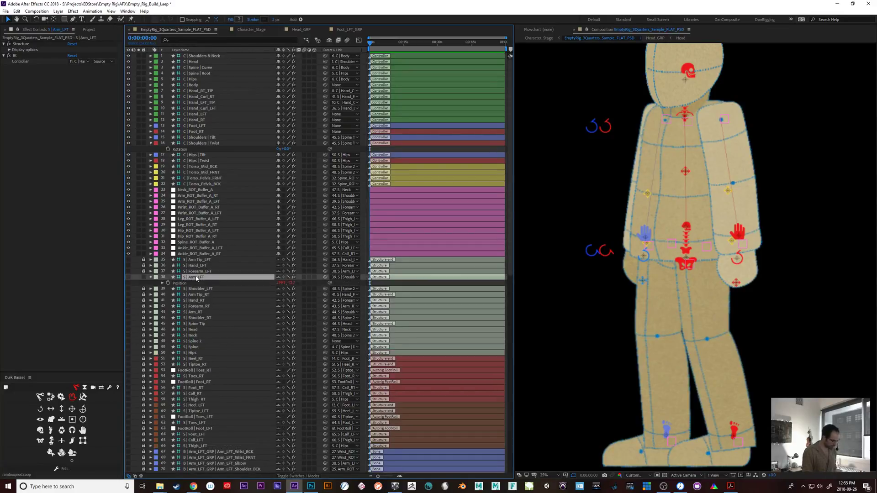
pyautogui.click(163, 284)
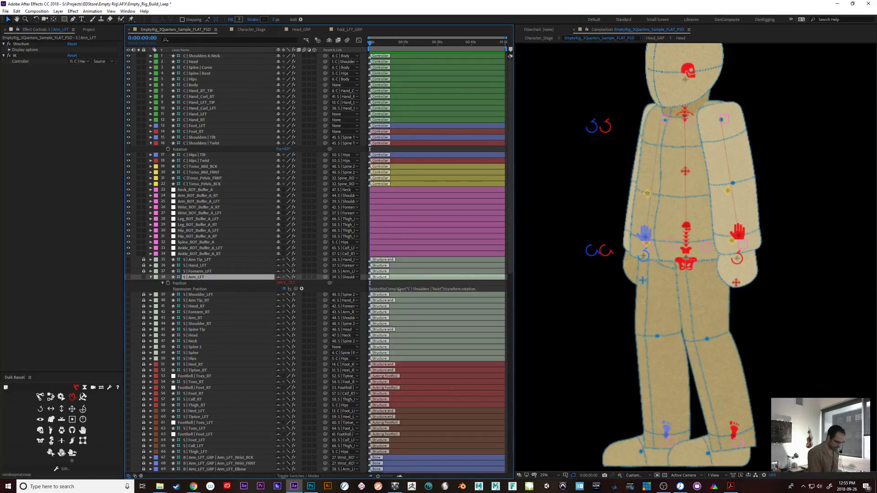
pyautogui.moveTo(402, 292); pyautogui.dragTo(401, 316)
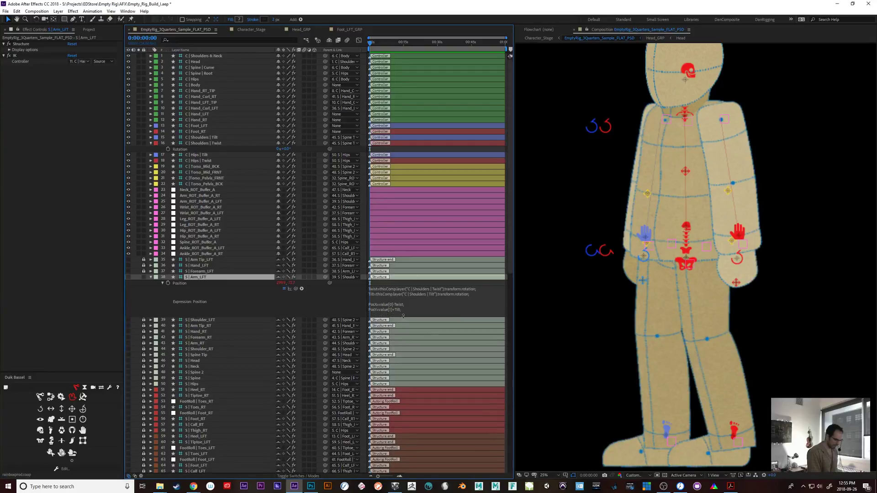
# - Try parenting Arm_ROT_Buffer_A_LFT to S | Arm_LFT with its Position expression still in place, and undo it
pyautogui.click(729, 120)
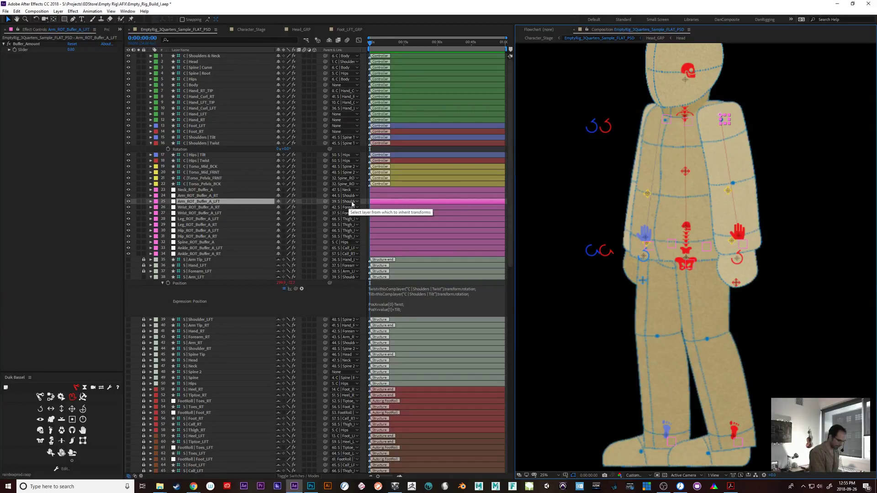
pyautogui.click(352, 202)
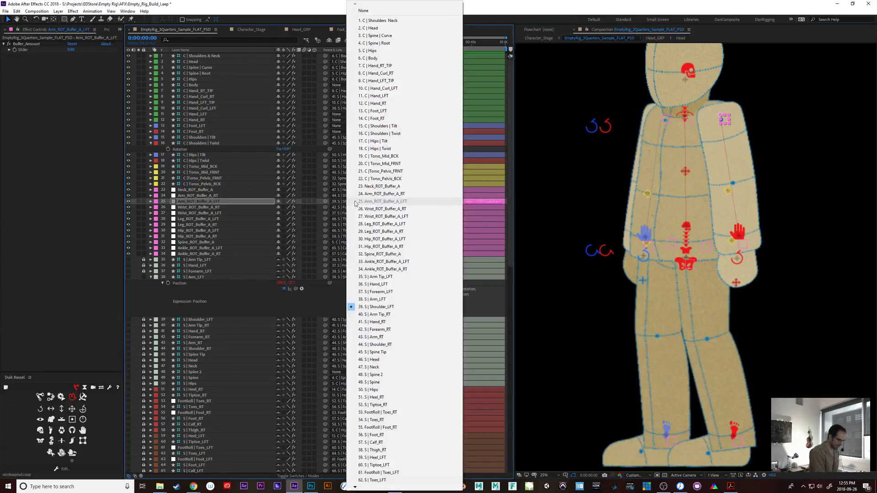
pyautogui.click(393, 301)
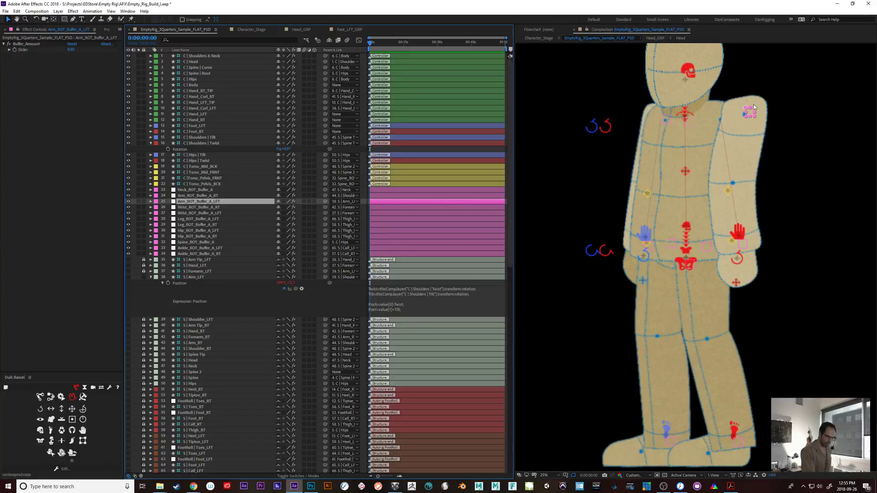
pyautogui.hotkey('ctrl', 'z')
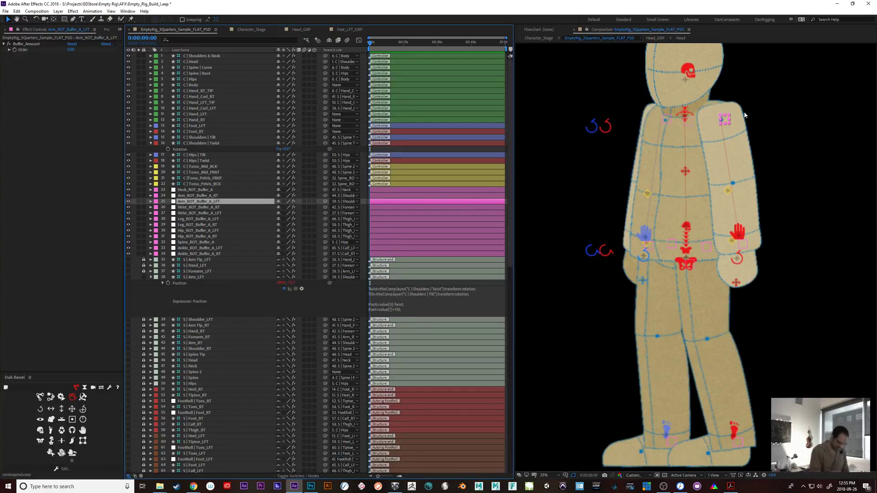
# - Remove the Position expression from Arm_ROT_Buffer_A_LFT and parent the layer to S | Arm_LFT
pyautogui.press('p')
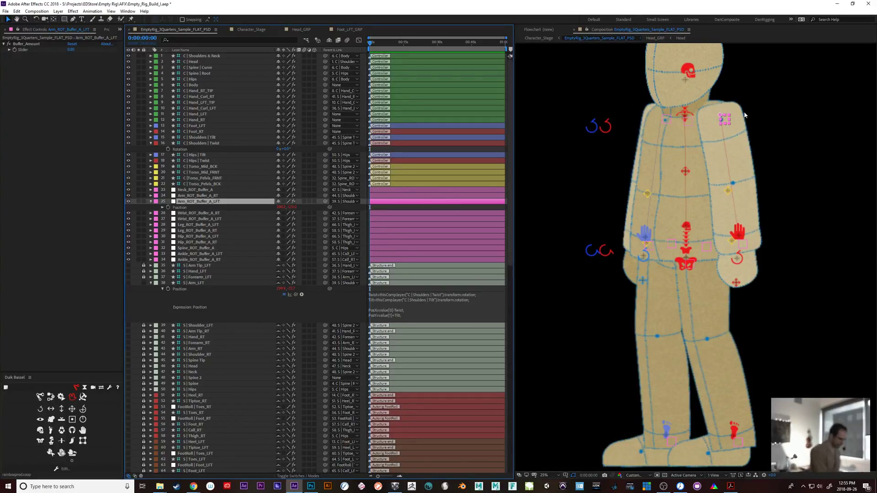
pyautogui.keyDown('alt'); pyautogui.click(168, 208); pyautogui.keyUp('alt')
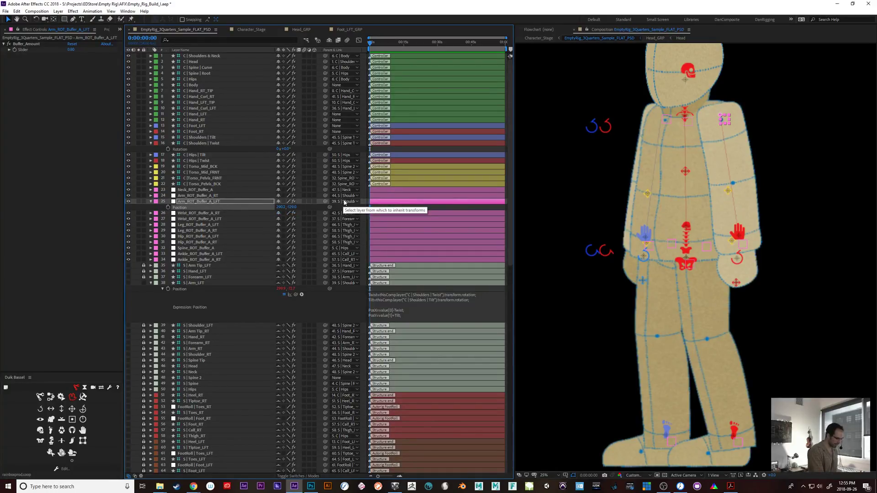
pyautogui.click(344, 202)
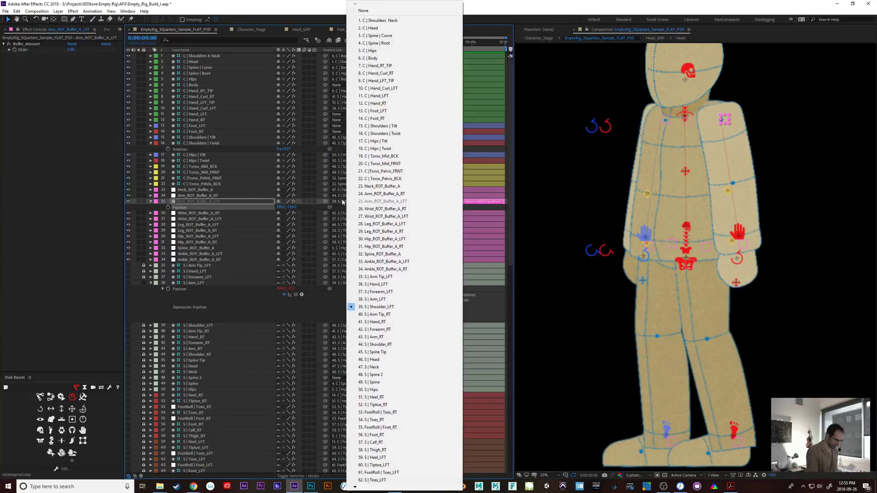
pyautogui.click(394, 300)
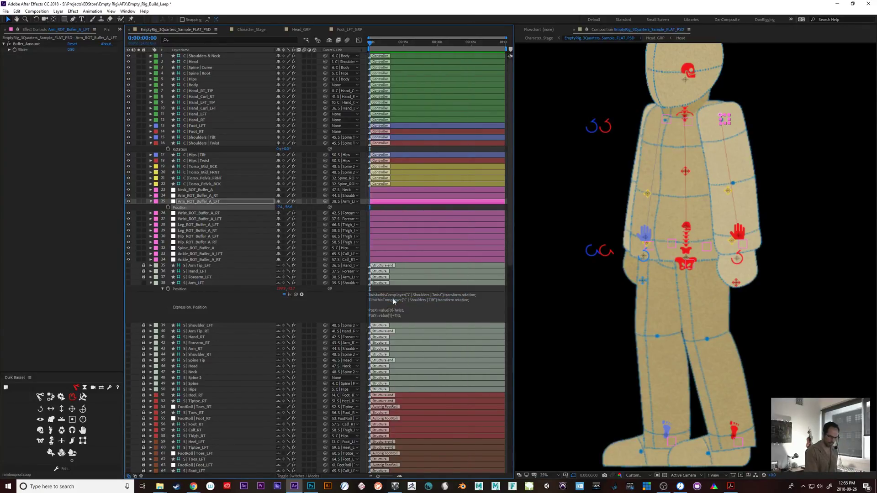
pyautogui.click(189, 201)
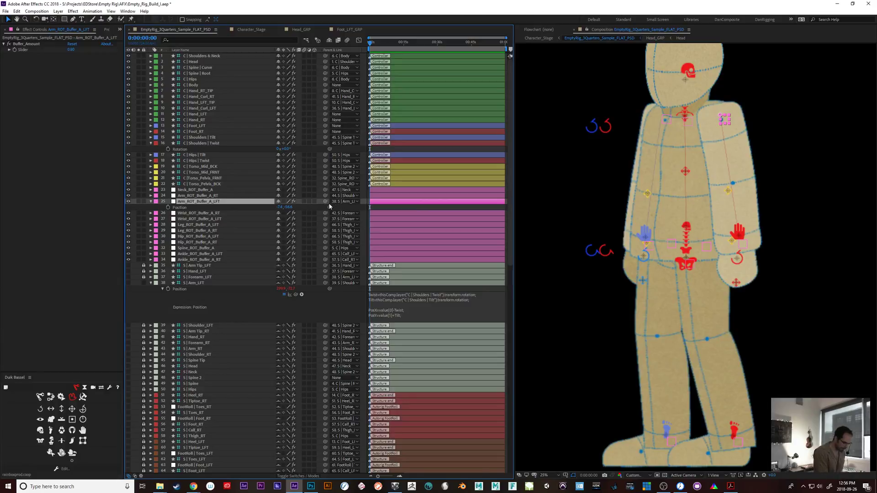
pyautogui.click(346, 202)
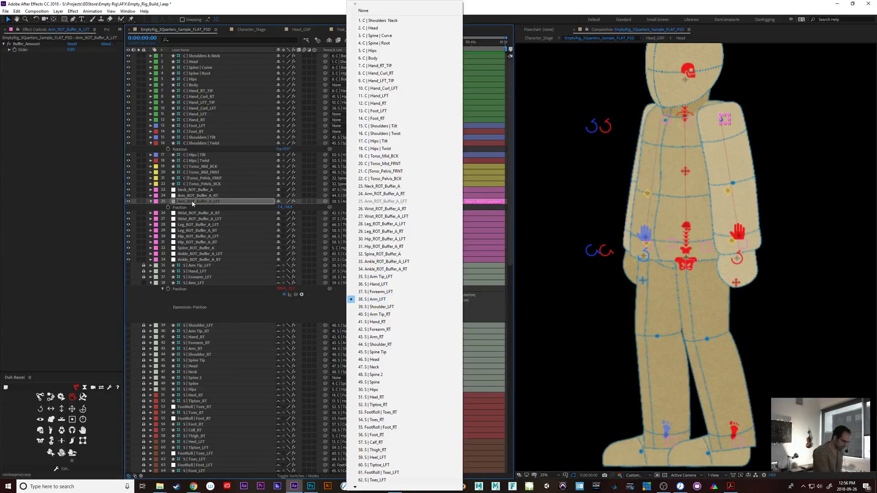
pyautogui.click(152, 202)
pyautogui.click(151, 202)
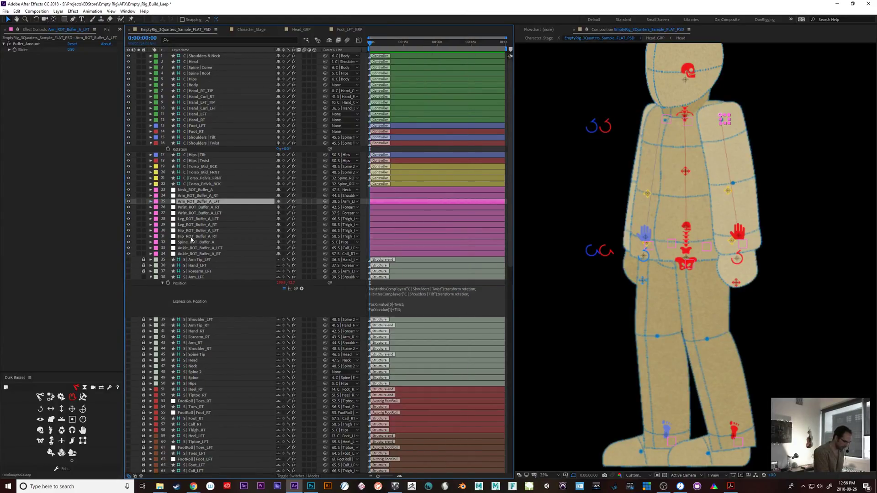
# - Remove the Position expression from Arm_ROT_Buffer_A_RT and parent the layer to S | Arm_RT
pyautogui.click(200, 196)
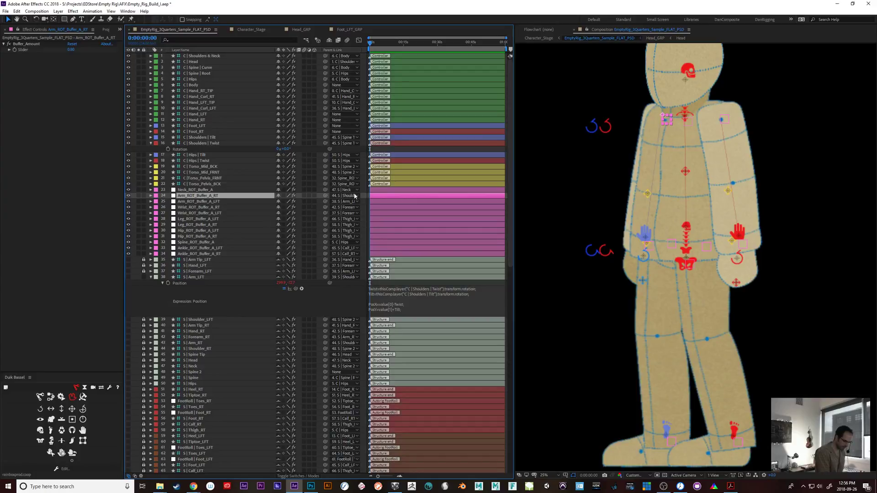
pyautogui.click(355, 196)
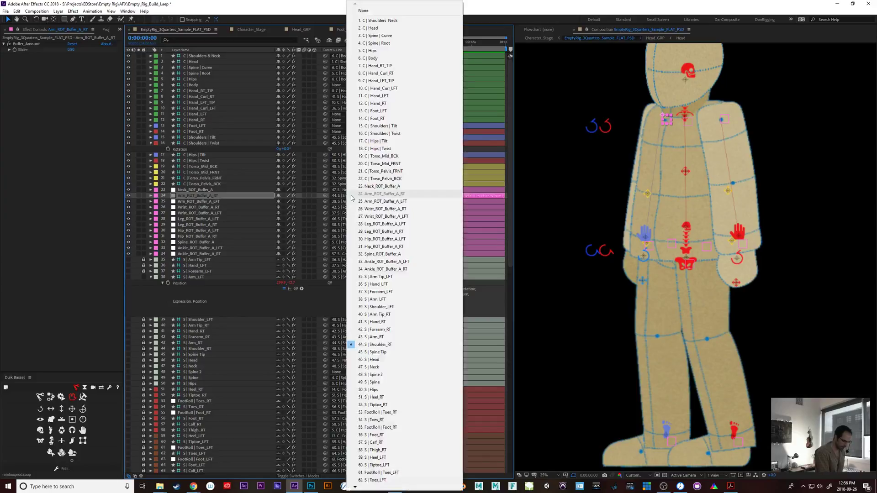
pyautogui.click(396, 339)
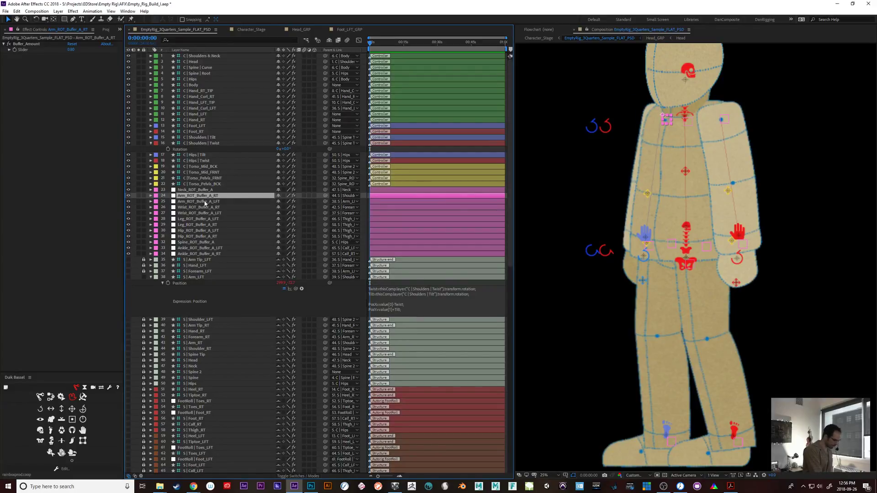
pyautogui.press('p')
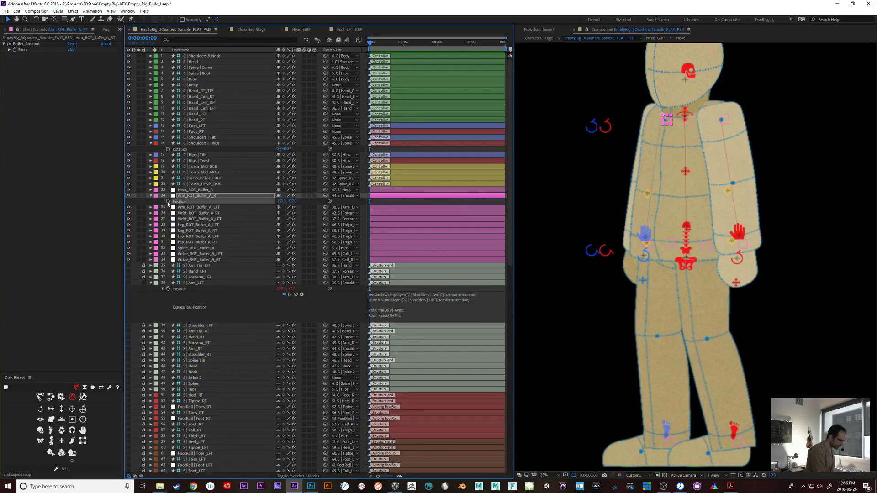
pyautogui.click(344, 195)
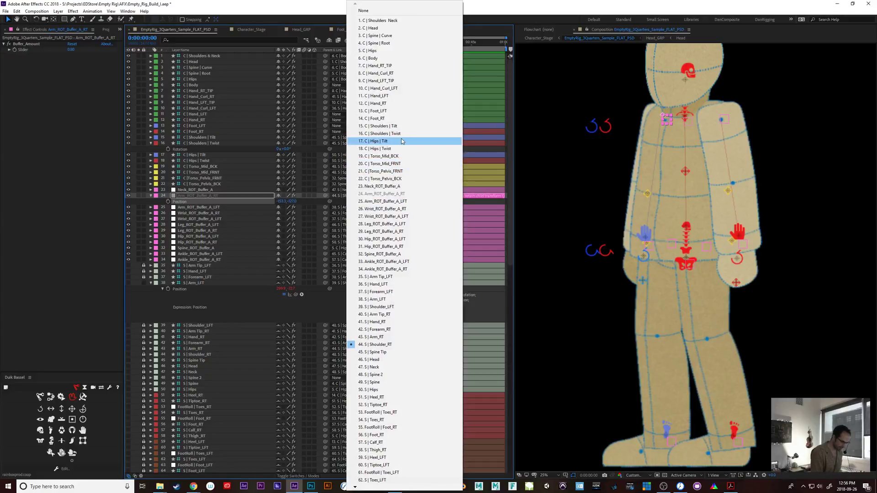
pyautogui.click(394, 337)
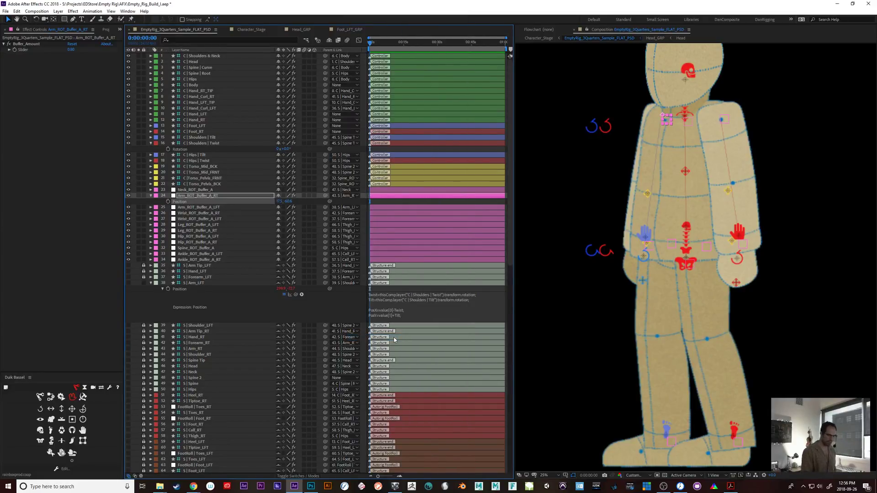
# - Test the reparented arm buffers by rotating C | Shoulders | Twist to 40° and back to 0°
pyautogui.click(610, 128)
pyautogui.press('shift+KP_Add')
pyautogui.press('shift+KP_Add')
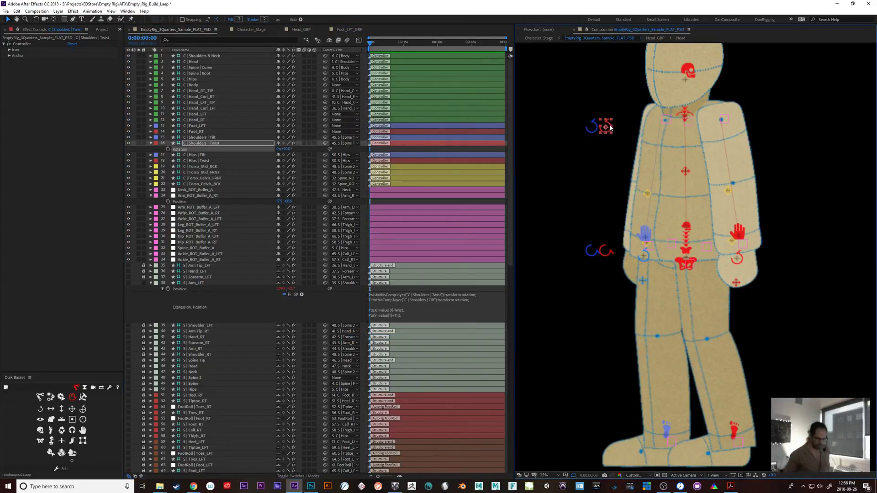
pyautogui.press('shift+KP_Add')
pyautogui.press('shift+KP_Add')
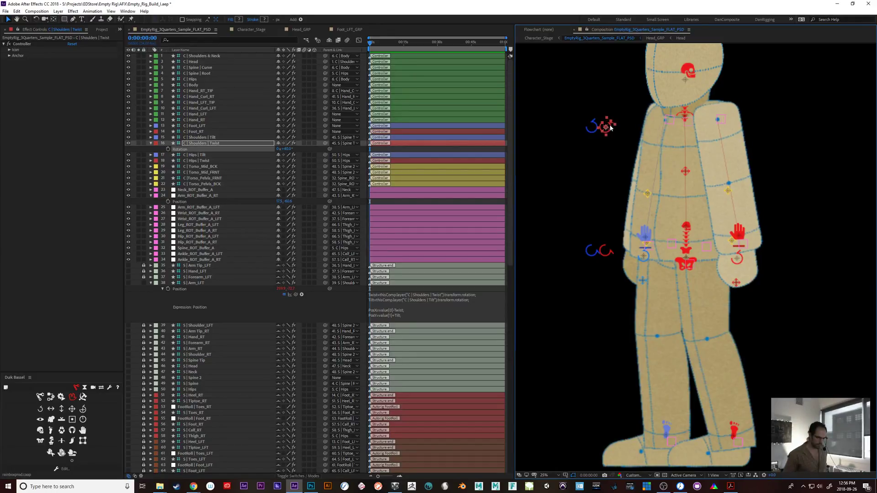
pyautogui.press('shift+KP_Subtract')
pyautogui.press('shift+KP_Subtract')
pyautogui.press('shift+KP_Subtract')
pyautogui.press('shift+KP_Subtract')
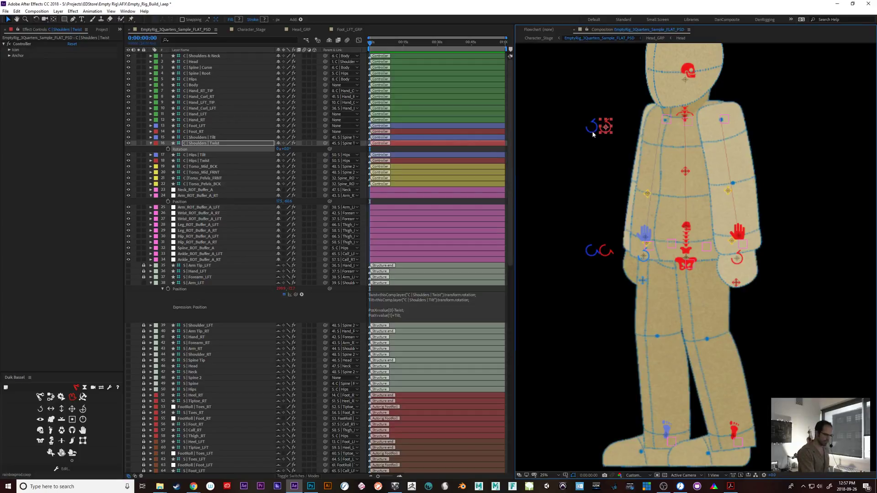
# - Test the C | Shoulders | Tilt controller by rotating it in the positive and negative directions
pyautogui.click(592, 128)
pyautogui.press('shift+KP_Add')
pyautogui.press('shift+KP_Add')
pyautogui.press('shift+KP_Add')
pyautogui.press('shift+KP_Add')
pyautogui.press('shift+KP_Add')
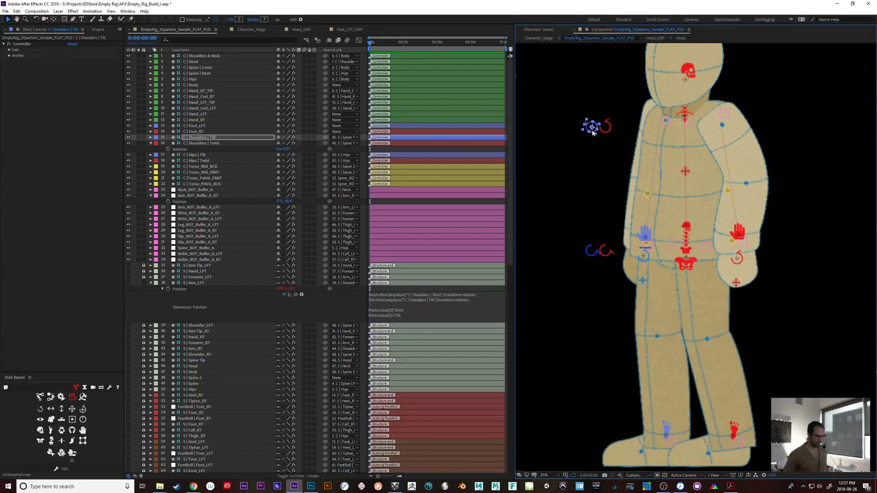
pyautogui.press('shift+KP_Subtract')
pyautogui.press('shift+KP_Subtract')
pyautogui.press('shift+KP_Subtract')
pyautogui.press('shift+KP_Subtract')
pyautogui.press('shift+KP_Subtract')
pyautogui.press('shift+KP_Subtract')
pyautogui.press('shift+KP_Subtract')
pyautogui.press('shift+KP_Subtract')
pyautogui.press('shift+KP_Subtract')
pyautogui.press('shift+KP_Subtract')
pyautogui.press('shift+KP_Subtract')
pyautogui.press('shift+KP_Subtract')
pyautogui.press('shift+KP_Subtract')
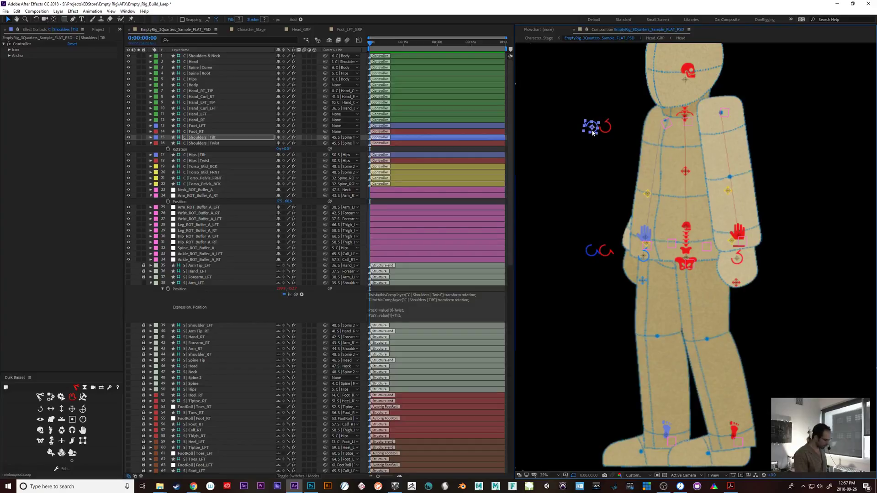
# - Reset the Rotation of C | Shoulders | Tilt to 0°
pyautogui.press('r')
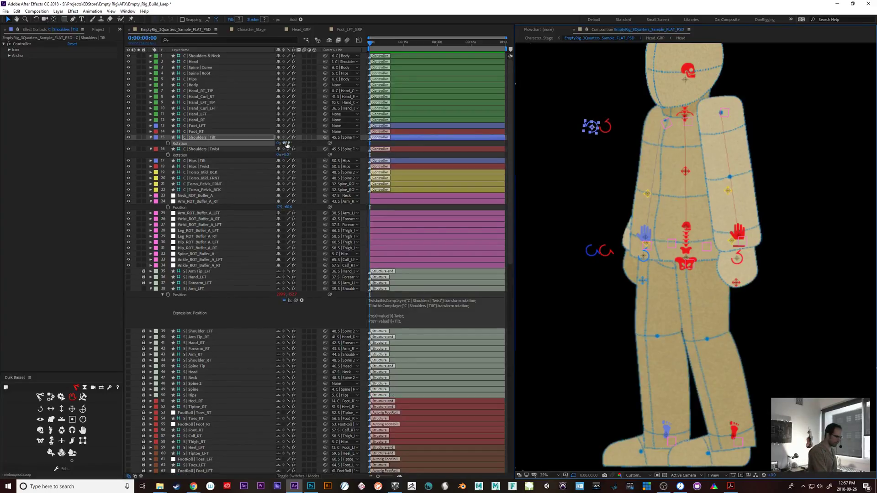
pyautogui.click(287, 143)
pyautogui.write('0')
pyautogui.press('Return')
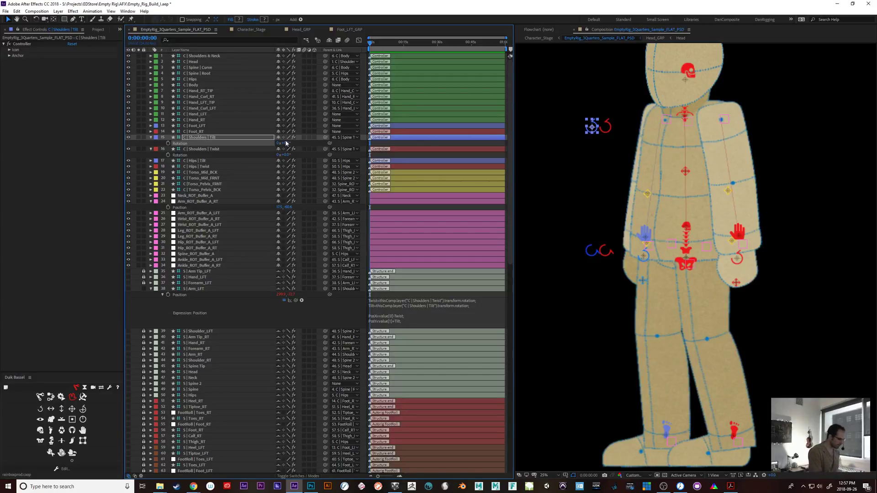
# - Select the S | Arm_LFT layer and collapse its expanded Position properties
pyautogui.click(200, 288)
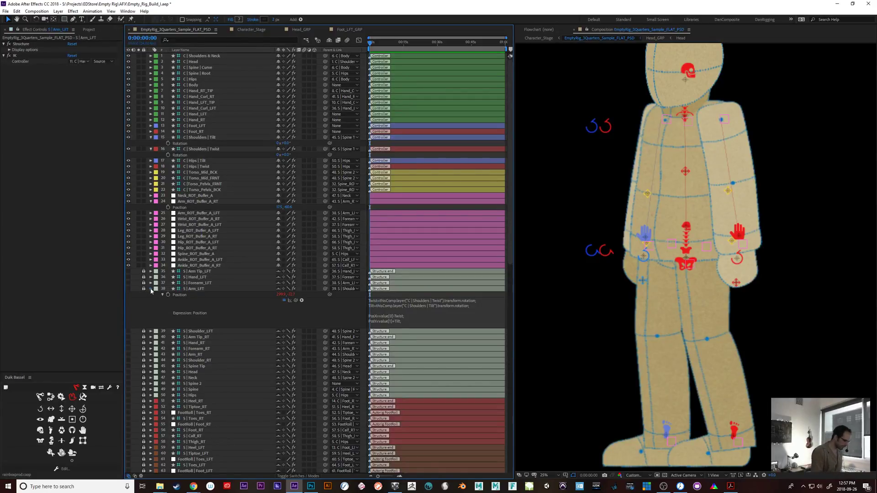
pyautogui.click(151, 289)
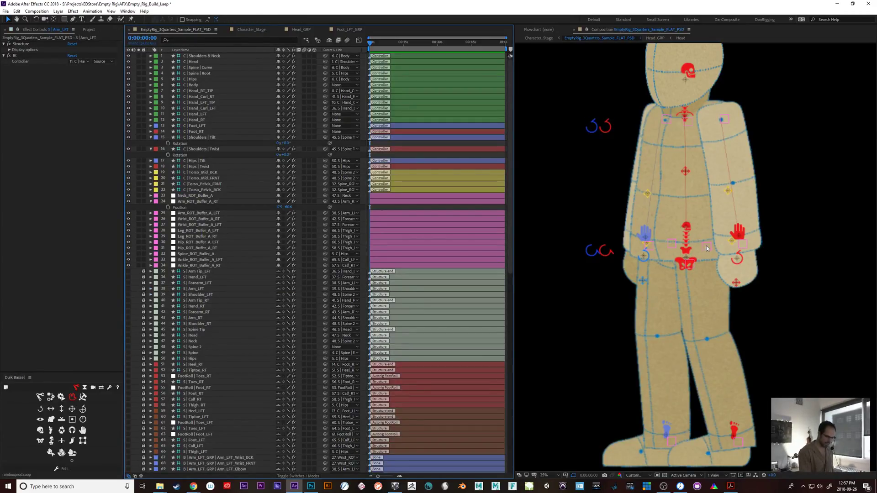
# - Test the C | Hips | Twist controller by rotating it in the positive direction in repeated increments
pyautogui.click(611, 252)
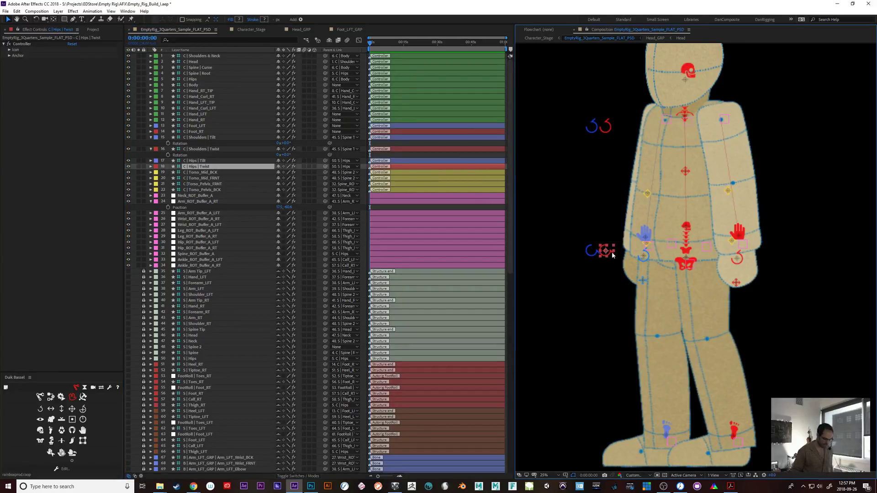
pyautogui.press('shift+KP_Add')
pyautogui.press('shift+KP_Add')
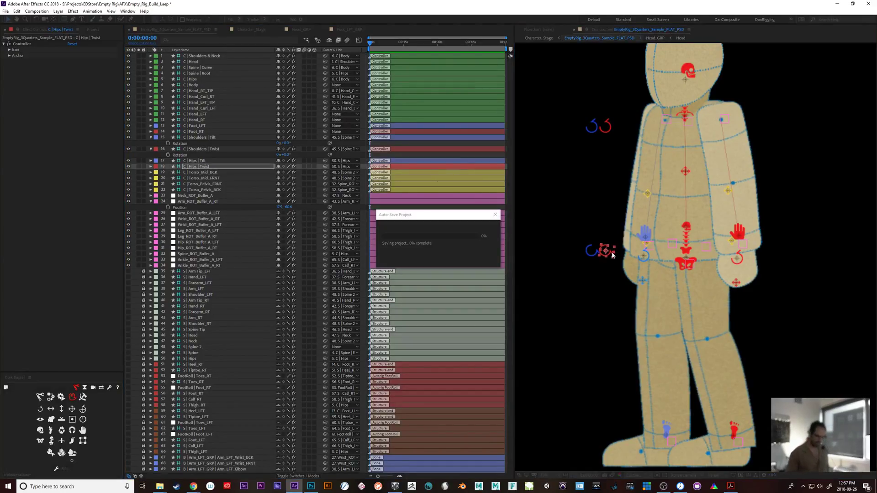
pyautogui.press('shift+KP_Add')
pyautogui.press('shift+KP_Add')
pyautogui.press('shift+KP_Add')
pyautogui.press('shift+KP_Add')
pyautogui.press('shift+KP_Add')
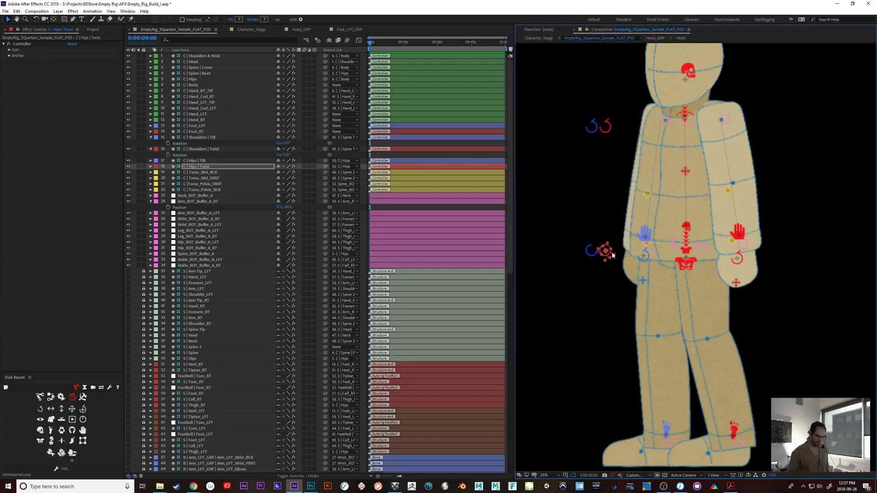
pyautogui.press('shift+KP_Add')
pyautogui.press('shift+KP_Add')
pyautogui.press('shift+KP_Add')
pyautogui.press('shift+KP_Add')
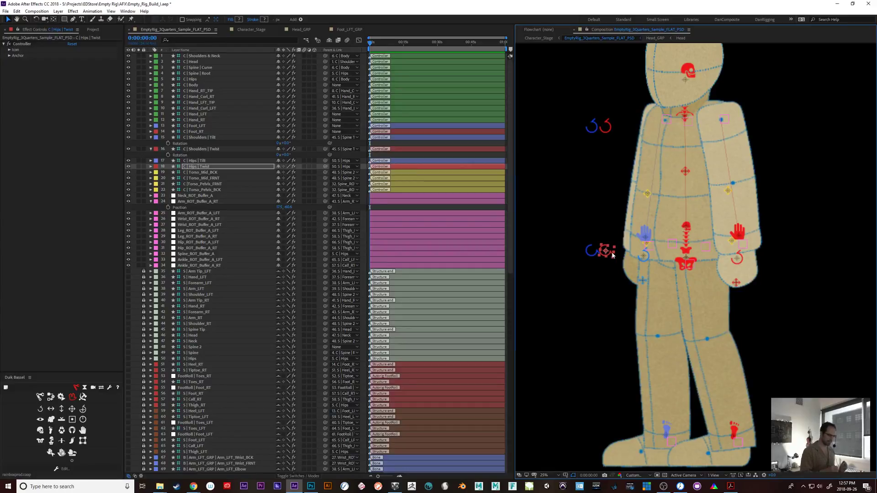
# - Reset the Rotation of C | Hips | Twist to 0° and collapse the layer's properties
pyautogui.press('r')
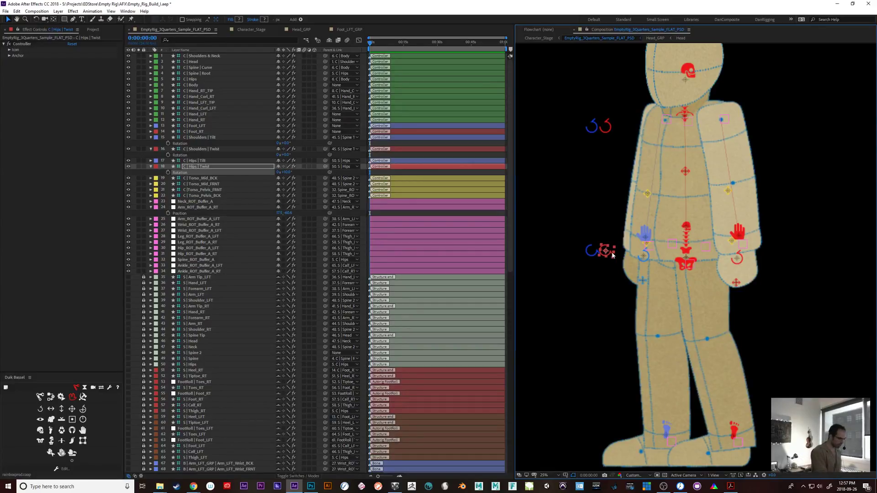
pyautogui.click(286, 172)
pyautogui.write('0')
pyautogui.press('Return')
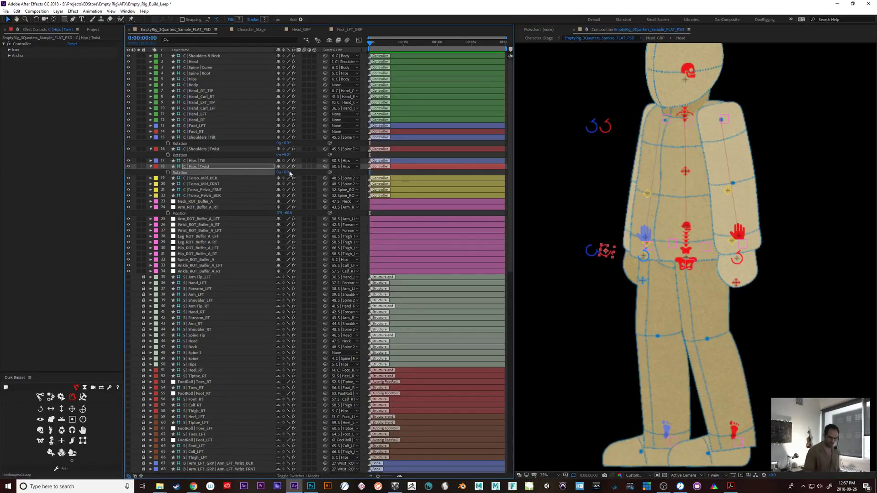
pyautogui.click(151, 166)
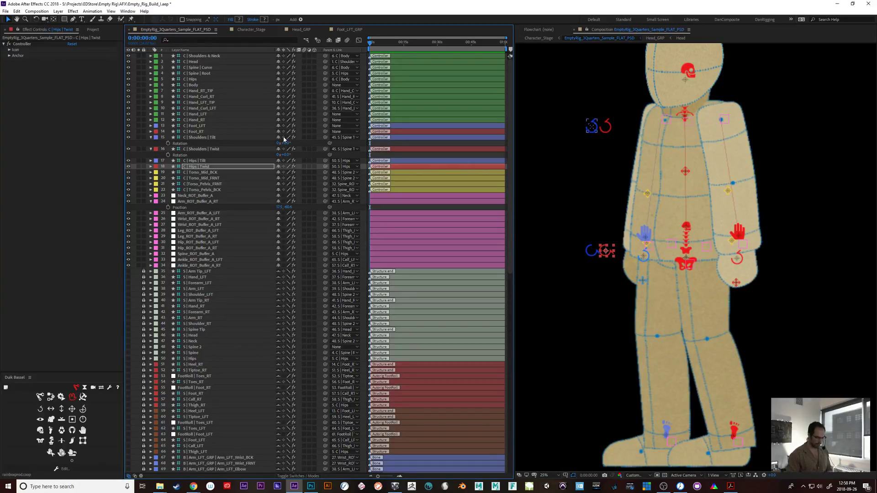
# - Test the C | Hips controller by rotating it in the positive and negative directions and returning it to its starting rotation
pyautogui.press('space')
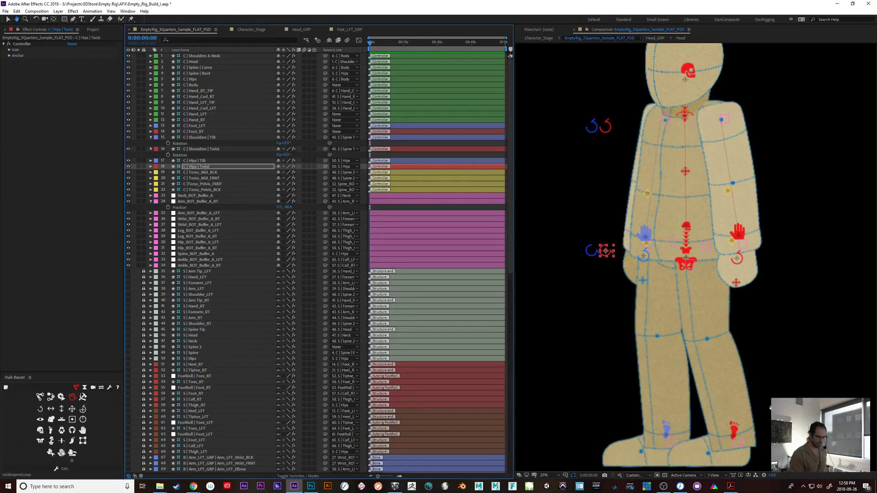
pyautogui.moveTo(766, 408); pyautogui.dragTo(745, 394)
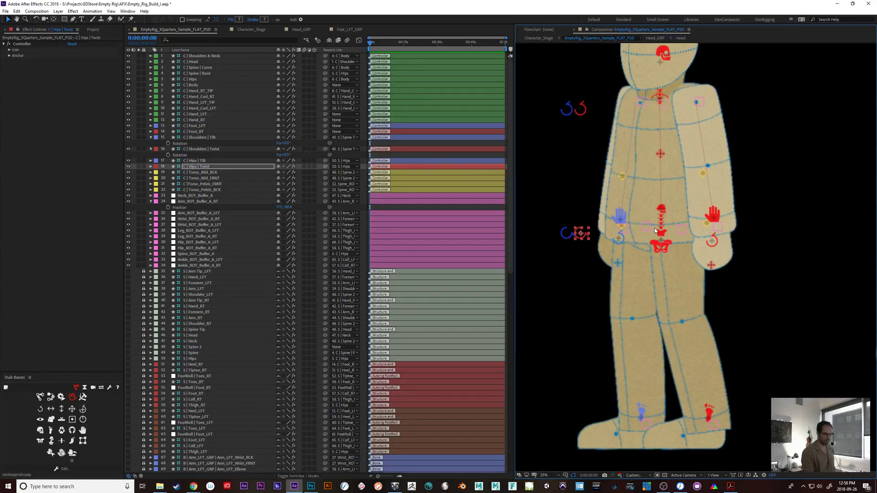
pyautogui.click(665, 248)
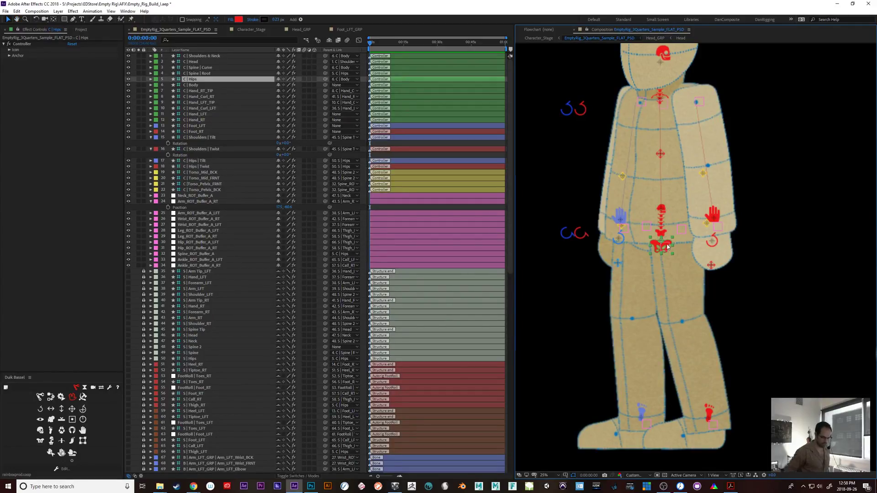
pyautogui.press('shift+KP_Add')
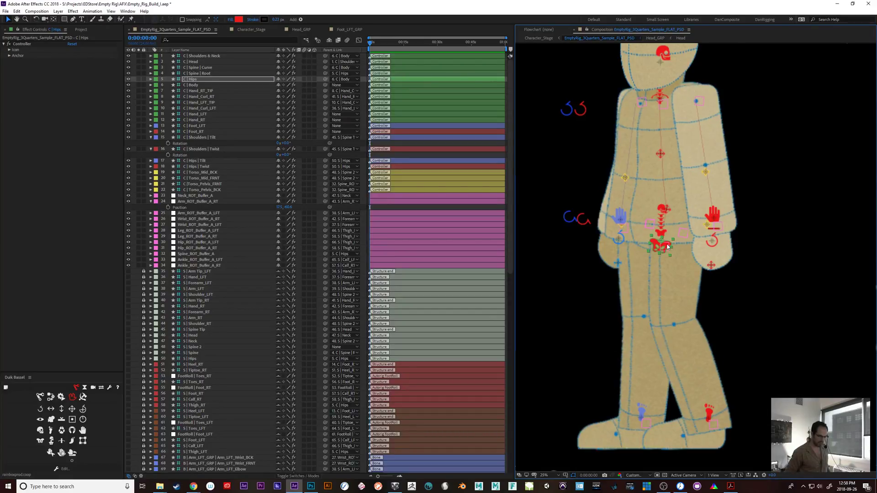
pyautogui.press('shift+KP_Add')
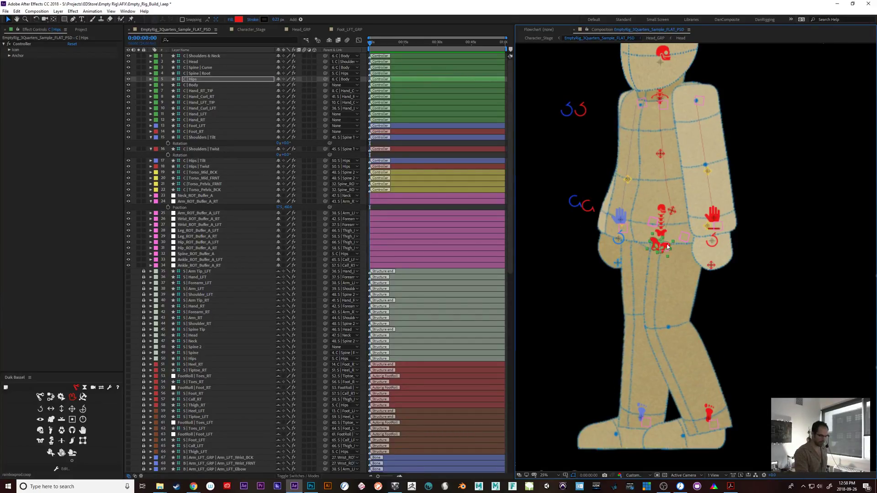
pyautogui.press('shift+KP_Subtract')
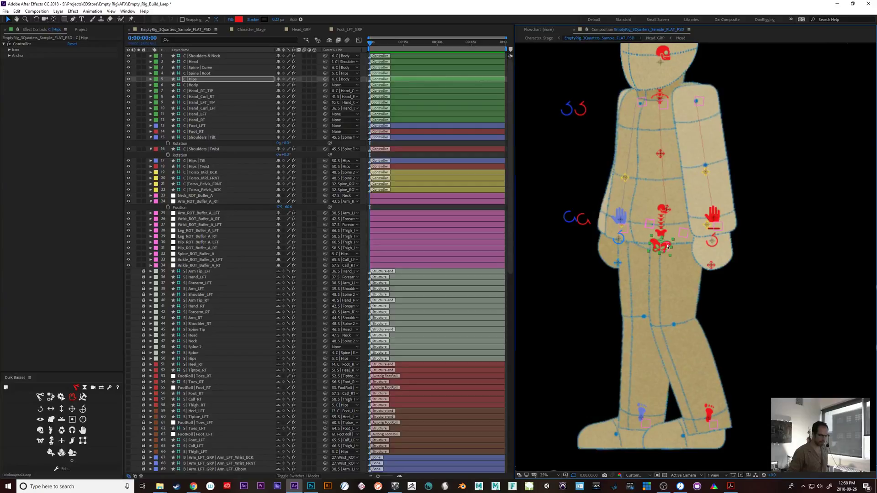
pyautogui.press('shift+KP_Subtract')
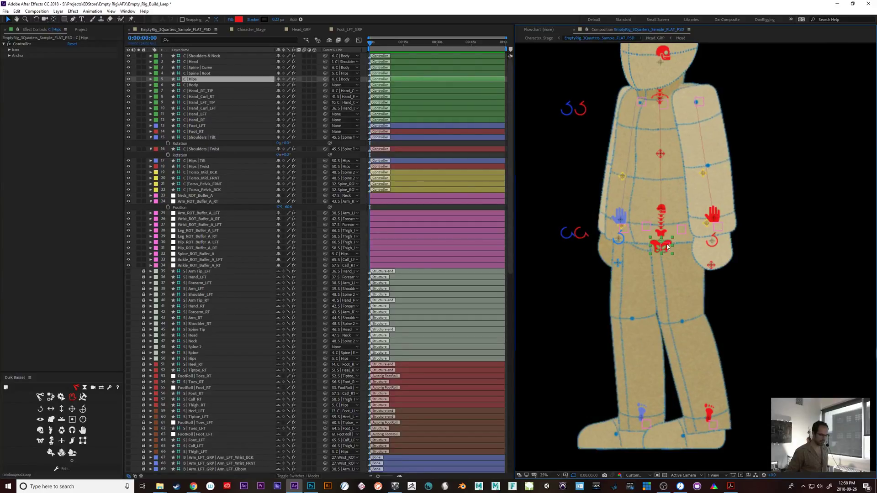
pyautogui.press('shift+KP_Subtract')
pyautogui.press('shift+KP_Subtract')
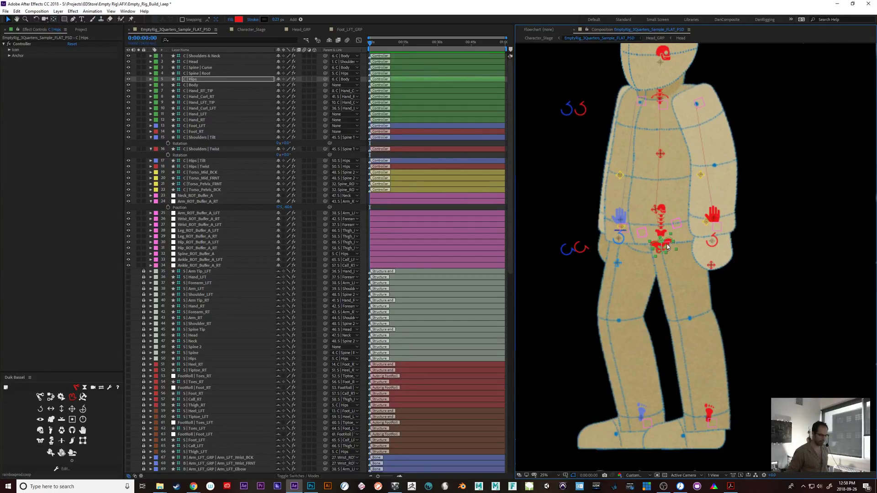
pyautogui.press('shift+KP_Subtract')
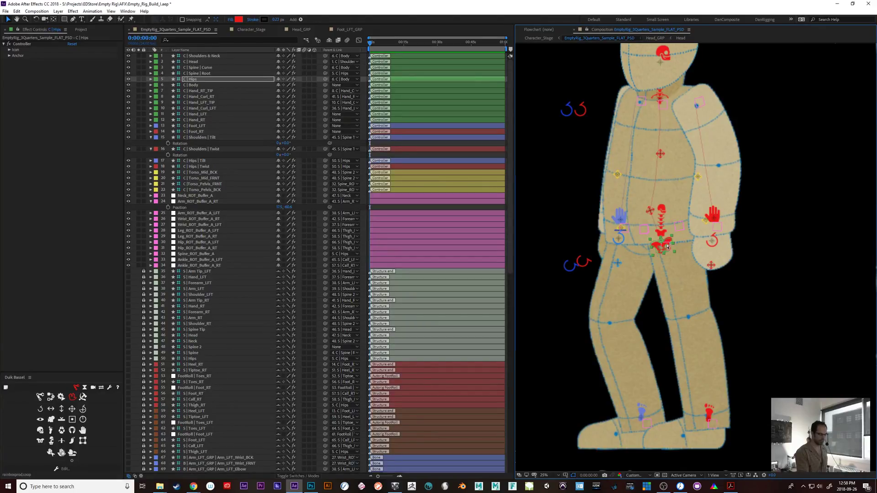
pyautogui.press('shift+KP_Add')
pyautogui.press('shift+KP_Add')
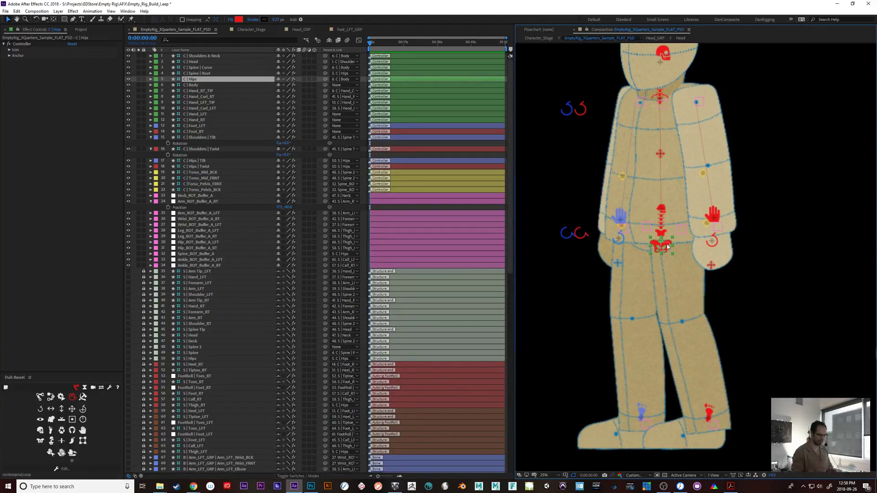
# - Collapse the properties of Arm_ROT_Buffer_A_RT and hide the shy layers in the composition
pyautogui.click(181, 201)
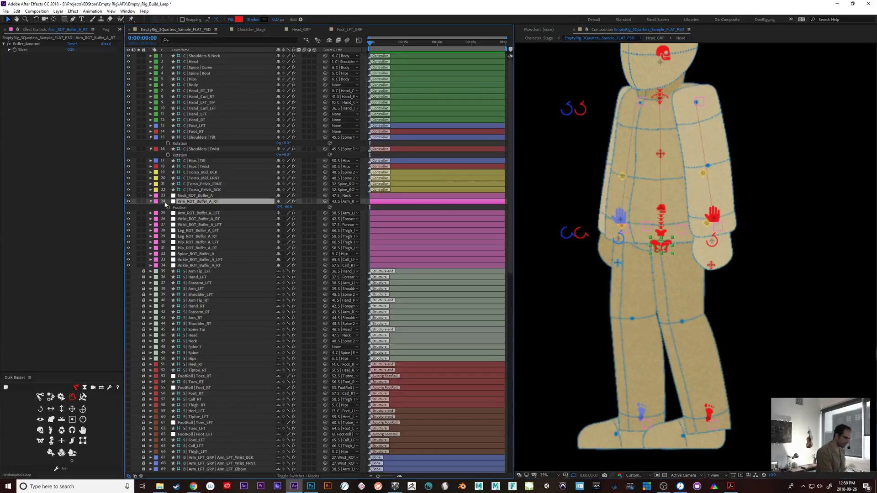
pyautogui.click(150, 201)
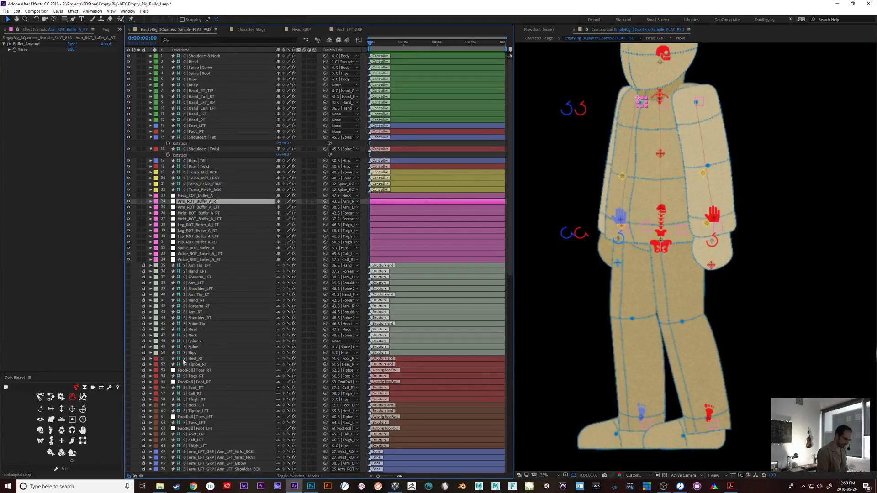
pyautogui.click(329, 40)
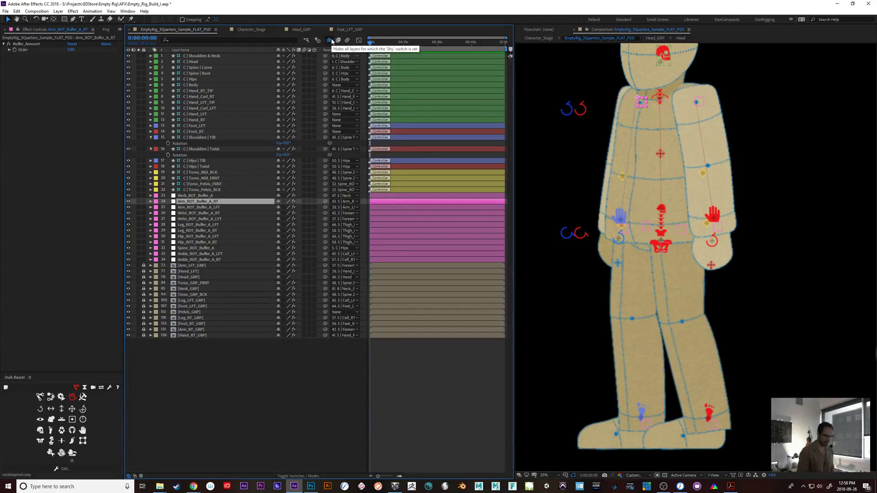
# - Test the Heel and Foot roll angles in the Foot roll effect of C | Foot_LFT and undo the Foot roll change
pyautogui.click(582, 235)
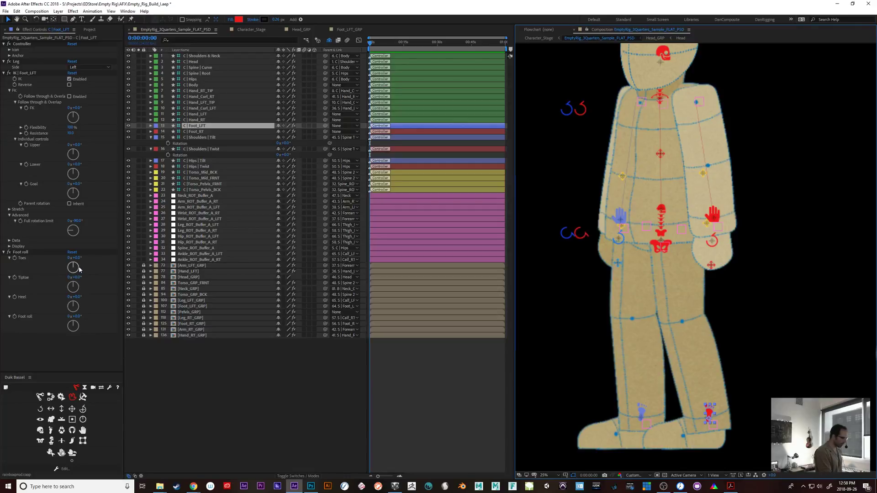
pyautogui.click(27, 253)
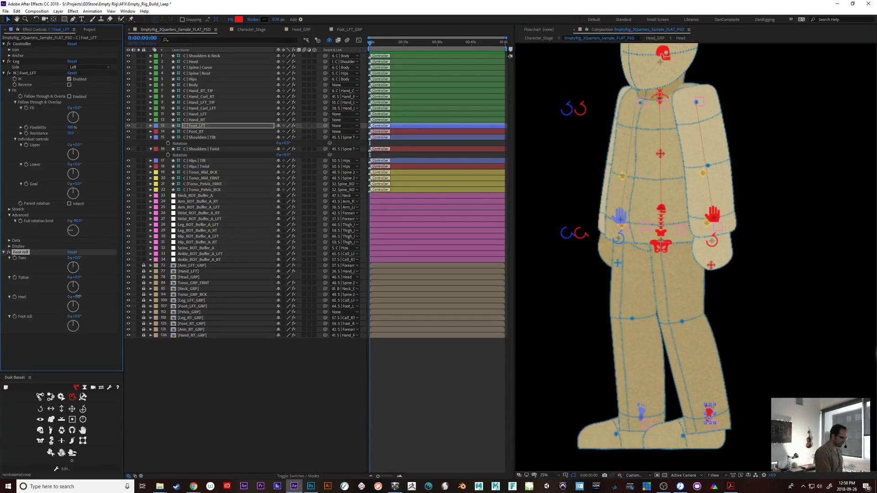
pyautogui.moveTo(77, 297); pyautogui.dragTo(85, 297)
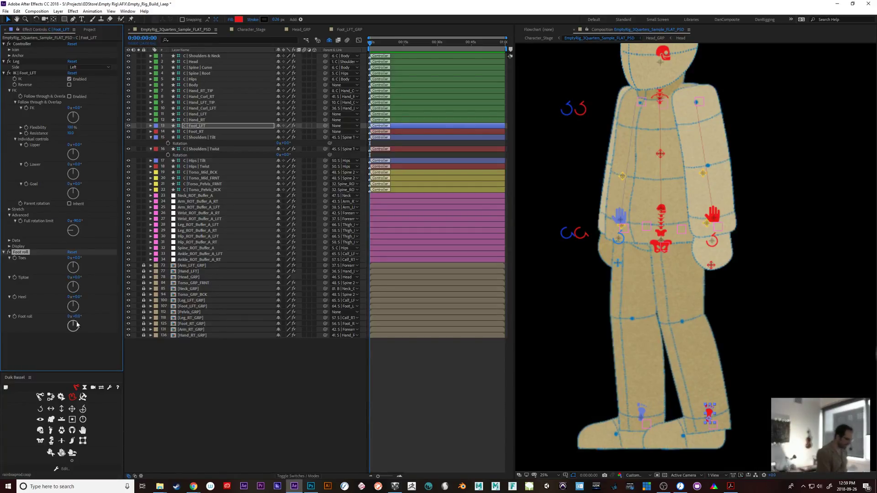
pyautogui.moveTo(85, 317); pyautogui.dragTo(65, 319)
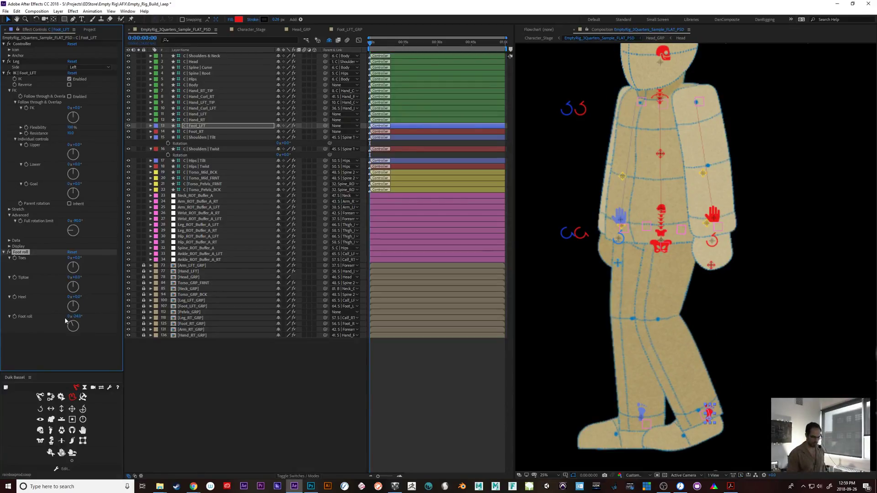
pyautogui.hotkey('ctrl', 'z')
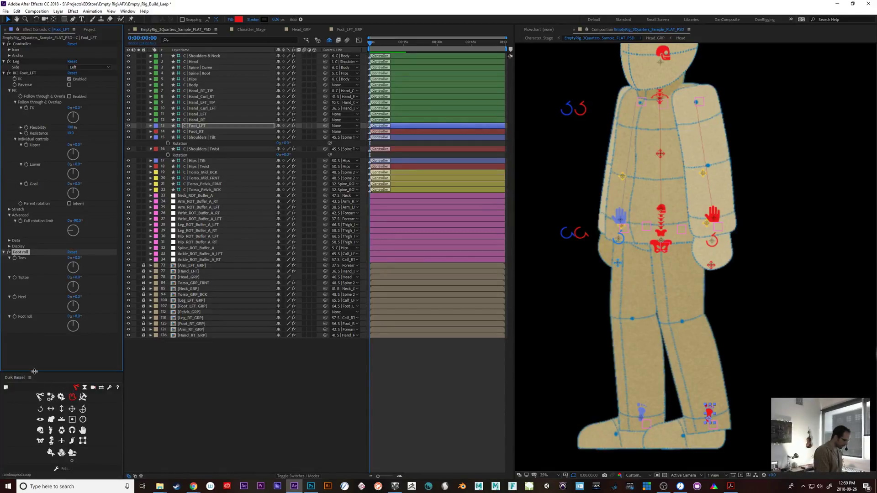
# - Give Duik Bassel more room and look through its rigging tool categories, ending on the controllers
pyautogui.moveTo(35, 373); pyautogui.dragTo(49, 322)
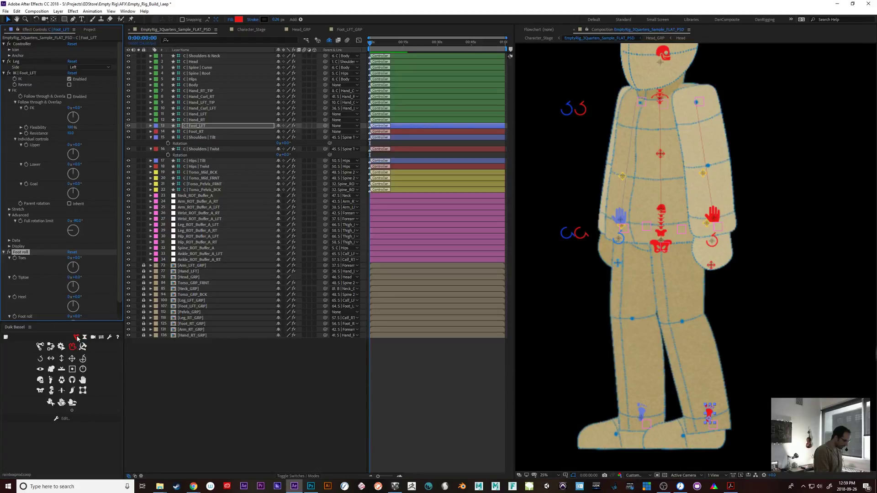
pyautogui.click(79, 337)
pyautogui.click(40, 346)
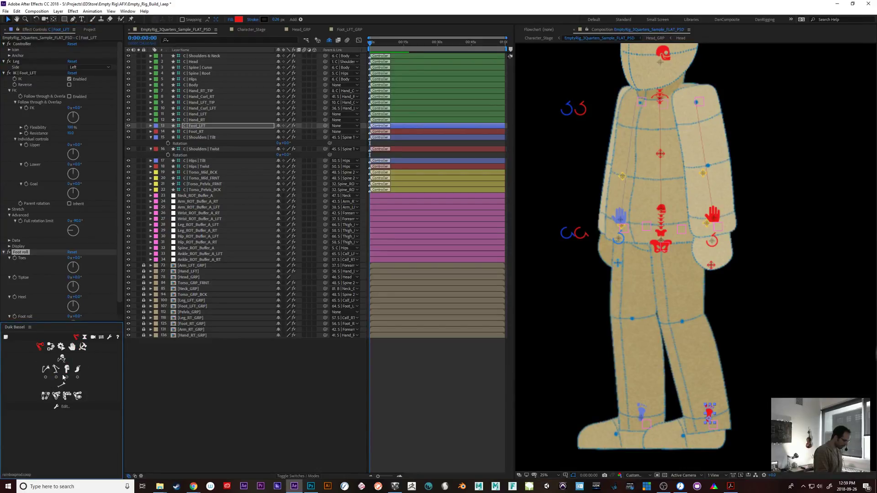
pyautogui.click(51, 347)
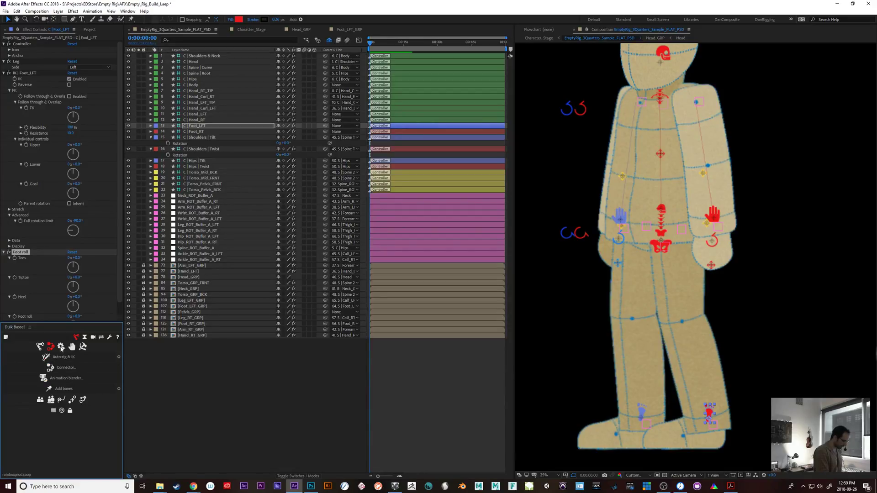
pyautogui.click(63, 347)
pyautogui.click(72, 347)
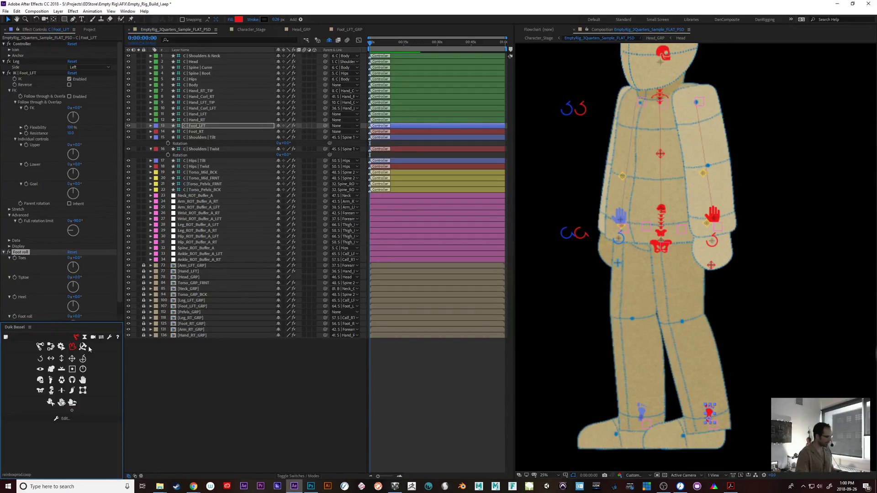
# - Open the Character_Stage composition and select its EmptyRig_3Quarters_Sample_FLAT_PSD layer
pyautogui.click(251, 29)
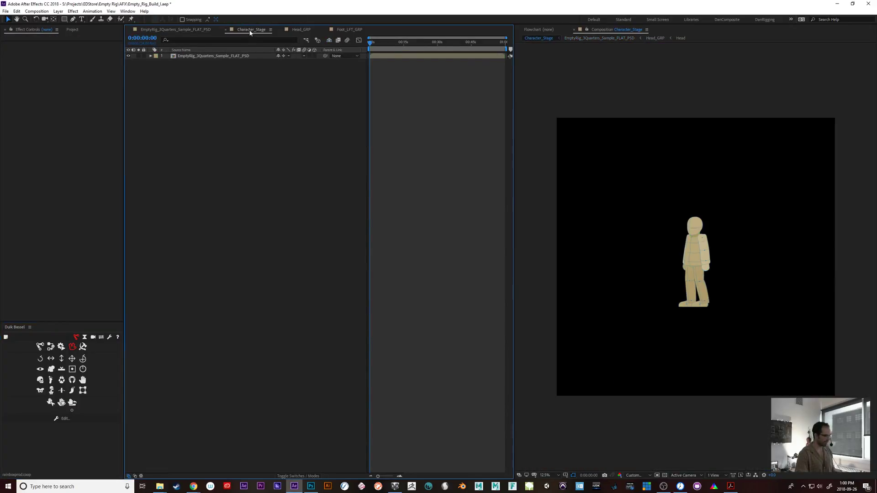
pyautogui.click(204, 56)
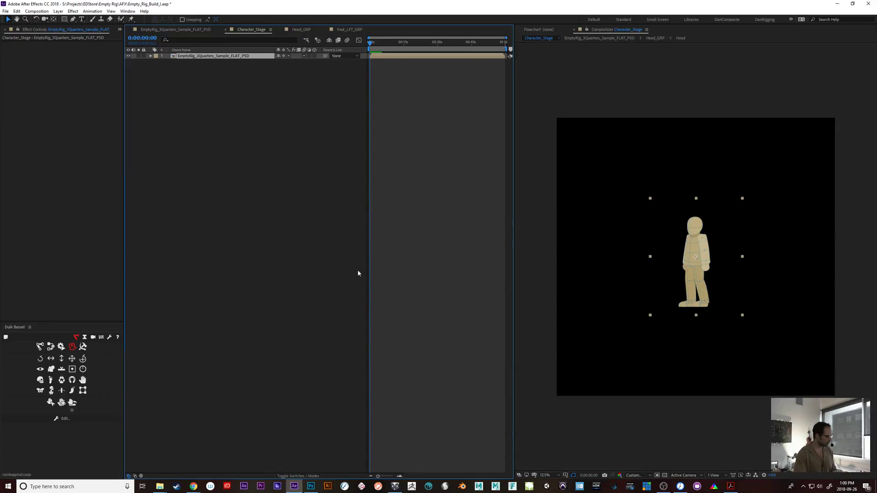
# - Save the project as a new version named Empty_Rig_Build_J in the AFX folder
pyautogui.hotkey('ctrl', 'shift', 's')
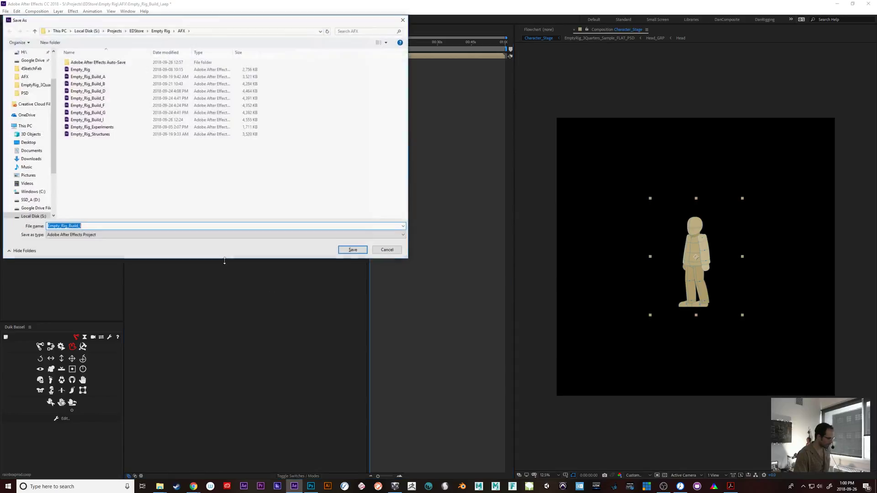
pyautogui.click(90, 227)
pyautogui.press('BackSpace')
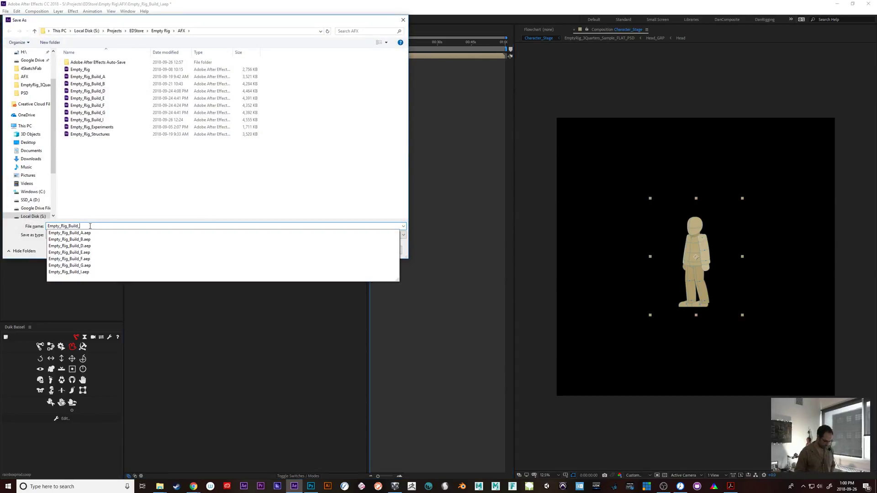
pyautogui.write('K')
pyautogui.press('BackSpace')
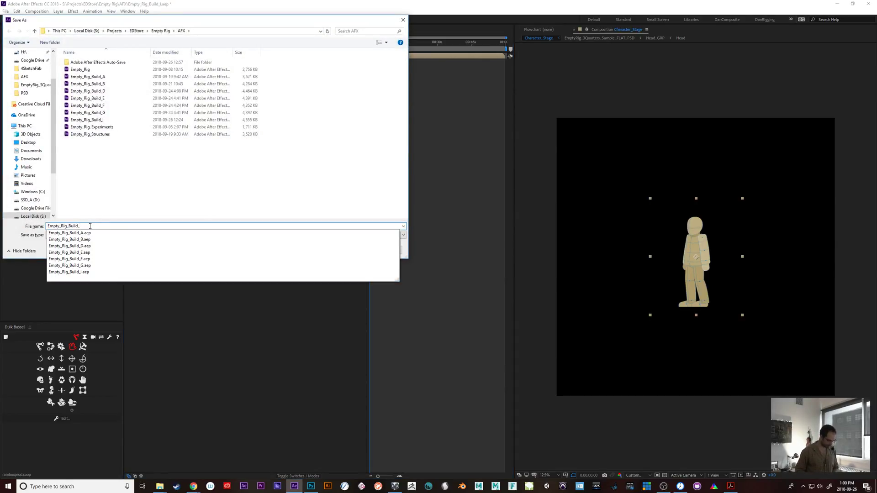
pyautogui.write('J')
pyautogui.press('Return')
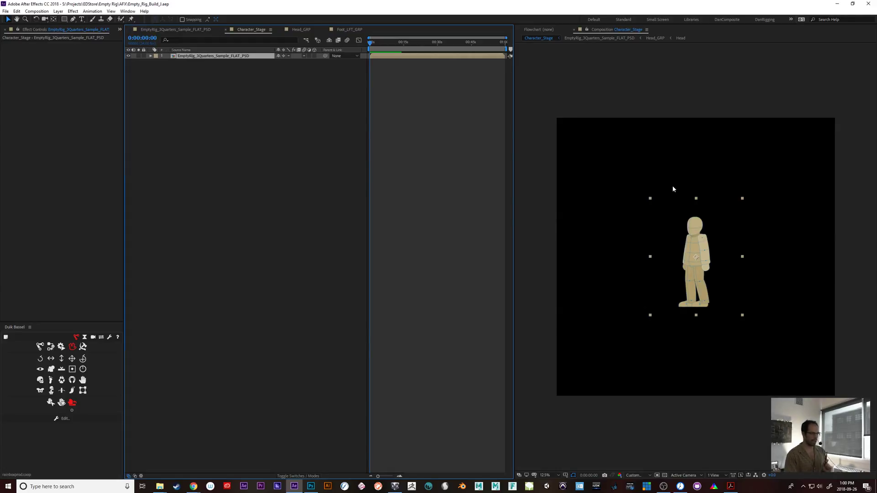
# - Close the Head_GRP and Foot_LFT_GRP compositions and return to EmptyRig_3Quarters_Sample_FLAT_PSD
pyautogui.click(302, 29)
pyautogui.click(281, 30)
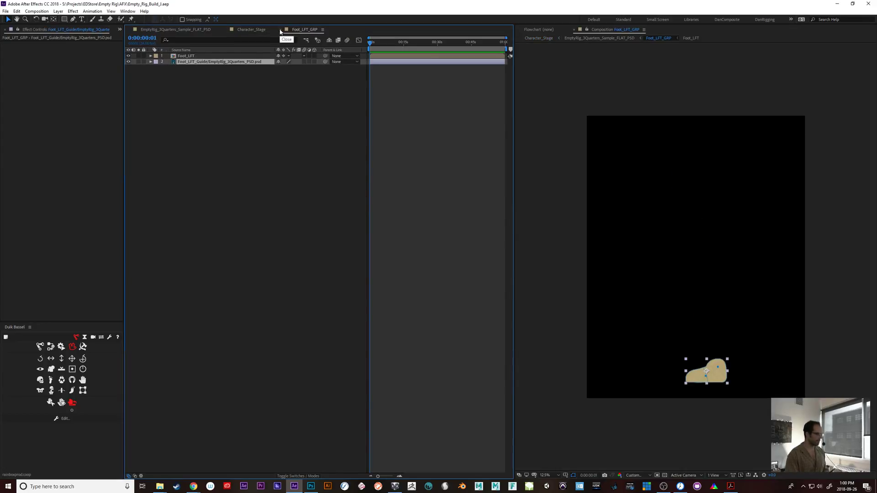
pyautogui.click(281, 30)
pyautogui.click(190, 30)
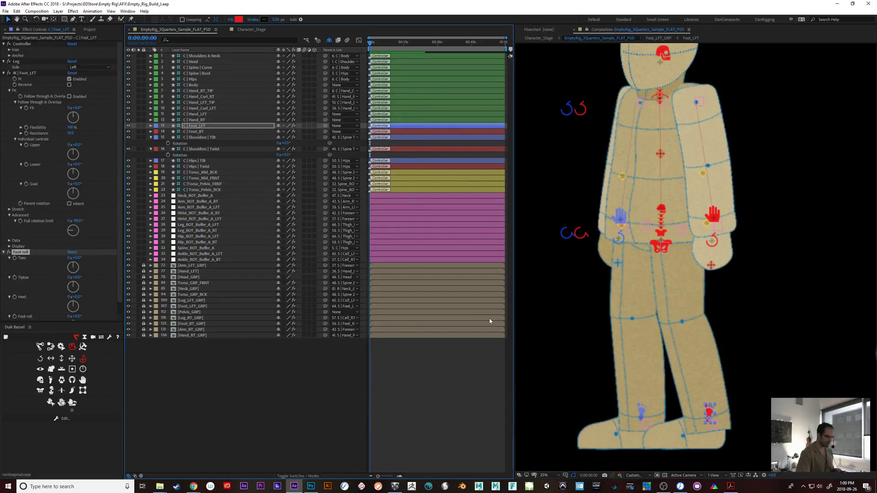
# - Check the rig composition's settings without changing them, and test the C | Spine | Curve controller, undoing its move
pyautogui.press(',')
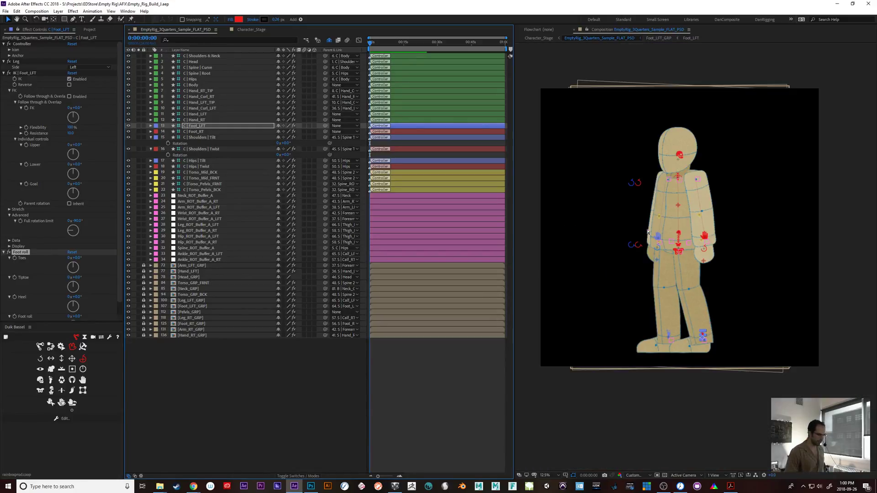
pyautogui.press(',')
pyautogui.press('.')
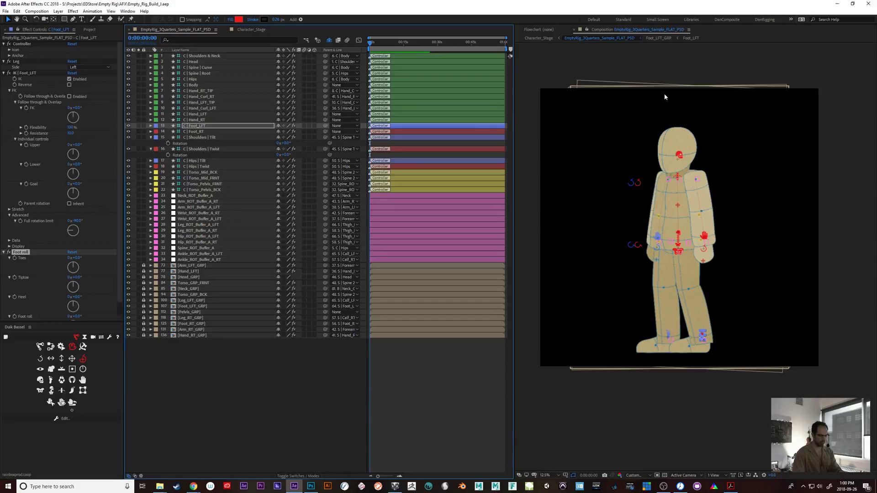
pyautogui.hotkey('ctrl', 'k')
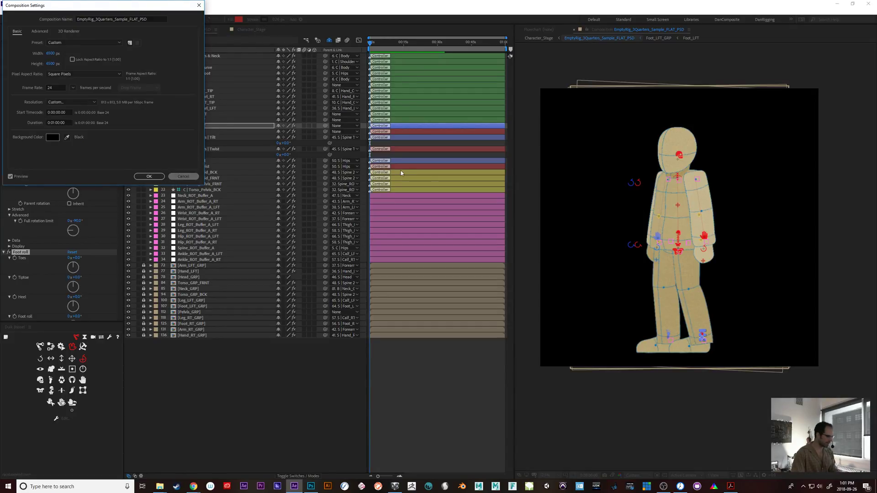
pyautogui.click(183, 176)
pyautogui.moveTo(679, 204); pyautogui.dragTo(700, 210)
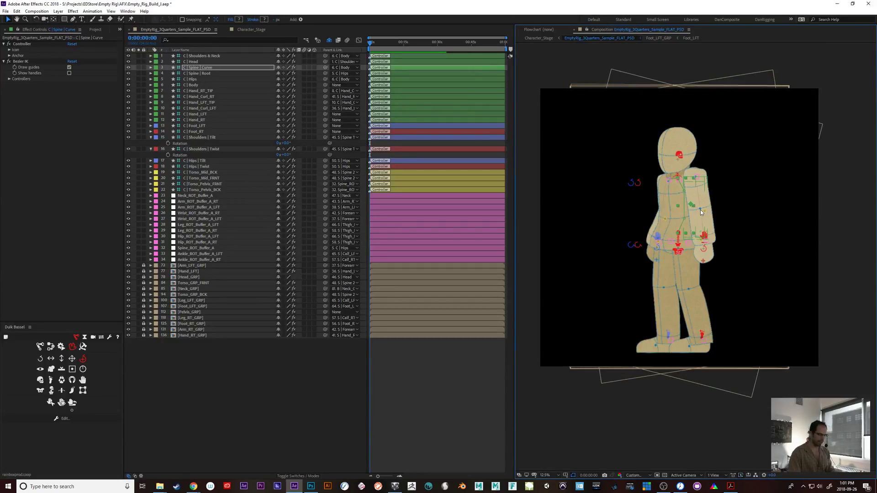
pyautogui.hotkey('ctrl', 'z')
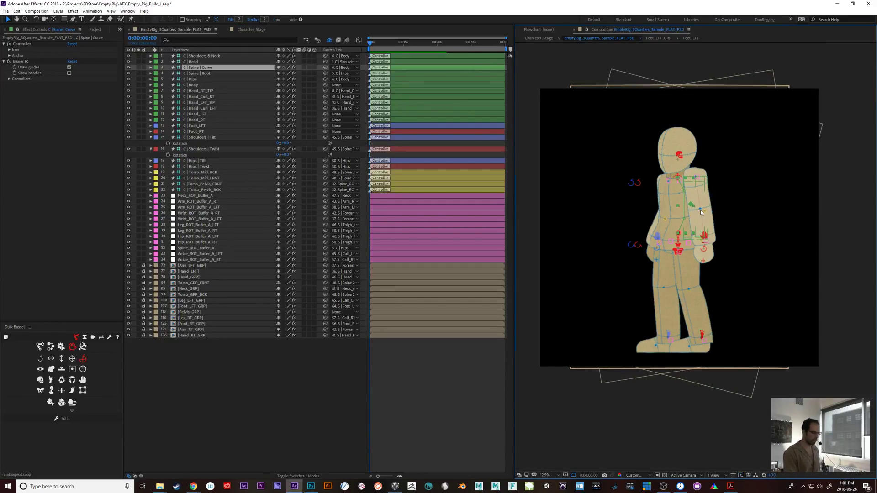
# - Try a width of 7000 px in the rig composition's settings
pyautogui.hotkey('ctrl', 'k')
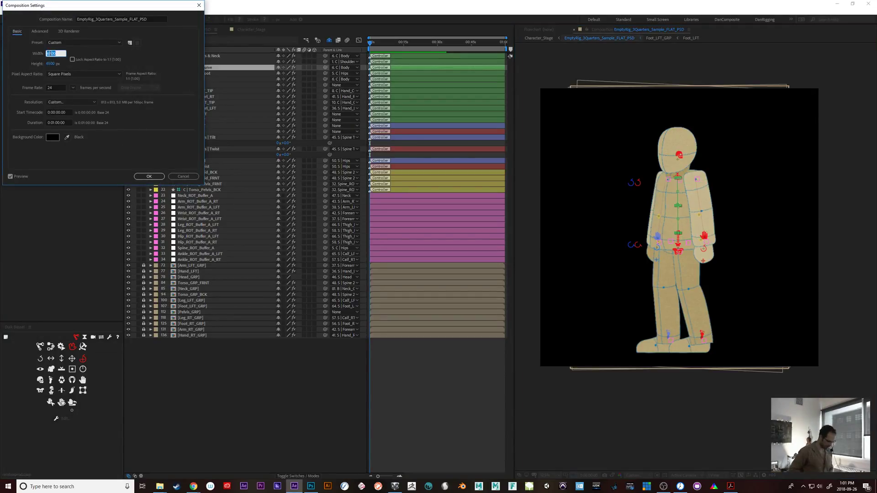
pyautogui.write('7000')
pyautogui.press('Return')
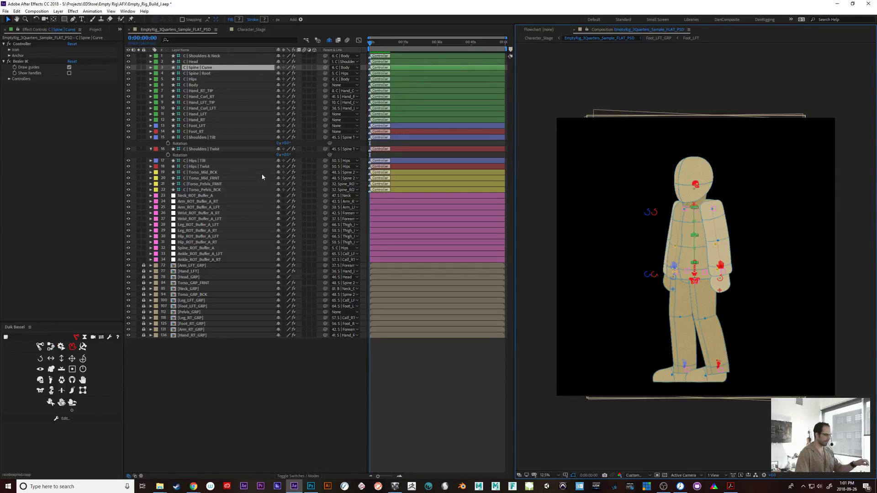
# - Show the shy layers and look through the spine and hips controller layers, ending on C | Spine | Curve
pyautogui.click(188, 208)
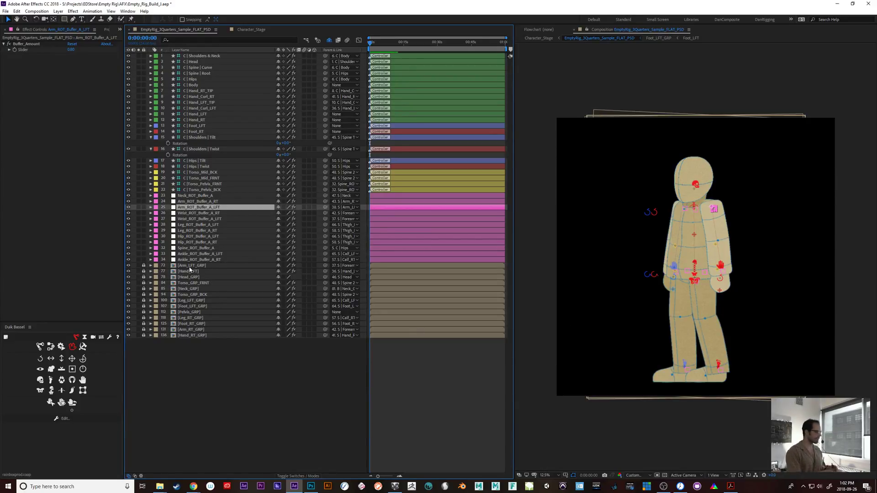
pyautogui.click(329, 40)
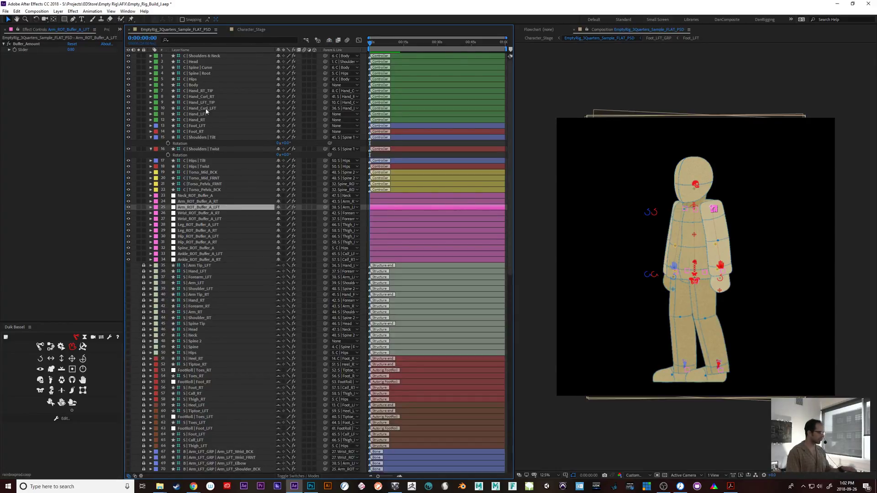
pyautogui.click(206, 67)
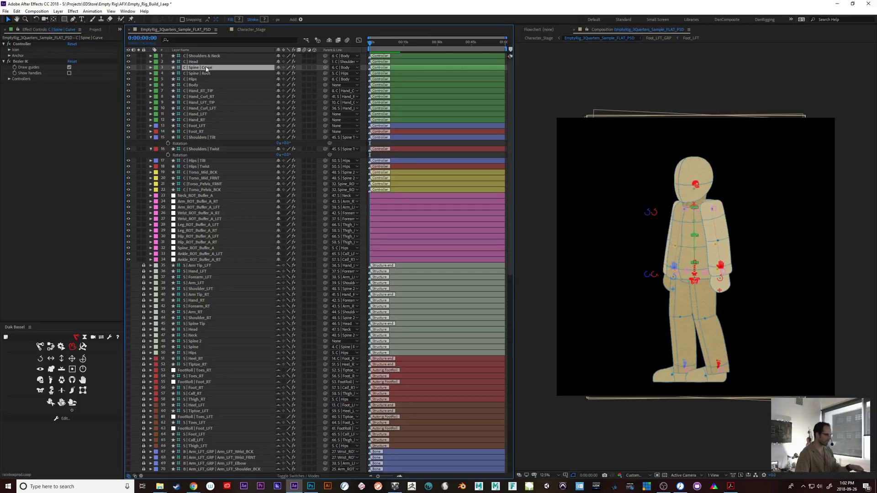
pyautogui.click(204, 73)
pyautogui.click(203, 80)
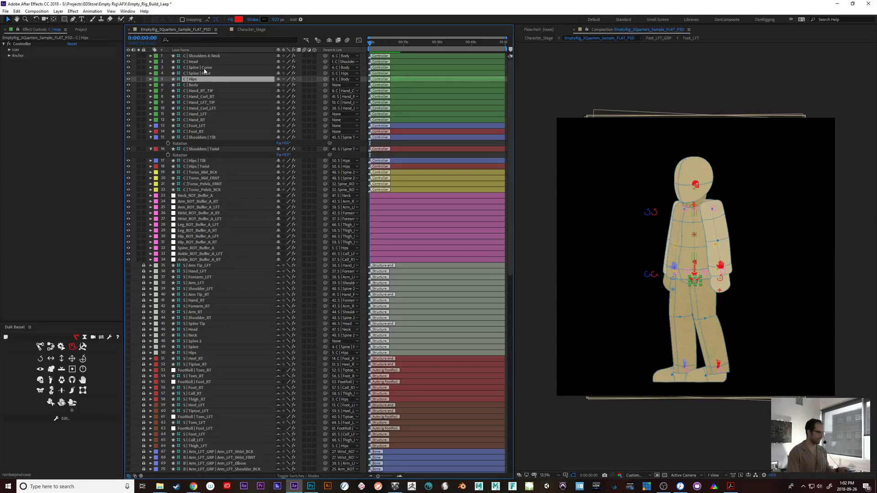
pyautogui.click(204, 68)
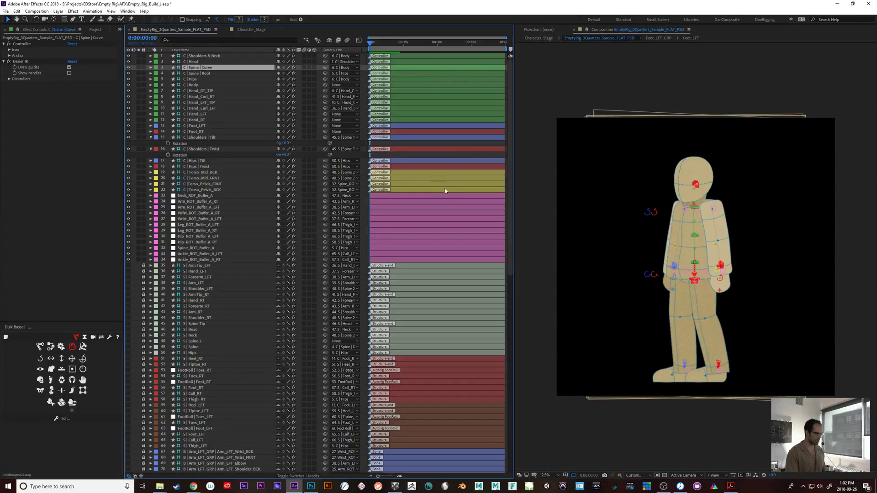
# - Open the Character_Stage composition from the project items
pyautogui.click(95, 30)
pyautogui.click(30, 93)
pyautogui.doubleClick(30, 92)
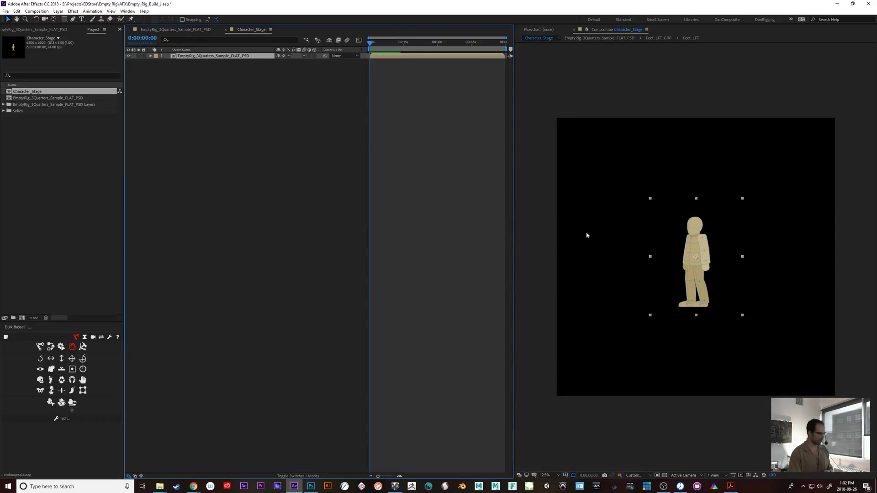
# - In the rig composition, move the C | Body controller up until the upper body lies outside the composition frame
pyautogui.click(202, 29)
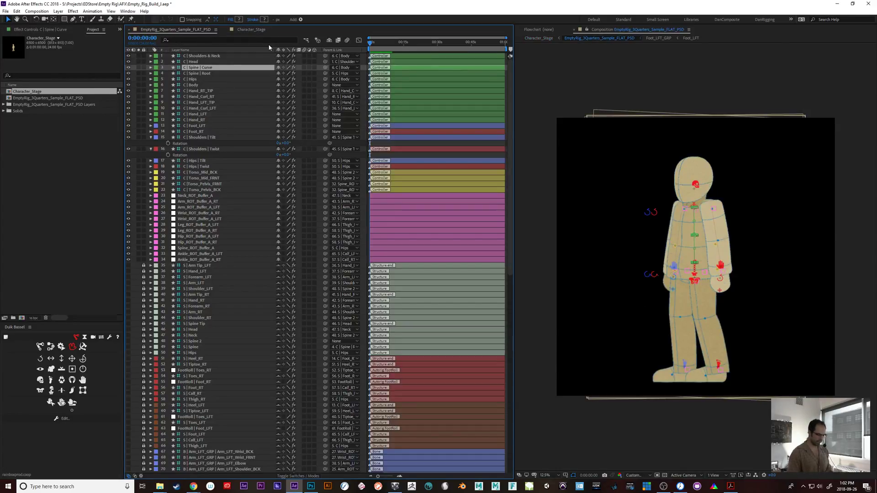
pyautogui.click(695, 279)
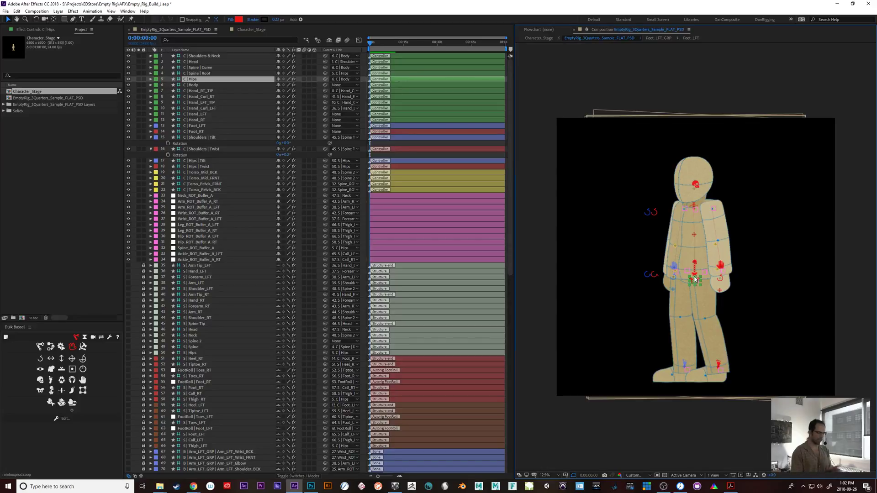
pyautogui.click(696, 264)
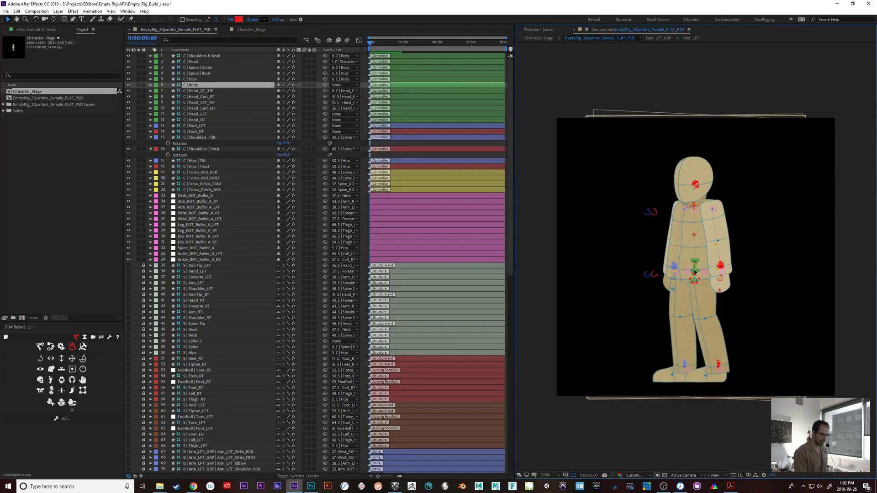
pyautogui.moveTo(695, 271); pyautogui.dragTo(675, 136)
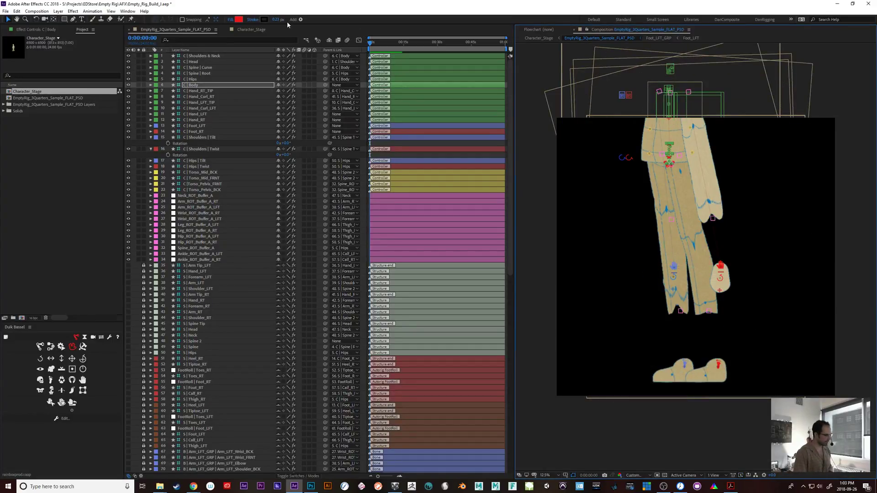
# - Compare the rig layer in Character_Stage with Collapse Transformations off and on, leaving it on
pyautogui.click(256, 30)
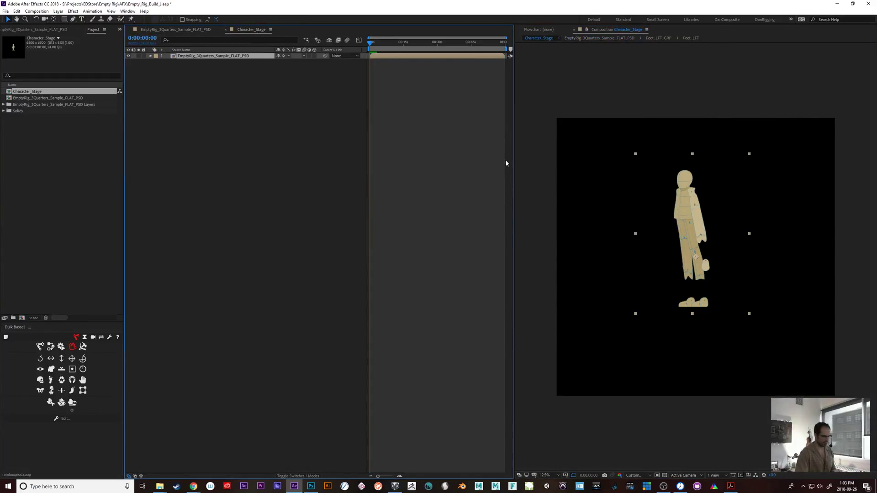
pyautogui.click(283, 56)
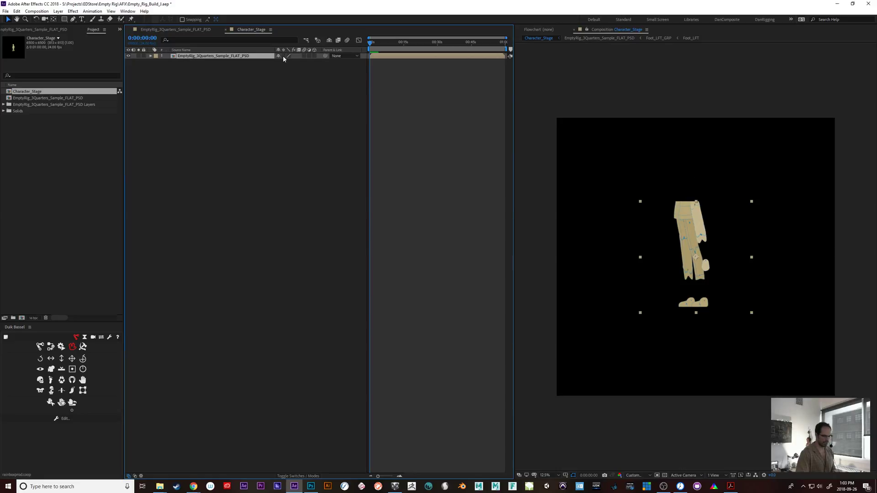
pyautogui.click(283, 56)
pyautogui.click(284, 56)
pyautogui.click(283, 56)
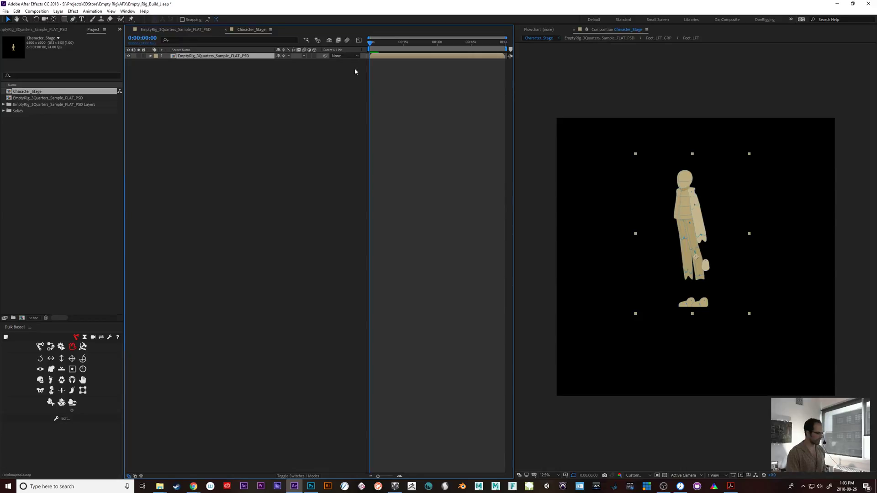
# - Return to the rig composition and undo the C | Body controller's move
pyautogui.click(194, 28)
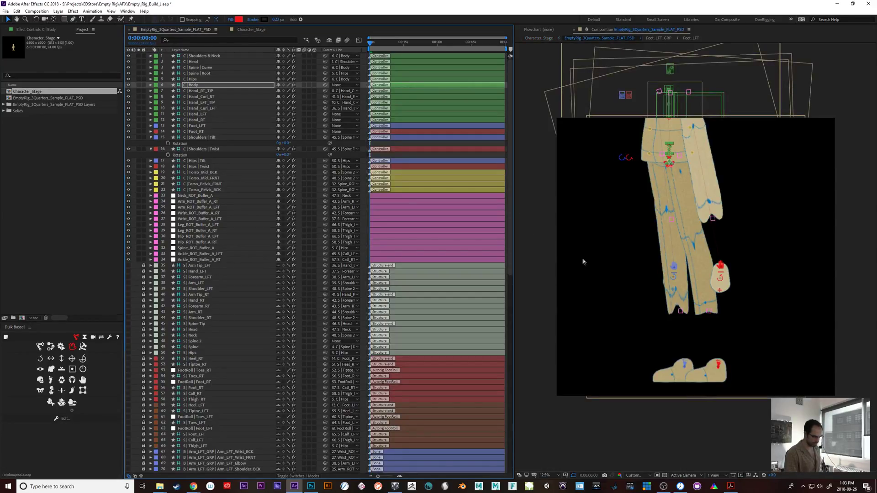
pyautogui.click(536, 230)
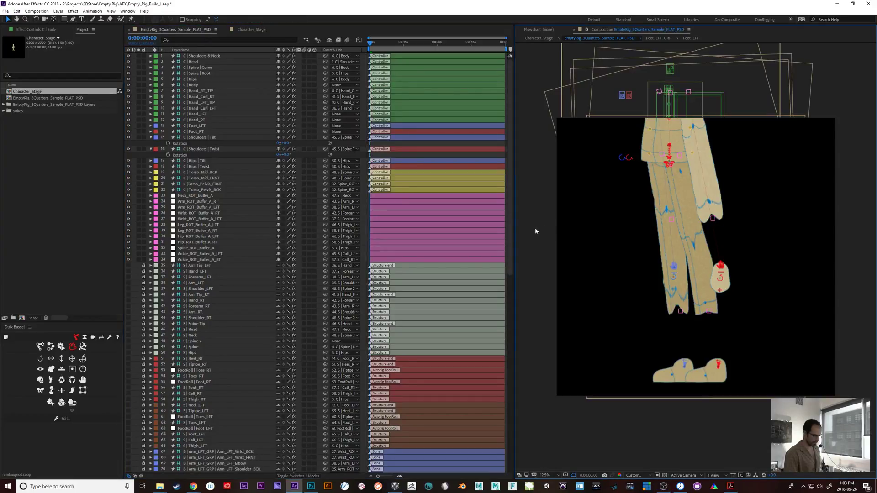
pyautogui.hotkey('ctrl', 'z')
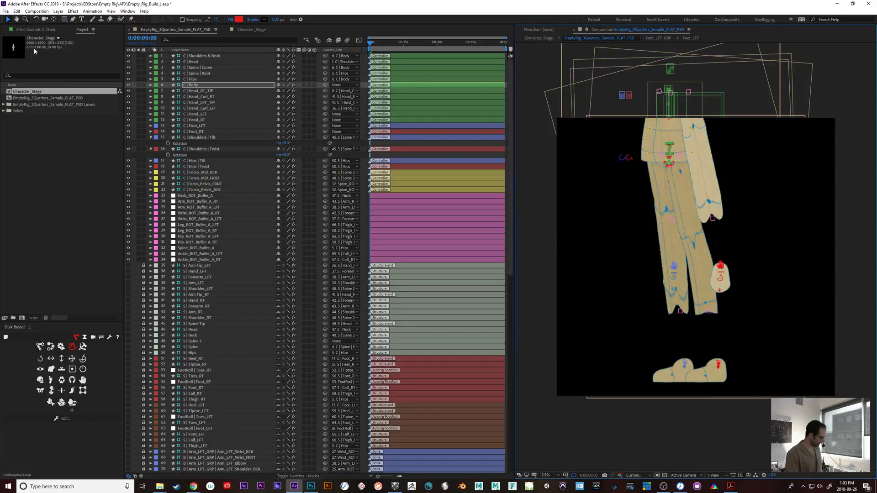
pyautogui.click(199, 85)
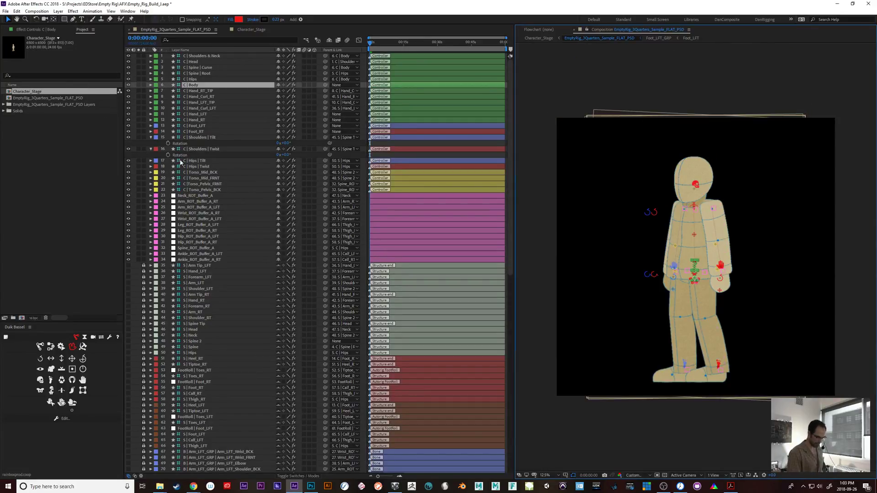
pyautogui.click(17, 12)
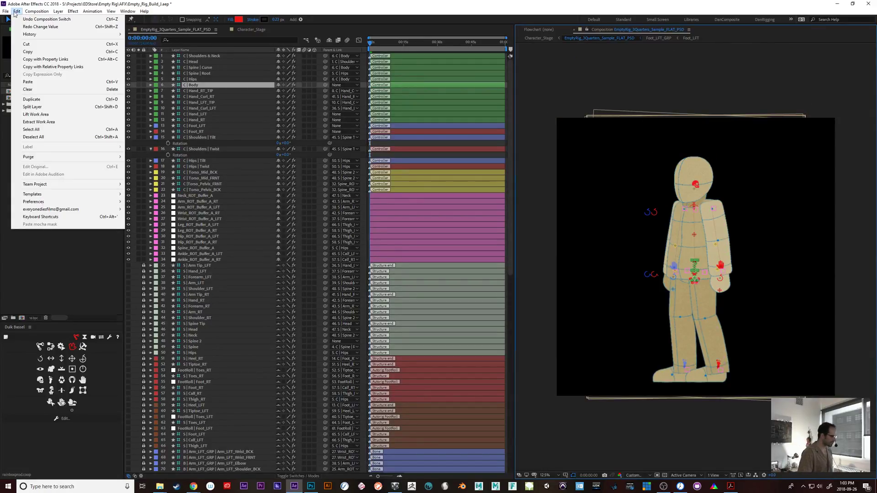
pyautogui.click(17, 12)
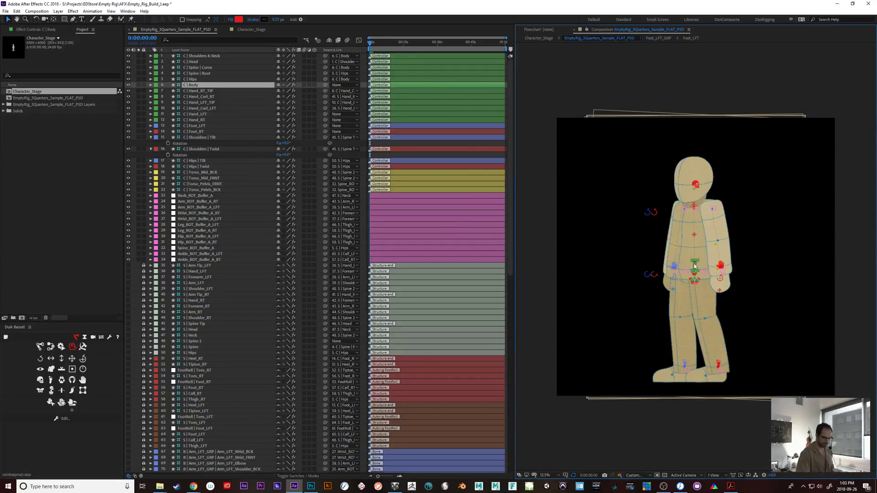
# - Test a slight upward move of the C | Body controller, undo it, and select the C | Foot_LFT controller
pyautogui.moveTo(694, 264); pyautogui.dragTo(688, 250)
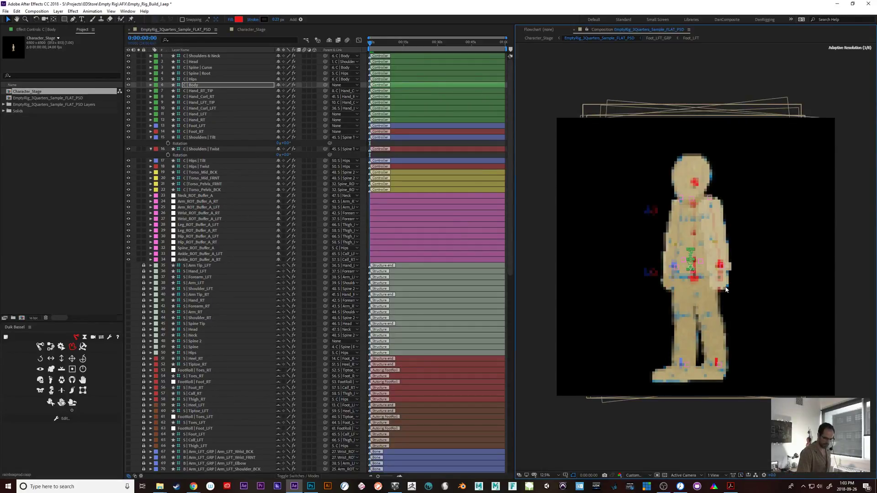
pyautogui.hotkey('ctrl', 'z')
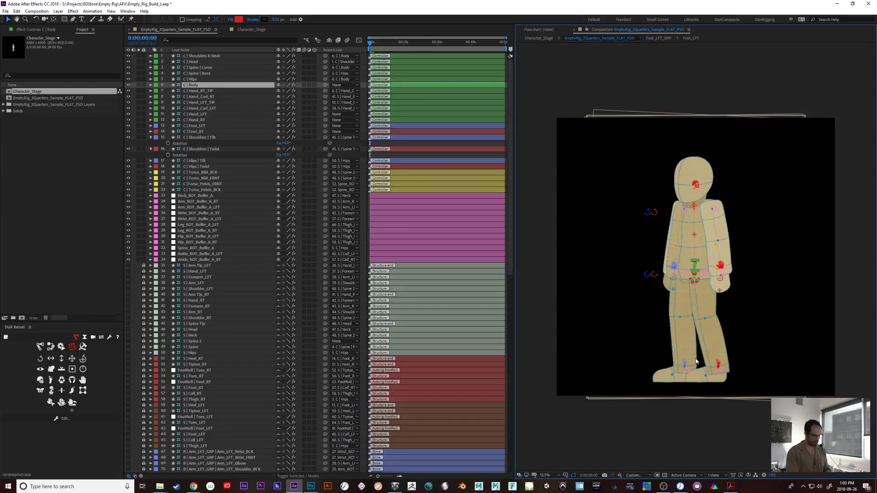
pyautogui.click(719, 369)
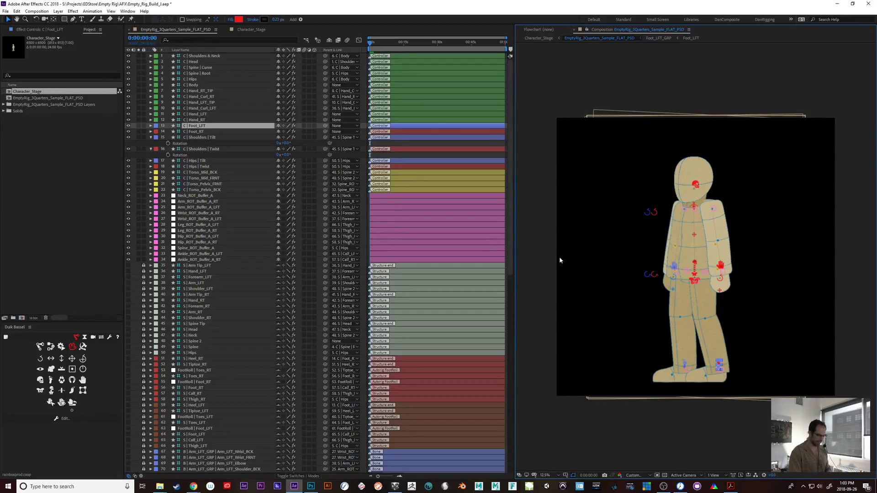
# - Expand the C | Foot_LFT controller's Stretch settings and test a move of the C | Body controller, undoing it
pyautogui.click(40, 29)
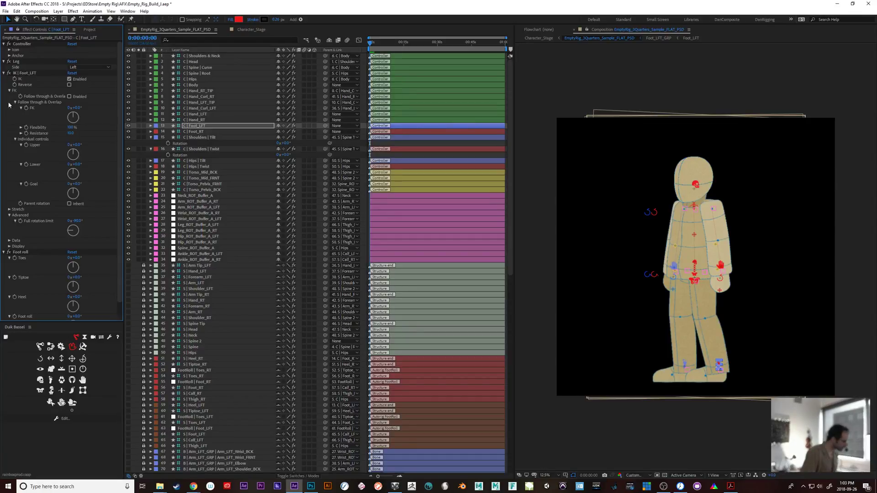
pyautogui.click(9, 209)
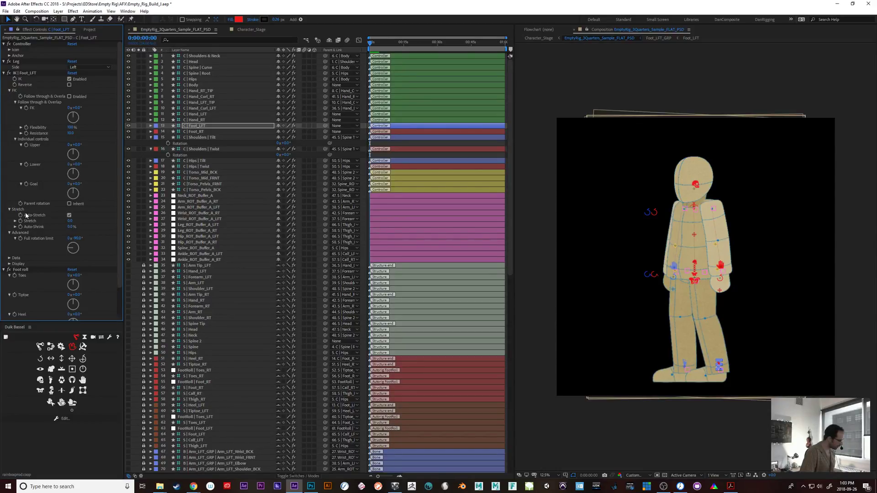
pyautogui.click(695, 268)
pyautogui.moveTo(695, 267); pyautogui.dragTo(730, 288)
pyautogui.click(747, 330)
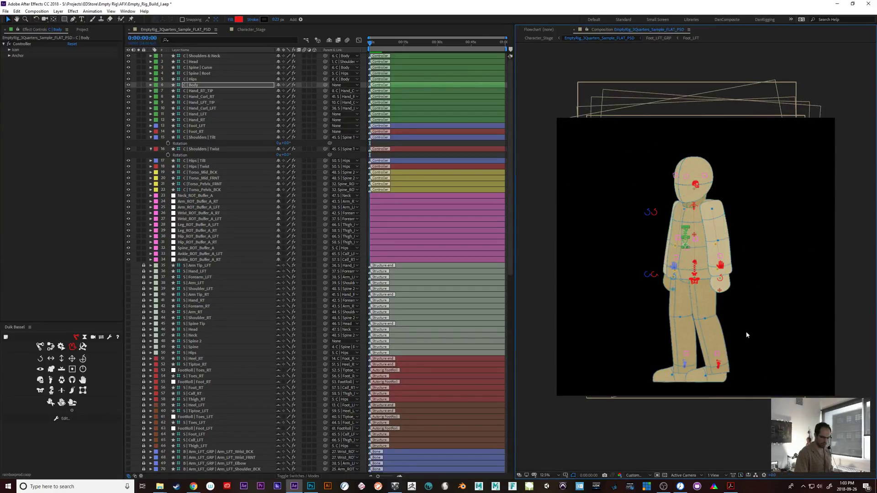
pyautogui.click(716, 354)
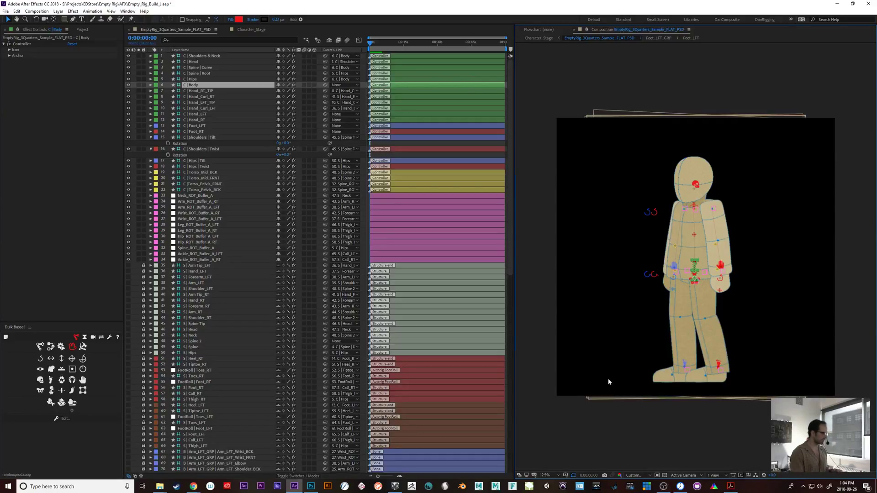
# - Collapse the Rotation properties of the C | Shoulders | Tilt and C | Shoulders | Twist layers
pyautogui.click(152, 137)
pyautogui.click(151, 143)
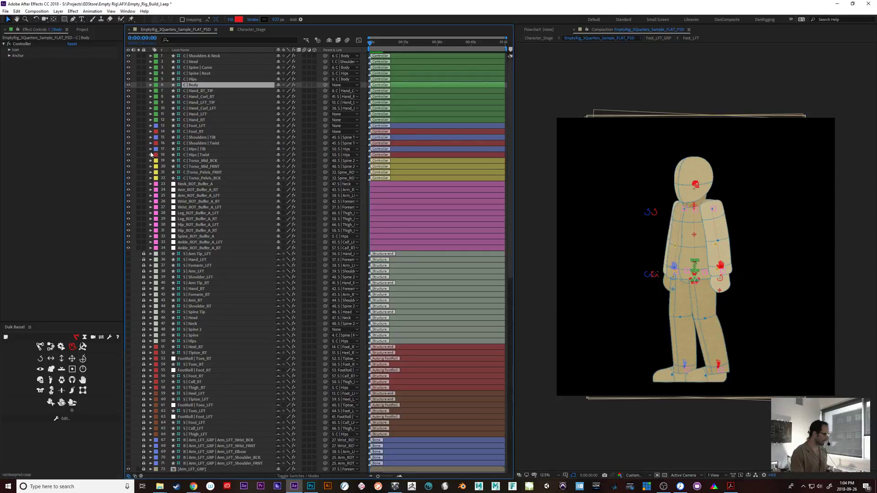
# - Test moving the C | Hand_LFT controller across the body, undo it, and collapse its Shoulder LFT position effect
pyautogui.click(721, 267)
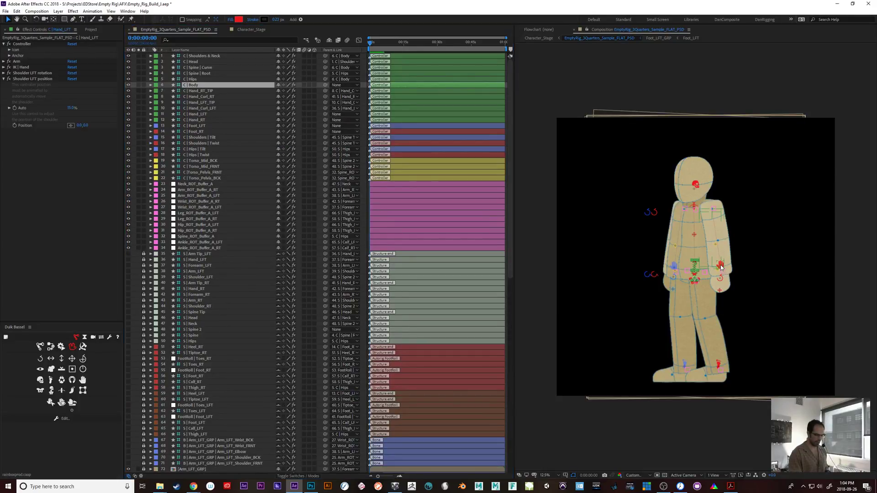
pyautogui.moveTo(687, 264)
pyautogui.mouseDown()
pyautogui.moveTo(634, 277)
pyautogui.moveTo(678, 270)
pyautogui.mouseUp()
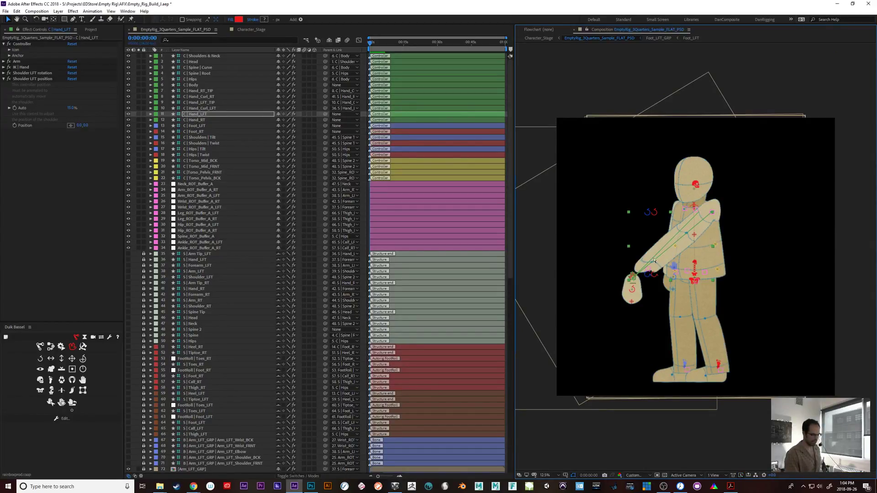
pyautogui.hotkey('ctrl', 'z')
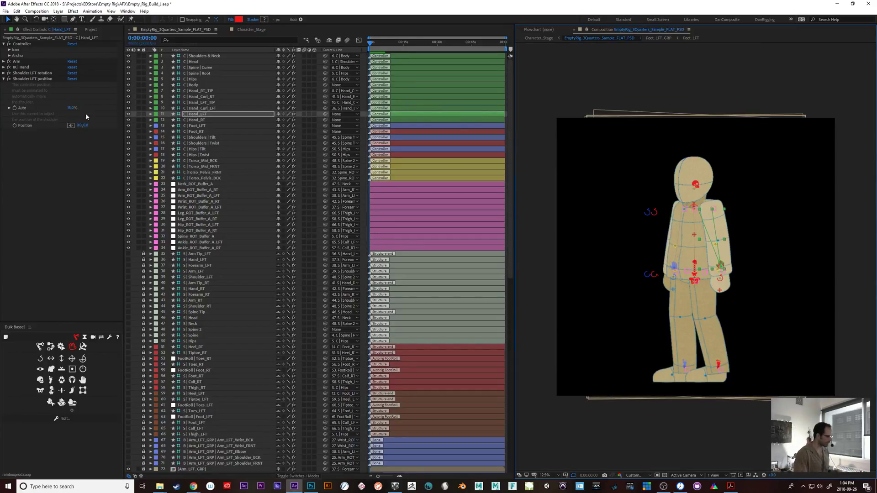
pyautogui.click(3, 80)
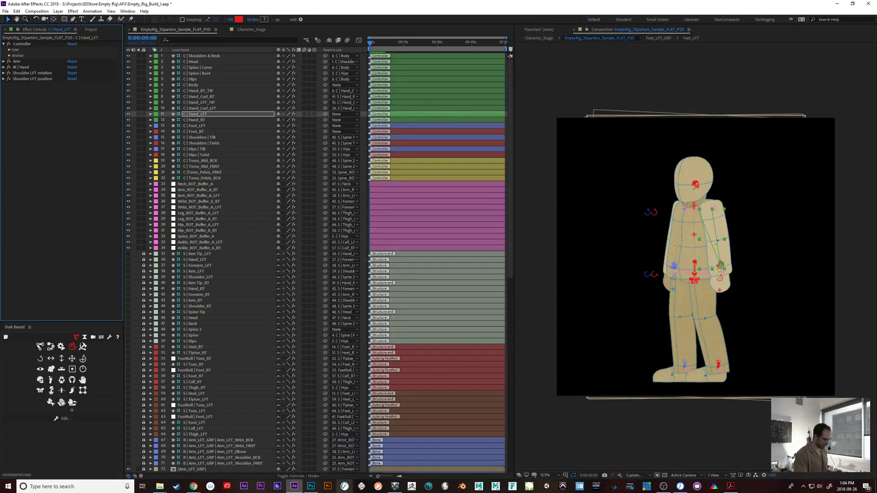
# - Switch to Photoshop's Chippy.002 character document, compare Arm_LFT_GRP hidden and visible, and expand that group
pyautogui.click(311, 487)
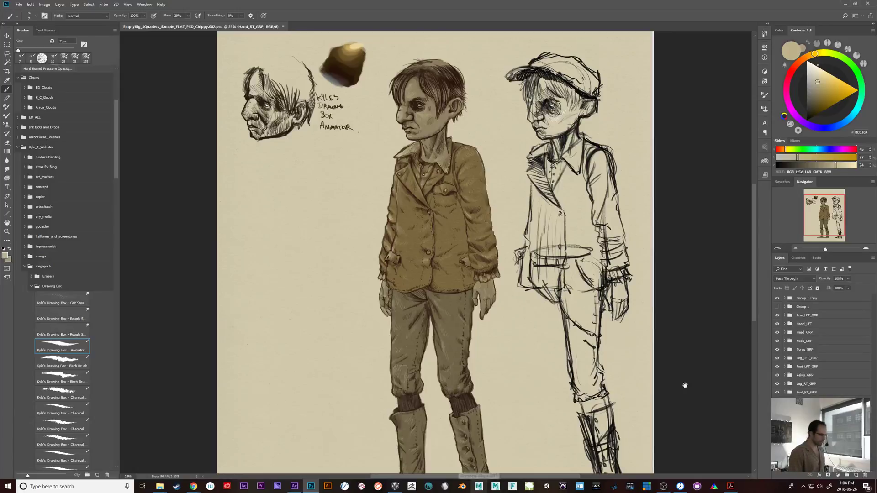
pyautogui.moveTo(684, 385)
pyautogui.mouseDown()
pyautogui.moveTo(690, 280)
pyautogui.moveTo(679, 377)
pyautogui.mouseUp()
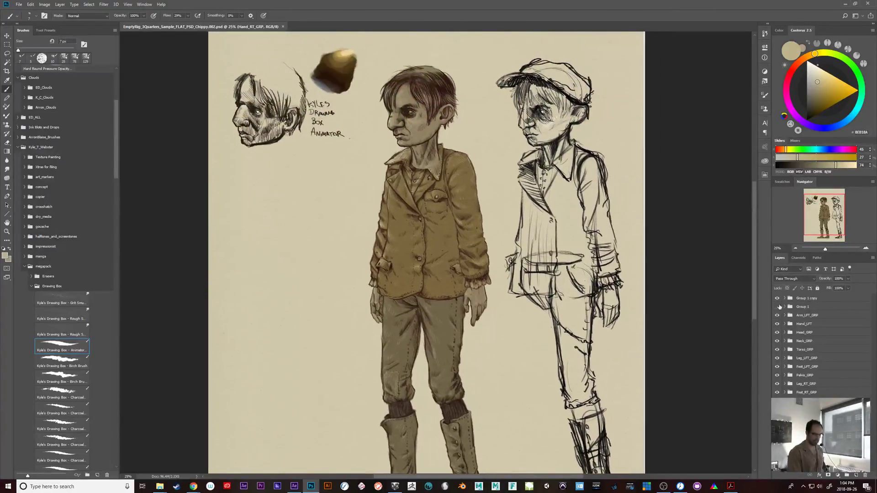
pyautogui.click(778, 306)
pyautogui.click(778, 315)
pyautogui.click(778, 316)
pyautogui.click(785, 316)
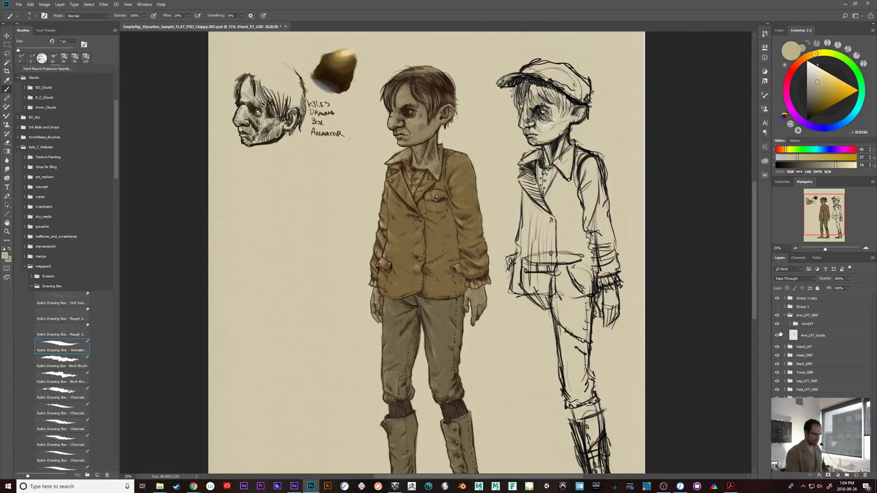
# - Toggle the Arm_LFT_Guide layer to compare the arm guide with the painted sleeve, leaving the guide hidden
pyautogui.click(778, 334)
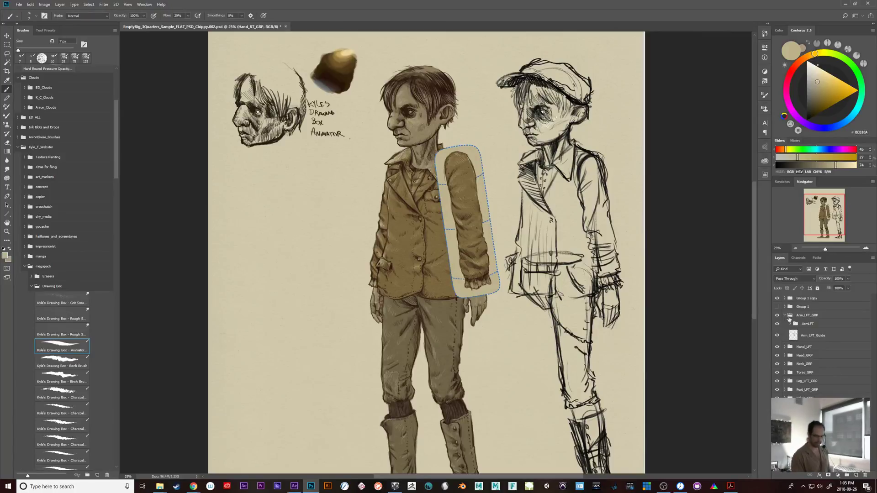
pyautogui.click(777, 335)
pyautogui.click(777, 335)
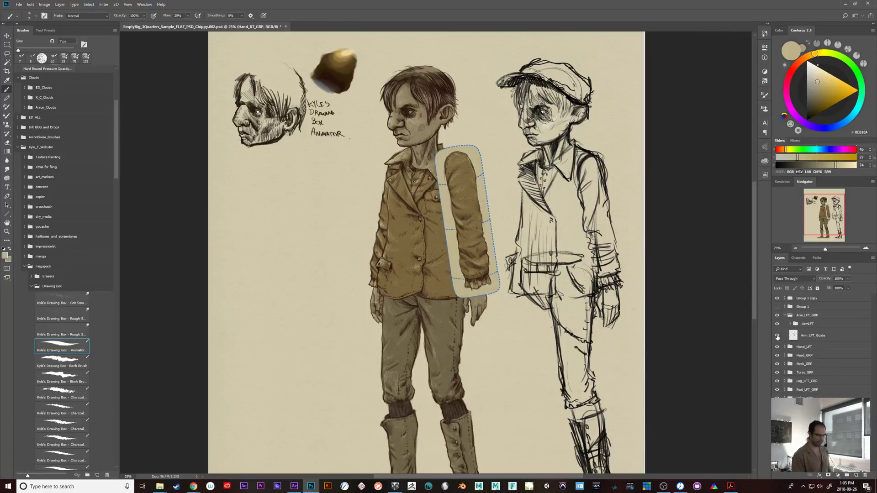
pyautogui.click(778, 336)
# - Open EmptyRig_3Quarters_PSD from the Projects\EDStore\Empty Rig\PSD folder on Local Disk (S:)
pyautogui.click(19, 4)
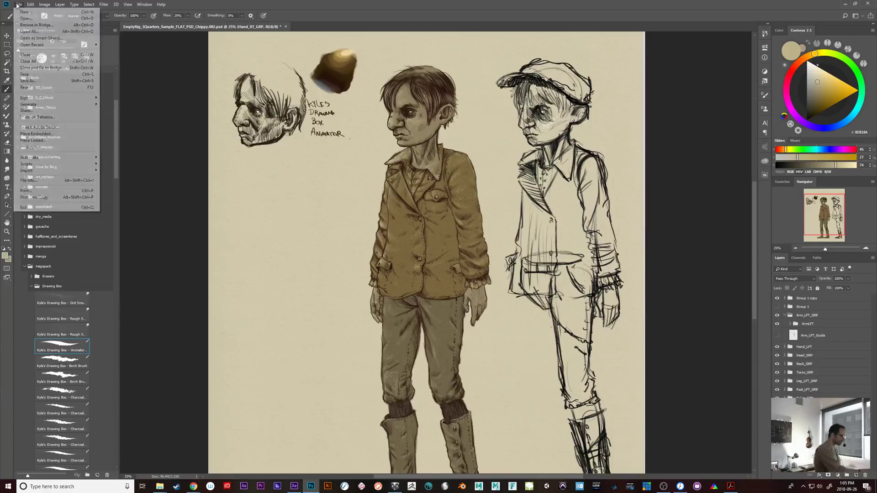
pyautogui.click(38, 17)
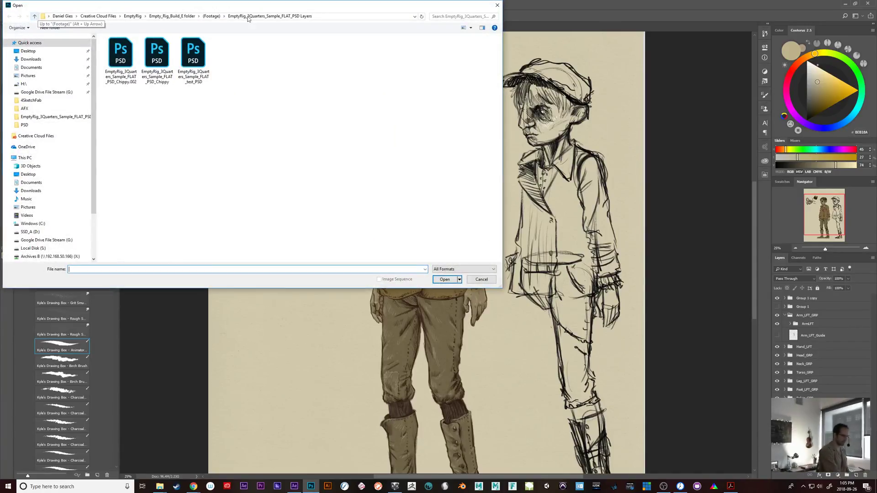
pyautogui.click(212, 17)
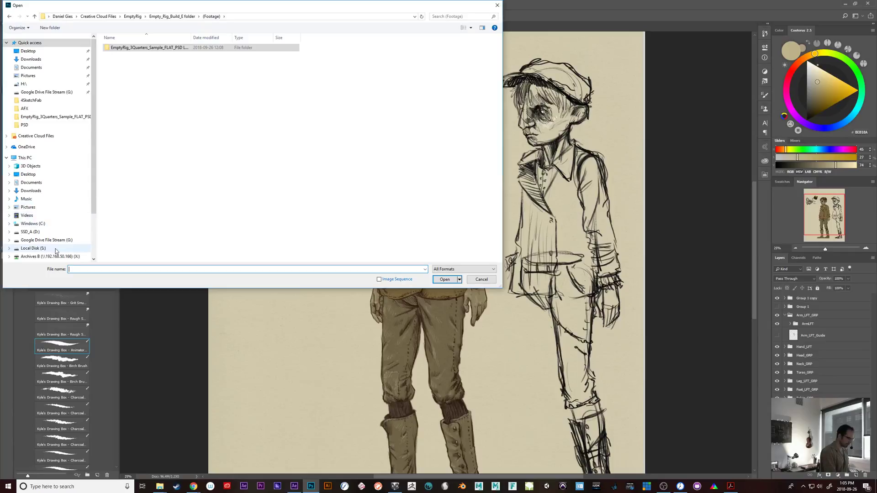
pyautogui.click(32, 248)
pyautogui.doubleClick(119, 112)
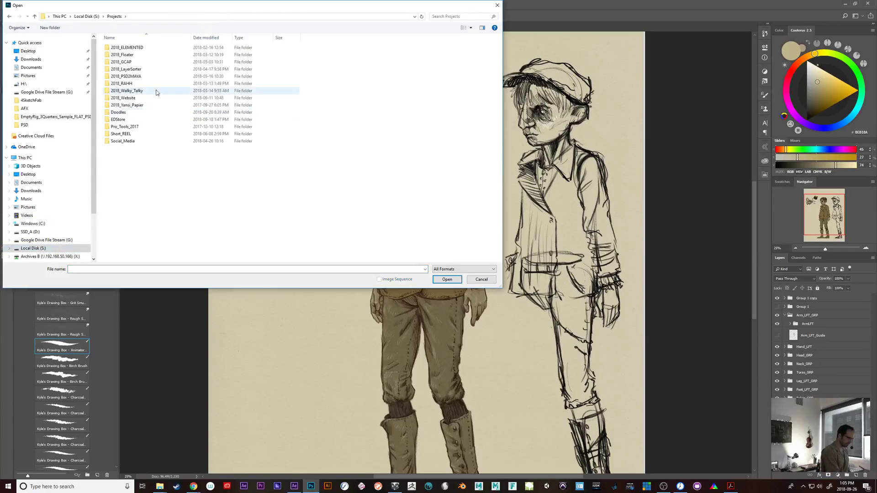
pyautogui.doubleClick(127, 121)
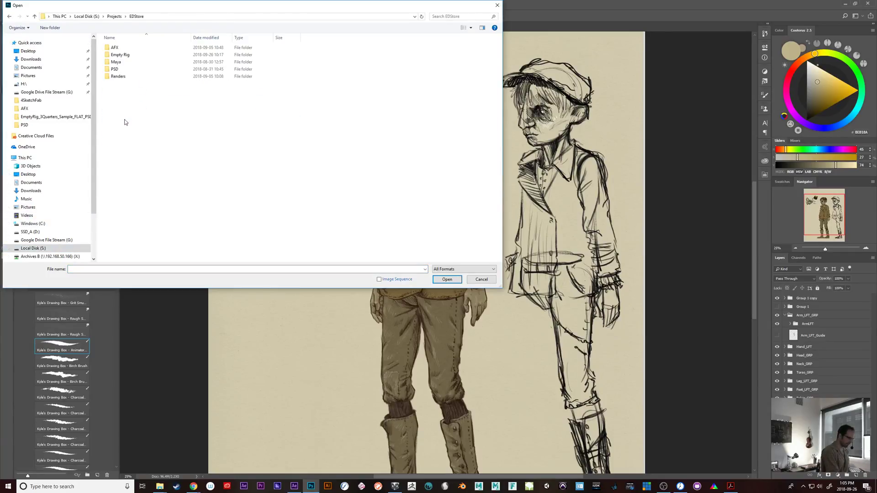
pyautogui.doubleClick(118, 55)
pyautogui.doubleClick(118, 55)
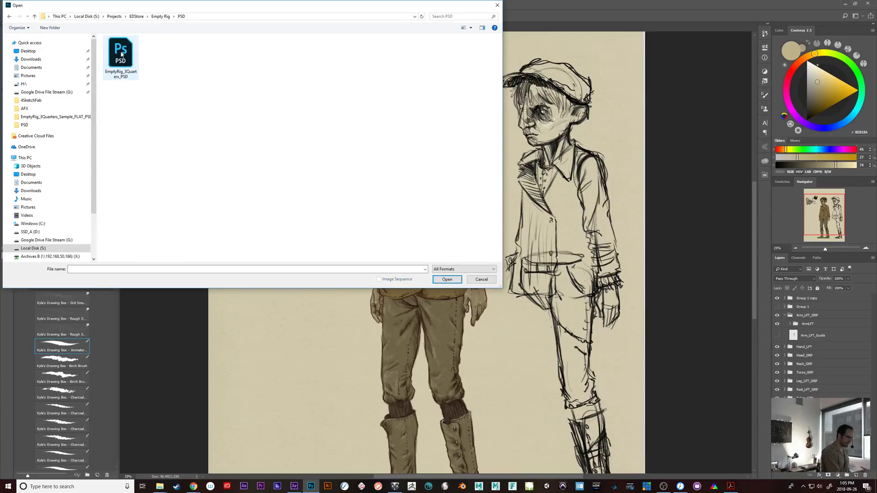
pyautogui.click(126, 67)
pyautogui.click(458, 280)
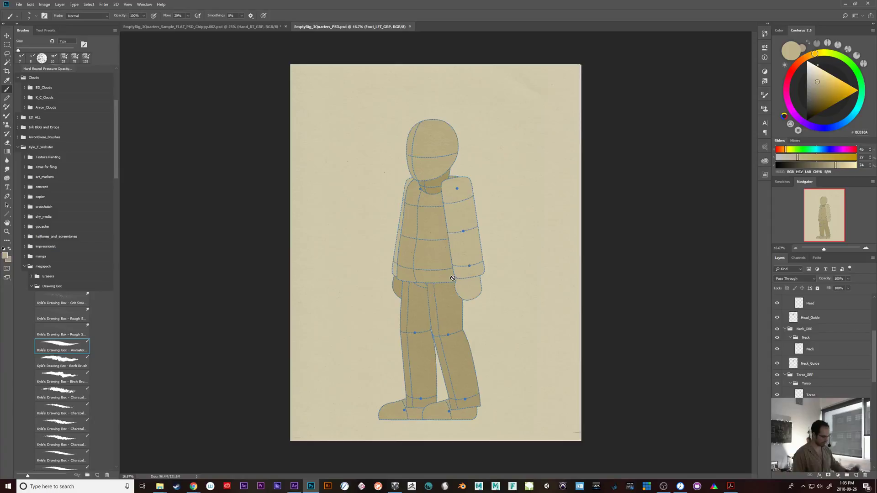
# - Collapse Neck_GRP and select the ArmLFT layer inside the Arm_LFT_GRP group
pyautogui.click(790, 338)
pyautogui.click(785, 329)
pyautogui.scroll(3, 874, 369)
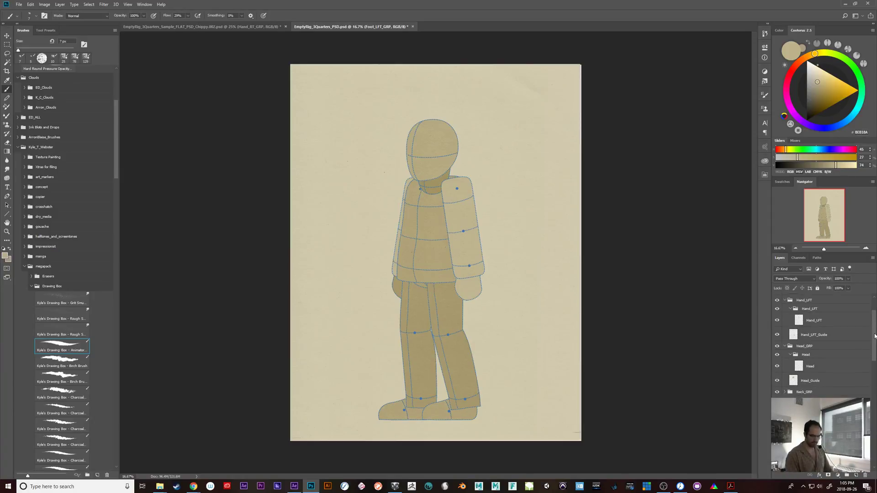
pyautogui.click(790, 346)
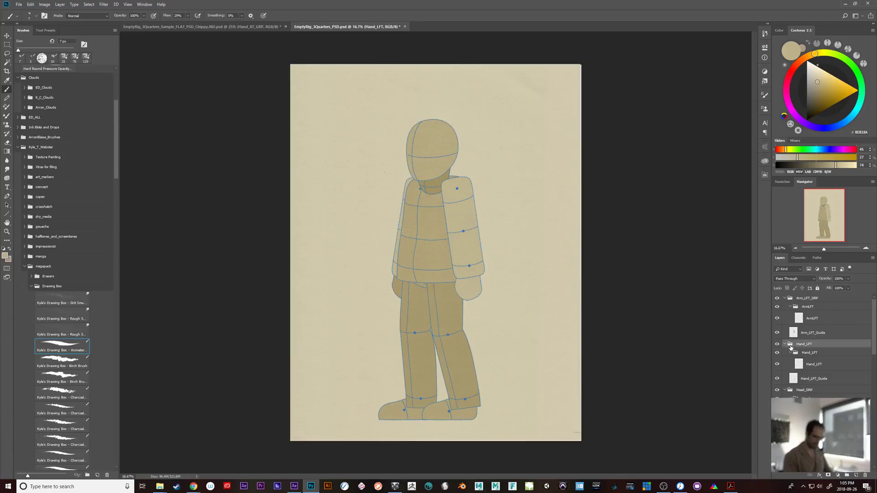
pyautogui.click(807, 300)
pyautogui.click(811, 318)
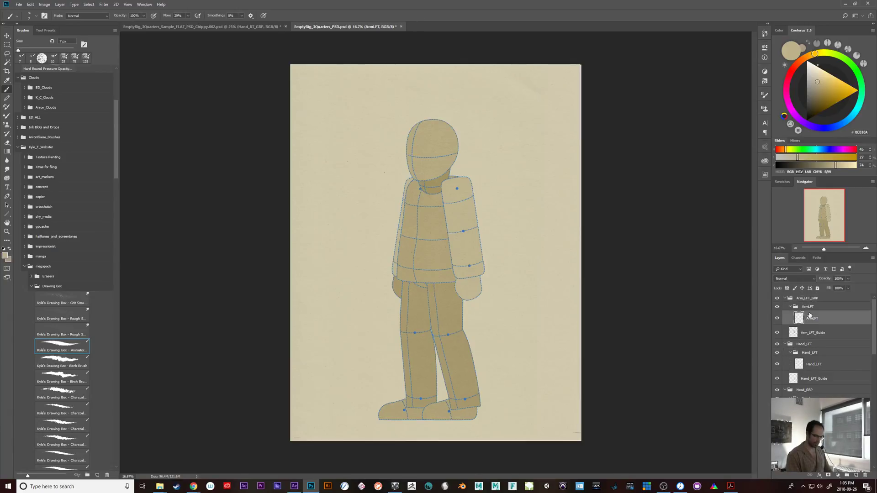
# - Check the Arm_LFT_Guide layer by hiding and showing it, and reselect the ArmLFT layer
pyautogui.click(808, 333)
pyautogui.click(778, 335)
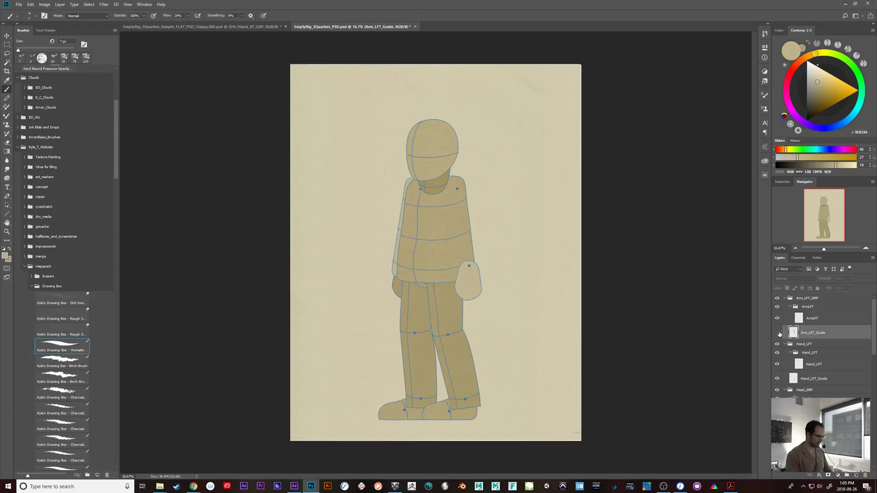
pyautogui.click(778, 335)
pyautogui.click(818, 319)
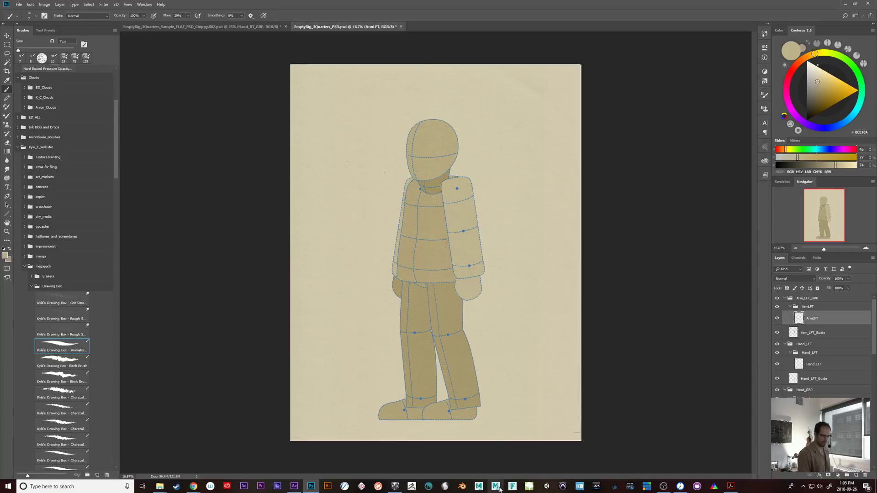
# - Return to the Chippy.002 document, expand the ArmLFT group, and inspect its ArmLFT and Layer 29 artwork by toggling visibility
pyautogui.click(238, 27)
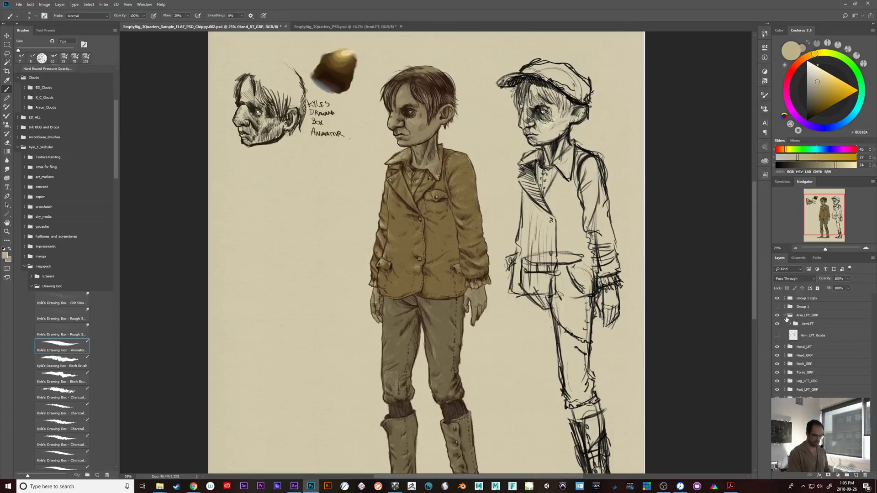
pyautogui.click(800, 323)
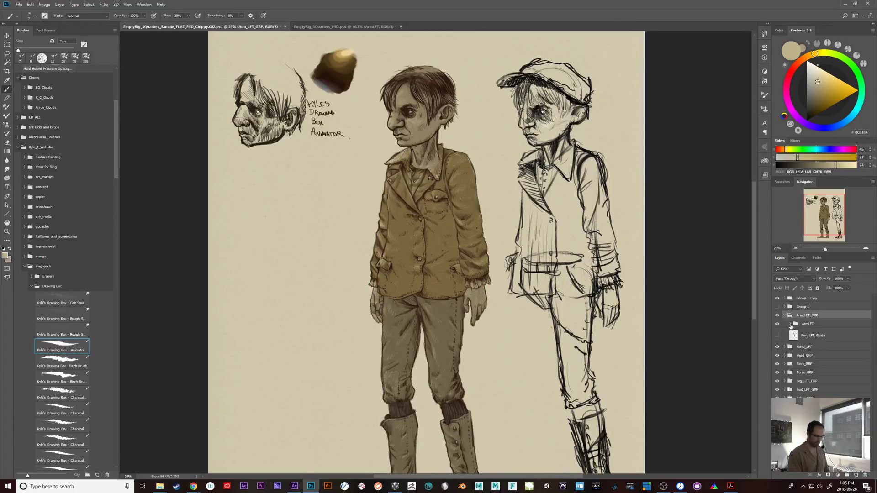
pyautogui.click(790, 324)
pyautogui.click(815, 337)
pyautogui.click(777, 335)
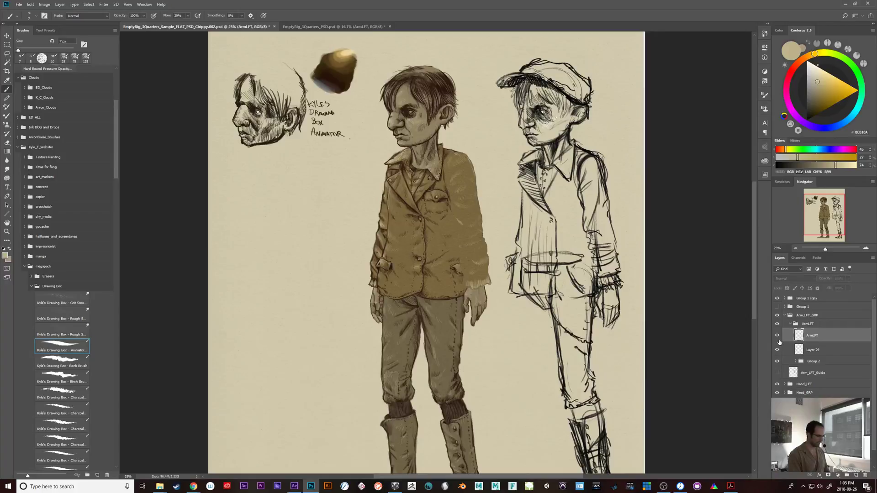
pyautogui.click(777, 336)
pyautogui.click(777, 352)
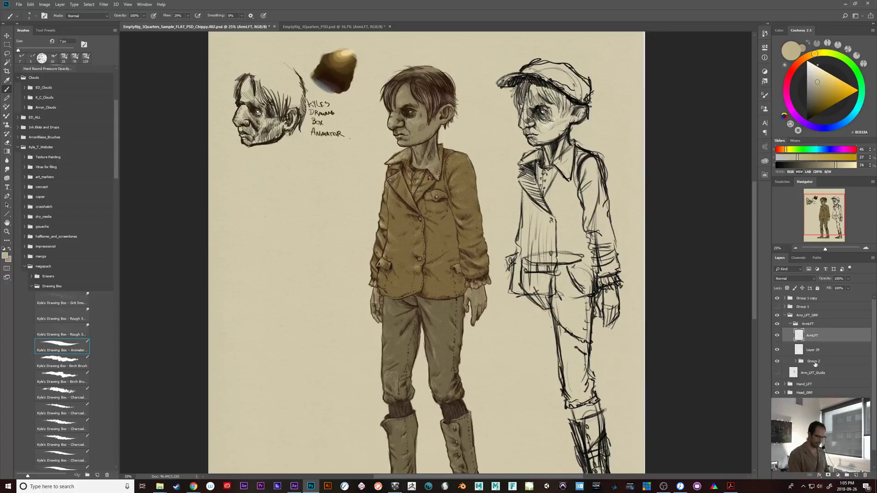
# - Expand Group 2 inside the ArmLFT group and toggle its masked paper texture layer off and on
pyautogui.click(802, 364)
pyautogui.click(795, 361)
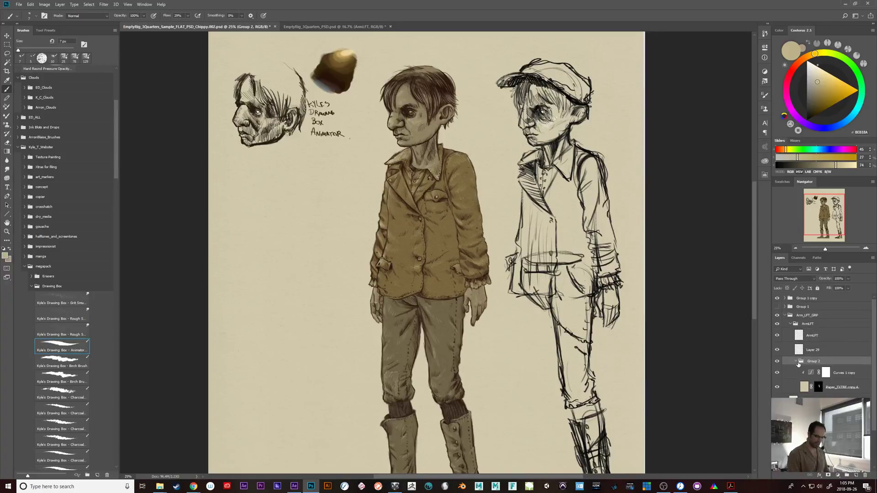
pyautogui.click(776, 388)
pyautogui.click(777, 388)
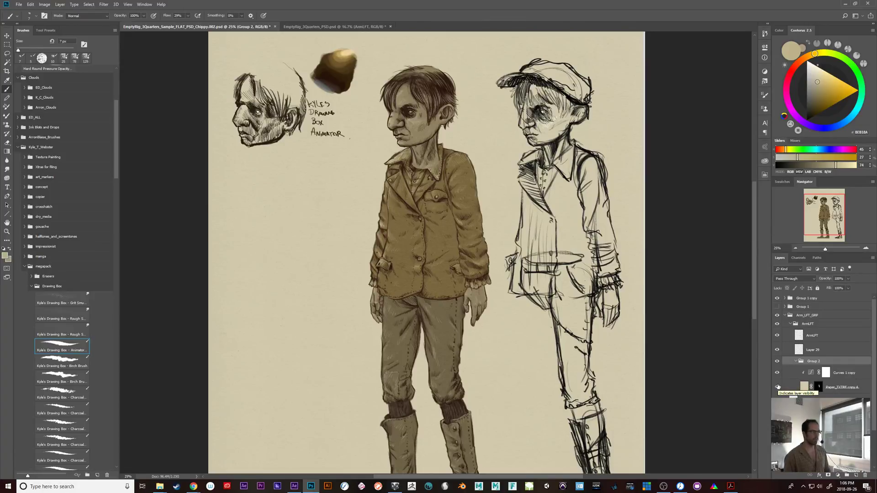
# - Collapse Group 2, the ArmLFT group and Arm_LFT_GRP, and examine the character's legs and boots up close
pyautogui.click(796, 362)
pyautogui.click(790, 323)
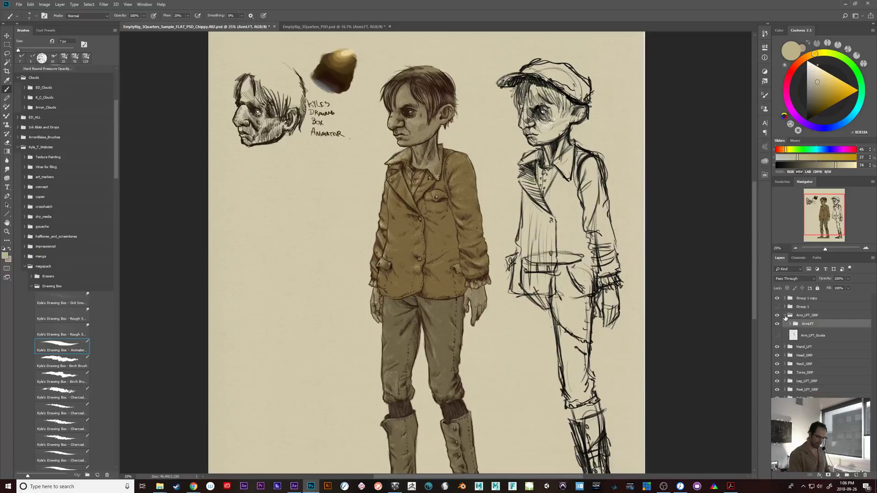
pyautogui.click(786, 315)
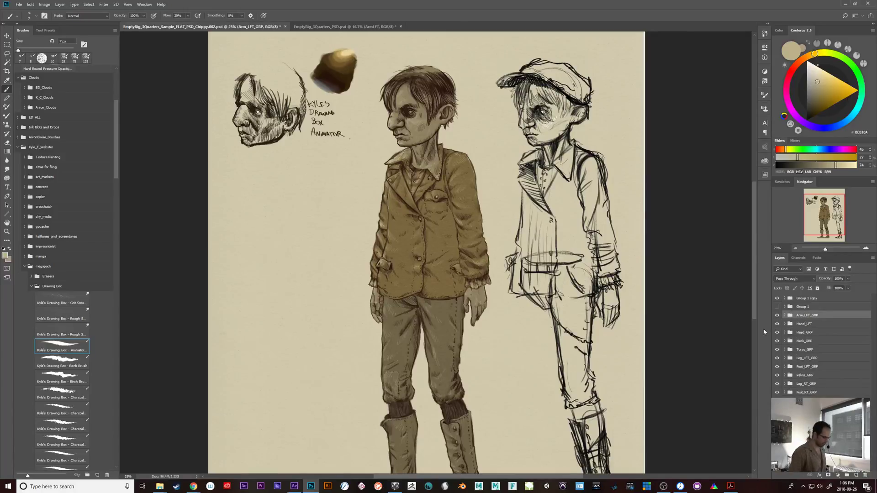
pyautogui.hotkey('ctrl', '+')
pyautogui.moveTo(566, 464); pyautogui.dragTo(600, 348)
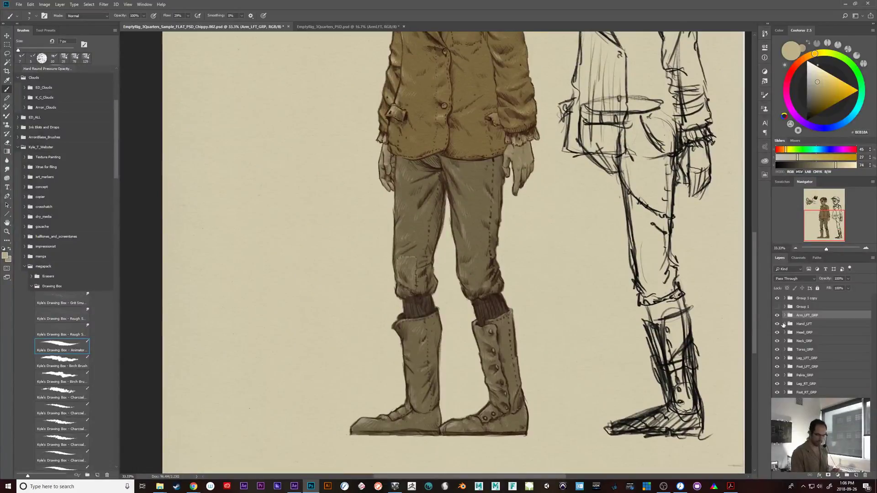
# - Expand the Hand_LFT group, check its Hand_LFT_Guide layer over the hand, hide the guide and collapse the group
pyautogui.click(784, 324)
pyautogui.keyDown('ctrl'); pyautogui.click(792, 344); pyautogui.keyUp('ctrl')
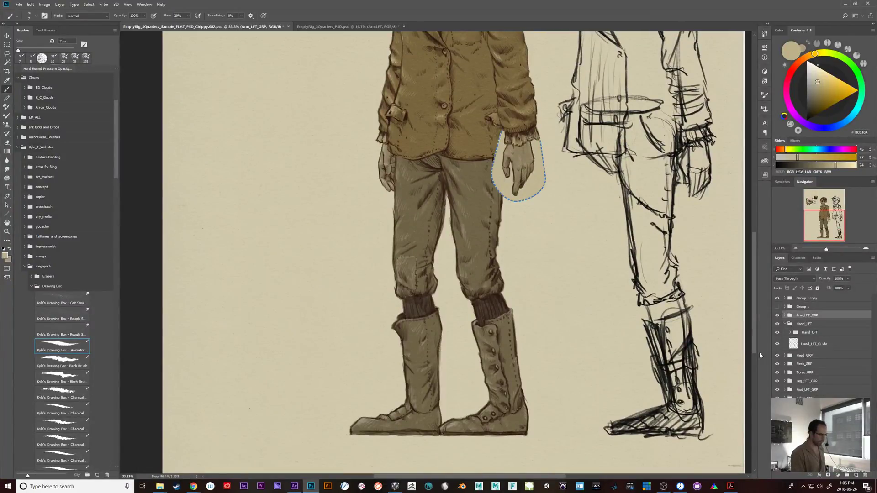
pyautogui.scroll(5, 626, 438)
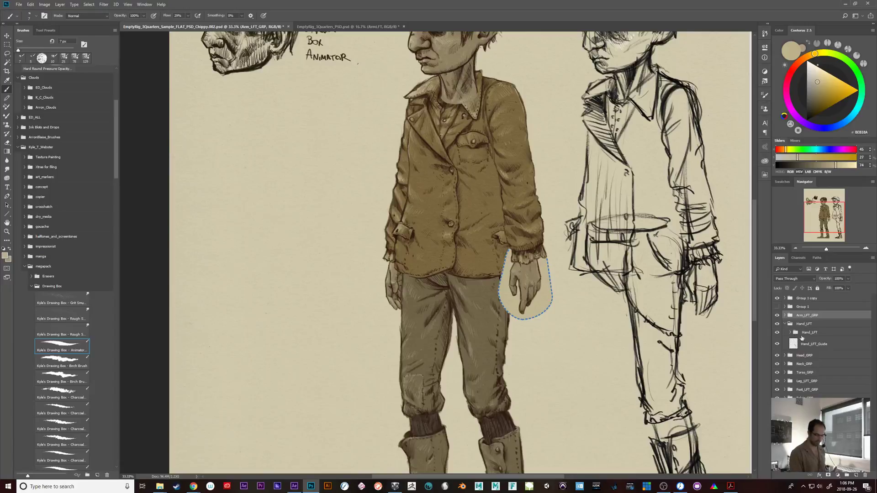
pyautogui.click(777, 344)
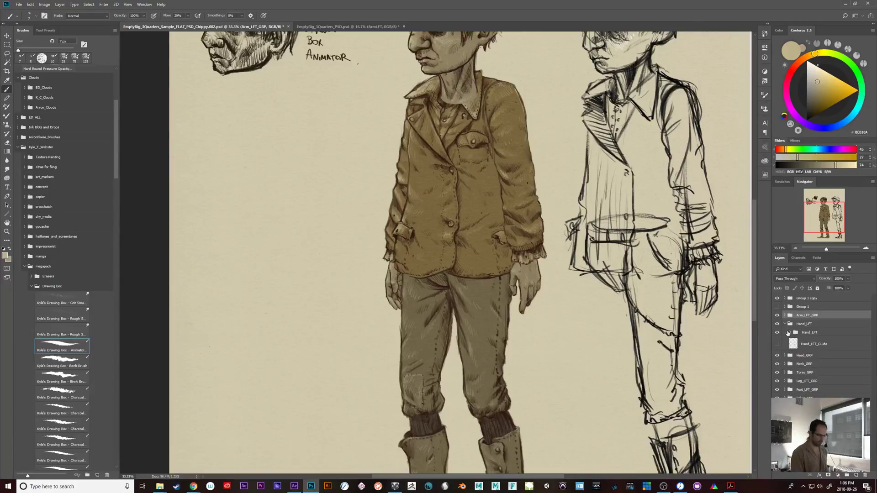
pyautogui.click(785, 324)
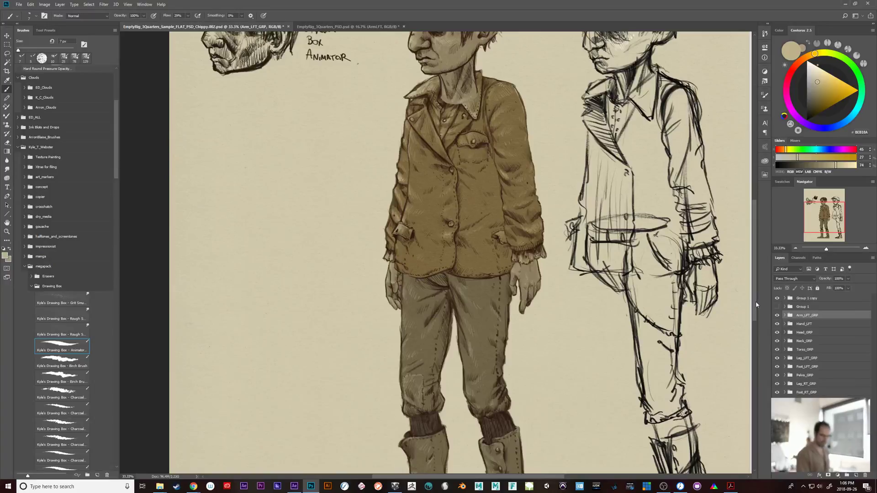
# - Compare the painted character with the underlying sketch by showing and hiding Group 1
pyautogui.scroll(-3, 754, 321)
pyautogui.hotkey('ctrl', '-')
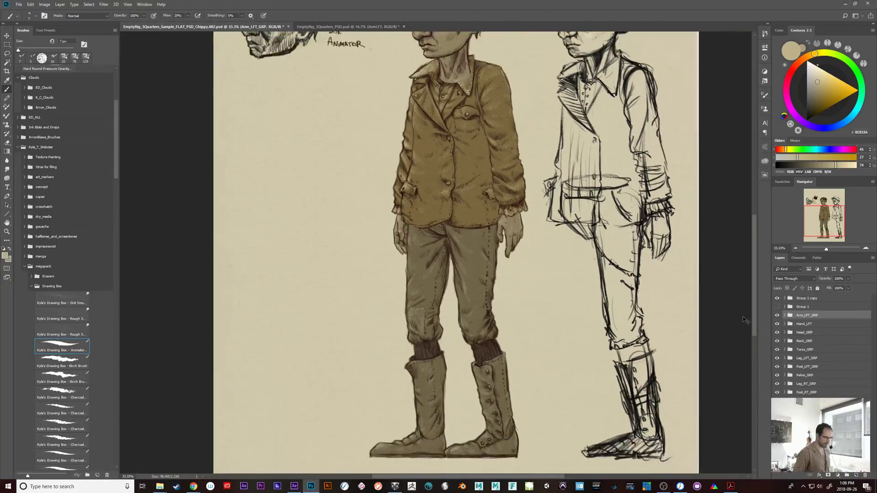
pyautogui.scroll(5, 744, 317)
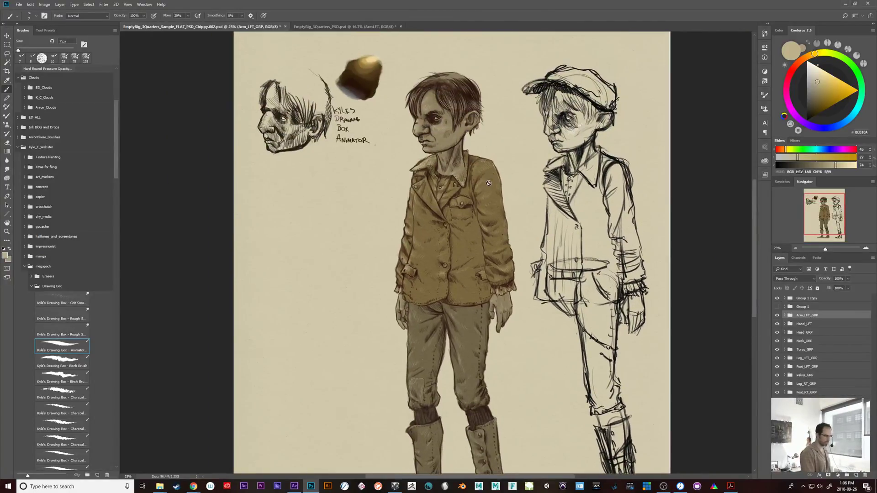
pyautogui.moveTo(565, 387); pyautogui.dragTo(578, 350)
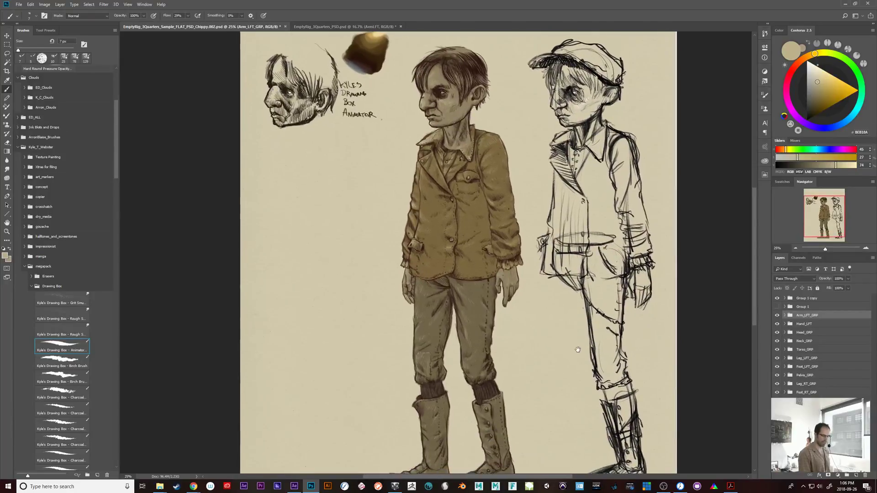
pyautogui.click(777, 307)
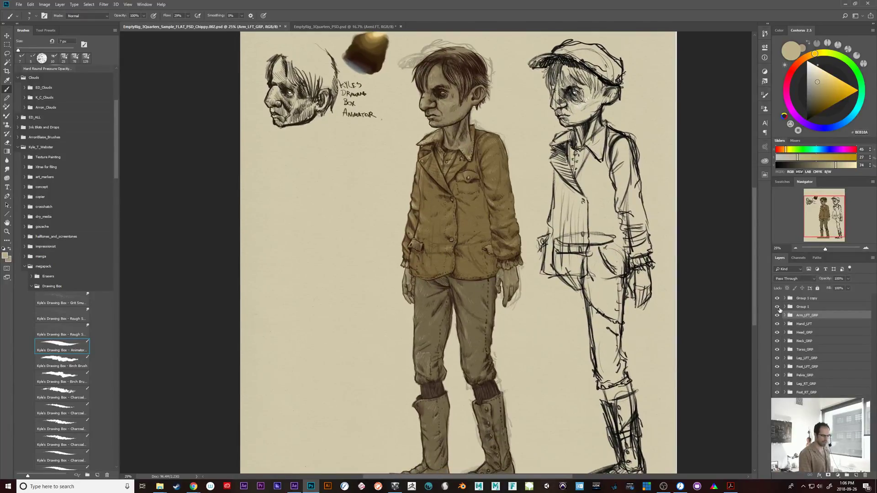
pyautogui.click(778, 308)
# - Examine the painted character from the head down to the boots, both up close and as a whole
pyautogui.scroll(-3, 596, 343)
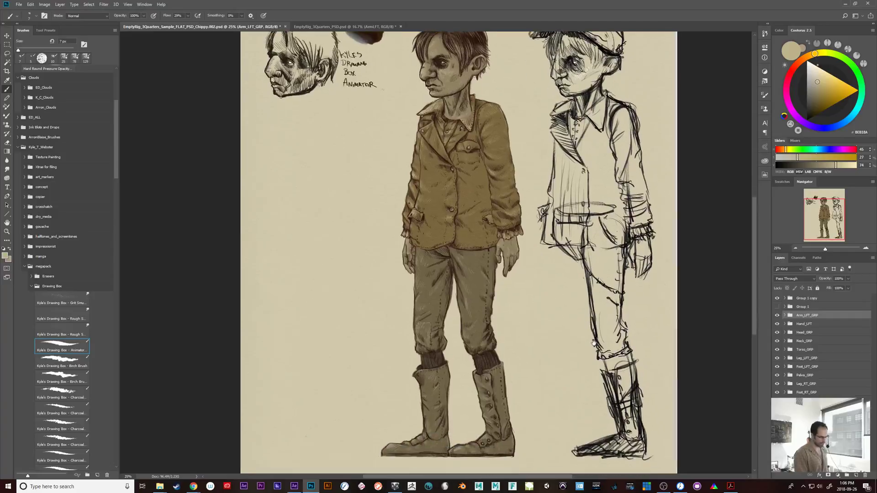
pyautogui.hotkey('ctrl', '+')
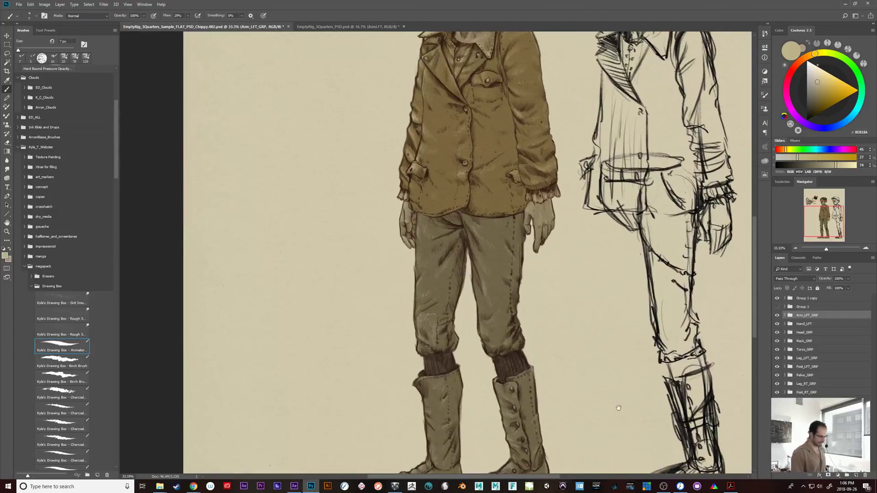
pyautogui.moveTo(629, 359)
pyautogui.mouseDown()
pyautogui.moveTo(606, 204)
pyautogui.moveTo(631, 367)
pyautogui.mouseUp()
pyautogui.moveTo(616, 192); pyautogui.dragTo(614, 369)
pyautogui.hotkey('ctrl', '-')
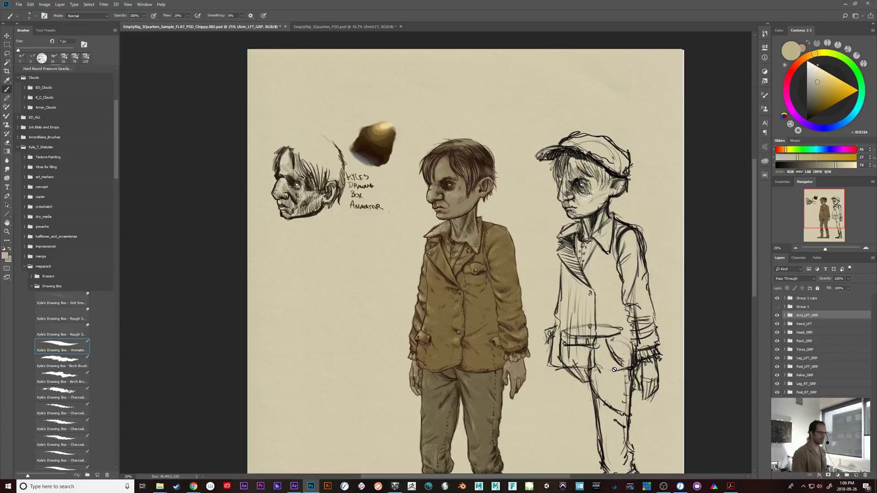
pyautogui.moveTo(560, 438); pyautogui.dragTo(550, 278)
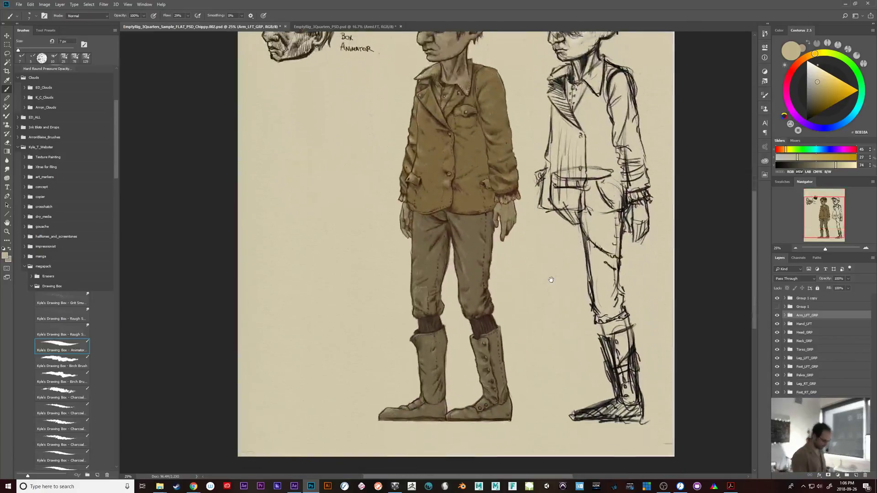
pyautogui.hotkey('ctrl', '+')
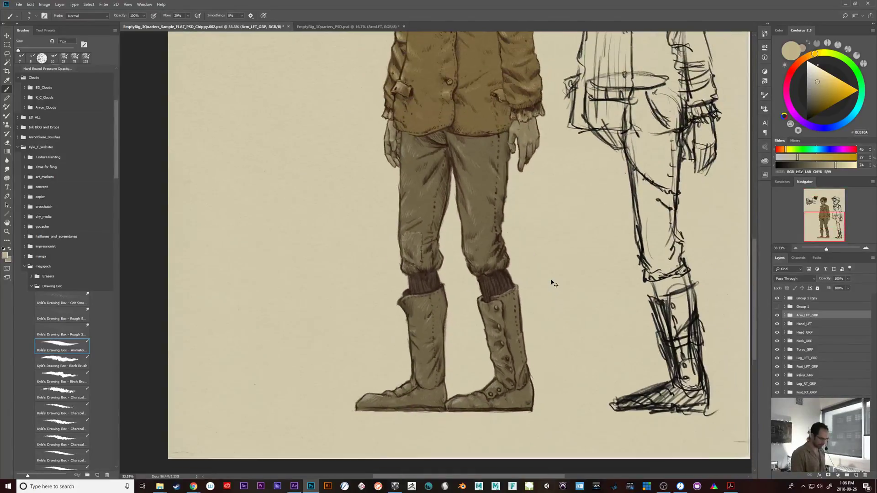
pyautogui.moveTo(551, 279); pyautogui.dragTo(606, 425)
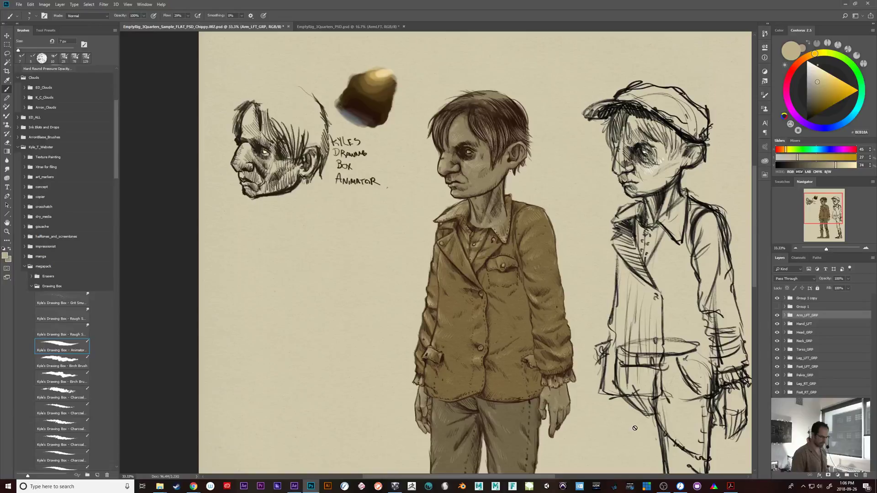
# - Bring up the ChronoLapse window and minimise it, and toggle the Group 1 sketch in the character document
pyautogui.click(681, 486)
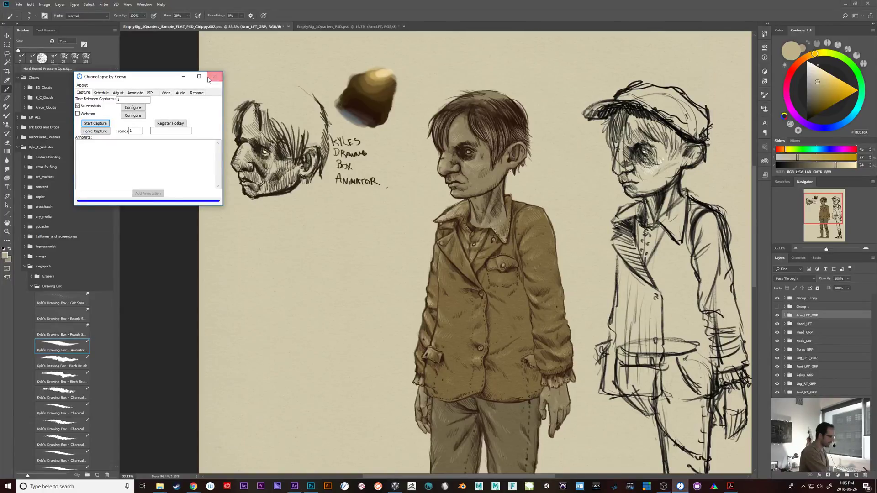
pyautogui.click(184, 77)
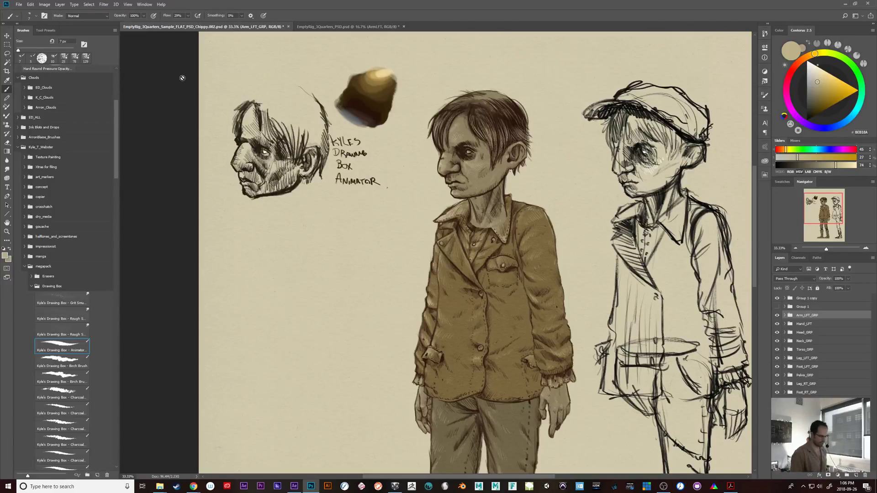
pyautogui.moveTo(615, 418); pyautogui.dragTo(595, 390)
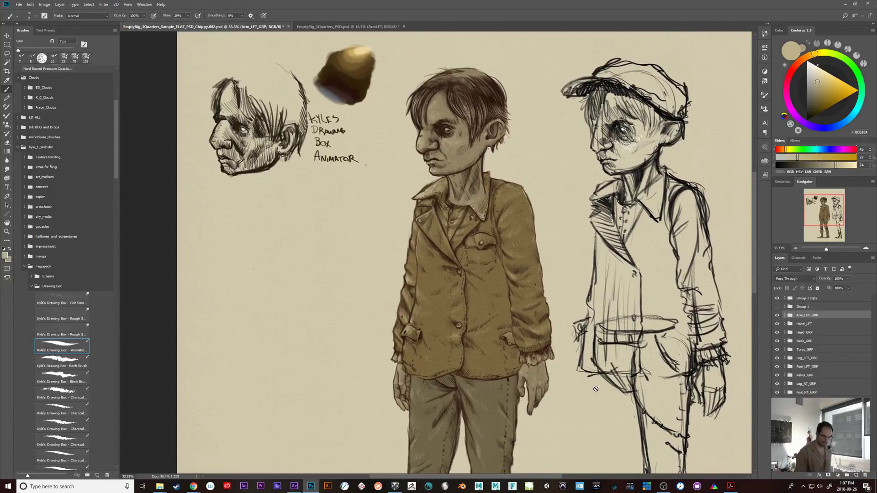
pyautogui.click(776, 307)
pyautogui.click(776, 307)
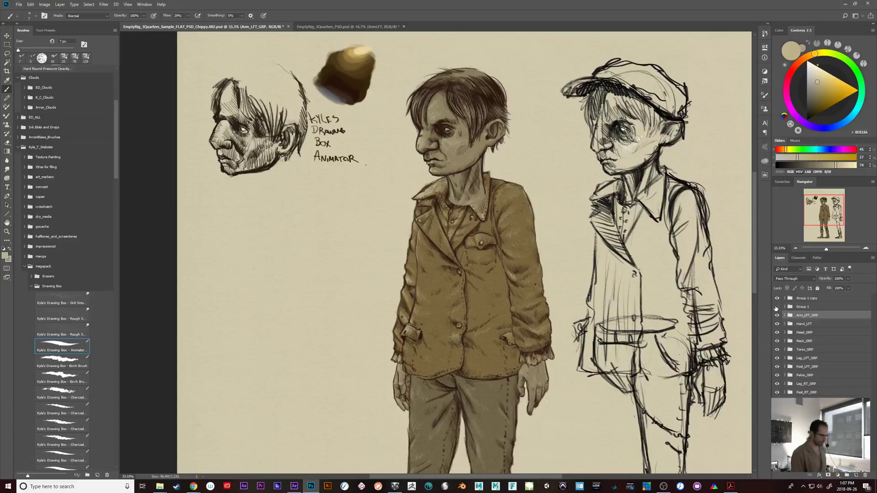
# - Select and expand Leg_RT_GRP, checking what it and its nested Leg_RT group contain by hiding and showing each
pyautogui.moveTo(651, 405); pyautogui.dragTo(639, 391)
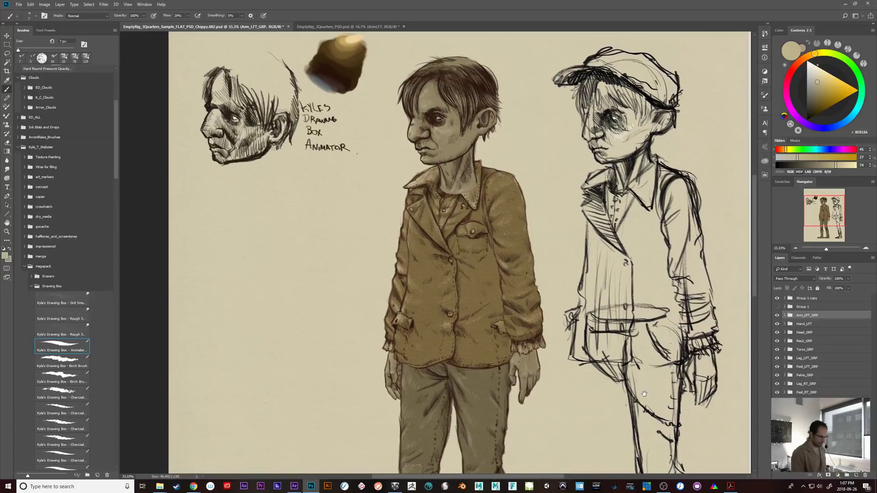
pyautogui.moveTo(644, 466); pyautogui.dragTo(685, 315)
pyautogui.moveTo(633, 359); pyautogui.dragTo(645, 338)
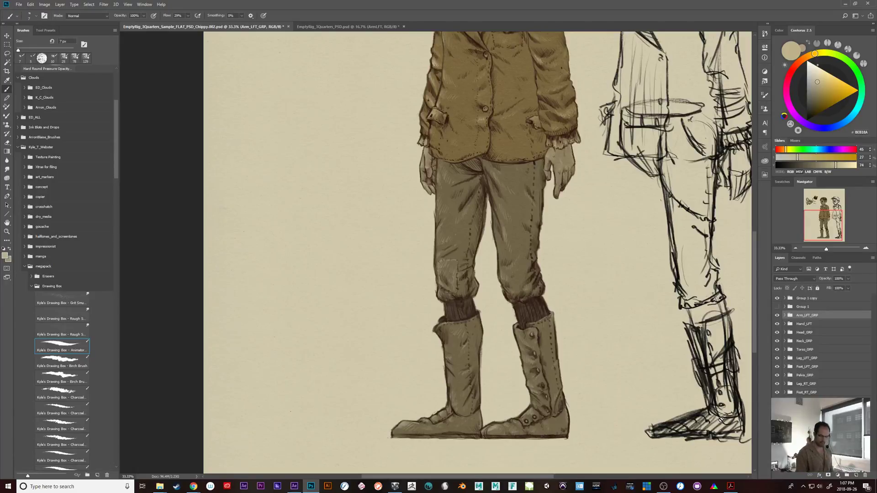
pyautogui.click(810, 384)
pyautogui.click(777, 384)
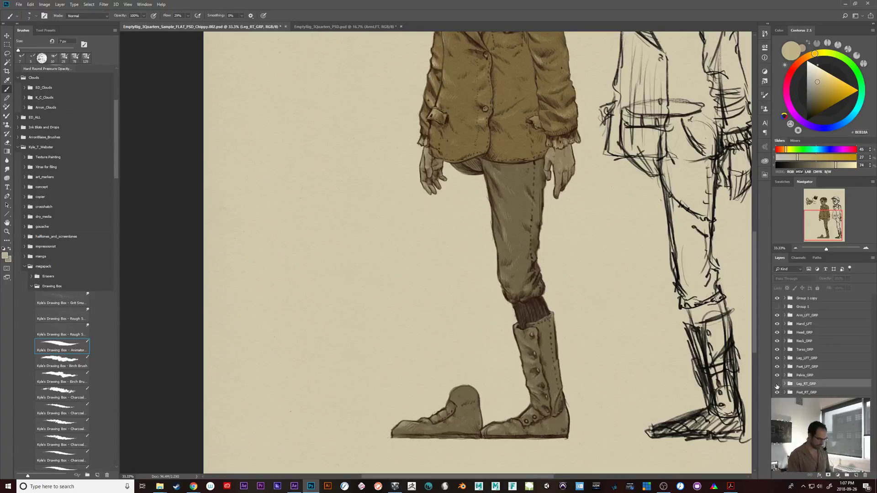
pyautogui.click(777, 384)
pyautogui.click(785, 384)
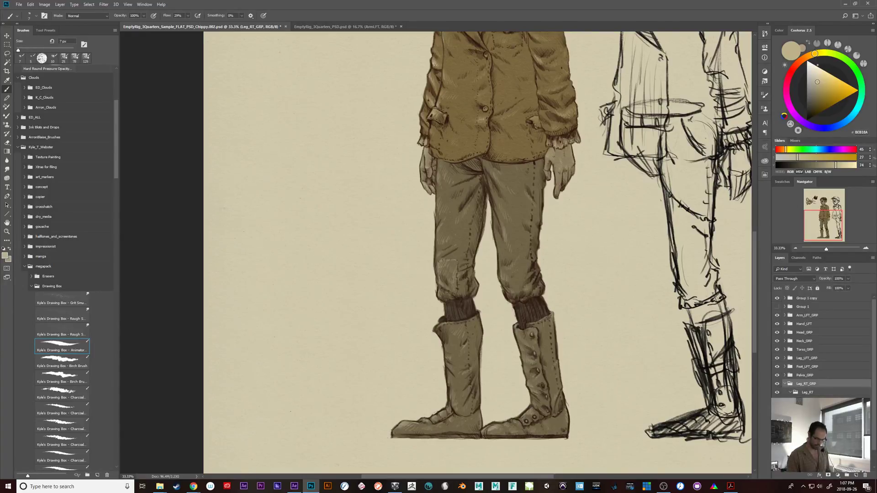
pyautogui.click(777, 392)
pyautogui.click(777, 392)
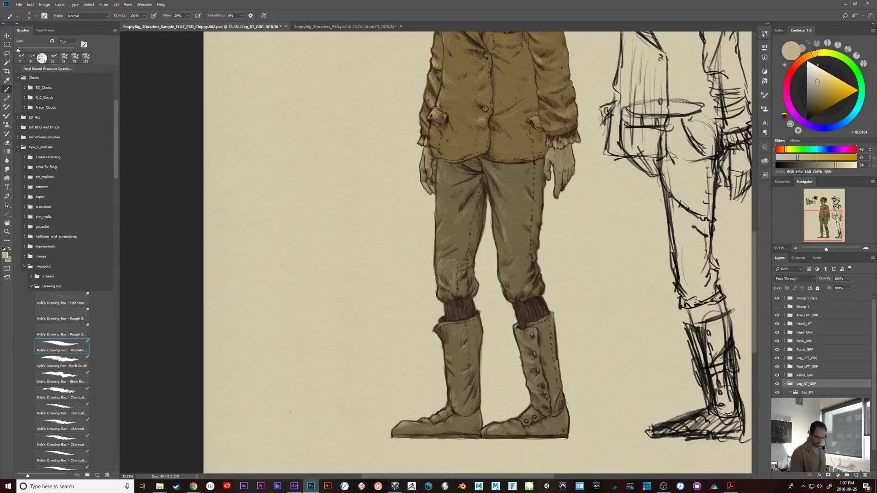
# - Select the Curves 2 adjustment layer inside the Leg_RT group and toggle it off and on to inspect the leg's shading
pyautogui.scroll(-3, 822, 366)
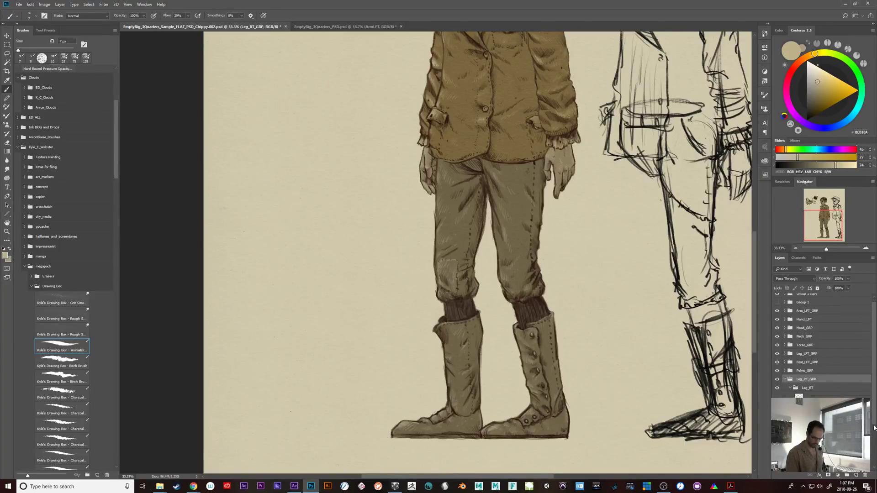
pyautogui.click(815, 421)
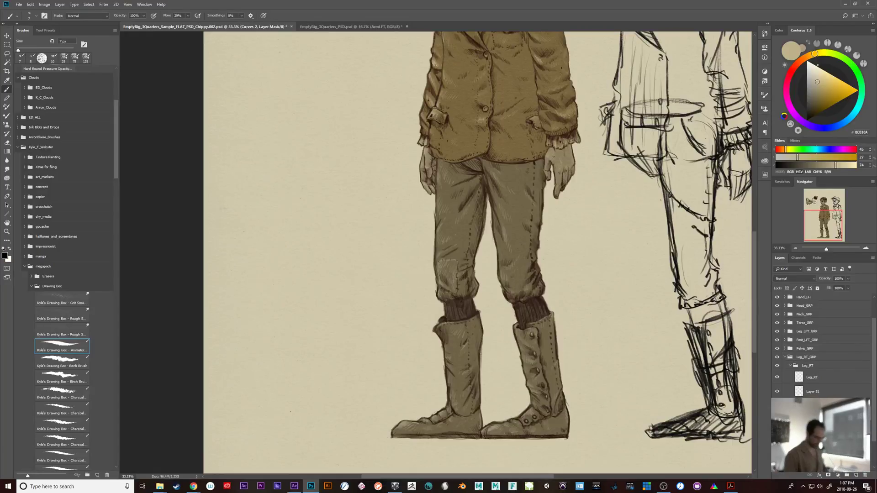
pyautogui.click(777, 417)
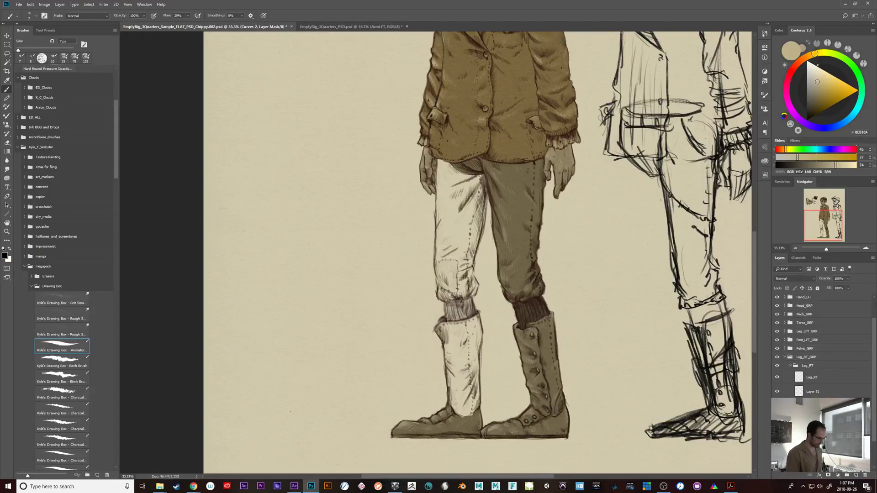
pyautogui.click(777, 417)
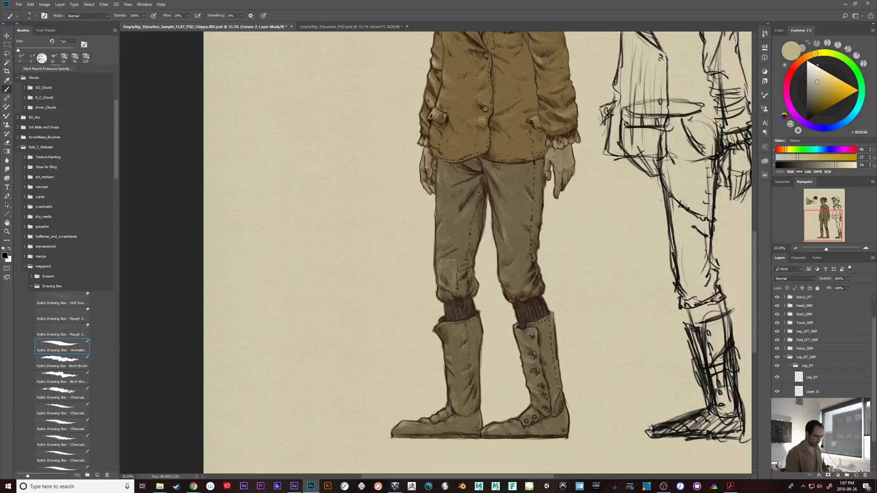
# - Add a new layer above Curves 2 in the Leg_RT group and set its blend mode to Overlay
pyautogui.click(856, 475)
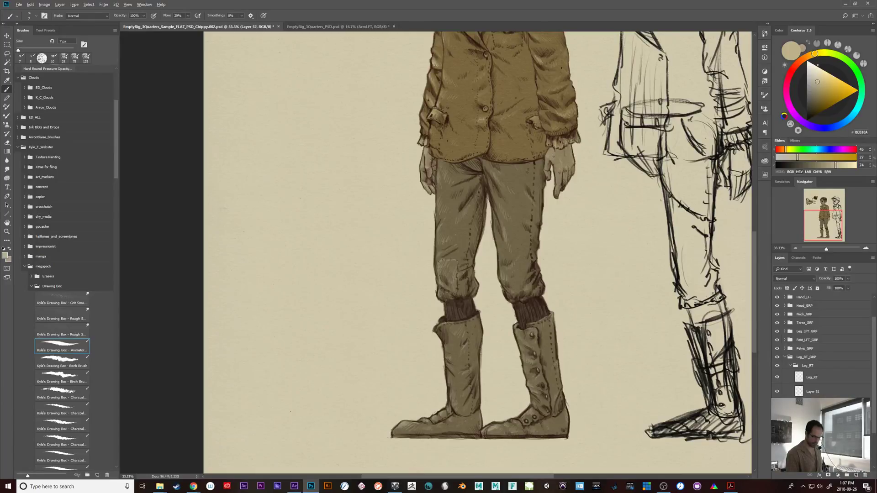
pyautogui.click(798, 279)
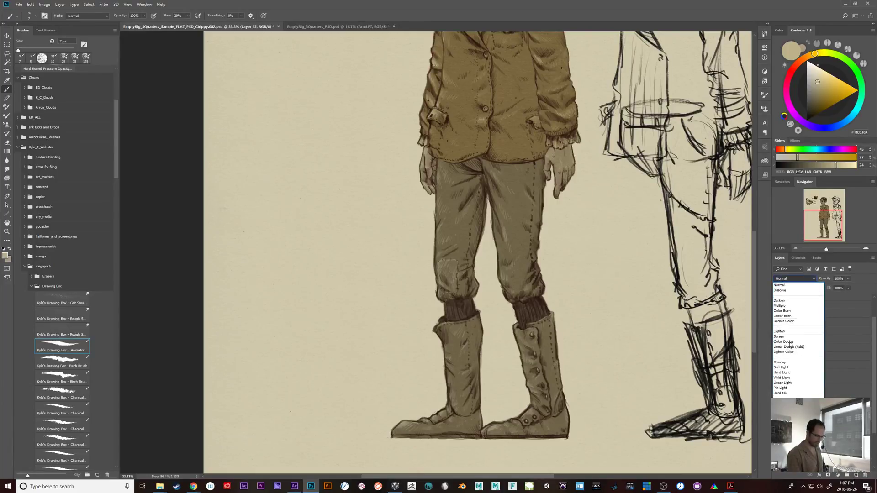
pyautogui.click(786, 362)
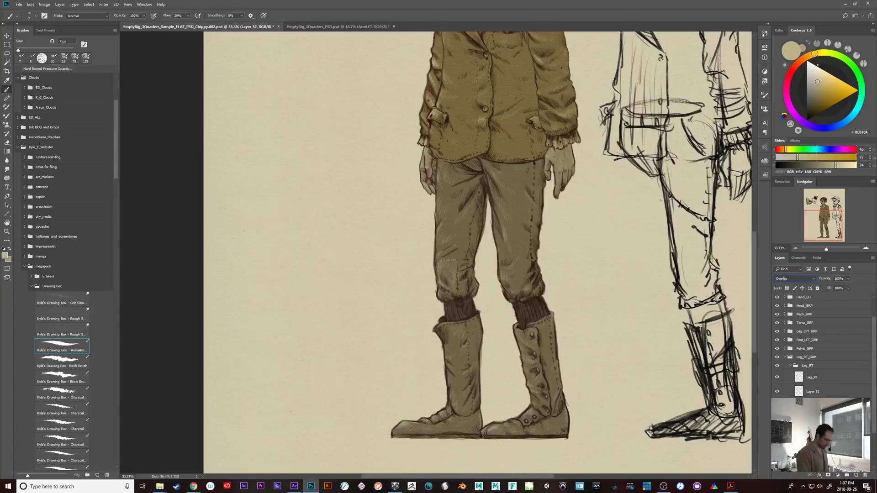
# - Set the brush colour to hue 36, saturation 42, brightness 62, testing and undoing 145 px strokes on the upper part of the Leg_RT boot
pyautogui.moveTo(468, 340)
pyautogui.mouseDown()
pyautogui.moveTo(493, 345)
pyautogui.moveTo(488, 334)
pyautogui.moveTo(473, 357)
pyautogui.mouseUp()
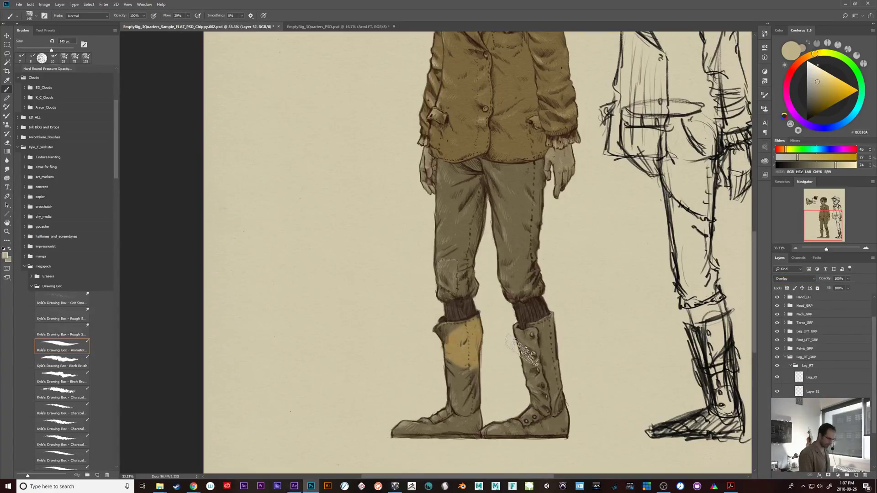
pyautogui.hotkey('ctrl', 'z')
pyautogui.click(819, 91)
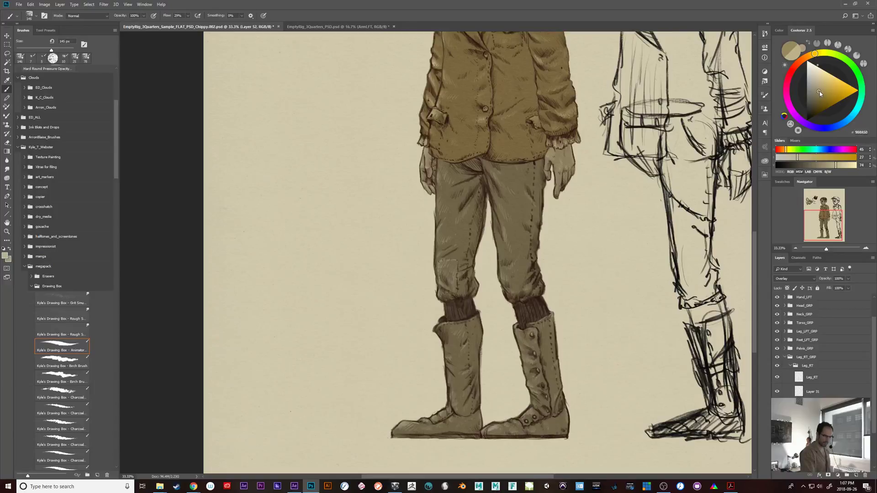
pyautogui.moveTo(475, 326); pyautogui.dragTo(457, 361)
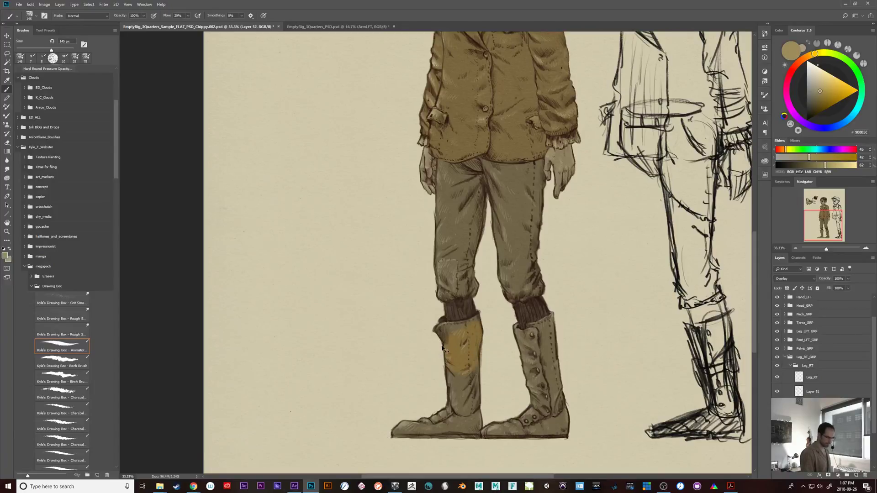
pyautogui.hotkey('ctrl', 'z')
pyautogui.click(810, 57)
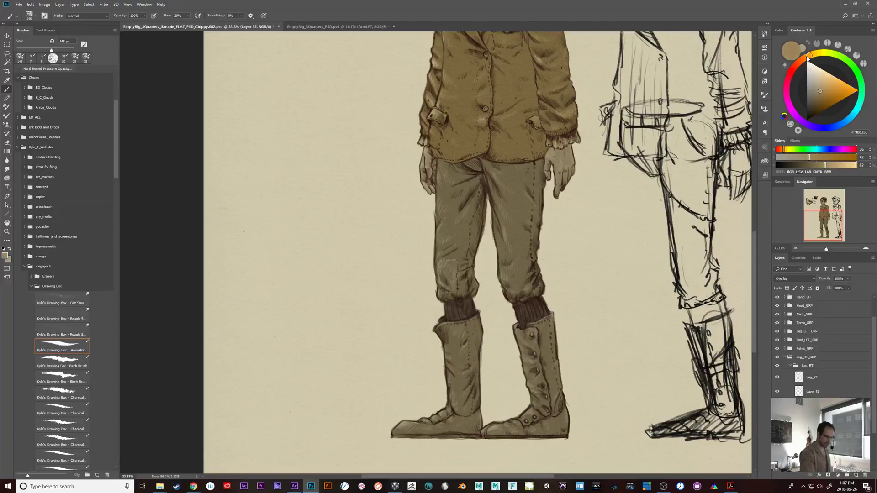
pyautogui.moveTo(449, 343); pyautogui.dragTo(468, 367)
pyautogui.hotkey('ctrl', 'z')
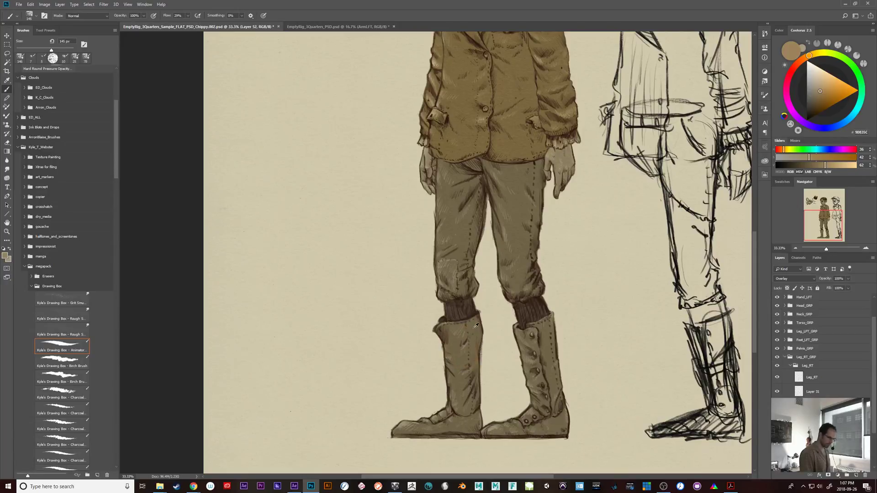
# - Set the brush colour to hue 36, saturation 58, brightness 42 and paint the Leg_RT boot brown with the 97 px brush
pyautogui.click(818, 101)
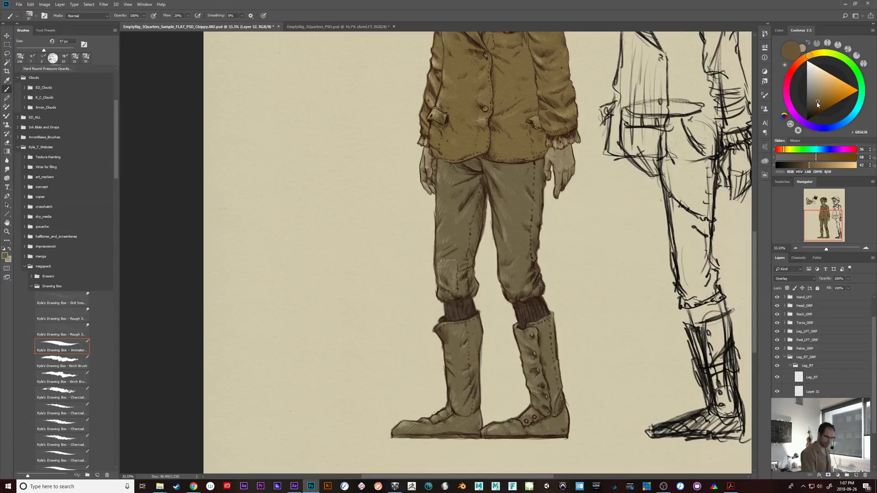
pyautogui.moveTo(445, 340)
pyautogui.mouseDown()
pyautogui.moveTo(488, 327)
pyautogui.moveTo(448, 342)
pyautogui.moveTo(464, 334)
pyautogui.moveTo(452, 341)
pyautogui.moveTo(457, 397)
pyautogui.mouseUp()
pyautogui.hotkey('ctrl', 'z')
pyautogui.moveTo(473, 340)
pyautogui.mouseDown()
pyautogui.moveTo(469, 393)
pyautogui.moveTo(457, 407)
pyautogui.moveTo(450, 378)
pyautogui.moveTo(448, 390)
pyautogui.moveTo(465, 408)
pyautogui.moveTo(475, 343)
pyautogui.mouseUp()
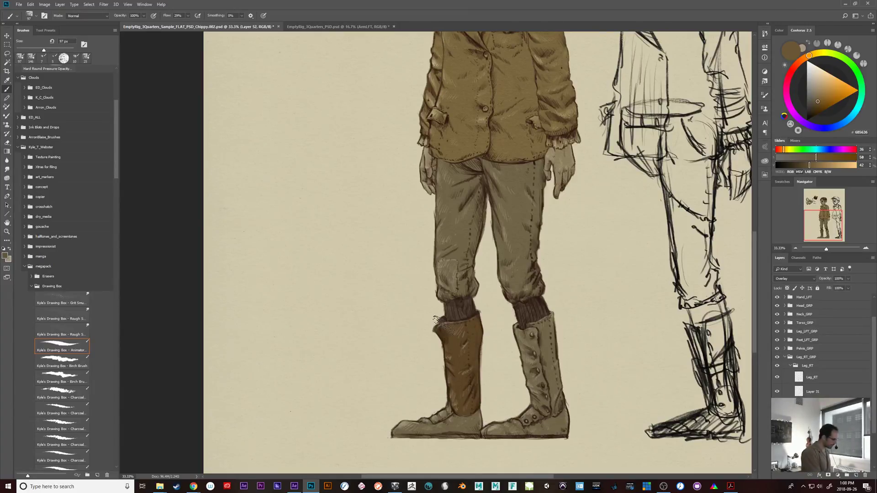
pyautogui.click(81, 366)
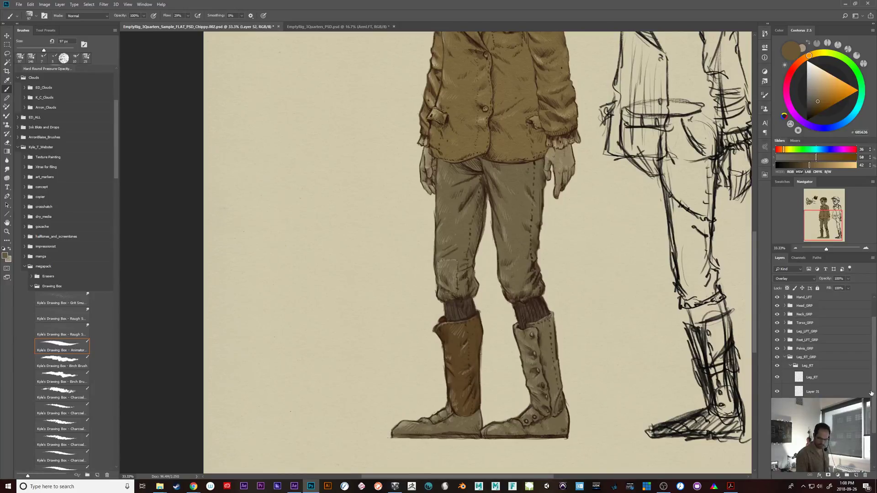
# - Add a new layer in the Foot_RT group's artwork stack and set its blend mode to Overlay
pyautogui.moveTo(875, 399); pyautogui.dragTo(872, 438)
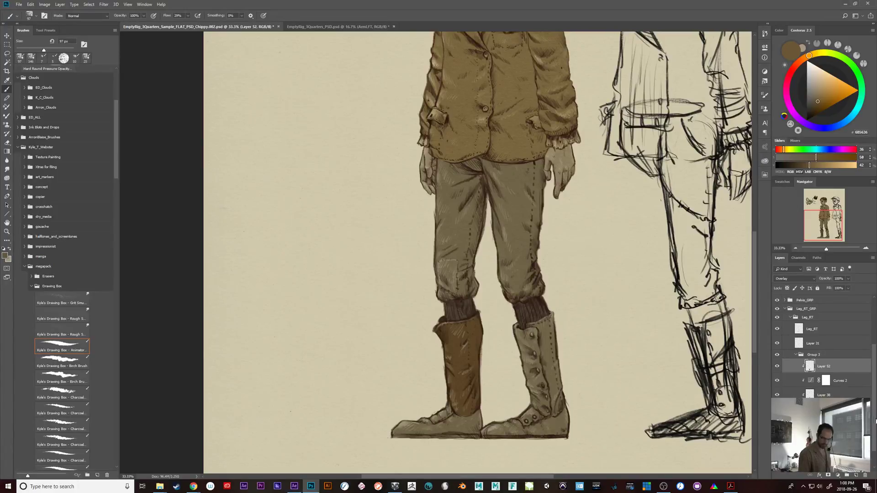
pyautogui.moveTo(875, 426); pyautogui.dragTo(875, 440)
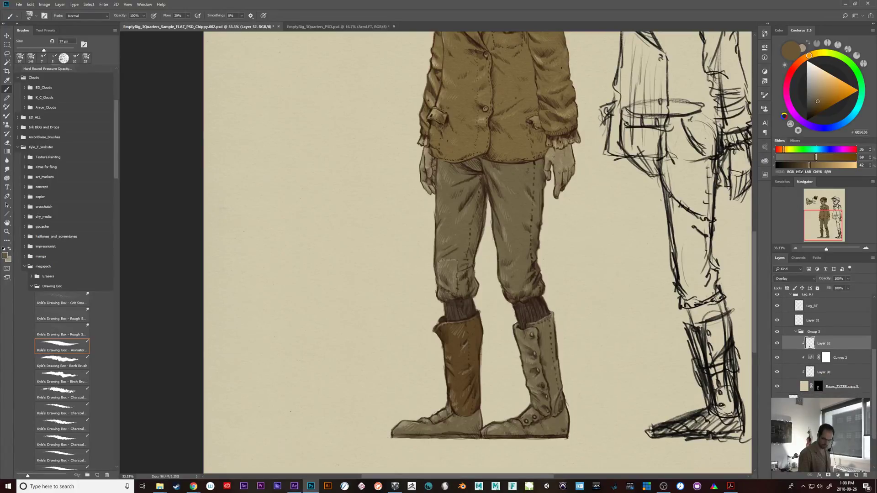
pyautogui.moveTo(876, 432); pyautogui.dragTo(876, 462)
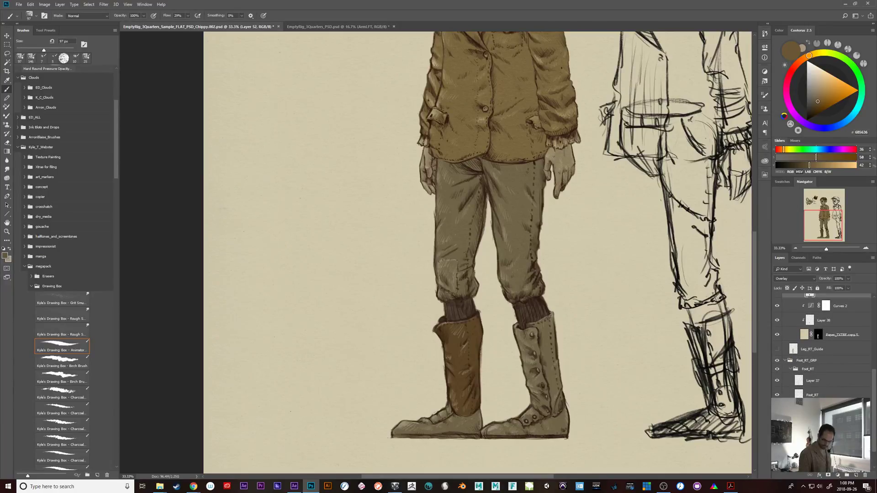
pyautogui.click(856, 475)
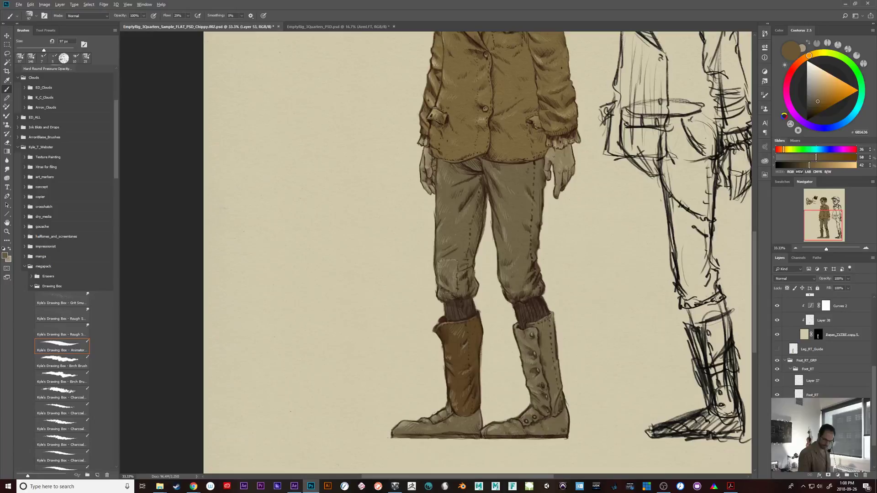
pyautogui.click(794, 279)
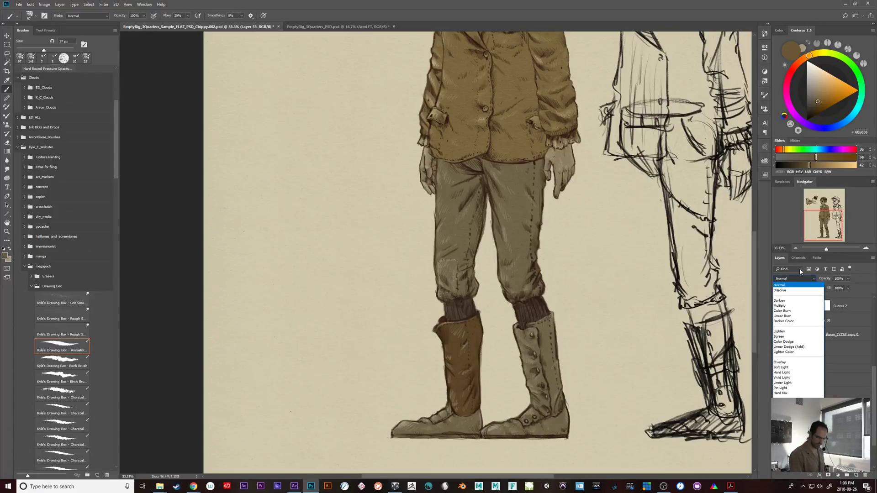
pyautogui.click(789, 360)
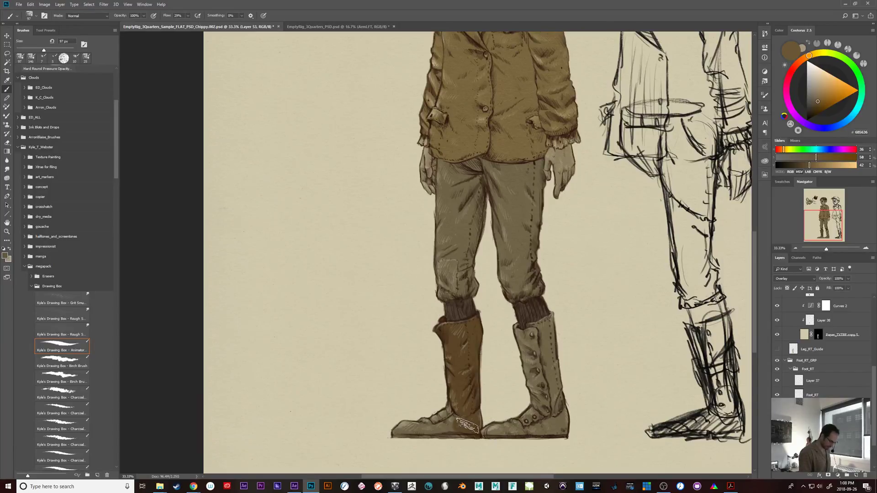
# - Paint the right foot brown on the new Overlay layer and erase along the ankle and sole edges to clean up the tint
pyautogui.moveTo(461, 427)
pyautogui.mouseDown()
pyautogui.moveTo(399, 430)
pyautogui.moveTo(491, 432)
pyautogui.mouseUp()
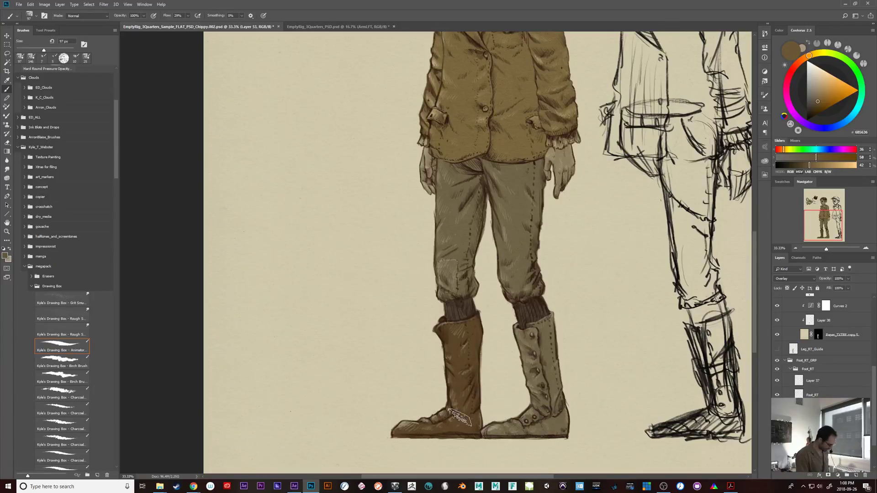
pyautogui.press('e')
pyautogui.moveTo(434, 409); pyautogui.dragTo(445, 415)
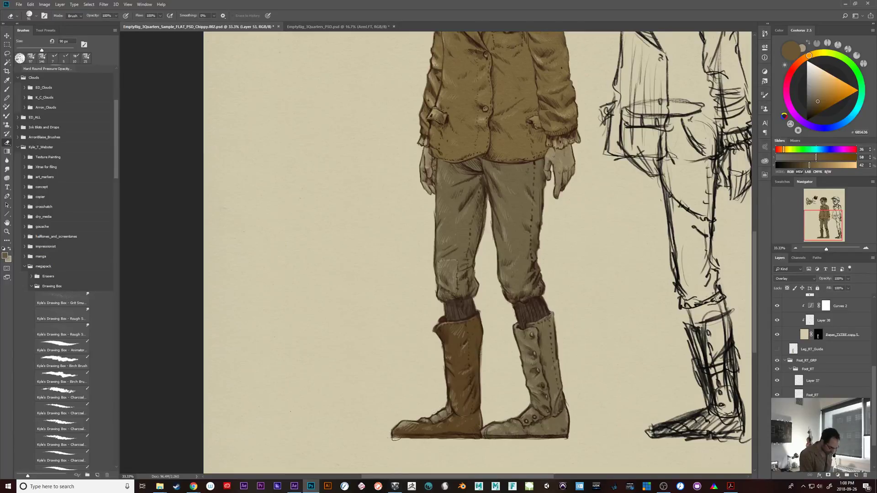
pyautogui.moveTo(397, 438); pyautogui.dragTo(481, 439)
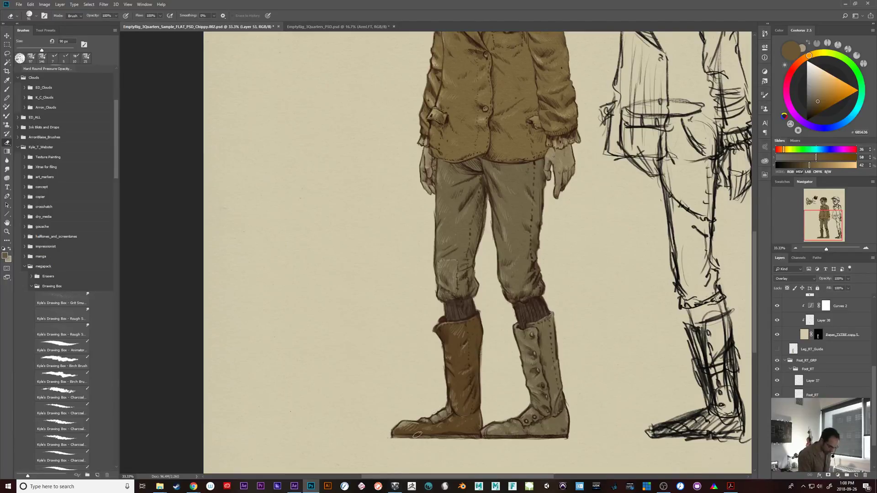
pyautogui.moveTo(455, 320)
pyautogui.mouseDown()
pyautogui.moveTo(470, 322)
pyautogui.moveTo(455, 333)
pyautogui.mouseUp()
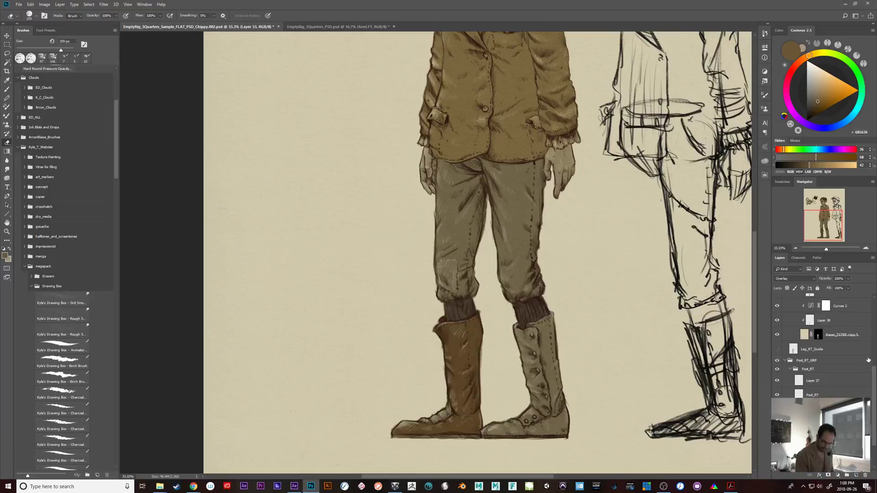
# - Select the Overlay layer in the Leg_RT group, then hide and show Foot_RT_GRP to examine how the foot and boot overlap
pyautogui.scroll(2, 875, 372)
pyautogui.click(822, 335)
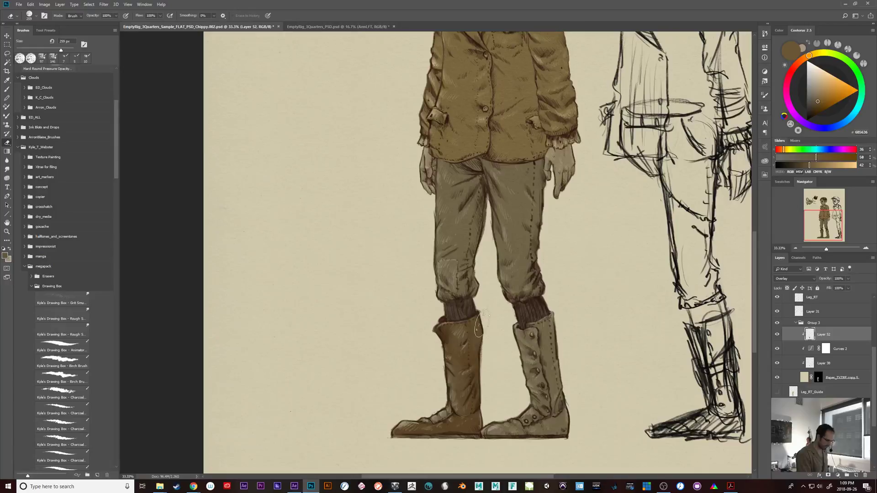
pyautogui.moveTo(607, 388); pyautogui.dragTo(598, 470)
pyautogui.moveTo(589, 361); pyautogui.dragTo(572, 327)
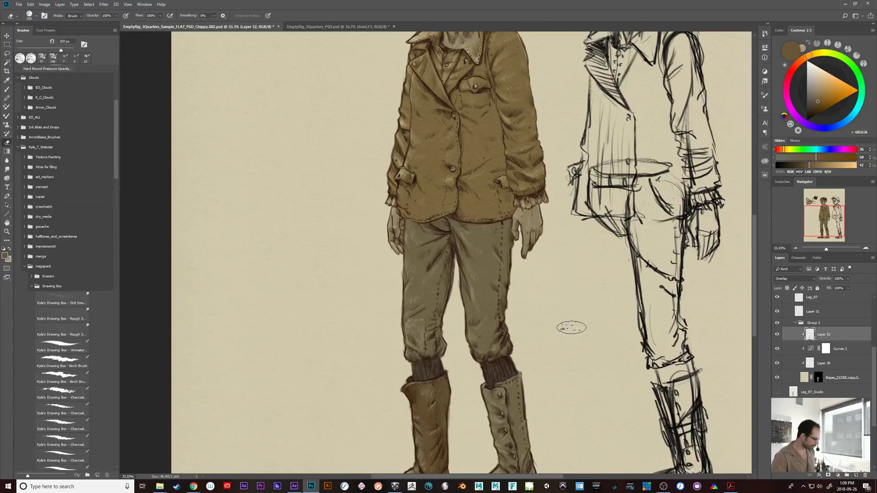
pyautogui.moveTo(597, 371); pyautogui.dragTo(558, 308)
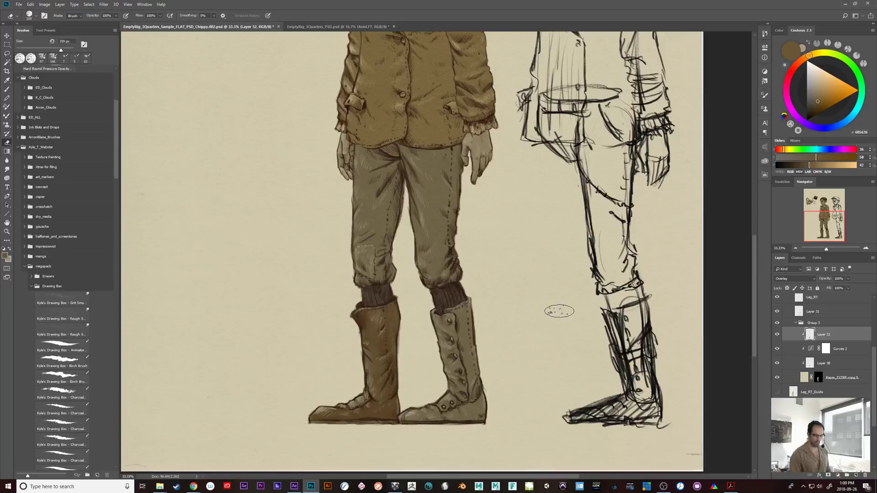
pyautogui.scroll(2, 822, 343)
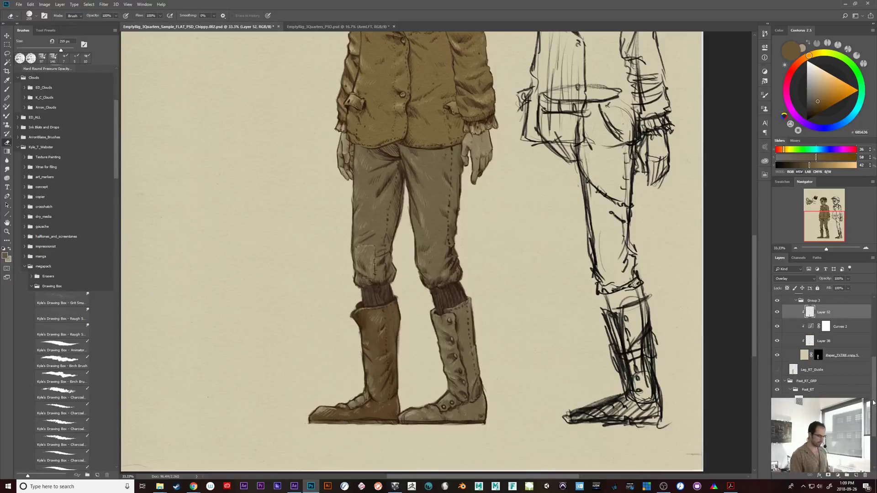
pyautogui.scroll(-5, 822, 347)
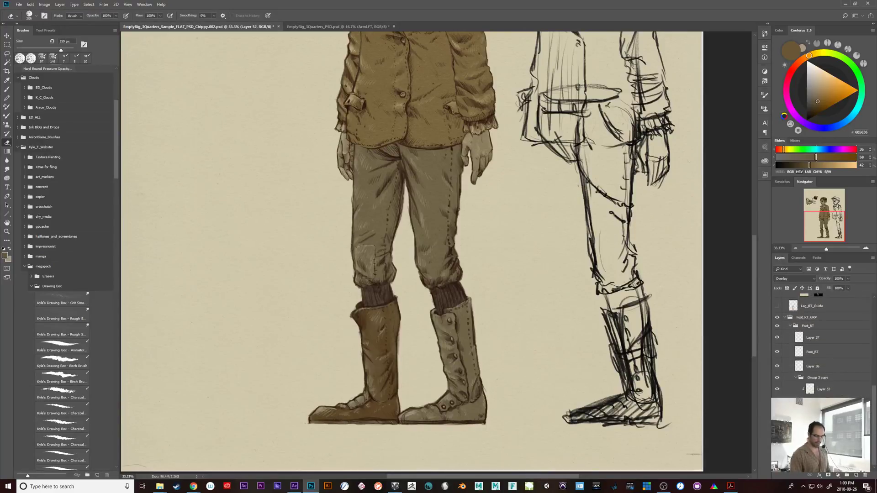
pyautogui.click(776, 319)
pyautogui.click(777, 319)
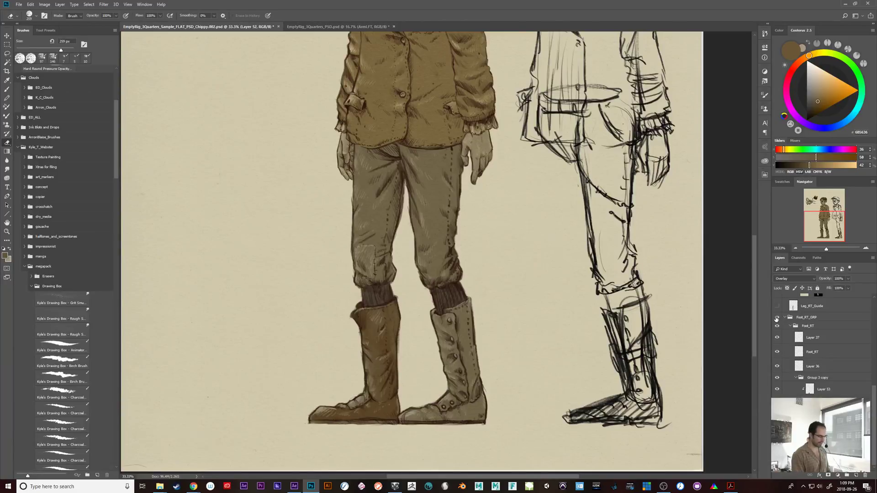
pyautogui.moveTo(874, 421); pyautogui.dragTo(871, 392)
pyautogui.click(777, 377)
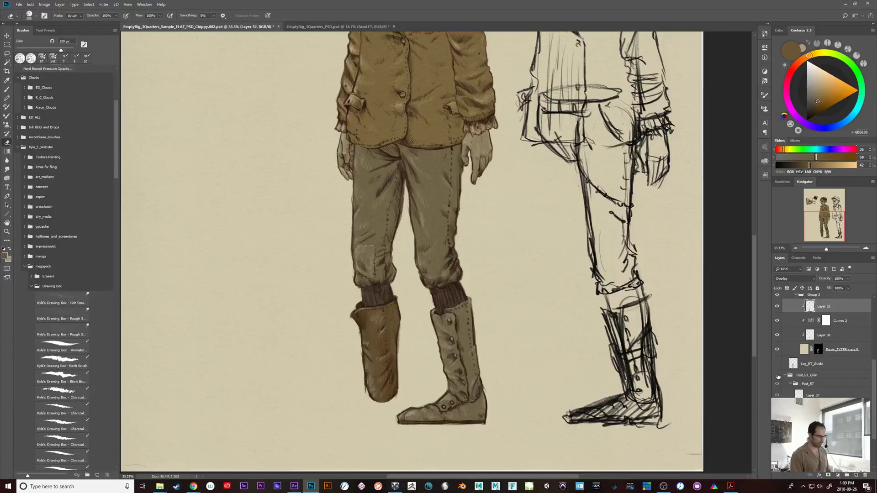
pyautogui.click(778, 375)
pyautogui.scroll(2, 785, 377)
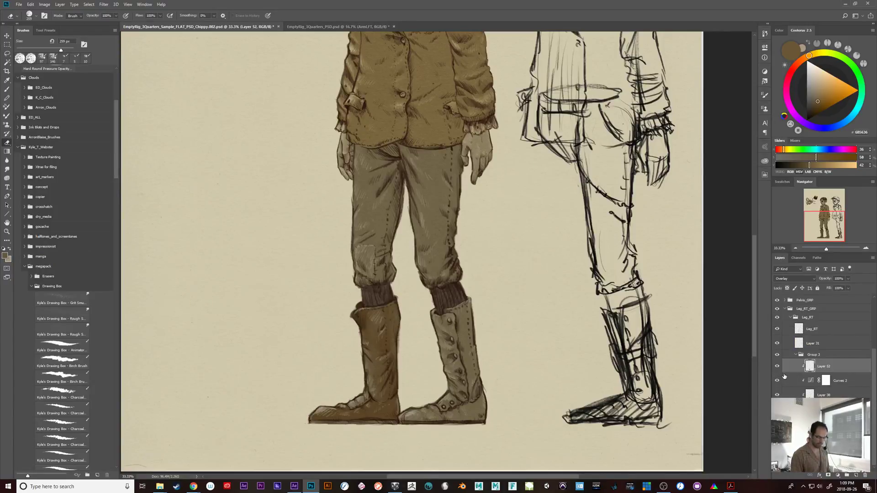
pyautogui.click(777, 443)
pyautogui.click(778, 443)
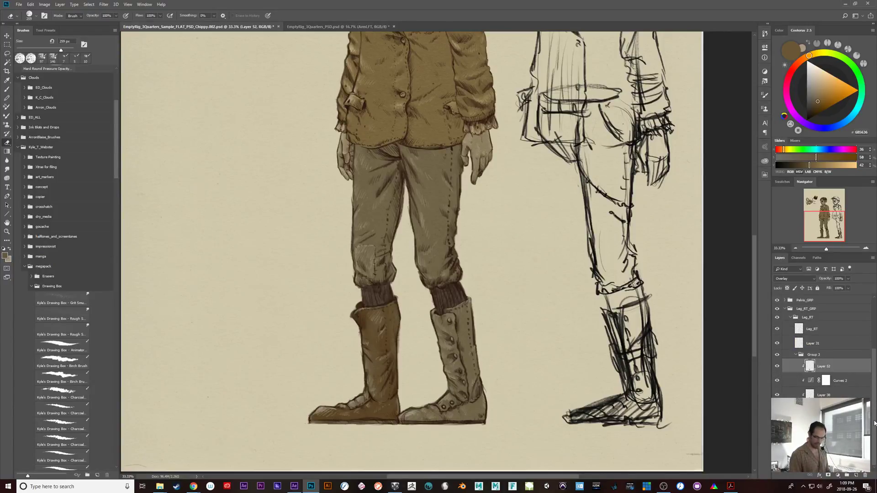
# - Add a new Overlay layer above Curves 2 in the Leg_LFT group, and toggle the leg's colour group off and on to check it
pyautogui.moveTo(875, 424); pyautogui.dragTo(872, 385)
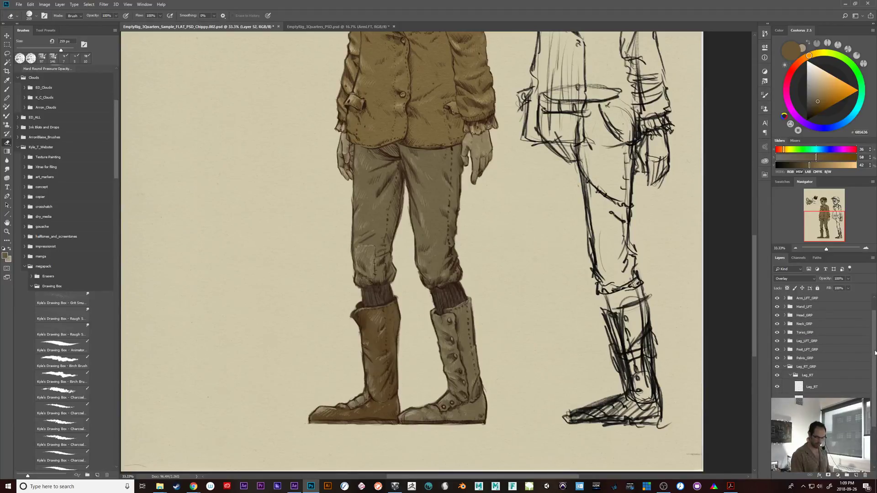
pyautogui.moveTo(875, 352); pyautogui.dragTo(873, 339)
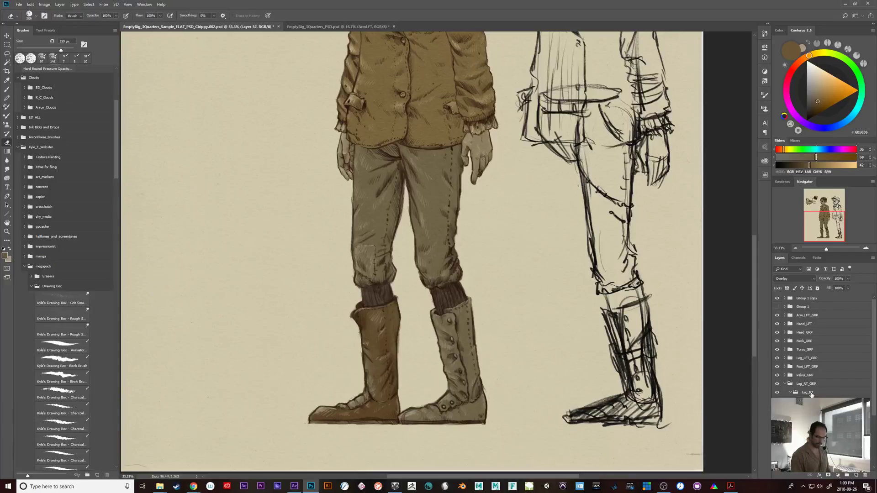
pyautogui.click(785, 358)
pyautogui.click(791, 368)
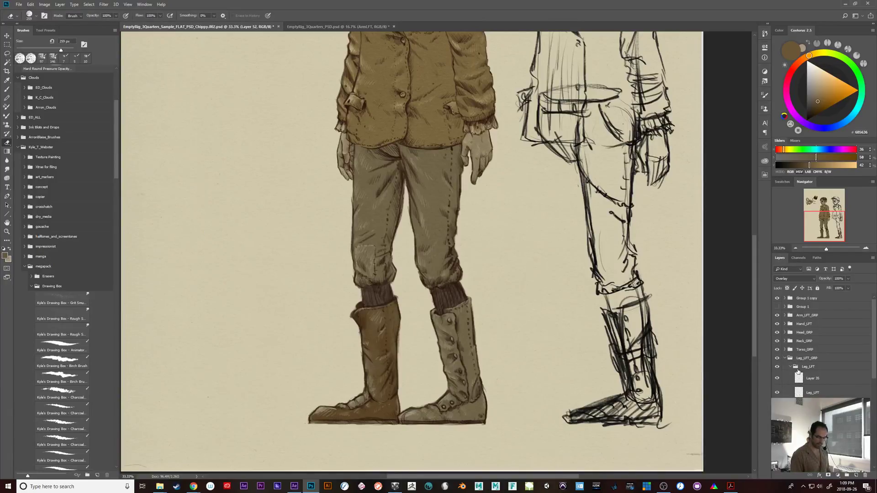
pyautogui.click(817, 425)
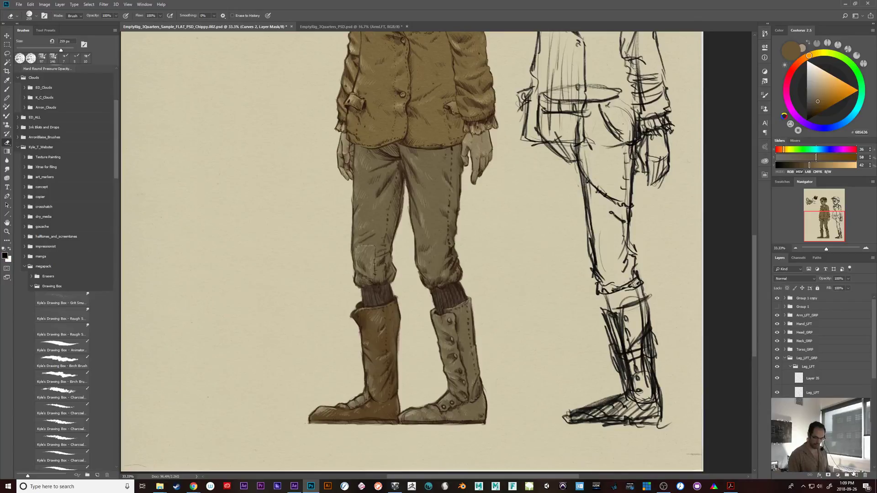
pyautogui.click(855, 475)
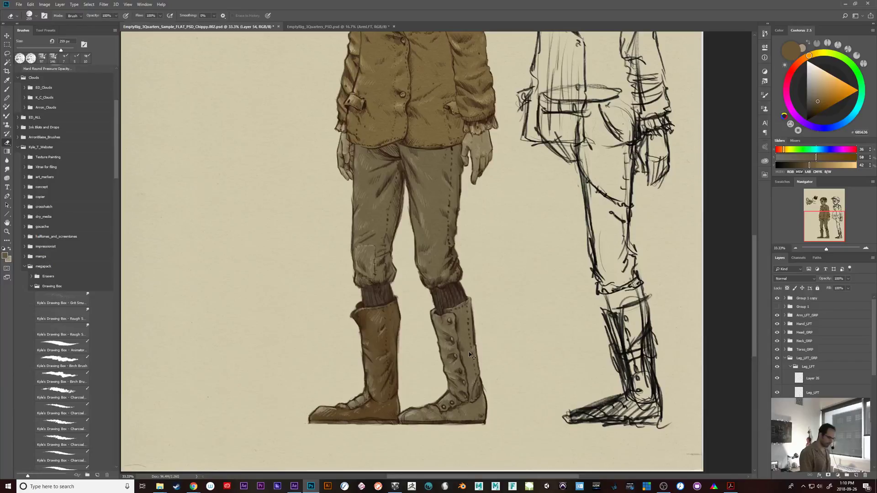
pyautogui.click(791, 278)
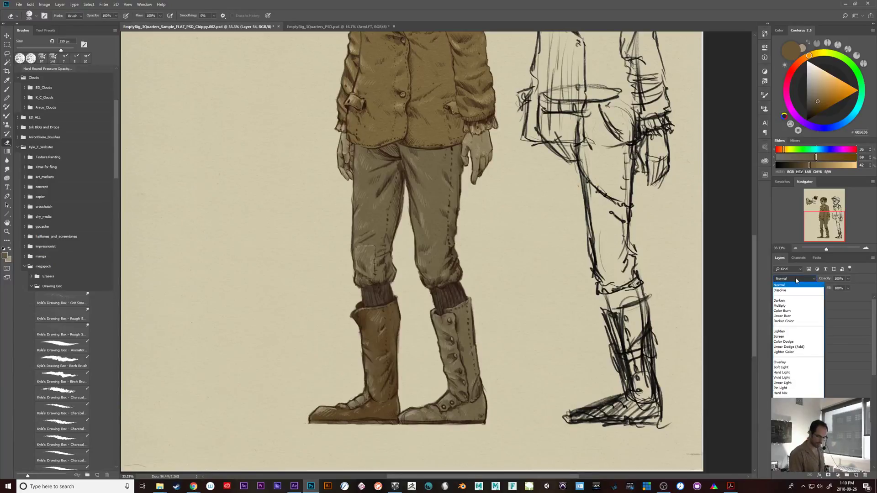
pyautogui.click(787, 361)
pyautogui.click(777, 421)
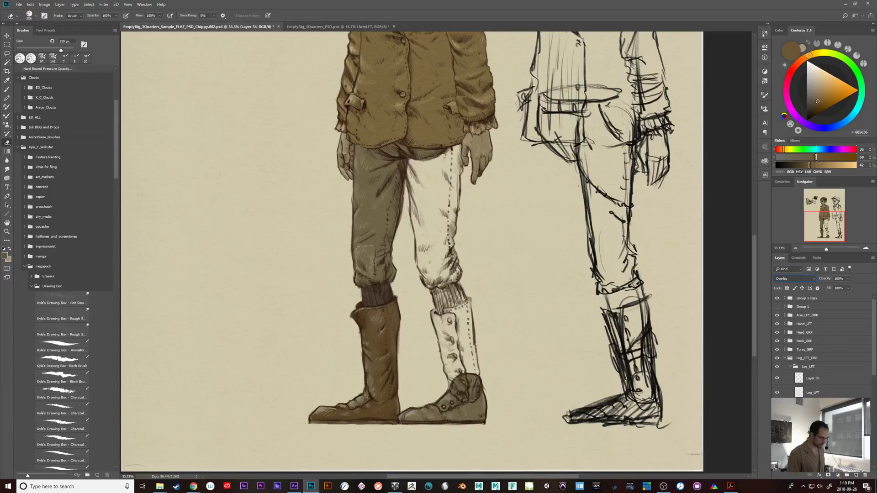
pyautogui.click(777, 421)
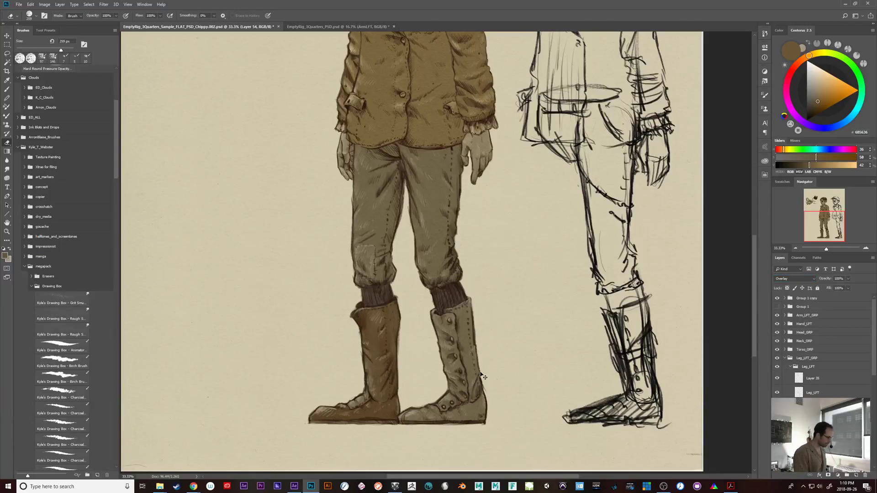
# - Paint the Leg_LFT boot brown down to the ankle with the 97 px brush, and hide the leg's colour group for checking
pyautogui.press('b')
pyautogui.moveTo(471, 332); pyautogui.dragTo(473, 354)
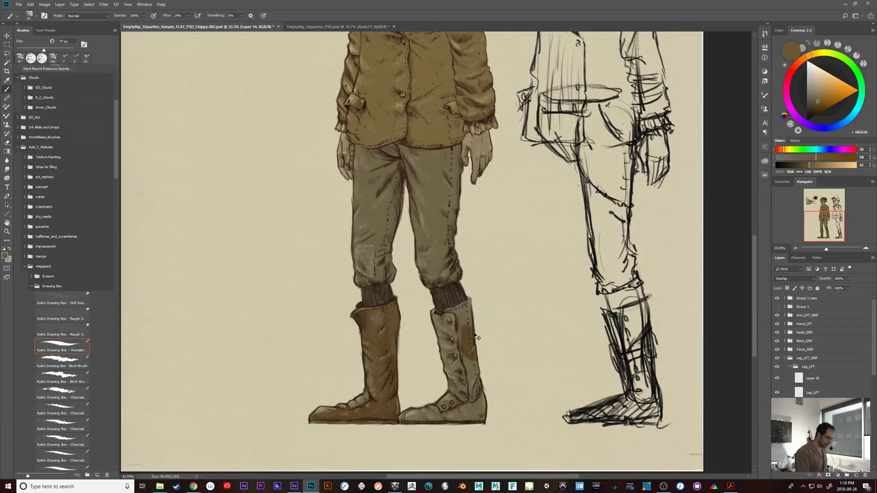
pyautogui.hotkey('ctrl', 'z')
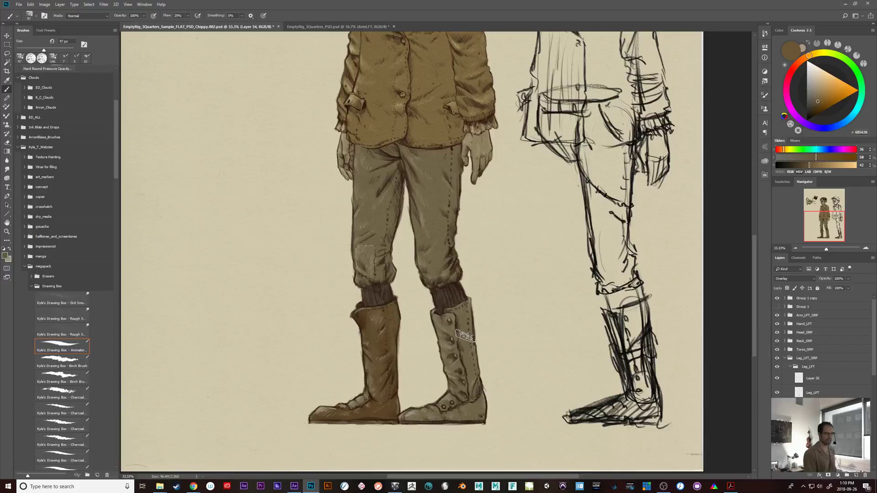
pyautogui.moveTo(469, 350)
pyautogui.mouseDown()
pyautogui.moveTo(457, 313)
pyautogui.moveTo(482, 306)
pyautogui.moveTo(467, 348)
pyautogui.moveTo(477, 400)
pyautogui.mouseUp()
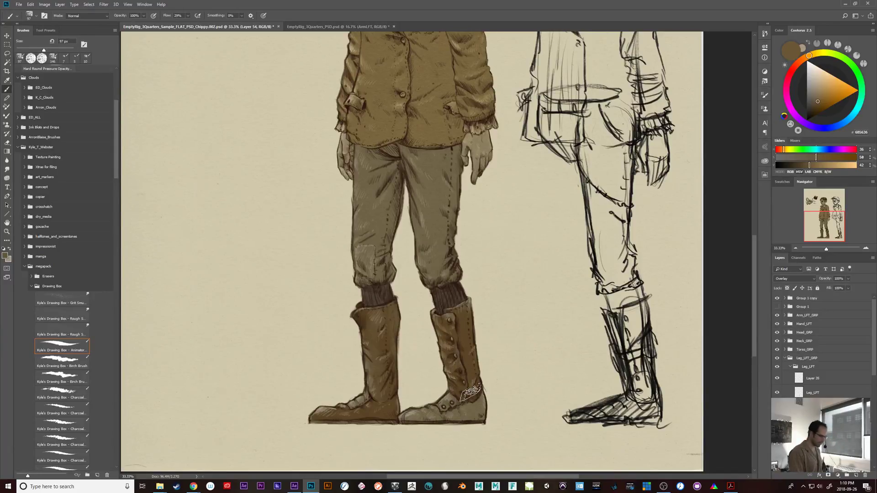
pyautogui.press('e')
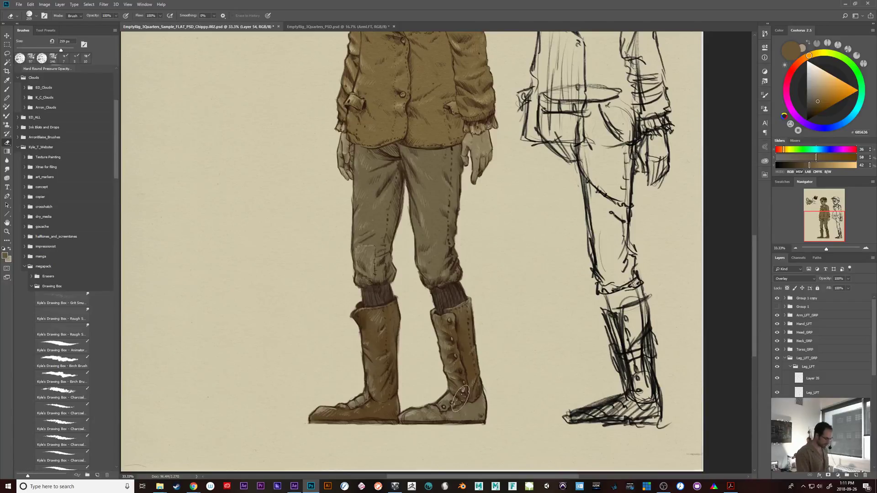
pyautogui.press('b')
pyautogui.click(777, 367)
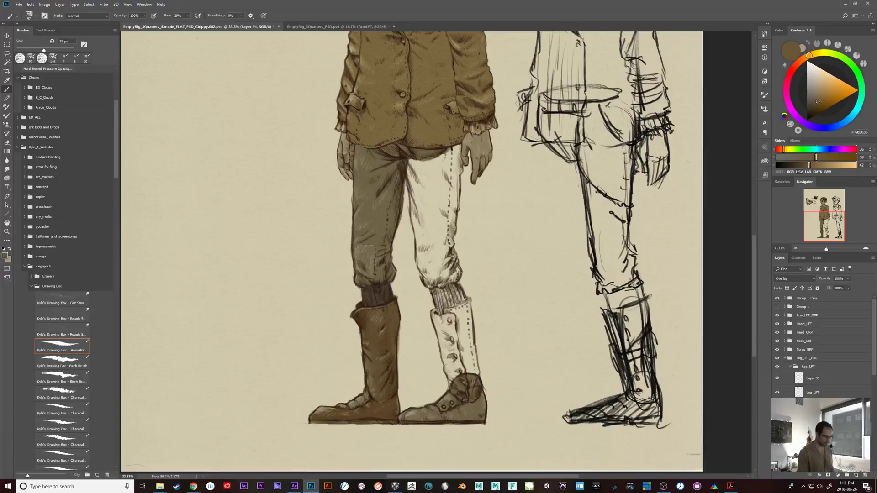
# - Show the Leg_LFT colour group again, save the document, and collapse the Leg_LFT groups
pyautogui.click(777, 367)
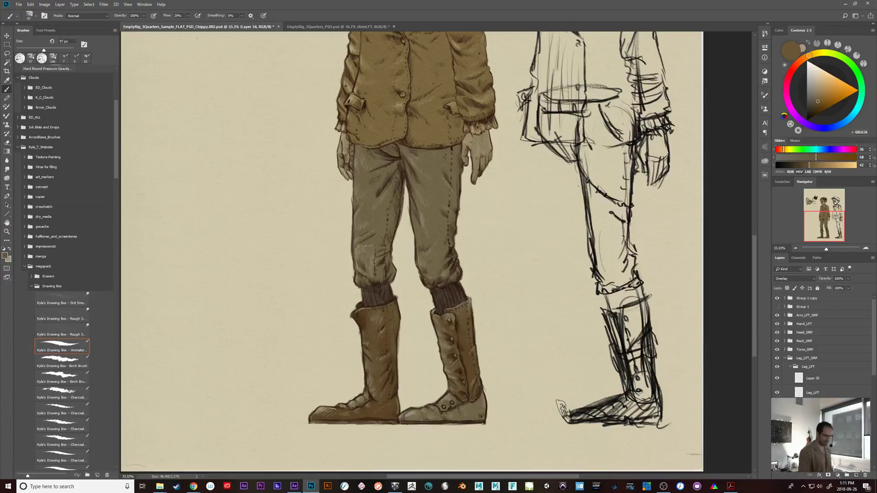
pyautogui.hotkey('ctrl', 's')
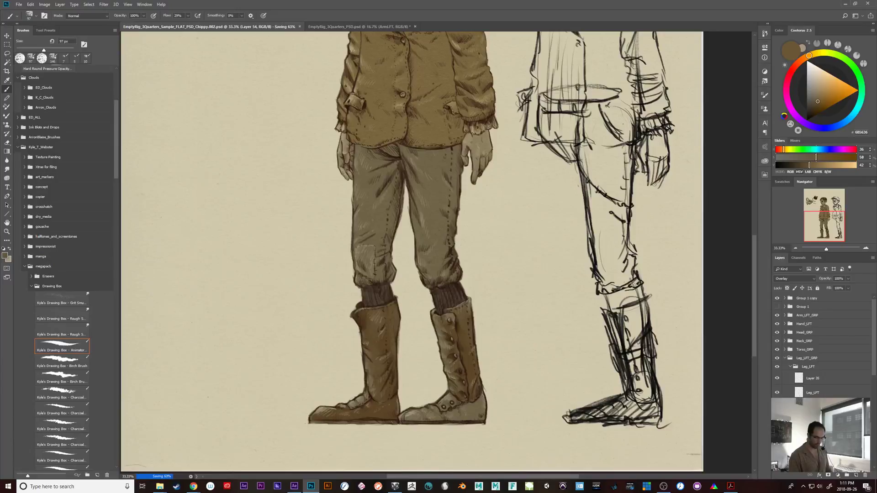
pyautogui.click(791, 366)
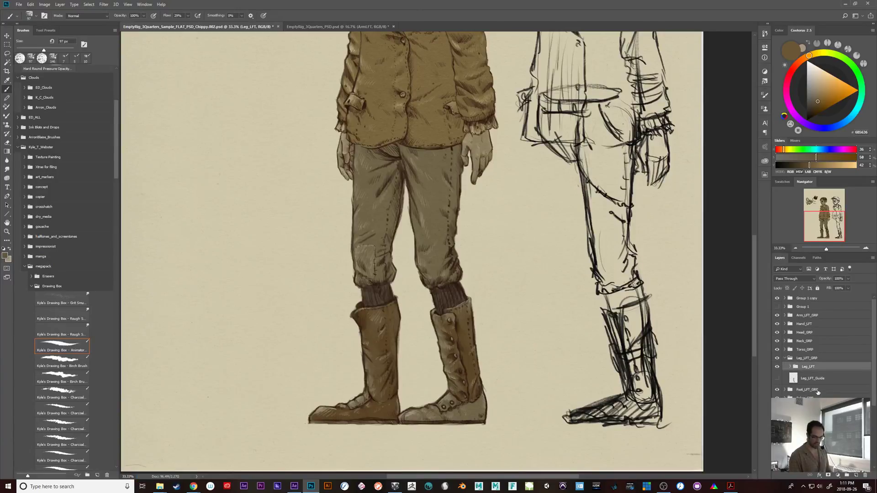
pyautogui.click(785, 358)
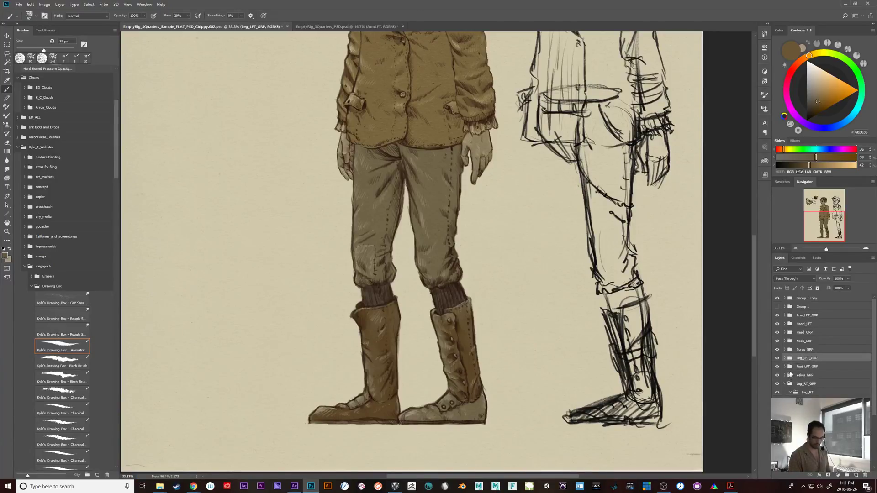
# - Add a new Overlay layer above Paper_TXTRE copy 5 inside the Foot_LFT group
pyautogui.click(785, 366)
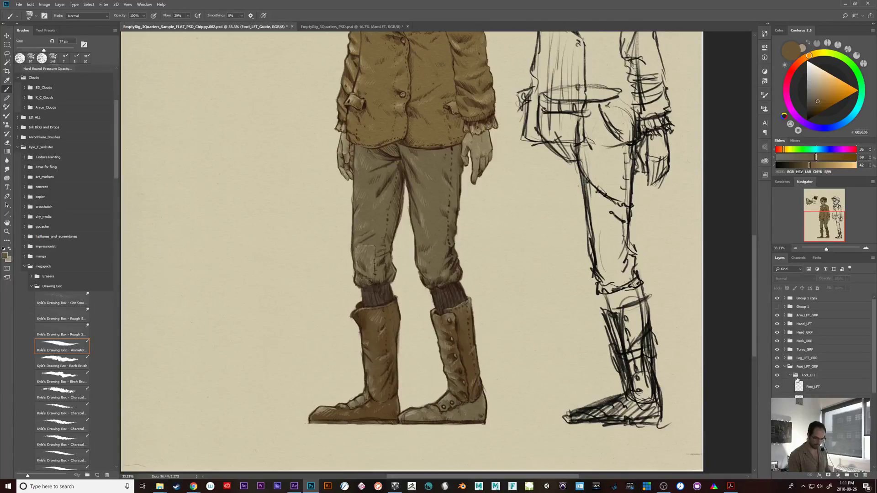
pyautogui.hotkey('ctrl', 'shift', 'alt', 'n')
pyautogui.click(813, 412)
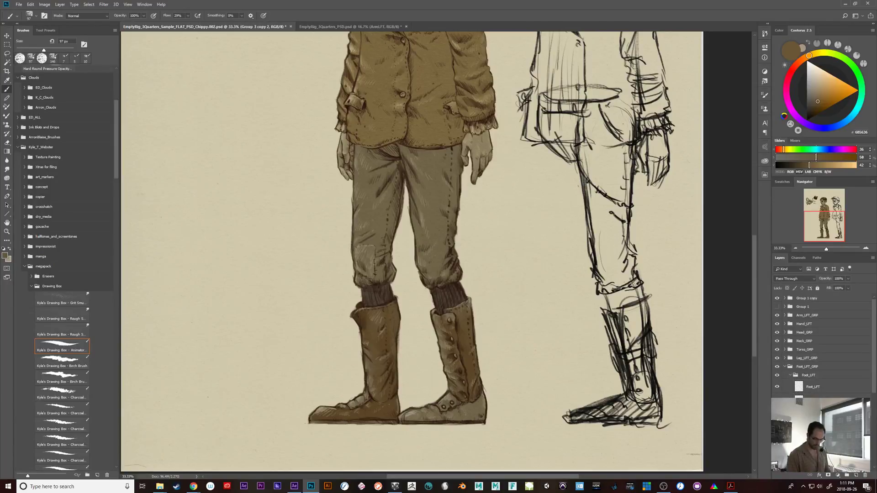
pyautogui.click(813, 422)
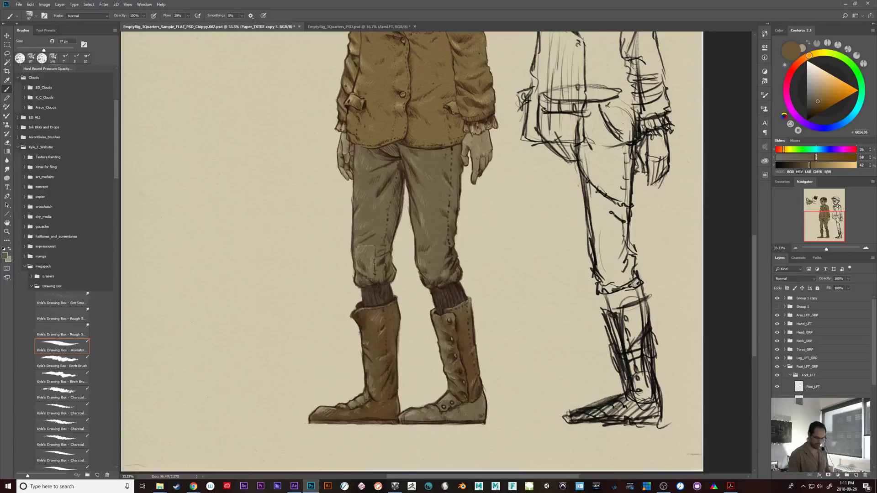
pyautogui.click(856, 475)
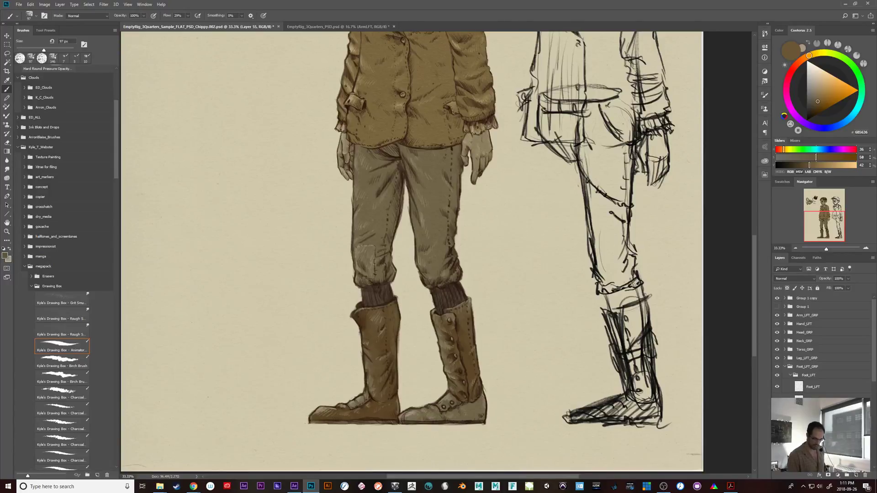
pyautogui.click(800, 280)
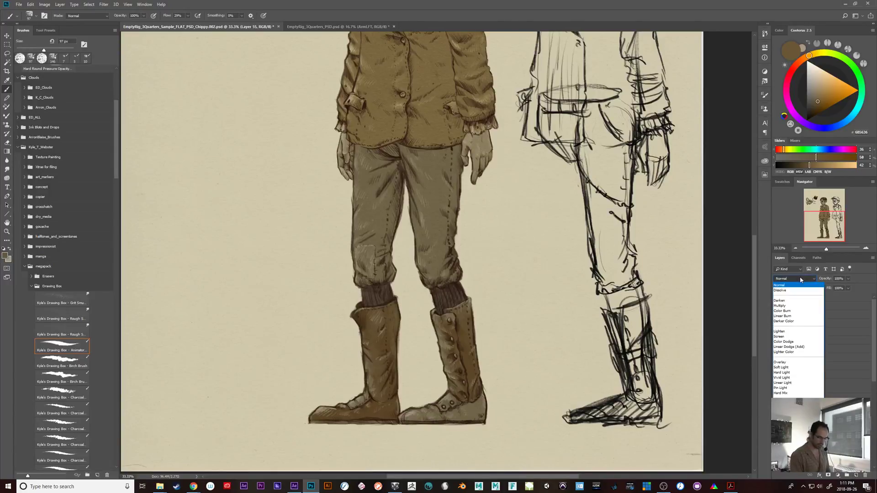
pyautogui.click(795, 365)
# - Paint the Foot_LFT shoe brown on the new Overlay layer and erase the excess around its toe
pyautogui.moveTo(477, 401)
pyautogui.mouseDown()
pyautogui.moveTo(483, 427)
pyautogui.moveTo(481, 409)
pyautogui.moveTo(472, 418)
pyautogui.moveTo(436, 420)
pyautogui.moveTo(431, 412)
pyautogui.moveTo(400, 423)
pyautogui.moveTo(430, 417)
pyautogui.mouseUp()
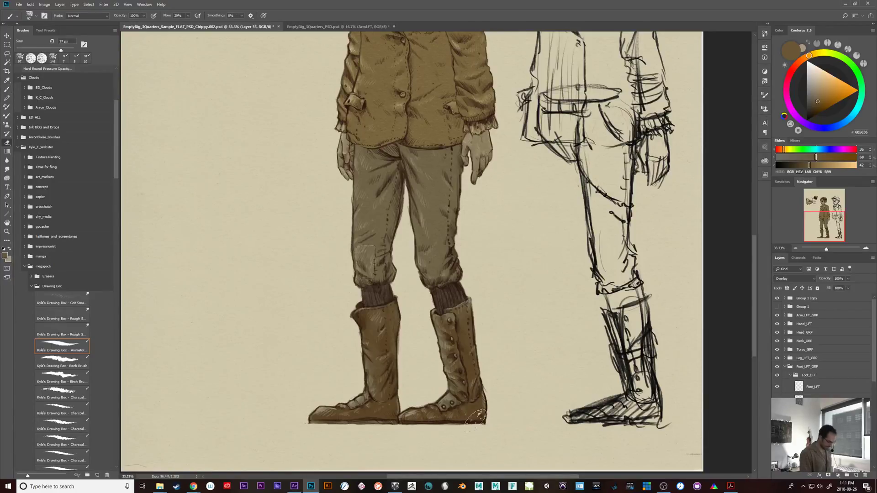
pyautogui.press('e')
pyautogui.moveTo(402, 428)
pyautogui.mouseDown()
pyautogui.moveTo(485, 428)
pyautogui.moveTo(481, 415)
pyautogui.moveTo(468, 431)
pyautogui.moveTo(394, 422)
pyautogui.mouseUp()
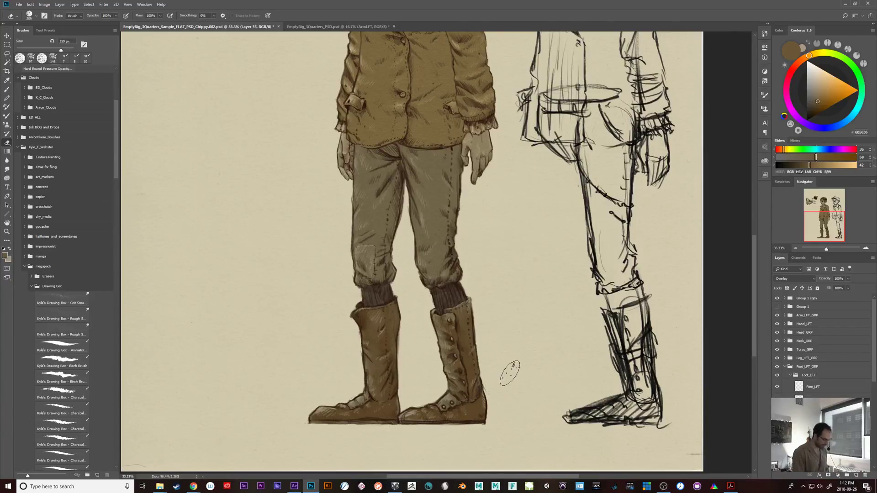
# - Try a few test strokes beside the boots on the Foot_LFT layer with the 17 px brush, and undo them
pyautogui.hotkey('ctrl', '+')
pyautogui.press('b')
pyautogui.moveTo(475, 375)
pyautogui.mouseDown()
pyautogui.moveTo(460, 374)
pyautogui.moveTo(486, 391)
pyautogui.moveTo(482, 366)
pyautogui.mouseUp()
pyautogui.click(807, 413)
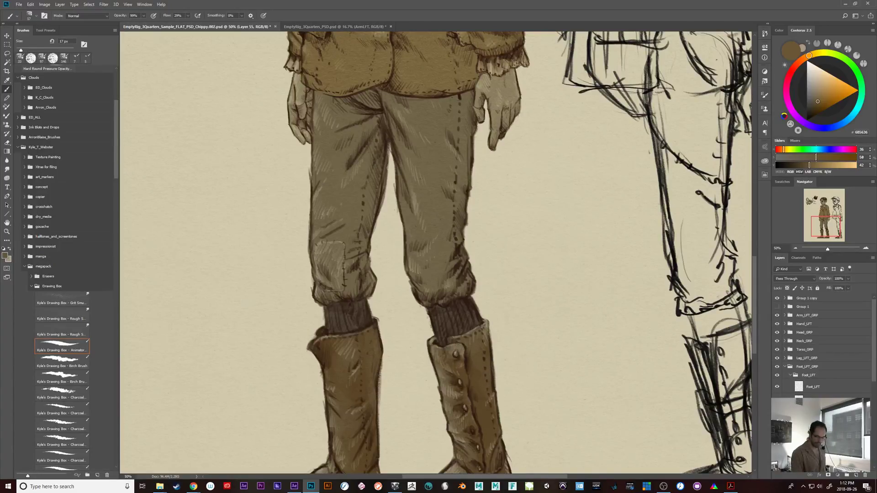
pyautogui.click(803, 383)
pyautogui.moveTo(535, 322)
pyautogui.mouseDown()
pyautogui.moveTo(540, 381)
pyautogui.moveTo(601, 409)
pyautogui.mouseUp()
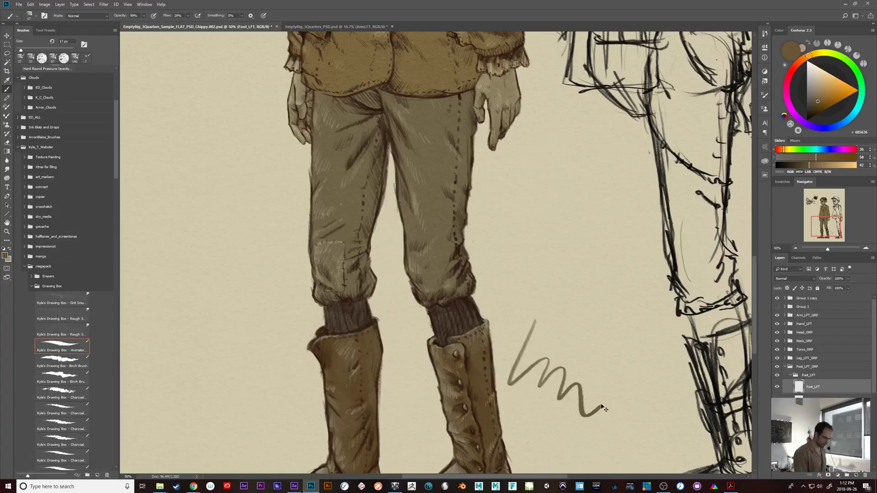
pyautogui.hotkey('ctrl', 'z')
pyautogui.moveTo(563, 313); pyautogui.dragTo(534, 403)
pyautogui.hotkey('ctrl', 'z')
pyautogui.moveTo(572, 318); pyautogui.dragTo(556, 368)
pyautogui.moveTo(581, 337); pyautogui.dragTo(580, 380)
pyautogui.moveTo(603, 346); pyautogui.dragTo(605, 391)
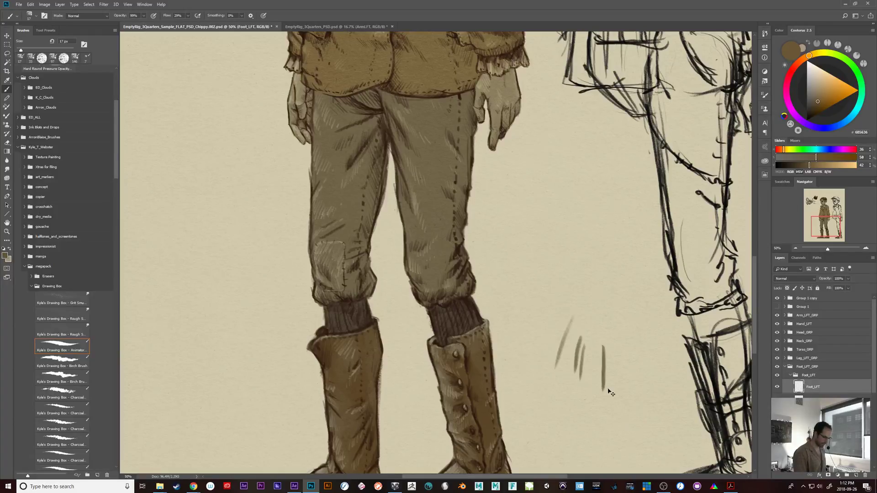
pyautogui.hotkey('ctrl', 'alt', 'z')
pyautogui.hotkey('ctrl', 'alt', 'z')
pyautogui.hotkey('ctrl', 'alt', 'z')
pyautogui.hotkey('ctrl', 'alt', 'z')
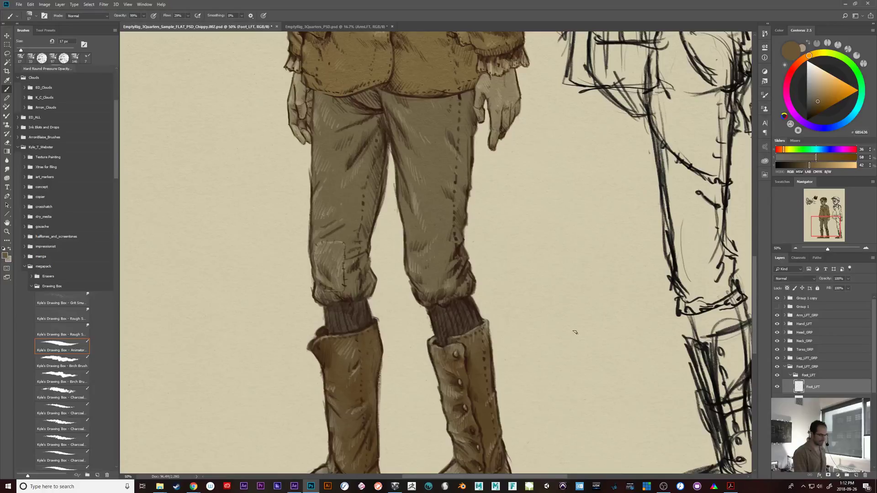
# - Examine the whole painted character with both boots tinted, next to the reference sketch
pyautogui.hotkey('ctrl', '-')
pyautogui.moveTo(542, 334); pyautogui.dragTo(540, 377)
pyautogui.hotkey('ctrl', '-')
pyautogui.hotkey('ctrl', '-')
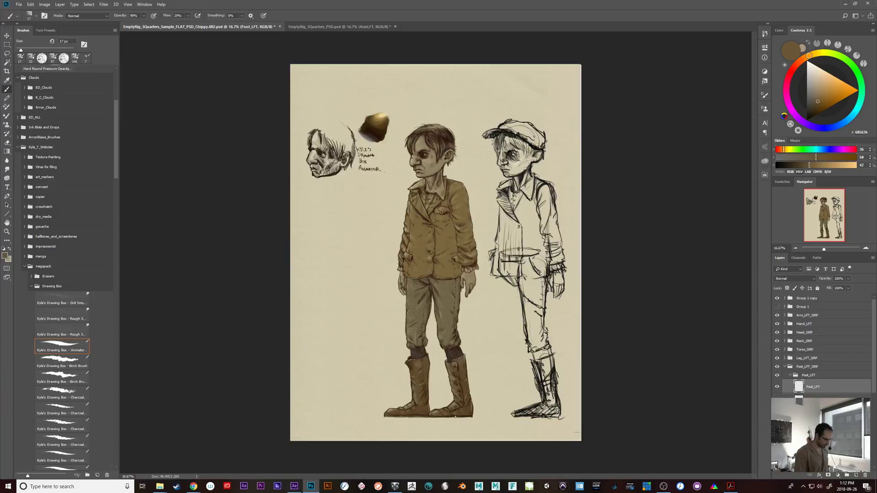
pyautogui.hotkey('ctrl', '+')
pyautogui.moveTo(548, 357); pyautogui.dragTo(506, 326)
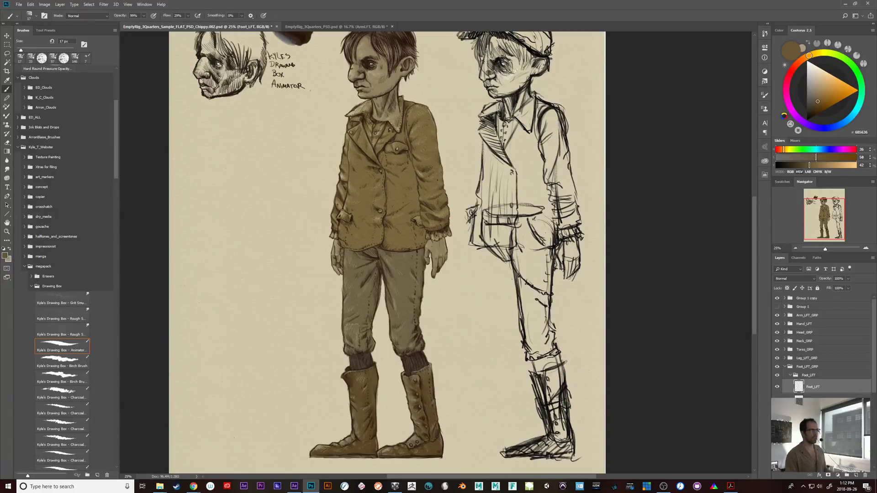
# - Switch to Chrome and present the Sir Wade Neistadt YouTube channel as a learning resource
pyautogui.hotkey('alt', 'Tab')
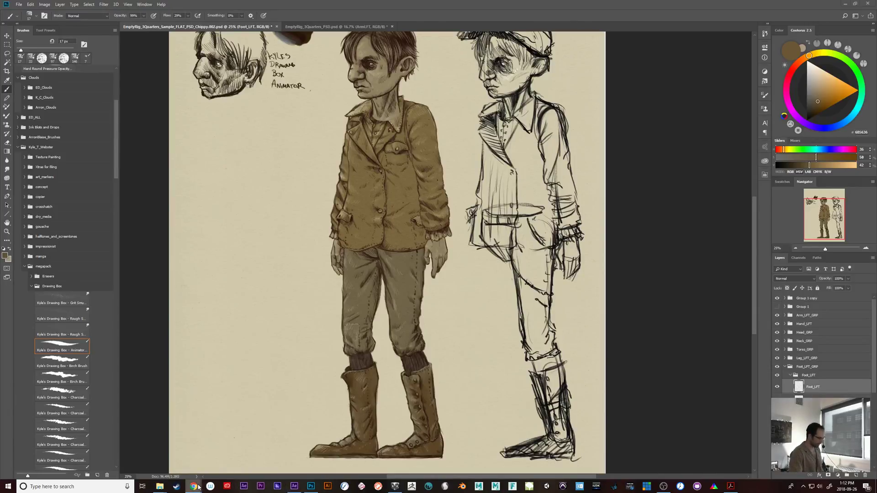
pyautogui.moveTo(198, 487)
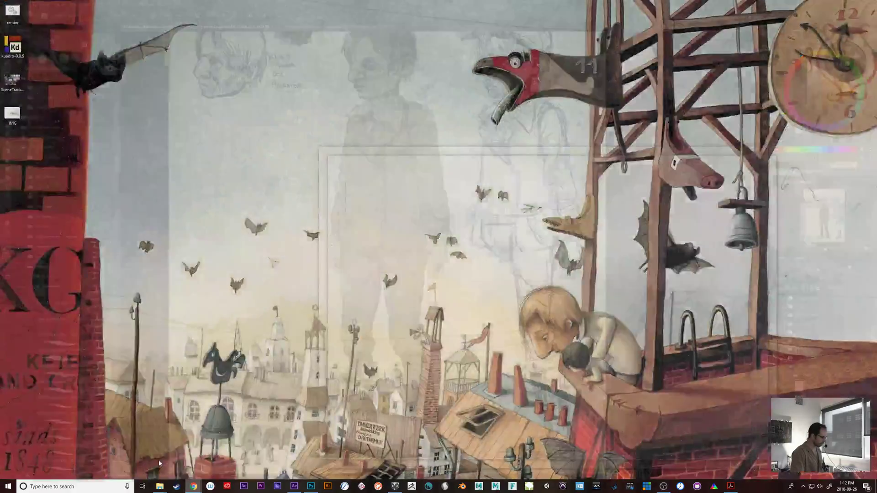
pyautogui.click(159, 464)
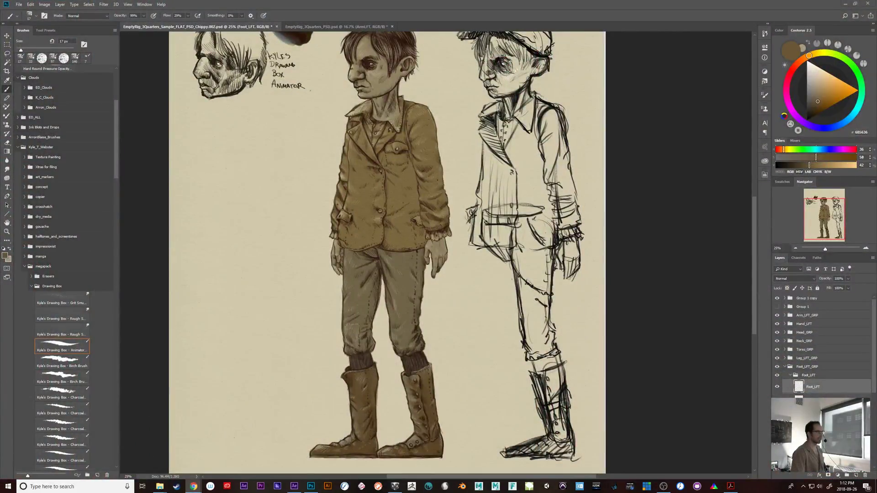
pyautogui.moveTo(571, 0); pyautogui.dragTo(398, 1)
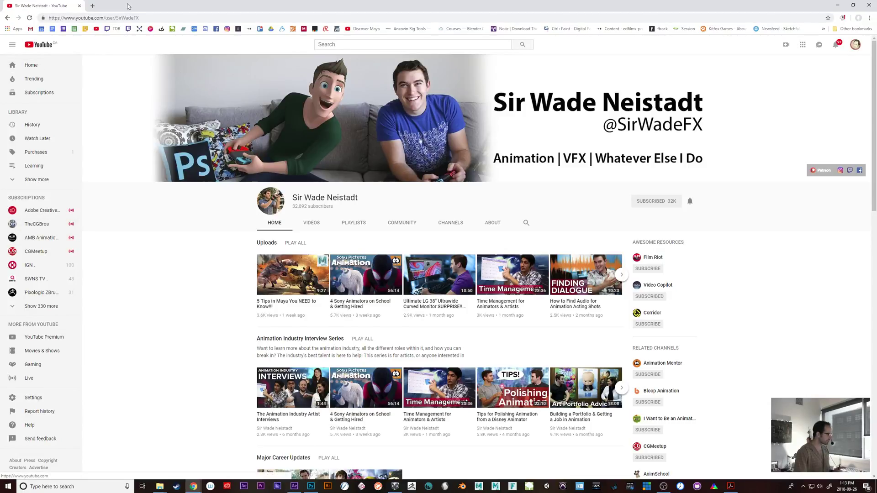
pyautogui.moveTo(128, 4); pyautogui.dragTo(146, 0)
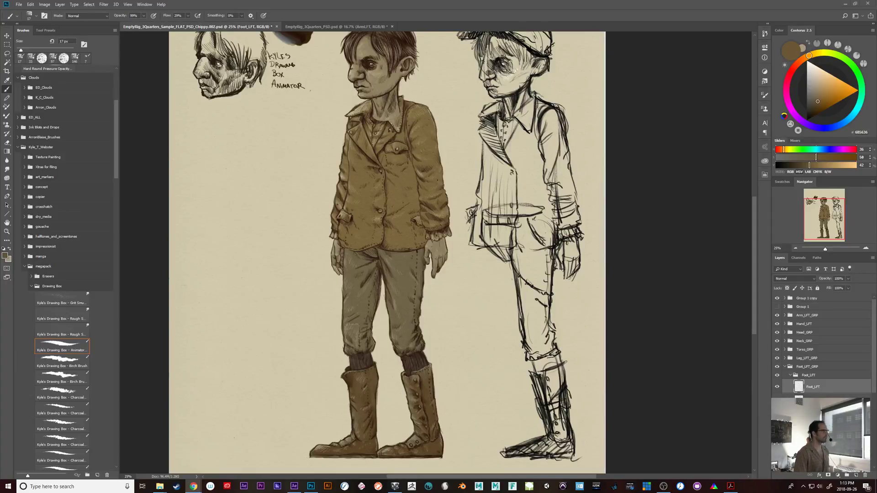
# - Present the YouTube video "Learn Grease Pencil 2D Animation in Blender 2.8 Alpha 2" in Chrome, and open a new browser tab
pyautogui.moveTo(226, 1); pyautogui.dragTo(235, 28)
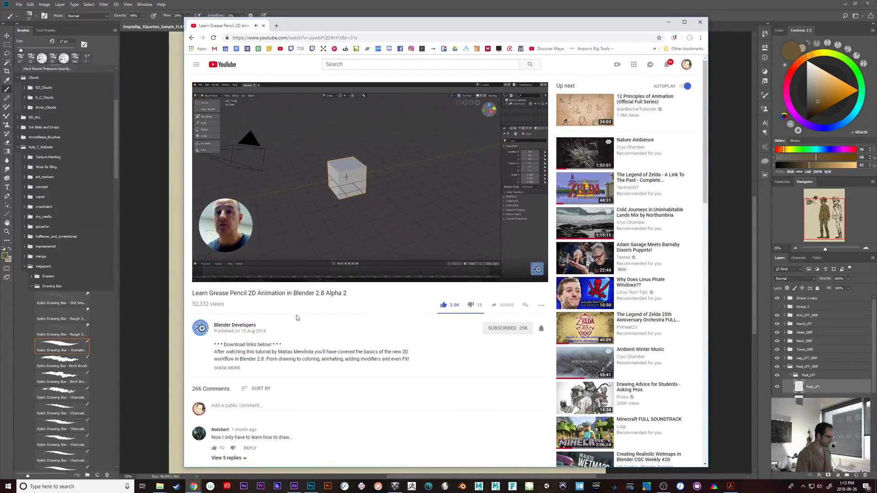
pyautogui.click(360, 37)
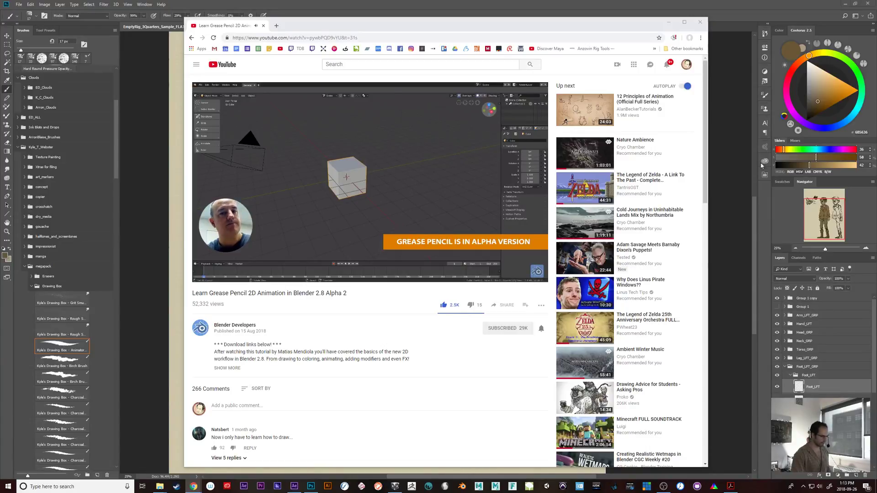
pyautogui.moveTo(286, 242)
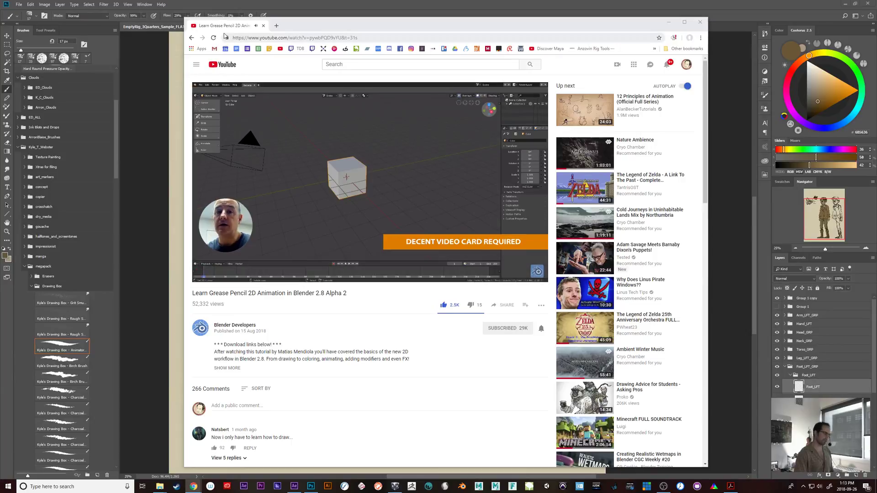
pyautogui.moveTo(316, 28); pyautogui.dragTo(318, 27)
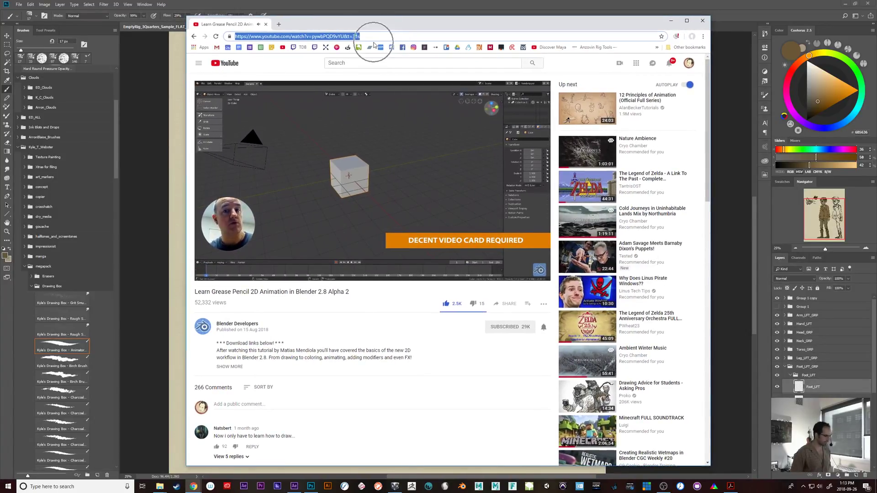
pyautogui.hotkey('ctrl', 't')
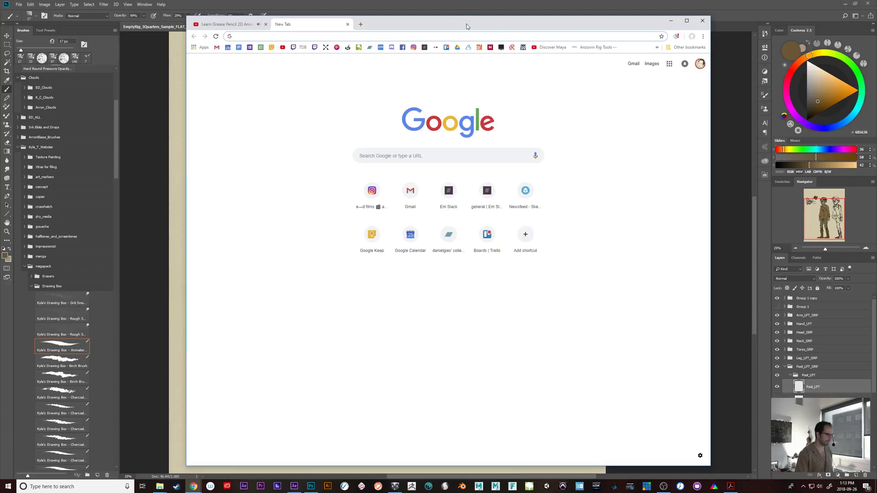
pyautogui.moveTo(467, 27); pyautogui.dragTo(593, 0)
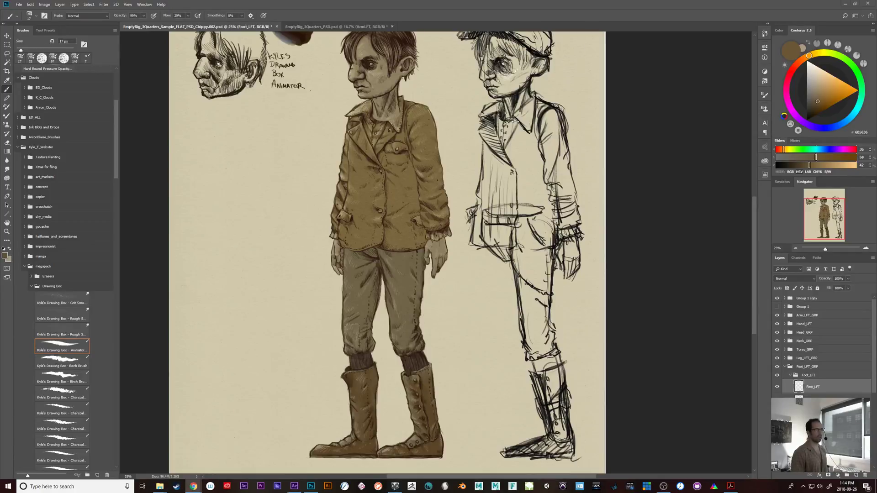
# - Return to Photoshop, hide and show the Foot_LFT layer to check it, and select the foot's Overlay layer for erasing
pyautogui.click(668, 372)
pyautogui.moveTo(513, 356)
pyautogui.mouseDown()
pyautogui.moveTo(695, 366)
pyautogui.moveTo(683, 401)
pyautogui.moveTo(683, 372)
pyautogui.moveTo(677, 403)
pyautogui.moveTo(678, 363)
pyautogui.mouseUp()
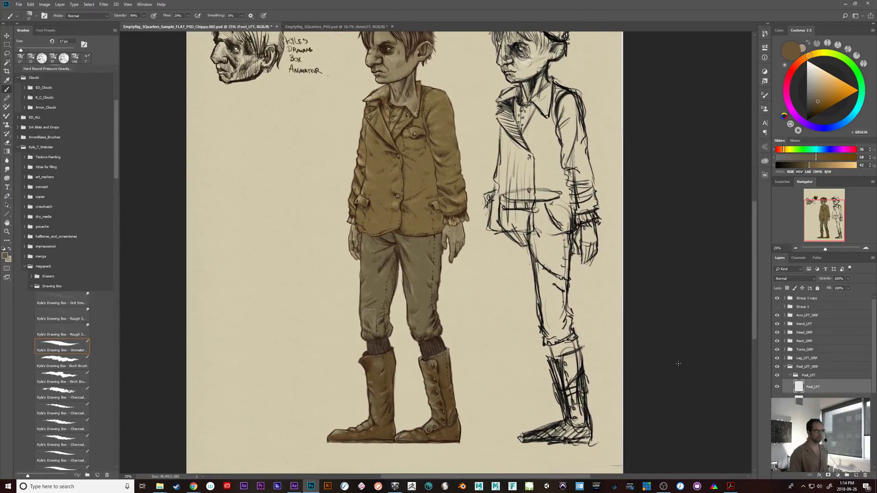
pyautogui.click(778, 387)
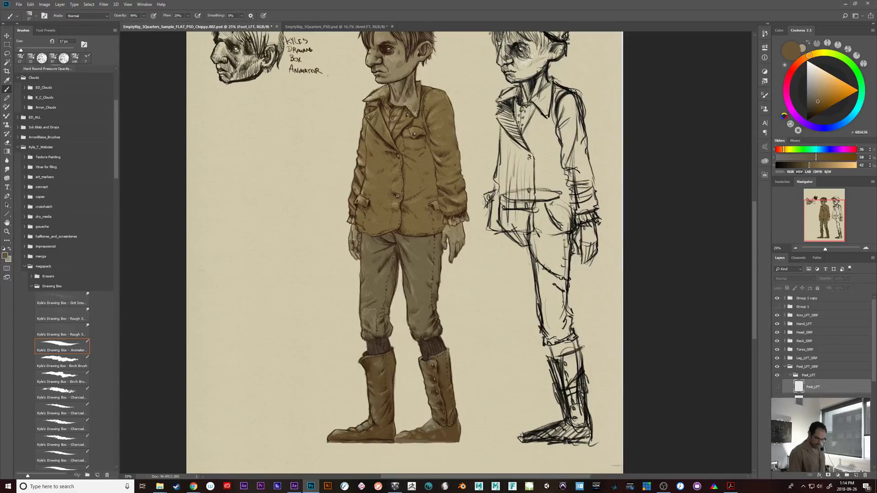
pyautogui.click(778, 387)
pyautogui.click(813, 400)
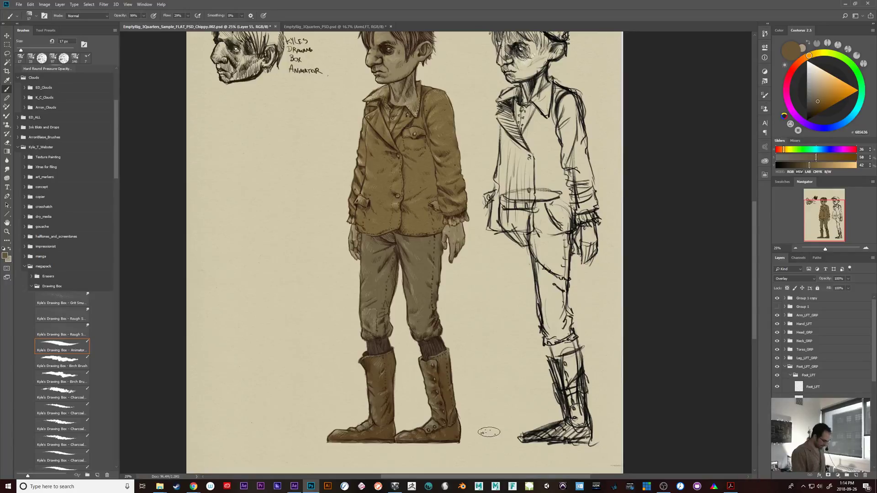
pyautogui.press('e')
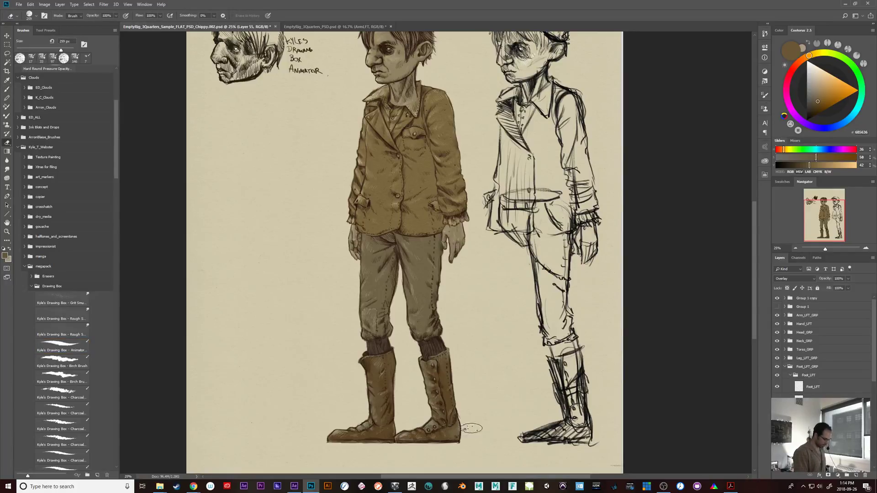
# - Collapse Foot_LFT_GRP and show Group 1 to overlay its rough sketch on the painted character
pyautogui.moveTo(595, 371); pyautogui.dragTo(608, 436)
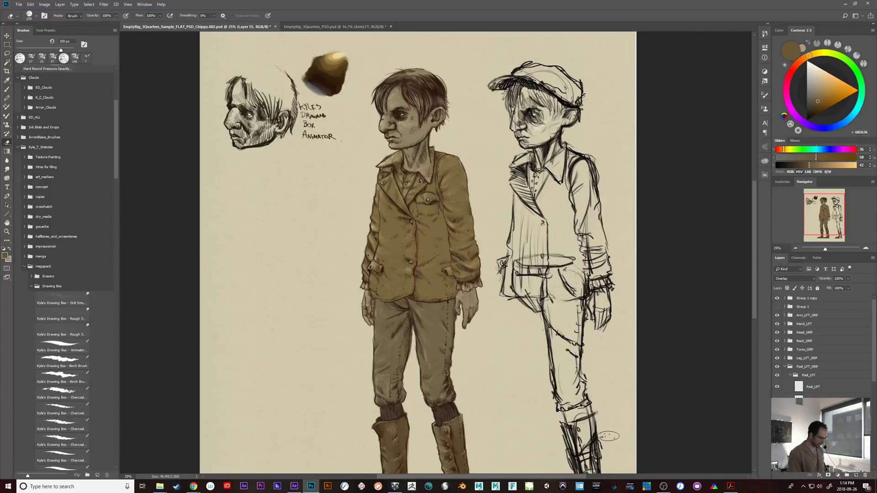
pyautogui.hotkey('ctrl', '-')
pyautogui.hotkey('ctrl', '+')
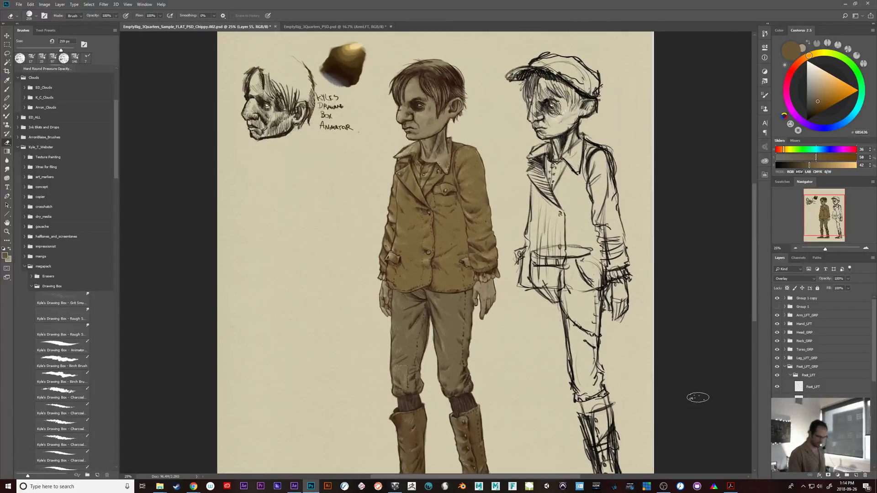
pyautogui.click(786, 367)
pyautogui.click(777, 308)
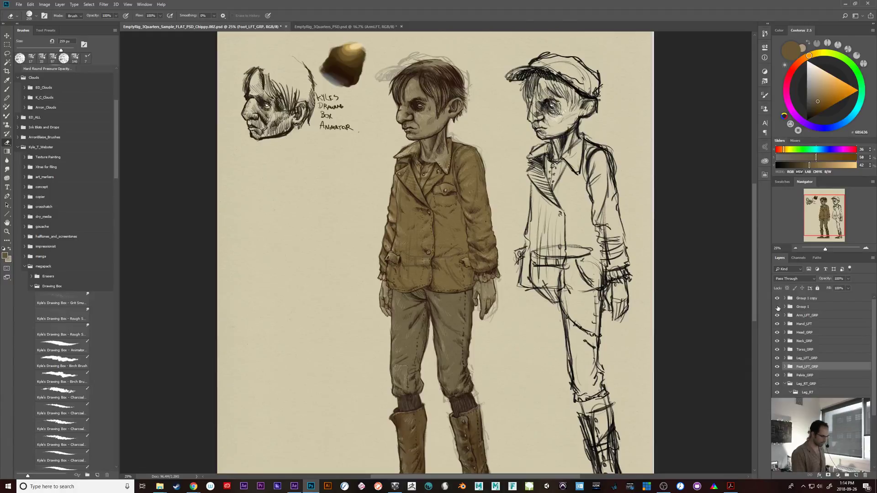
# - Hide Group 1's rough sketch and bring the painted character's jacket and legs into closer view
pyautogui.click(777, 308)
pyautogui.moveTo(574, 384); pyautogui.dragTo(598, 316)
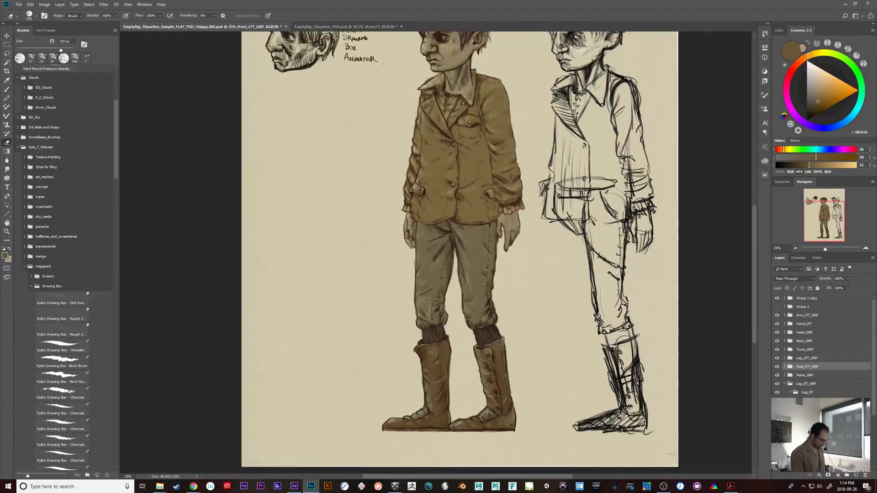
pyautogui.hotkey('ctrl', '+')
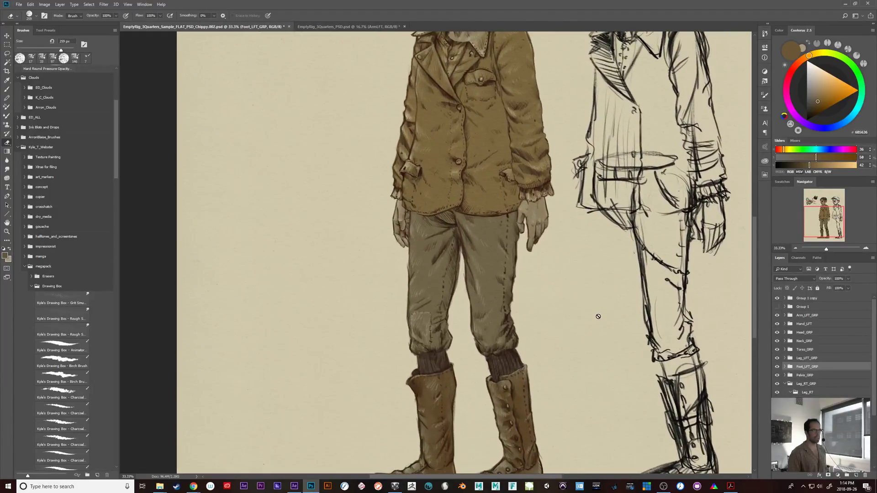
pyautogui.scroll(3, 625, 414)
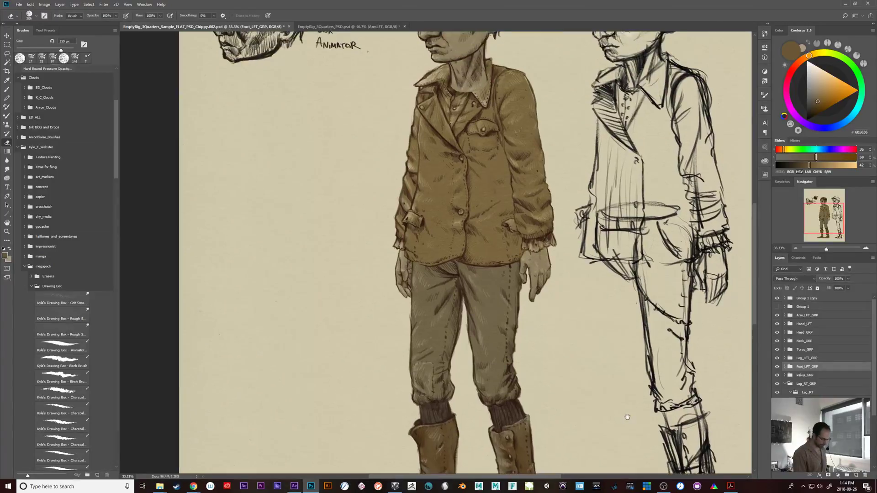
# - Switch to DesignDoll, orbit the posed mannequin to view its hand and thigh from the side, and minimize the program
pyautogui.click(395, 486)
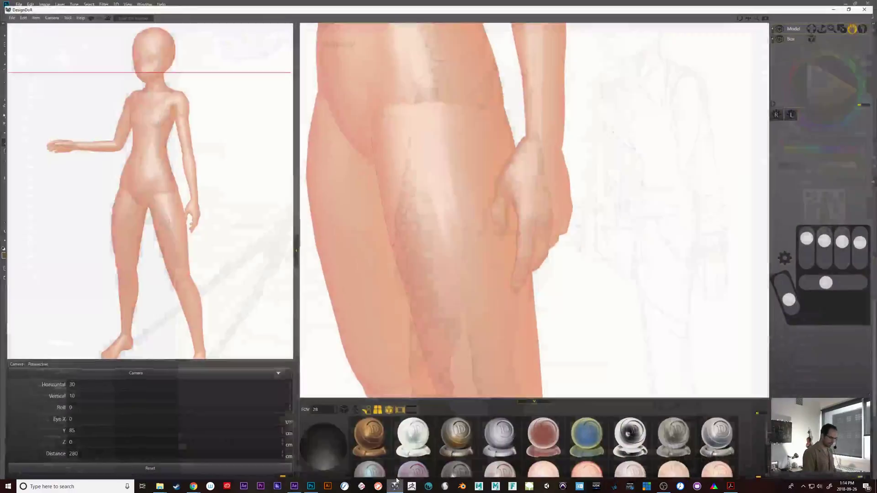
pyautogui.moveTo(661, 305); pyautogui.dragTo(602, 309)
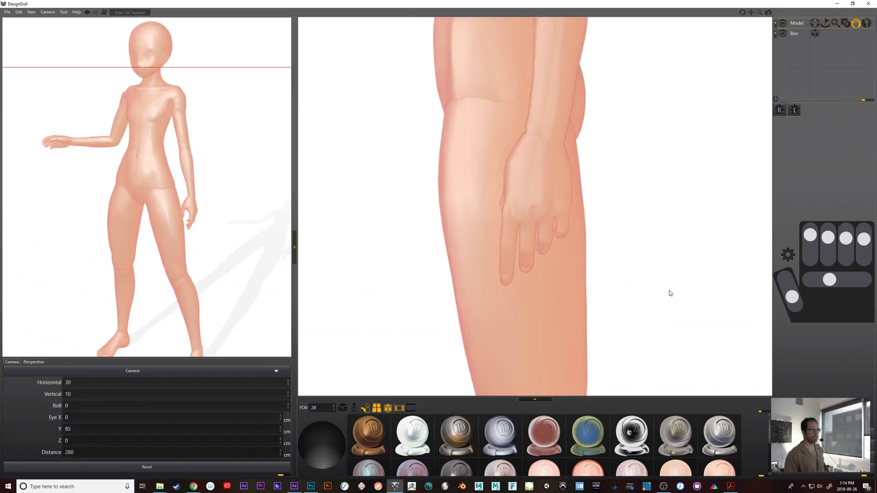
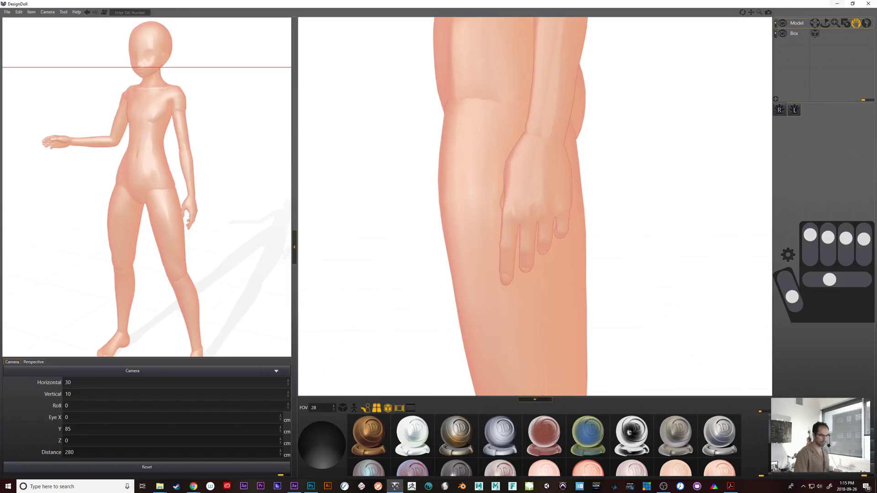
pyautogui.click(839, 4)
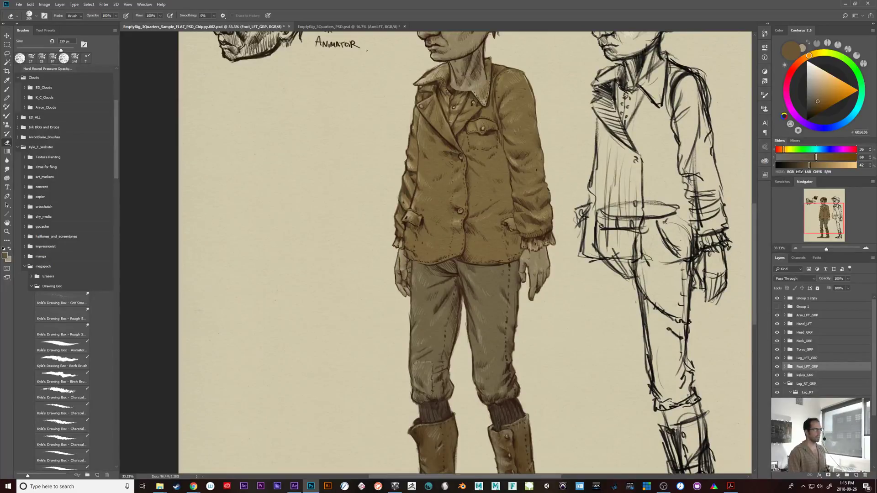
# - Switch to Chrome and search Google for "blender toon shaded animation"
pyautogui.hotkey('alt', 'Tab')
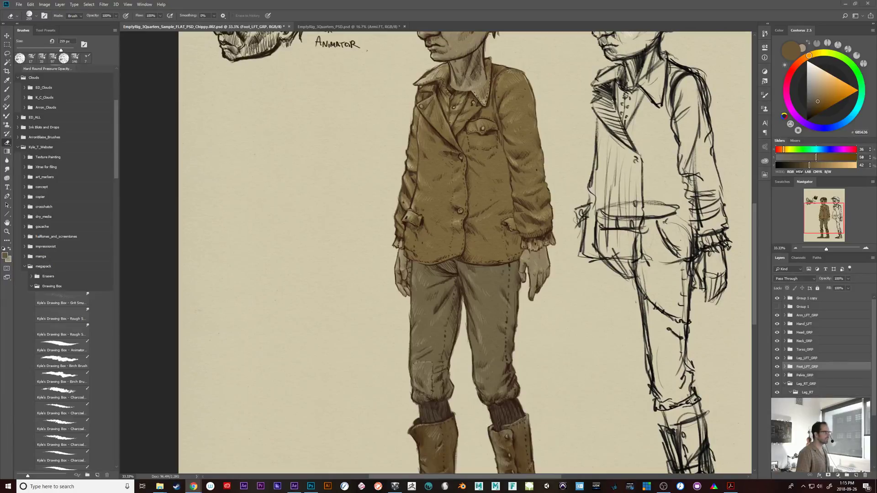
pyautogui.moveTo(279, 0); pyautogui.dragTo(252, 37)
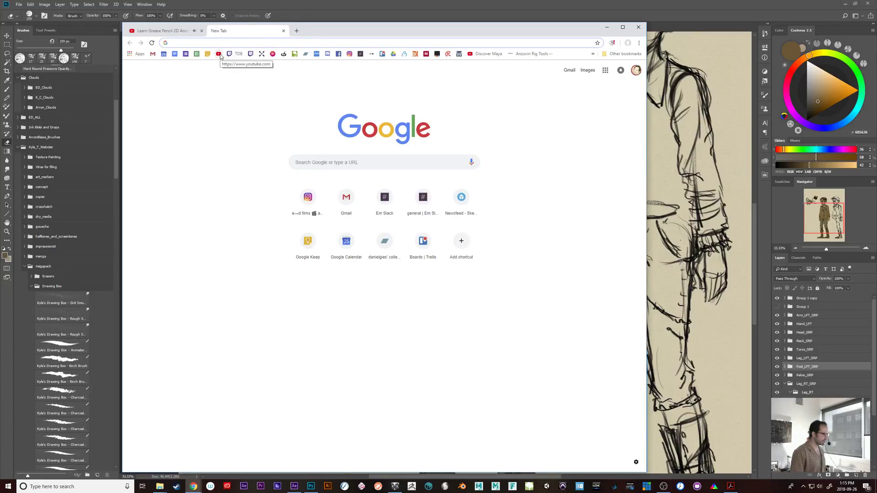
pyautogui.write('blender ')
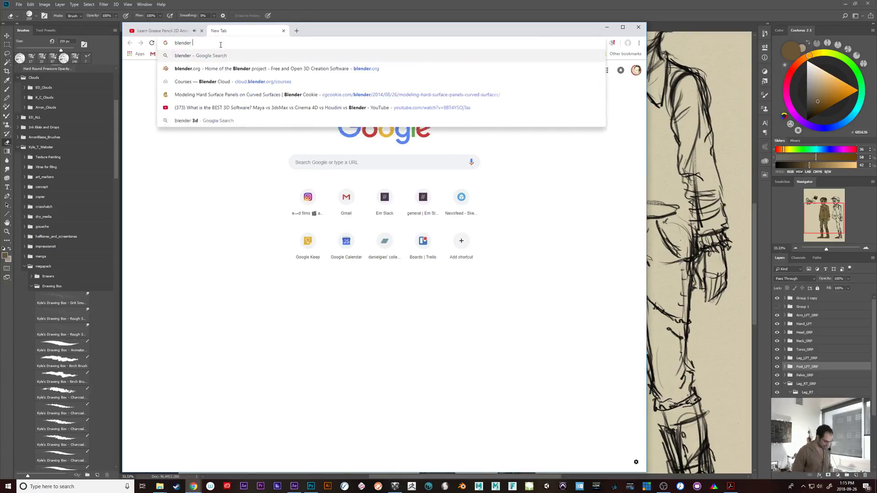
pyautogui.write('toon shaded animation')
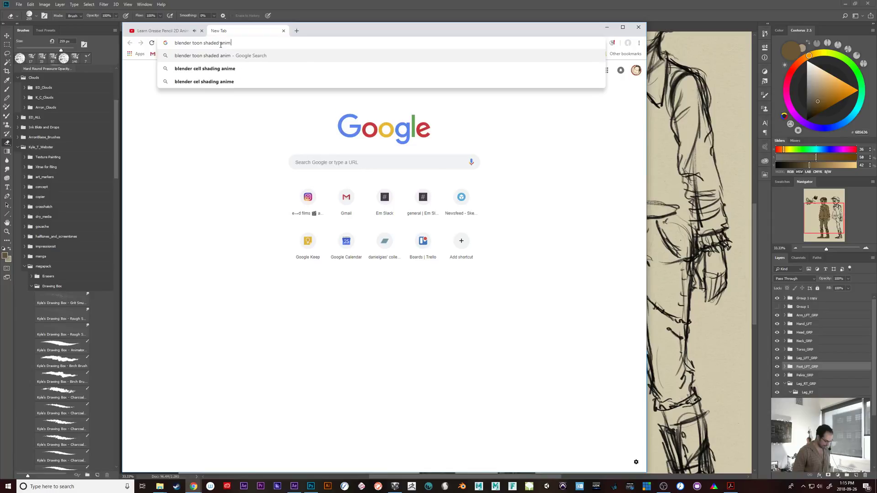
pyautogui.press('Return')
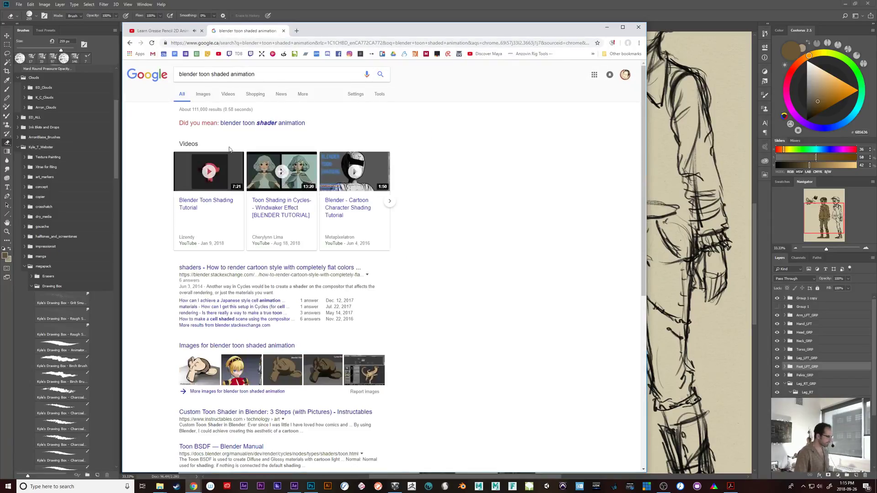
# - Open the YouTube video "Toon Shading in Cycles-- Windwaker Effect [BLENDER TUTORIAL]" and play it full screen
pyautogui.click(305, 165)
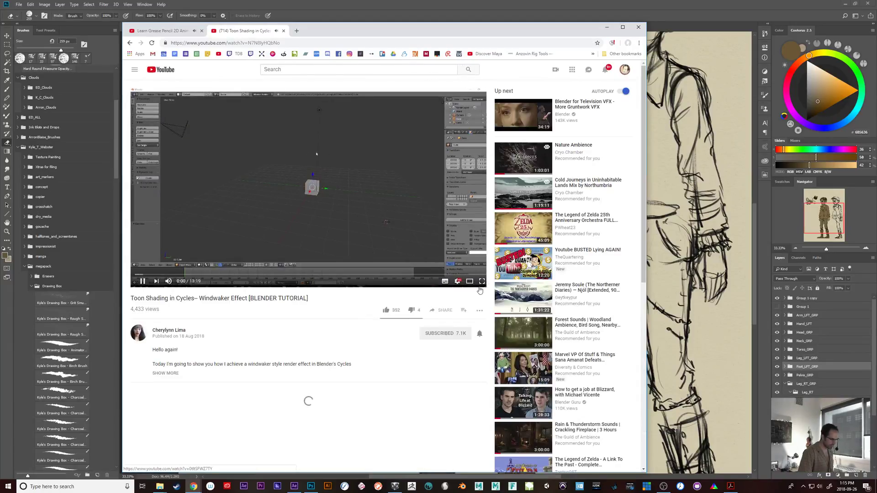
pyautogui.click(483, 285)
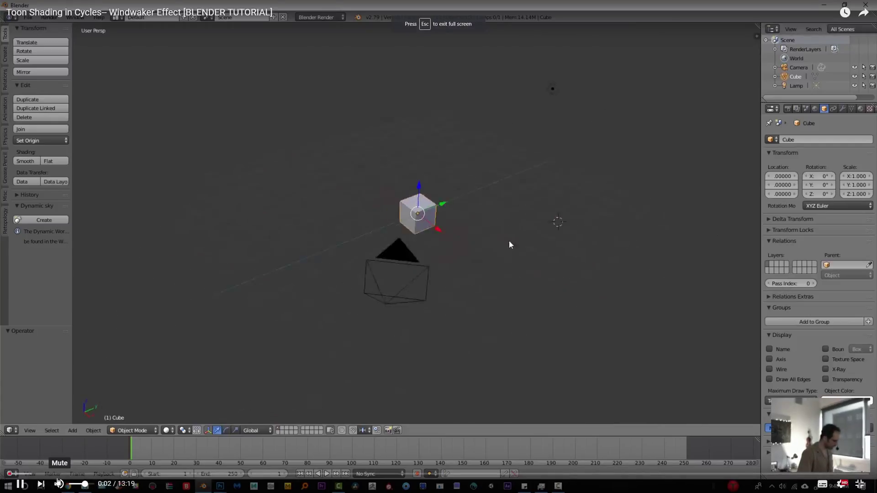
pyautogui.click(58, 475)
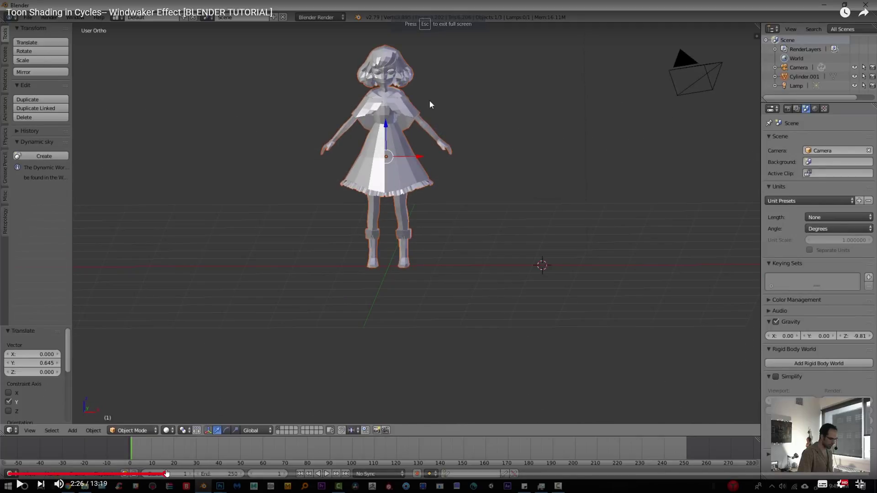
# - Skip through the toon shading tutorial to about 10:19 to examine the character's shading and lamp setup, and exit full screen
pyautogui.click(166, 474)
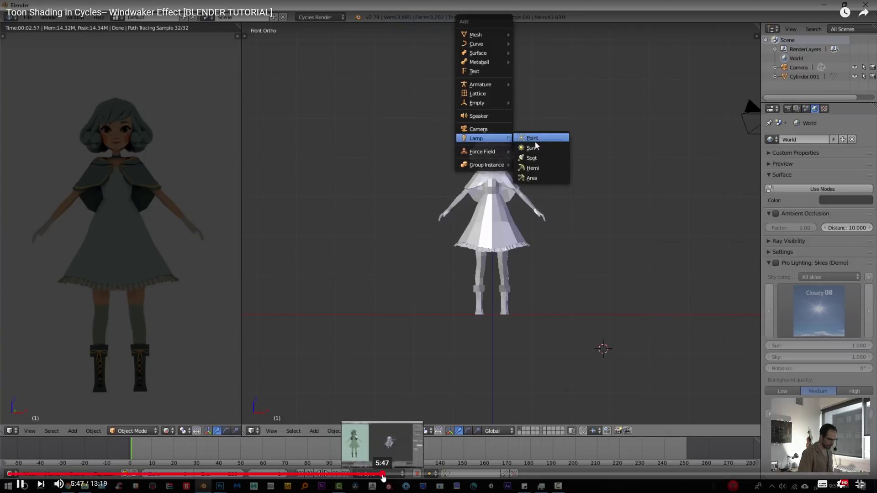
pyautogui.click(383, 474)
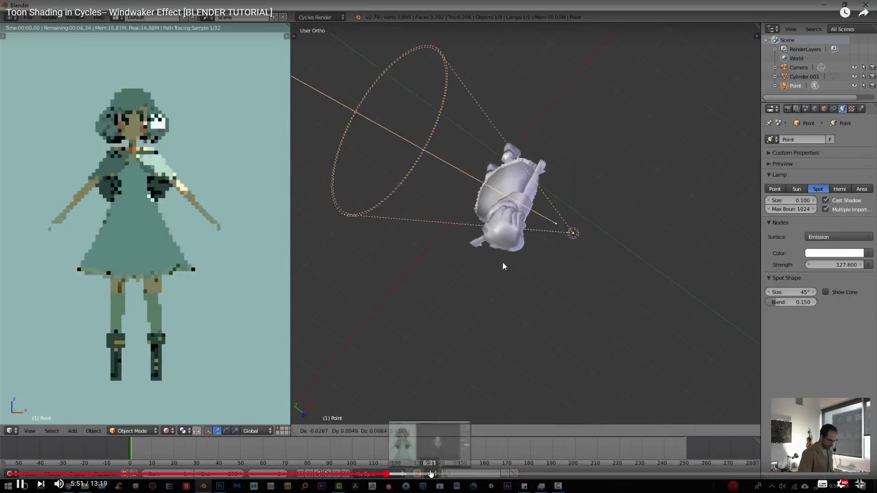
pyautogui.click(430, 474)
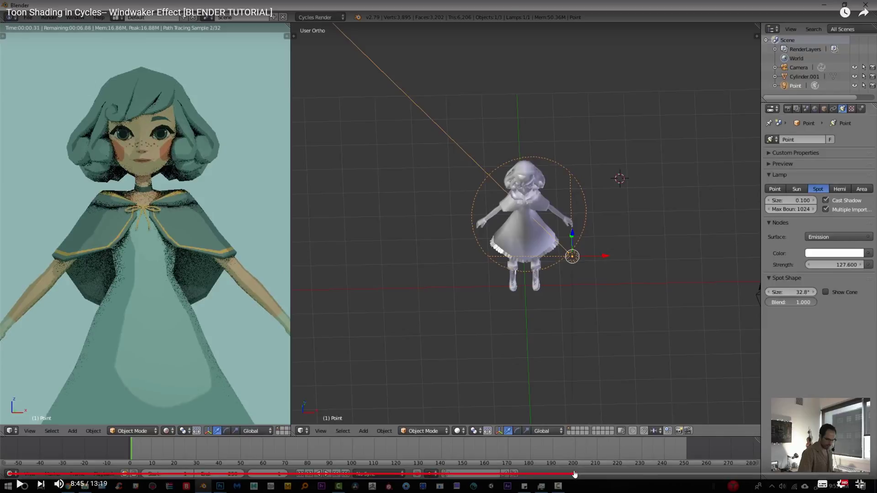
pyautogui.click(574, 475)
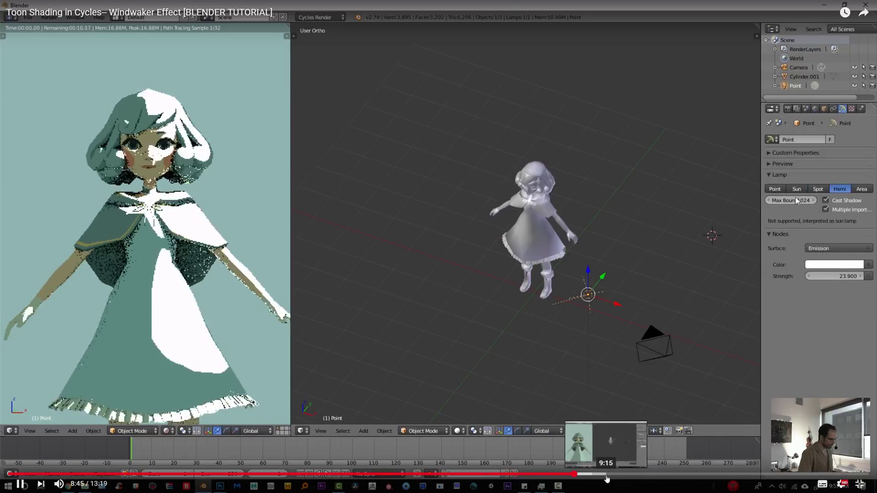
pyautogui.click(633, 475)
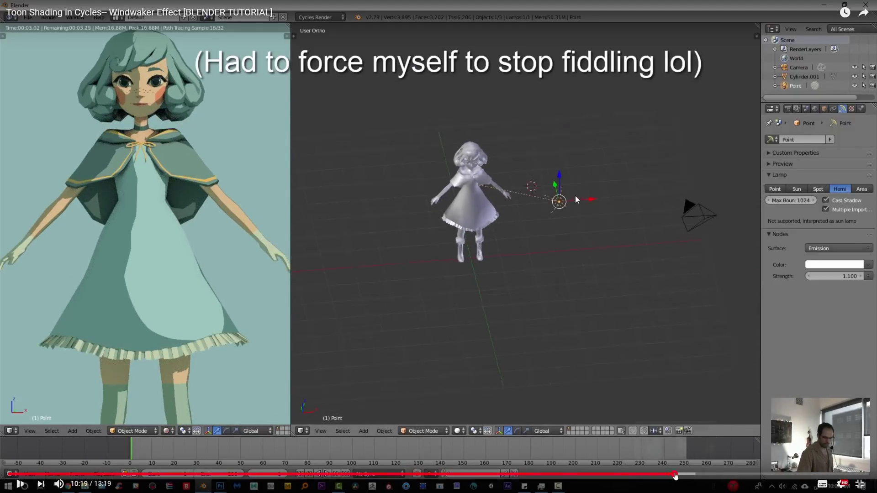
pyautogui.click(675, 475)
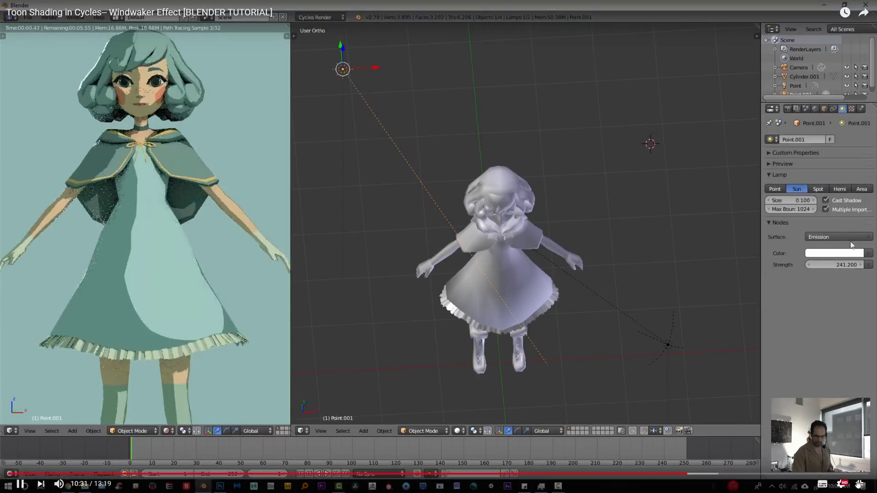
pyautogui.press('Escape')
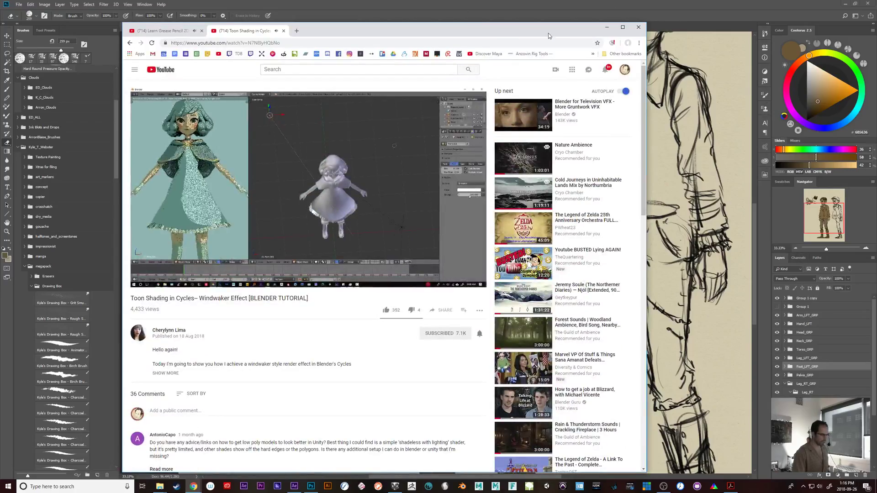
# - Go to Sketchfab's Art & Abstract models and open the Water Fish 3D model
pyautogui.click(592, 54)
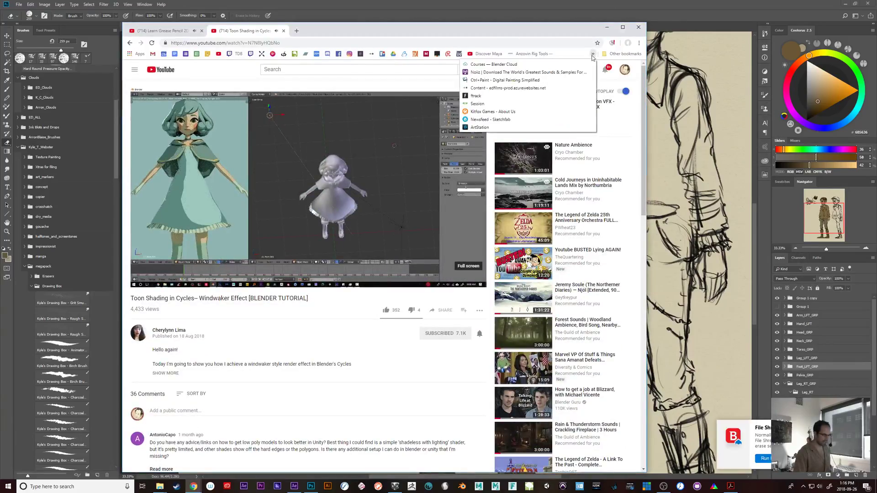
pyautogui.click(523, 123)
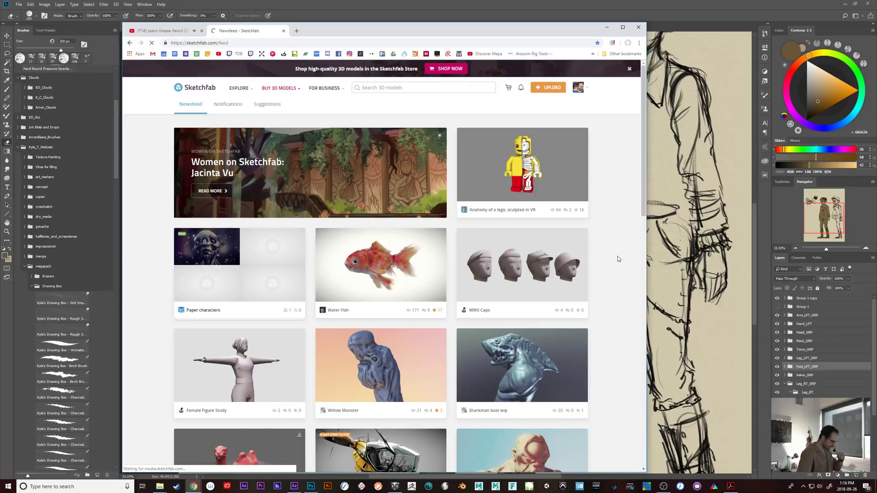
pyautogui.moveTo(239, 88)
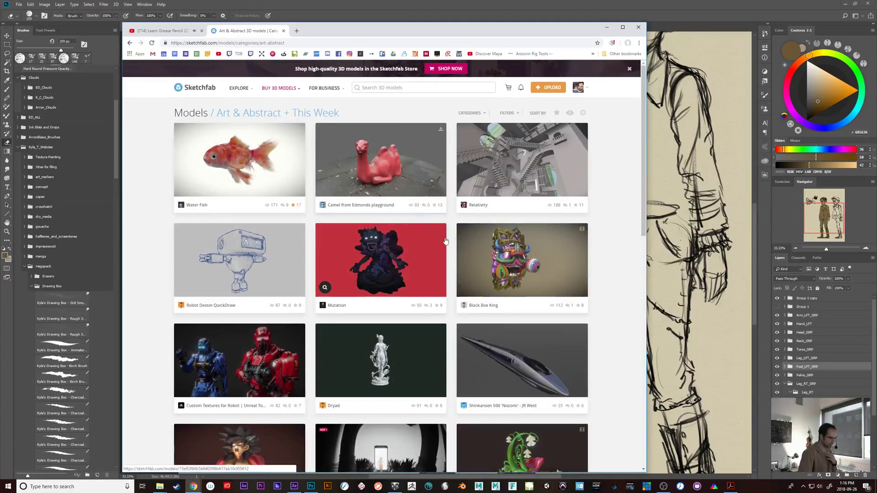
pyautogui.click(280, 164)
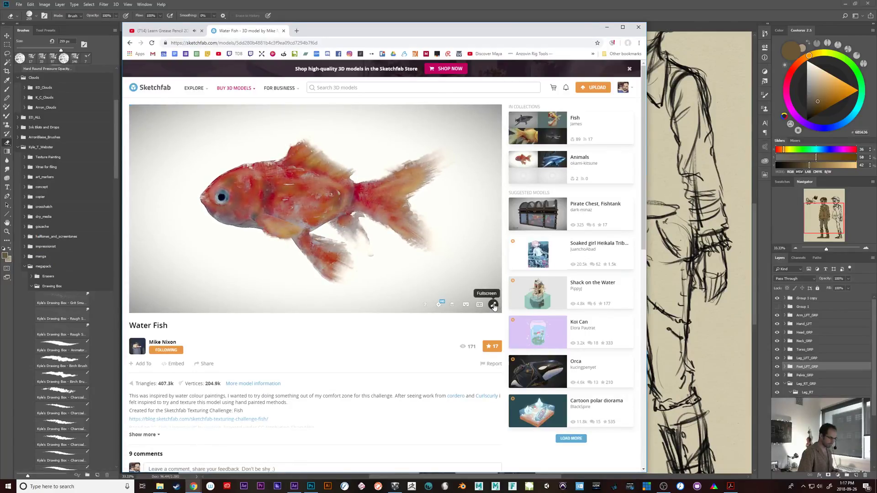
# - Show the Water Fish model full screen and orbit it to examine its painted texture from the other side
pyautogui.click(494, 304)
pyautogui.moveTo(599, 389); pyautogui.dragTo(494, 378)
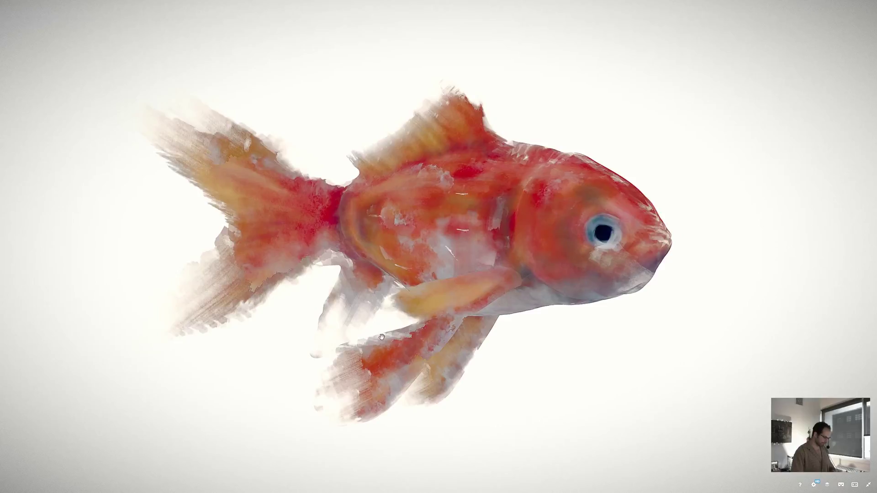
pyautogui.moveTo(382, 337); pyautogui.dragTo(427, 336)
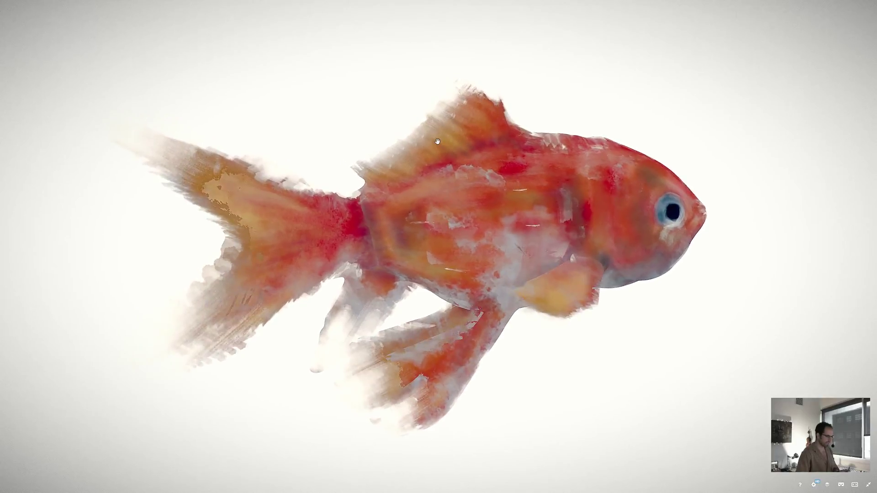
# - Open the Model Inspector, display the fish as Wireframe, and orbit it to examine the mesh
pyautogui.click(827, 485)
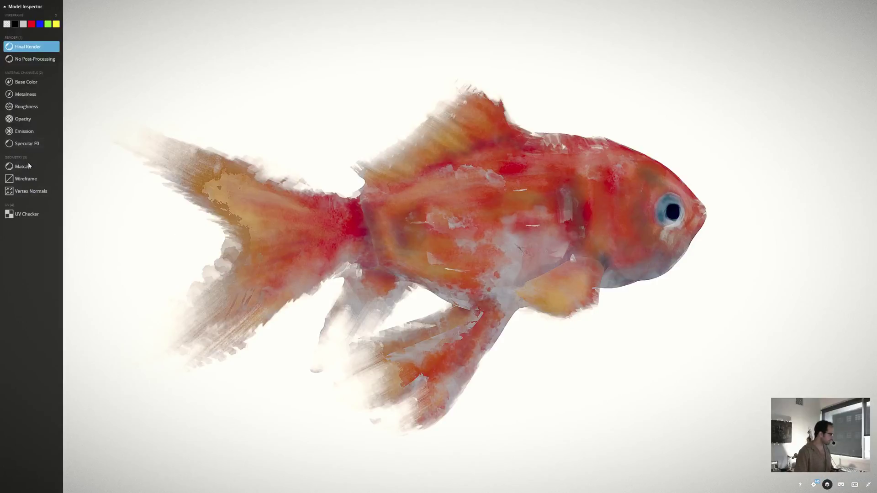
pyautogui.click(27, 179)
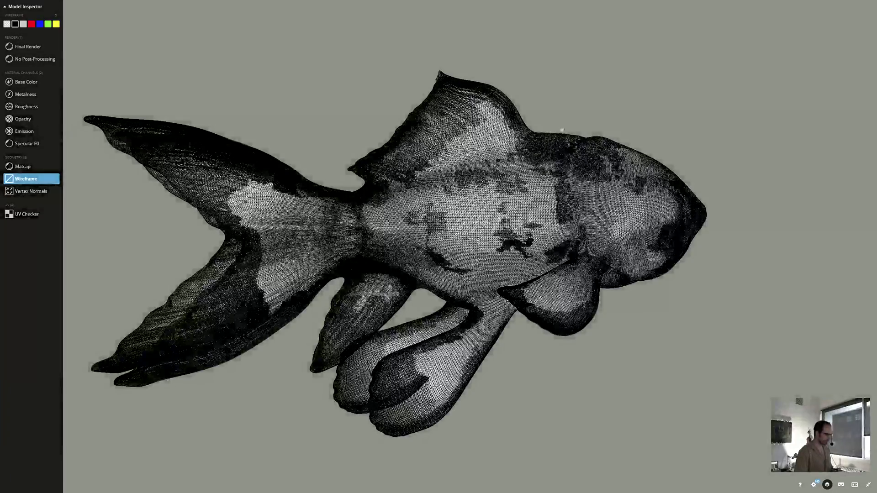
pyautogui.moveTo(591, 84); pyautogui.dragTo(642, 84)
pyautogui.moveTo(662, 86); pyautogui.dragTo(582, 86)
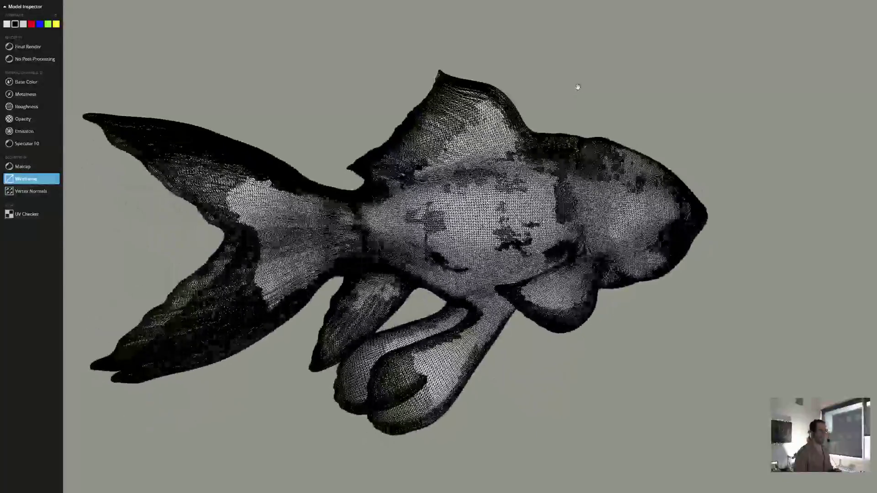
pyautogui.moveTo(526, 88); pyautogui.dragTo(548, 82)
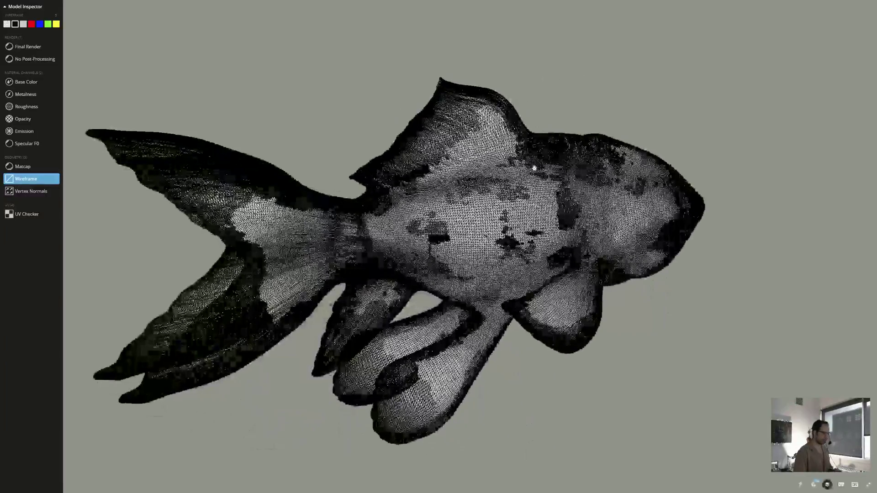
# - Display the fish with the Matcap view and orbit it to examine the sculpted scales and fins
pyautogui.click(23, 169)
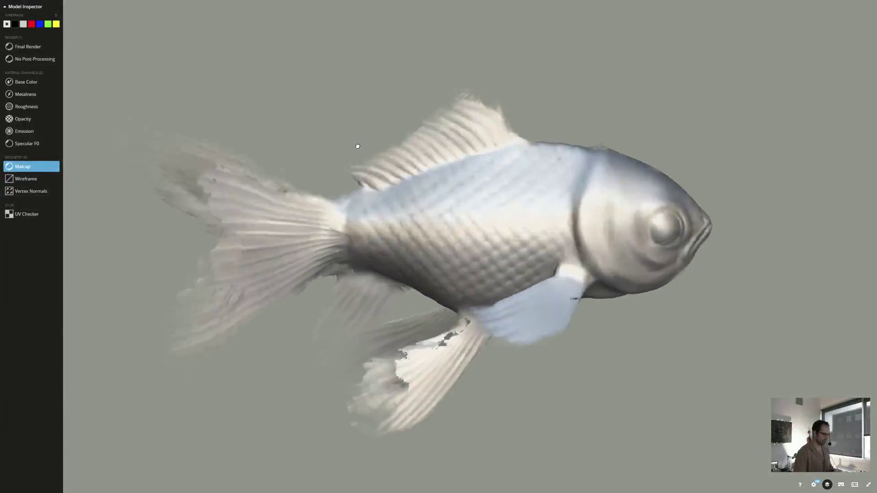
pyautogui.moveTo(374, 136); pyautogui.dragTo(410, 205)
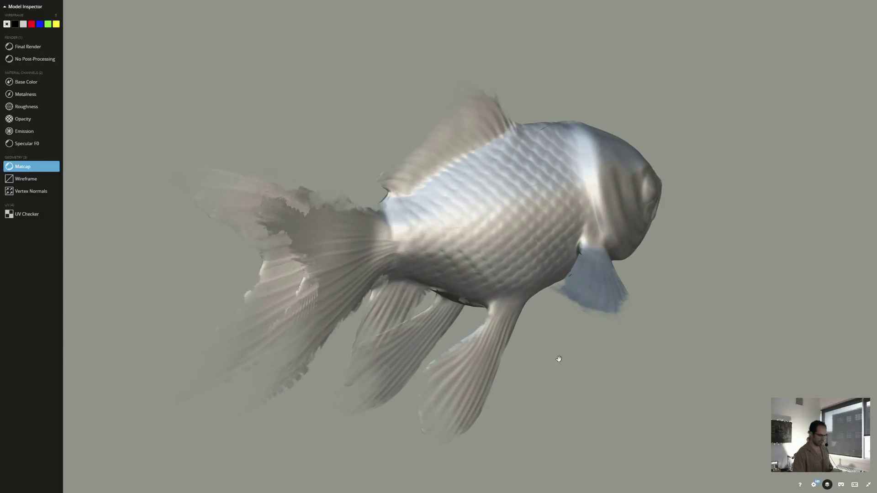
pyautogui.moveTo(559, 359); pyautogui.dragTo(604, 347)
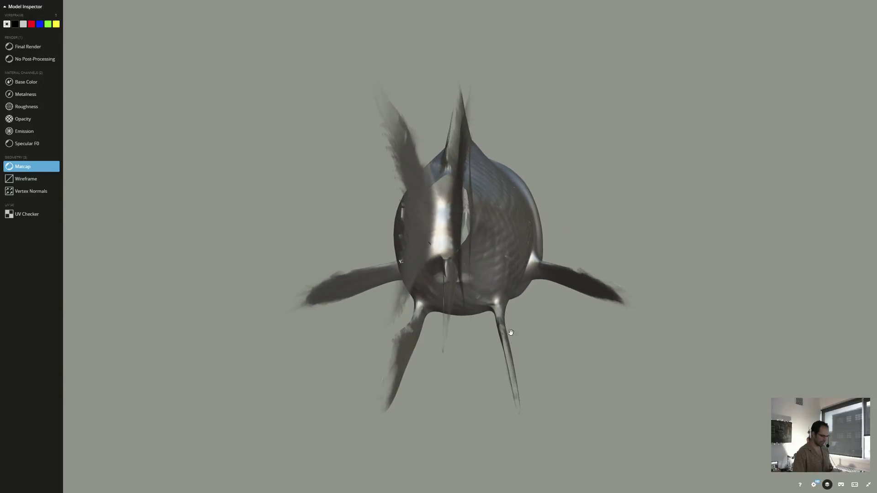
# - Orbit the Matcap-shaded Water Fish to a side view and leave the full-screen display
pyautogui.moveTo(547, 293); pyautogui.dragTo(578, 359)
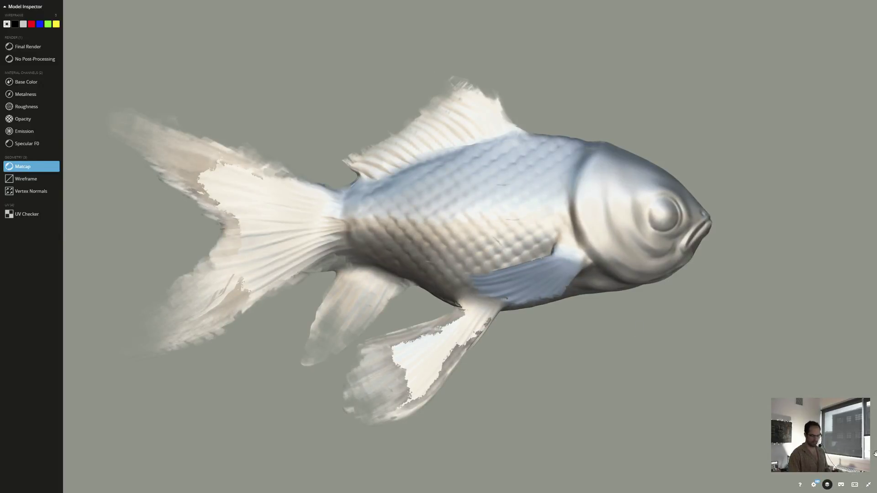
pyautogui.click(869, 486)
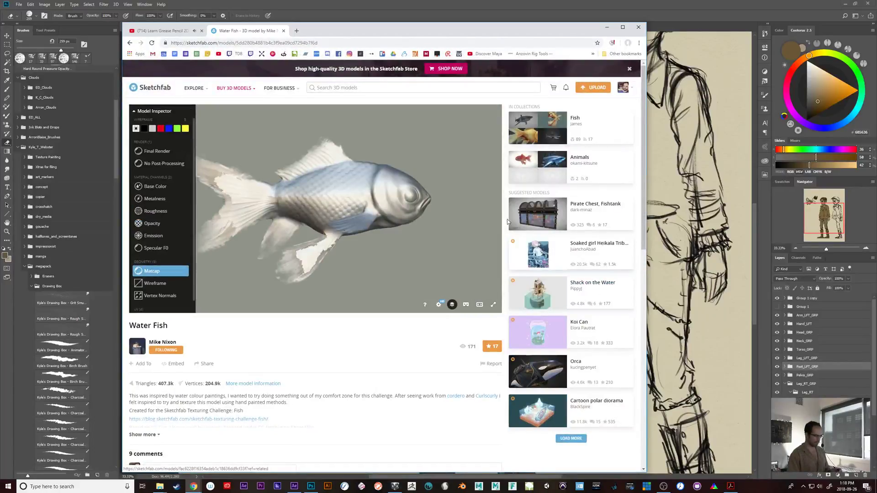
pyautogui.moveTo(643, 179)
pyautogui.mouseDown()
pyautogui.moveTo(644, 223)
pyautogui.moveTo(632, 161)
pyautogui.mouseUp()
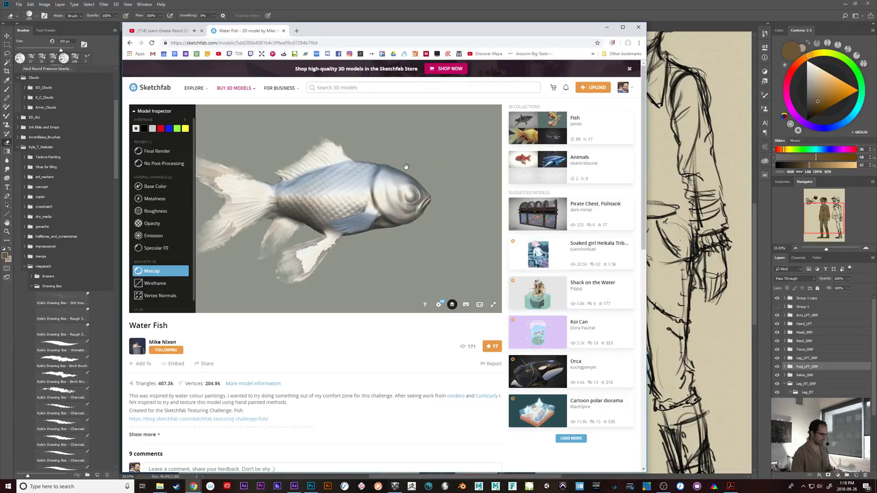
# - Open the Quill - Samurai model from the store's Art & Abstract category and examine it full screen
pyautogui.moveTo(228, 86)
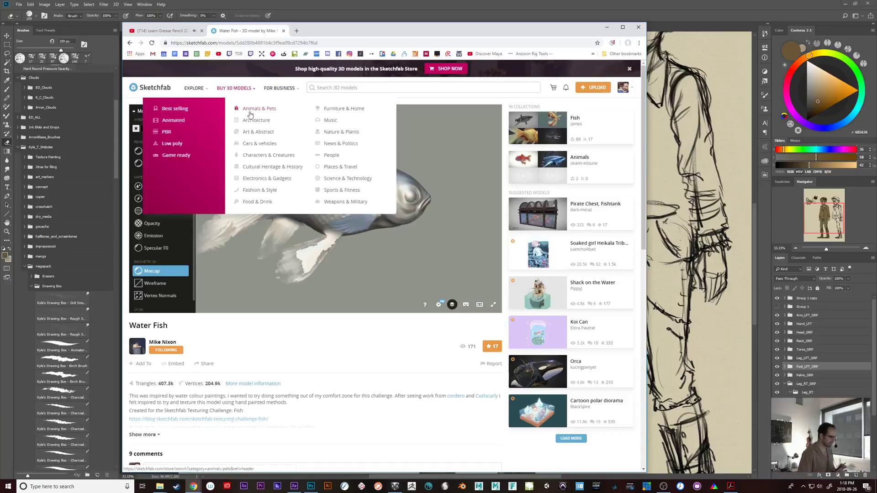
pyautogui.click(253, 133)
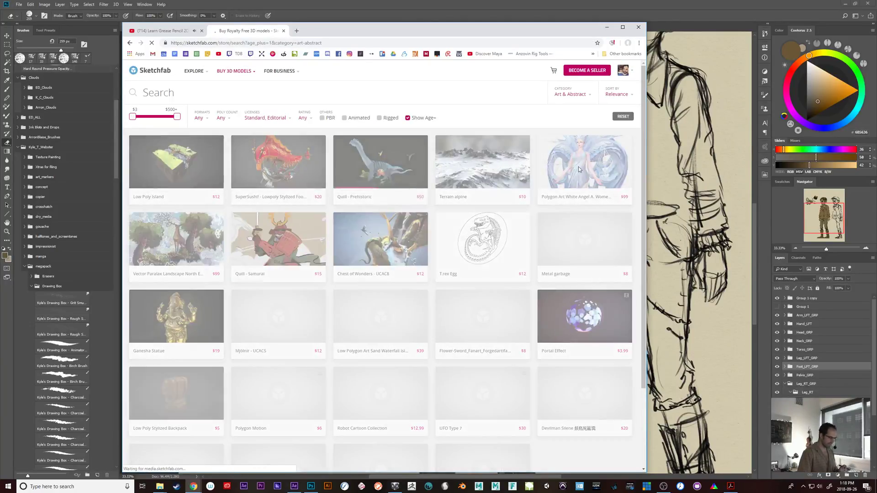
pyautogui.click(291, 233)
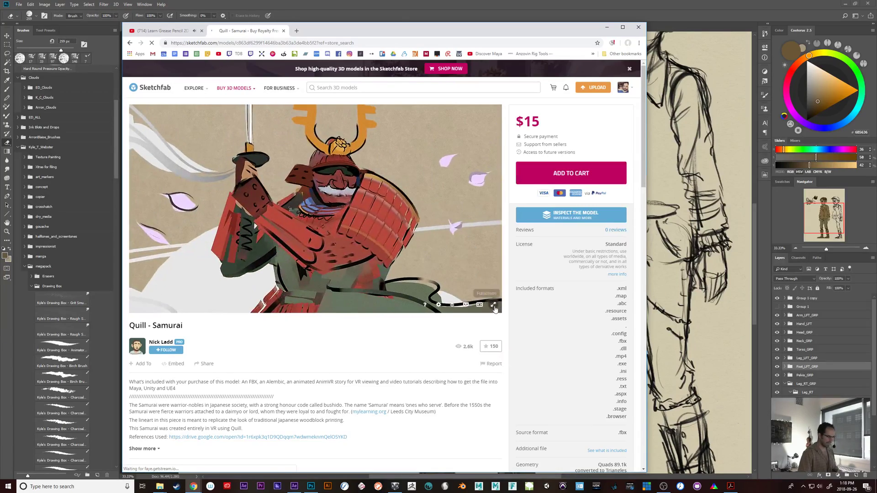
pyautogui.click(496, 308)
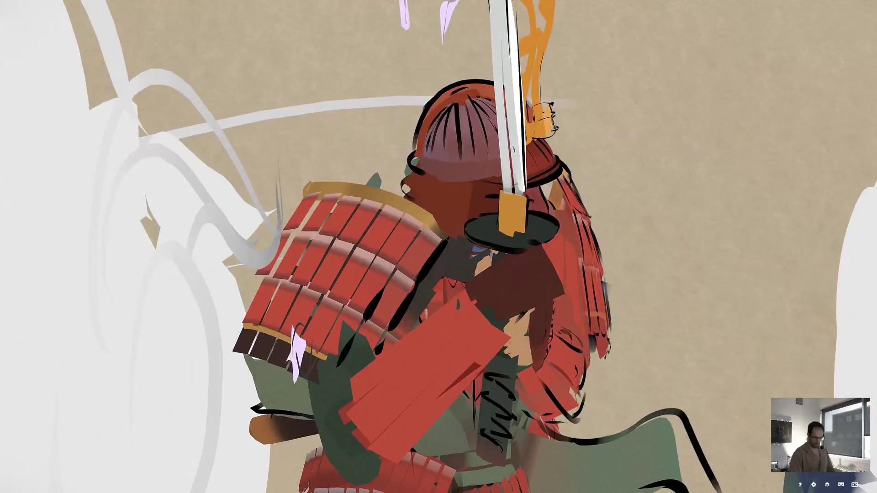
pyautogui.click(868, 485)
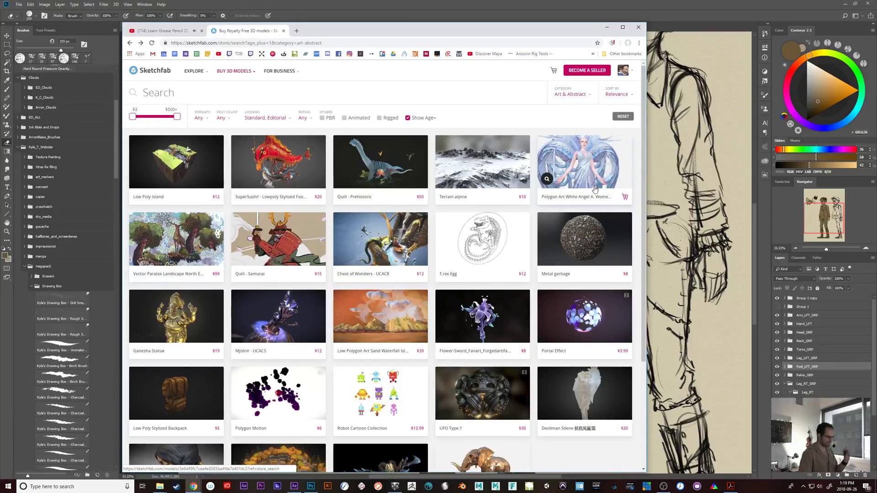
# - Look at the Vector Paralax Landscape North Europe Scene, and browse further models in the Art & Abstract store listing
pyautogui.click(199, 248)
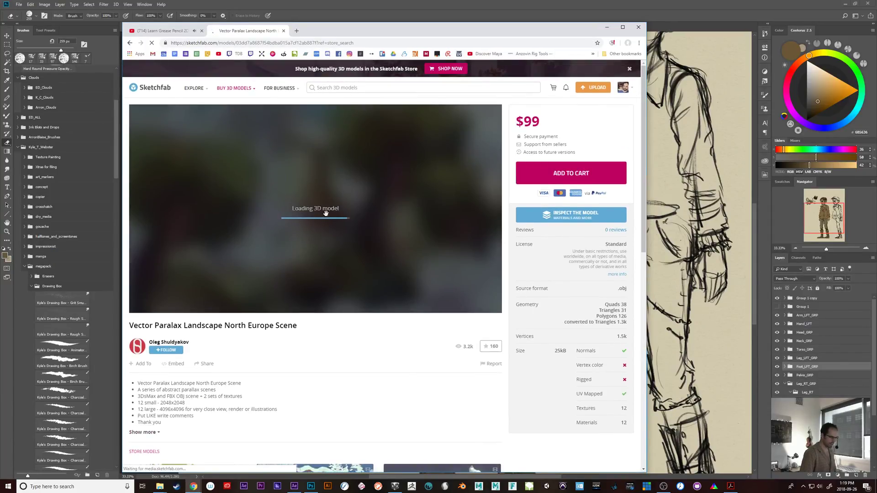
pyautogui.click(129, 42)
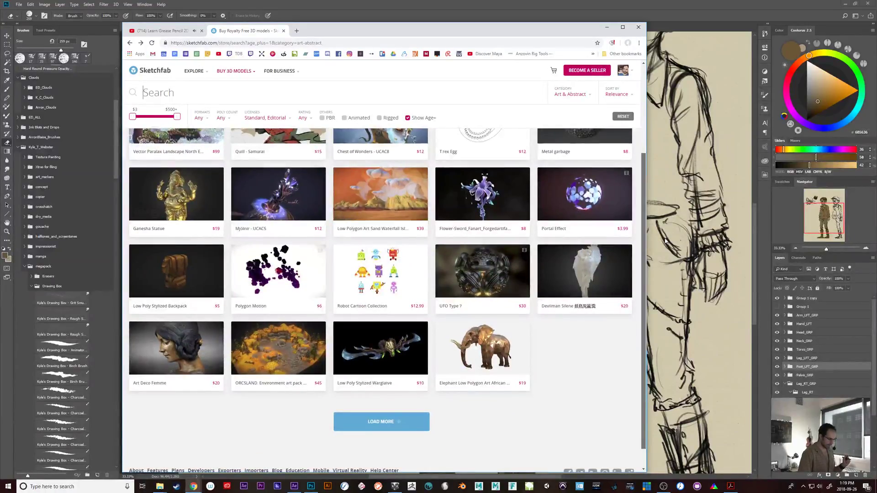
pyautogui.click(392, 419)
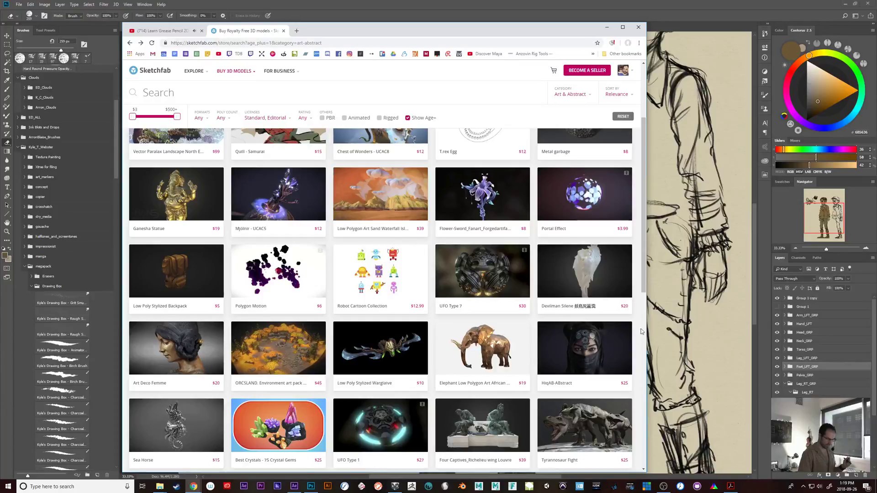
pyautogui.scroll(-4, 644, 284)
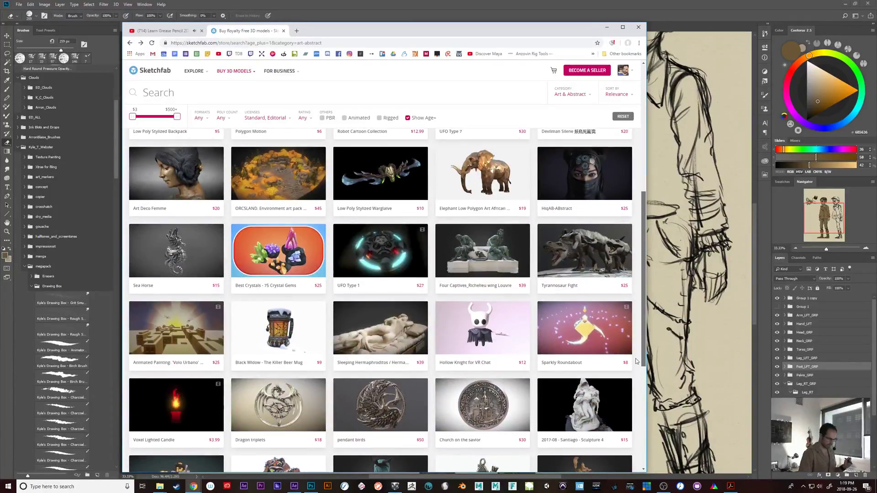
pyautogui.scroll(-3, 636, 361)
pyautogui.moveTo(652, 423); pyautogui.dragTo(641, 201)
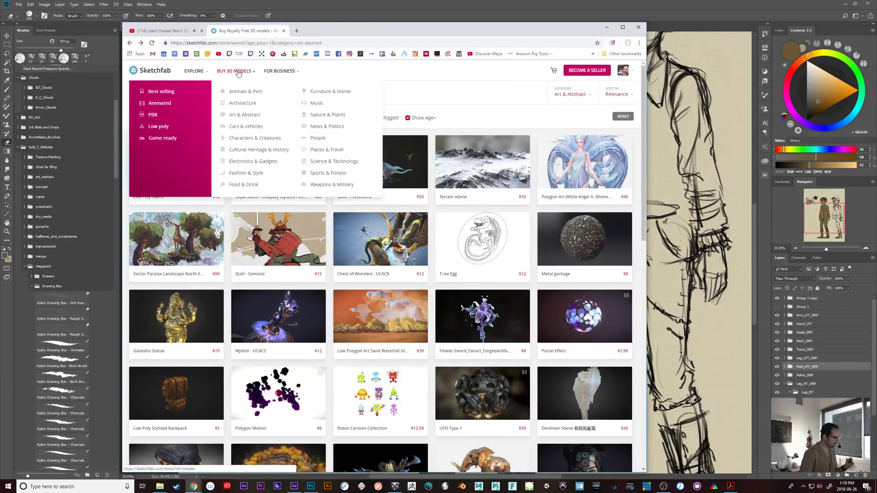
# - Go to the account's liked models and open the Watercolor bird model
pyautogui.moveTo(622, 70)
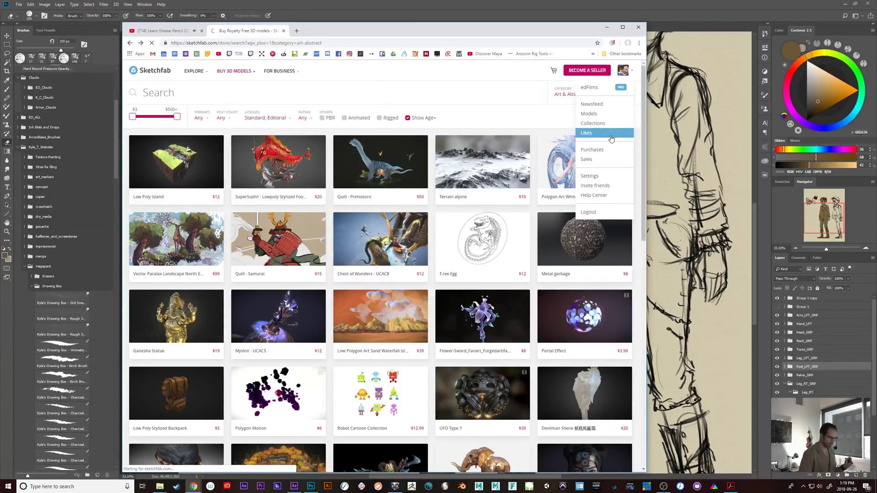
pyautogui.click(611, 133)
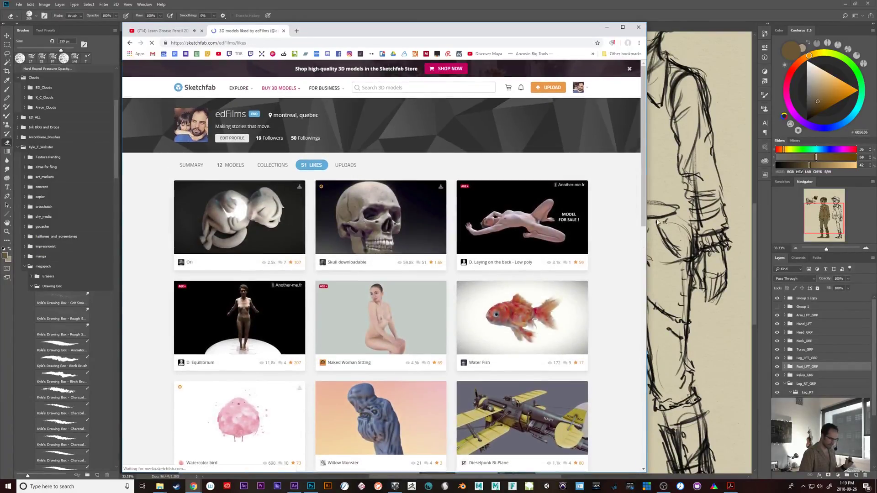
pyautogui.moveTo(644, 224)
pyautogui.mouseDown()
pyautogui.moveTo(673, 415)
pyautogui.moveTo(658, 320)
pyautogui.mouseUp()
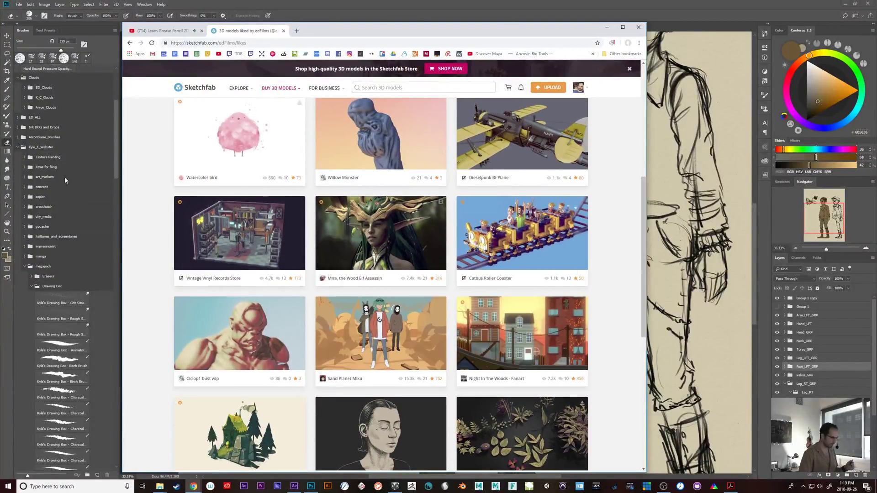
pyautogui.click(218, 165)
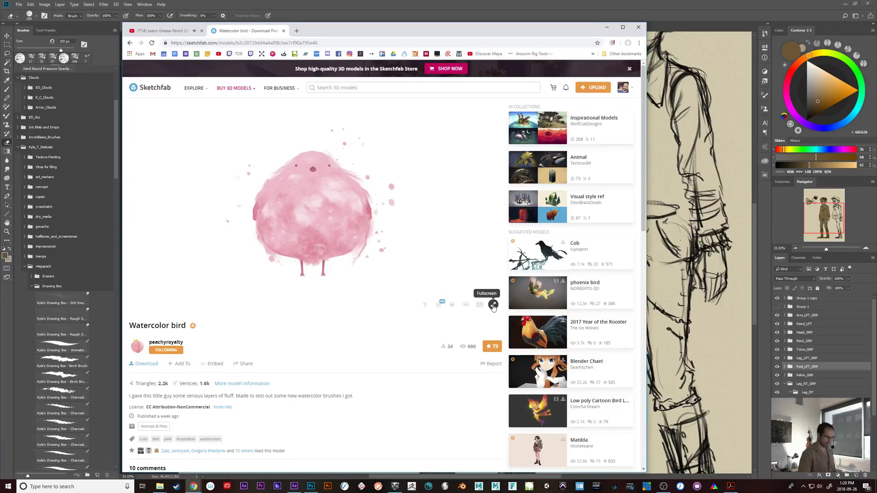
# - Show the Watercolor bird full screen and orbit it as Wireframe through the Model Inspector to examine its mesh
pyautogui.click(493, 305)
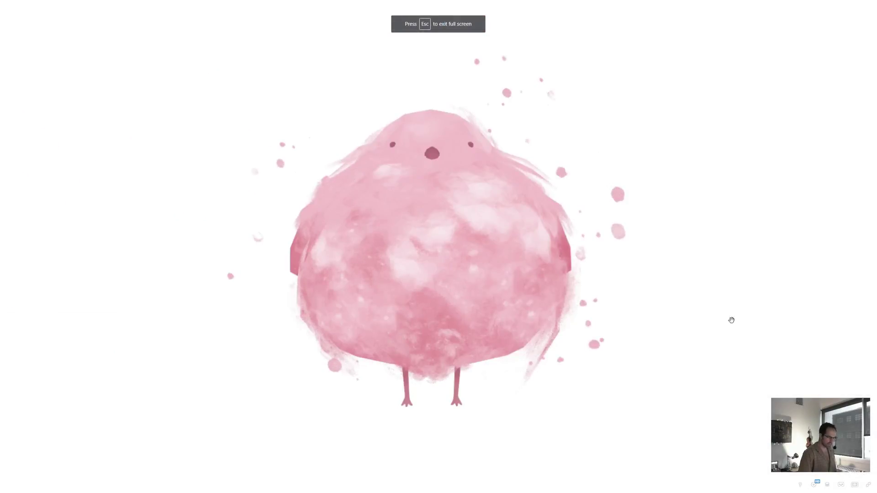
pyautogui.moveTo(492, 413); pyautogui.dragTo(413, 256)
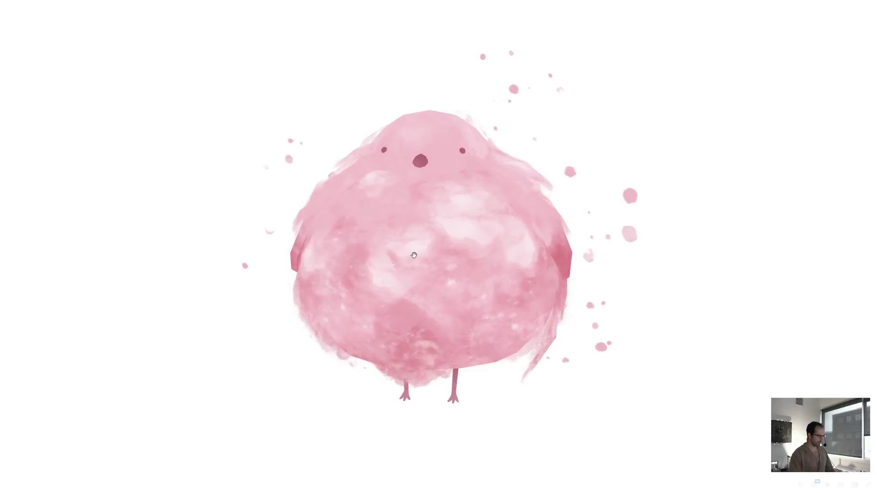
pyautogui.click(827, 486)
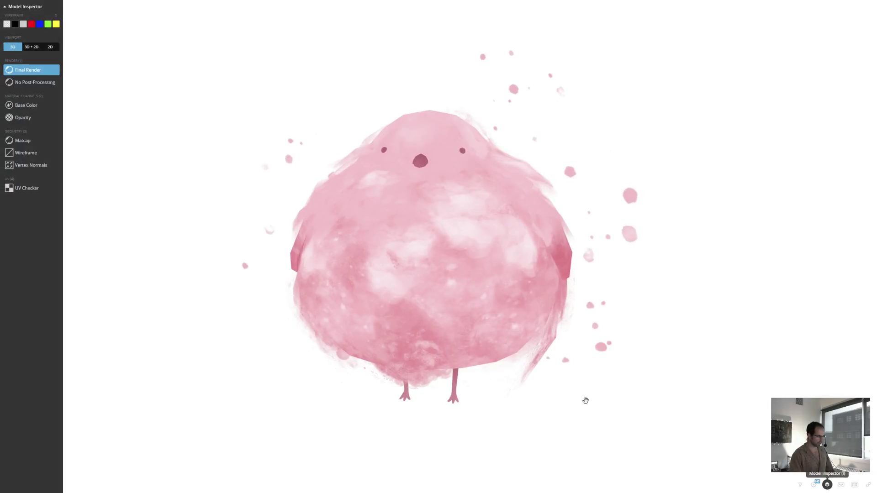
pyautogui.click(28, 158)
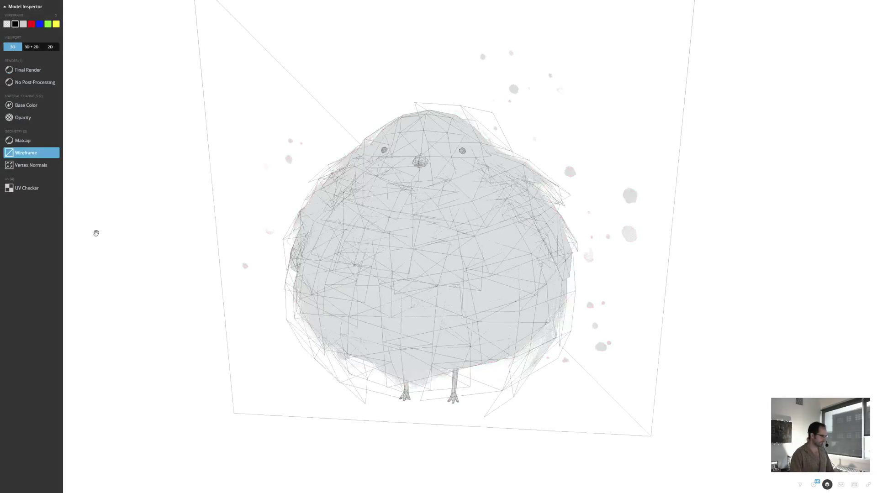
pyautogui.moveTo(94, 231); pyautogui.dragTo(201, 302)
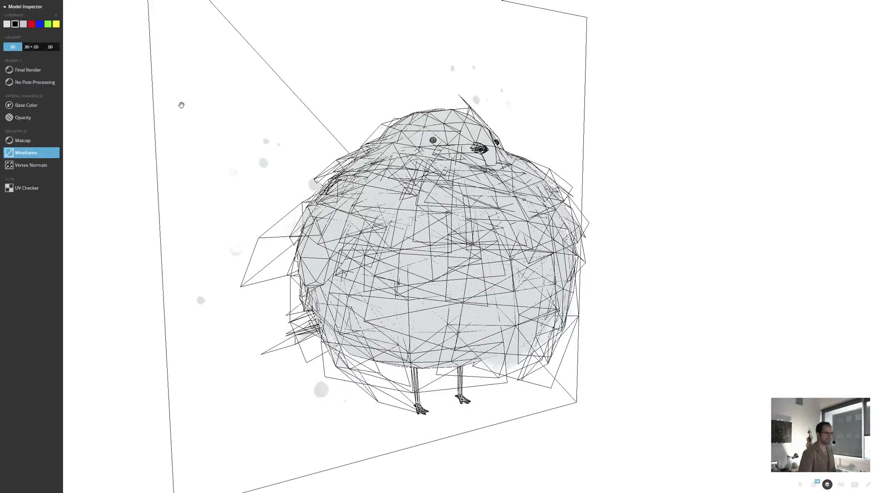
# - Orbit the bird in the Matcap, No Post-Processing and Final Render views to compare its shading, and leave full screen
pyautogui.click(27, 141)
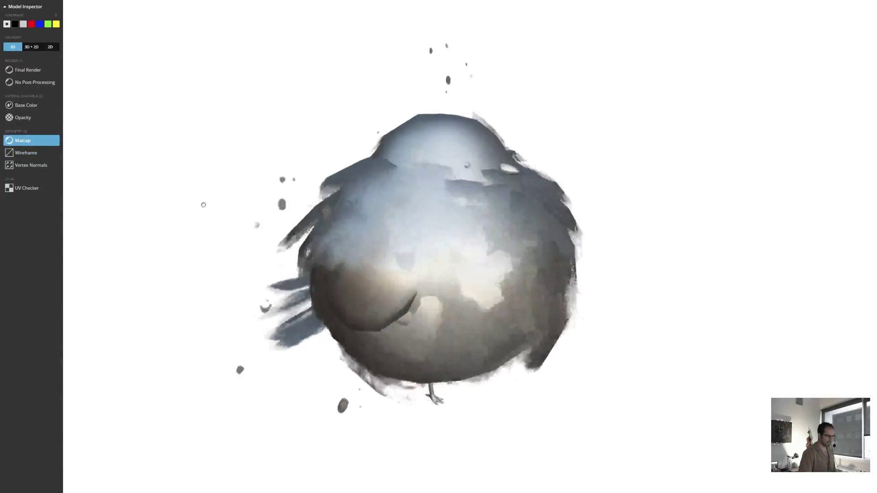
pyautogui.moveTo(204, 205)
pyautogui.mouseDown()
pyautogui.moveTo(129, 186)
pyautogui.moveTo(216, 208)
pyautogui.moveTo(4, 138)
pyautogui.mouseUp()
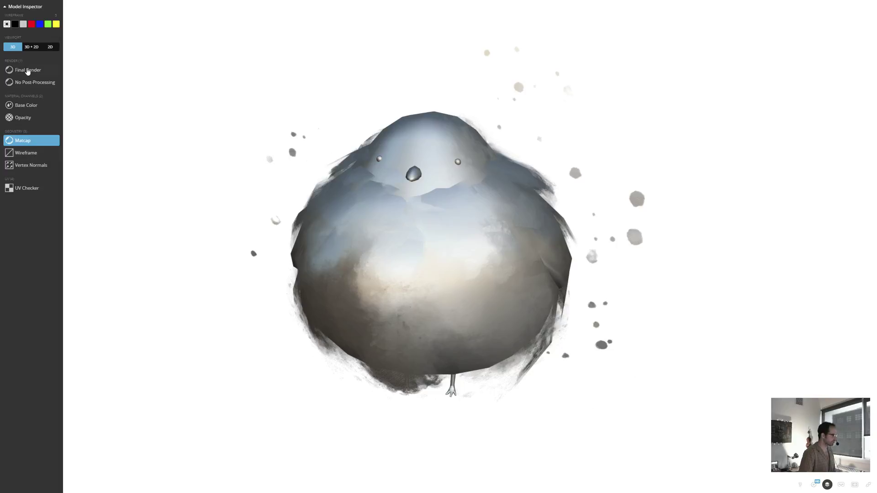
pyautogui.click(28, 71)
pyautogui.click(25, 84)
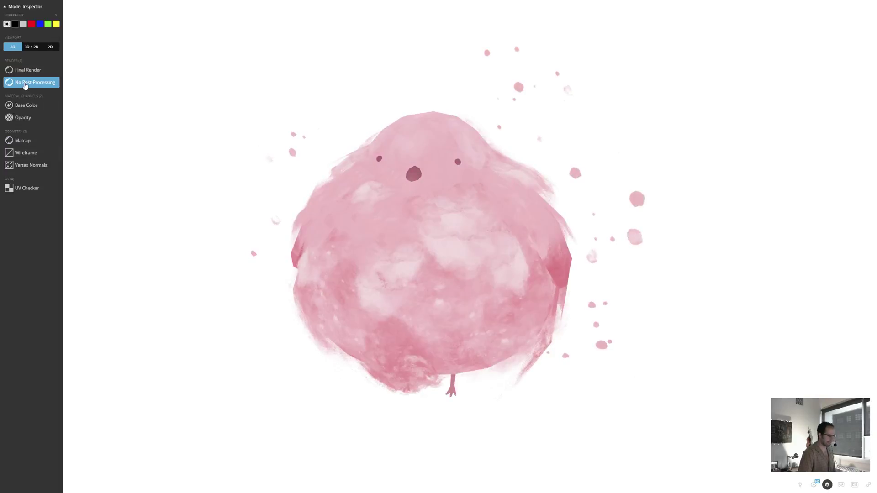
pyautogui.moveTo(135, 137); pyautogui.dragTo(190, 130)
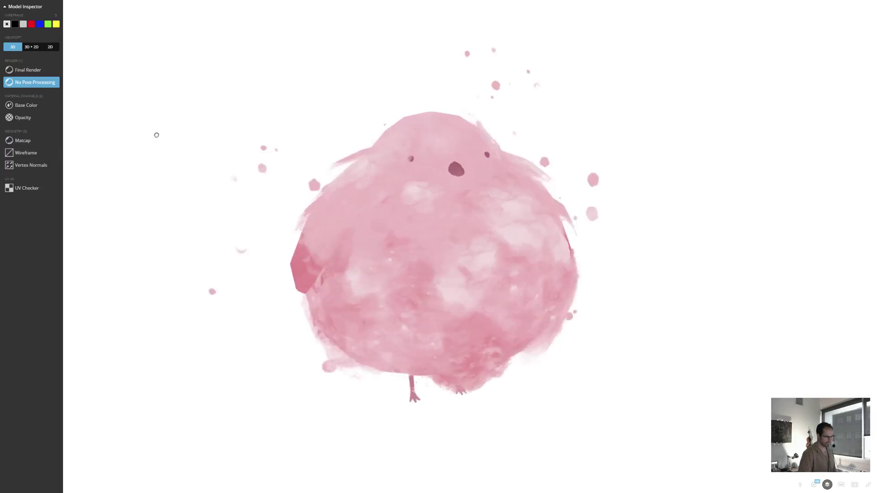
pyautogui.click(26, 72)
pyautogui.moveTo(125, 93)
pyautogui.mouseDown()
pyautogui.moveTo(167, 86)
pyautogui.moveTo(137, 87)
pyautogui.mouseUp()
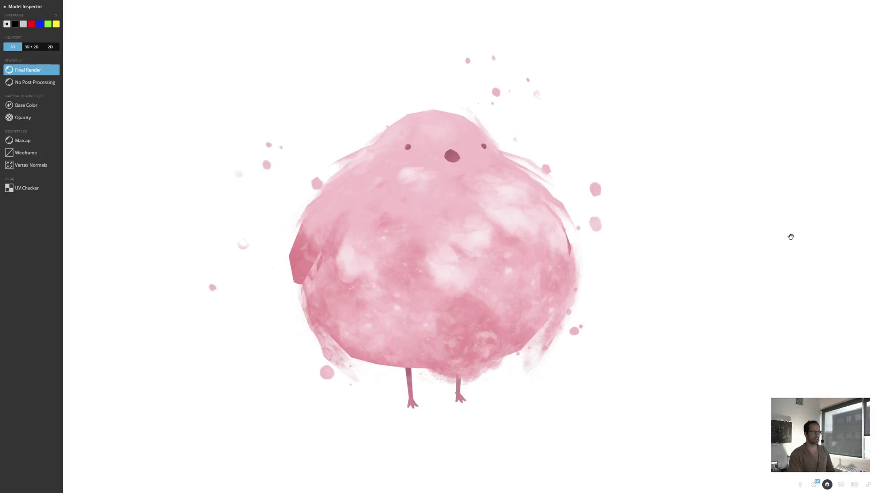
pyautogui.click(868, 485)
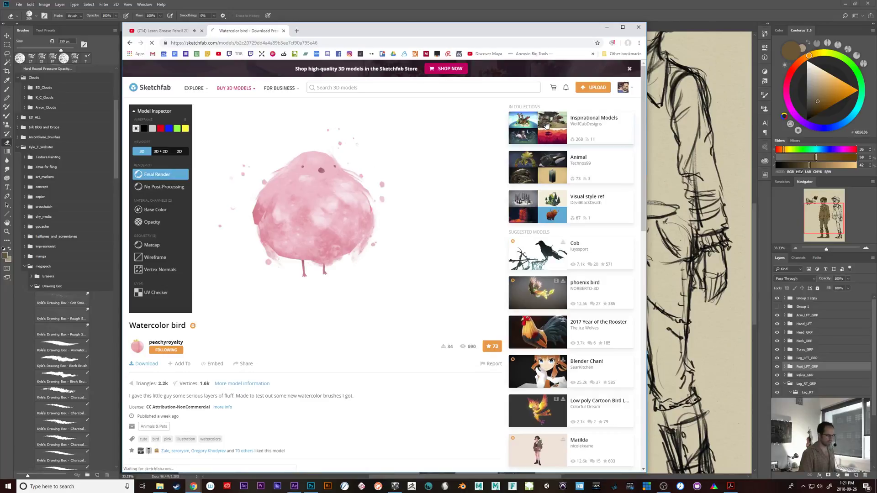
# - Open the Inspirational Models collection from the Watercolor bird page, and minimise the browser
pyautogui.click(547, 125)
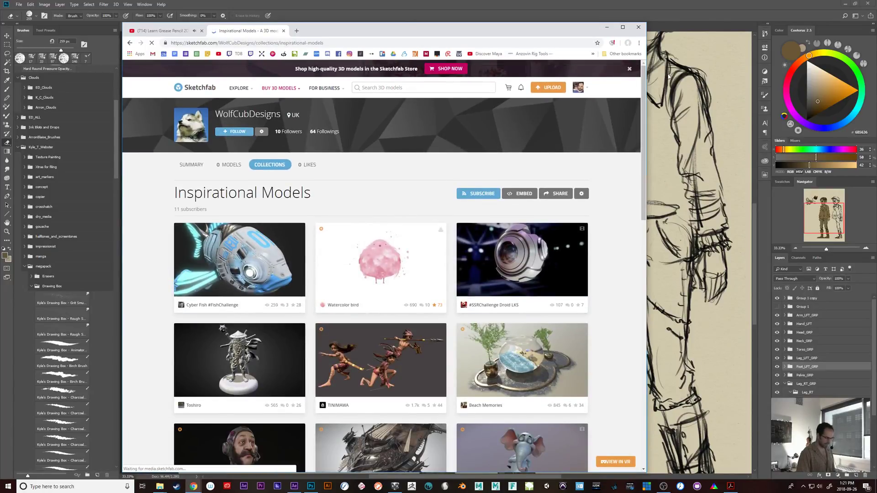
pyautogui.click(608, 27)
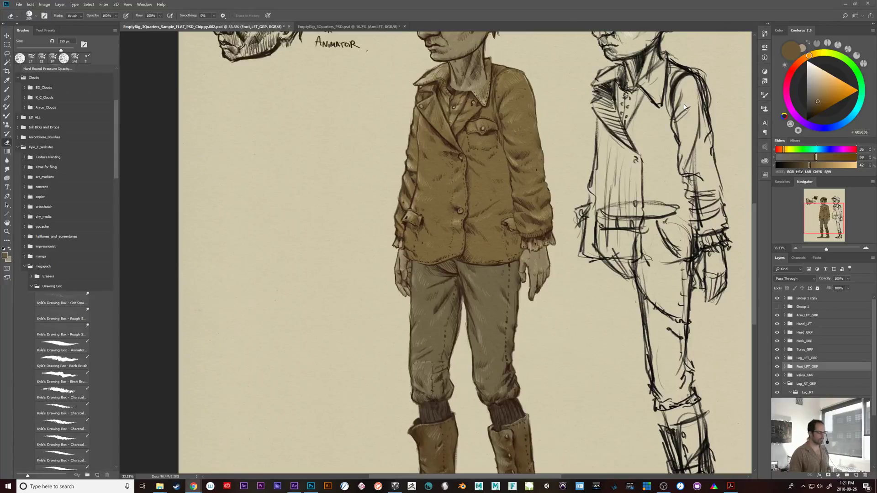
# - Switch to the After Effects rig and set the EmptyRig_3Quarters_Sample_FLAT_PSD composition's width to 8000 px
pyautogui.click(294, 486)
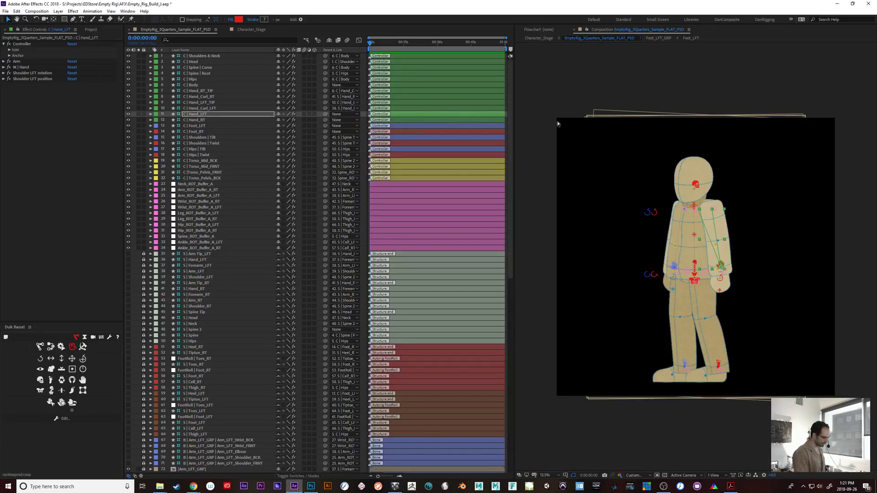
pyautogui.hotkey('ctrl', 'k')
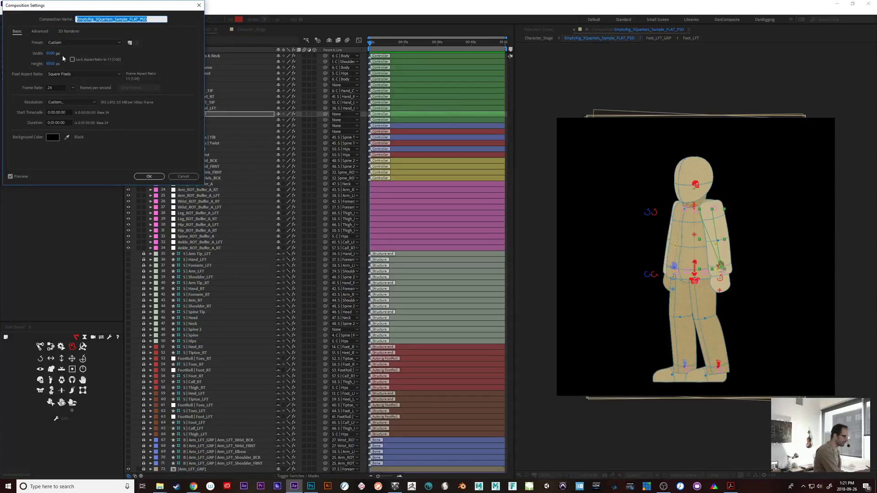
pyautogui.click(39, 32)
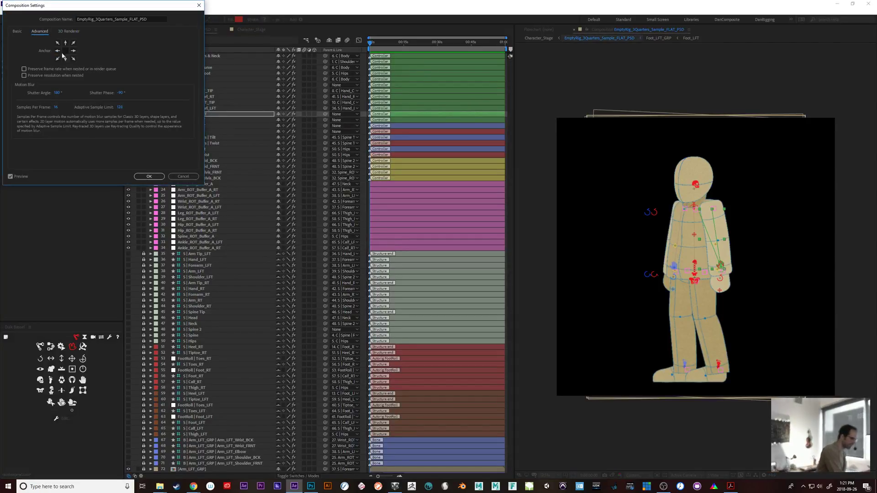
pyautogui.click(18, 31)
pyautogui.click(49, 53)
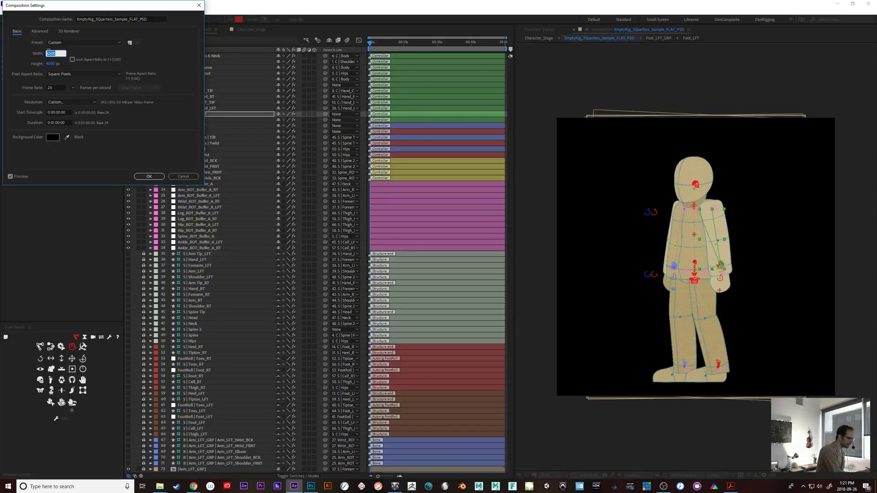
pyautogui.write('8000')
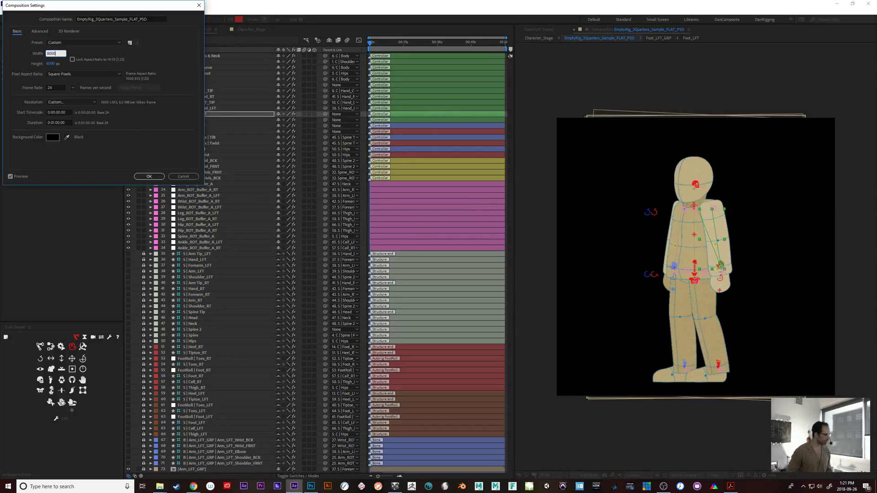
pyautogui.press('Return')
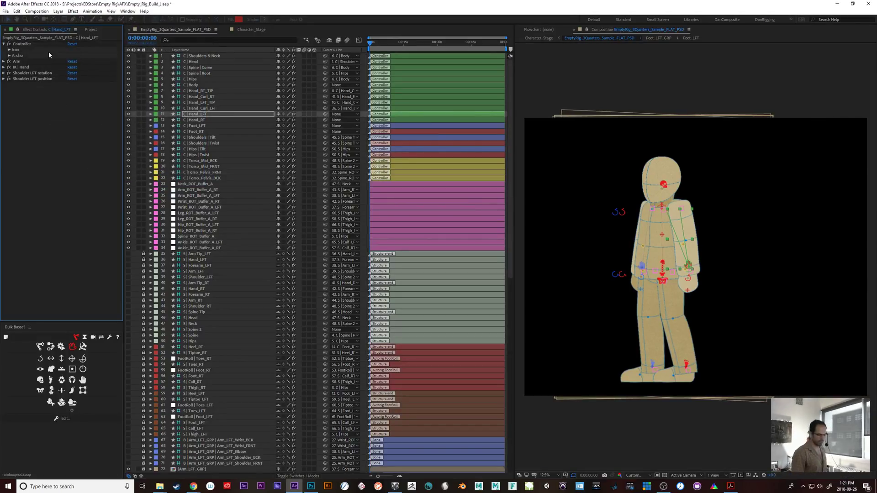
# - Try to move the character sideways with the C | Body controller, and undo the move
pyautogui.press(',')
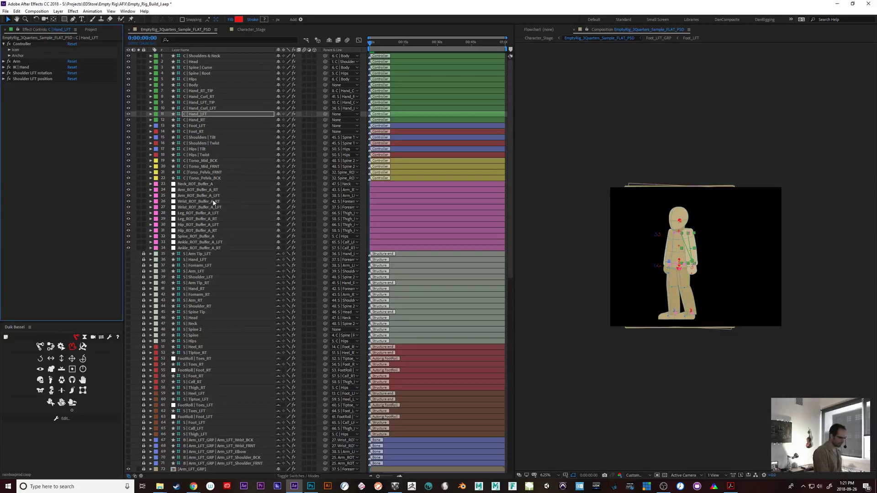
pyautogui.click(679, 263)
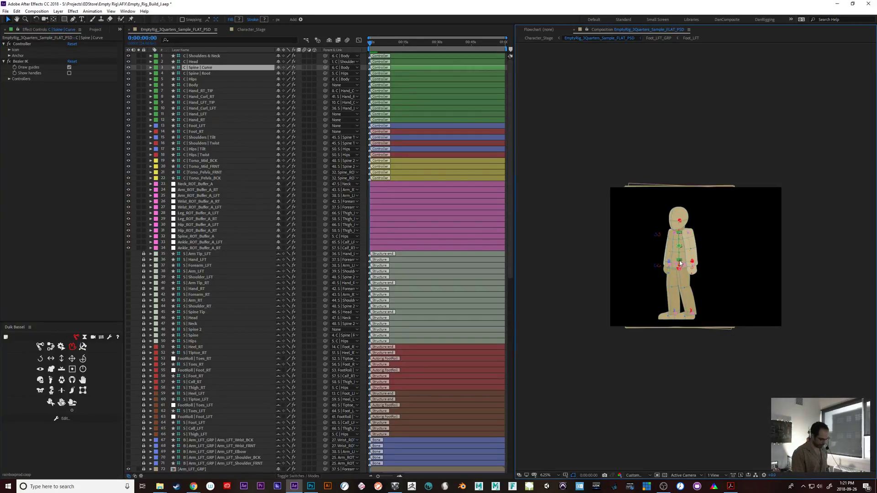
pyautogui.press('.')
pyautogui.click(662, 278)
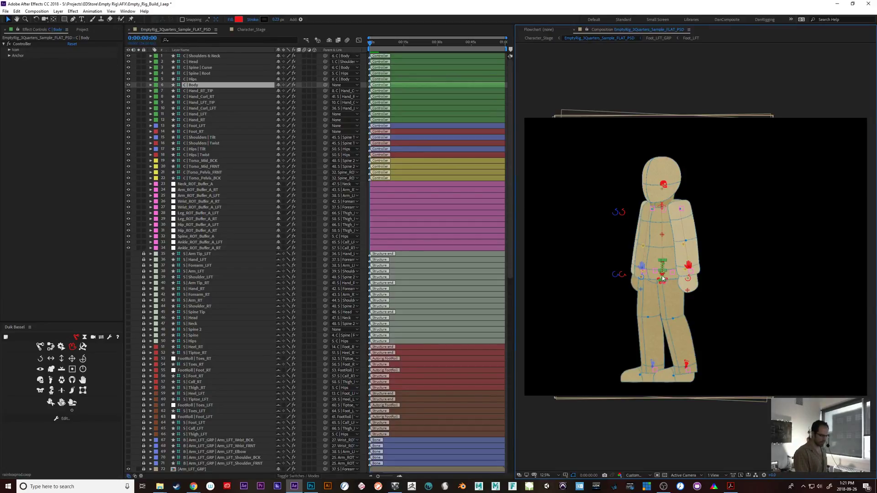
pyautogui.moveTo(663, 277); pyautogui.dragTo(711, 272)
pyautogui.hotkey('ctrl', 'z')
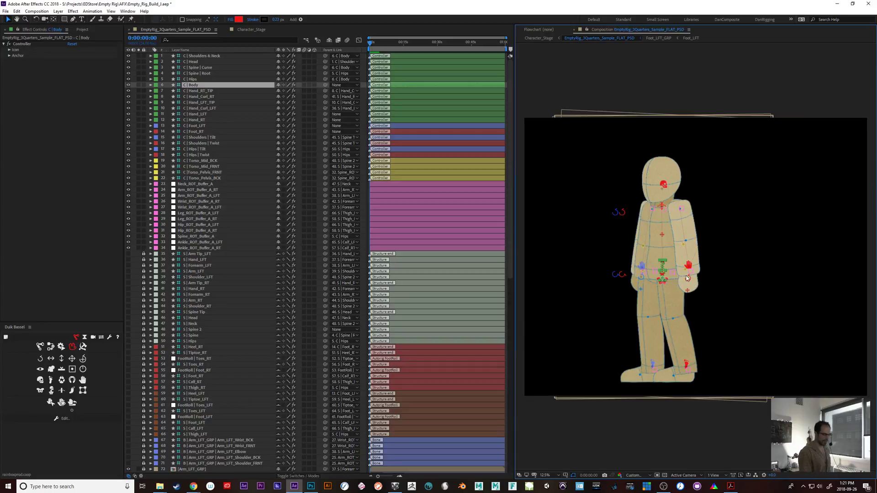
# - Try to shift all controllers from C | Shoulders & Neck to C | Torso_Pelvis_BCK sideways together, and deselect them
pyautogui.click(197, 56)
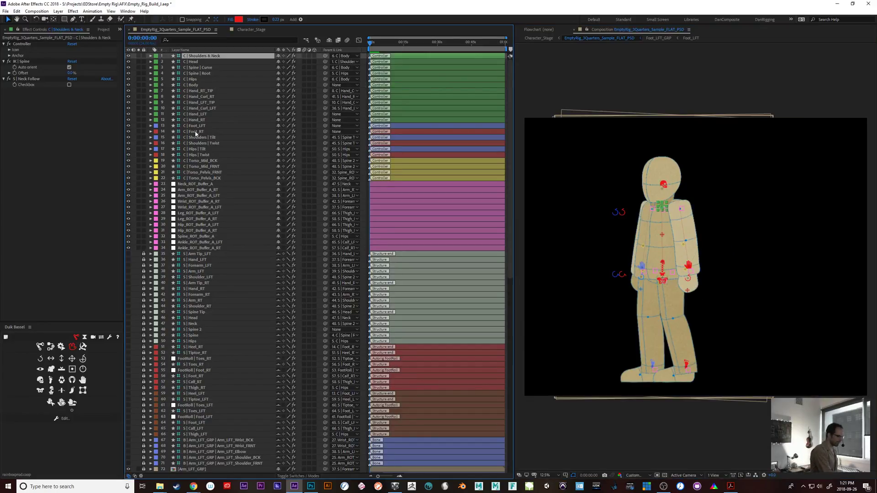
pyautogui.keyDown('shift'); pyautogui.click(204, 179); pyautogui.keyUp('shift')
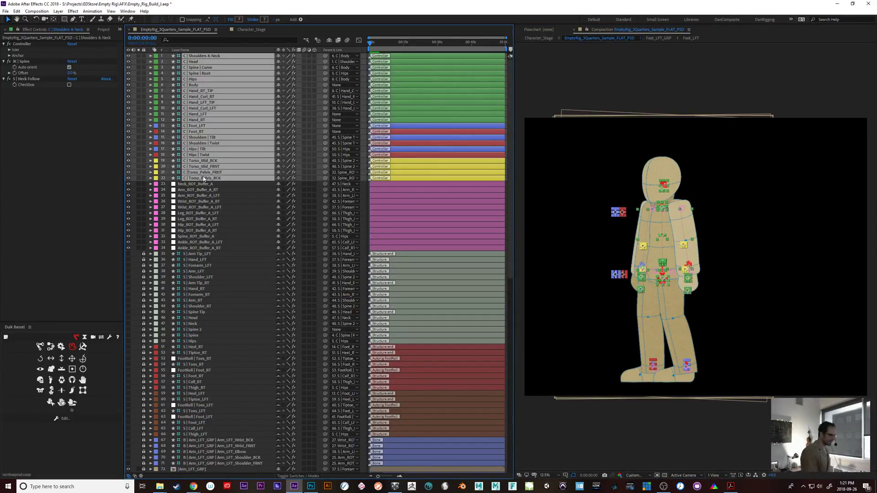
pyautogui.moveTo(661, 281); pyautogui.dragTo(718, 281)
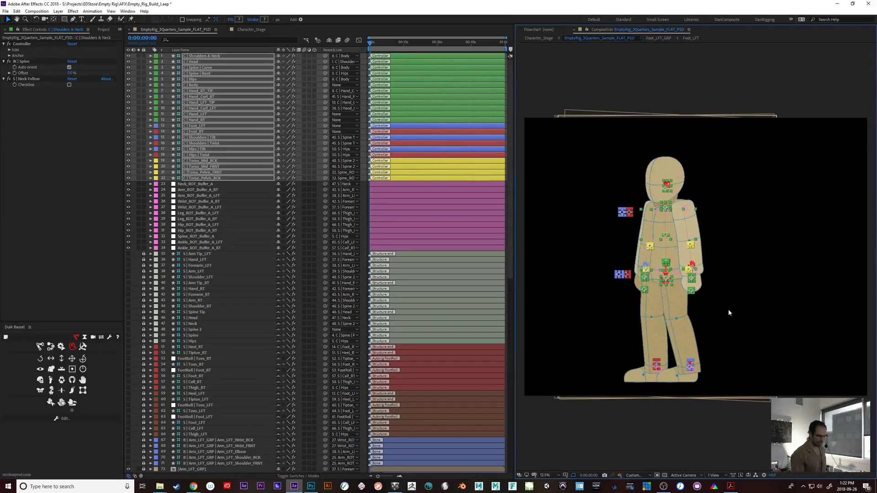
pyautogui.hotkey('shift', 'Left')
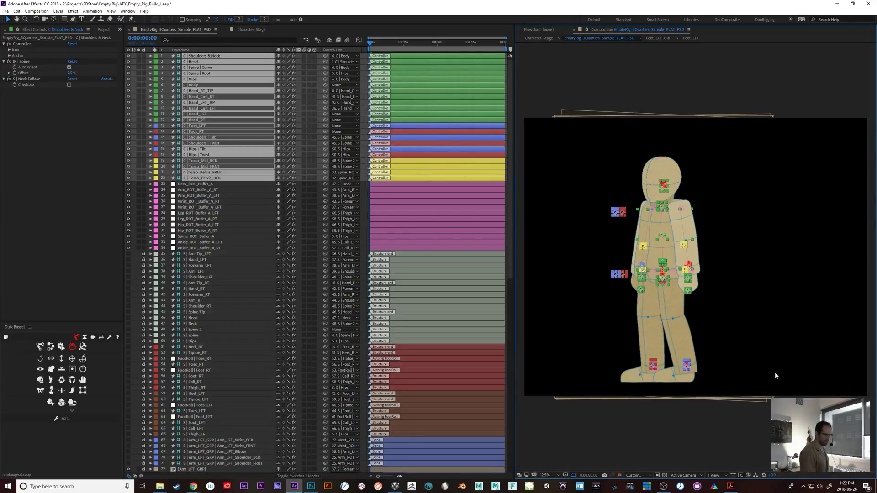
pyautogui.click(684, 409)
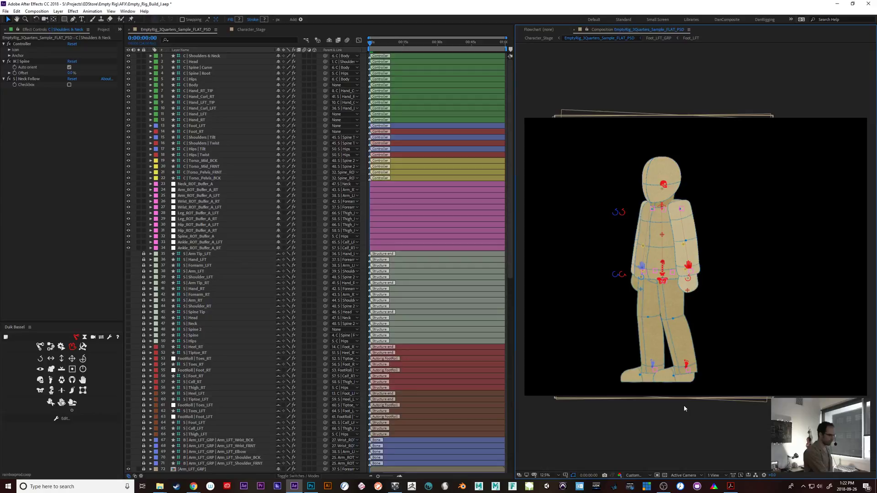
# - Add a null object above the C | Shoulders & Neck controller layer
pyautogui.click(212, 56)
pyautogui.click(58, 11)
pyautogui.moveTo(80, 22)
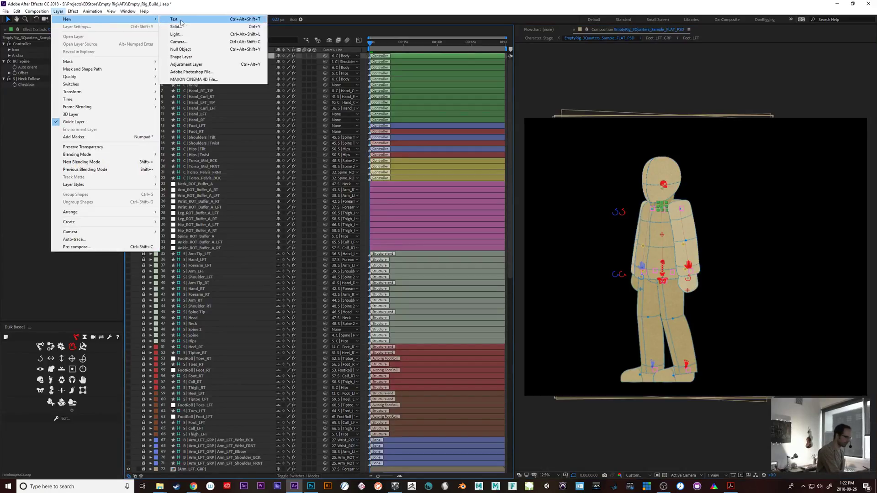
pyautogui.click(201, 50)
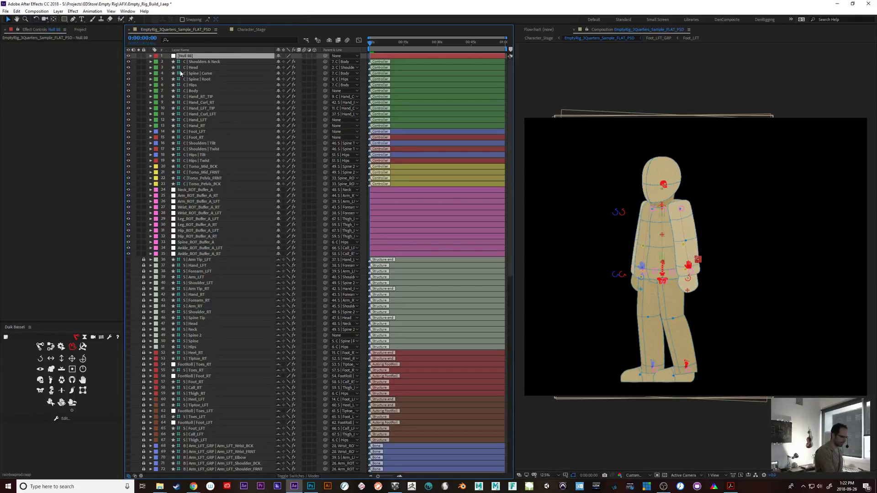
pyautogui.press(',')
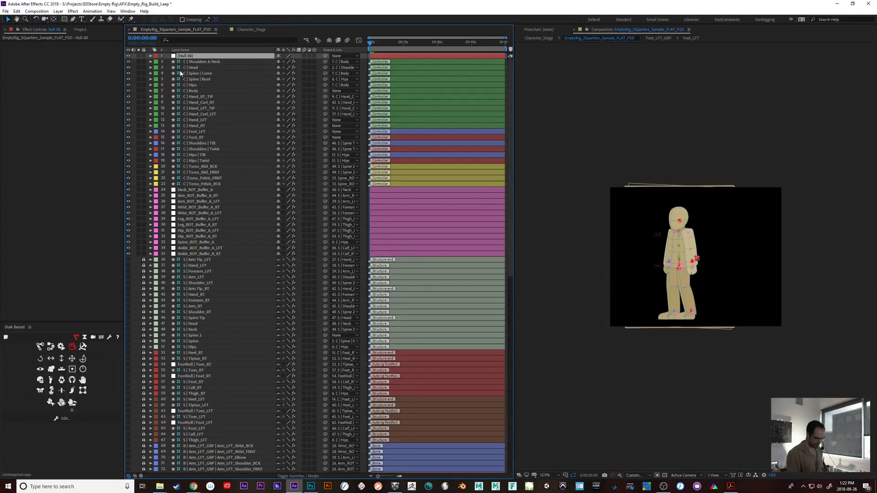
# - Parent the Body, Hand_LFT, Hand_RT, Foot_LFT and Foot_RT controllers to Null 88
pyautogui.press('.')
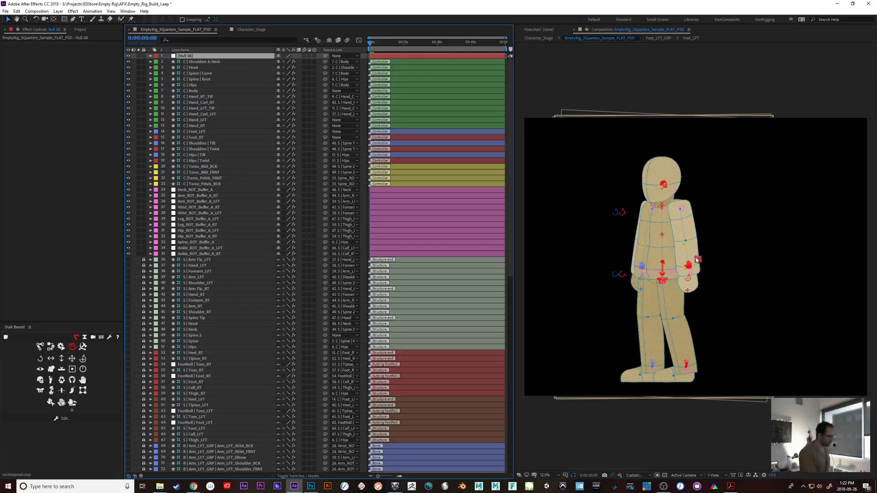
pyautogui.click(199, 91)
pyautogui.keyDown('ctrl'); pyautogui.click(201, 120); pyautogui.keyUp('ctrl')
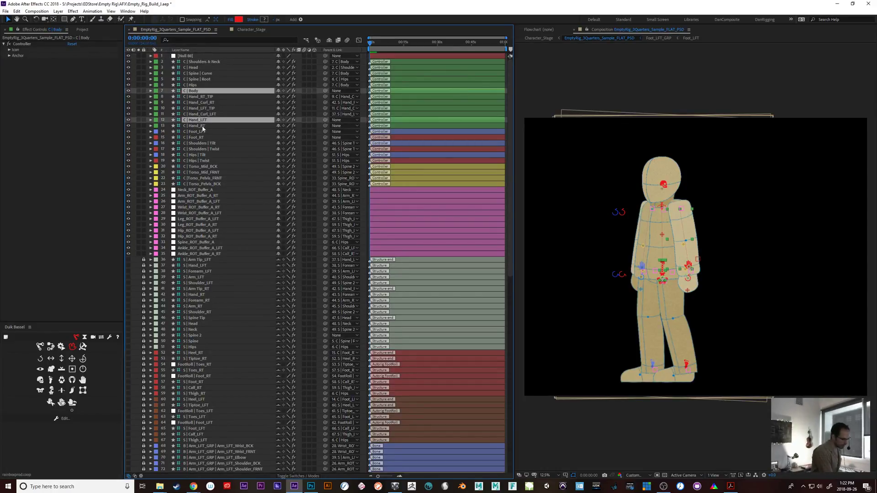
pyautogui.keyDown('ctrl'); pyautogui.click(203, 126); pyautogui.keyUp('ctrl')
pyautogui.keyDown('ctrl'); pyautogui.click(197, 132); pyautogui.keyUp('ctrl')
pyautogui.keyDown('ctrl'); pyautogui.click(197, 137); pyautogui.keyUp('ctrl')
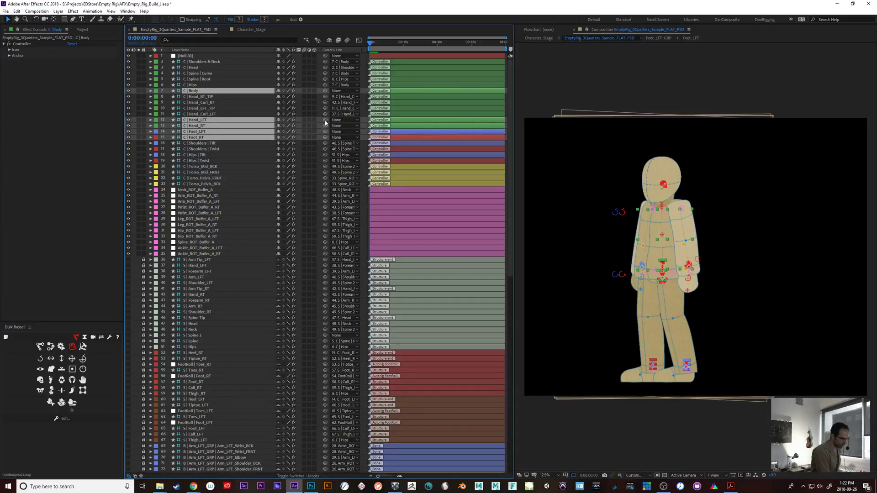
pyautogui.moveTo(324, 119); pyautogui.dragTo(194, 55)
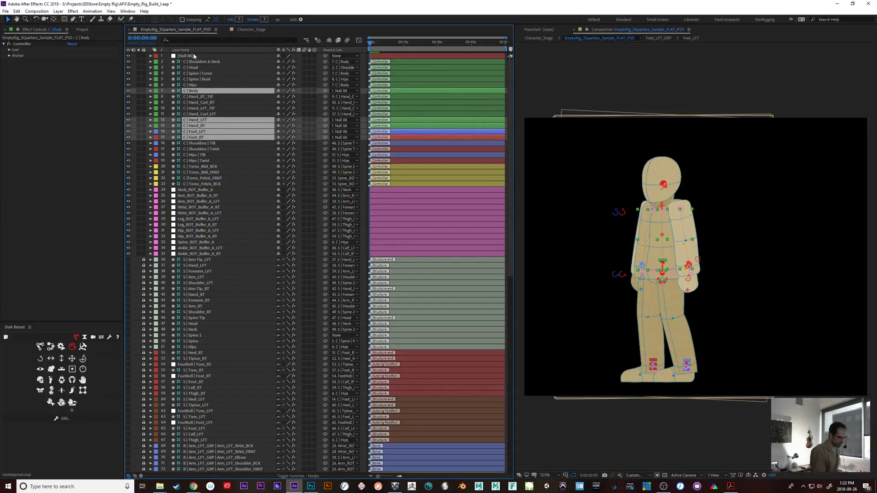
# - Unlock the S | Spine 2 structure layer, parent it to Null 88, and lock it again
pyautogui.click(191, 332)
pyautogui.click(144, 336)
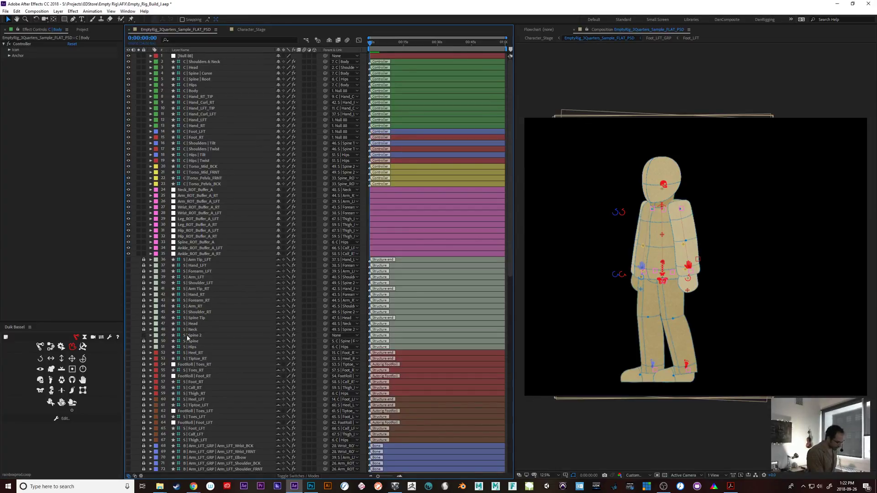
pyautogui.click(188, 337)
pyautogui.moveTo(325, 335); pyautogui.dragTo(189, 55)
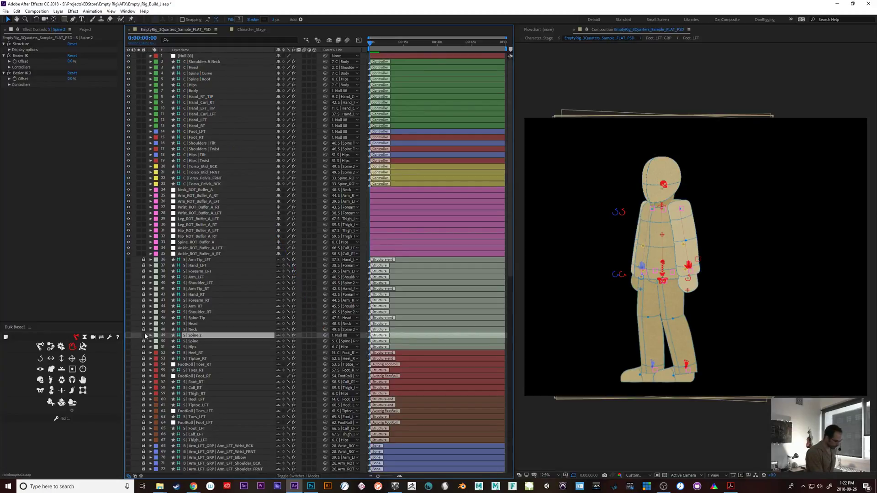
pyautogui.click(144, 336)
# - Test the rig by moving Null 88 sideways in the composition, and undo the move
pyautogui.moveTo(511, 276); pyautogui.dragTo(506, 452)
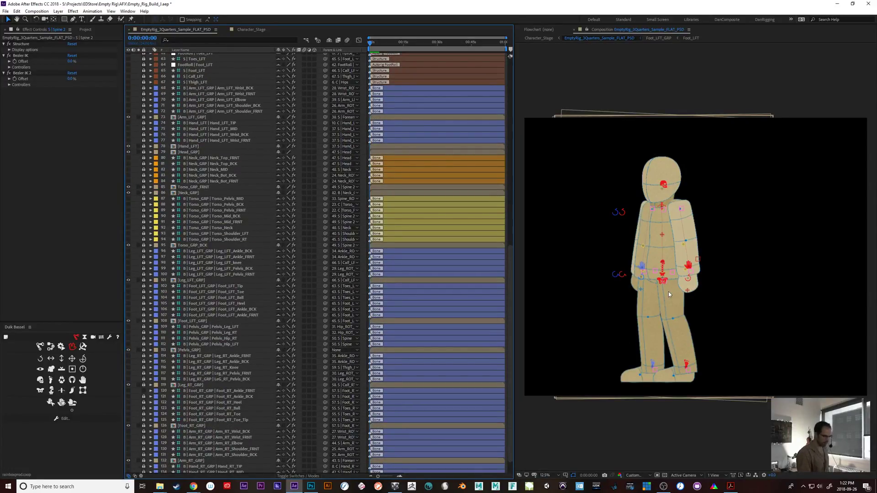
pyautogui.scroll(10, 510, 160)
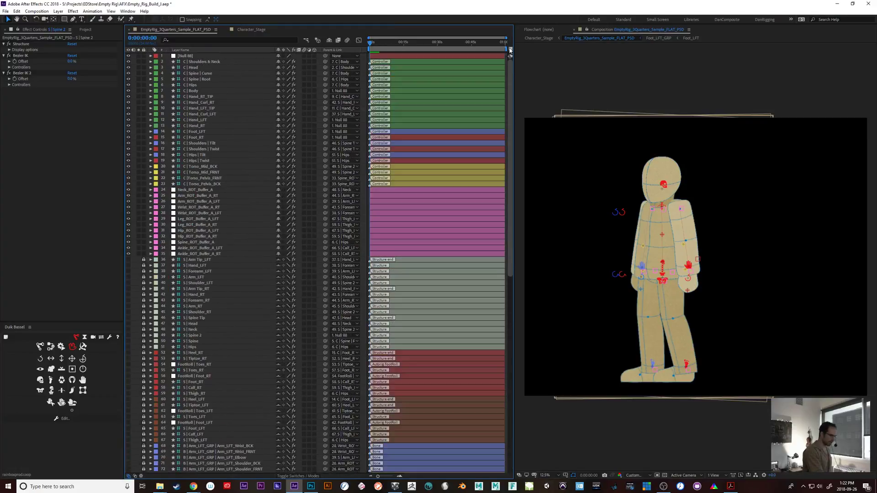
pyautogui.click(185, 56)
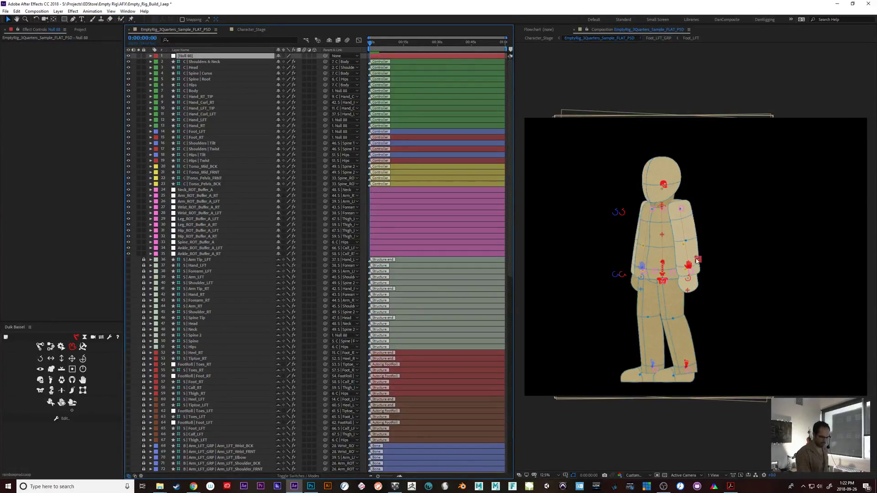
pyautogui.moveTo(698, 259); pyautogui.dragTo(770, 256)
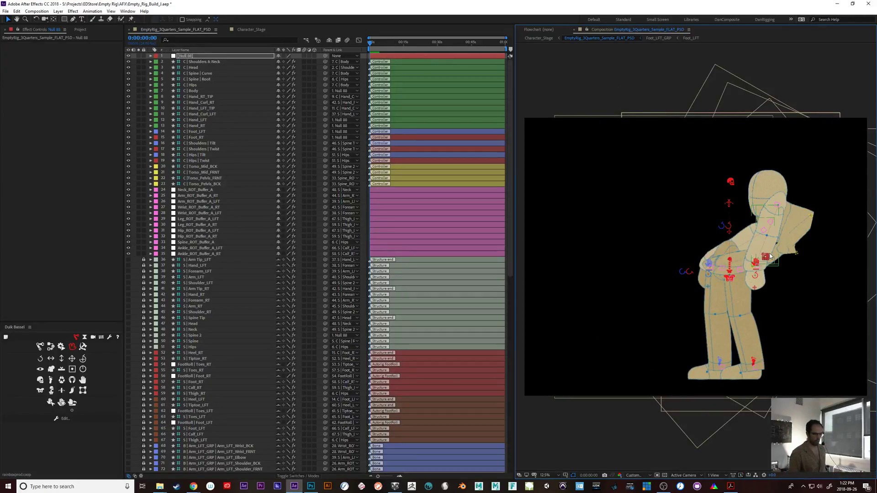
pyautogui.hotkey('ctrl', 'z')
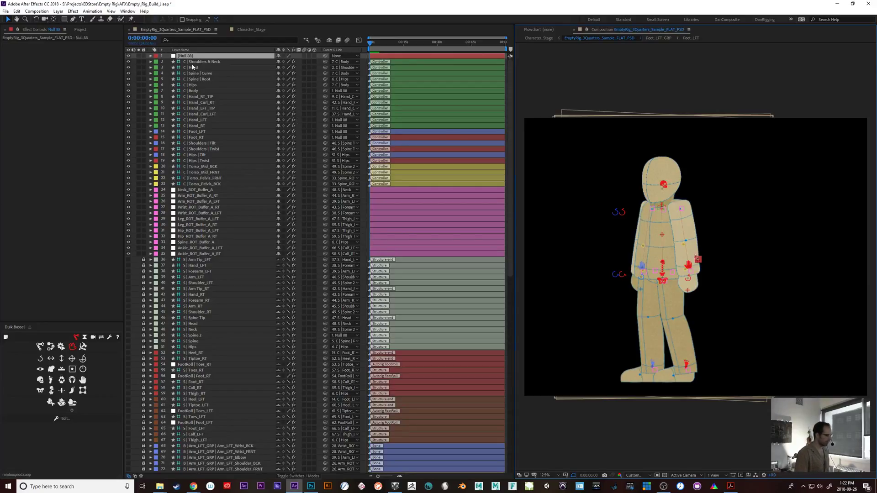
# - Delete Null 88 from the rig composition and save the project
pyautogui.press('Delete')
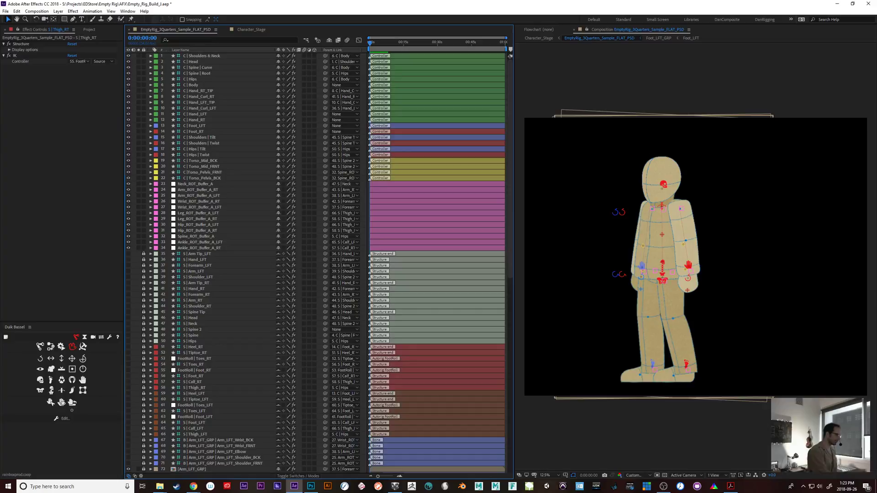
pyautogui.click(5, 11)
pyautogui.click(44, 75)
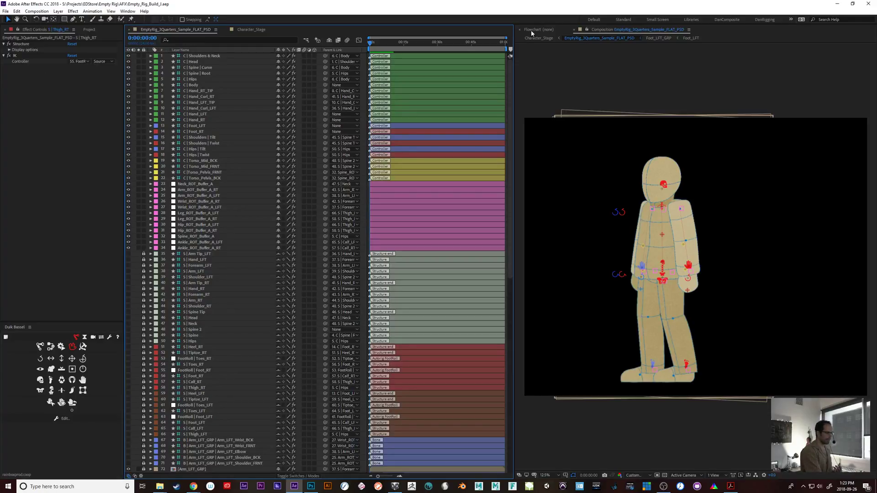
# - Try moving the nested character layer sideways in the Character_Stage composition, and undo the last move
pyautogui.click(247, 30)
pyautogui.click(702, 300)
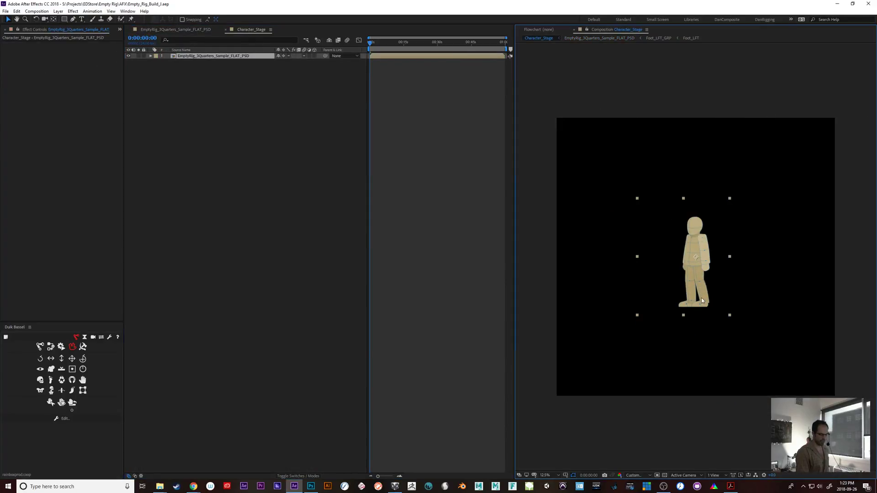
pyautogui.moveTo(707, 297); pyautogui.dragTo(786, 310)
pyautogui.press('v')
pyautogui.hotkey('ctrl', 'z')
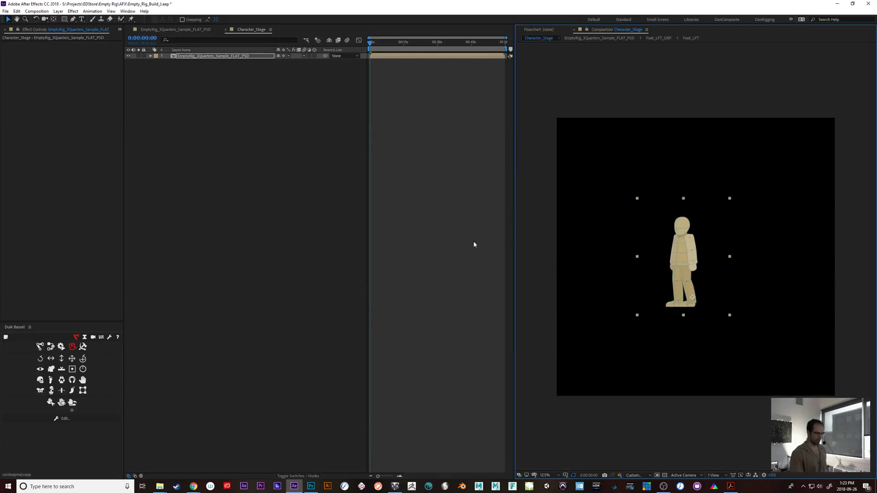
# - Reopen the recent project Empty_Rig_Build_I.aep, discarding the unsaved changes
pyautogui.click(6, 11)
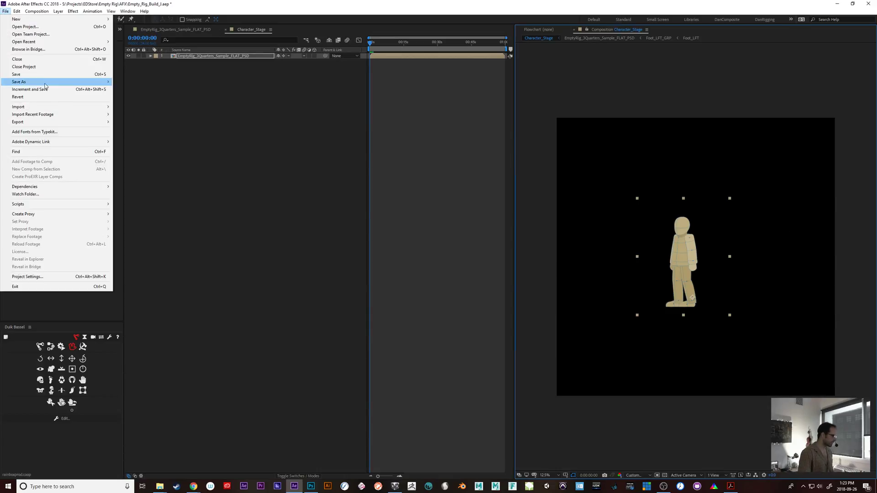
pyautogui.moveTo(54, 45)
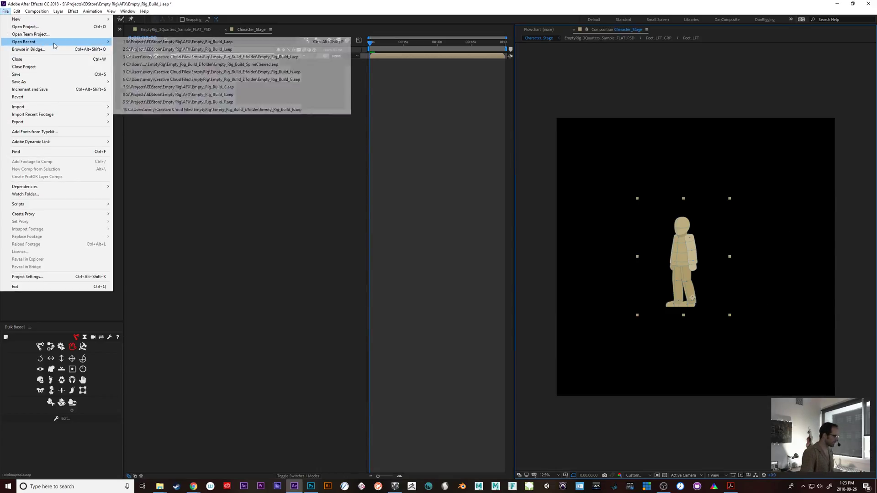
pyautogui.click(184, 42)
pyautogui.click(456, 252)
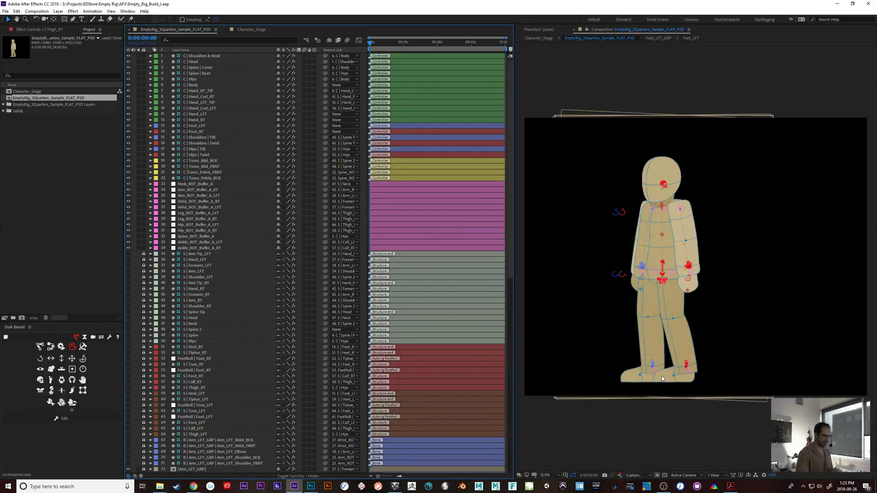
# - Switch to Photoshop, examine the painted character from head to boots, and collapse the Leg_RT_GRP layer group
pyautogui.click(311, 487)
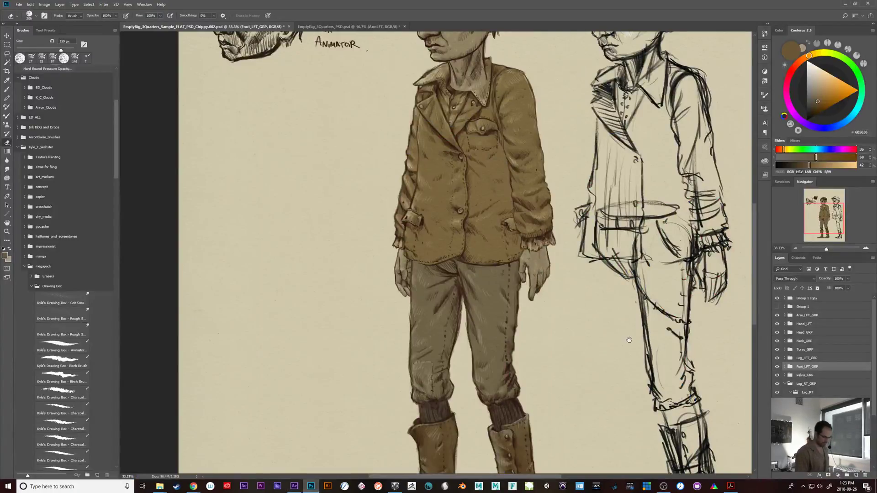
pyautogui.moveTo(593, 287); pyautogui.dragTo(615, 374)
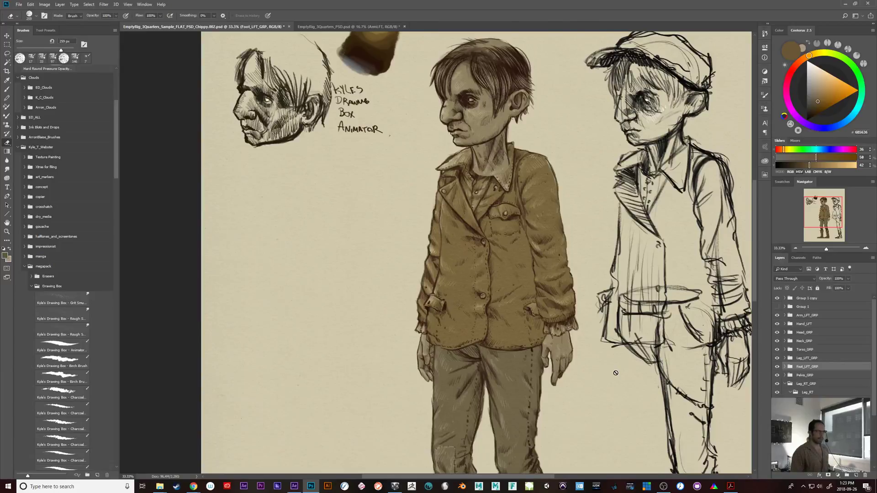
pyautogui.moveTo(589, 359)
pyautogui.mouseDown()
pyautogui.moveTo(607, 384)
pyautogui.moveTo(591, 355)
pyautogui.mouseUp()
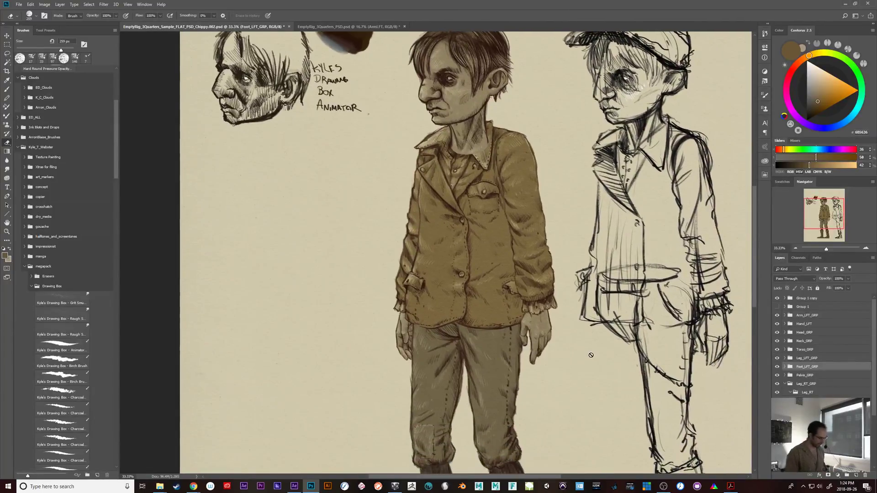
pyautogui.hotkey('ctrl', '-')
pyautogui.moveTo(627, 372); pyautogui.dragTo(639, 393)
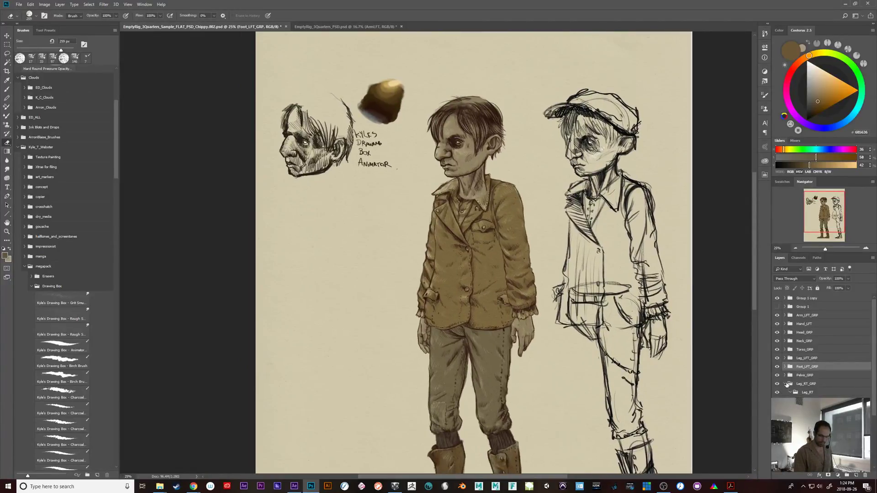
pyautogui.click(786, 384)
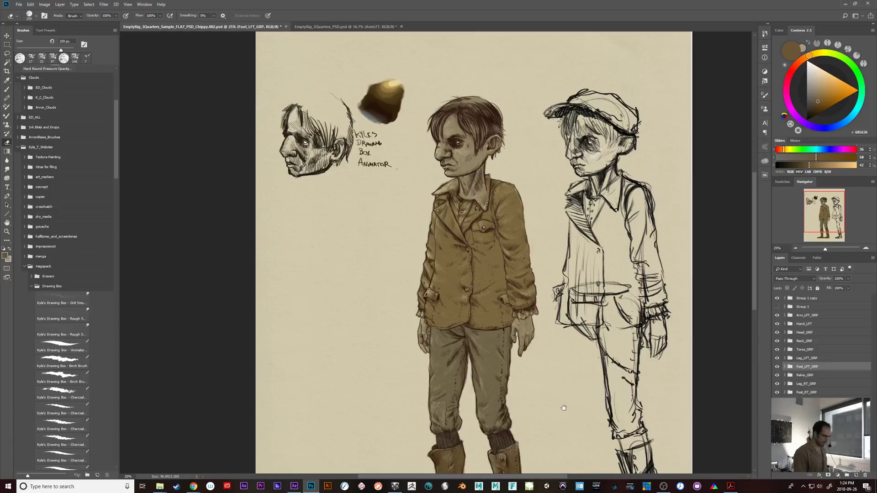
pyautogui.moveTo(558, 396); pyautogui.dragTo(546, 341)
pyautogui.scroll(-1, 545, 340)
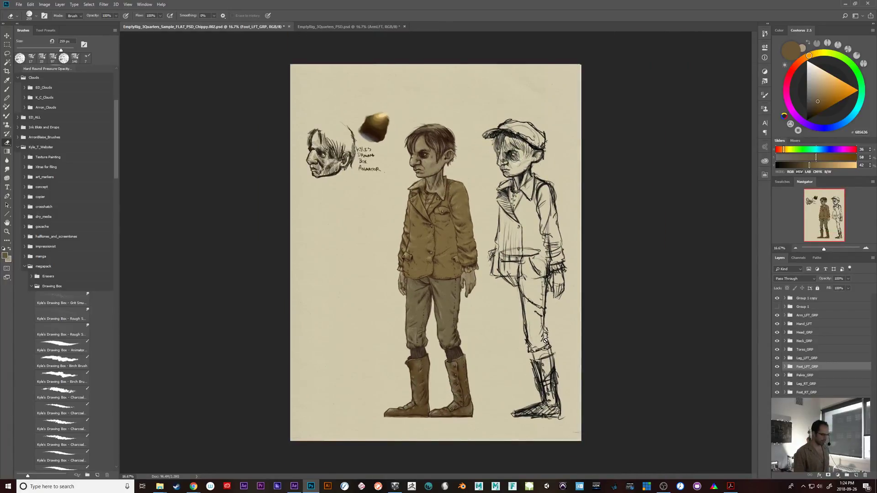
# - Toggle the visibility of the Foot_LFT_GRP and Torso_GRP groups to check which artwork each one holds
pyautogui.hotkey('ctrl', '+')
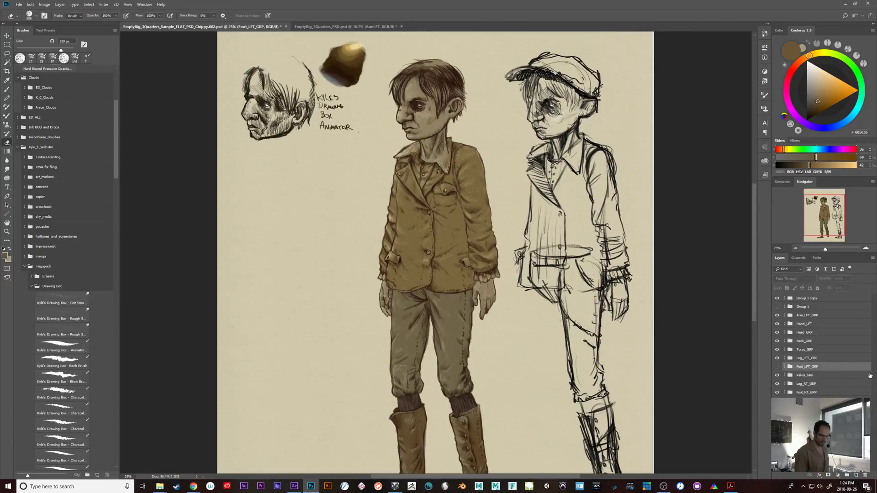
pyautogui.click(777, 366)
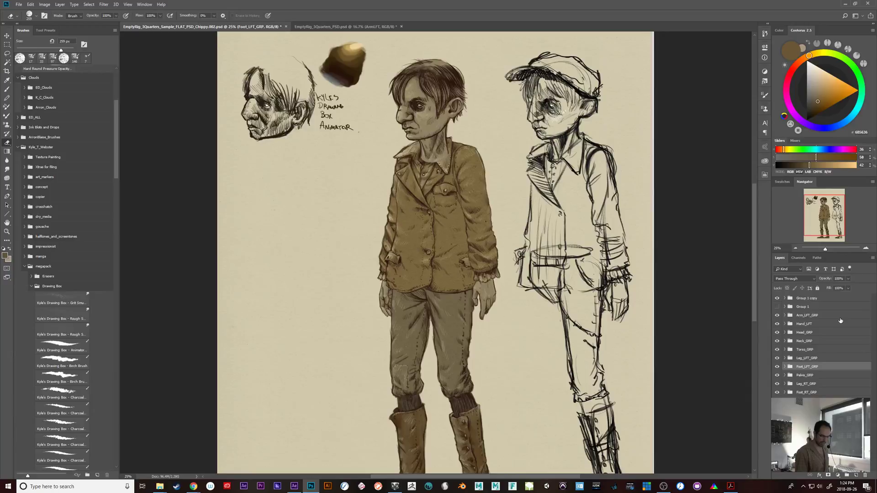
pyautogui.click(777, 350)
pyautogui.click(777, 350)
# - Expand Torso_GRP and its Torso subgroup, and add a new layer at the top of the Torso group
pyautogui.click(785, 350)
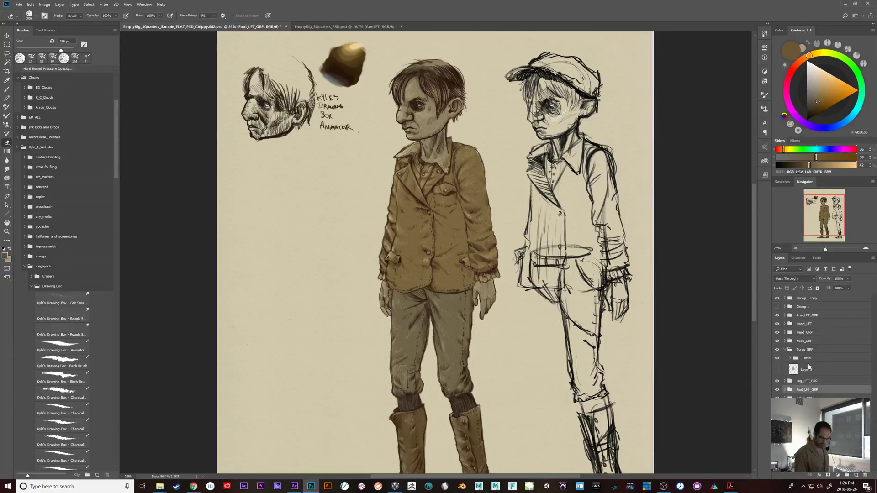
pyautogui.click(807, 359)
pyautogui.click(790, 358)
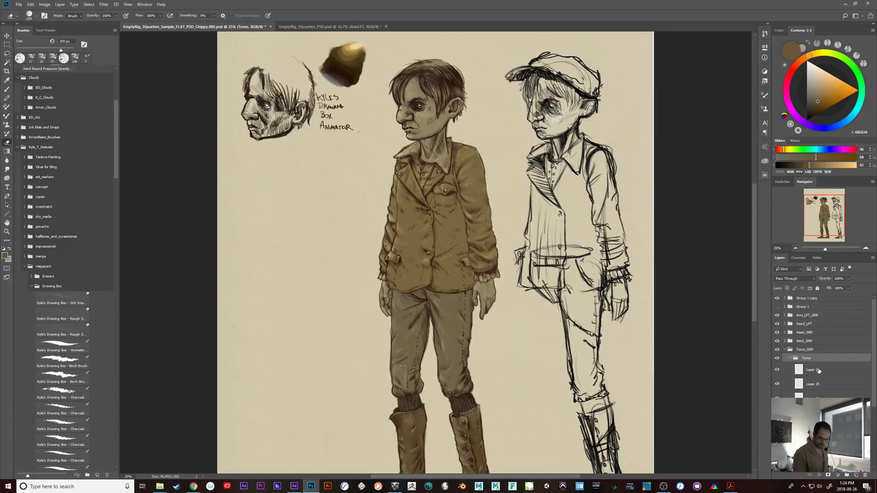
pyautogui.hotkey('ctrl', 'shift', 'alt', 'n')
# - With the Brush tool, sample the jacket's brown and lighten it to a tan highlight colour
pyautogui.press('b')
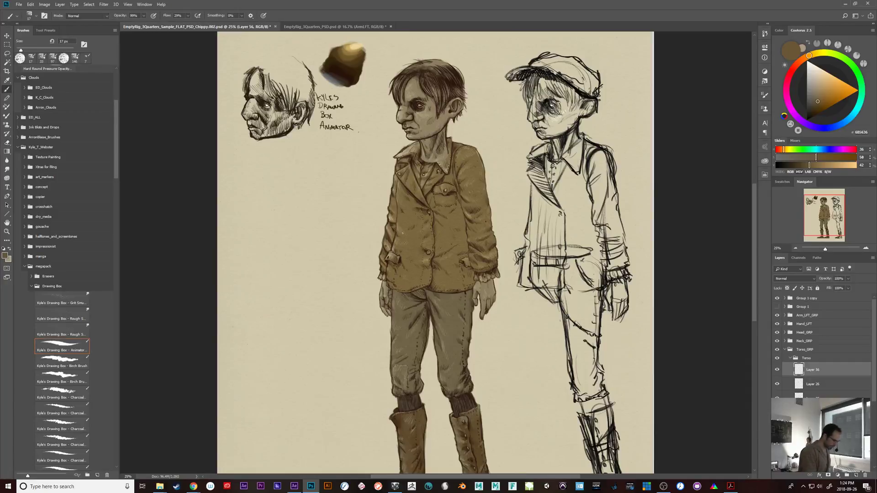
pyautogui.keyDown('alt'); pyautogui.click(364, 235); pyautogui.keyUp('alt')
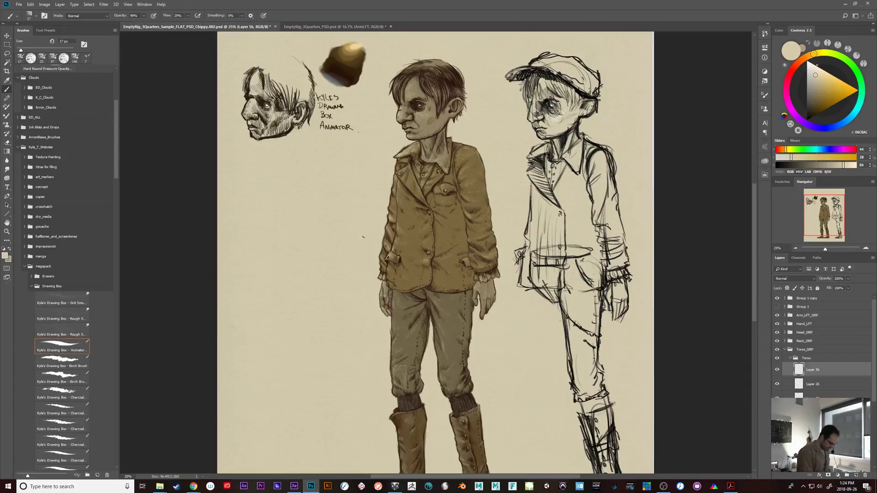
pyautogui.hotkey('ctrl', '+')
pyautogui.hotkey('ctrl', '+')
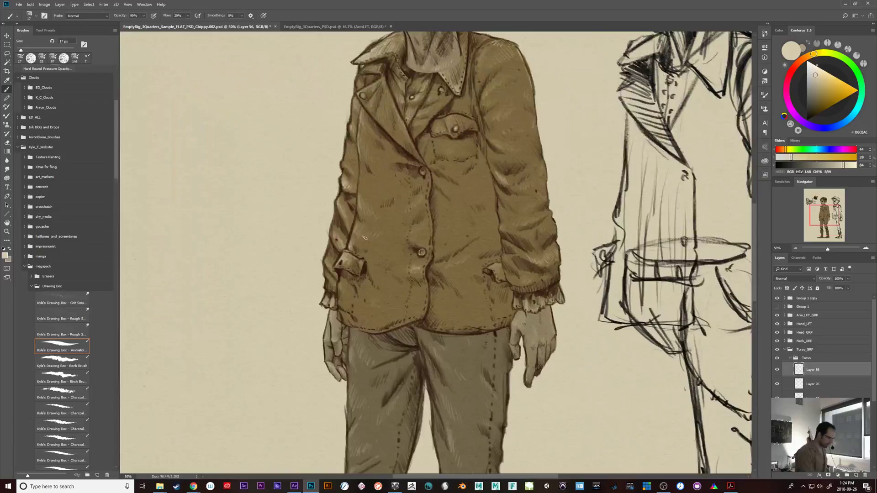
pyautogui.keyDown('alt'); pyautogui.click(391, 186); pyautogui.keyUp('alt')
pyautogui.click(821, 86)
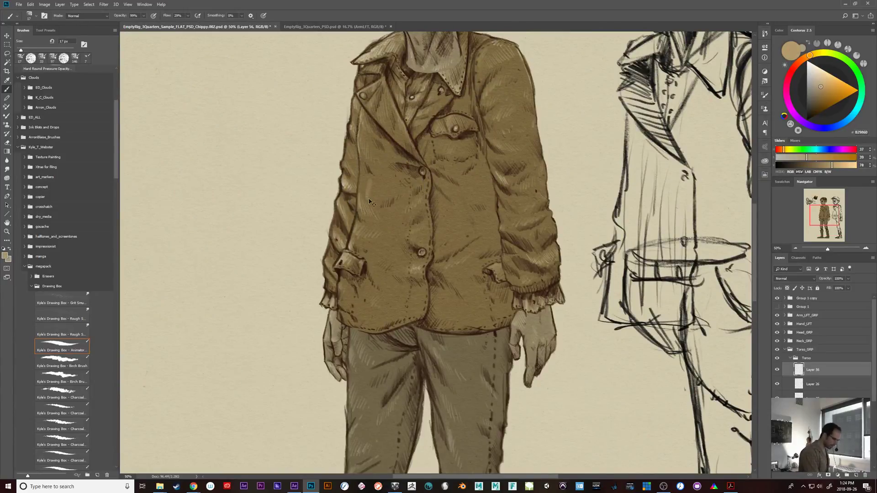
# - Reduce the brush to 6 px and paint fine tan highlight strokes on the jacket front on the new layer
pyautogui.keyDown('alt'); pyautogui.rightClick(376, 187); pyautogui.keyUp('alt')
pyautogui.moveTo(368, 183); pyautogui.dragTo(362, 199)
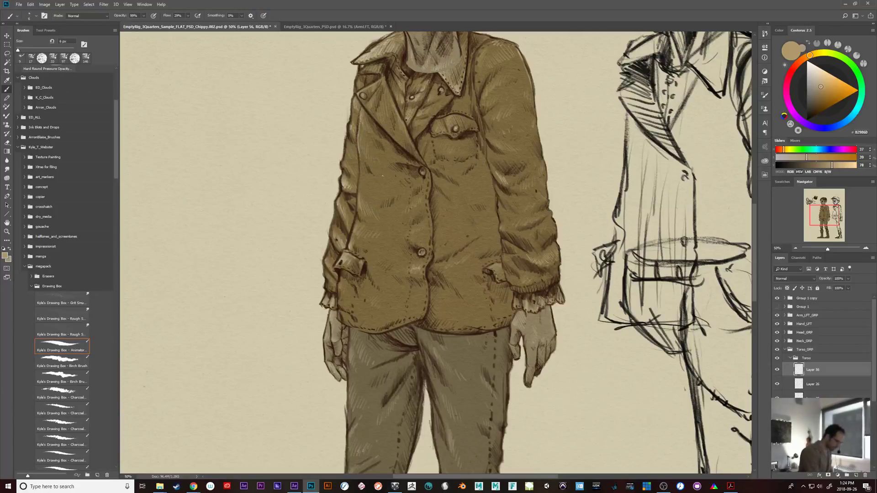
pyautogui.moveTo(364, 168); pyautogui.dragTo(367, 176)
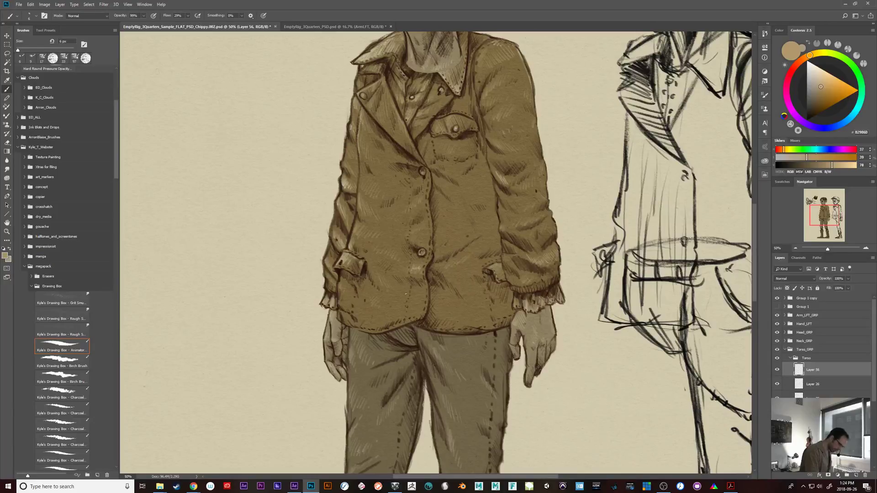
pyautogui.scroll(3, 402, 308)
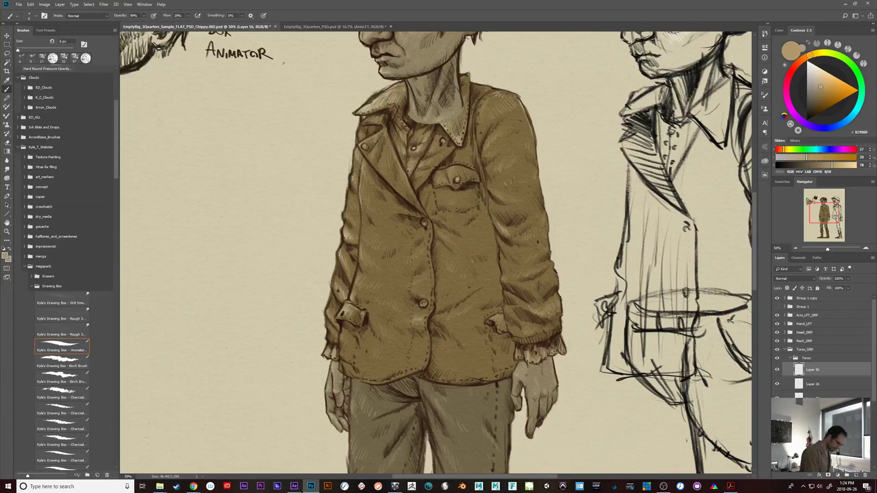
# - Try highlight strokes on the jacket front below the chest pocket, including with a 54 px brush, and undo them
pyautogui.hotkey('ctrl', '+')
pyautogui.hotkey('ctrl', '+')
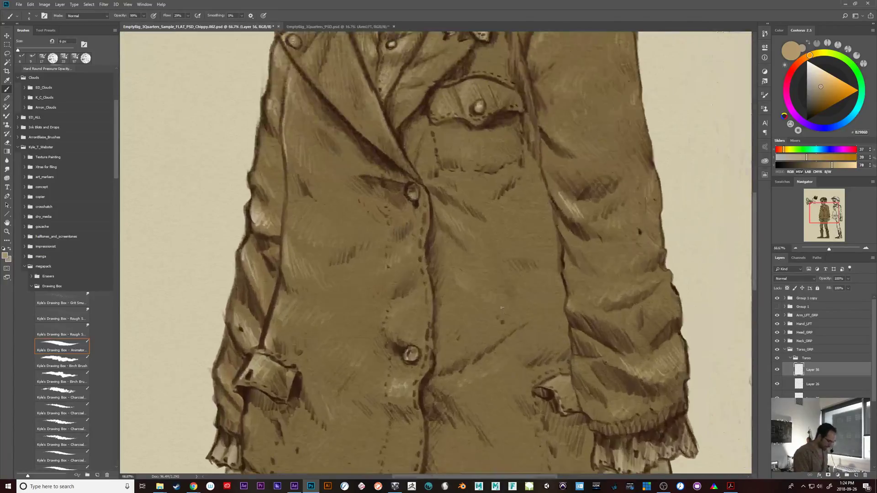
pyautogui.moveTo(496, 242)
pyautogui.mouseDown()
pyautogui.moveTo(518, 248)
pyautogui.moveTo(533, 302)
pyautogui.moveTo(503, 280)
pyautogui.moveTo(508, 252)
pyautogui.moveTo(473, 275)
pyautogui.mouseUp()
pyautogui.hotkey('ctrl', 'z')
pyautogui.hotkey('ctrl', 'z')
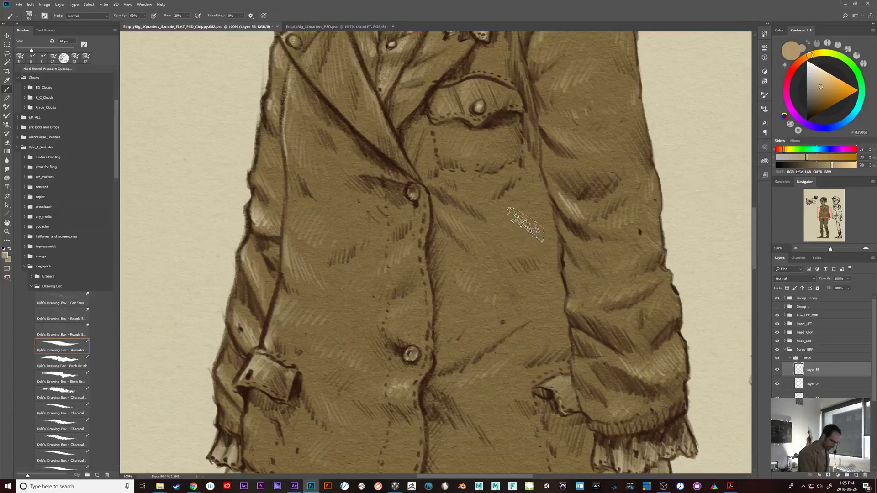
pyautogui.moveTo(520, 224); pyautogui.dragTo(547, 330)
pyautogui.hotkey('ctrl', 'z')
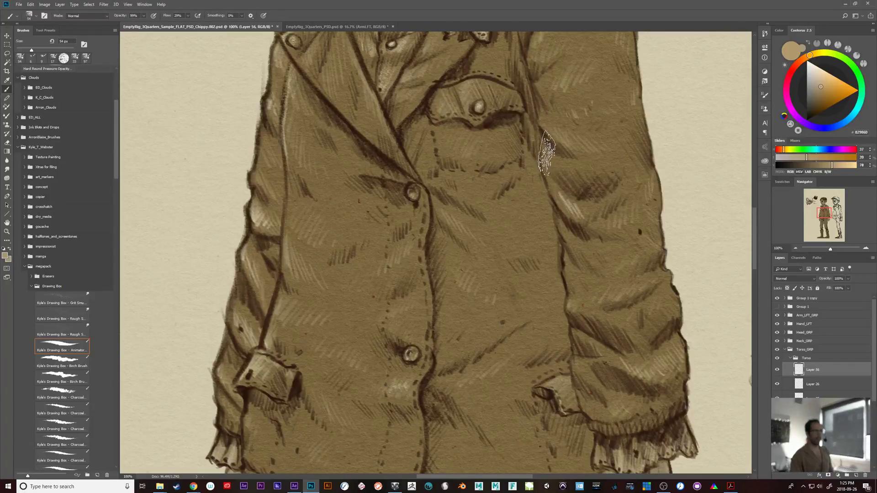
# - Switch to After Effects, and reopen Photoshop with the recovered character artwork documents
pyautogui.hotkey('alt', 'Tab')
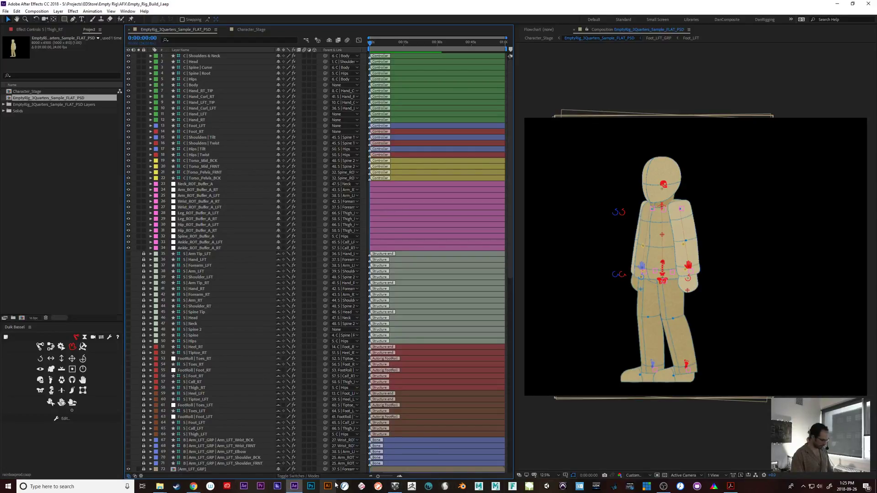
pyautogui.click(310, 486)
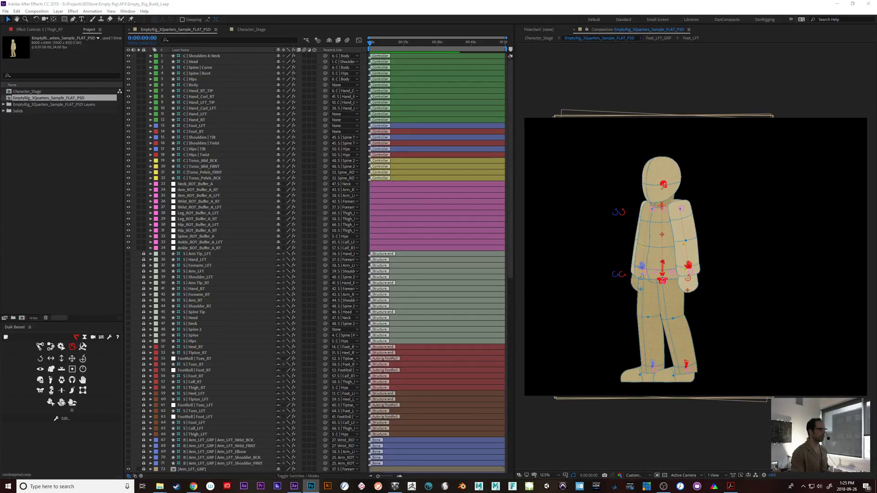
pyautogui.moveTo(612, 0); pyautogui.dragTo(560, 18)
pyautogui.click(822, 67)
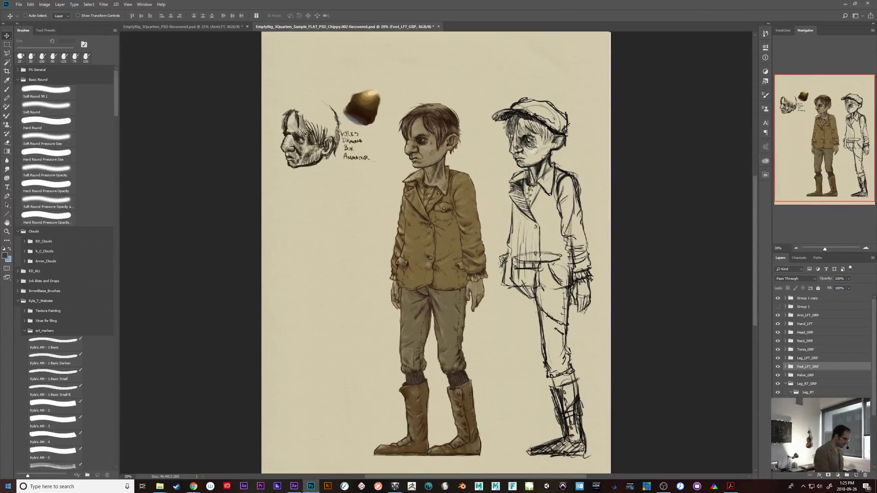
# - Collapse the art_markers and gouache brush folders, and select the Kyle's Drawing Box Animator brush from the megapack's Drawing Box folder
pyautogui.click(24, 331)
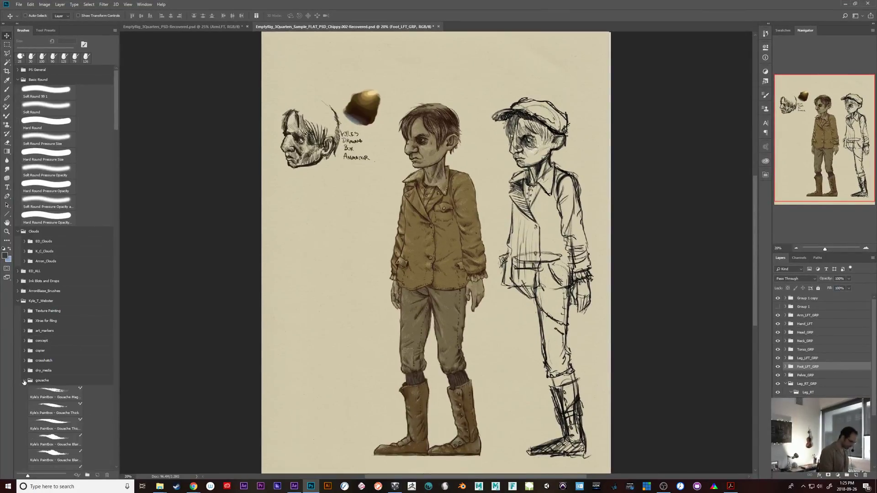
pyautogui.click(24, 380)
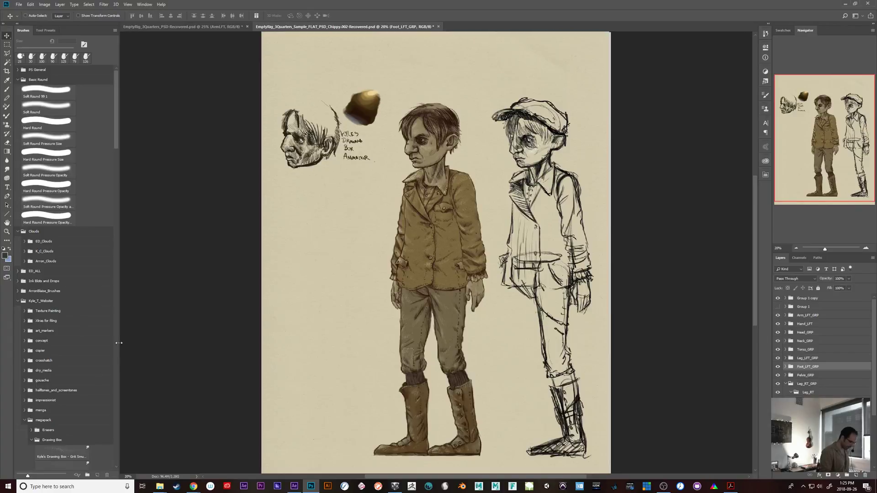
pyautogui.moveTo(111, 142); pyautogui.dragTo(112, 195)
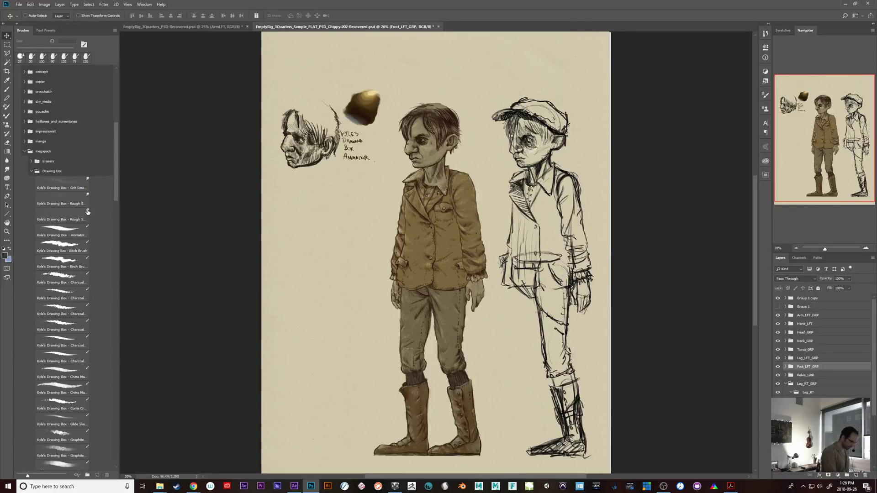
pyautogui.click(72, 234)
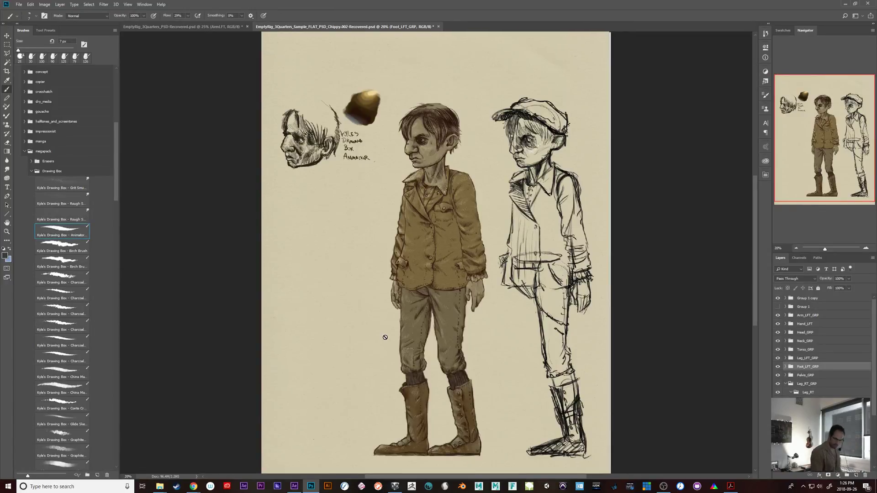
# - Collapse Leg_RT_GRP, and add a new layer above Layer 26 in the Torso subgroup of Torso_GRP
pyautogui.click(787, 401)
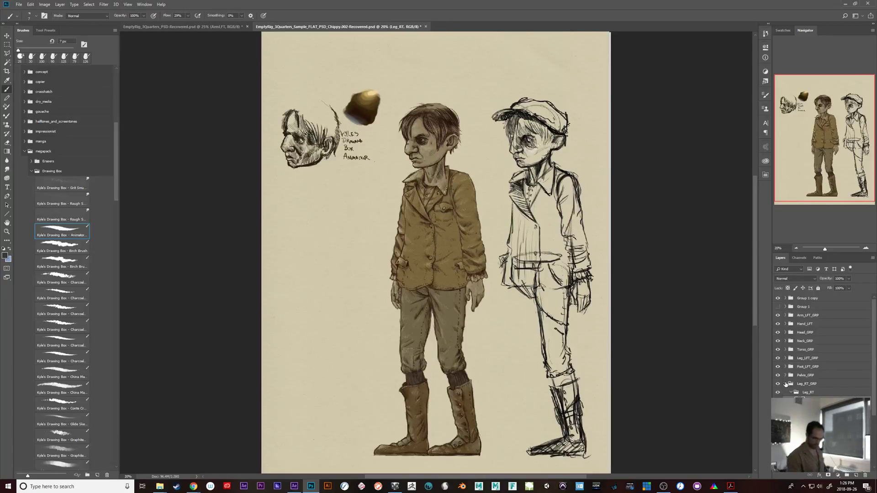
pyautogui.click(787, 384)
pyautogui.hotkey('ctrl', '+')
pyautogui.hotkey('ctrl', '+')
pyautogui.hotkey('ctrl', '+')
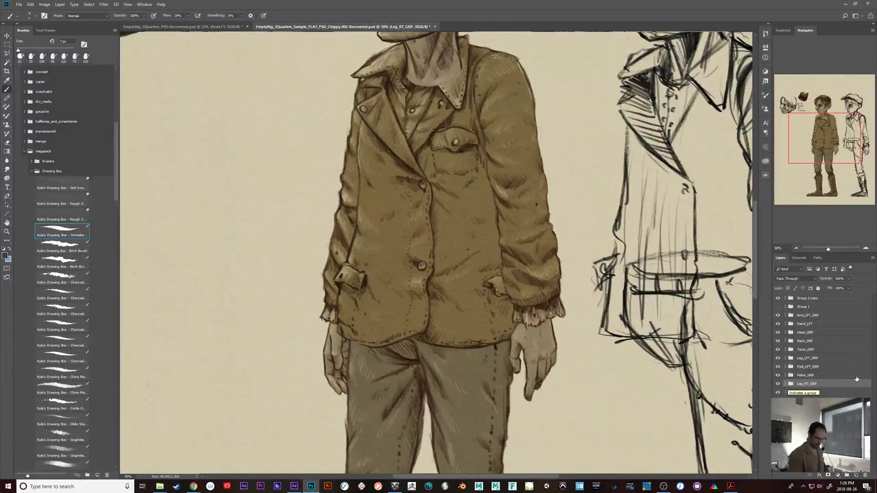
pyautogui.click(786, 349)
pyautogui.click(791, 359)
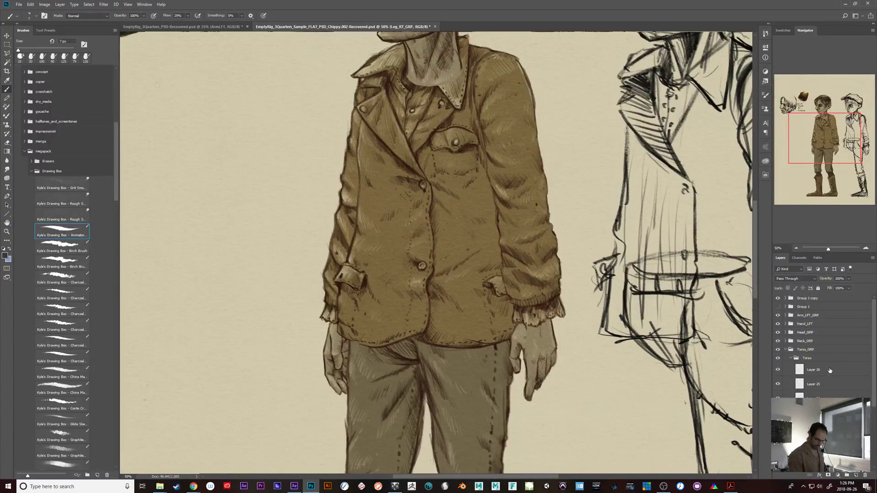
pyautogui.click(830, 370)
pyautogui.click(860, 475)
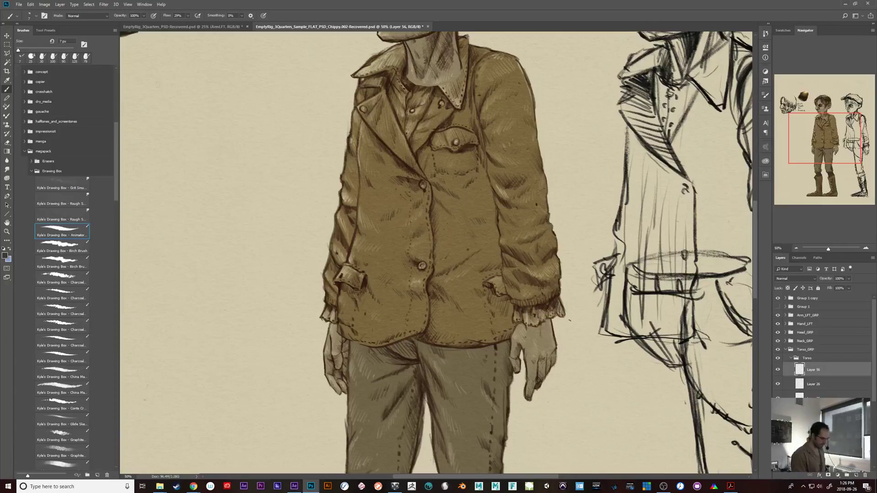
# - Open the Coolorus 2.5 colour wheel extension and dismiss its startup tip
pyautogui.moveTo(589, 326); pyautogui.dragTo(648, 427)
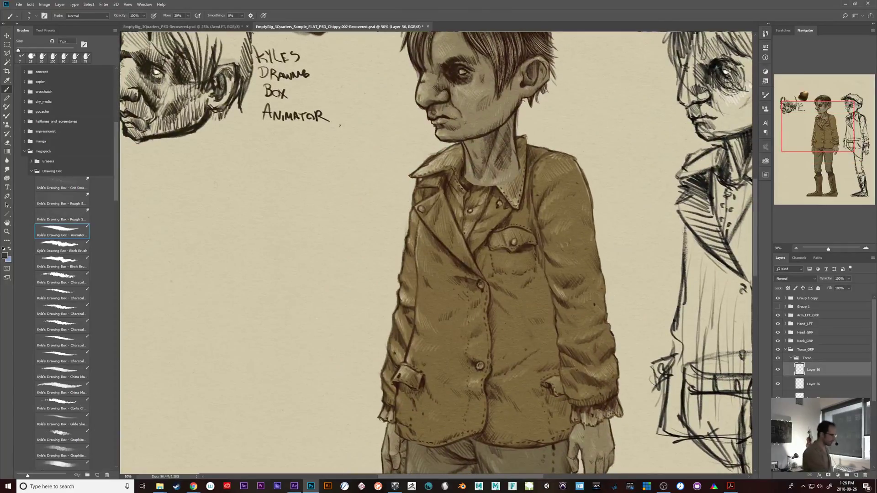
pyautogui.click(144, 4)
pyautogui.moveTo(211, 35)
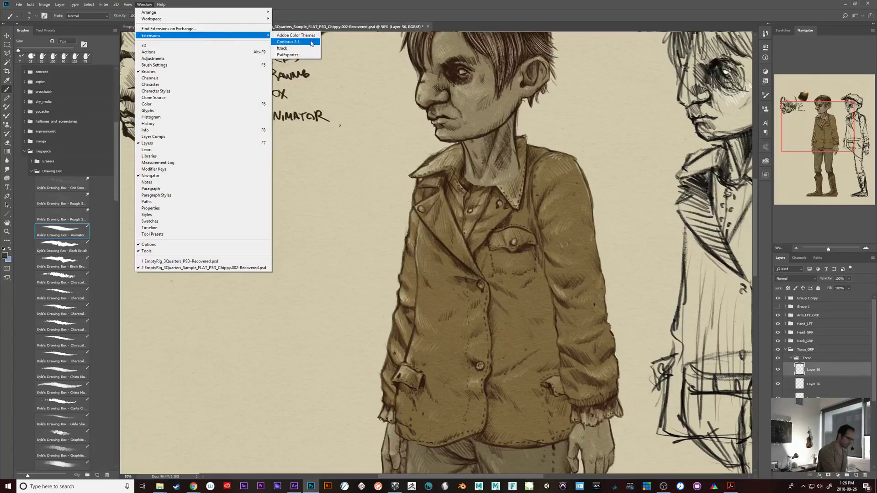
pyautogui.click(310, 42)
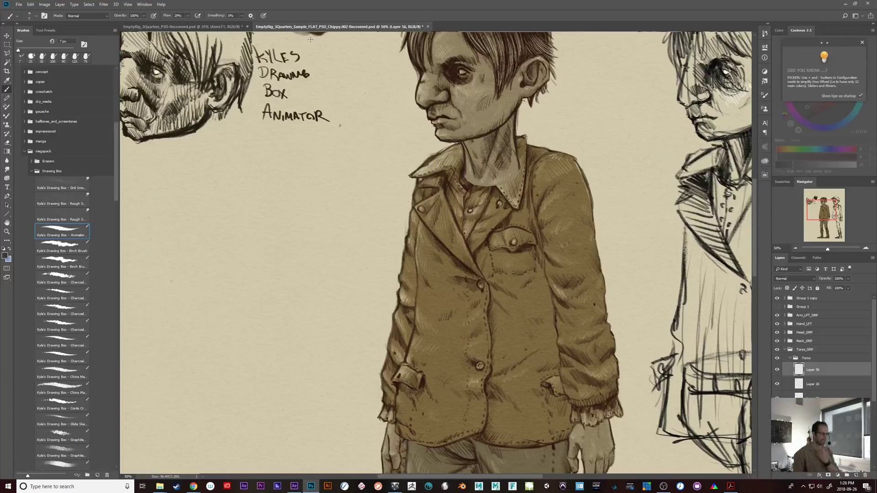
pyautogui.click(862, 42)
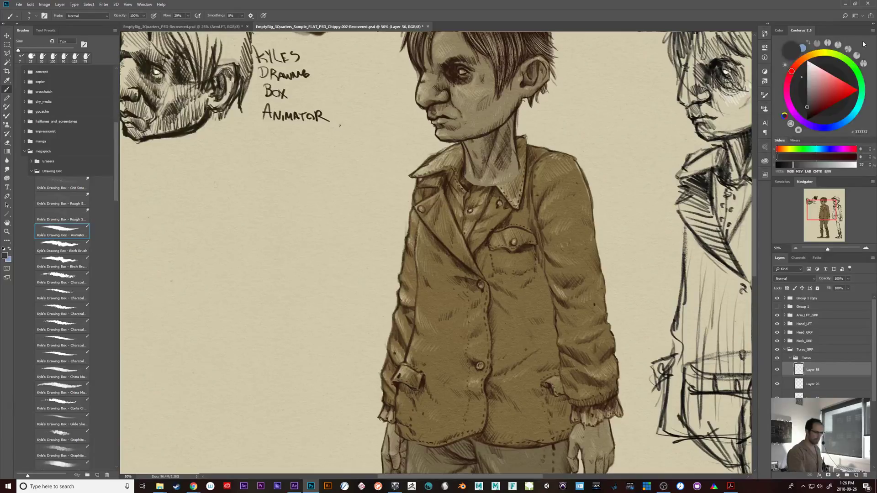
# - Sample the jacket's brown and lighten it in stages to the pale tan C2A884 while painting strokes below the chest pocket
pyautogui.keyDown('alt'); pyautogui.click(520, 310); pyautogui.keyUp('alt')
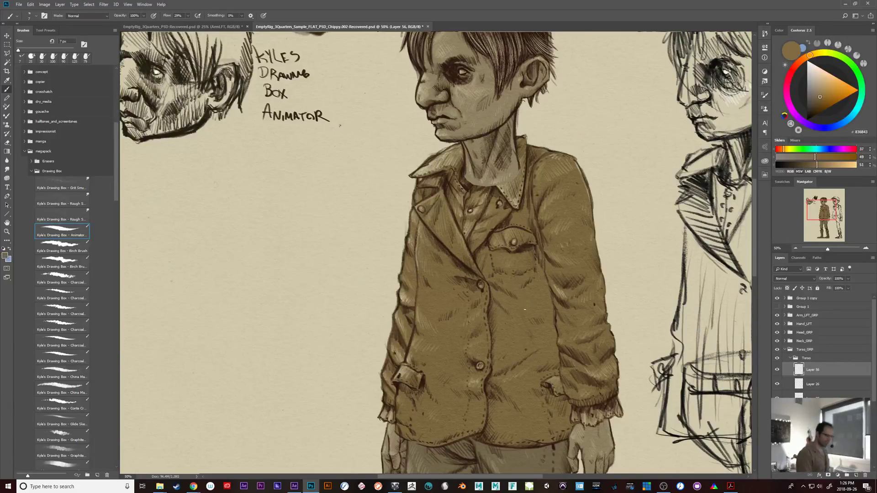
pyautogui.click(819, 89)
pyautogui.click(818, 87)
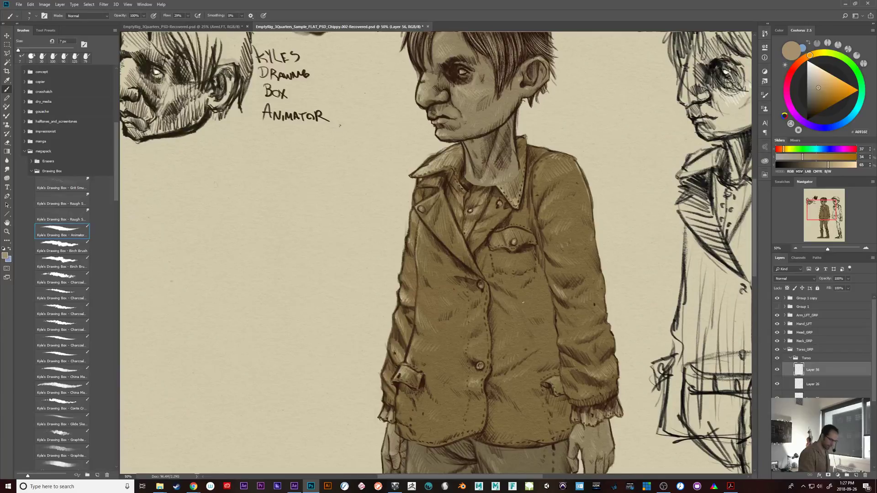
pyautogui.moveTo(820, 85); pyautogui.dragTo(817, 86)
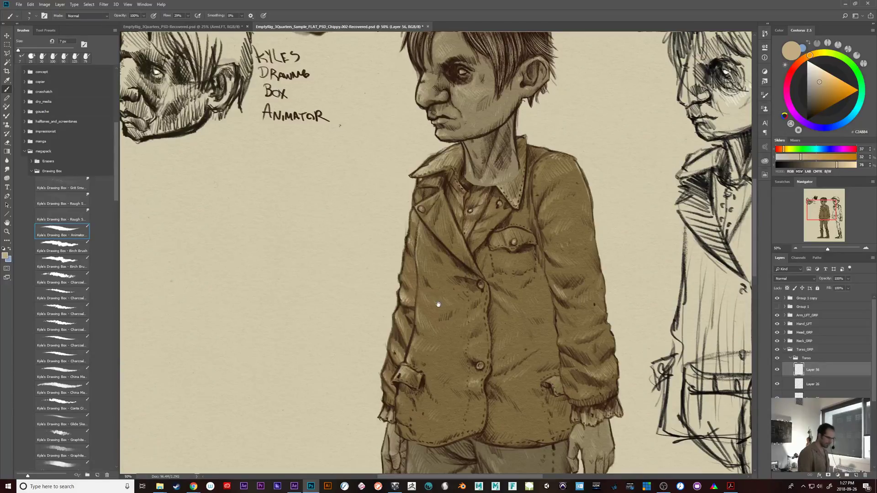
# - Paint fine pale tan highlight strokes across the jacket's lapel and front with the 7 px brush
pyautogui.moveTo(586, 300); pyautogui.dragTo(649, 352)
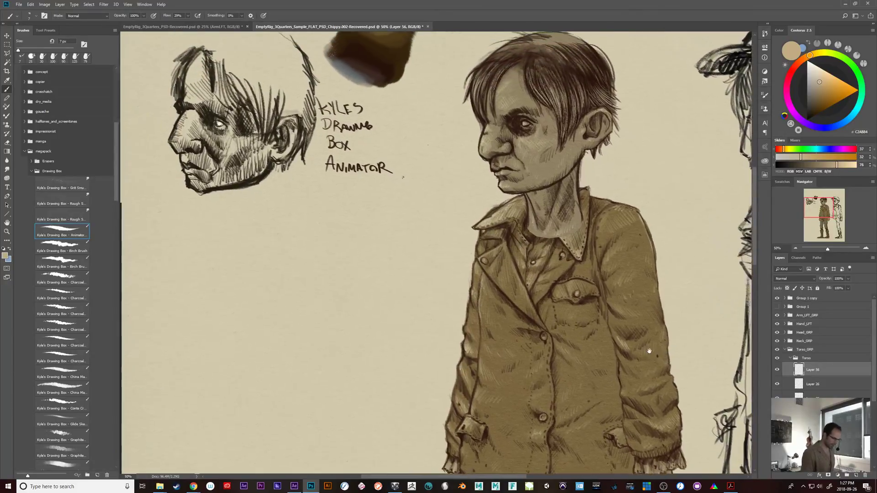
pyautogui.scroll(-2, 688, 359)
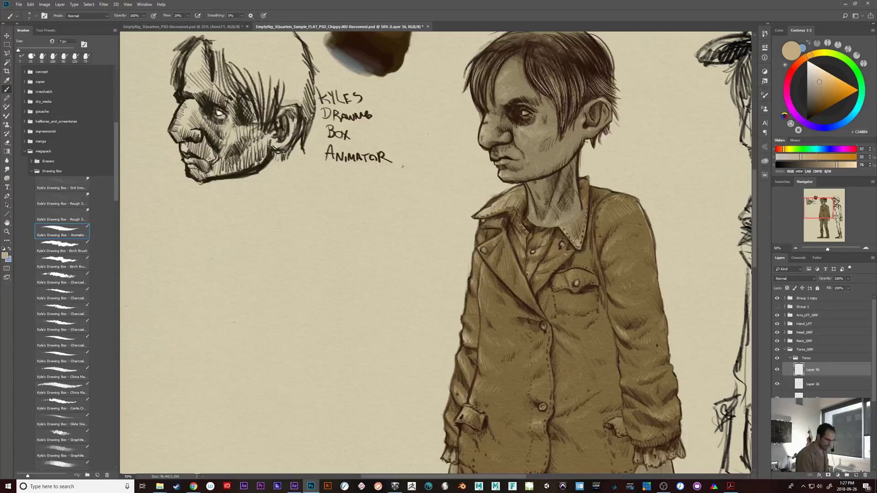
pyautogui.moveTo(613, 318); pyautogui.dragTo(575, 290)
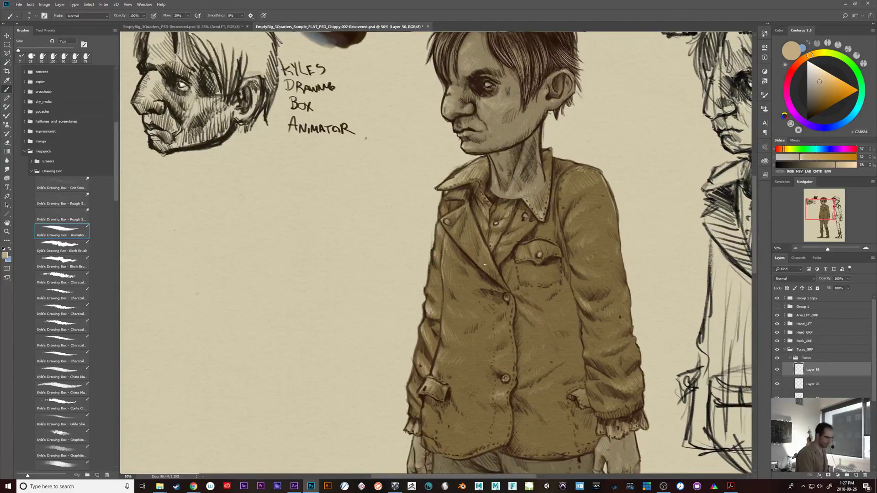
pyautogui.moveTo(483, 264); pyautogui.dragTo(460, 230)
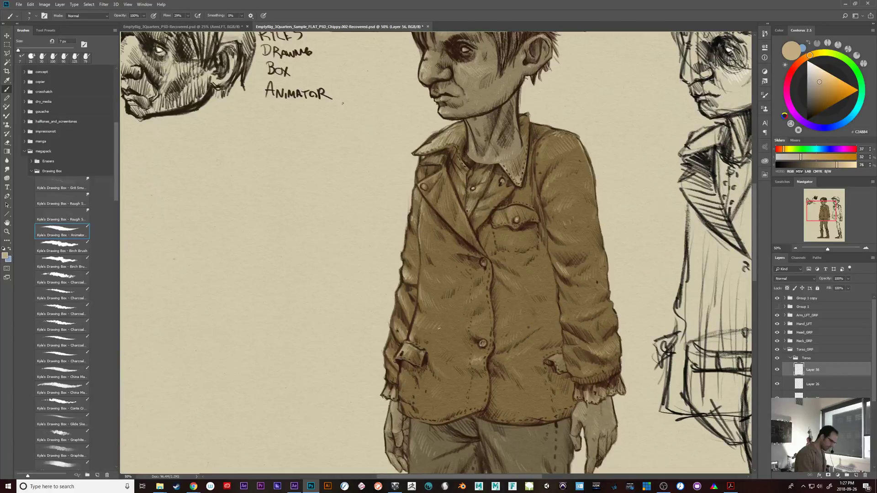
pyautogui.moveTo(679, 382); pyautogui.dragTo(631, 371)
pyautogui.moveTo(573, 303)
pyautogui.mouseDown()
pyautogui.moveTo(584, 340)
pyautogui.moveTo(574, 289)
pyautogui.mouseUp()
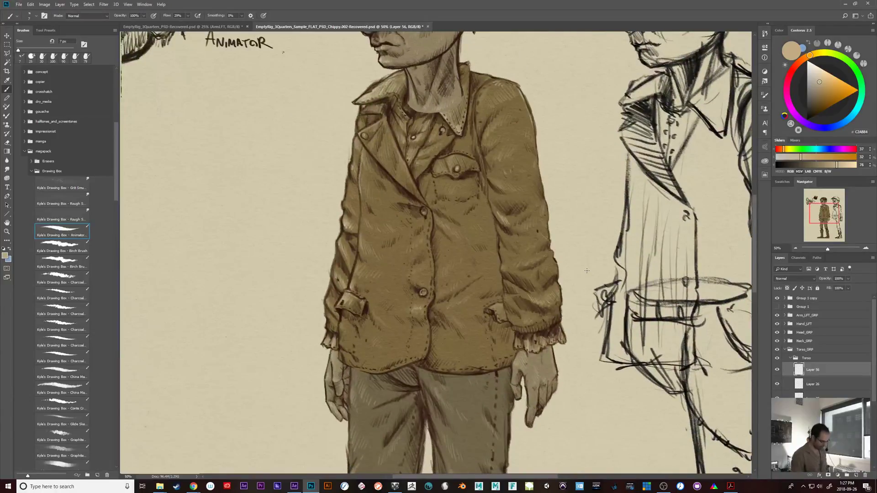
# - Check the jacket highlights on the whole figure, and collapse the Torso_GRP layer group
pyautogui.hotkey('ctrl', '-')
pyautogui.hotkey('ctrl', '-')
pyautogui.moveTo(548, 363)
pyautogui.mouseDown()
pyautogui.moveTo(544, 322)
pyautogui.moveTo(541, 362)
pyautogui.mouseUp()
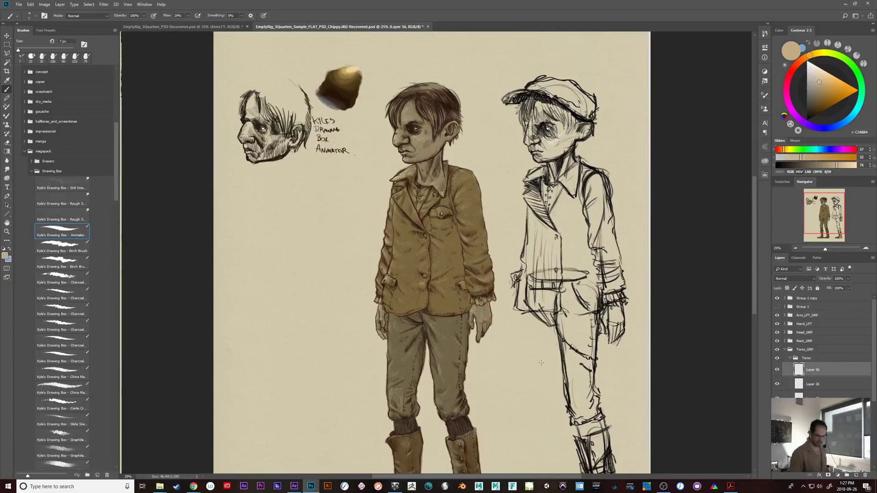
pyautogui.click(786, 349)
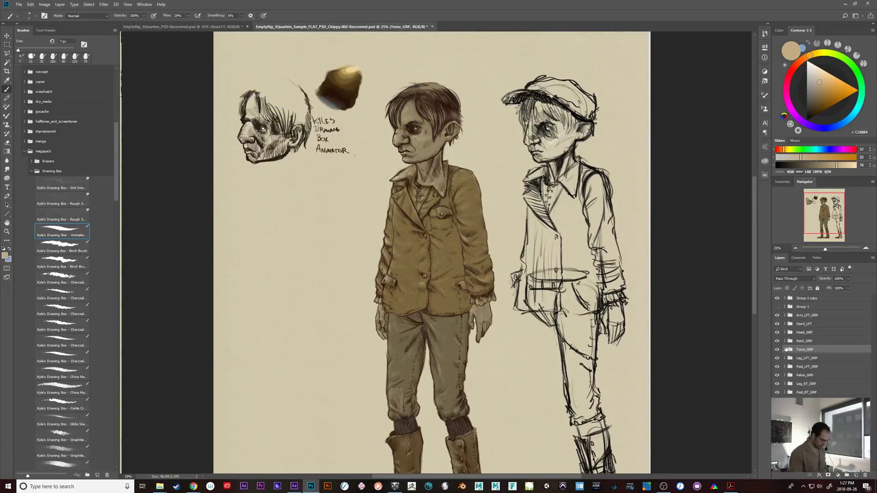
# - Check what the Torso_GRP group contains by hiding it and showing it again on the figure
pyautogui.hotkey('ctrl', '+')
pyautogui.moveTo(528, 272); pyautogui.dragTo(612, 409)
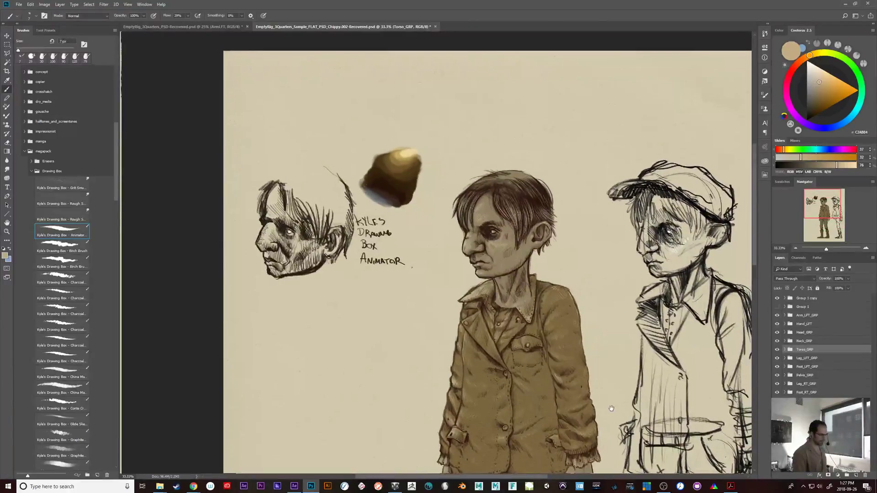
pyautogui.click(777, 350)
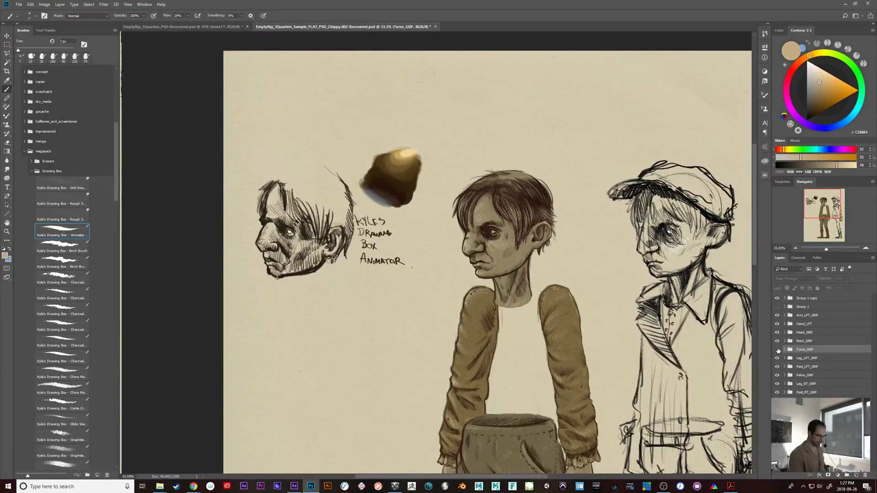
pyautogui.click(777, 350)
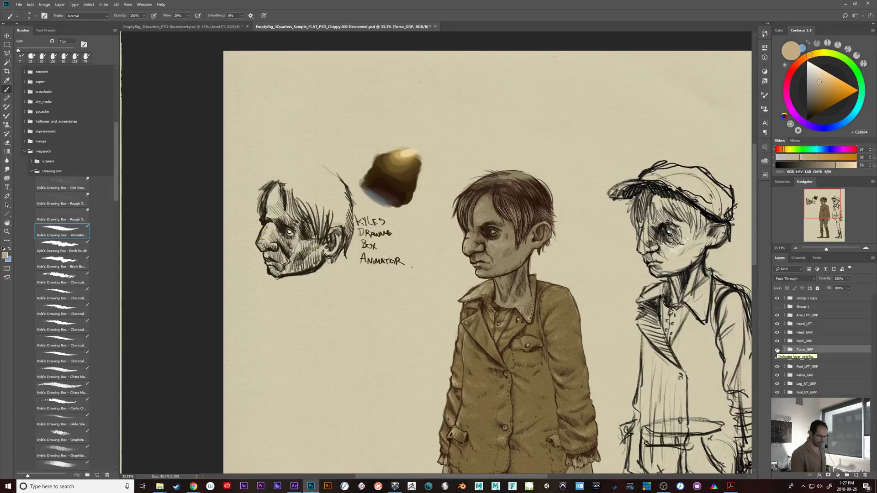
# - Create a new layer group above Arm_LFT_GRP and add an empty layer inside it
pyautogui.click(806, 306)
pyautogui.click(807, 316)
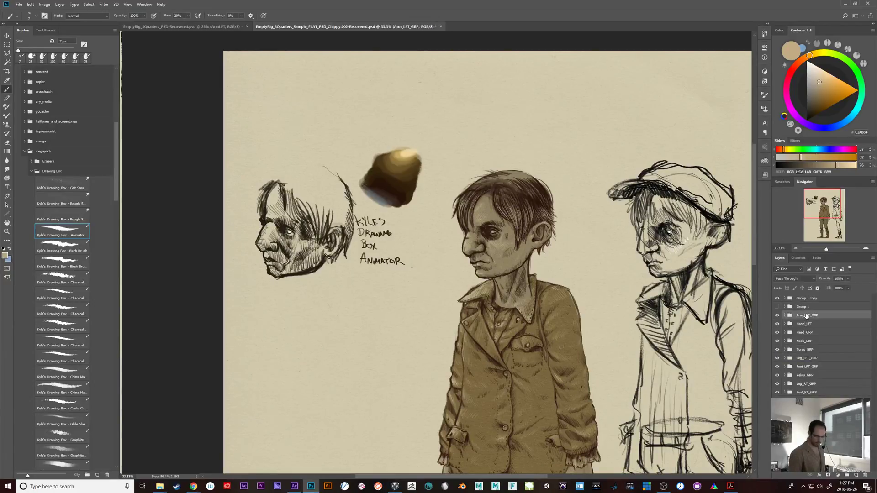
pyautogui.click(847, 475)
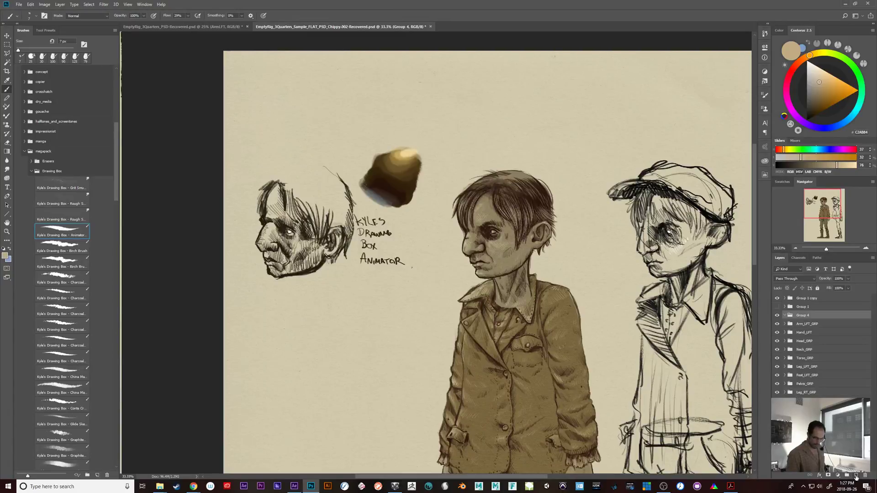
pyautogui.click(856, 476)
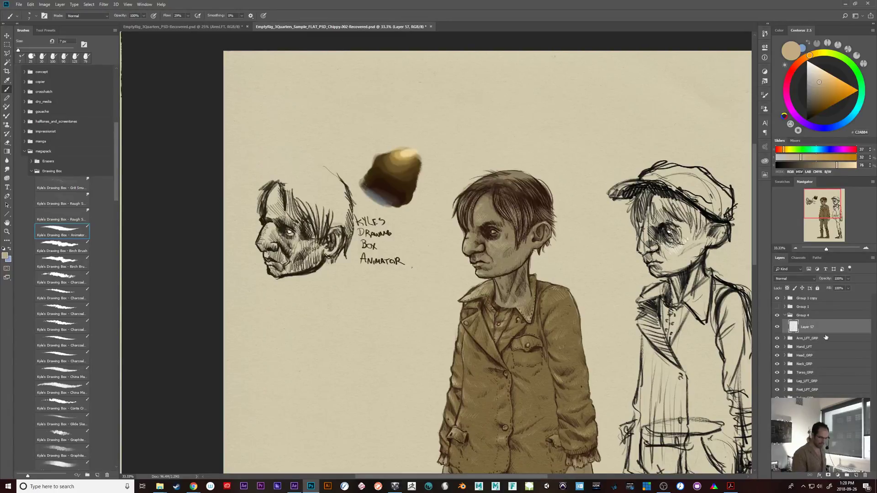
pyautogui.hotkey('ctrl', '+')
pyautogui.moveTo(692, 300); pyautogui.dragTo(661, 394)
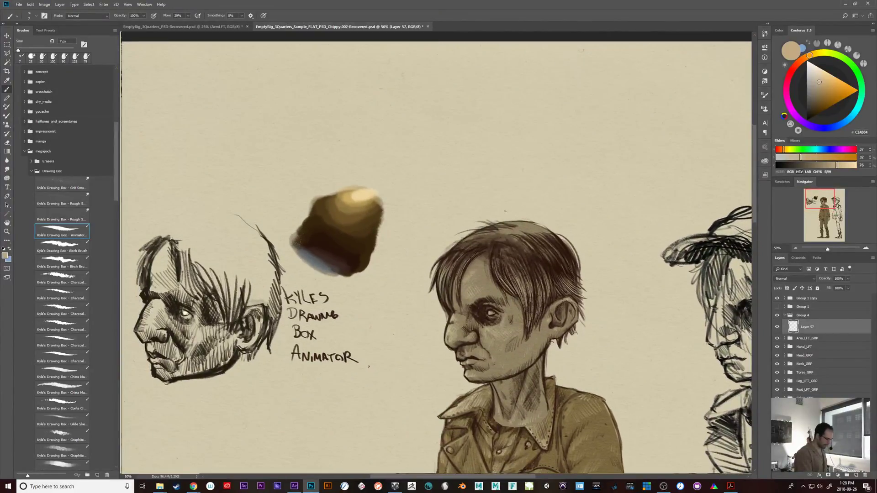
pyautogui.moveTo(568, 216); pyautogui.dragTo(600, 254)
pyautogui.hotkey('ctrl', 'z')
pyautogui.moveTo(814, 104); pyautogui.dragTo(793, 139)
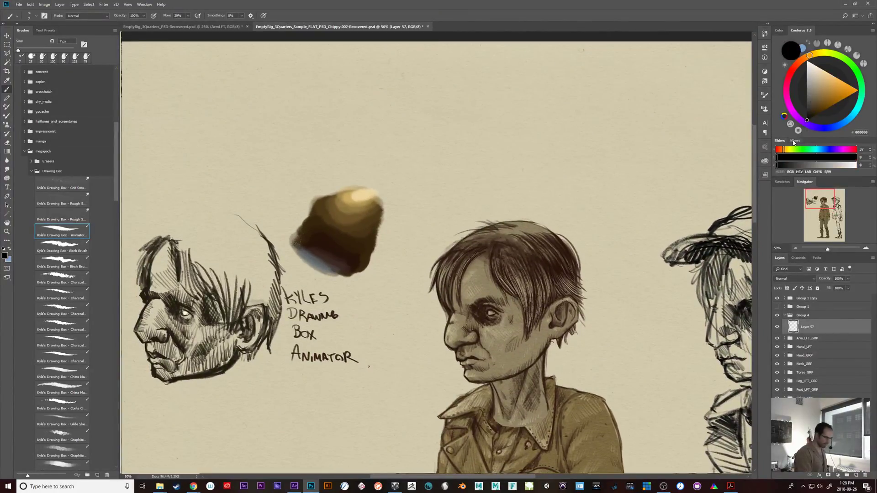
pyautogui.moveTo(508, 209); pyautogui.dragTo(636, 254)
pyautogui.hotkey('ctrl', 'z')
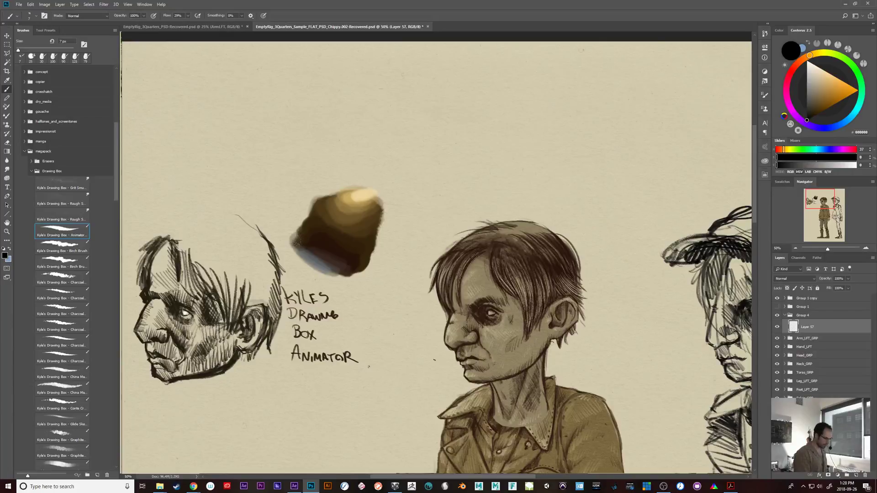
# - Sample the dark brown 2A0E01 from the painted colour swatch and sketch a small looping cap-brim curve in front of the hair
pyautogui.keyDown('alt'); pyautogui.click(341, 246); pyautogui.keyUp('alt')
pyautogui.moveTo(582, 302); pyautogui.dragTo(593, 306)
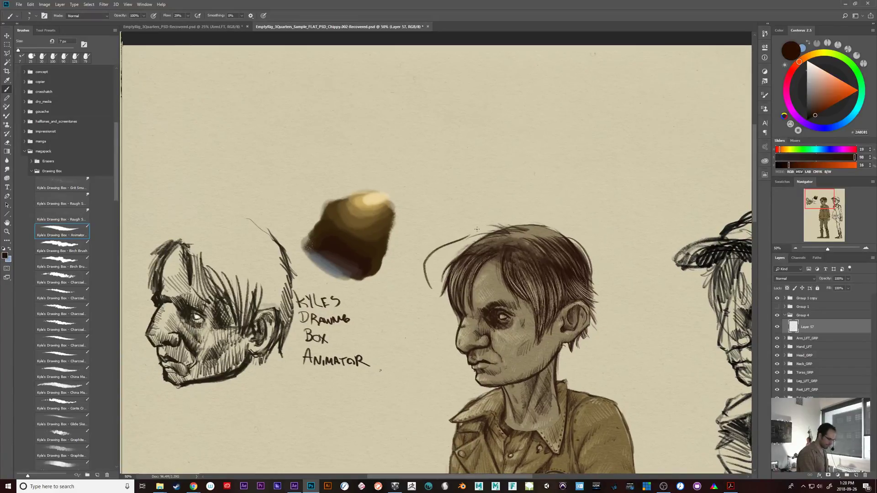
pyautogui.moveTo(620, 358); pyautogui.dragTo(513, 378)
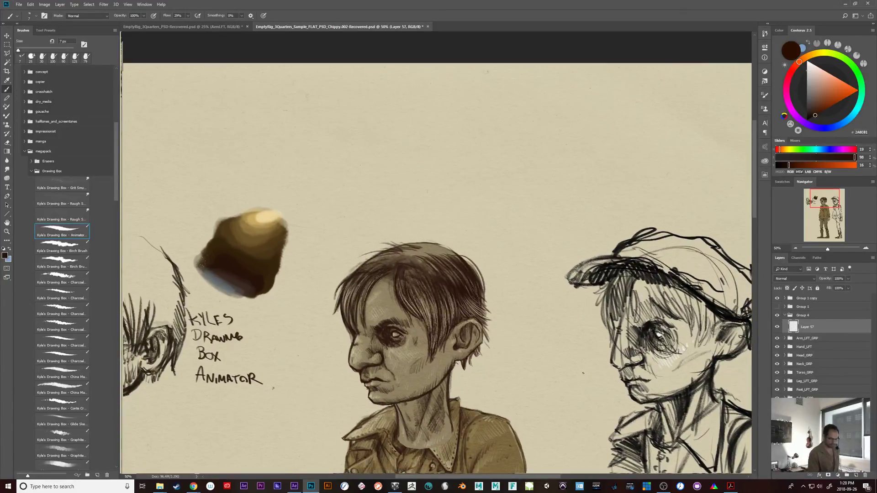
pyautogui.moveTo(339, 302)
pyautogui.mouseDown()
pyautogui.moveTo(323, 303)
pyautogui.moveTo(373, 266)
pyautogui.mouseUp()
pyautogui.hotkey('ctrl', 'z')
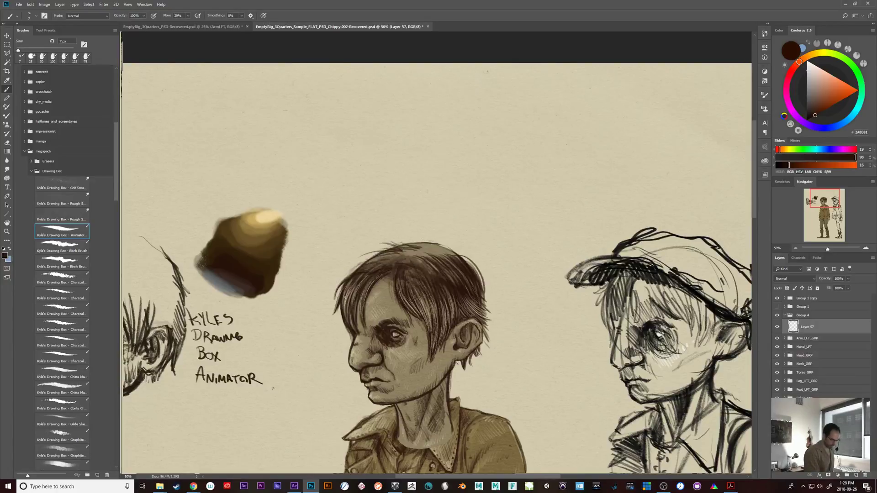
pyautogui.moveTo(344, 297)
pyautogui.mouseDown()
pyautogui.moveTo(341, 275)
pyautogui.moveTo(355, 273)
pyautogui.moveTo(316, 290)
pyautogui.moveTo(355, 270)
pyautogui.mouseUp()
pyautogui.hotkey('ctrl', 'z')
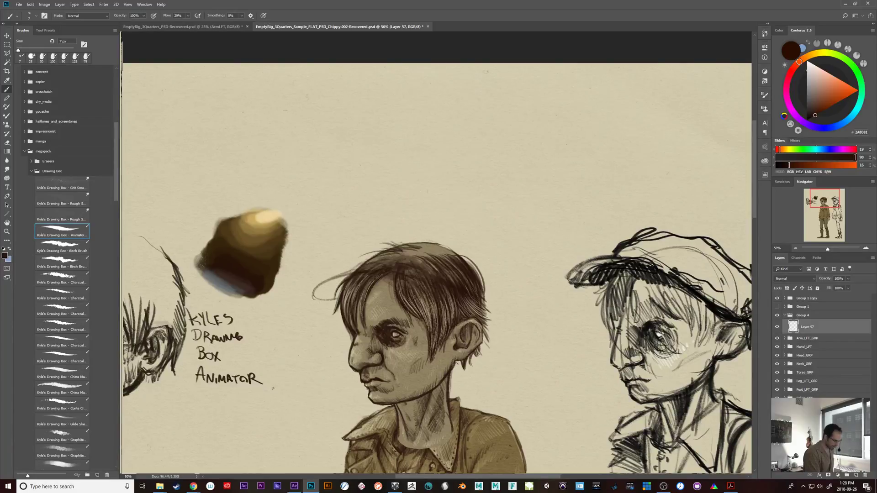
pyautogui.hotkey('ctrl', 'z')
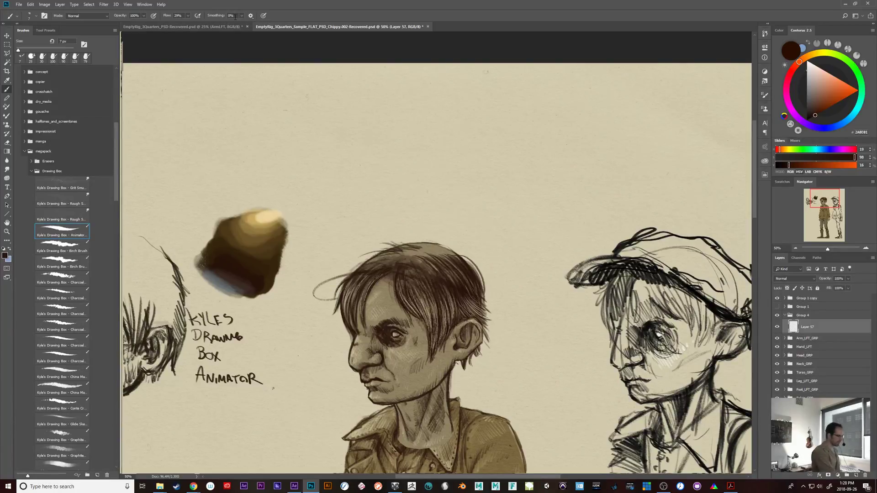
# - Try a brush smoothing of 25% with a large oval stroke above the character's head, and undo the stroke
pyautogui.moveTo(236, 16); pyautogui.dragTo(216, 21)
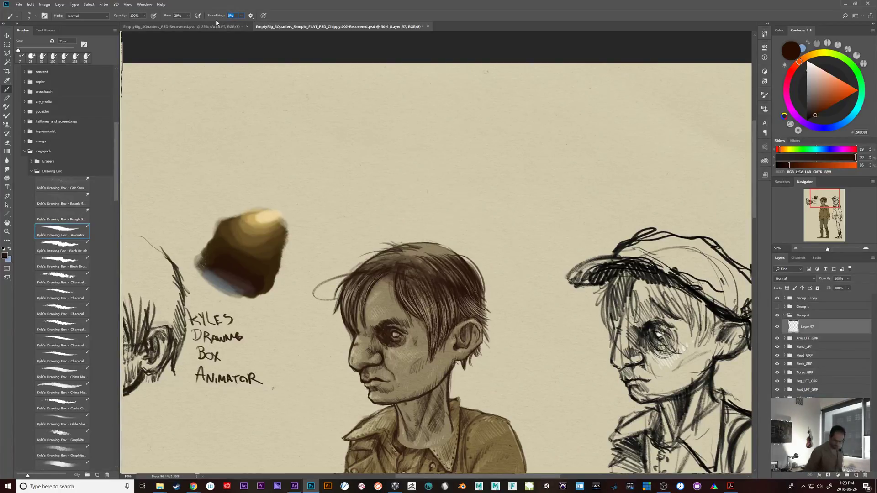
pyautogui.moveTo(331, 176)
pyautogui.mouseDown()
pyautogui.moveTo(452, 148)
pyautogui.moveTo(546, 176)
pyautogui.moveTo(493, 238)
pyautogui.moveTo(530, 310)
pyautogui.moveTo(585, 371)
pyautogui.moveTo(427, 164)
pyautogui.moveTo(537, 222)
pyautogui.moveTo(549, 251)
pyautogui.mouseUp()
pyautogui.hotkey('ctrl', 'z')
pyautogui.hotkey('ctrl', 'z')
pyautogui.moveTo(326, 223); pyautogui.dragTo(410, 158)
pyautogui.moveTo(468, 143); pyautogui.dragTo(489, 235)
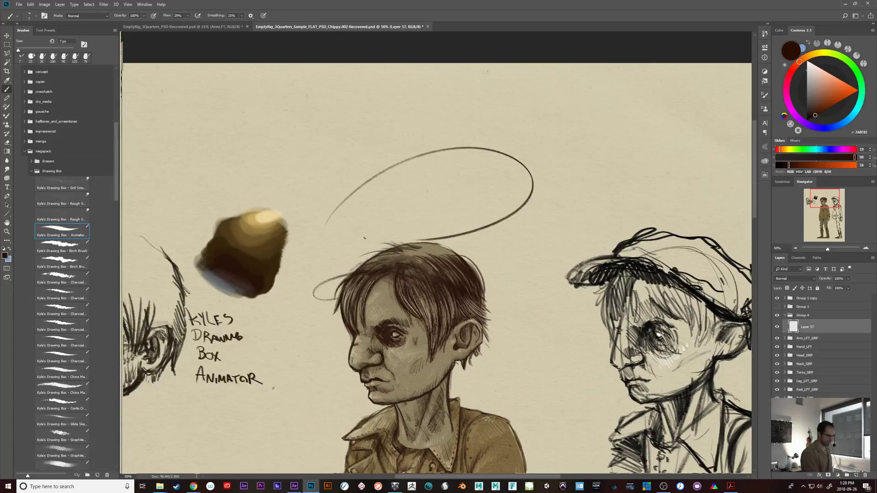
pyautogui.hotkey('ctrl', 'z')
# - Try a brush smoothing of 50% with strokes above the character's head, and undo them
pyautogui.moveTo(237, 17); pyautogui.dragTo(215, 28)
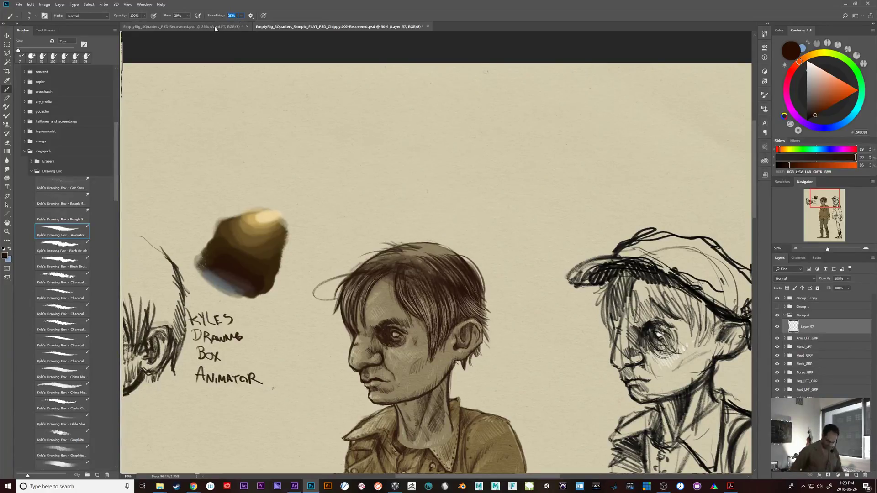
pyautogui.write('50')
pyautogui.press('Return')
pyautogui.moveTo(366, 208)
pyautogui.mouseDown()
pyautogui.moveTo(370, 155)
pyautogui.moveTo(513, 115)
pyautogui.moveTo(522, 228)
pyautogui.mouseUp()
pyautogui.hotkey('ctrl', 'z')
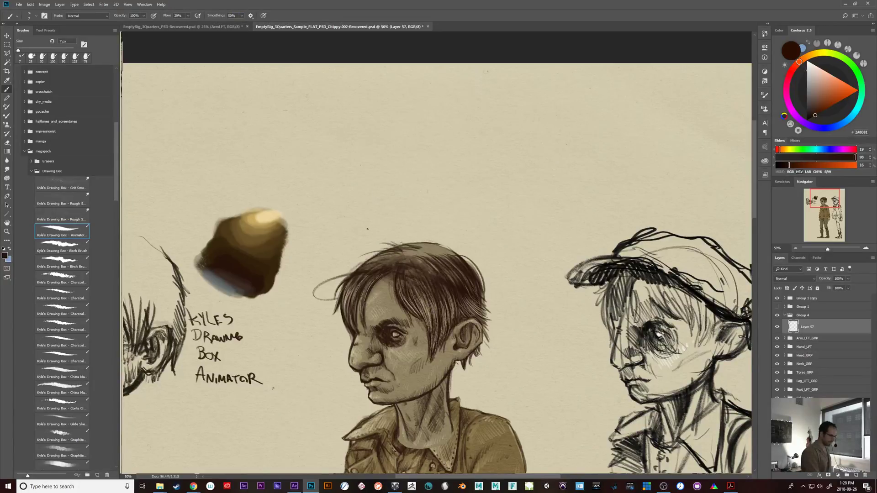
pyautogui.moveTo(363, 228)
pyautogui.mouseDown()
pyautogui.moveTo(362, 179)
pyautogui.moveTo(410, 130)
pyautogui.moveTo(480, 128)
pyautogui.moveTo(520, 167)
pyautogui.moveTo(523, 247)
pyautogui.moveTo(481, 285)
pyautogui.moveTo(370, 222)
pyautogui.mouseUp()
pyautogui.hotkey('ctrl', 'z')
# - Set the brush smoothing to 10%
pyautogui.click(241, 16)
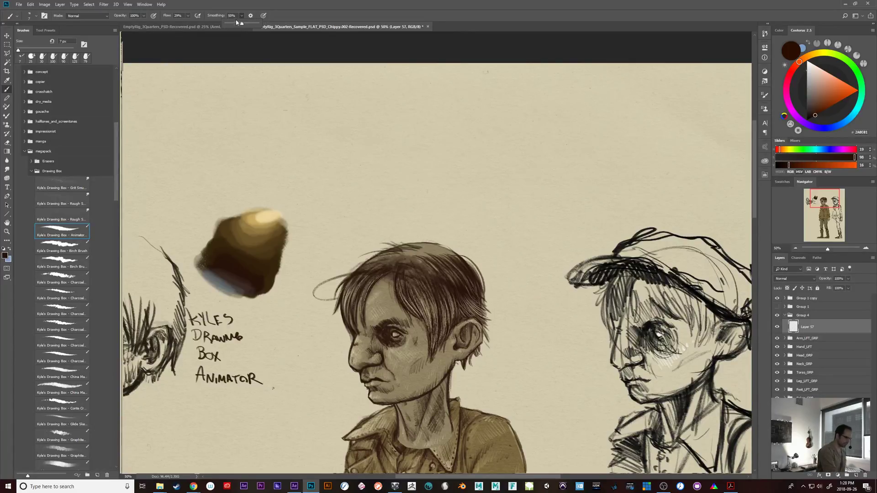
pyautogui.moveTo(237, 17); pyautogui.dragTo(219, 23)
pyautogui.write('1')
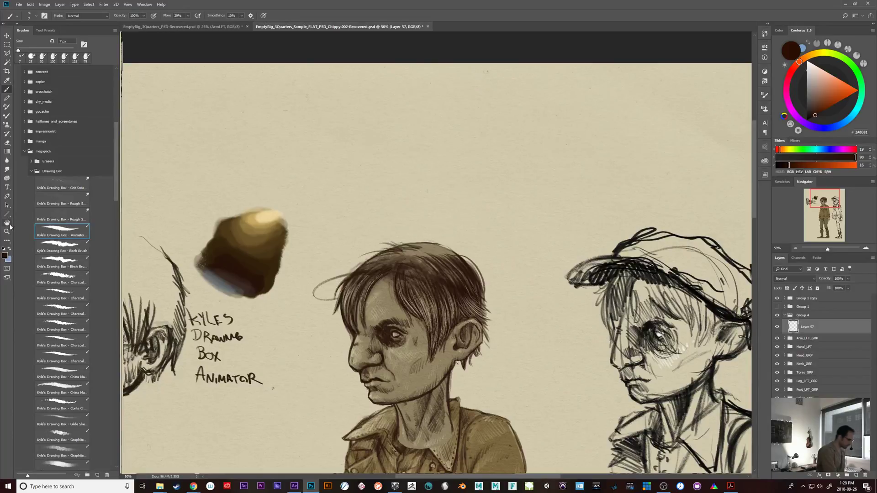
pyautogui.write('l')
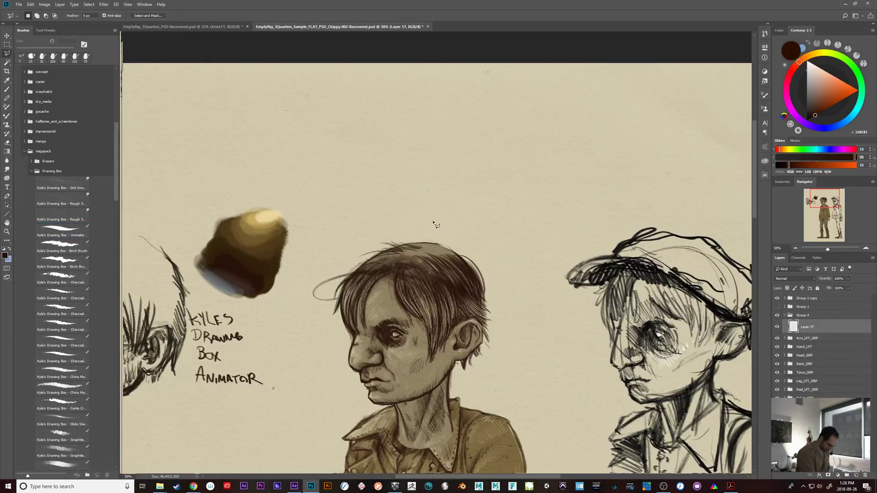
pyautogui.hotkey('shift', 'l')
pyautogui.moveTo(428, 224)
pyautogui.mouseDown()
pyautogui.moveTo(451, 220)
pyautogui.moveTo(479, 244)
pyautogui.moveTo(490, 273)
pyautogui.moveTo(468, 304)
pyautogui.moveTo(428, 224)
pyautogui.mouseUp()
pyautogui.hotkey('ctrl', 'd')
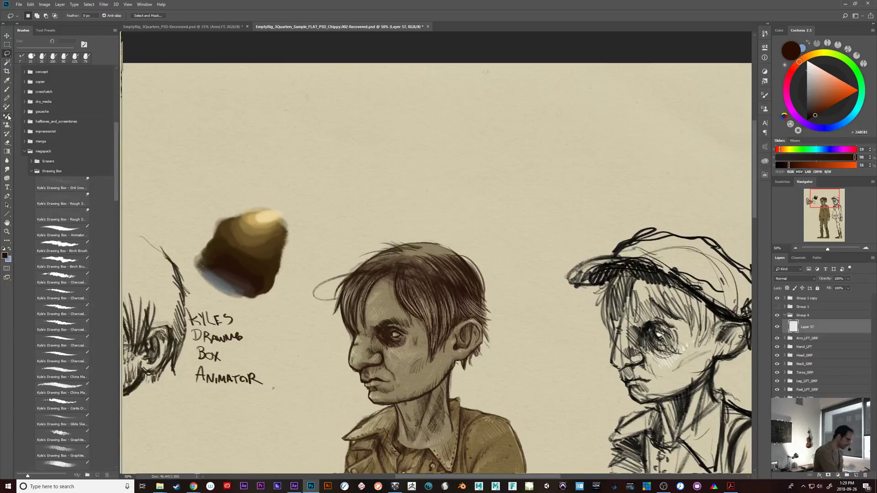
# - Return to the Brush tool and extend the cap-brim curve across the hair in dark brown, undoing unsatisfactory strokes
pyautogui.click(8, 90)
pyautogui.moveTo(437, 232)
pyautogui.mouseDown()
pyautogui.moveTo(531, 285)
pyautogui.moveTo(578, 338)
pyautogui.mouseUp()
pyautogui.hotkey('ctrl', 'z')
pyautogui.hotkey('ctrl', '+')
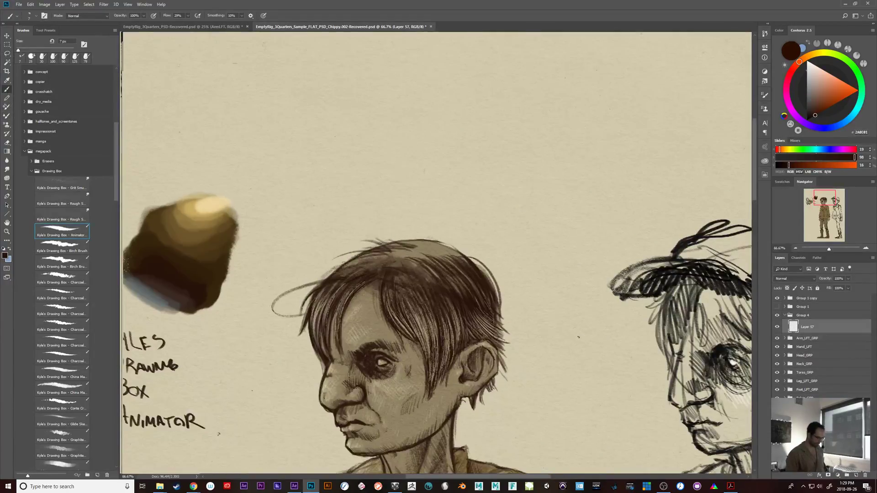
pyautogui.moveTo(578, 337); pyautogui.dragTo(497, 315)
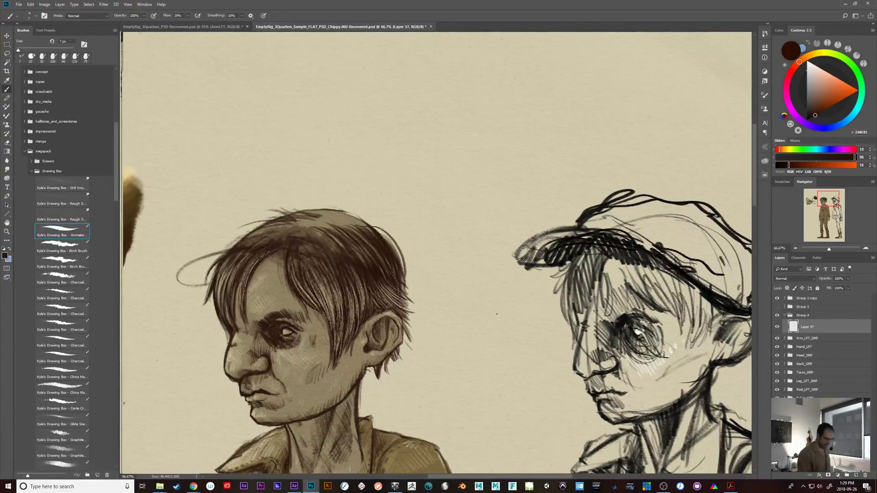
pyautogui.moveTo(477, 366)
pyautogui.mouseDown()
pyautogui.moveTo(614, 289)
pyautogui.moveTo(636, 293)
pyautogui.mouseUp()
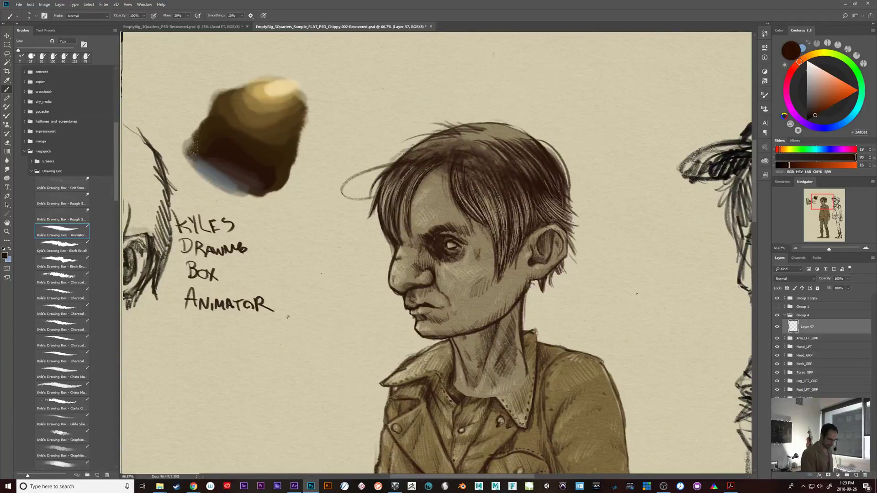
pyautogui.moveTo(636, 293); pyautogui.dragTo(511, 328)
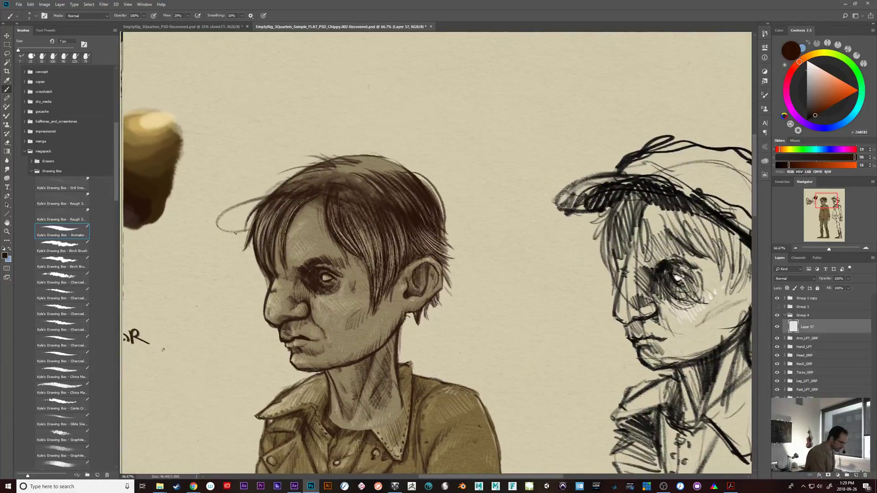
pyautogui.moveTo(228, 207); pyautogui.dragTo(352, 204)
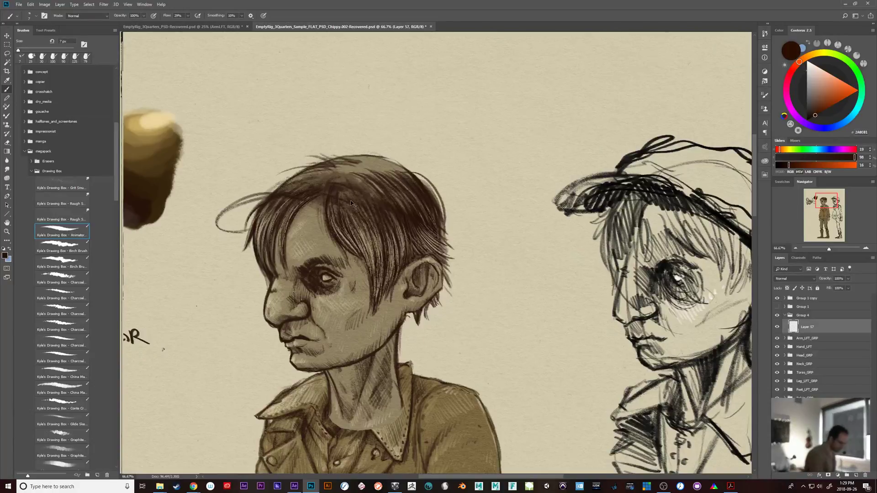
pyautogui.hotkey('ctrl', 'z')
pyautogui.moveTo(247, 232)
pyautogui.mouseDown()
pyautogui.moveTo(233, 207)
pyautogui.moveTo(392, 212)
pyautogui.mouseUp()
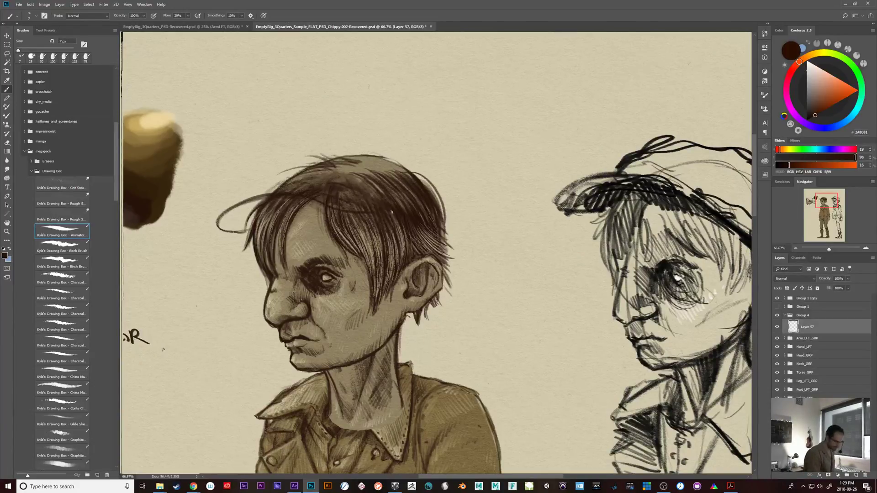
pyautogui.hotkey('ctrl', 'z')
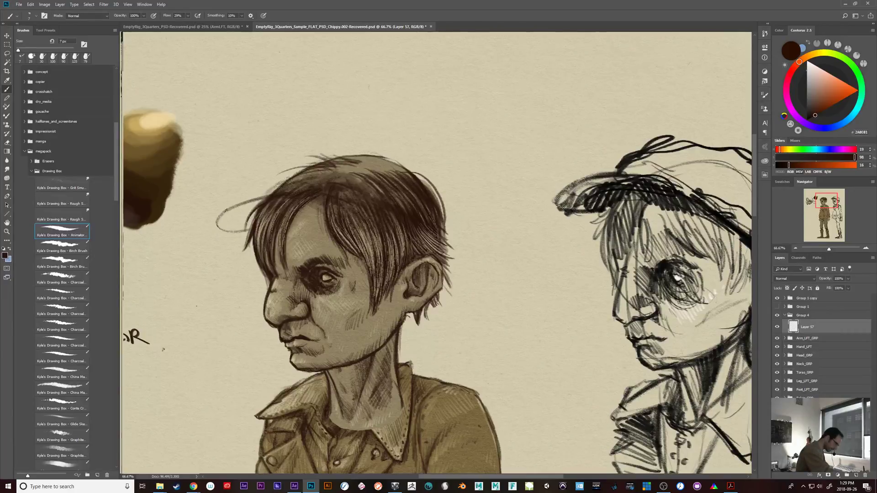
pyautogui.moveTo(224, 213)
pyautogui.mouseDown()
pyautogui.moveTo(273, 194)
pyautogui.moveTo(403, 217)
pyautogui.mouseUp()
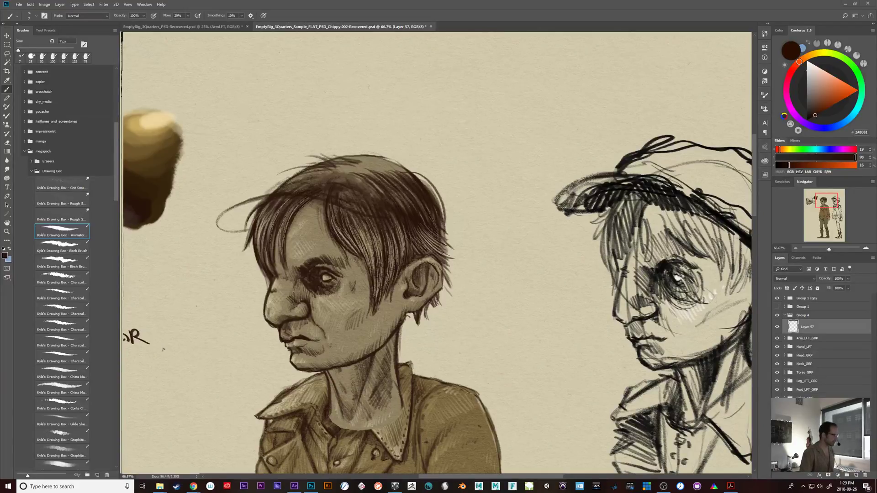
# - Paste the sepia reference photo of three boys in caps as a new layer and scale it down over the character's head
pyautogui.hotkey('alt', 'Tab')
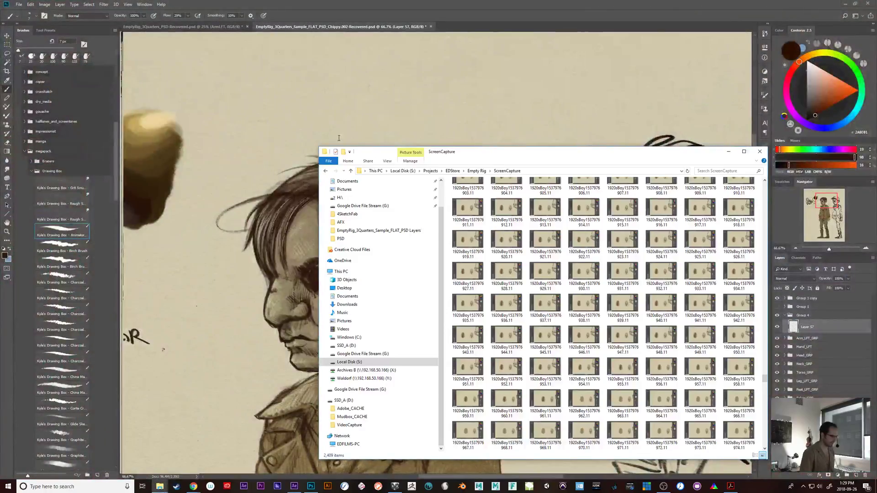
pyautogui.moveTo(487, 155); pyautogui.dragTo(451, 0)
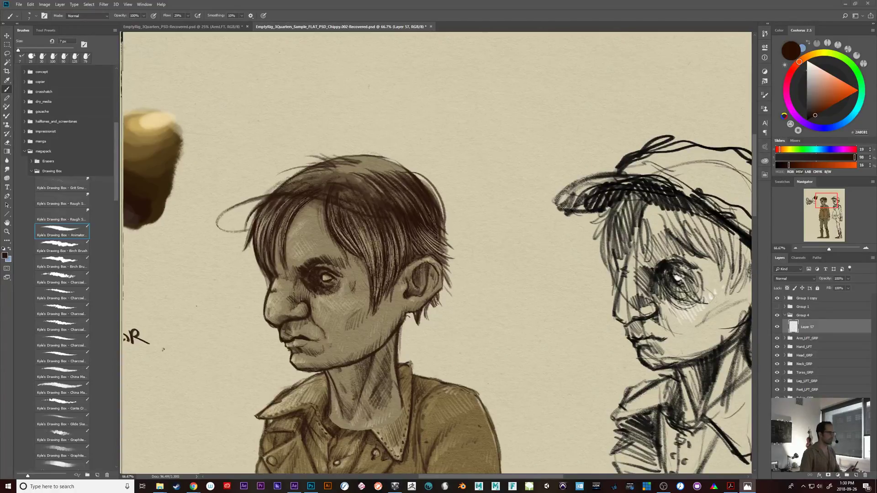
pyautogui.click(498, 106)
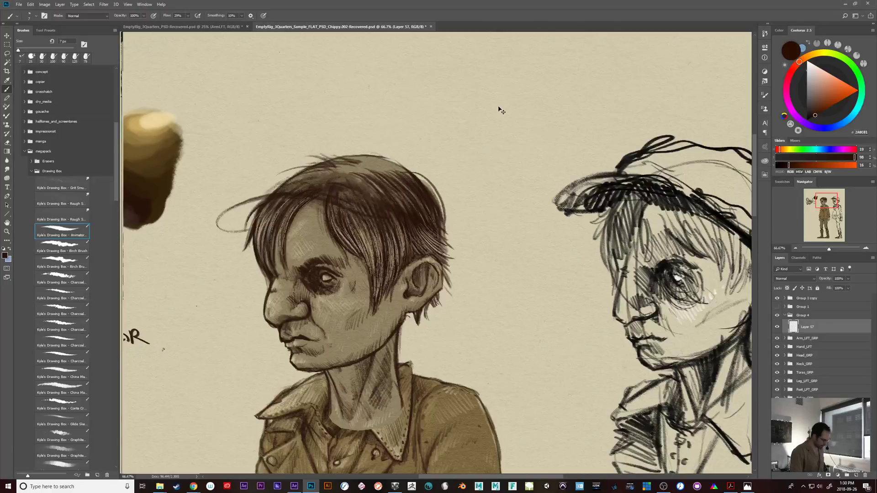
pyautogui.hotkey('ctrl', 'v')
pyautogui.hotkey('ctrl', 't')
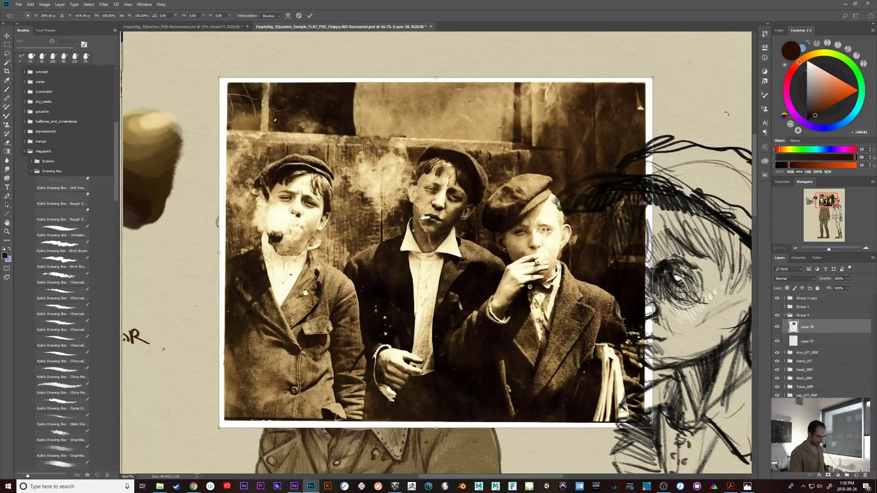
pyautogui.moveTo(653, 78); pyautogui.dragTo(368, 121)
pyautogui.press('Return')
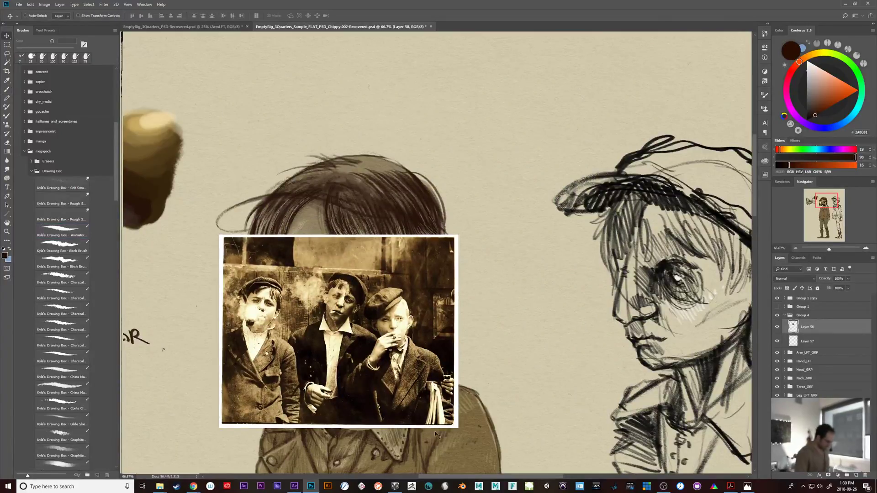
# - Move the sepia reference photo off the character to the upper-left corner of the canvas
pyautogui.moveTo(386, 382)
pyautogui.mouseDown()
pyautogui.moveTo(471, 222)
pyautogui.moveTo(511, 179)
pyautogui.moveTo(236, 188)
pyautogui.mouseUp()
pyautogui.hotkey('ctrl', '-')
pyautogui.hotkey('ctrl', '-')
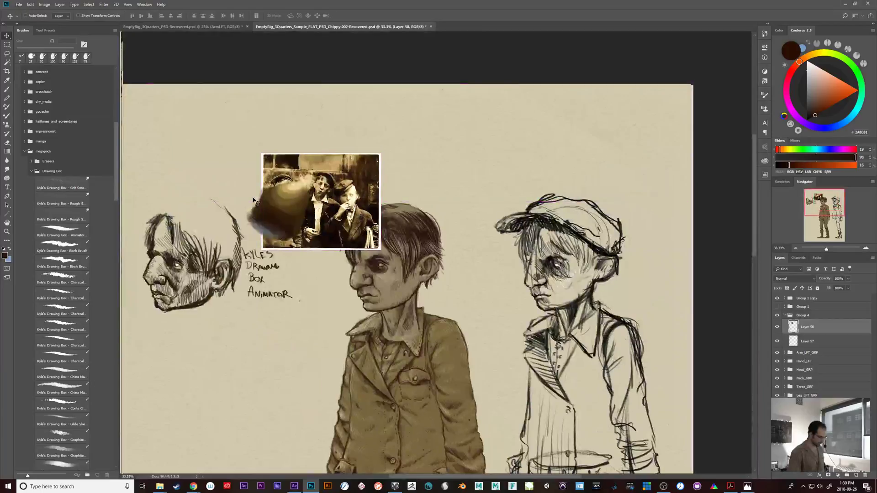
pyautogui.moveTo(364, 192); pyautogui.dragTo(265, 122)
# - Rename the layer group holding the reference photo and cap sketch as Hat
pyautogui.doubleClick(809, 315)
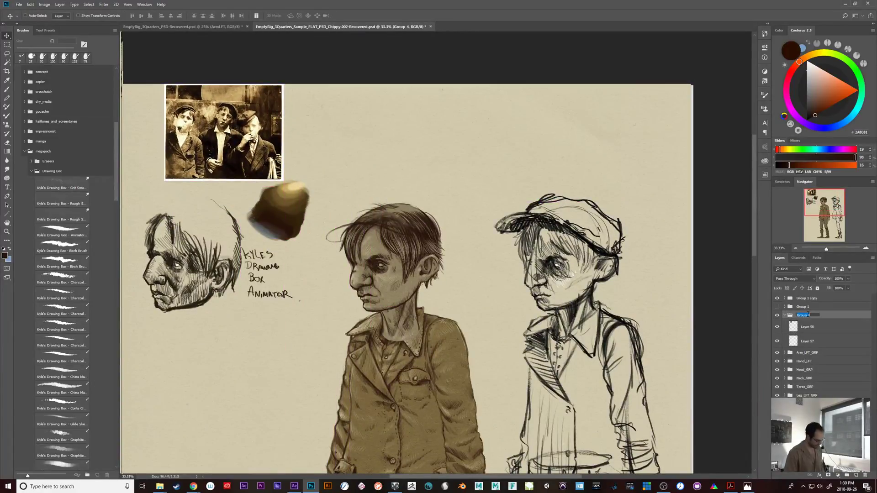
pyautogui.write('Hat')
pyautogui.press('Return')
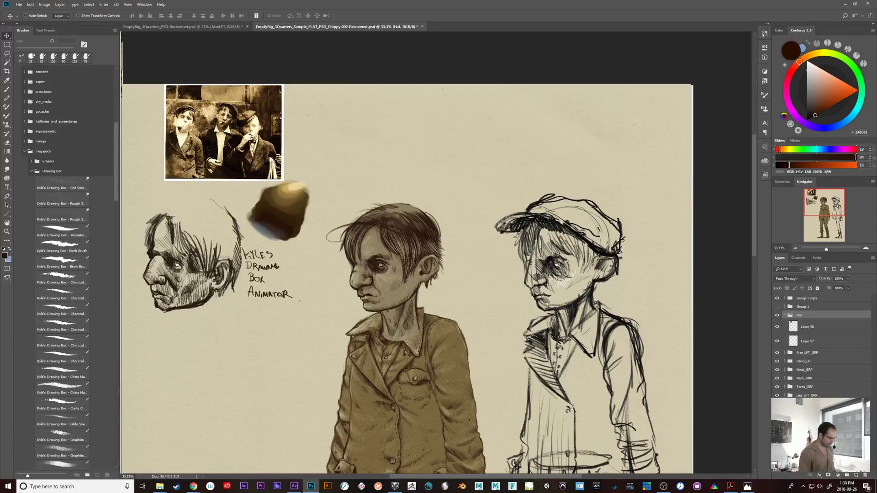
# - Switch to After Effects and set up an import of EmptyRig_3Quarters_PSD as Composition - Retain Layer Sizes, cancelling without importing
pyautogui.click(293, 486)
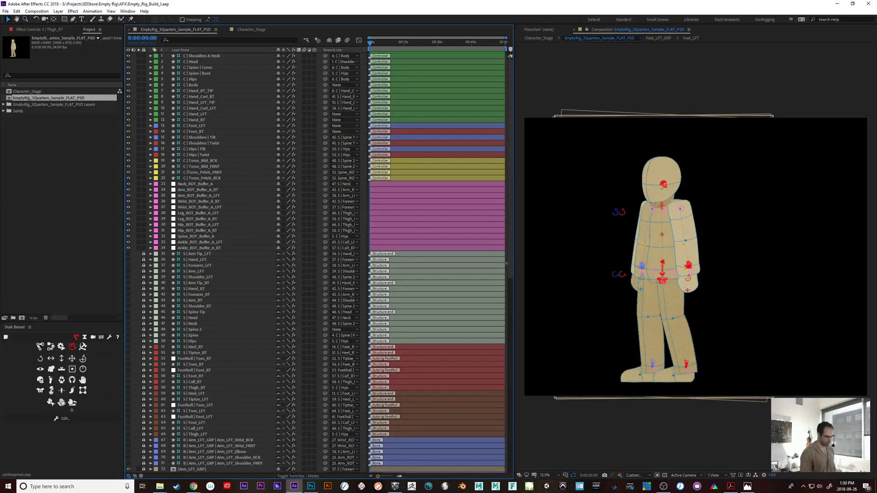
pyautogui.click(310, 487)
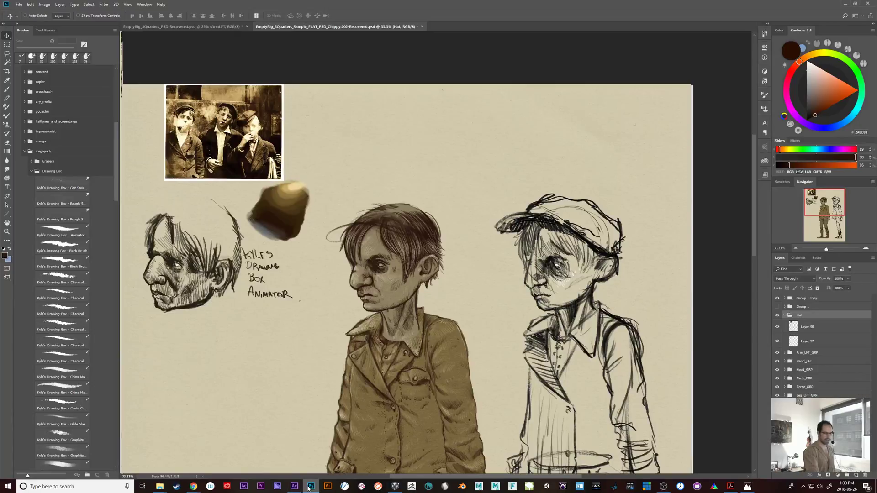
pyautogui.hotkey('alt', 'Tab')
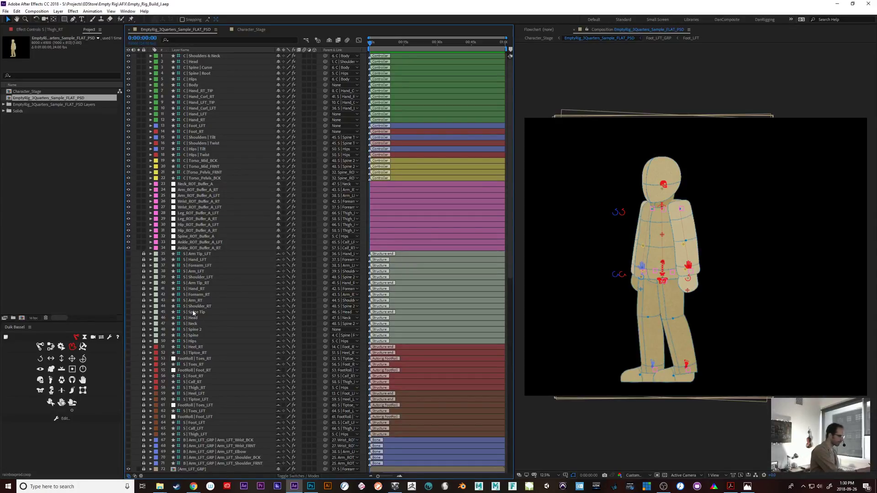
pyautogui.click(6, 11)
pyautogui.moveTo(47, 108)
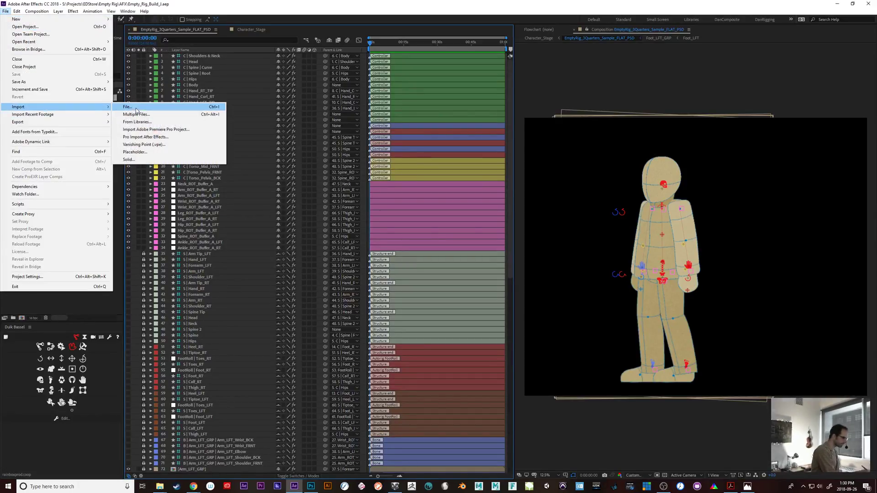
pyautogui.click(135, 108)
pyautogui.click(333, 167)
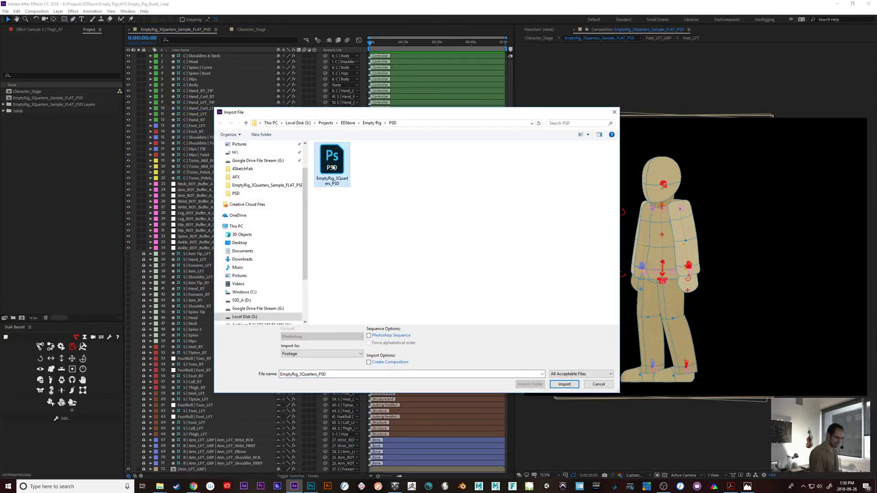
pyautogui.click(338, 354)
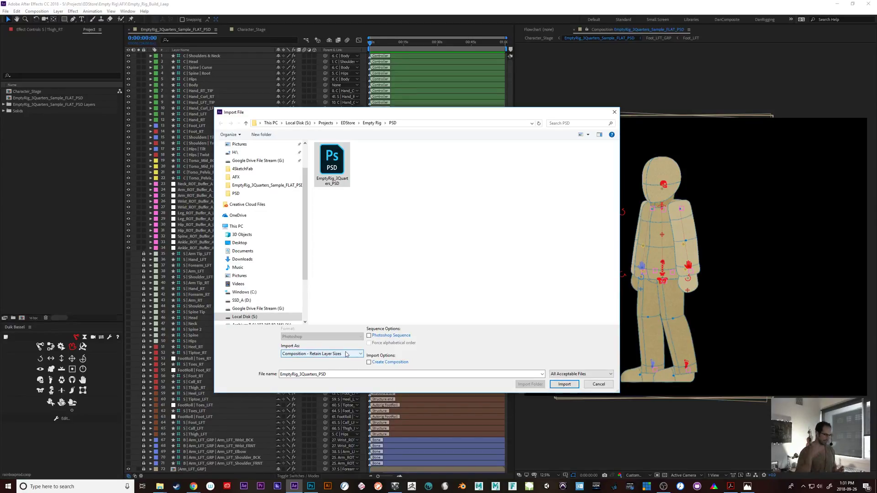
pyautogui.click(591, 387)
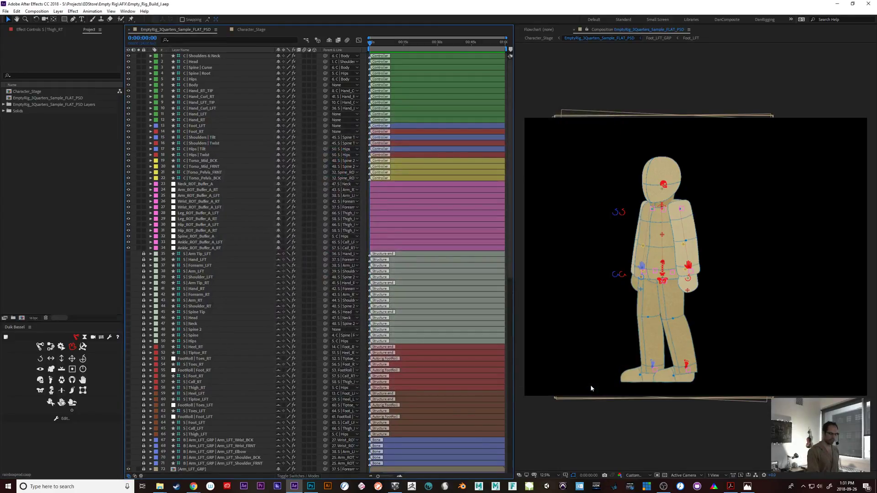
# - Return to Photoshop and clear the old cap-brim strokes from Layer 57
pyautogui.click(837, 4)
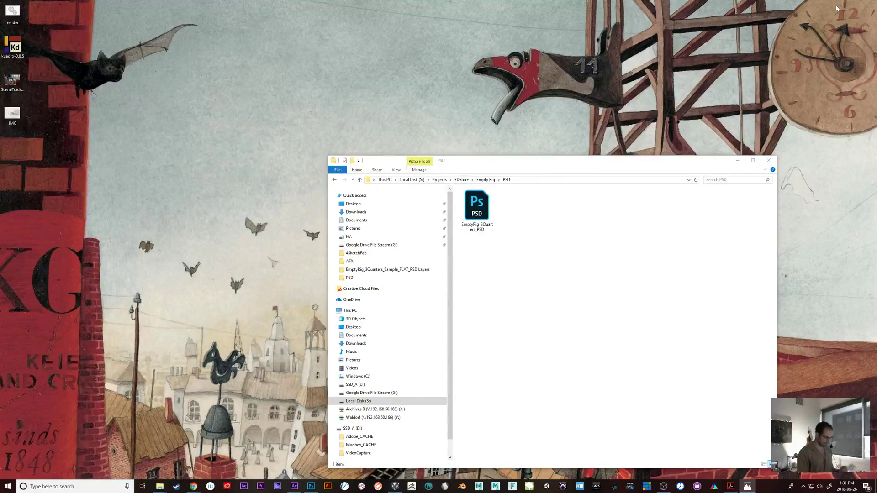
pyautogui.click(294, 487)
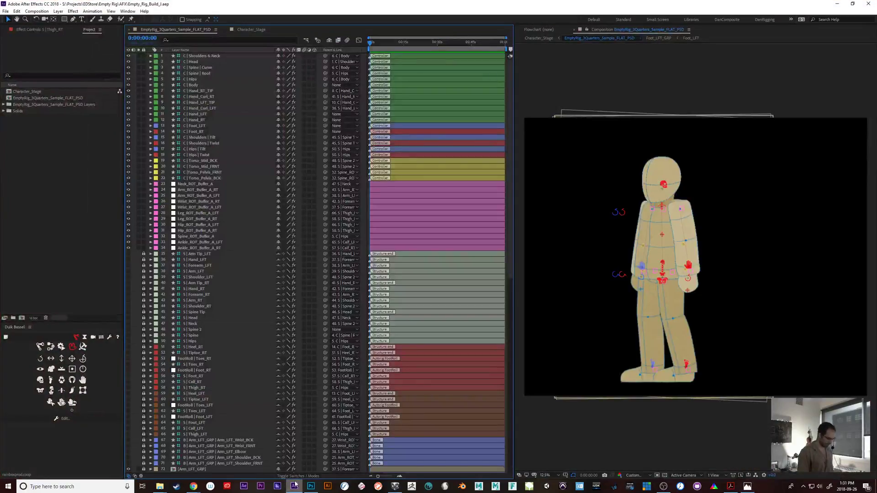
pyautogui.click(311, 487)
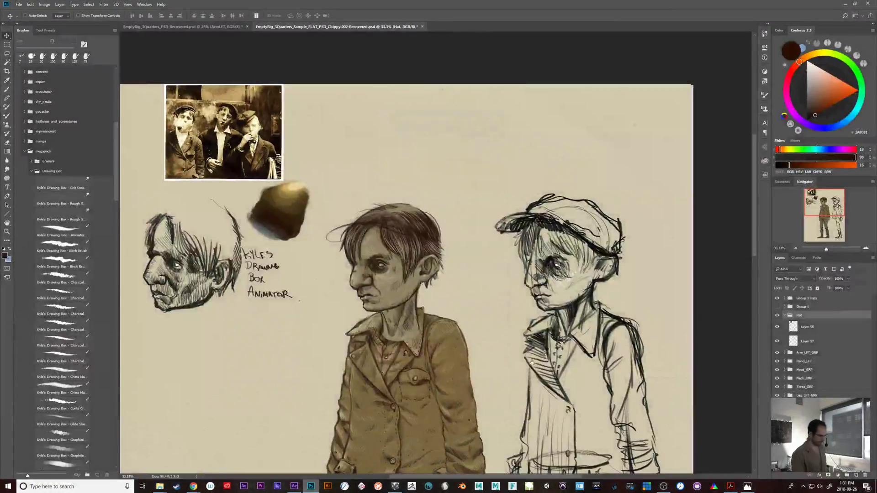
pyautogui.hotkey('ctrl', '-')
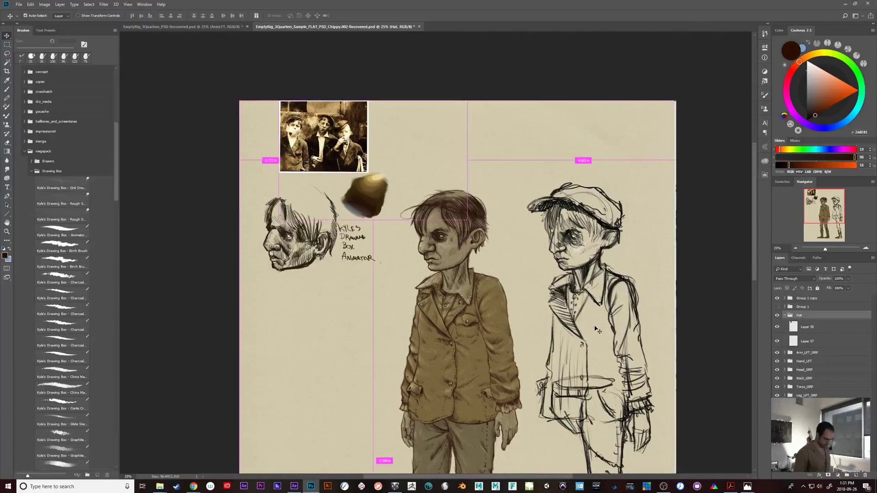
pyautogui.hotkey('ctrl', '+')
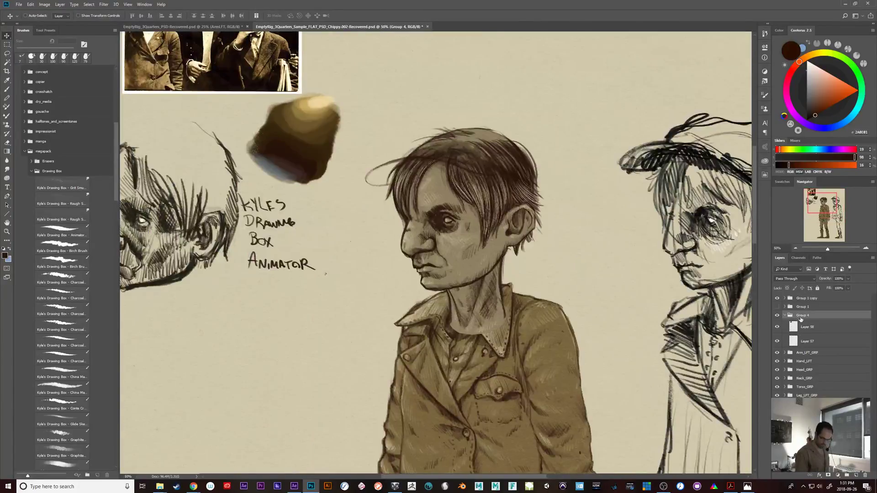
pyautogui.click(804, 342)
pyautogui.hotkey('ctrl', 'x')
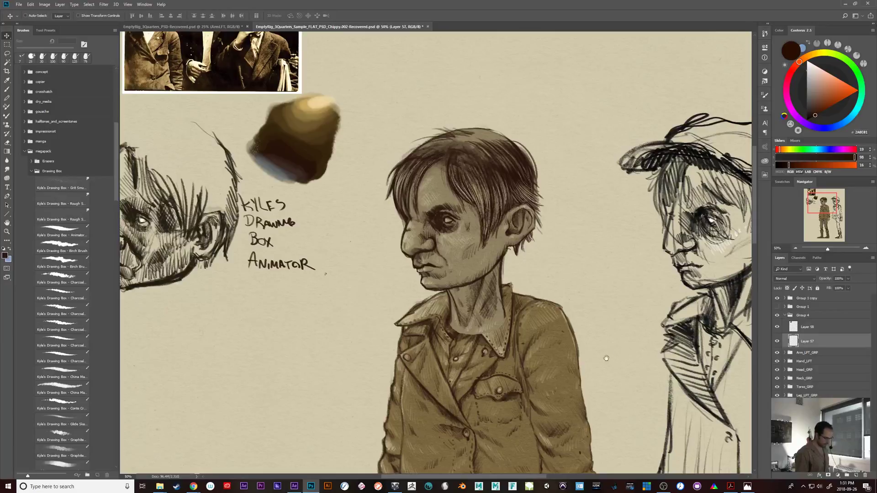
# - Show the Group 1 rough sketch as a cap guide over the character
pyautogui.moveTo(635, 360); pyautogui.dragTo(656, 357)
pyautogui.click(778, 308)
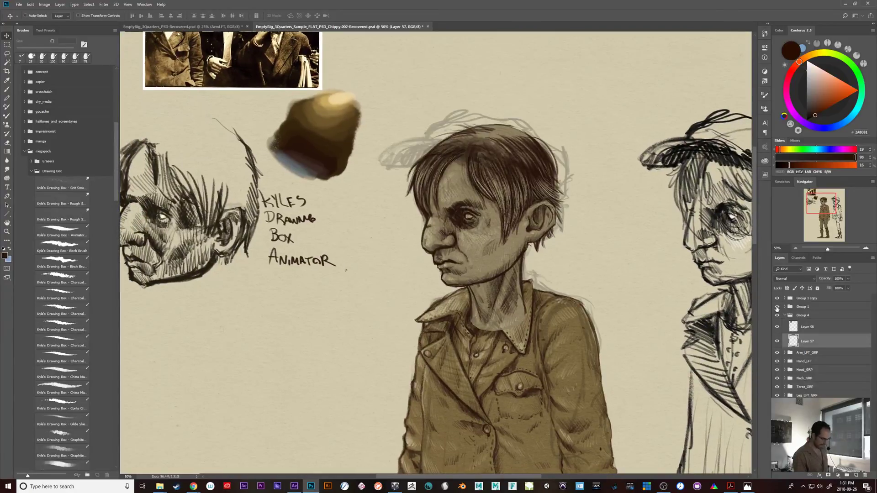
pyautogui.click(777, 308)
pyautogui.click(778, 308)
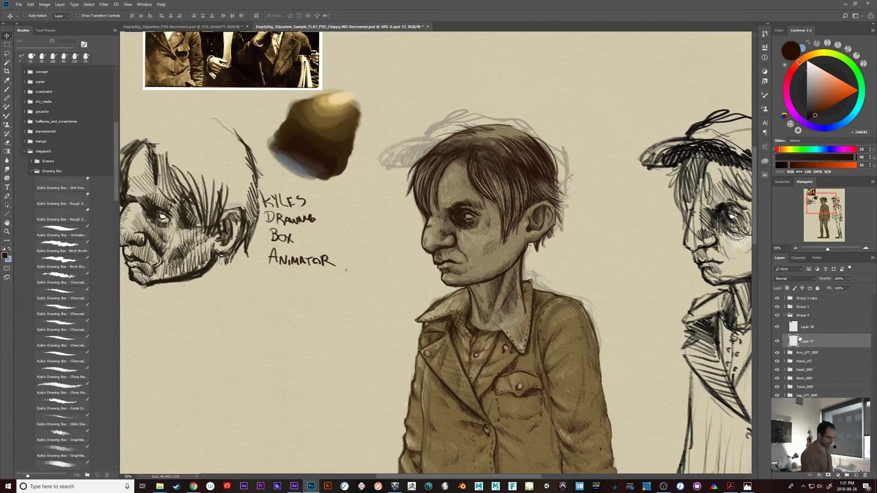
# - Brush the upper curve of the cap brim on Layer 57 in dark brown, extending it across the hair and undoing unsatisfactory strokes
pyautogui.press('b')
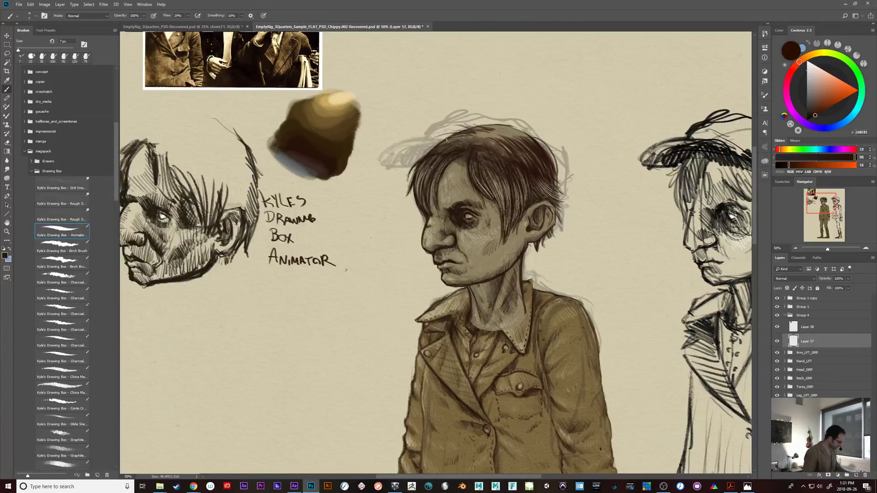
pyautogui.moveTo(380, 164)
pyautogui.mouseDown()
pyautogui.moveTo(408, 142)
pyautogui.moveTo(461, 146)
pyautogui.mouseUp()
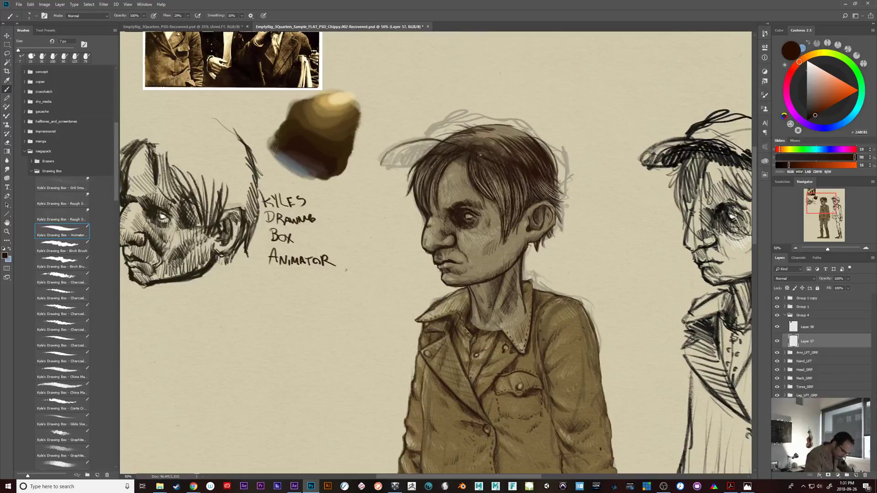
pyautogui.scroll(5, 469, 151)
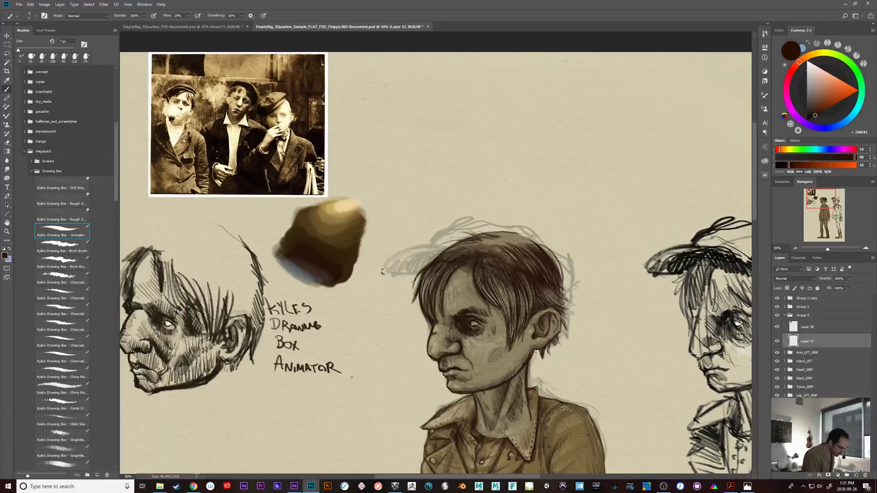
pyautogui.moveTo(386, 272)
pyautogui.mouseDown()
pyautogui.moveTo(462, 256)
pyautogui.moveTo(517, 270)
pyautogui.moveTo(434, 248)
pyautogui.moveTo(542, 277)
pyautogui.mouseUp()
pyautogui.hotkey('ctrl', 'z')
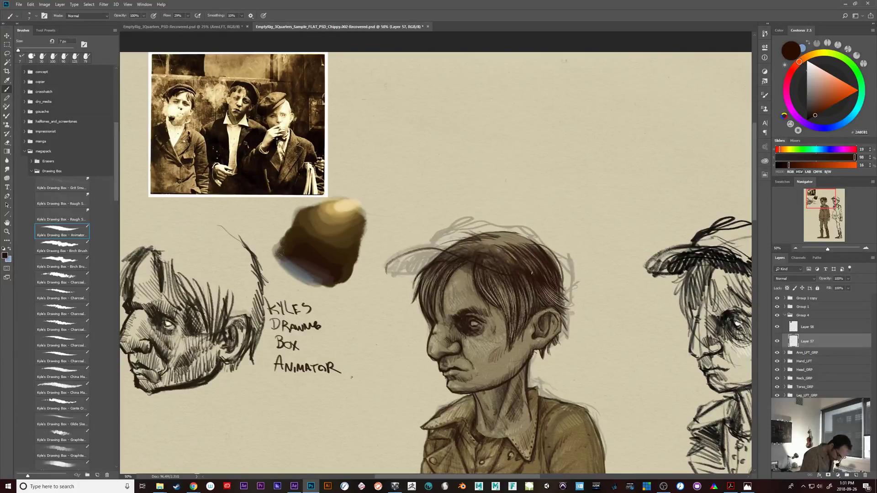
# - Lower the Head_GRP opacity to about 46%, reselect Layer 57 and toggle its visibility to check the brim line
pyautogui.click(808, 370)
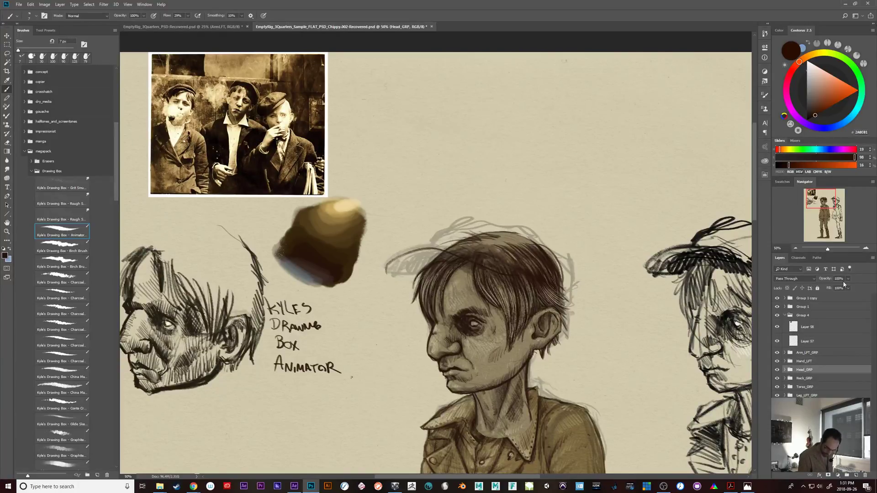
pyautogui.click(848, 278)
pyautogui.click(830, 286)
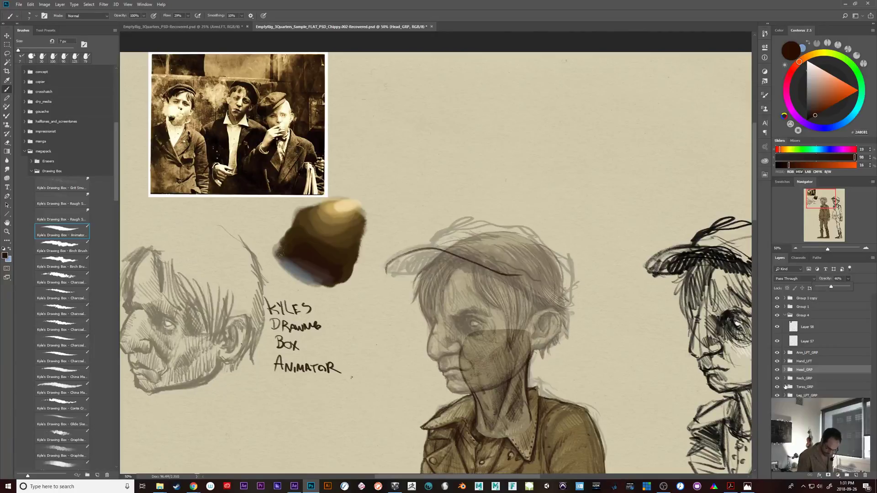
pyautogui.click(807, 342)
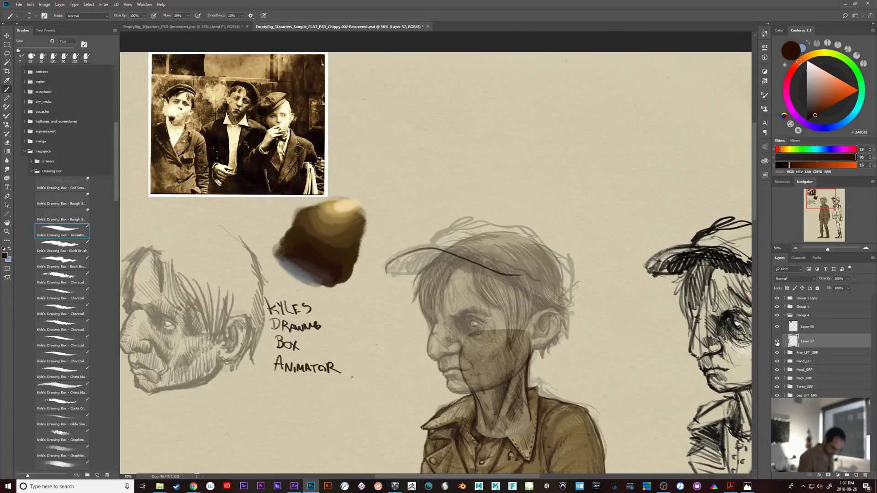
pyautogui.click(778, 343)
pyautogui.click(778, 341)
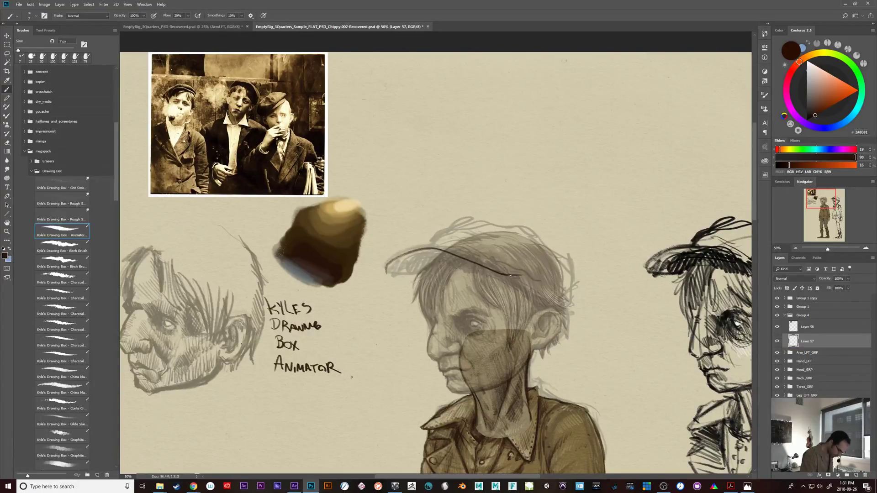
# - Rotate the brim curve on Layer 57 about 5° clockwise so it slopes further down toward the ear
pyautogui.hotkey('ctrl', 't')
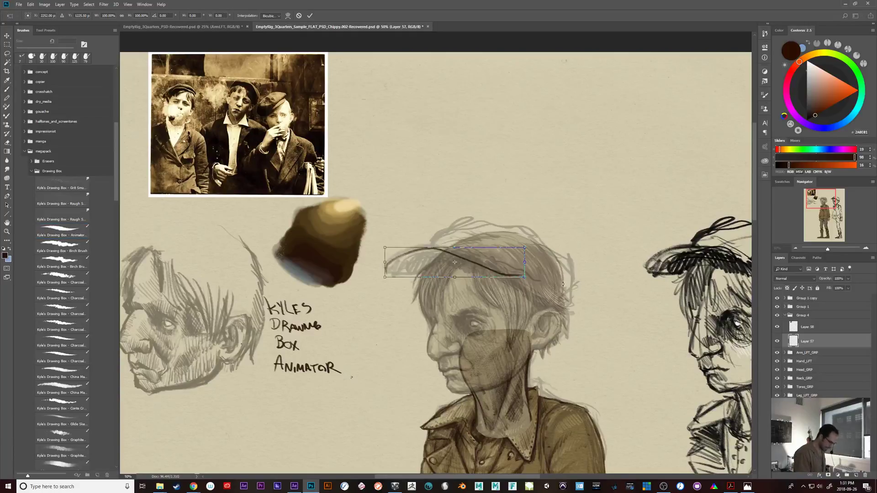
pyautogui.moveTo(563, 274); pyautogui.dragTo(560, 290)
pyautogui.moveTo(495, 277); pyautogui.dragTo(499, 281)
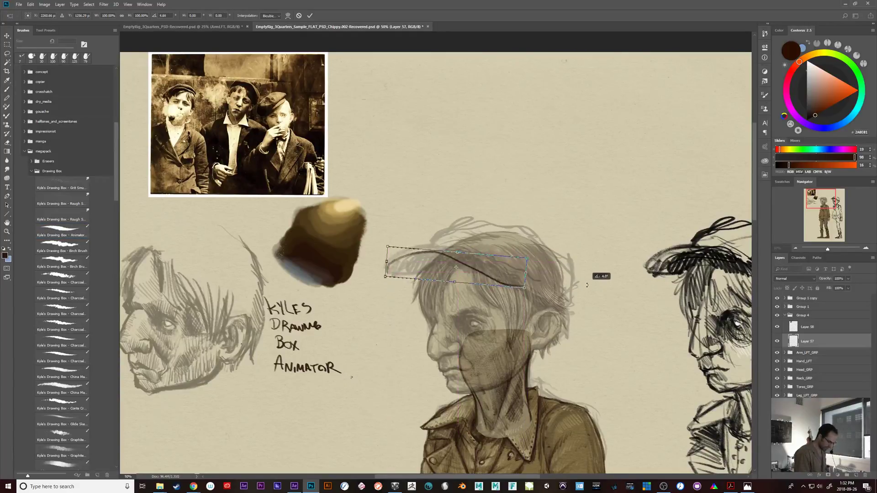
pyautogui.press('Return')
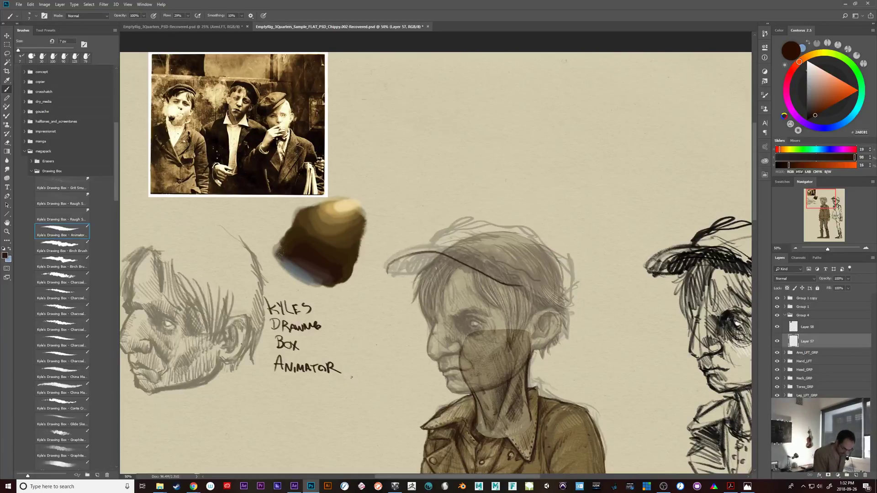
# - Try several strokes for the lower edge and front tip of the cap brim, undoing each one
pyautogui.moveTo(468, 273); pyautogui.dragTo(387, 262)
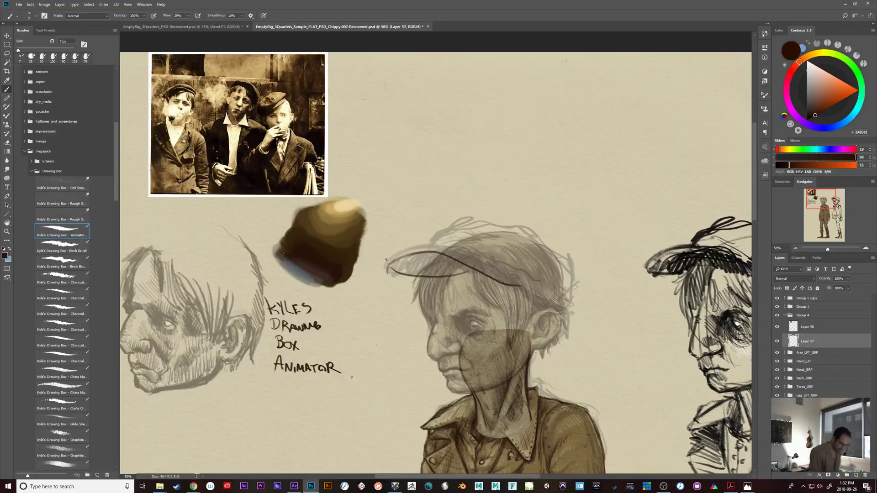
pyautogui.hotkey('ctrl', 'z')
pyautogui.moveTo(469, 272)
pyautogui.mouseDown()
pyautogui.moveTo(447, 275)
pyautogui.moveTo(409, 250)
pyautogui.mouseUp()
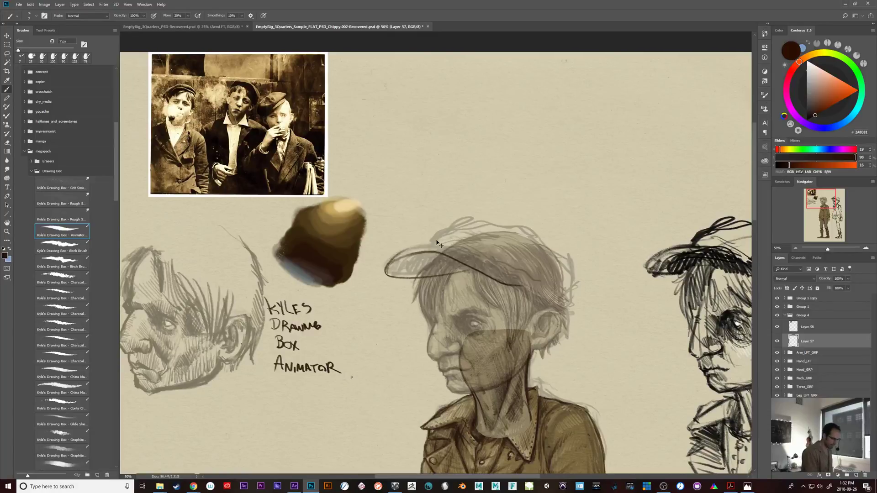
pyautogui.hotkey('ctrl', 'z')
pyautogui.moveTo(482, 274)
pyautogui.mouseDown()
pyautogui.moveTo(400, 276)
pyautogui.moveTo(384, 249)
pyautogui.mouseUp()
pyautogui.hotkey('ctrl', 'z')
pyautogui.moveTo(466, 270)
pyautogui.mouseDown()
pyautogui.moveTo(387, 274)
pyautogui.moveTo(434, 245)
pyautogui.mouseUp()
pyautogui.hotkey('ctrl', 'z')
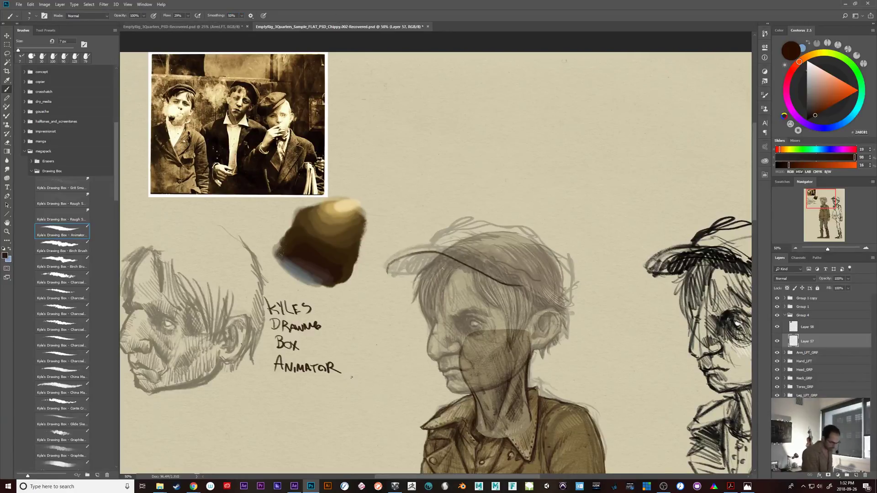
# - Outline the brim's lower edge and add a second curve toward the ear, using 50% smoothing and 0% for the final joining touch
pyautogui.moveTo(473, 272)
pyautogui.mouseDown()
pyautogui.moveTo(388, 274)
pyautogui.moveTo(391, 259)
pyautogui.moveTo(429, 247)
pyautogui.mouseUp()
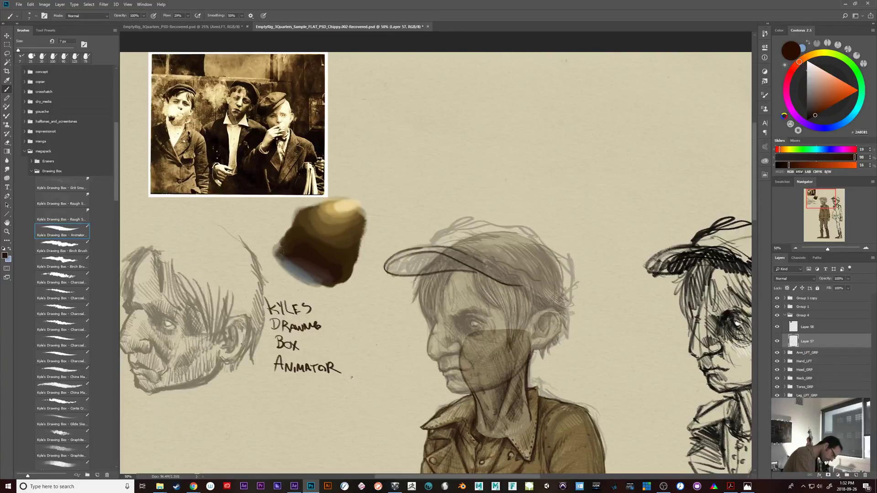
pyautogui.moveTo(474, 258); pyautogui.dragTo(526, 287)
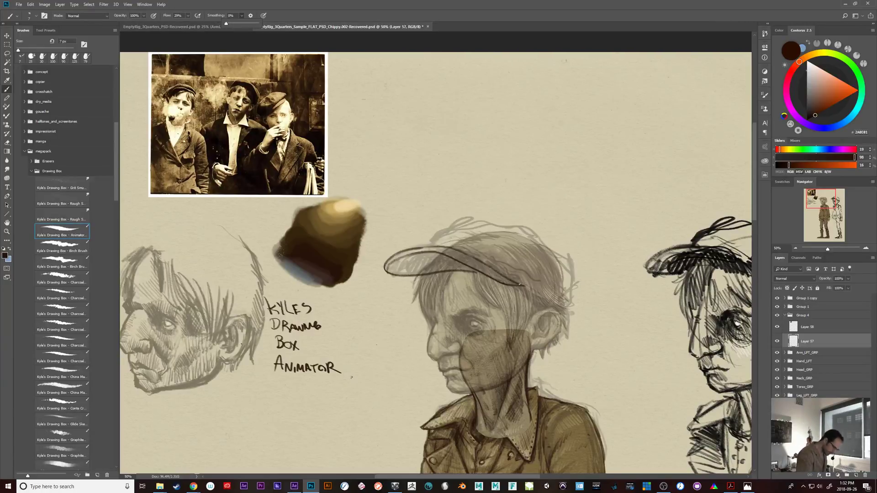
pyautogui.click(519, 284)
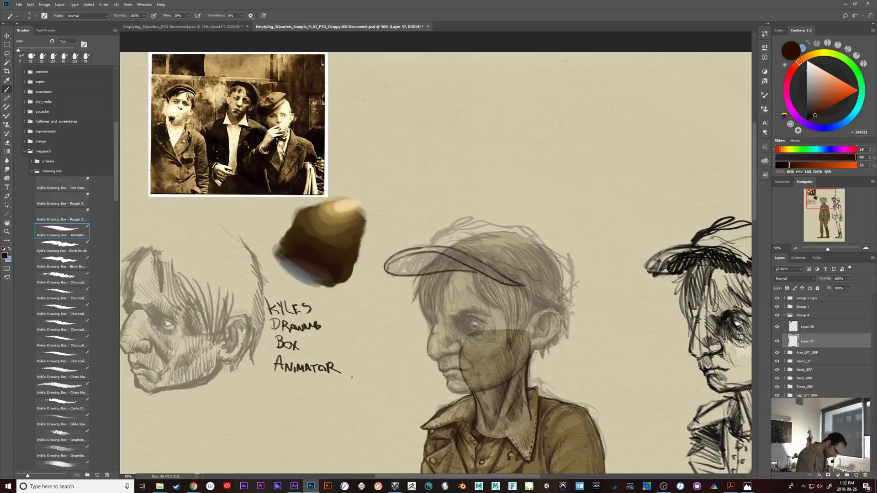
# - Extend the cap's lower edge past the ear on Layer 57 and curve it up around the back of the head
pyautogui.moveTo(598, 272); pyautogui.dragTo(616, 279)
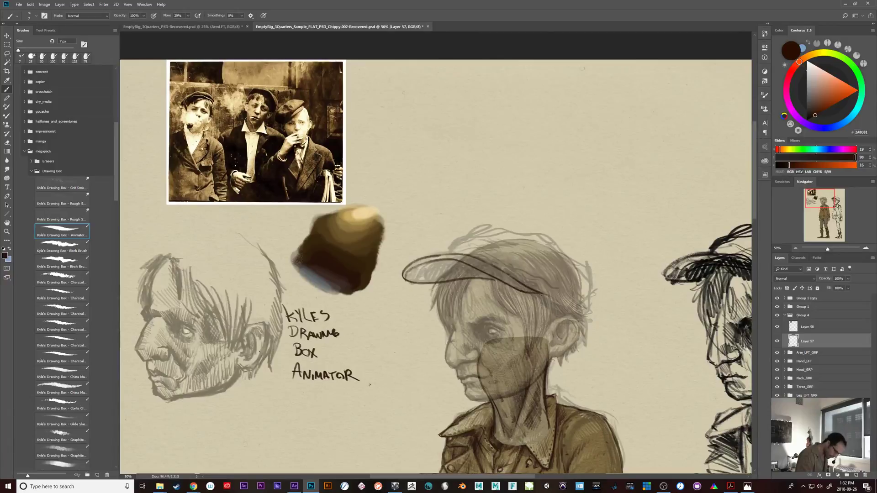
pyautogui.moveTo(544, 295)
pyautogui.mouseDown()
pyautogui.moveTo(565, 301)
pyautogui.moveTo(551, 308)
pyautogui.moveTo(556, 302)
pyautogui.moveTo(594, 325)
pyautogui.mouseUp()
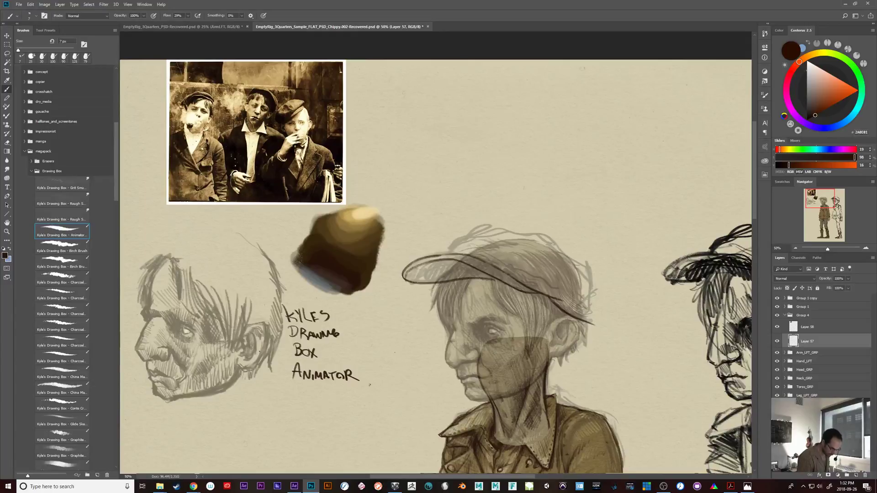
pyautogui.hotkey('ctrl', 'z')
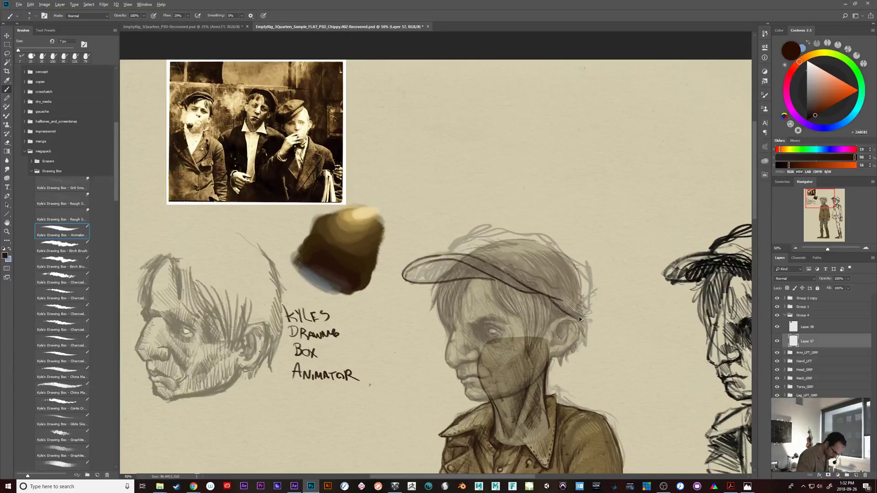
pyautogui.moveTo(574, 316)
pyautogui.mouseDown()
pyautogui.moveTo(596, 323)
pyautogui.moveTo(599, 289)
pyautogui.moveTo(601, 298)
pyautogui.moveTo(592, 285)
pyautogui.moveTo(602, 298)
pyautogui.moveTo(568, 257)
pyautogui.mouseUp()
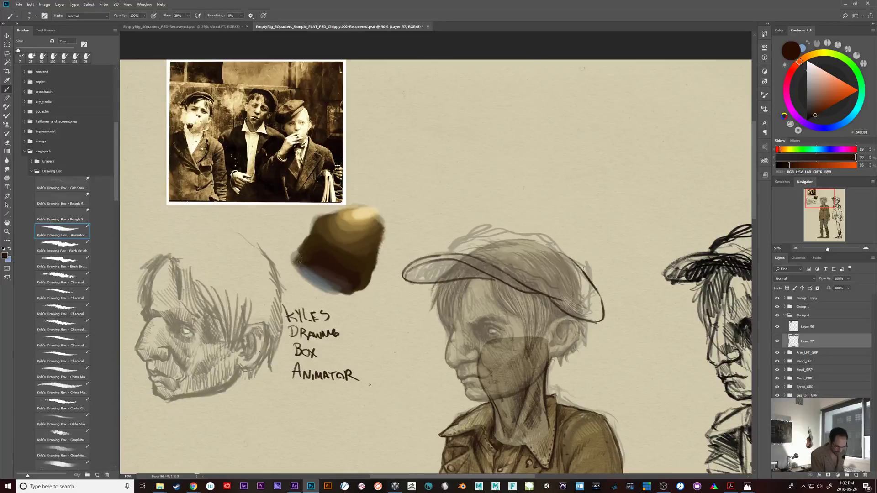
# - Outline the upper back of the cap's crown toward its top, undoing the strokes that overshoot
pyautogui.moveTo(578, 266)
pyautogui.mouseDown()
pyautogui.moveTo(557, 247)
pyautogui.moveTo(501, 234)
pyautogui.mouseUp()
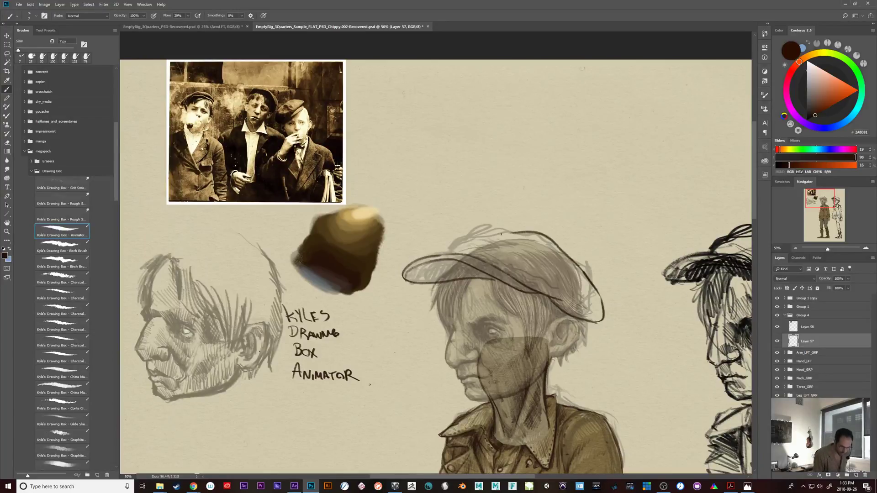
pyautogui.hotkey('ctrl', 'z')
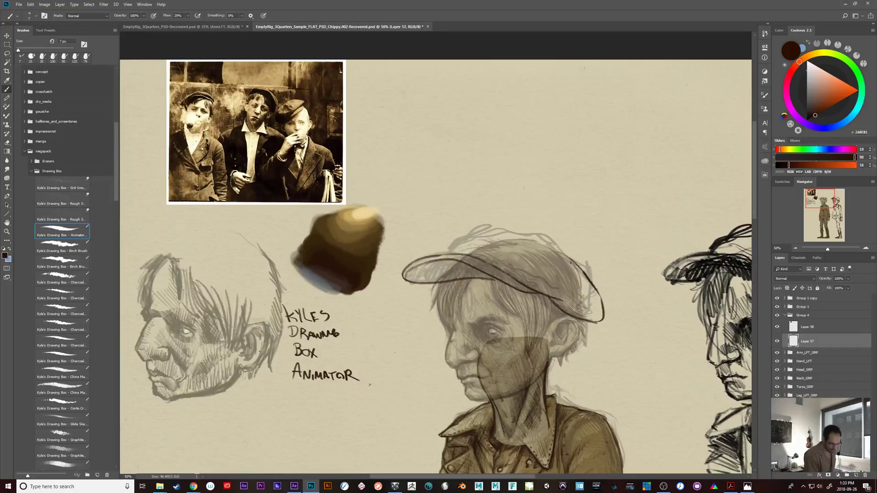
pyautogui.moveTo(571, 262)
pyautogui.mouseDown()
pyautogui.moveTo(507, 227)
pyautogui.moveTo(521, 227)
pyautogui.moveTo(488, 229)
pyautogui.moveTo(438, 253)
pyautogui.moveTo(524, 225)
pyautogui.mouseUp()
pyautogui.hotkey('ctrl', 'z')
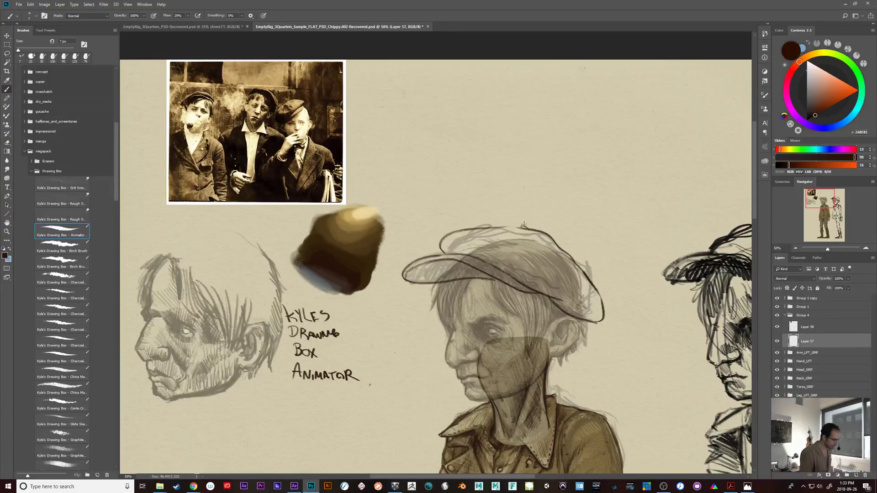
pyautogui.hotkey('ctrl', 'z')
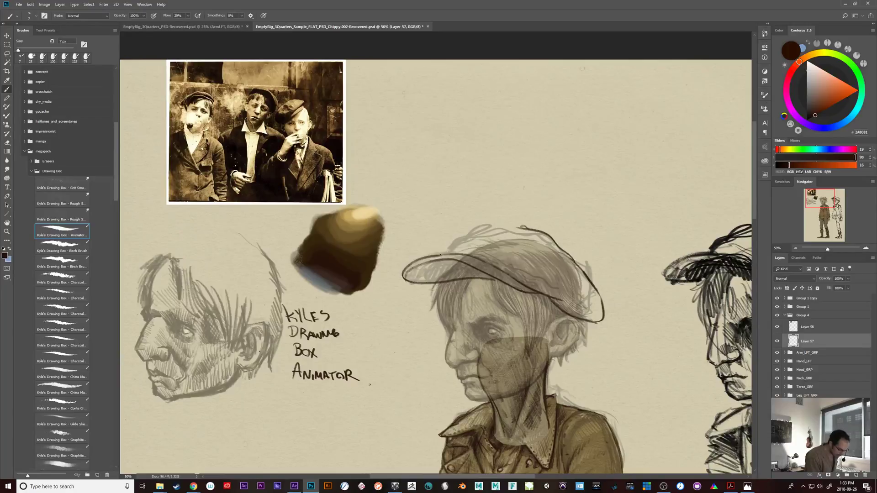
# - Draw the front of the crown rising from the brim and join it to the outline at the top
pyautogui.moveTo(440, 255)
pyautogui.mouseDown()
pyautogui.moveTo(538, 222)
pyautogui.moveTo(424, 246)
pyautogui.moveTo(458, 250)
pyautogui.moveTo(446, 241)
pyautogui.moveTo(491, 228)
pyautogui.moveTo(543, 233)
pyautogui.mouseUp()
pyautogui.hotkey('ctrl', 'z')
pyautogui.hotkey('ctrl', 'z')
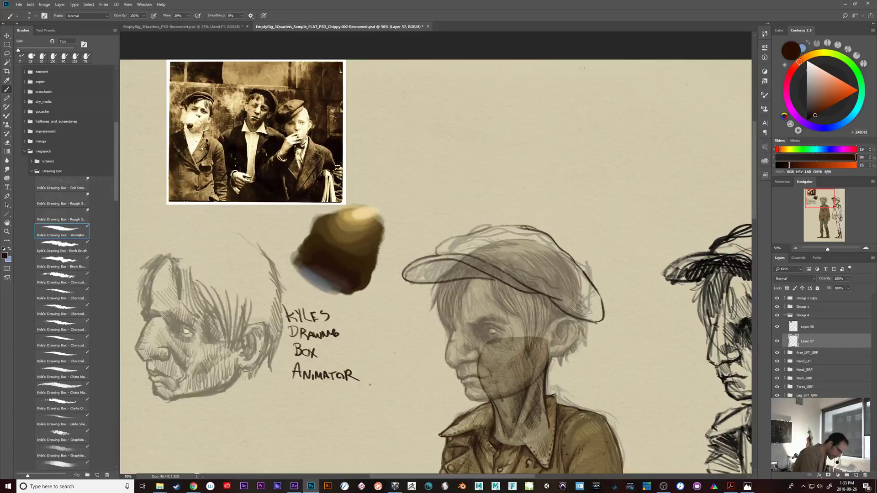
pyautogui.moveTo(436, 255); pyautogui.dragTo(441, 245)
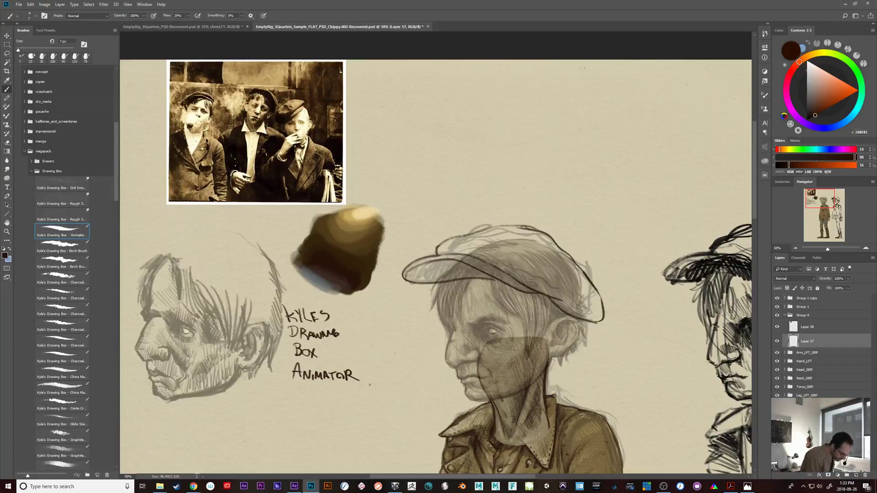
pyautogui.moveTo(508, 225); pyautogui.dragTo(522, 225)
pyautogui.moveTo(582, 282)
pyautogui.mouseDown()
pyautogui.moveTo(544, 252)
pyautogui.moveTo(557, 268)
pyautogui.mouseUp()
pyautogui.moveTo(601, 309); pyautogui.dragTo(597, 296)
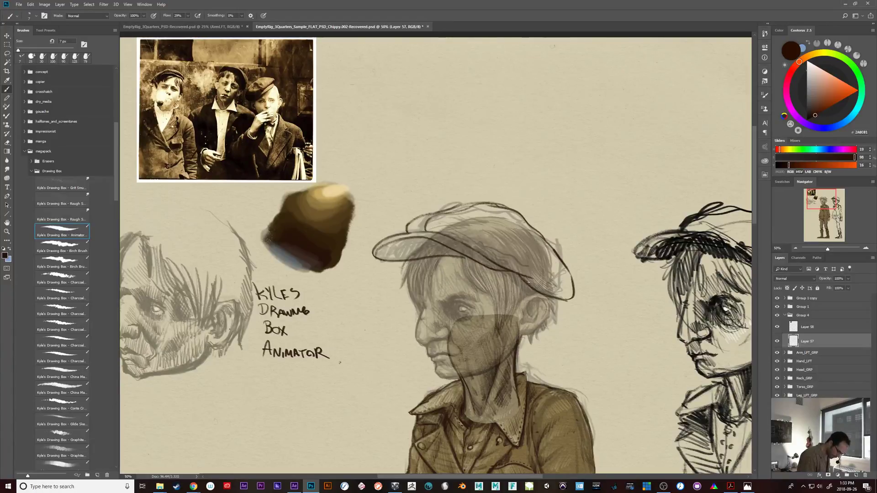
# - Add an inner contour inside the crown's back and reinforce the lower edge above the ear with a 5 px brush
pyautogui.moveTo(539, 287); pyautogui.dragTo(550, 269)
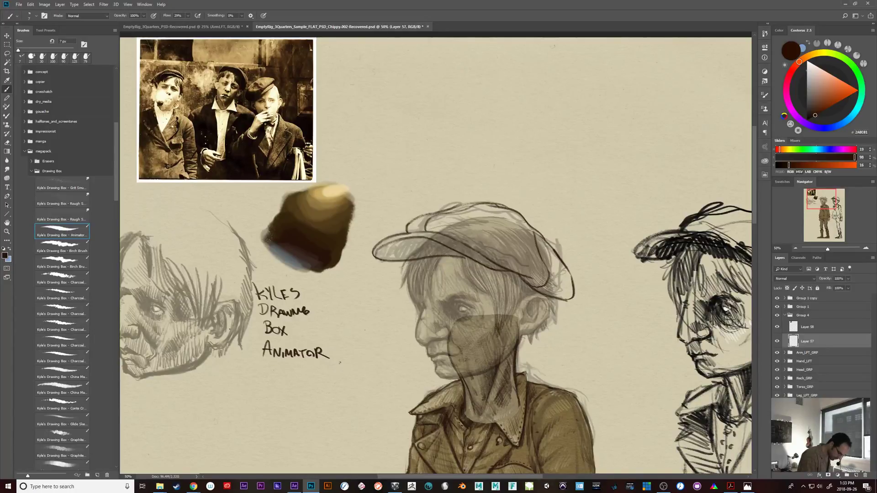
pyautogui.moveTo(615, 316)
pyautogui.mouseDown()
pyautogui.moveTo(646, 319)
pyautogui.moveTo(638, 312)
pyautogui.moveTo(609, 315)
pyautogui.moveTo(612, 322)
pyautogui.moveTo(627, 312)
pyautogui.mouseUp()
pyautogui.moveTo(517, 278); pyautogui.dragTo(542, 300)
pyautogui.hotkey('ctrl', 'z')
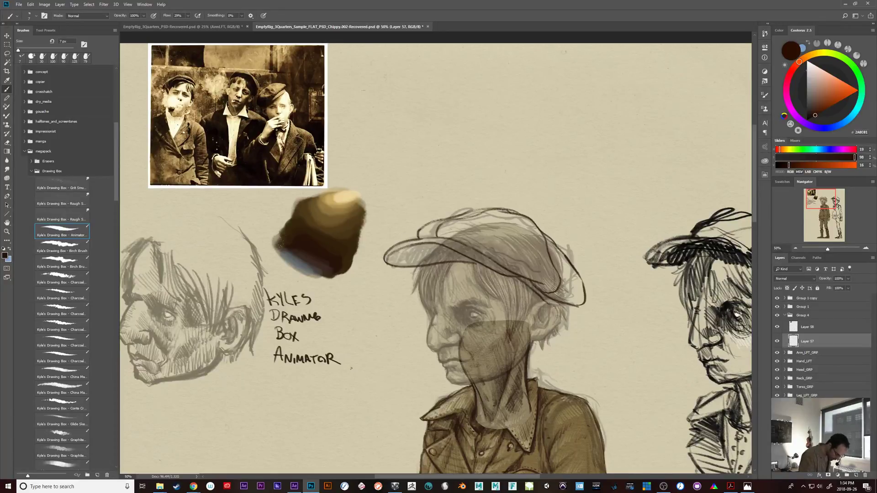
pyautogui.moveTo(538, 294); pyautogui.dragTo(553, 307)
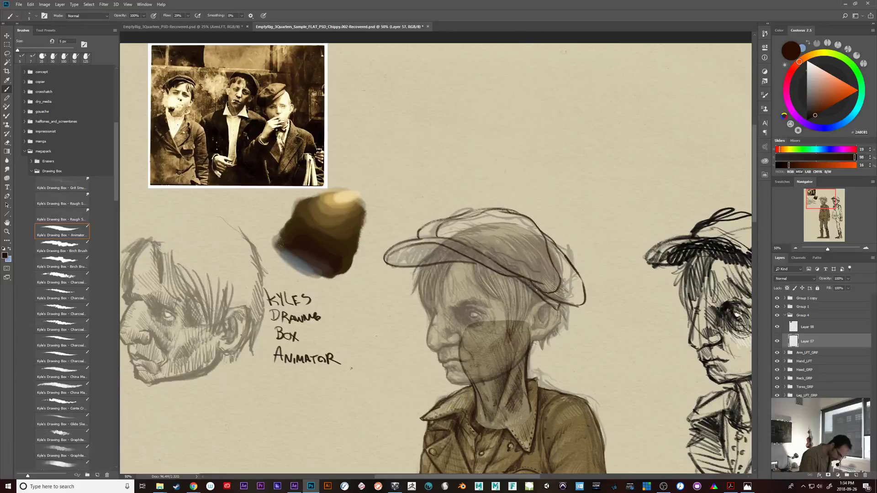
pyautogui.moveTo(545, 295); pyautogui.dragTo(556, 308)
pyautogui.moveTo(628, 350); pyautogui.dragTo(688, 377)
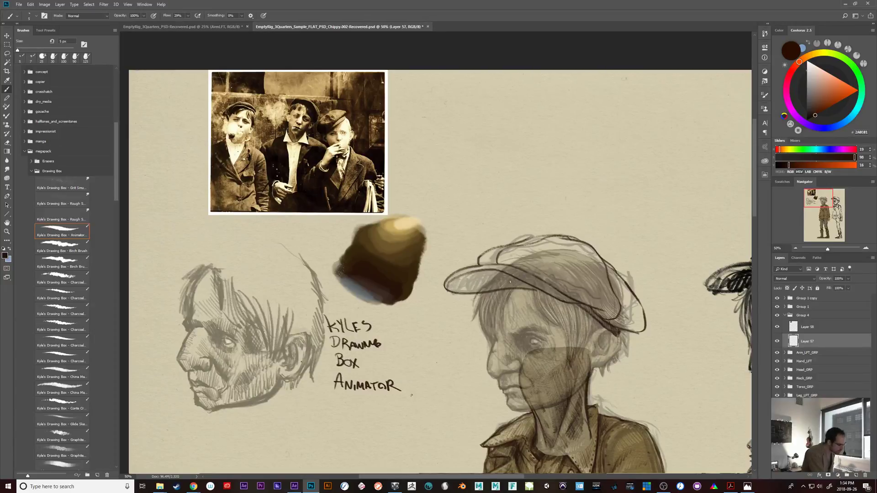
# - Try contour strokes along the brim with increased smoothing, undo them and return smoothing to 0%
pyautogui.click(241, 16)
pyautogui.moveTo(242, 23); pyautogui.dragTo(257, 25)
pyautogui.moveTo(453, 290); pyautogui.dragTo(504, 274)
pyautogui.hotkey('ctrl', 'z')
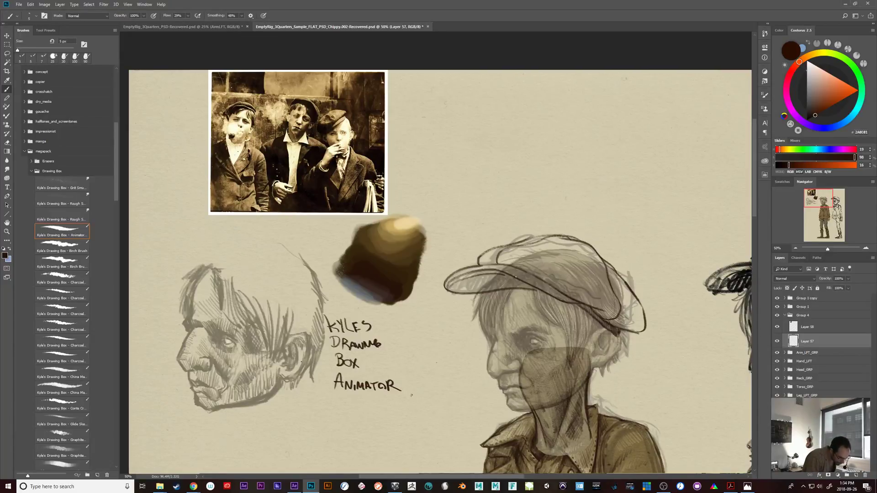
pyautogui.hotkey('ctrl', 'z')
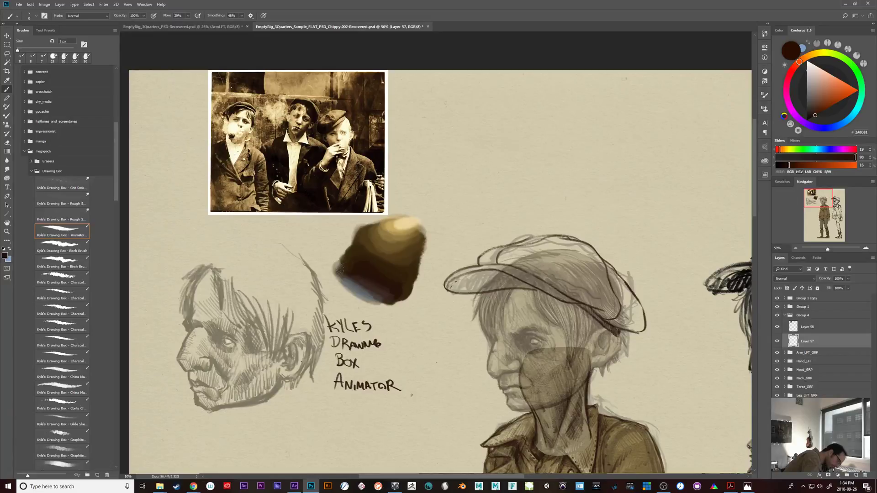
pyautogui.moveTo(452, 285)
pyautogui.mouseDown()
pyautogui.moveTo(505, 274)
pyautogui.moveTo(519, 282)
pyautogui.moveTo(486, 278)
pyautogui.moveTo(545, 288)
pyautogui.mouseUp()
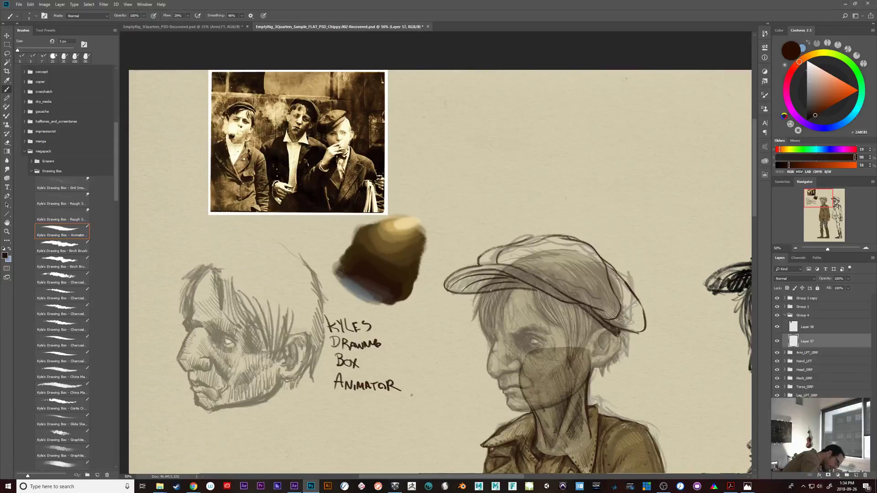
pyautogui.moveTo(492, 290); pyautogui.dragTo(544, 289)
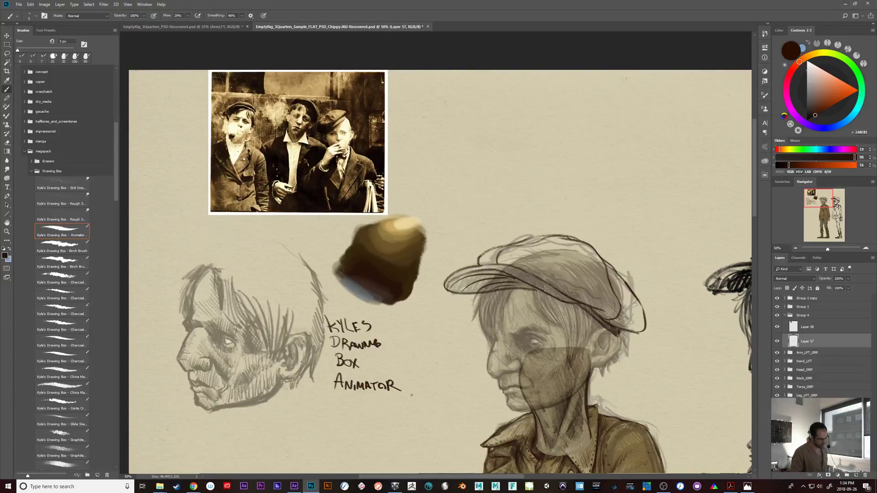
pyautogui.hotkey('ctrl', 'alt', 'z')
pyautogui.hotkey('ctrl', 'alt', 'z')
pyautogui.hotkey('ctrl', 'alt', 'z')
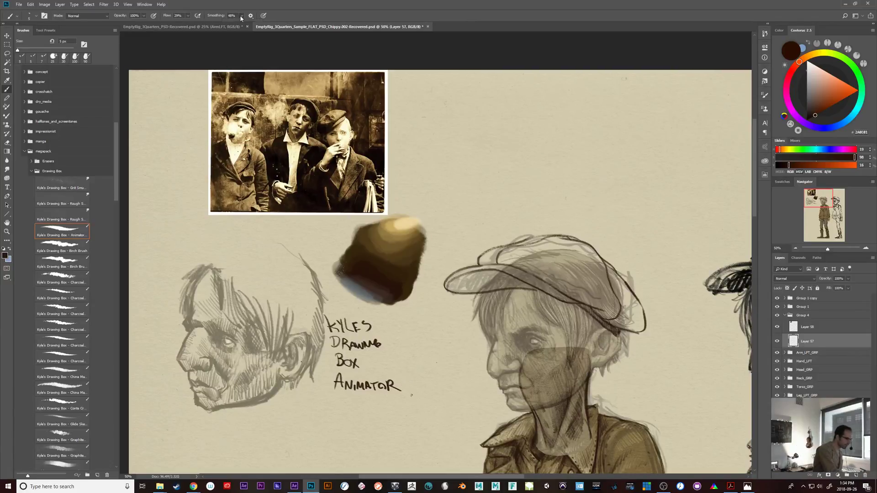
pyautogui.moveTo(240, 18); pyautogui.dragTo(222, 26)
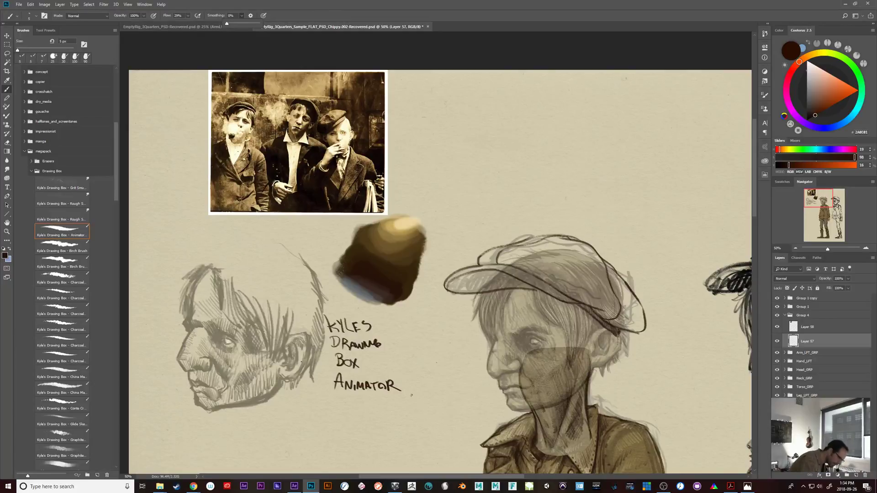
# - Thicken and lightly hatch the brim's edges, and sketch fold lines near the top of the crown
pyautogui.click(412, 396)
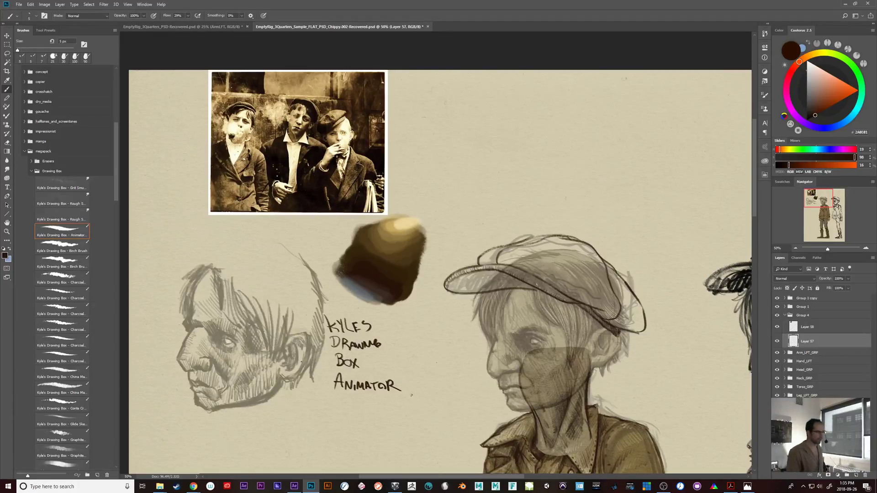
pyautogui.moveTo(606, 337)
pyautogui.mouseDown()
pyautogui.moveTo(632, 294)
pyautogui.moveTo(628, 284)
pyautogui.mouseUp()
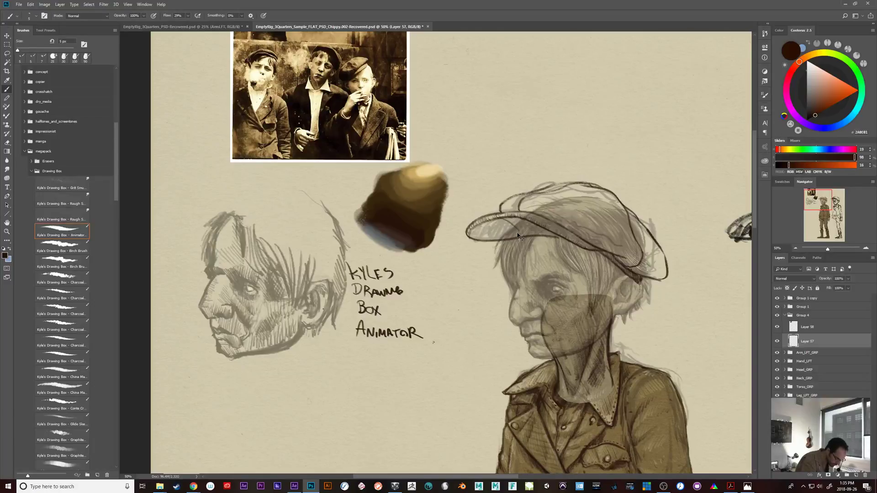
pyautogui.moveTo(683, 360); pyautogui.dragTo(699, 385)
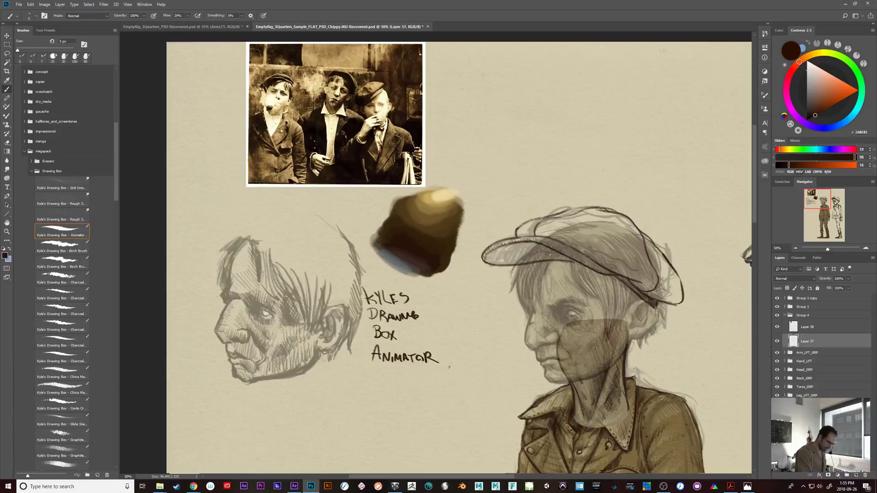
pyautogui.moveTo(531, 258); pyautogui.dragTo(547, 252)
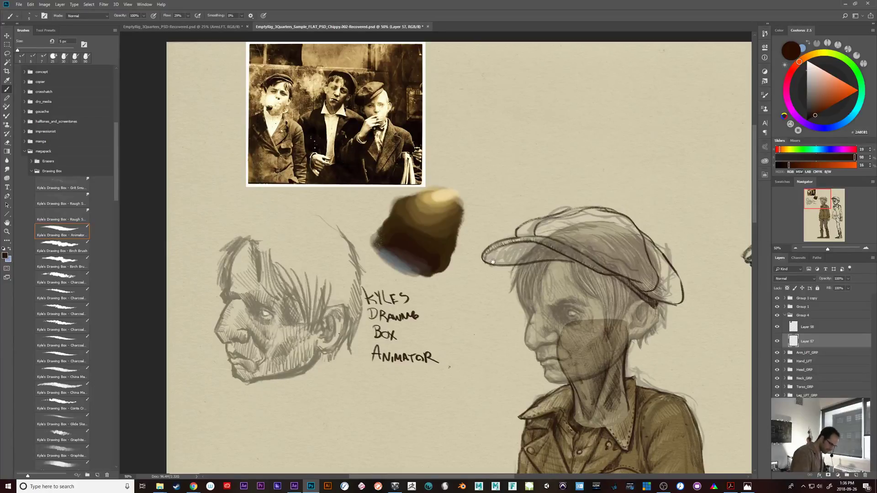
pyautogui.moveTo(657, 294); pyautogui.dragTo(646, 301)
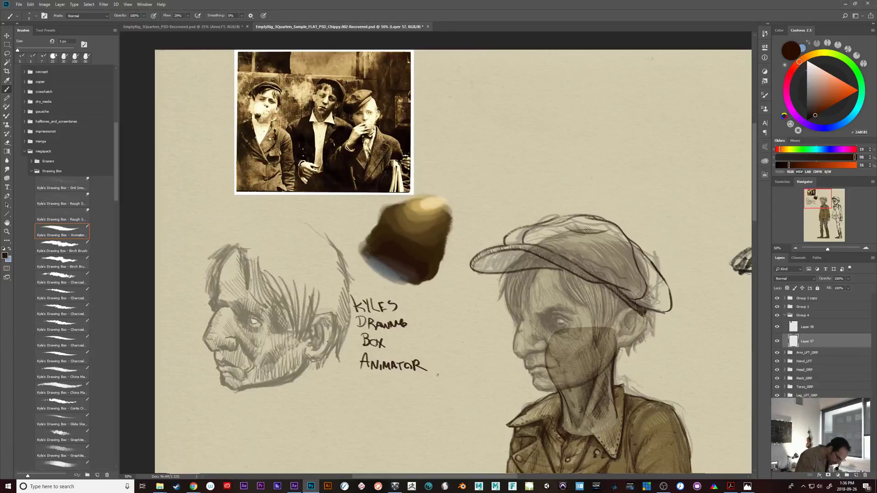
pyautogui.moveTo(662, 353); pyautogui.dragTo(686, 341)
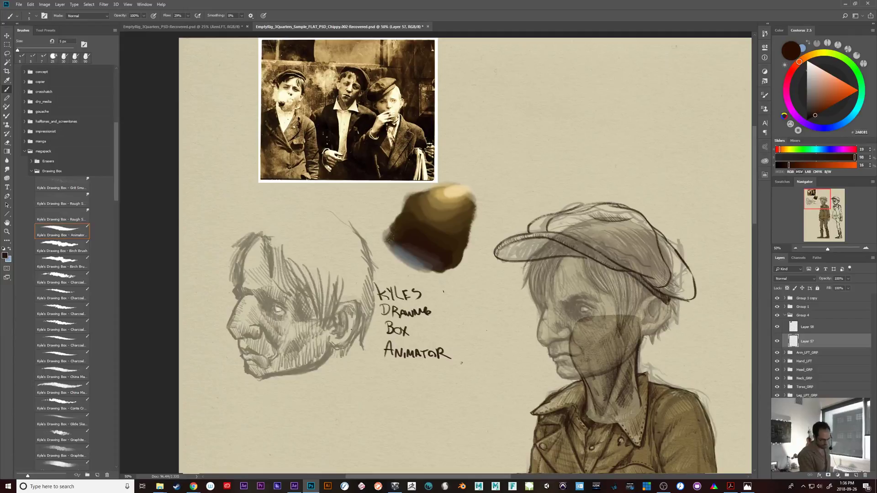
# - Draw a diagonal arrow beside the brush note, pointing down toward the boy, and fill in its arrowhead
pyautogui.moveTo(435, 289); pyautogui.dragTo(496, 323)
pyautogui.hotkey('ctrl', 'z')
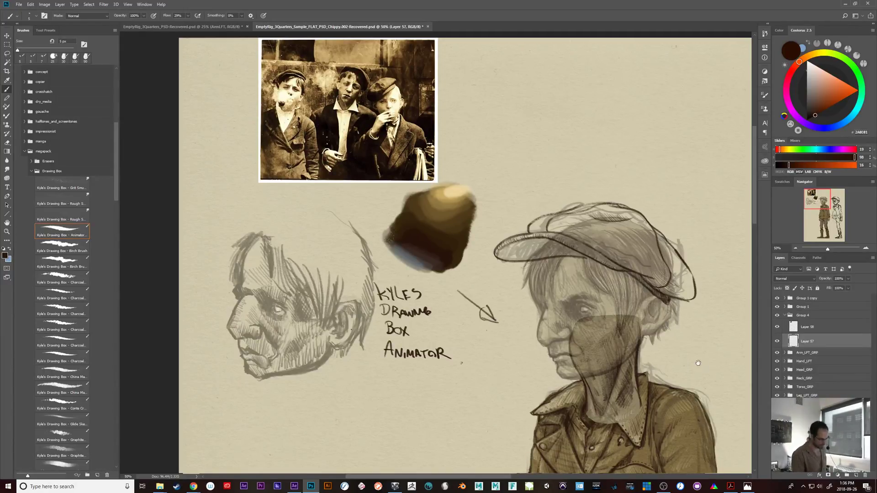
pyautogui.moveTo(698, 363); pyautogui.dragTo(673, 363)
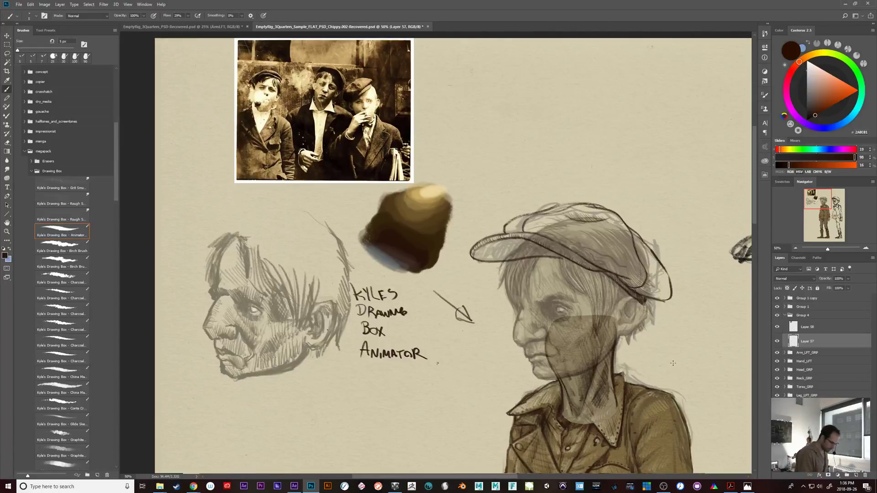
pyautogui.moveTo(456, 309)
pyautogui.mouseDown()
pyautogui.moveTo(456, 317)
pyautogui.moveTo(462, 311)
pyautogui.mouseUp()
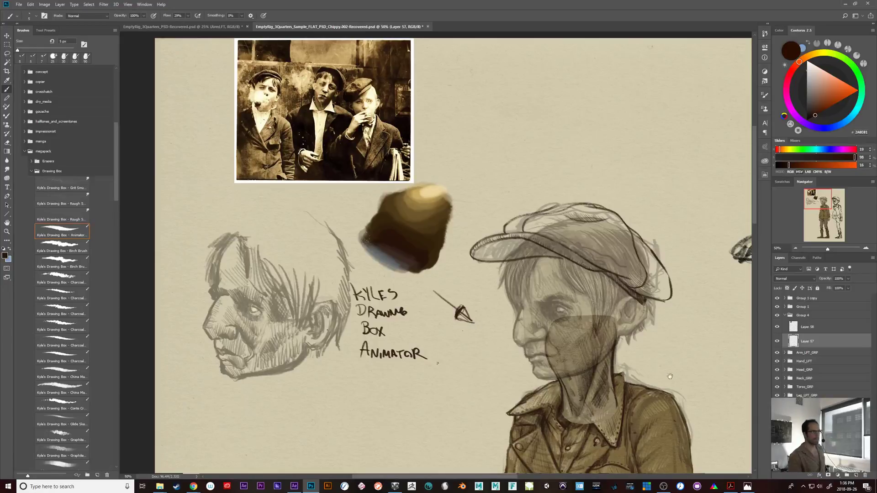
pyautogui.moveTo(670, 376)
pyautogui.mouseDown()
pyautogui.moveTo(610, 357)
pyautogui.moveTo(672, 378)
pyautogui.mouseUp()
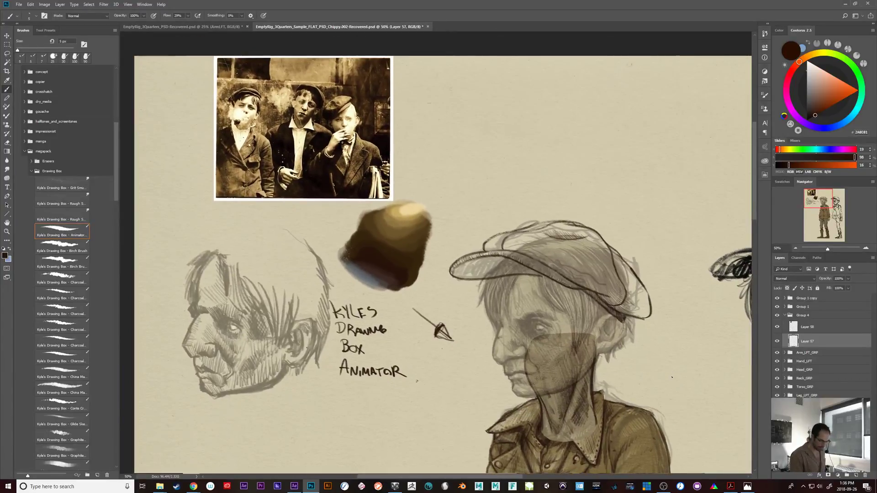
# - Hatch shading over the cap's crown and darken its lines toward the back edge
pyautogui.moveTo(662, 330); pyautogui.dragTo(660, 330)
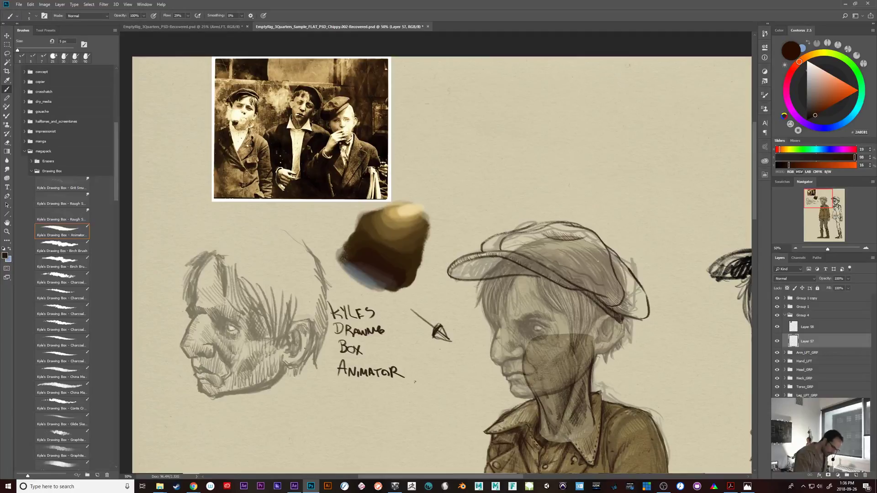
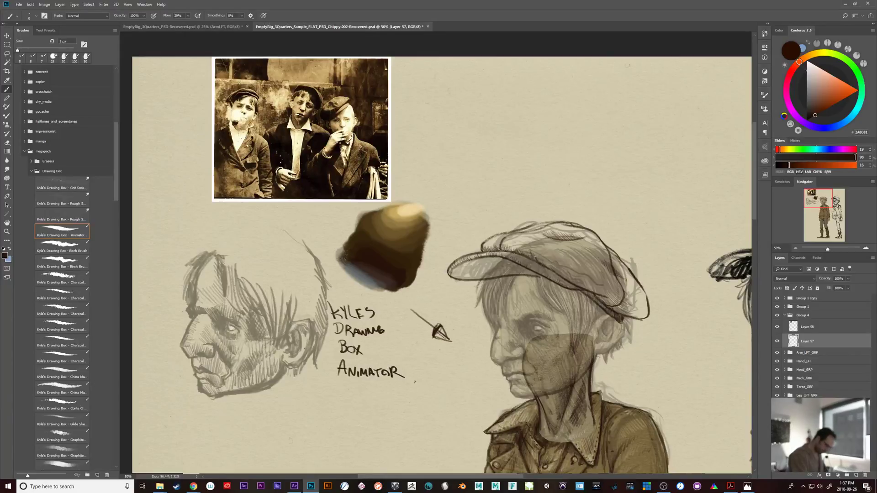
pyautogui.moveTo(676, 339); pyautogui.dragTo(682, 343)
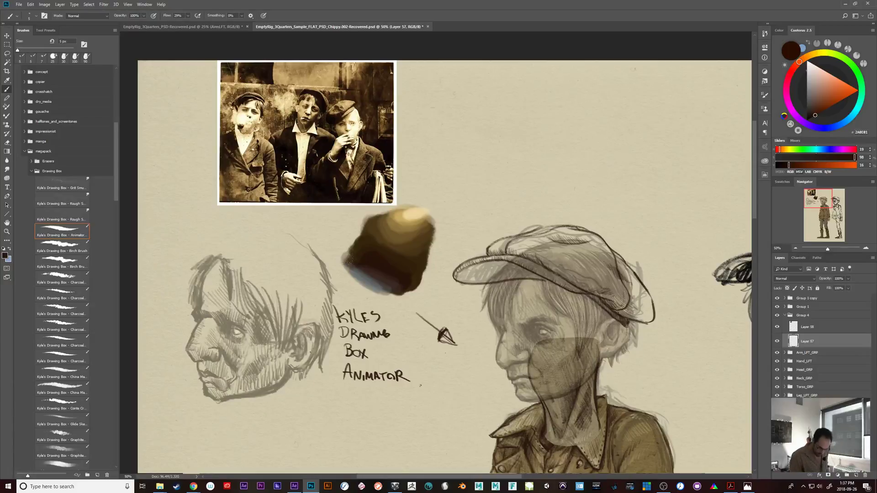
pyautogui.moveTo(621, 306); pyautogui.dragTo(642, 288)
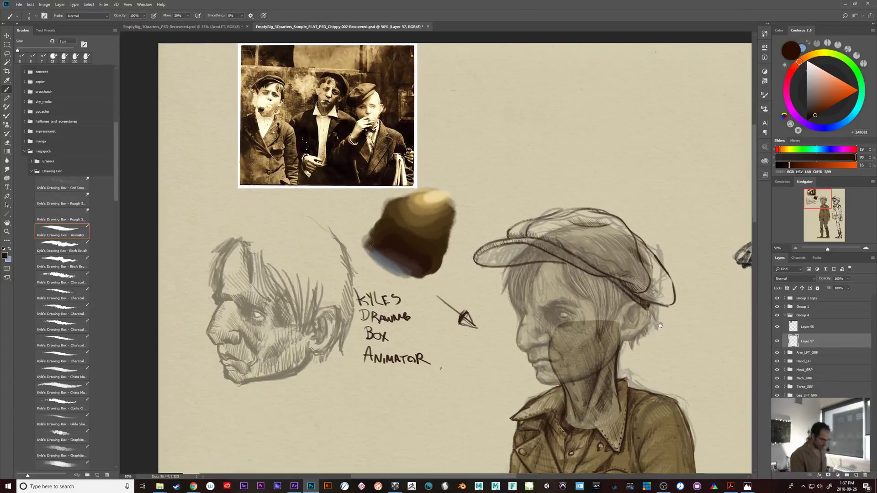
# - Group the torso's paper texture and Curves layers, duplicate the group, and move the copy below Layer 57 in Group 4
pyautogui.moveTo(691, 381); pyautogui.dragTo(646, 352)
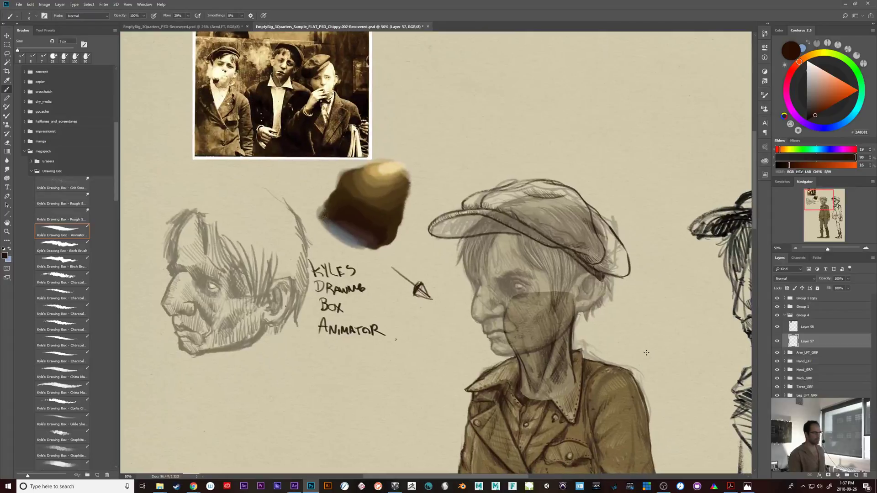
pyautogui.press('l')
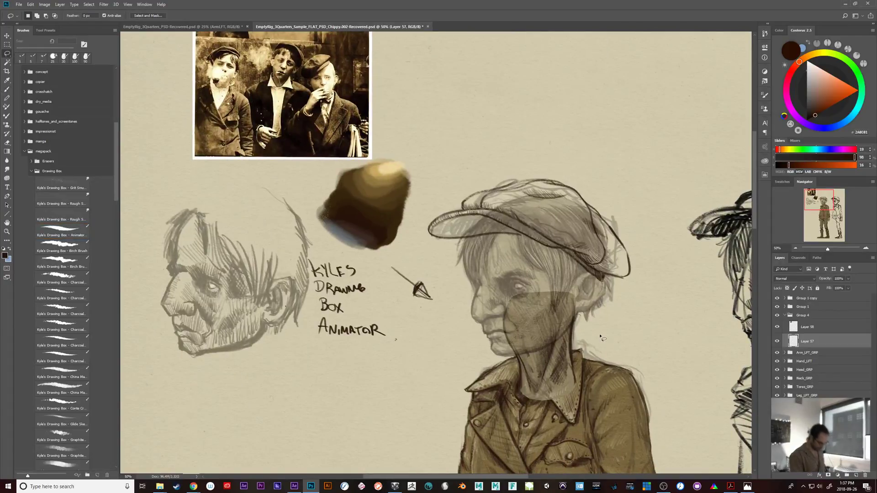
pyautogui.hotkey('ctrl', '+')
pyautogui.moveTo(655, 368)
pyautogui.mouseDown()
pyautogui.moveTo(535, 383)
pyautogui.moveTo(621, 354)
pyautogui.moveTo(590, 291)
pyautogui.mouseUp()
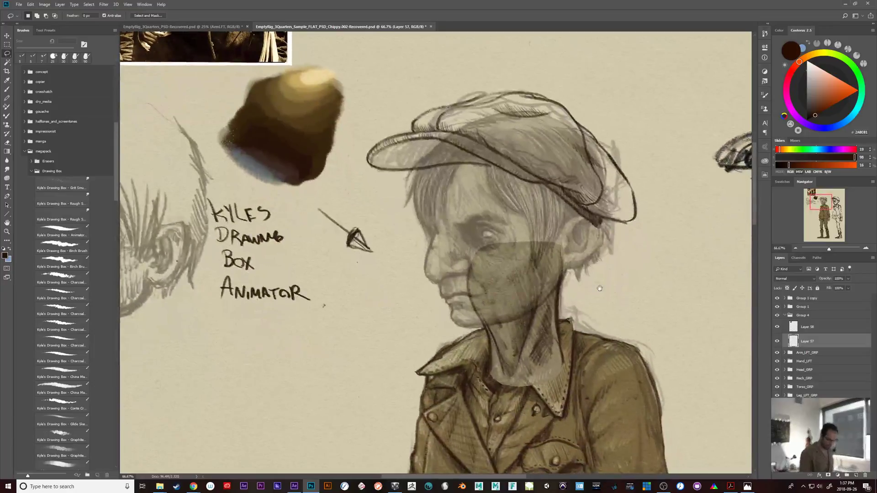
pyautogui.hotkey('ctrl', '-')
pyautogui.hotkey('ctrl', '-')
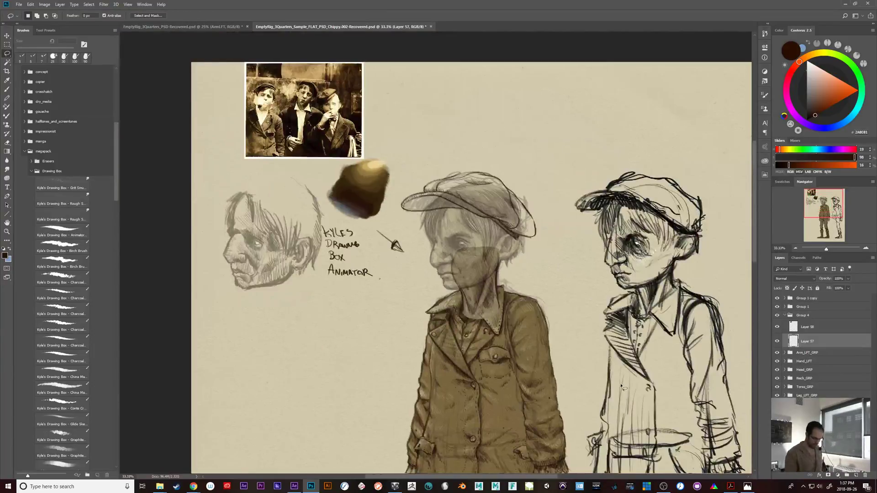
pyautogui.click(785, 387)
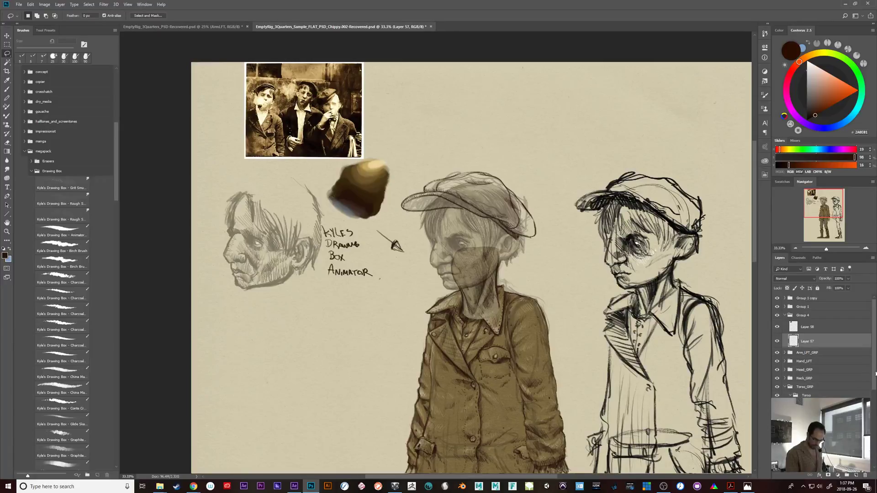
pyautogui.scroll(-3, 867, 334)
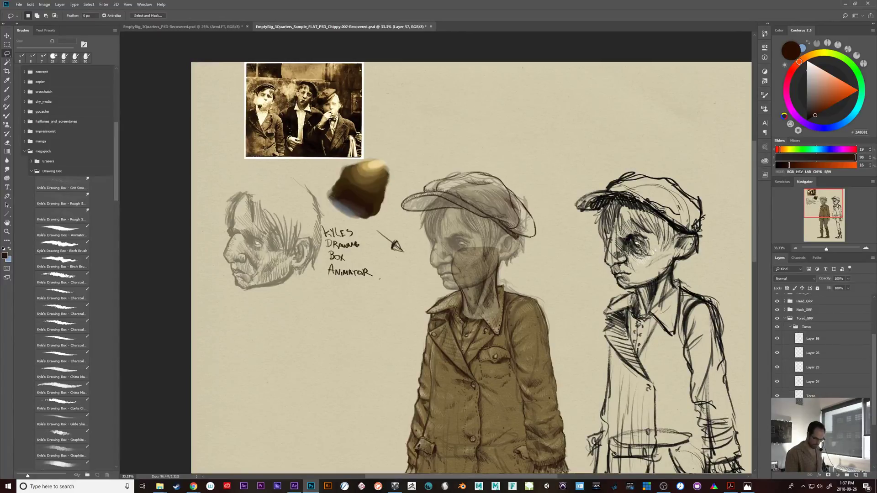
pyautogui.keyDown('ctrl'); pyautogui.click(812, 420); pyautogui.keyUp('ctrl')
pyautogui.hotkey('ctrl', 'g')
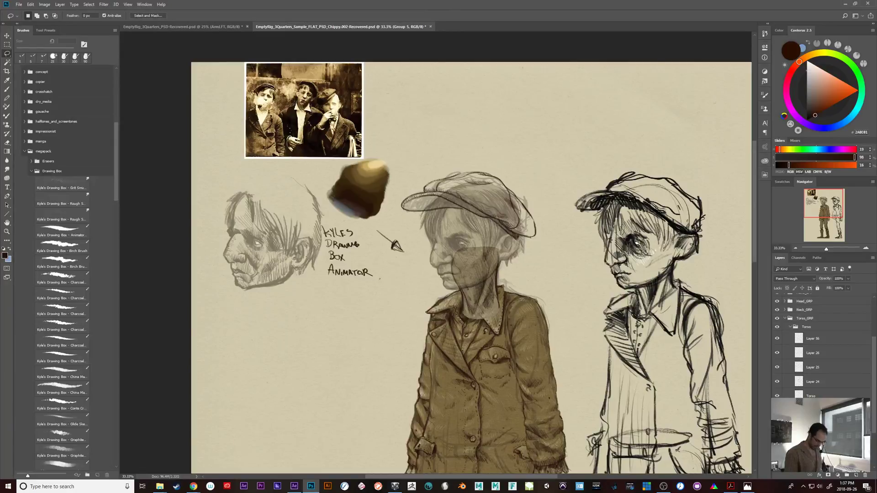
pyautogui.hotkey('ctrl', 'j')
pyautogui.moveTo(820, 413); pyautogui.dragTo(828, 287)
pyautogui.moveTo(827, 287); pyautogui.dragTo(826, 342)
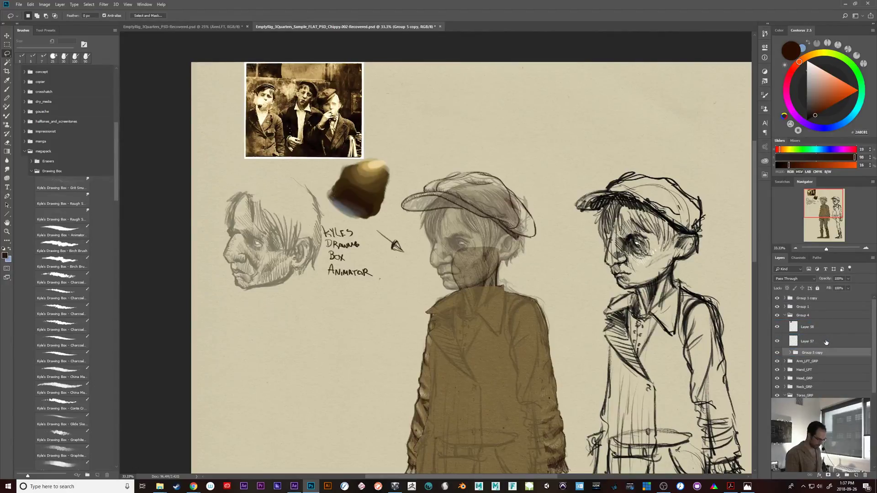
# - Make the copied paper texture's layer mask solid black so its tone is hidden everywhere
pyautogui.click(790, 353)
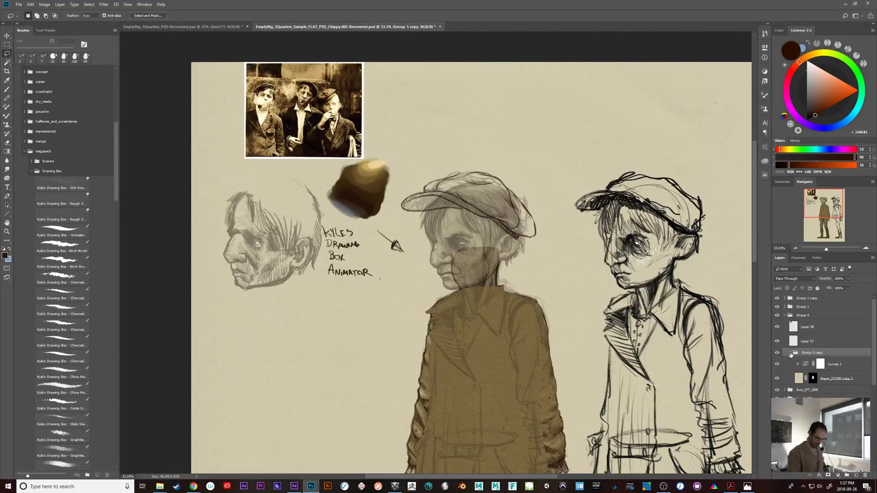
pyautogui.click(813, 378)
pyautogui.hotkey('ctrl', 'i')
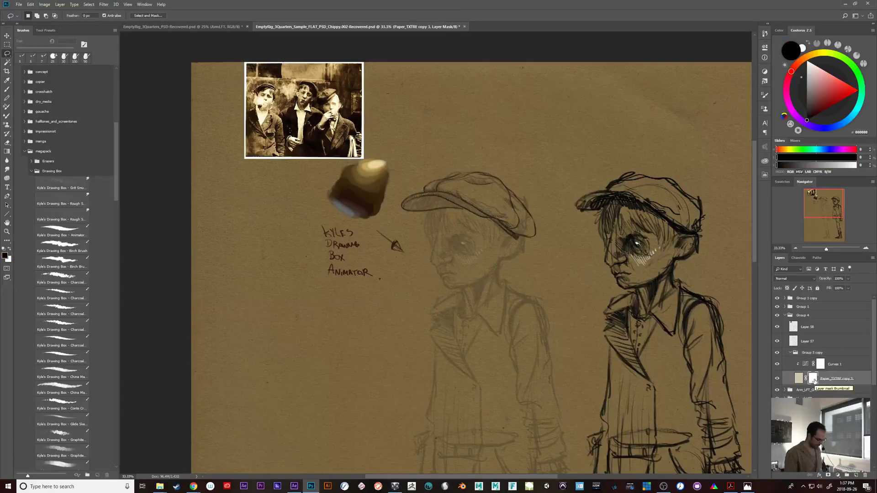
pyautogui.hotkey('ctrl', 'i')
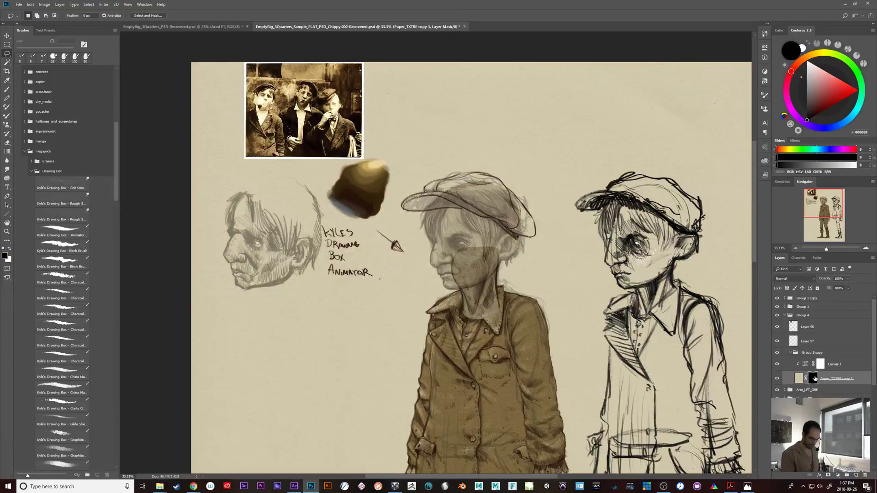
# - Outline the whole cap, crown and brim, with the Lasso and fill that area white on the copied texture's mask
pyautogui.hotkey('ctrl', '+')
pyautogui.hotkey('ctrl', '+')
pyautogui.moveTo(606, 286); pyautogui.dragTo(611, 371)
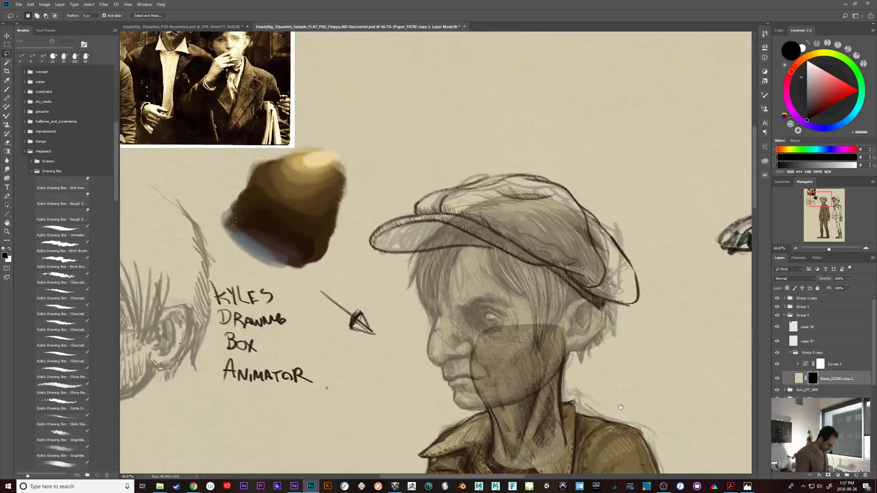
pyautogui.moveTo(501, 250)
pyautogui.mouseDown()
pyautogui.moveTo(378, 254)
pyautogui.moveTo(370, 244)
pyautogui.moveTo(425, 200)
pyautogui.moveTo(462, 187)
pyautogui.moveTo(503, 176)
pyautogui.moveTo(548, 182)
pyautogui.moveTo(567, 193)
pyautogui.moveTo(577, 206)
pyautogui.moveTo(562, 208)
pyautogui.moveTo(619, 279)
pyautogui.moveTo(620, 201)
pyautogui.moveTo(618, 233)
pyautogui.moveTo(607, 232)
pyautogui.moveTo(589, 257)
pyautogui.moveTo(567, 265)
pyautogui.moveTo(514, 230)
pyautogui.moveTo(521, 254)
pyautogui.moveTo(471, 236)
pyautogui.moveTo(558, 227)
pyautogui.moveTo(549, 224)
pyautogui.mouseUp()
pyautogui.click(461, 250)
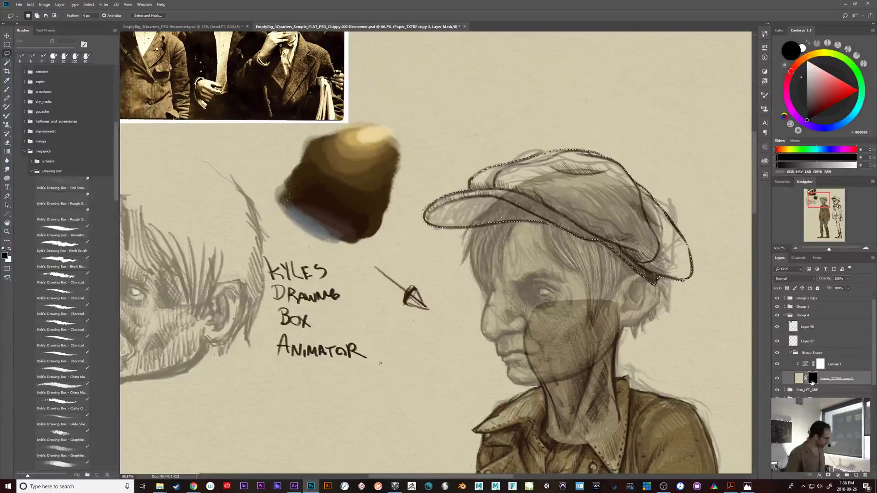
pyautogui.hotkey('ctrl', 'BackSpace')
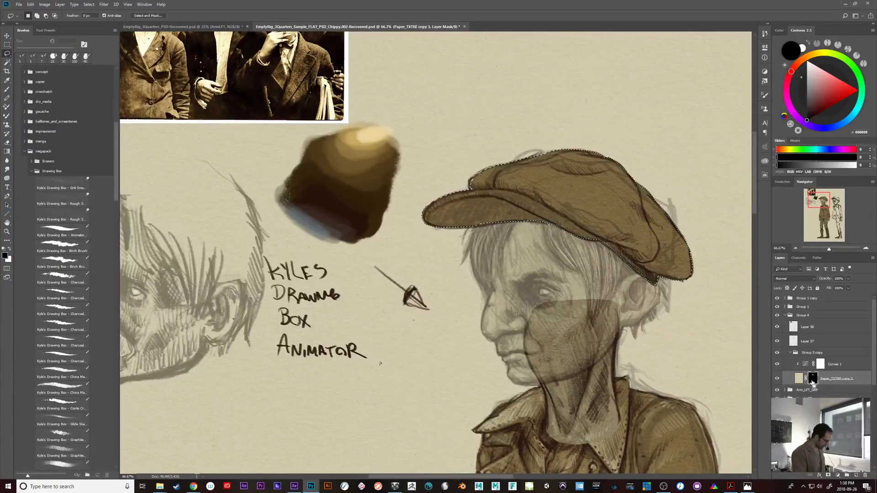
# - Try refining the cap selection in Quick Mask mode with the brush
pyautogui.press('x')
pyautogui.press('q')
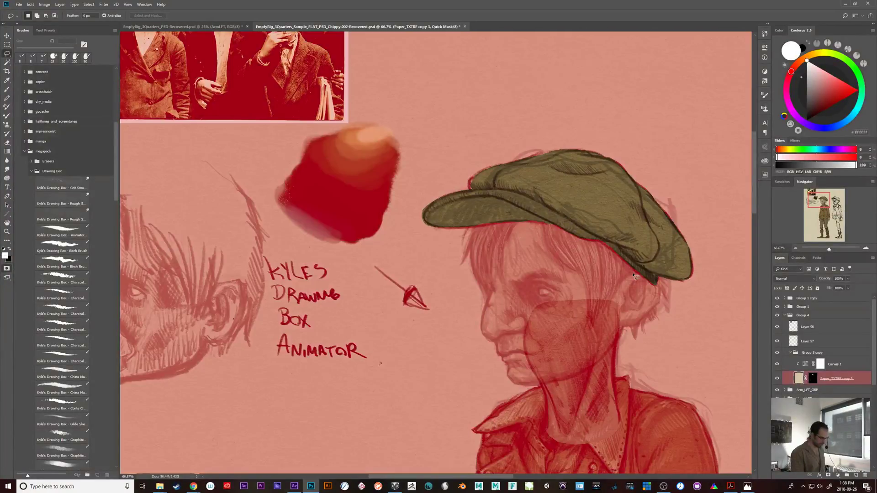
pyautogui.press('b')
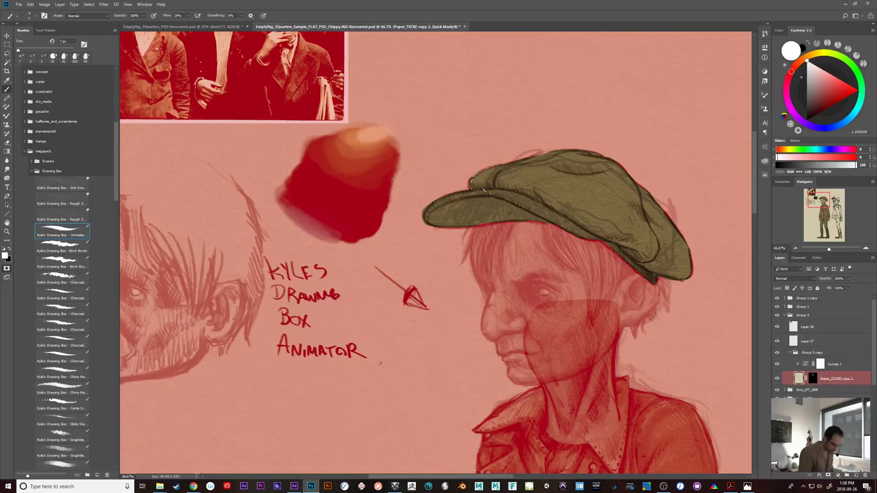
pyautogui.press('q')
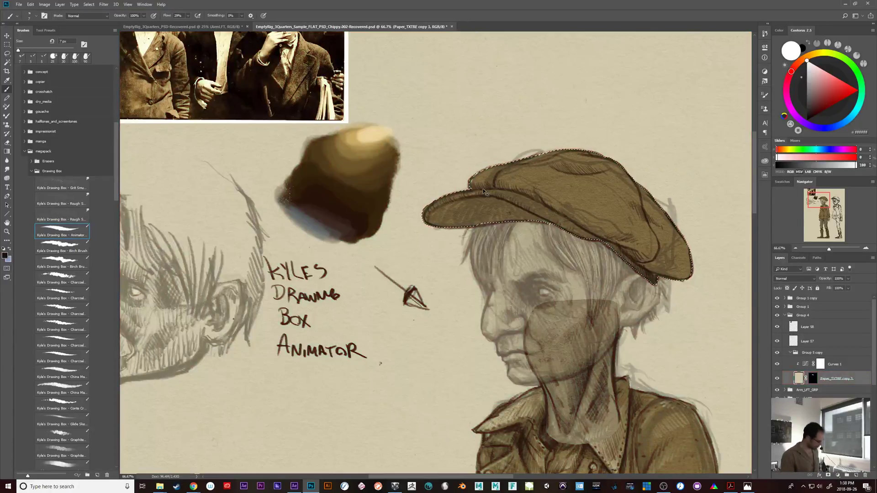
# - Clean up the edges of the cap's tone along the crown and brim by painting black and white on its mask
pyautogui.click(814, 379)
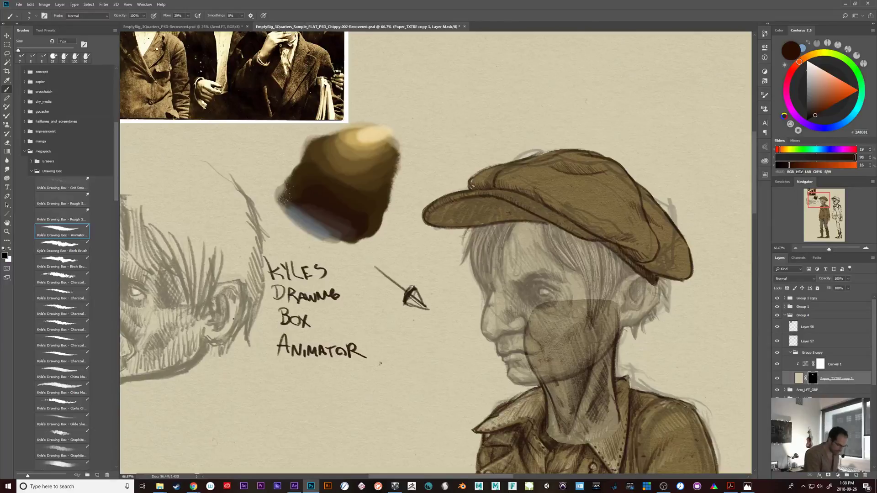
pyautogui.press('d')
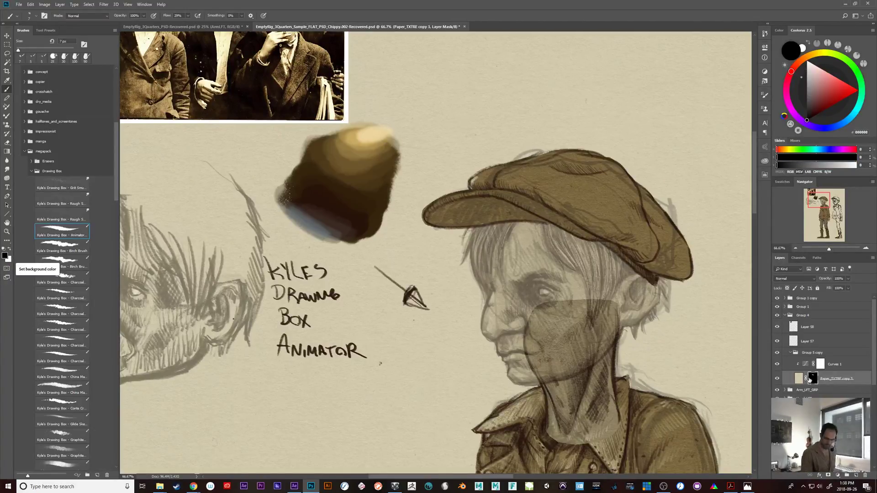
pyautogui.click(799, 379)
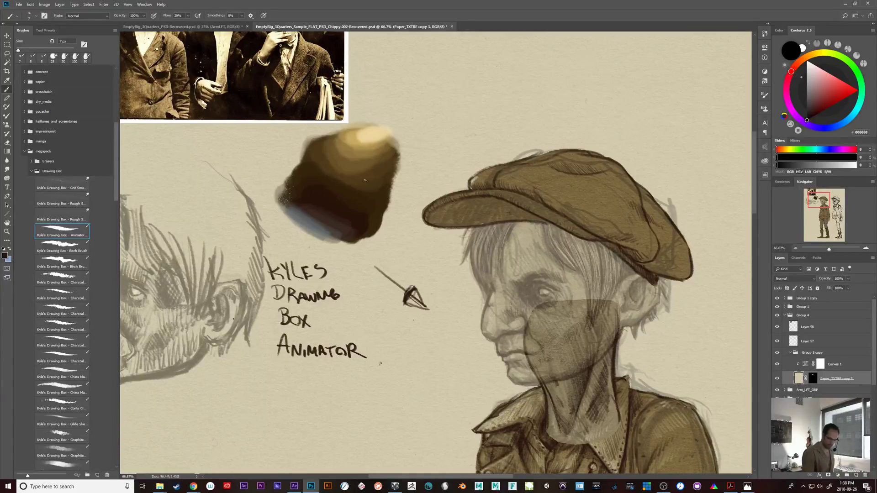
pyautogui.click(813, 379)
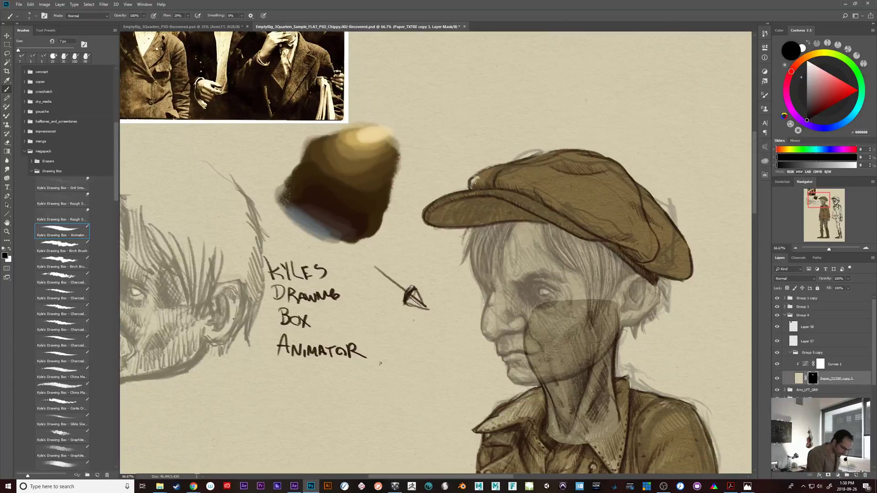
pyautogui.press('x')
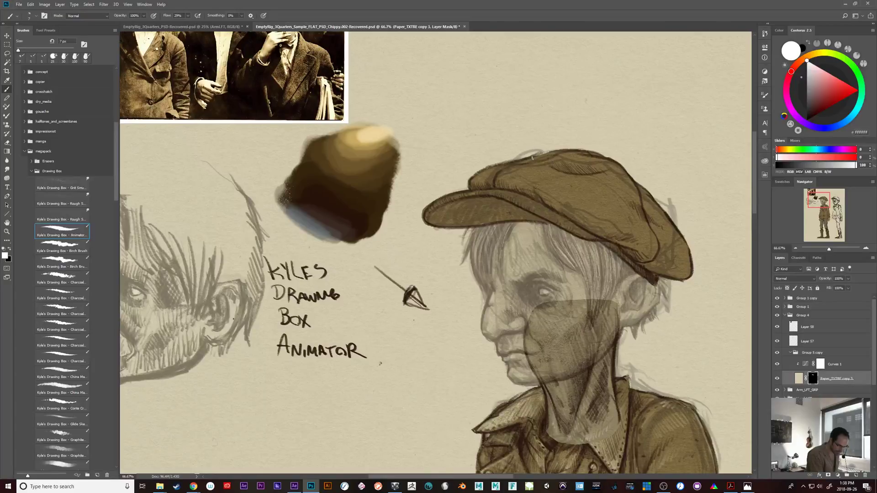
pyautogui.moveTo(562, 150)
pyautogui.mouseDown()
pyautogui.moveTo(612, 160)
pyautogui.moveTo(638, 192)
pyautogui.mouseUp()
pyautogui.press('x')
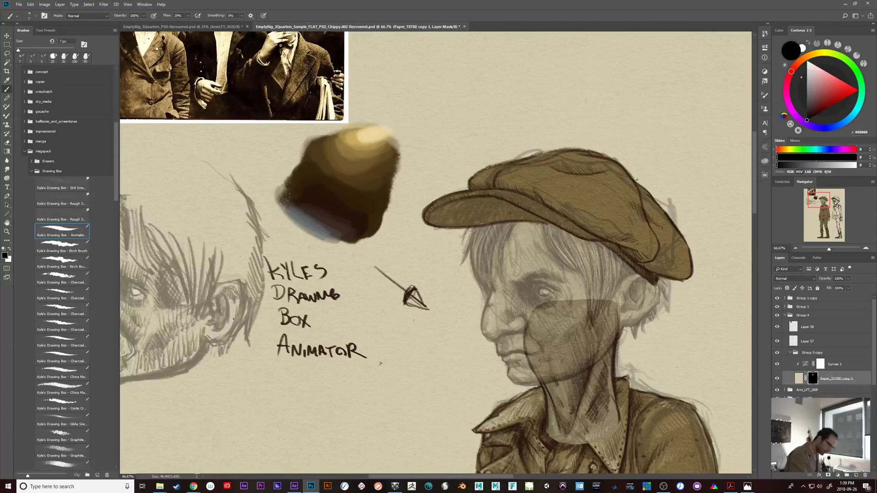
pyautogui.press('x')
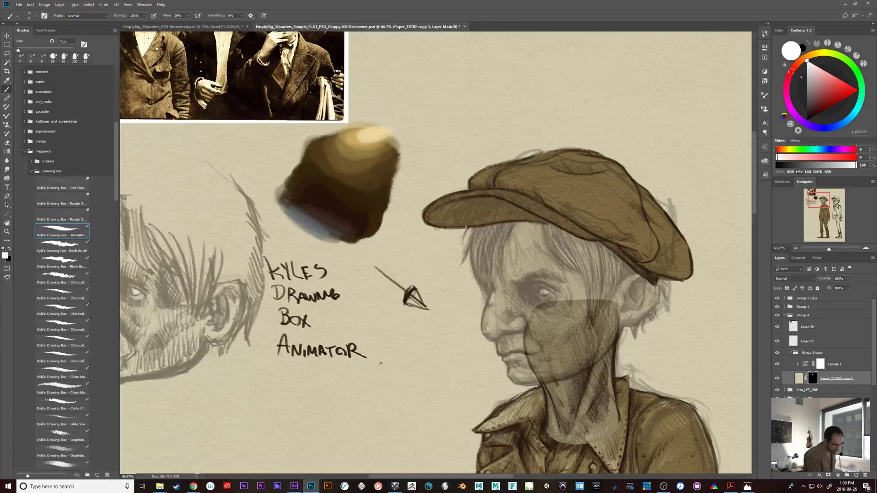
pyautogui.moveTo(465, 227); pyautogui.dragTo(441, 229)
pyautogui.press('x')
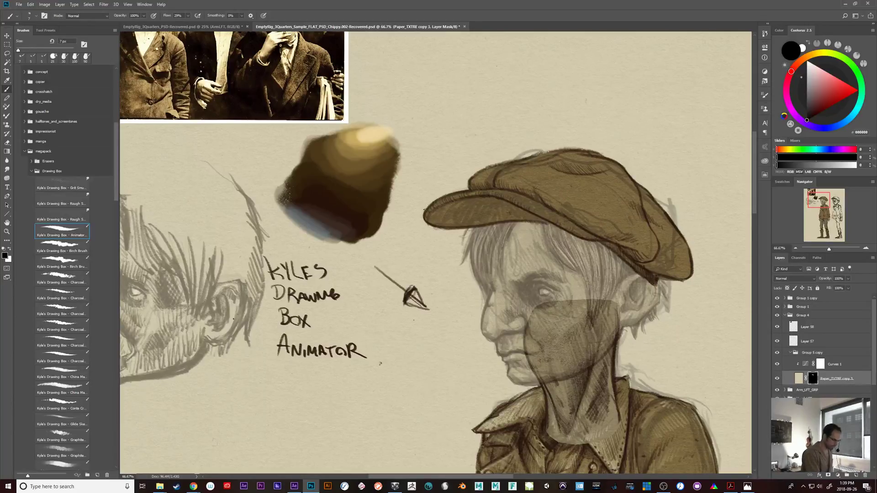
# - Add a new layer between the cap's line layer, Layer 57, and its tone group, and collapse that group
pyautogui.moveTo(683, 401); pyautogui.dragTo(635, 385)
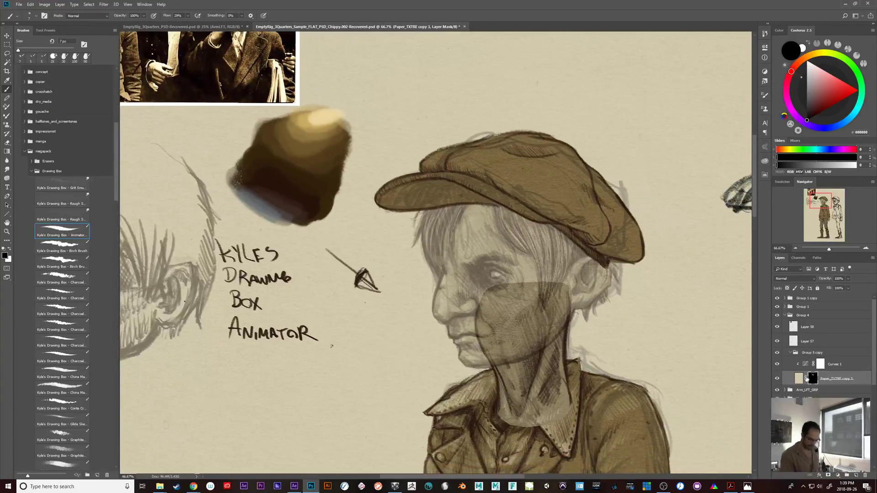
pyautogui.click(812, 342)
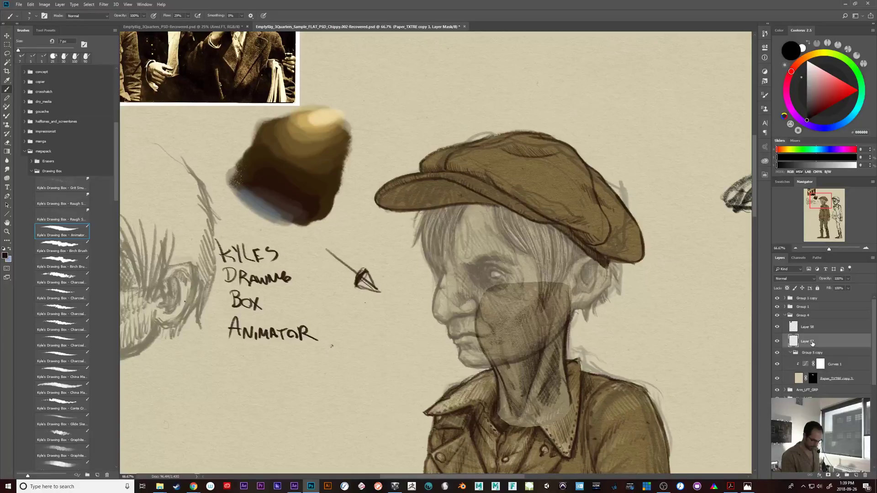
pyautogui.click(777, 341)
pyautogui.click(777, 341)
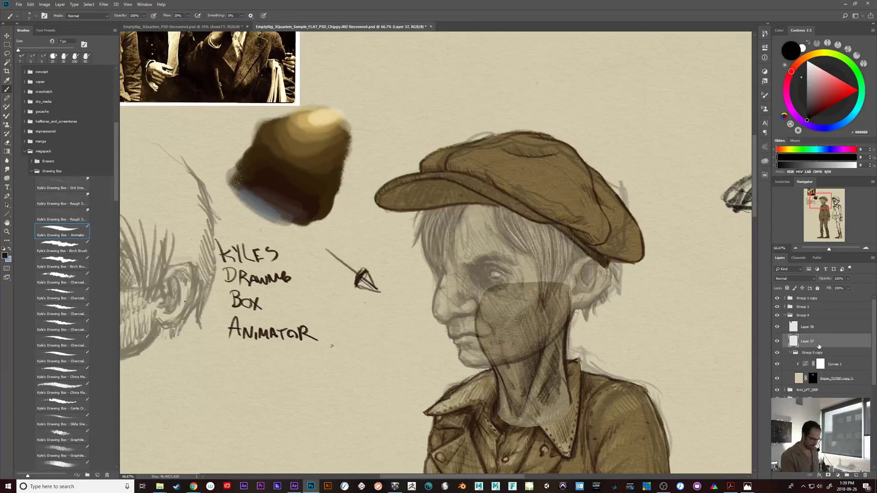
pyautogui.click(856, 475)
pyautogui.moveTo(814, 344); pyautogui.dragTo(815, 361)
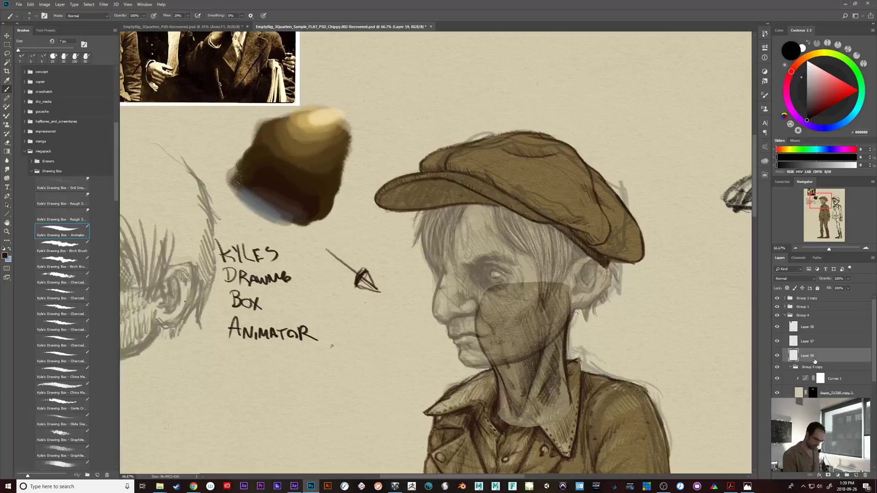
pyautogui.click(791, 367)
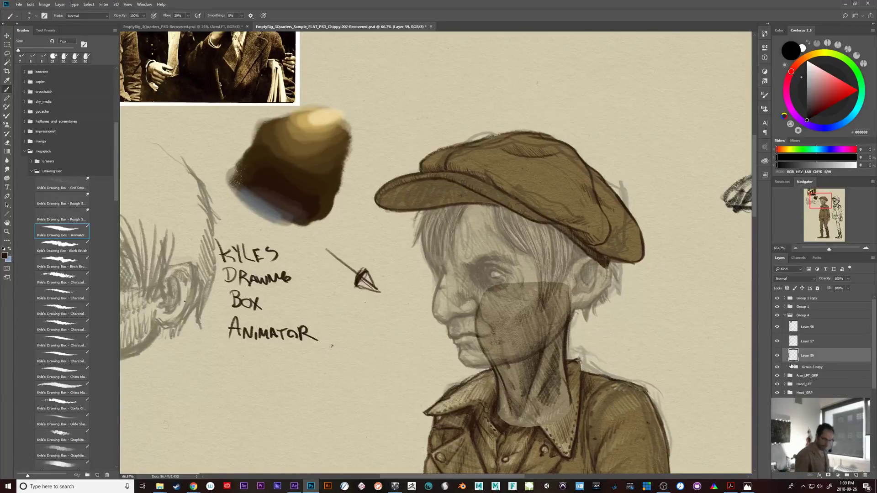
# - Sample dark brown from the painted colour swatch and hatch diagonal shading on the underside of the brim
pyautogui.keyDown('alt'); pyautogui.click(301, 196); pyautogui.keyUp('alt')
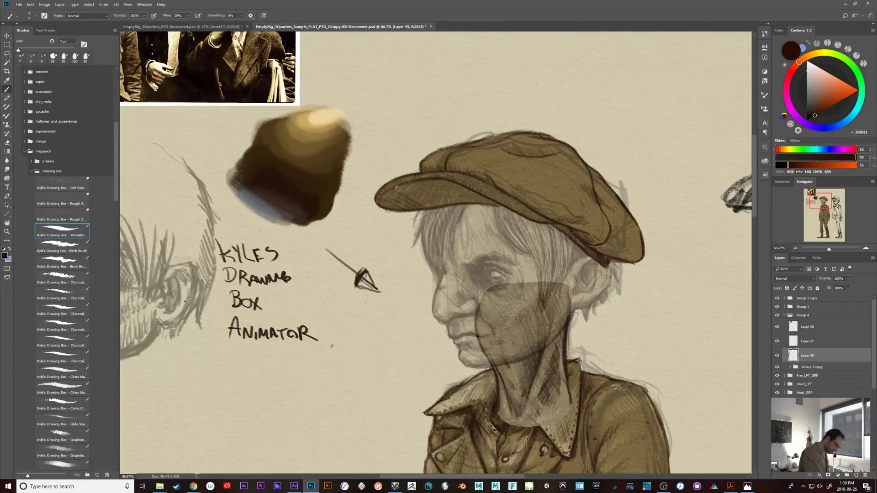
pyautogui.moveTo(396, 188); pyautogui.dragTo(439, 203)
pyautogui.moveTo(416, 187); pyautogui.dragTo(446, 204)
pyautogui.moveTo(426, 188); pyautogui.dragTo(451, 204)
pyautogui.moveTo(427, 184)
pyautogui.mouseDown()
pyautogui.moveTo(457, 203)
pyautogui.moveTo(496, 205)
pyautogui.mouseUp()
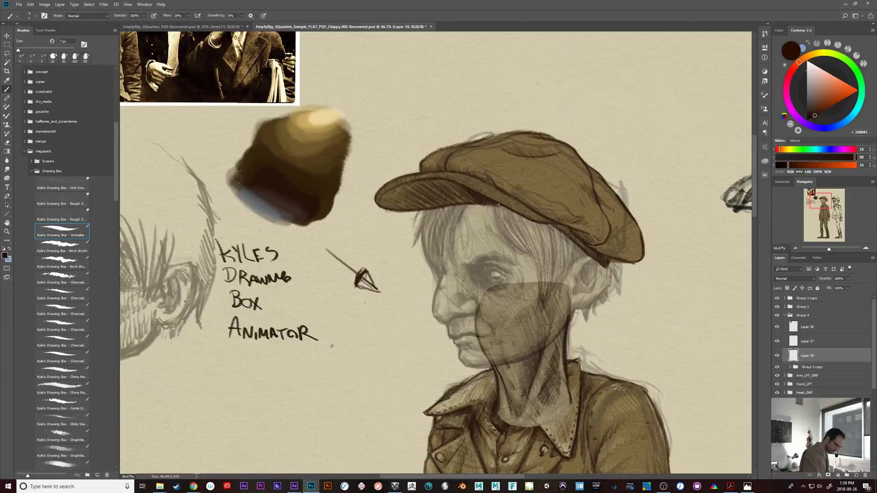
# - Move the reference photo on Layer 58 sideways so that it sits closer to the boy's cap
pyautogui.moveTo(603, 306); pyautogui.dragTo(641, 327)
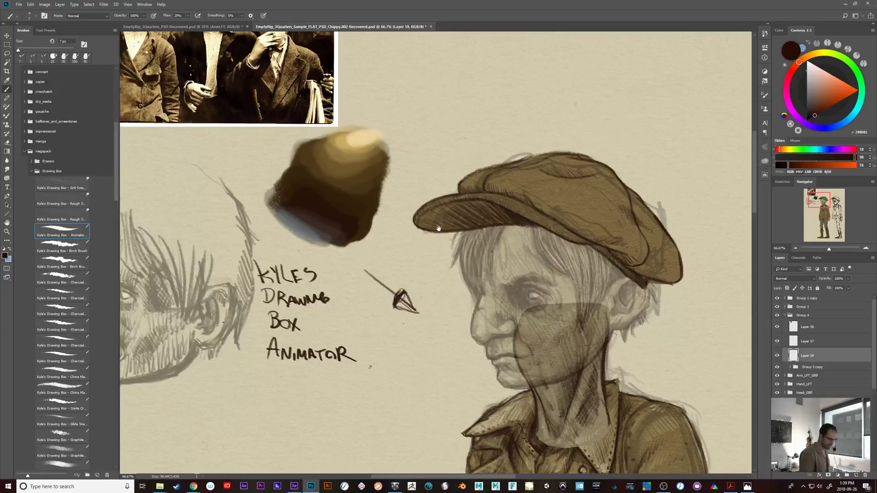
pyautogui.moveTo(674, 335)
pyautogui.mouseDown()
pyautogui.moveTo(607, 335)
pyautogui.moveTo(638, 347)
pyautogui.moveTo(665, 339)
pyautogui.mouseUp()
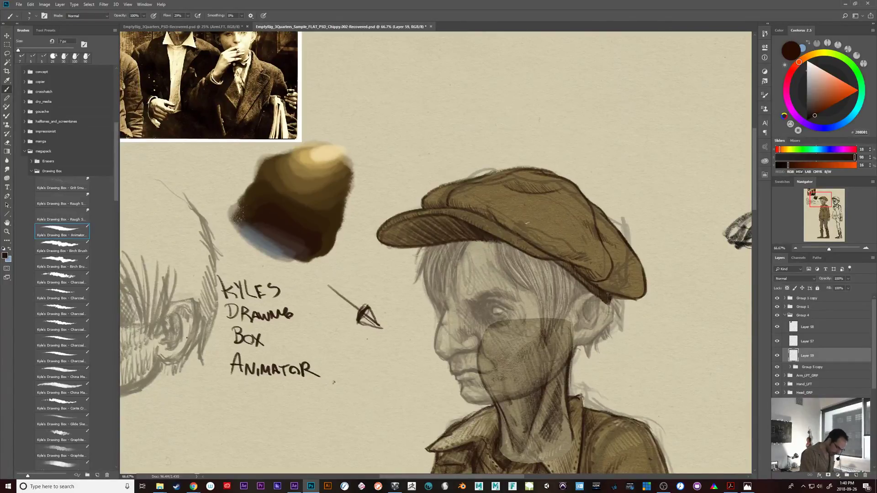
pyautogui.moveTo(625, 203); pyautogui.dragTo(649, 238)
pyautogui.click(808, 327)
pyautogui.press('v')
pyautogui.moveTo(434, 246); pyautogui.dragTo(594, 245)
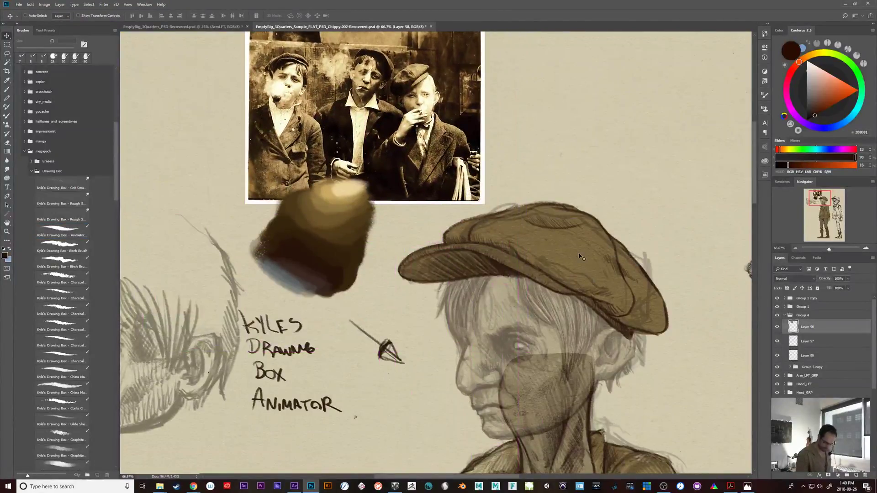
# - Compare the cap with and without its line work and hatching by toggling the visibility of Layer 57 and Layer 59
pyautogui.click(827, 343)
pyautogui.click(777, 341)
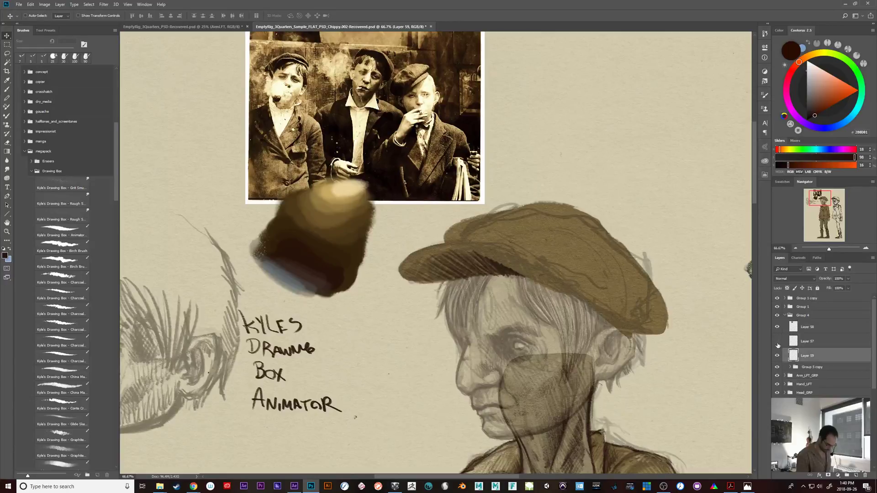
pyautogui.click(777, 342)
pyautogui.click(777, 355)
pyautogui.click(777, 355)
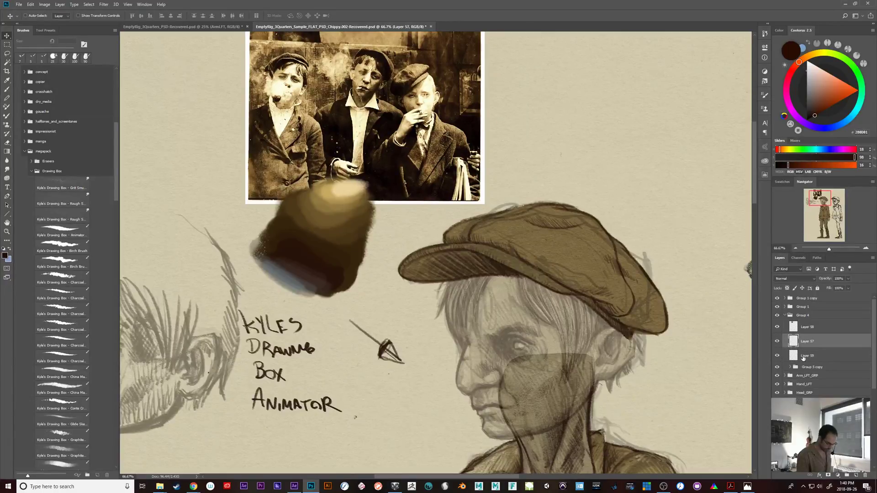
# - Hatch dark brown shading along the folds of the cap's crown on Layer 59 with the Brush tool
pyautogui.click(808, 356)
pyautogui.press('b')
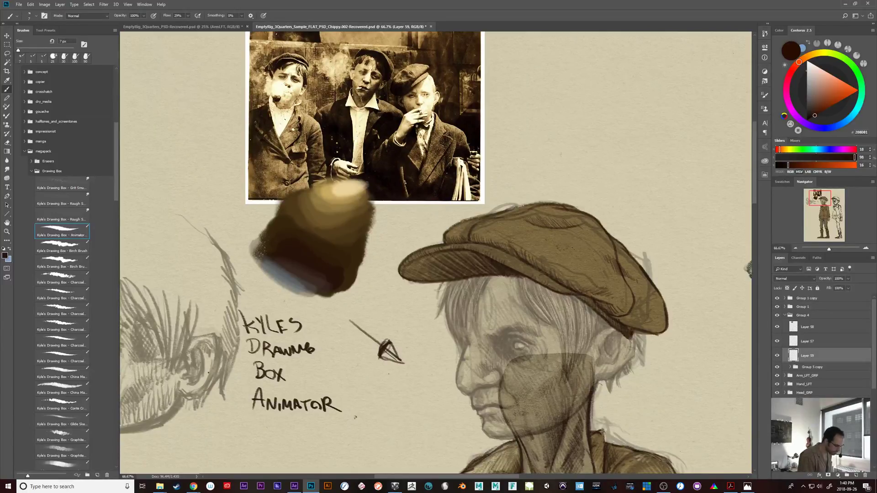
pyautogui.moveTo(573, 249); pyautogui.dragTo(590, 244)
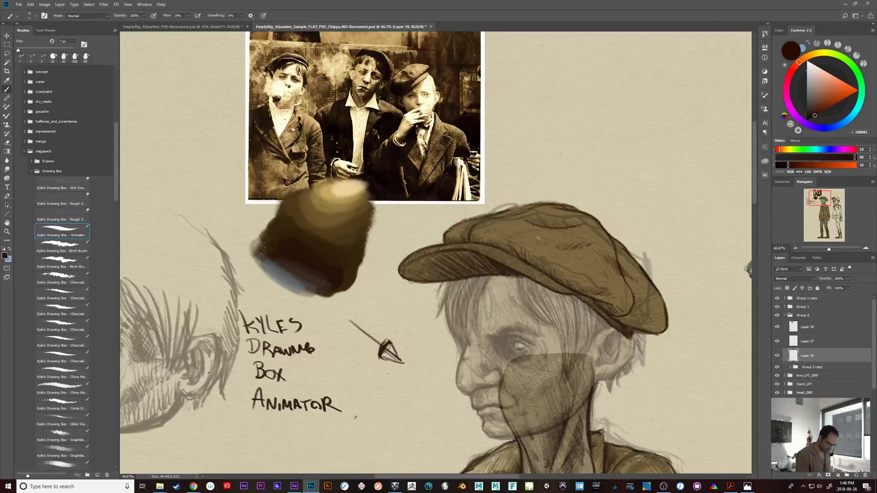
pyautogui.moveTo(685, 288); pyautogui.dragTo(645, 249)
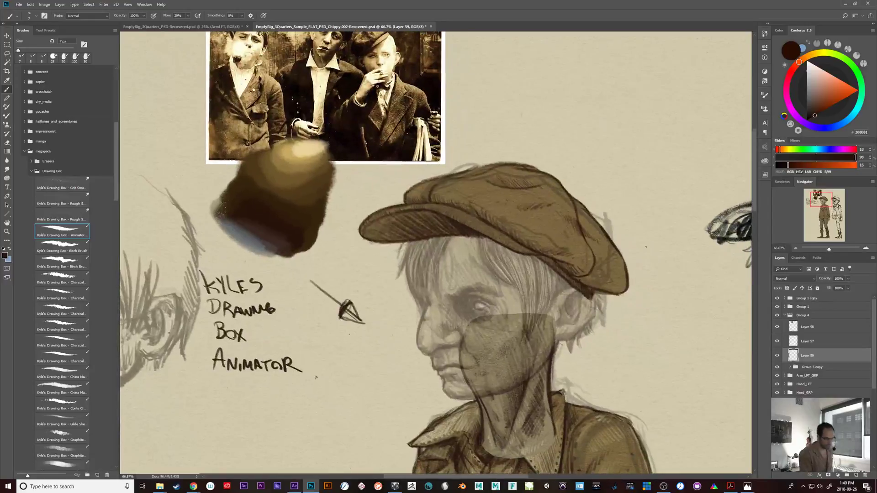
# - Hatch more dark brown shading along the cap's lower edge above the ear and around its drooping back
pyautogui.moveTo(573, 275)
pyautogui.mouseDown()
pyautogui.moveTo(592, 274)
pyautogui.moveTo(613, 290)
pyautogui.mouseUp()
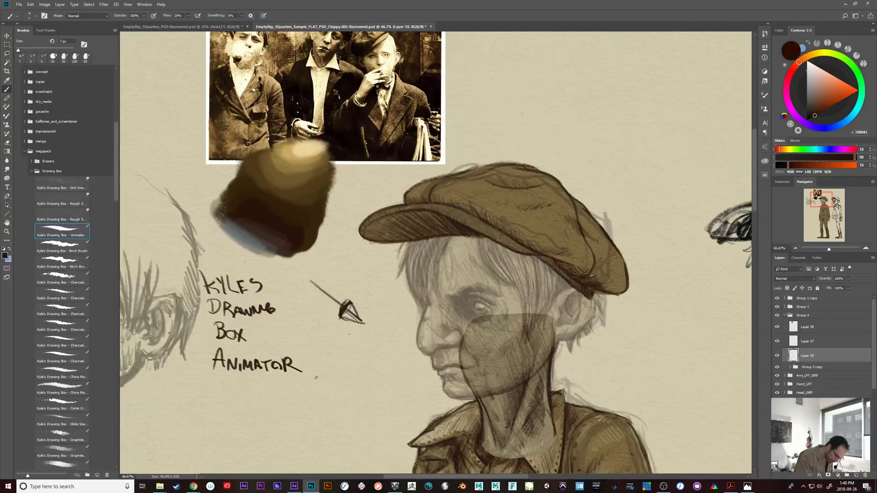
pyautogui.moveTo(599, 277)
pyautogui.mouseDown()
pyautogui.moveTo(605, 281)
pyautogui.moveTo(603, 259)
pyautogui.moveTo(620, 280)
pyautogui.mouseUp()
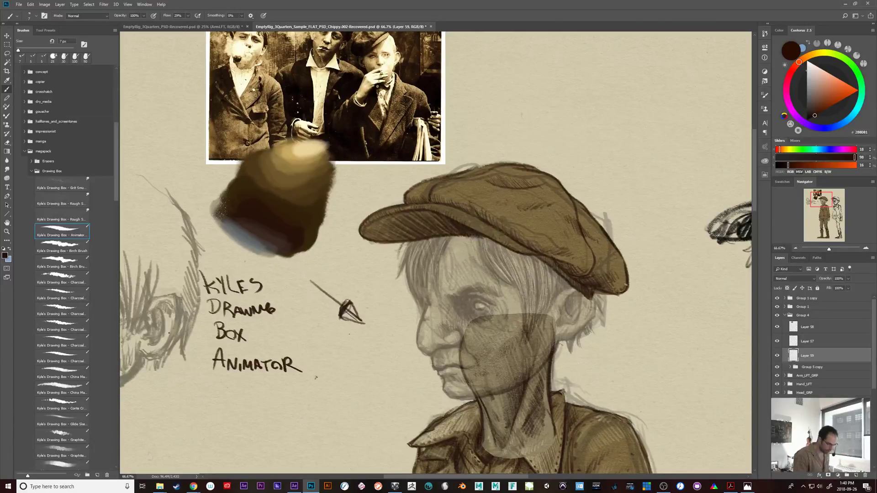
pyautogui.moveTo(667, 345); pyautogui.dragTo(679, 373)
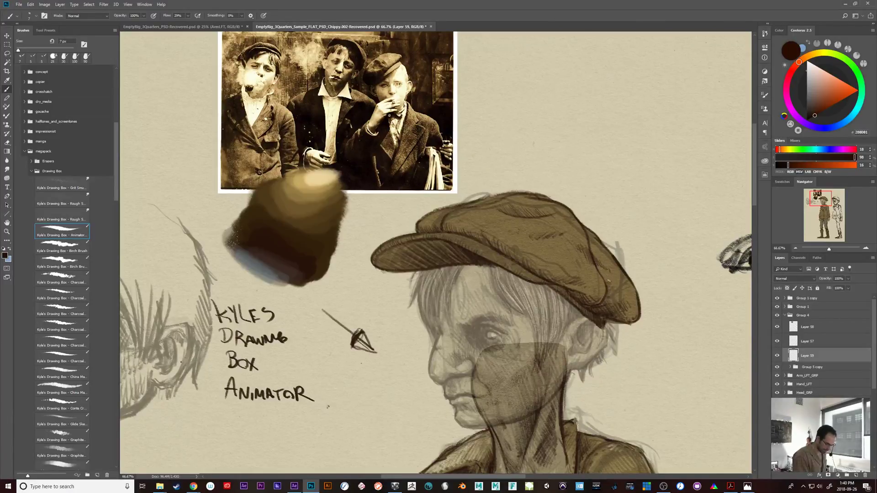
pyautogui.moveTo(649, 236); pyautogui.dragTo(682, 256)
pyautogui.moveTo(603, 326); pyautogui.dragTo(628, 323)
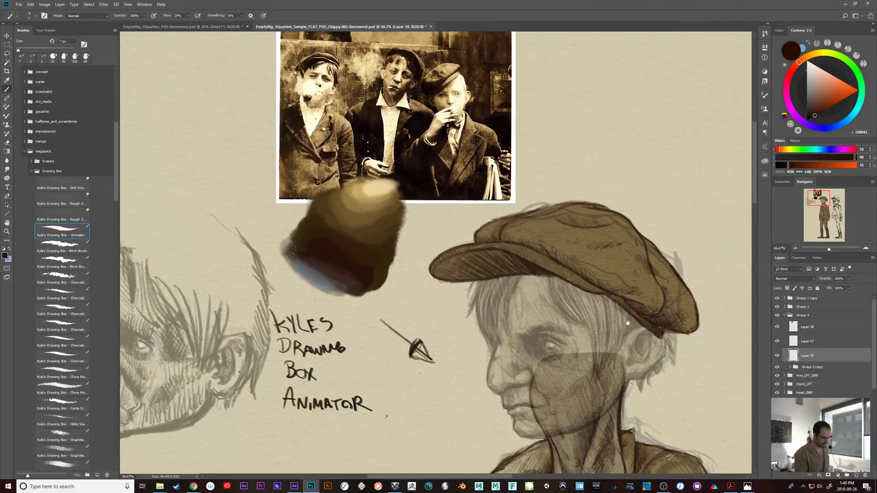
# - Raise the opacity of the Head_GRP group to 100%
pyautogui.click(816, 394)
pyautogui.click(848, 279)
pyautogui.moveTo(855, 287); pyautogui.dragTo(866, 287)
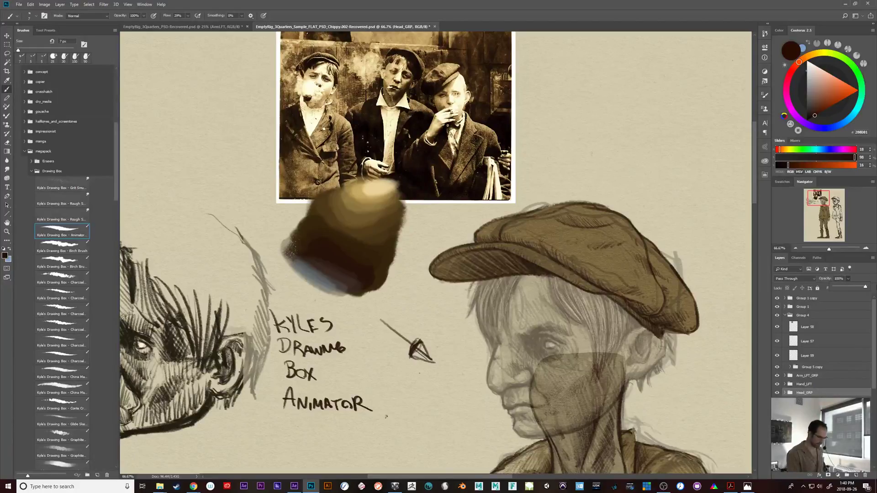
pyautogui.moveTo(694, 396); pyautogui.dragTo(634, 353)
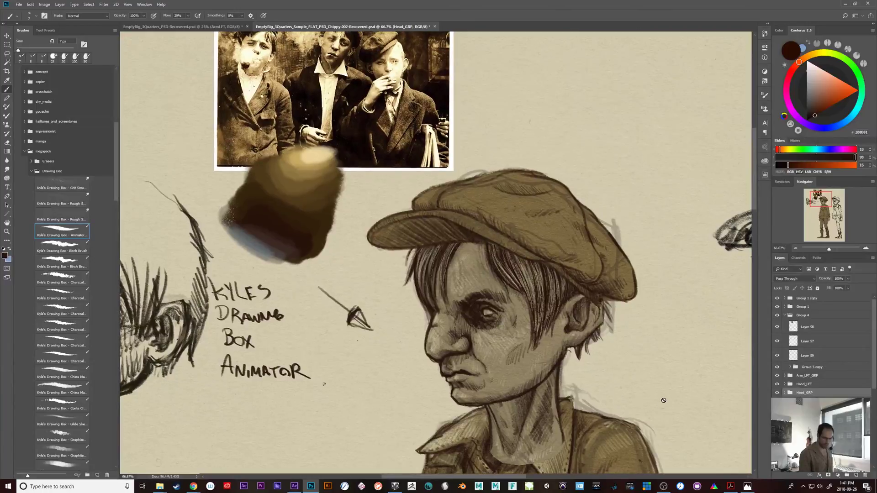
# - Hide the rough sketch in Group 1, leaving Group 1 copy visible
pyautogui.click(778, 299)
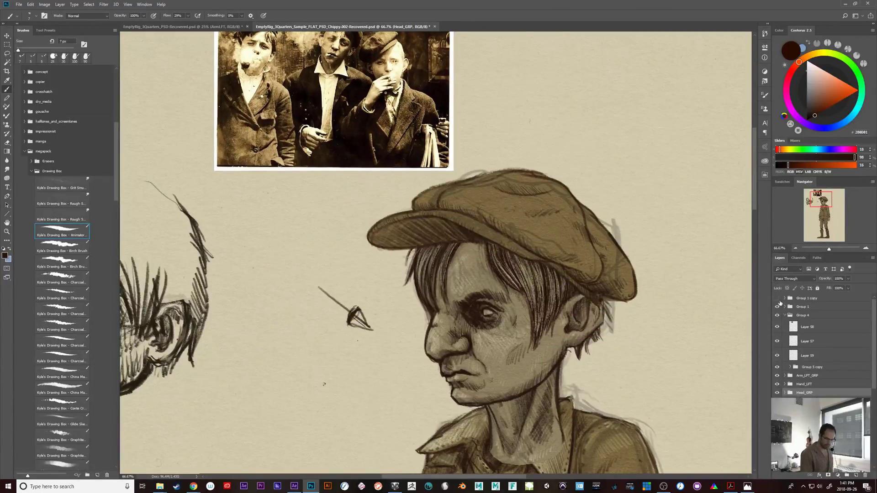
pyautogui.click(777, 298)
pyautogui.click(777, 306)
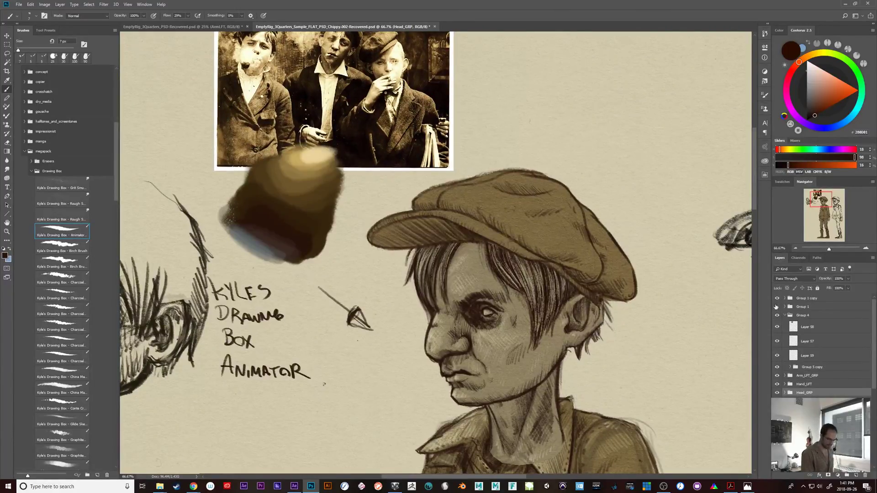
pyautogui.moveTo(656, 371); pyautogui.dragTo(636, 354)
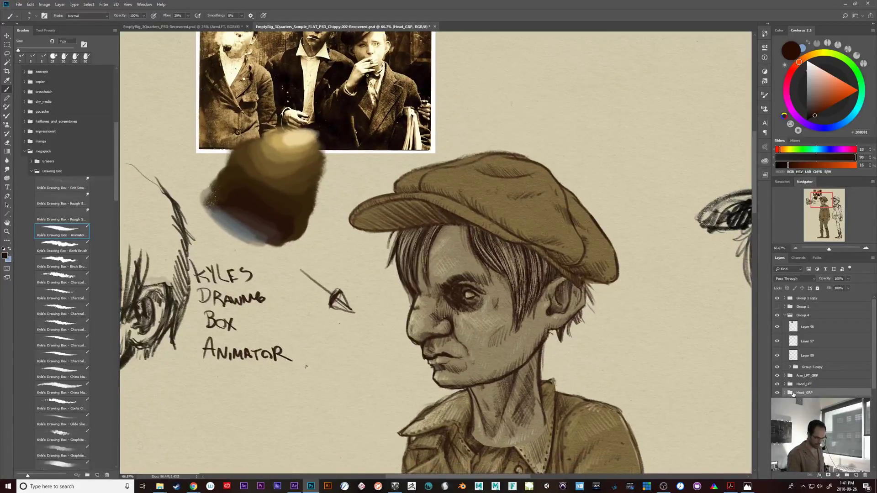
# - Add a new layer and place it beneath Layer 59, directly above the cap's tone group
pyautogui.click(809, 343)
pyautogui.click(817, 356)
pyautogui.click(857, 476)
pyautogui.moveTo(811, 358); pyautogui.dragTo(812, 373)
# - Sample a skin tone from the boy's face, shift it to a lighter tan, and hatch highlights along the top of the crown
pyautogui.keyDown('alt'); pyautogui.click(517, 334); pyautogui.keyUp('alt')
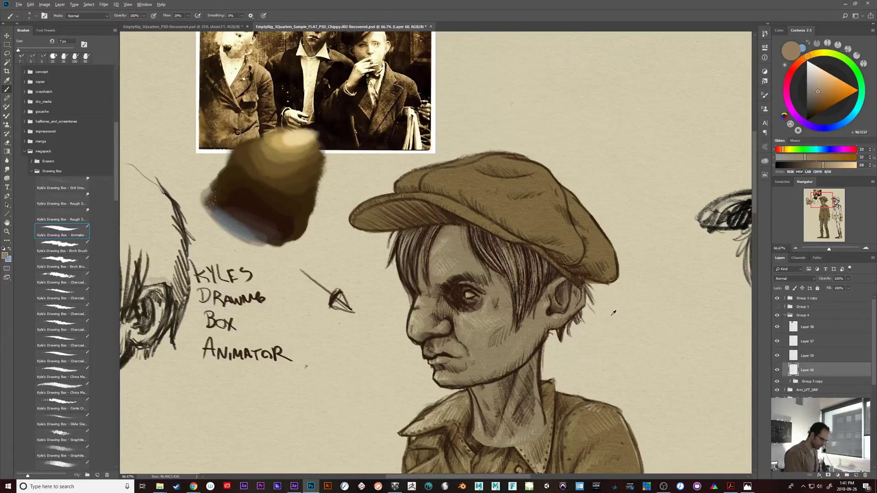
pyautogui.click(820, 87)
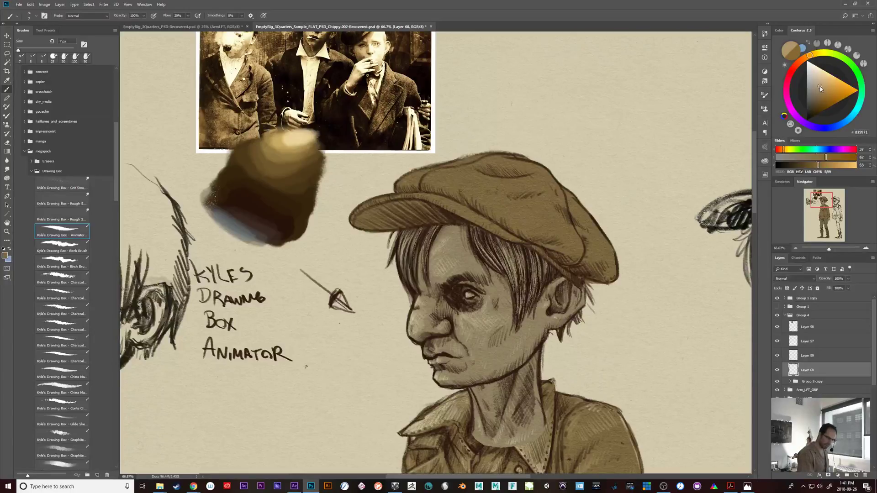
pyautogui.moveTo(821, 89); pyautogui.dragTo(818, 85)
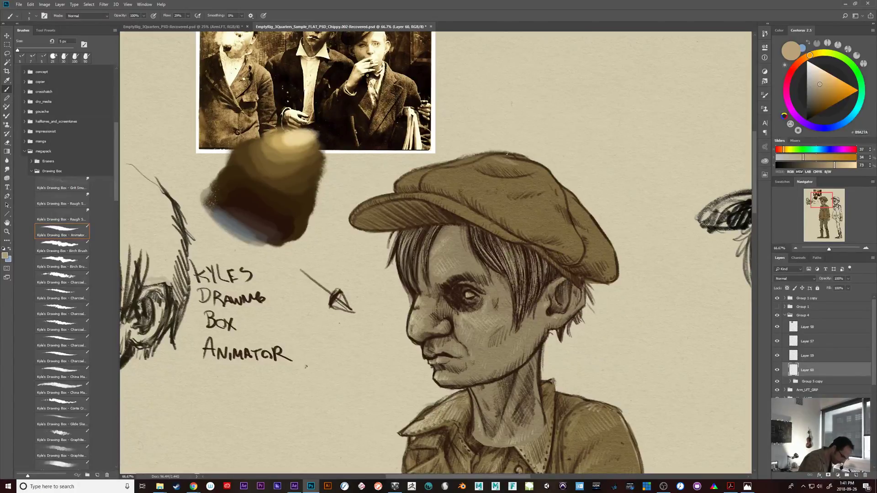
pyautogui.moveTo(506, 159); pyautogui.dragTo(523, 164)
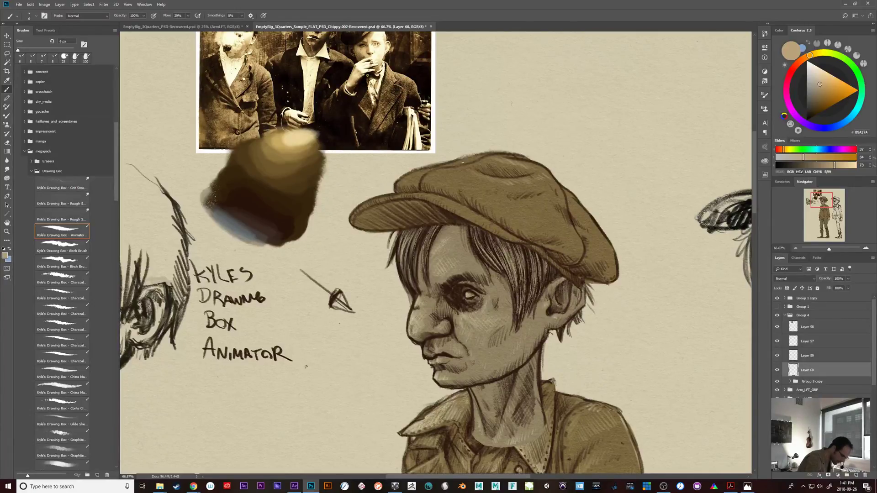
pyautogui.moveTo(306, 366); pyautogui.dragTo(359, 381)
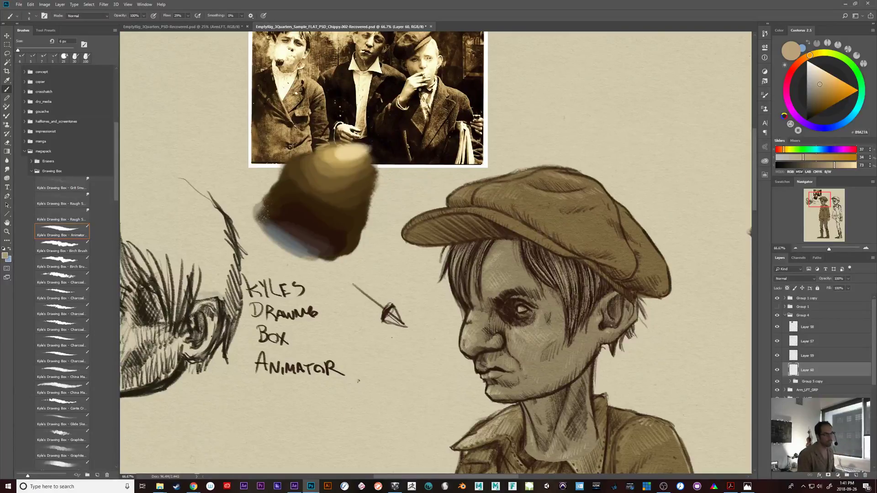
pyautogui.moveTo(622, 325); pyautogui.dragTo(657, 337)
# - Lighten the paint colour to a pale tan and add brighter highlight strokes on the front and top of the crown
pyautogui.click(819, 77)
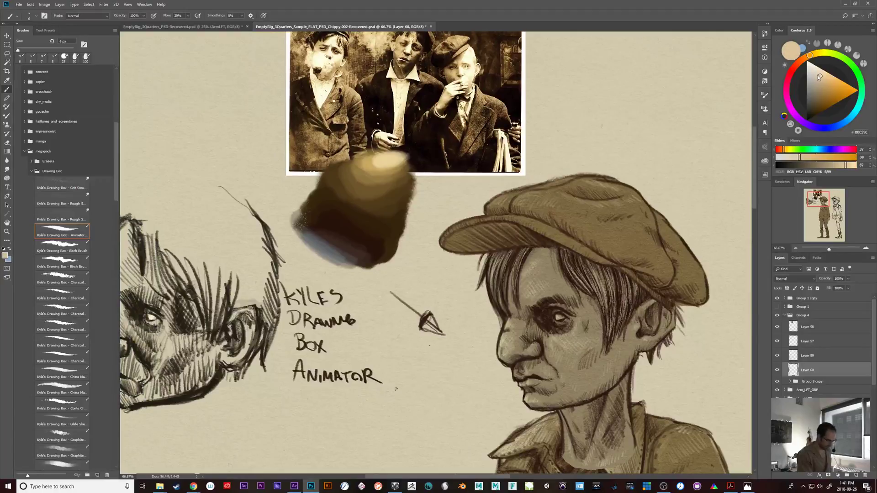
pyautogui.moveTo(527, 189); pyautogui.dragTo(541, 186)
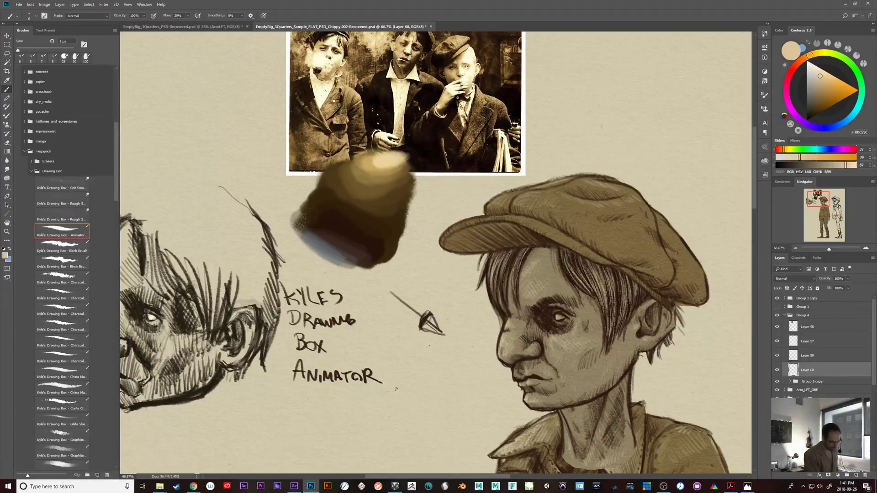
pyautogui.moveTo(707, 292); pyautogui.dragTo(648, 281)
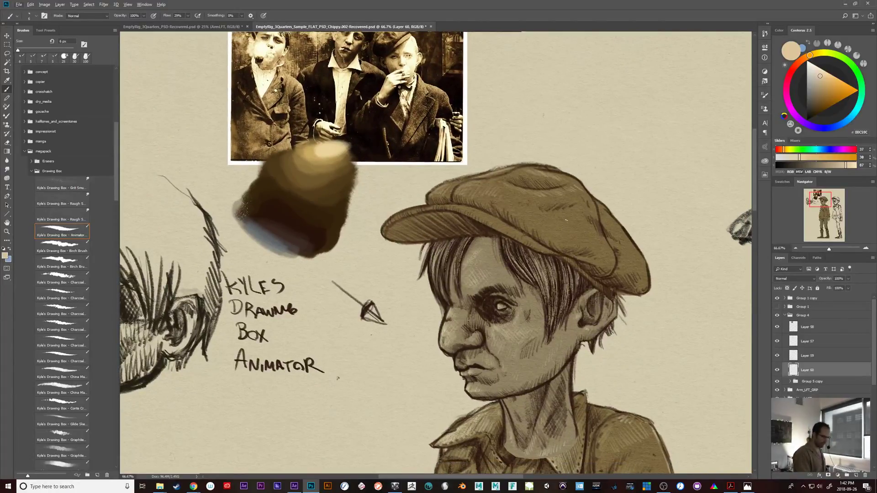
pyautogui.moveTo(653, 219); pyautogui.dragTo(697, 250)
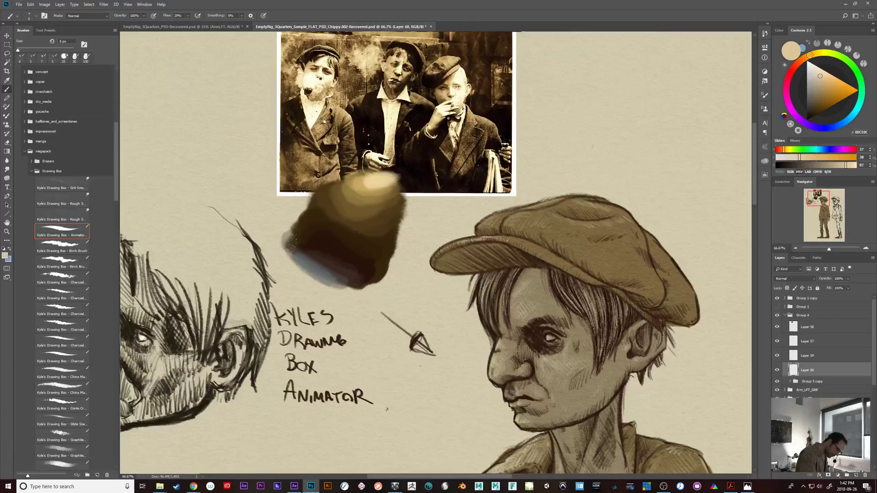
# - Sample the cap's brown, lighten it to tan BEA66F, and hatch highlights along the brim's upper surface
pyautogui.keyDown('alt'); pyautogui.click(627, 258); pyautogui.keyUp('alt')
pyautogui.click(823, 85)
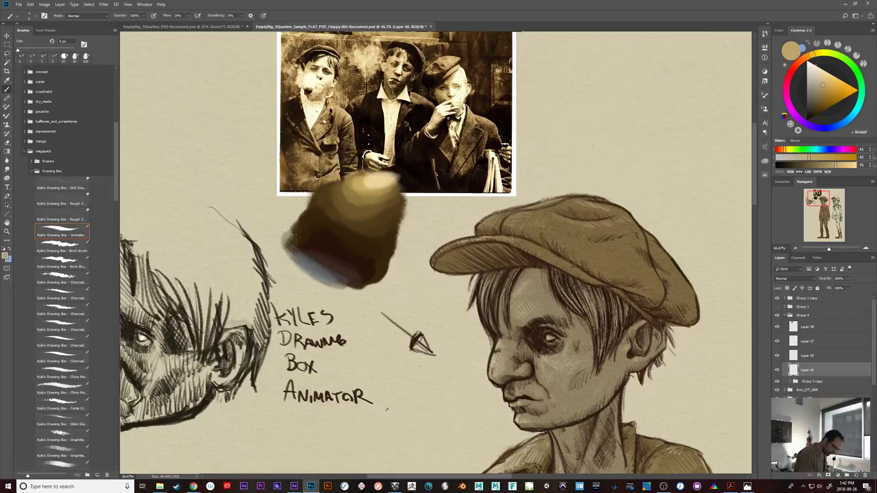
pyautogui.moveTo(506, 237); pyautogui.dragTo(536, 251)
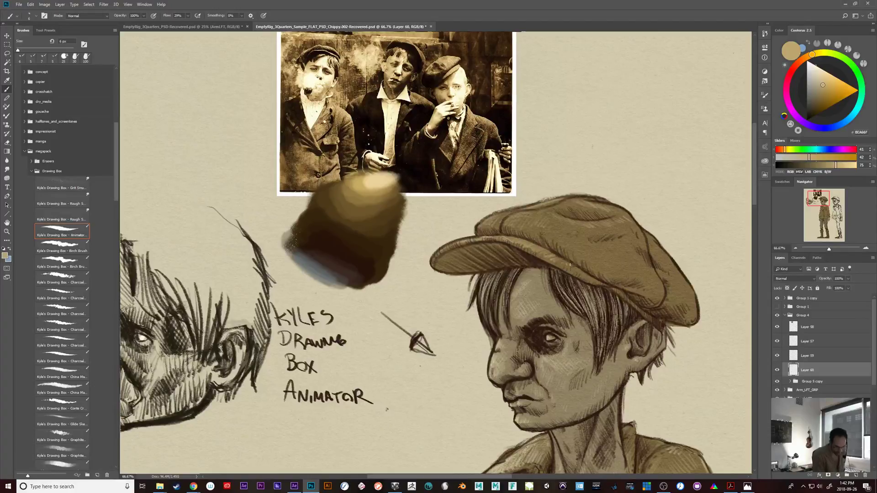
pyautogui.moveTo(716, 349)
pyautogui.mouseDown()
pyautogui.moveTo(670, 302)
pyautogui.moveTo(674, 328)
pyautogui.mouseUp()
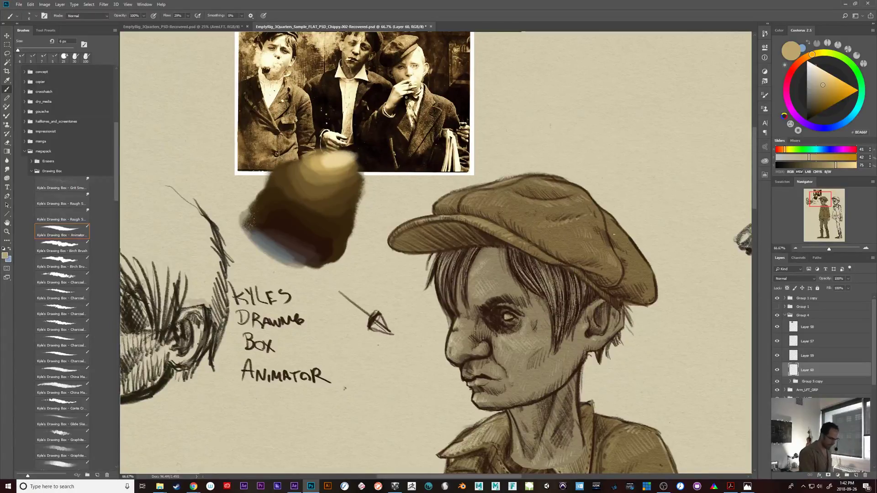
# - Hatch more tan highlights across the side folds and back of the cap
pyautogui.moveTo(646, 343); pyautogui.dragTo(599, 328)
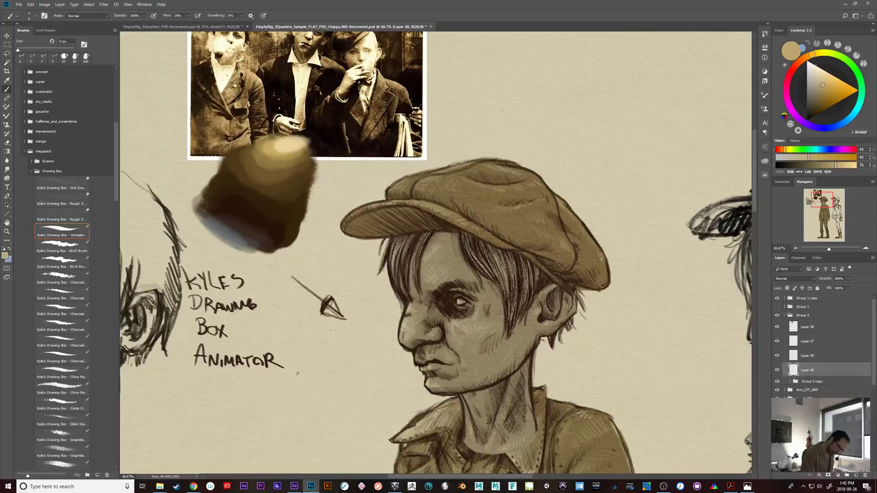
pyautogui.moveTo(650, 302); pyautogui.dragTo(664, 307)
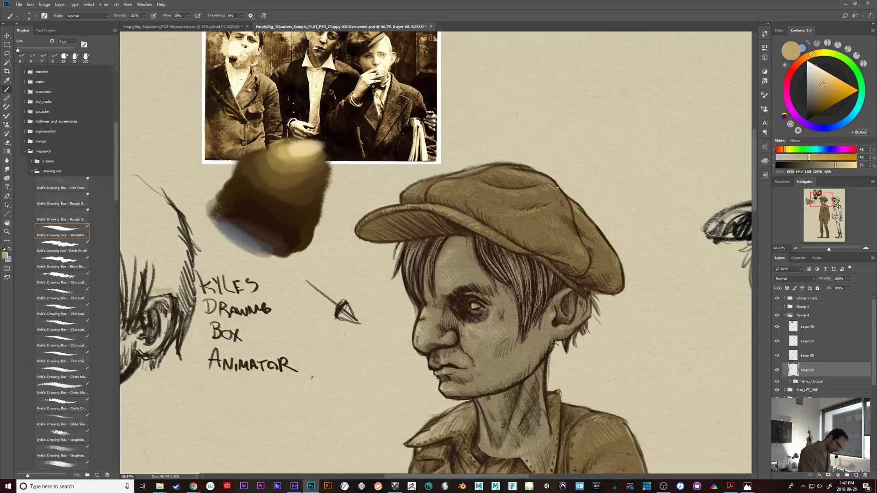
pyautogui.moveTo(551, 214); pyautogui.dragTo(608, 238)
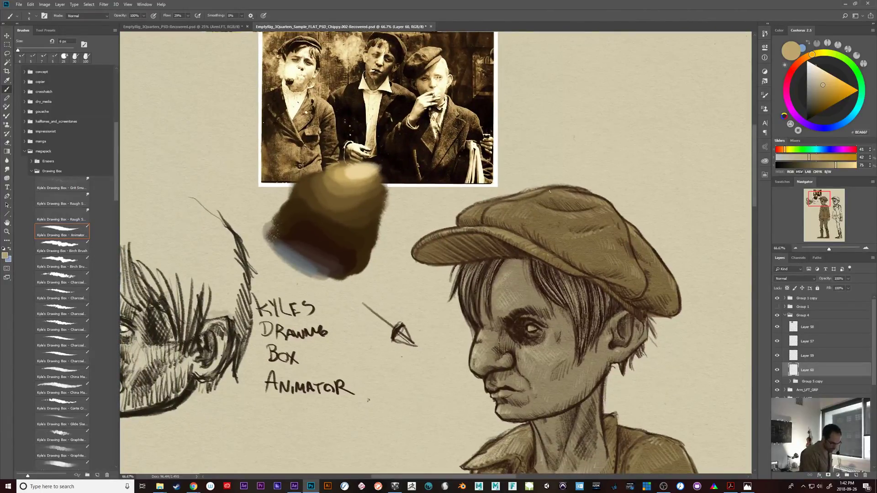
pyautogui.moveTo(654, 362); pyautogui.dragTo(659, 353)
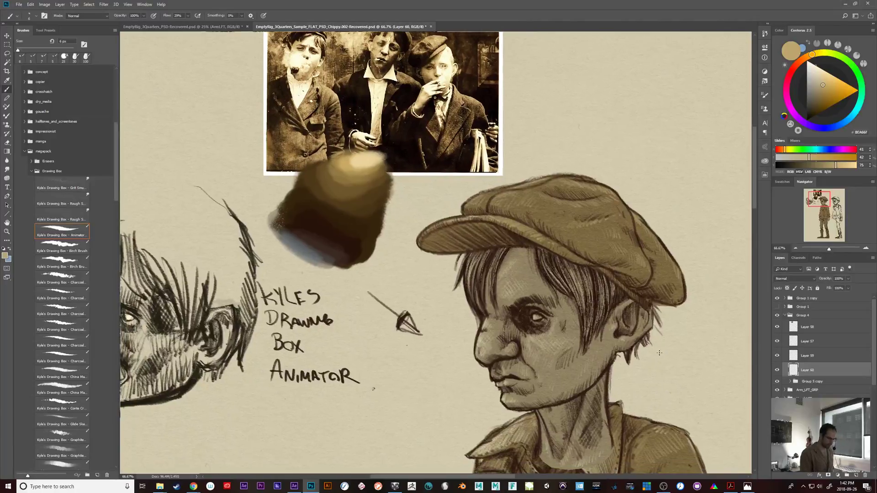
# - Lighten the paint colour to pale tan D5C192 and add fine accent highlights along the upper crown
pyautogui.click(819, 75)
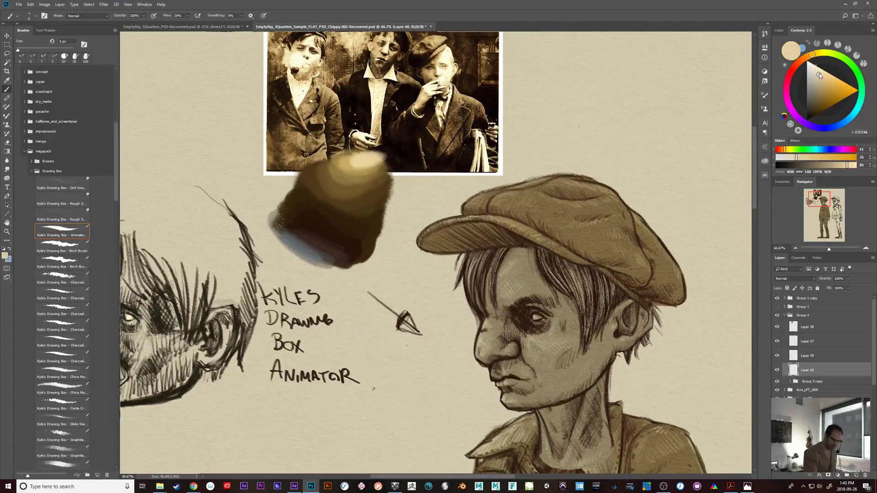
pyautogui.click(820, 78)
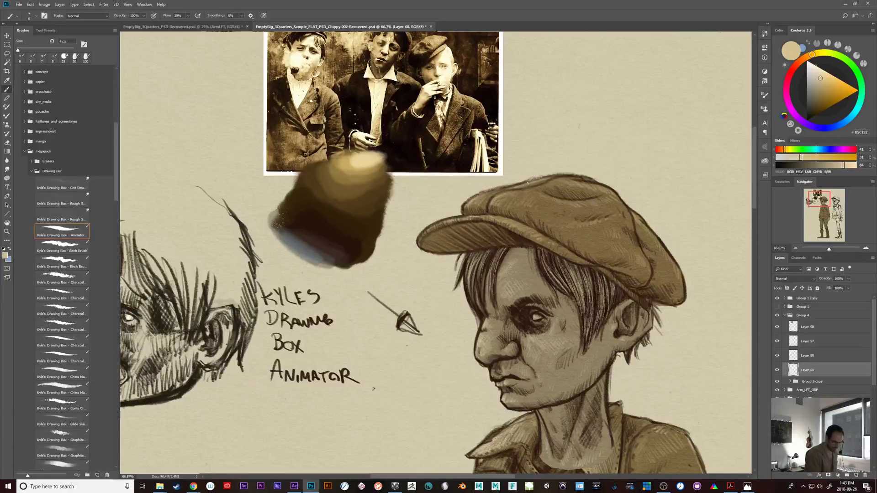
pyautogui.moveTo(527, 182); pyautogui.dragTo(505, 167)
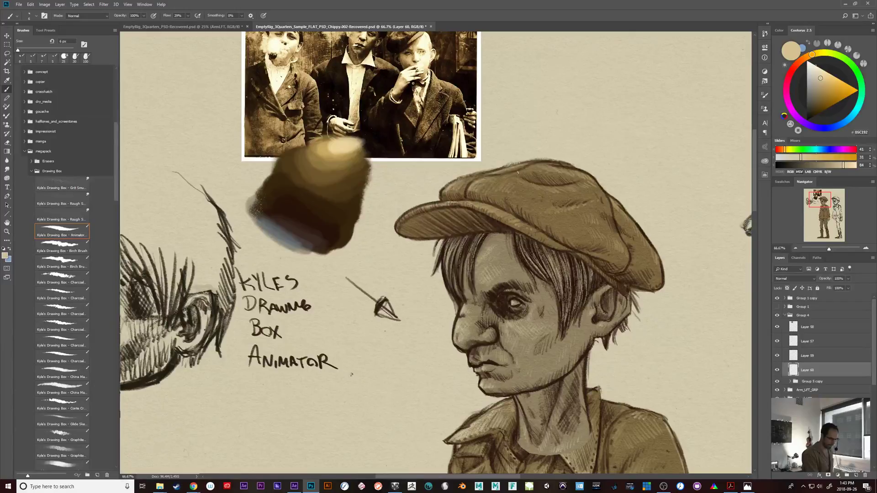
pyautogui.moveTo(674, 390); pyautogui.dragTo(642, 342)
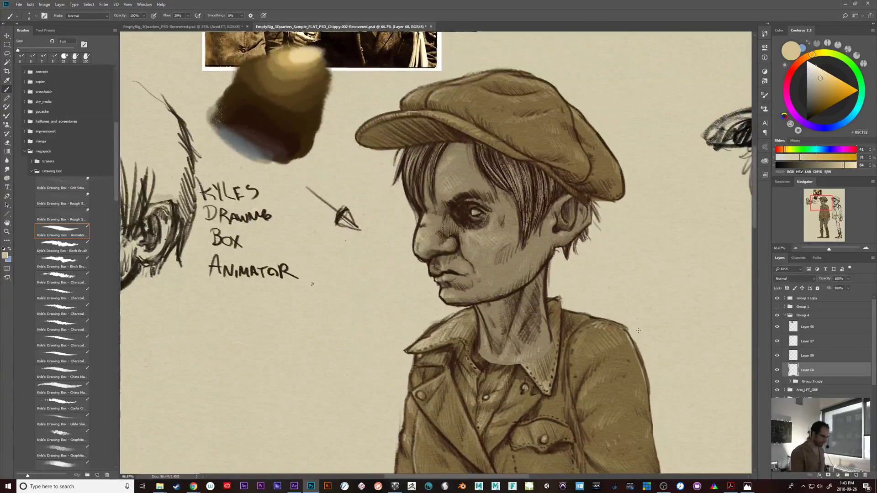
pyautogui.moveTo(637, 303); pyautogui.dragTo(655, 305)
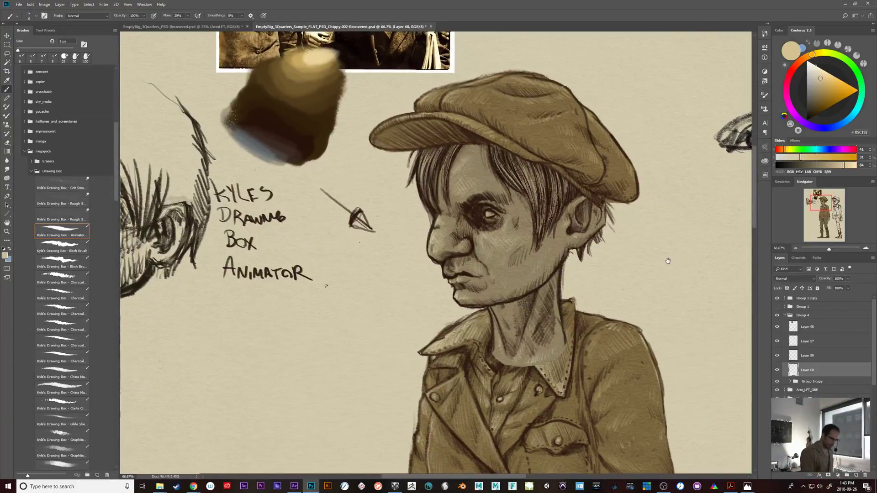
# - Save the document as a new PSD version named EmptyRig_3Quarters_Sample_FLAT_PSD_Chippy.003 with Maximize Compatibility enabled
pyautogui.moveTo(672, 252); pyautogui.dragTo(667, 252)
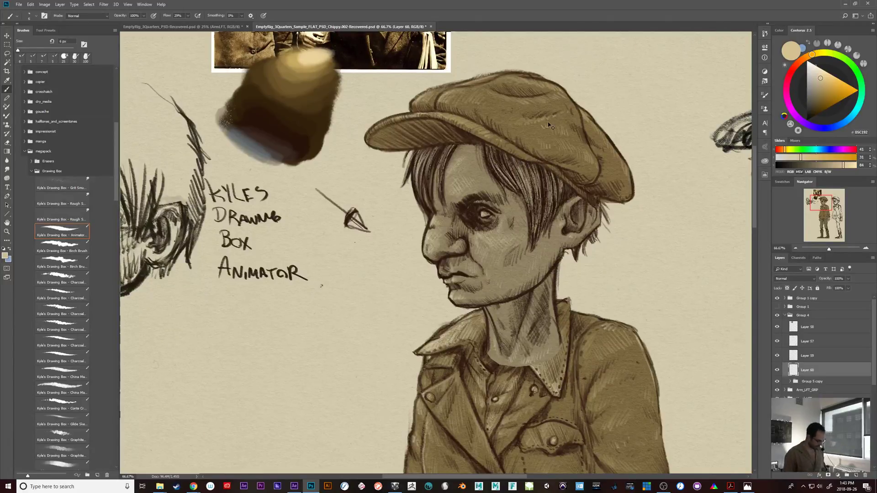
pyautogui.hotkey('ctrl', '-')
pyautogui.hotkey('ctrl', '-')
pyautogui.hotkey('ctrl', '-')
pyautogui.hotkey('ctrl', '-')
pyautogui.hotkey('ctrl', '+')
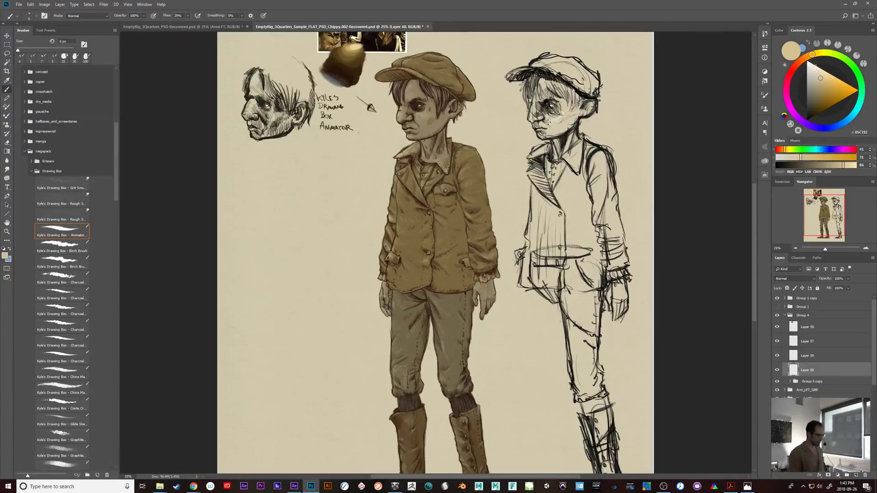
pyautogui.moveTo(552, 127); pyautogui.dragTo(564, 112)
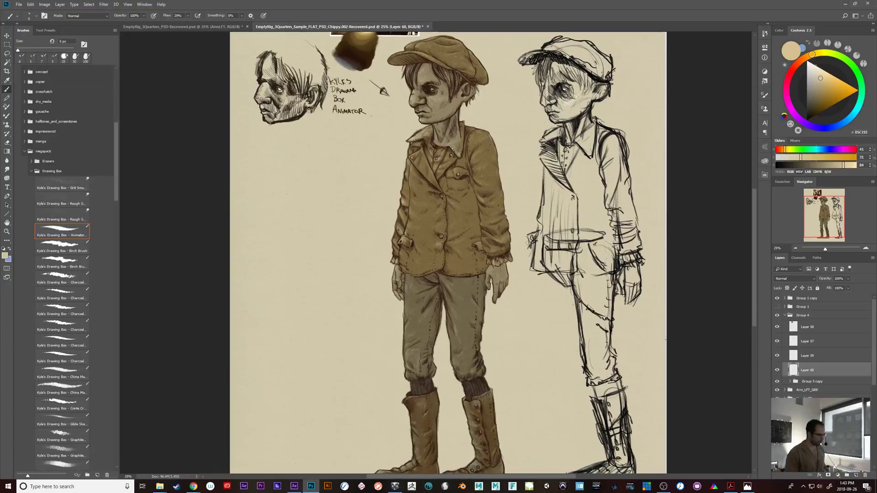
pyautogui.hotkey('ctrl', 's')
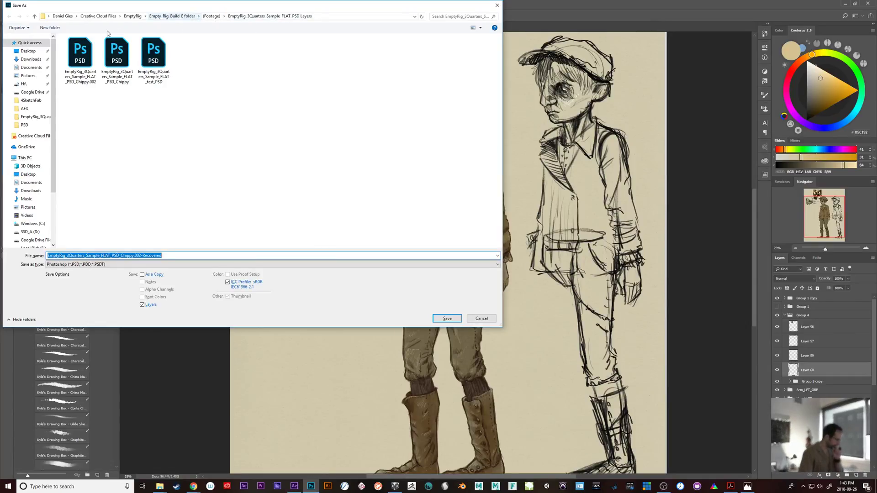
pyautogui.click(72, 81)
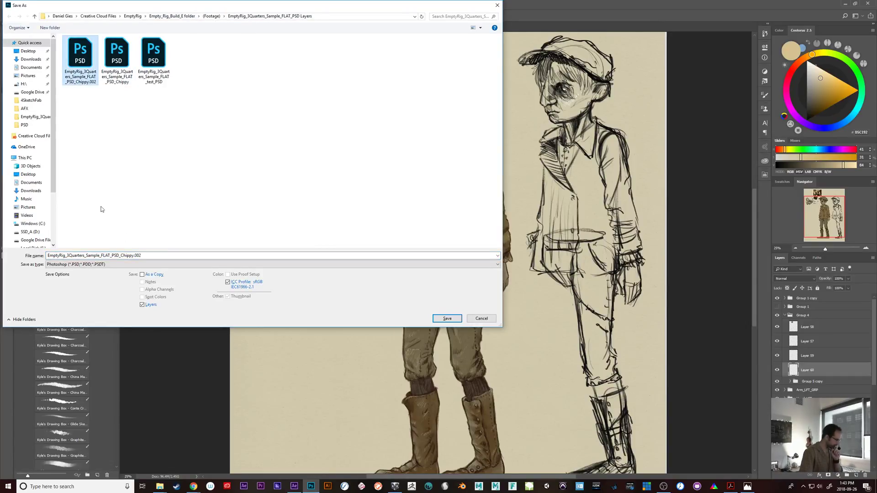
pyautogui.click(148, 257)
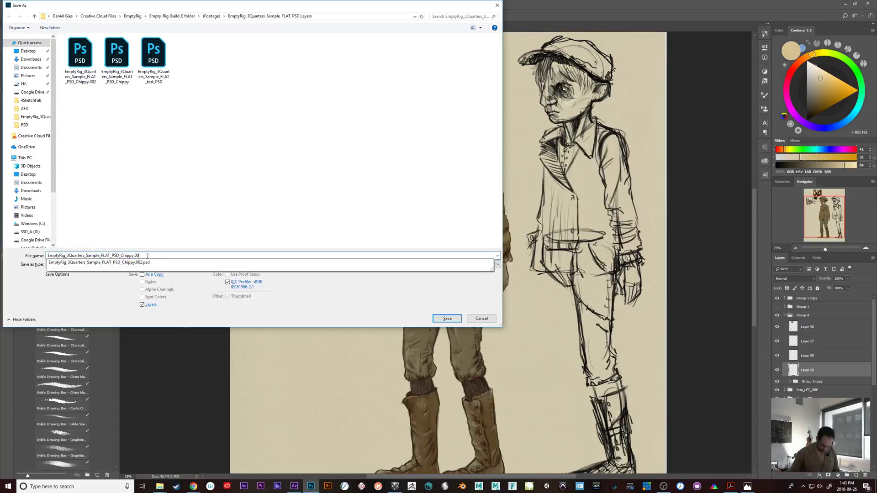
pyautogui.press('Return')
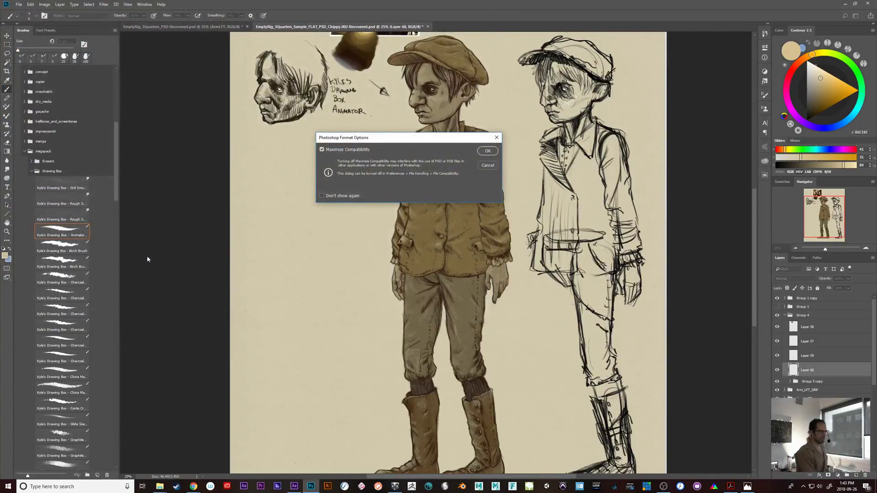
pyautogui.click(488, 152)
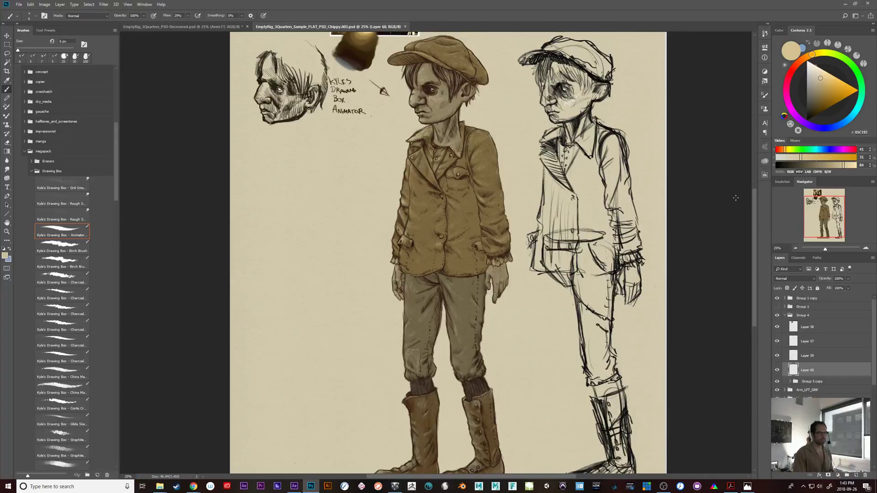
# - Hide and show the neck artwork to check how it sits under the collar, and select Neck_GRP with the Move tool
pyautogui.moveTo(756, 274)
pyautogui.mouseDown()
pyautogui.moveTo(759, 291)
pyautogui.moveTo(766, 271)
pyautogui.moveTo(753, 222)
pyautogui.moveTo(754, 263)
pyautogui.mouseUp()
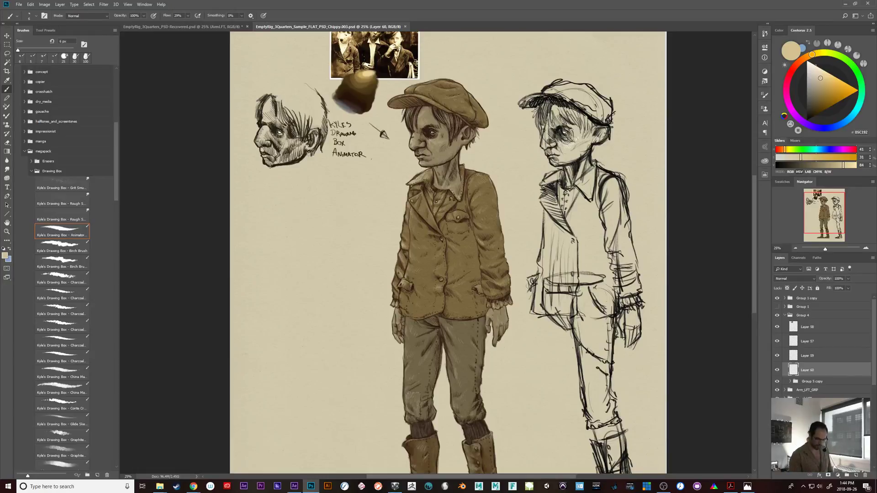
pyautogui.click(777, 407)
pyautogui.click(777, 407)
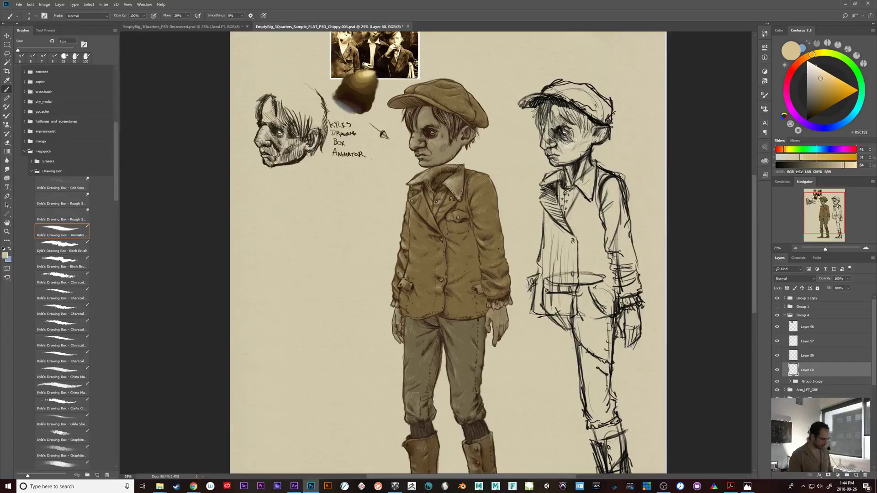
pyautogui.click(806, 416)
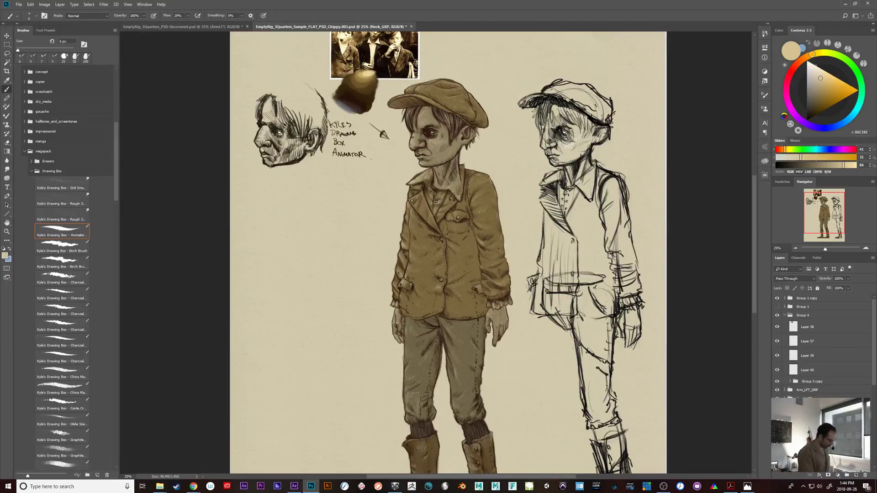
pyautogui.press('v')
pyautogui.moveTo(461, 232); pyautogui.dragTo(462, 178)
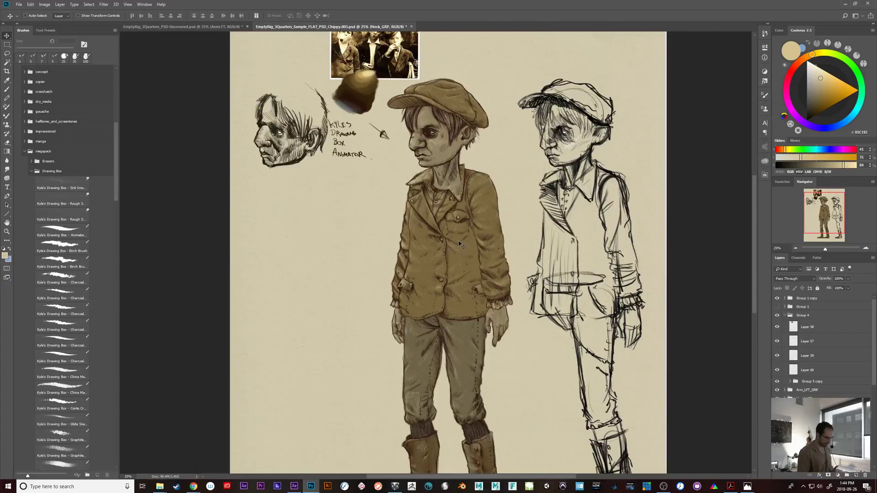
# - Switch to the After Effects rig, toggle Torso_GRP_FRNT's visibility, inspect the Puppet effects on Neck_GRP, and return to Photoshop
pyautogui.click(294, 486)
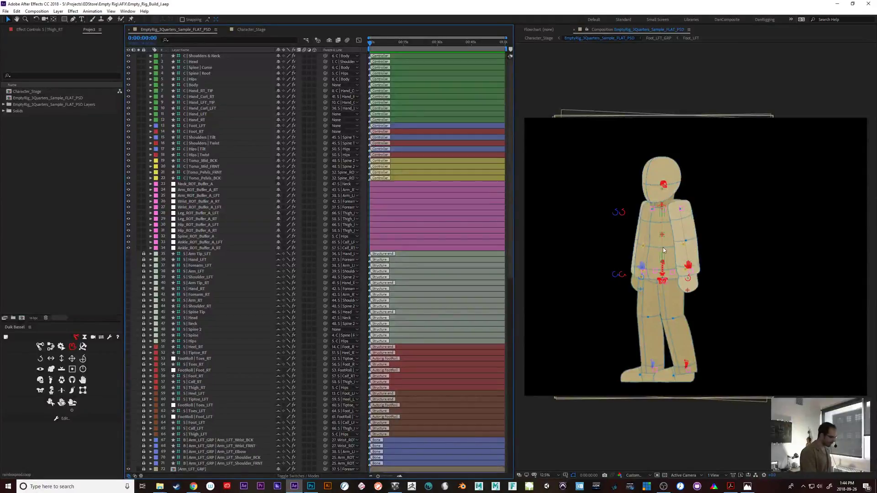
pyautogui.scroll(-15, 494, 399)
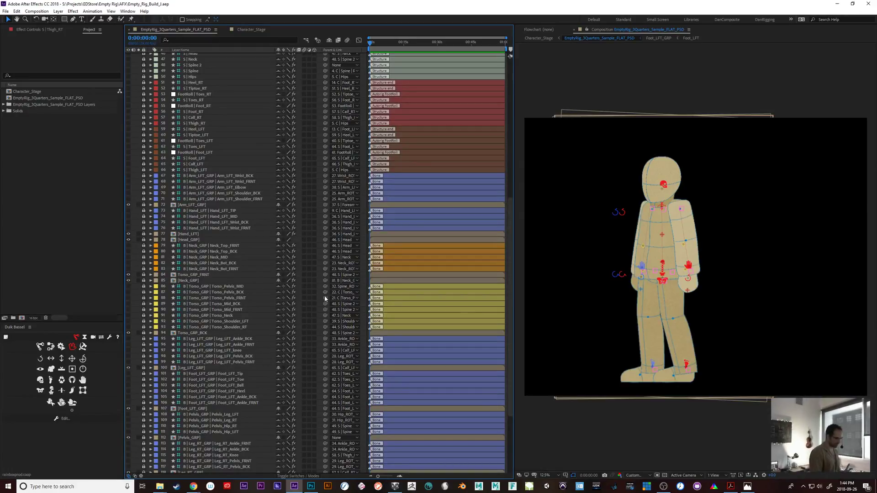
pyautogui.click(128, 275)
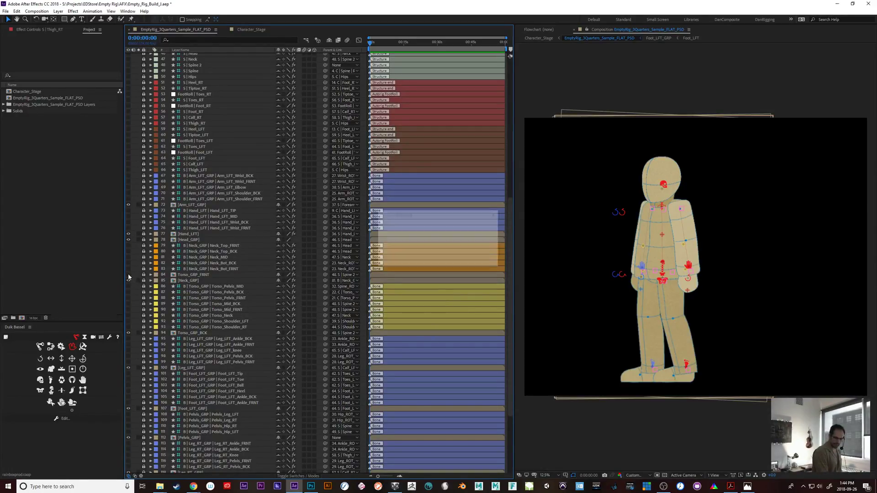
pyautogui.click(129, 276)
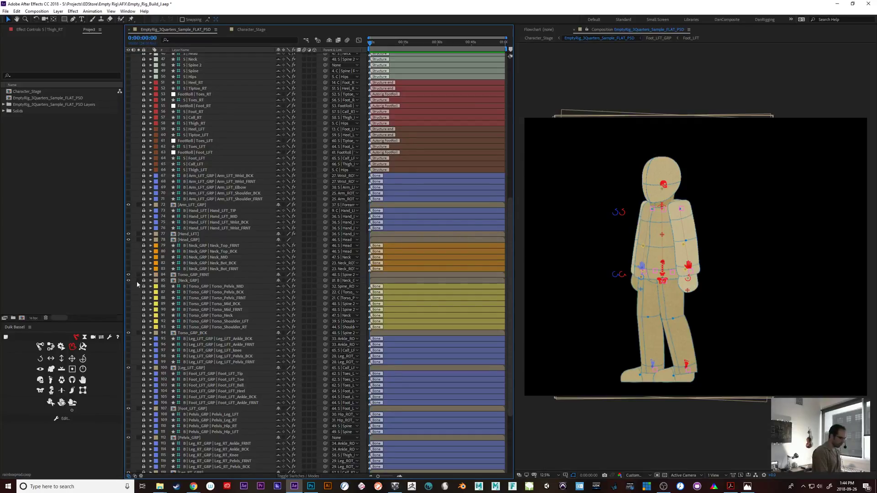
pyautogui.click(199, 281)
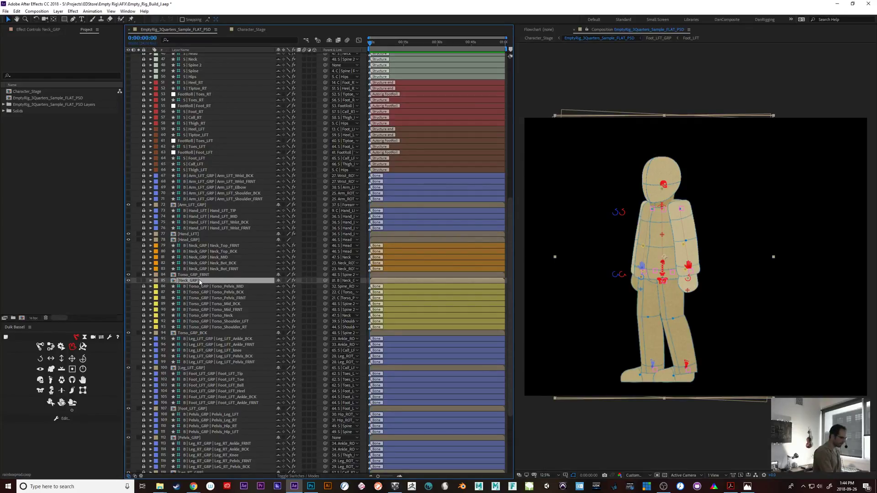
pyautogui.click(49, 30)
pyautogui.click(144, 279)
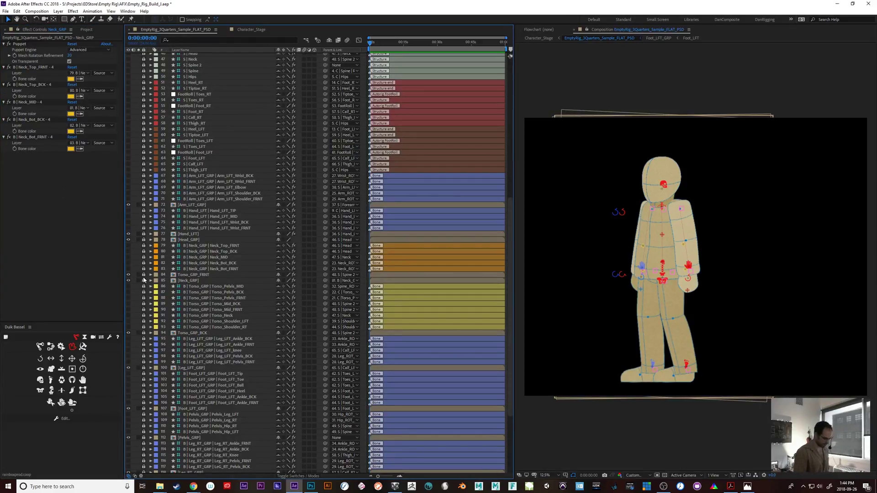
pyautogui.click(311, 487)
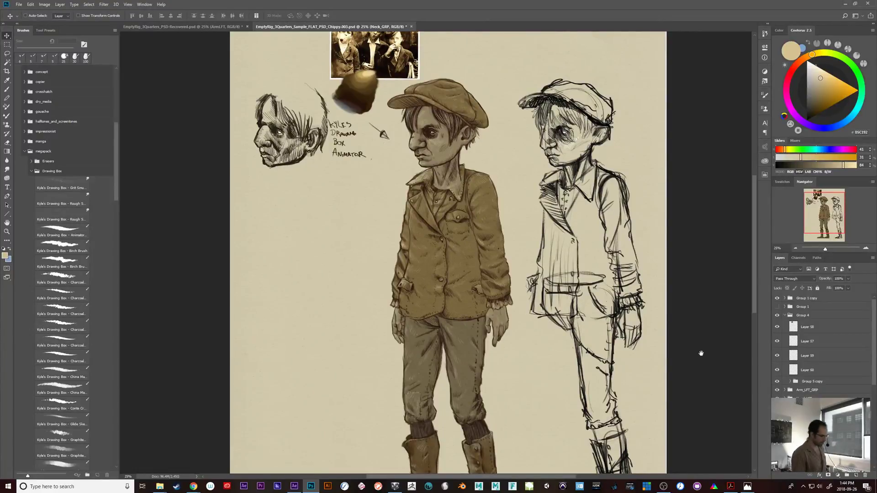
pyautogui.moveTo(696, 358)
pyautogui.mouseDown()
pyautogui.moveTo(701, 378)
pyautogui.moveTo(683, 337)
pyautogui.moveTo(677, 358)
pyautogui.moveTo(645, 269)
pyautogui.moveTo(645, 348)
pyautogui.mouseUp()
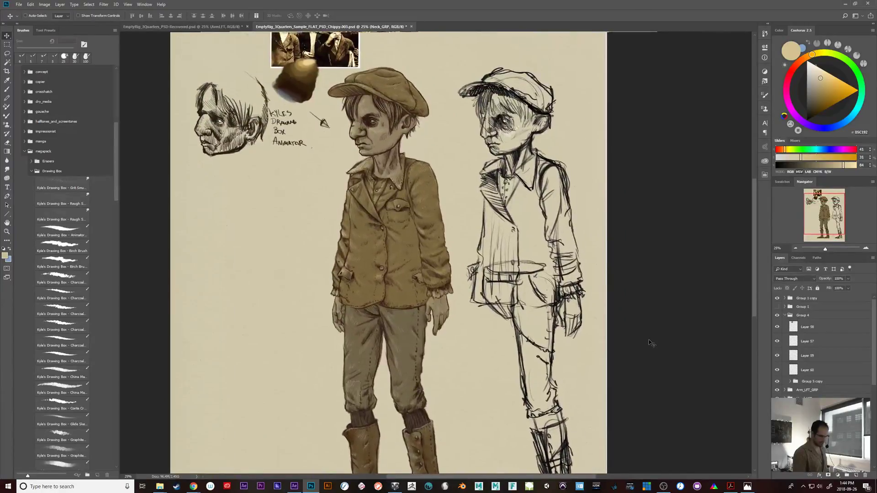
# - Switch to DesignDoll and pose the mannequin's left arm by moving its wrist control forward, away from the body
pyautogui.click(395, 486)
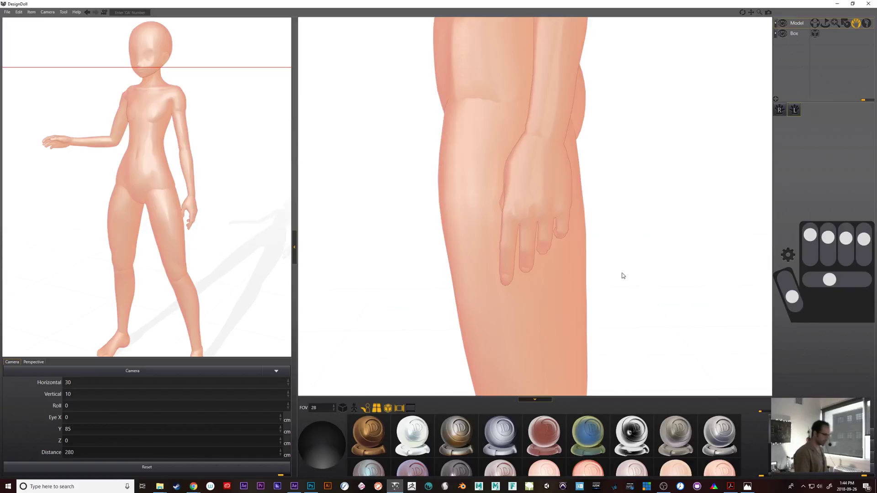
pyautogui.moveTo(661, 297); pyautogui.dragTo(762, 297)
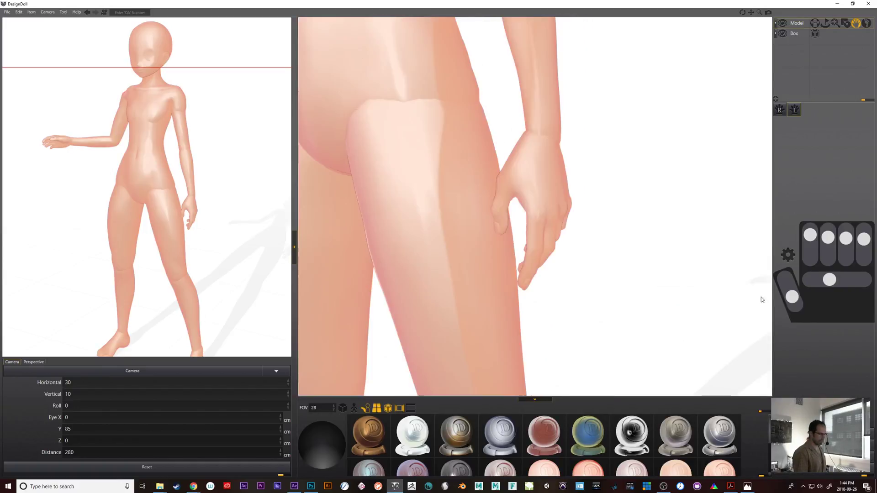
pyautogui.moveTo(654, 315); pyautogui.dragTo(566, 314)
pyautogui.click(815, 22)
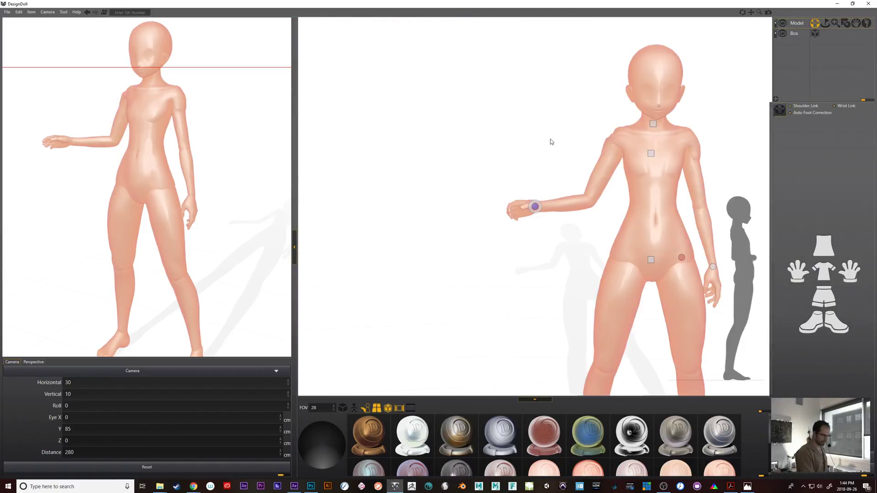
pyautogui.click(713, 268)
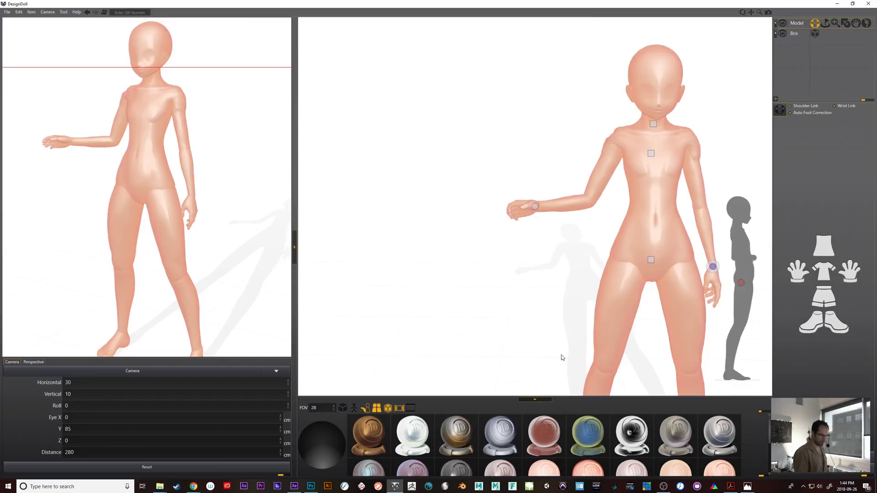
pyautogui.moveTo(545, 333); pyautogui.dragTo(446, 324)
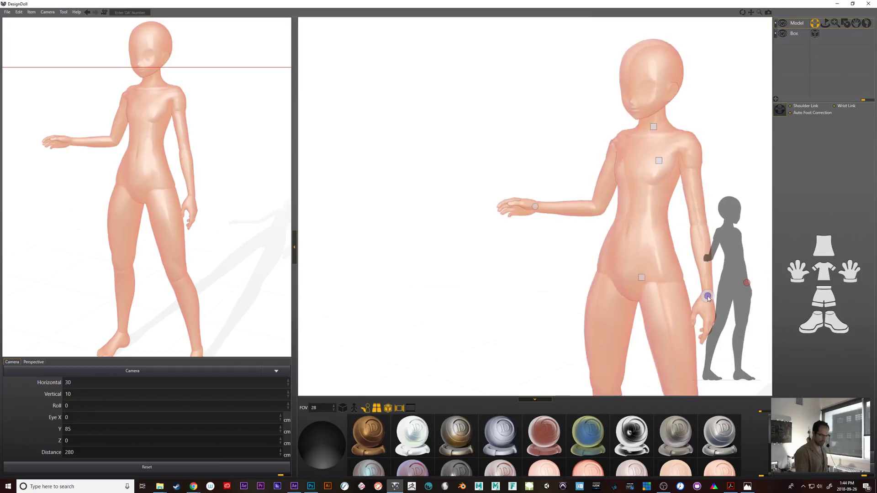
pyautogui.moveTo(707, 298); pyautogui.dragTo(703, 273)
pyautogui.moveTo(536, 329); pyautogui.dragTo(446, 308)
pyautogui.moveTo(589, 263); pyautogui.dragTo(481, 250)
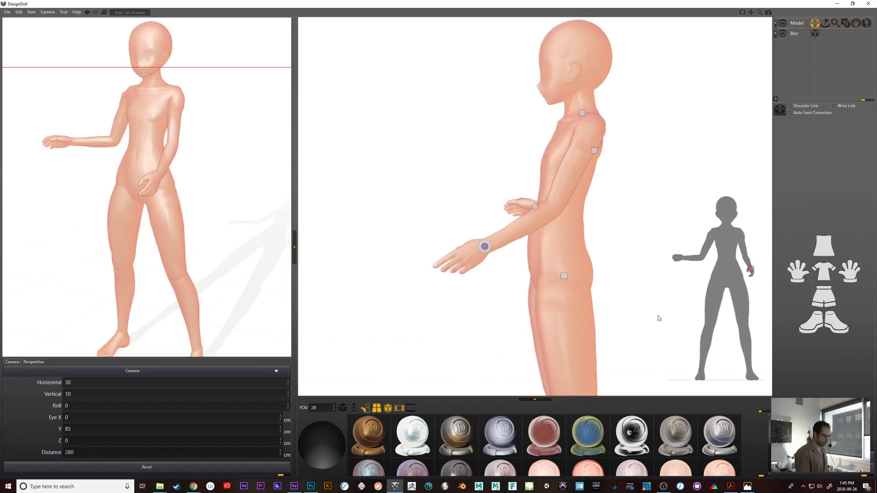
# - Focus on the mannequin's left hand in hand-posing mode, curl the index finger and slightly adjust the thumb
pyautogui.moveTo(681, 325); pyautogui.dragTo(647, 331)
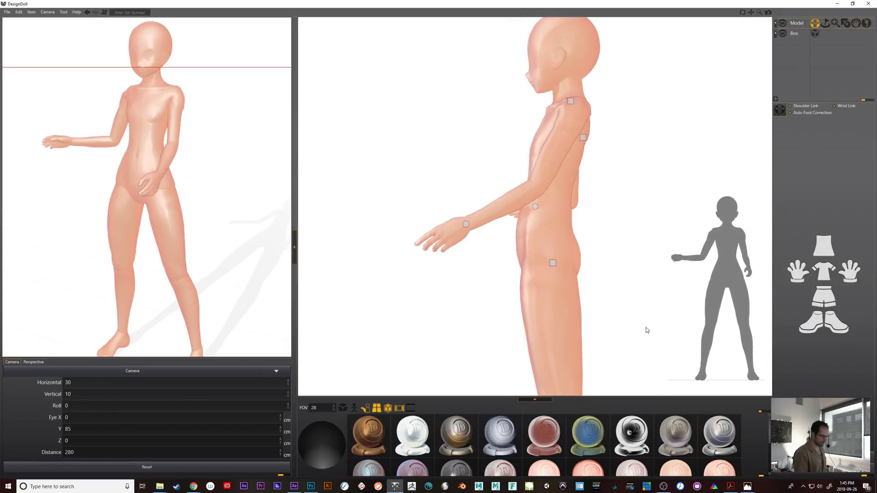
pyautogui.click(853, 272)
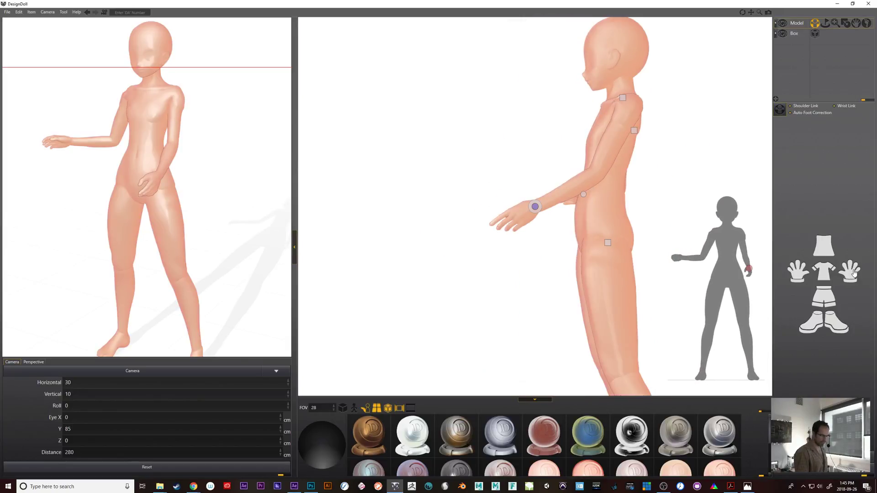
pyautogui.click(854, 24)
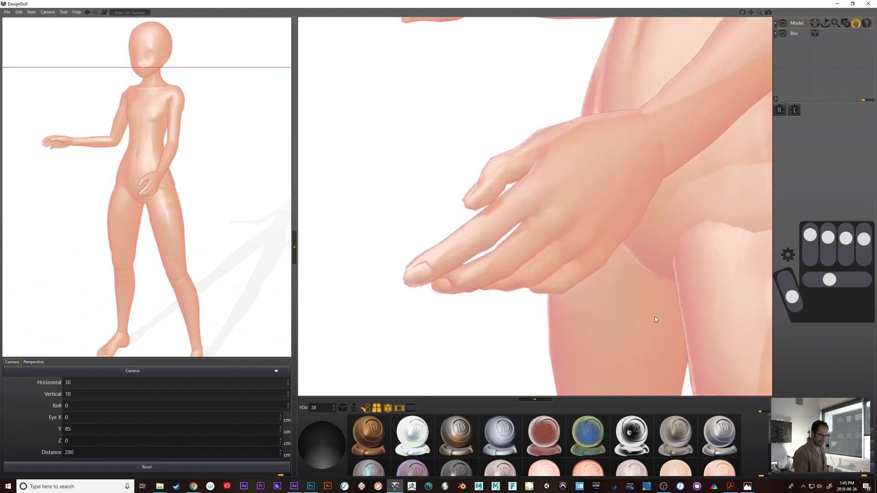
pyautogui.moveTo(792, 297); pyautogui.dragTo(790, 290)
pyautogui.moveTo(812, 237); pyautogui.dragTo(810, 245)
pyautogui.moveTo(790, 291); pyautogui.dragTo(792, 296)
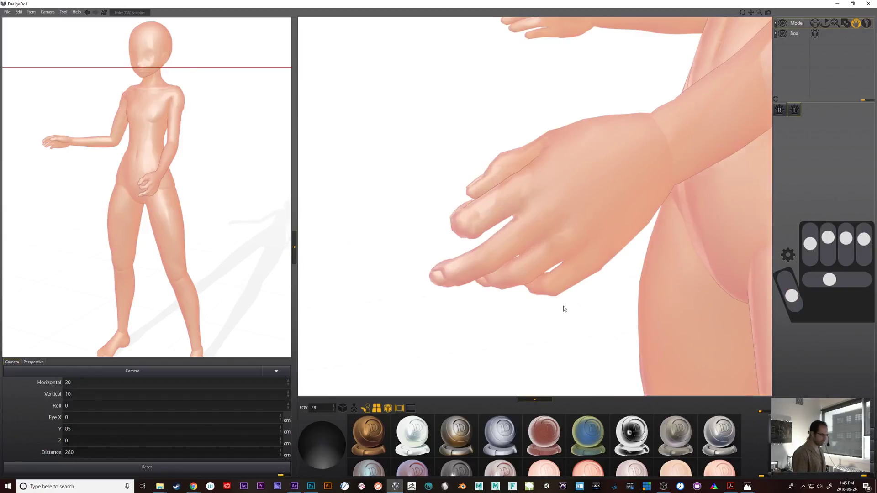
# - Curl the left hand's middle and ring fingers, extend the little finger, and frame the hand from the side
pyautogui.moveTo(841, 244)
pyautogui.mouseDown()
pyautogui.moveTo(841, 252)
pyautogui.moveTo(830, 245)
pyautogui.mouseUp()
pyautogui.moveTo(864, 240); pyautogui.dragTo(866, 234)
pyautogui.moveTo(597, 339)
pyautogui.mouseDown()
pyautogui.moveTo(730, 306)
pyautogui.moveTo(581, 333)
pyautogui.moveTo(605, 324)
pyautogui.mouseUp()
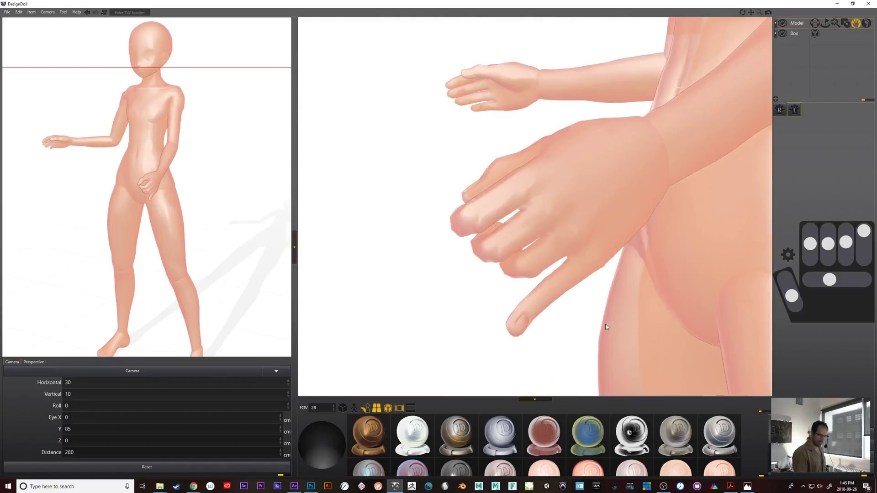
pyautogui.moveTo(846, 242); pyautogui.dragTo(830, 247)
pyautogui.moveTo(544, 336)
pyautogui.mouseDown()
pyautogui.moveTo(505, 333)
pyautogui.moveTo(505, 325)
pyautogui.moveTo(473, 332)
pyautogui.moveTo(466, 323)
pyautogui.mouseUp()
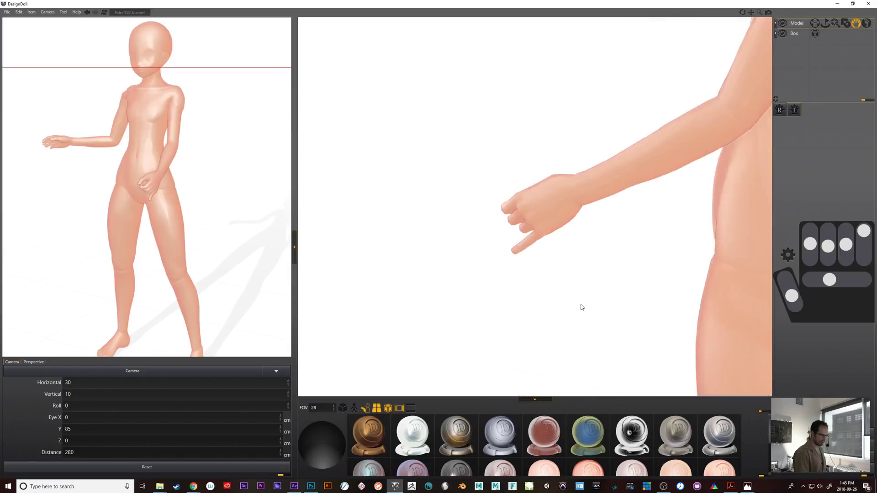
pyautogui.moveTo(579, 306); pyautogui.dragTo(614, 300)
pyautogui.moveTo(584, 274)
pyautogui.mouseDown()
pyautogui.moveTo(630, 267)
pyautogui.moveTo(623, 260)
pyautogui.mouseUp()
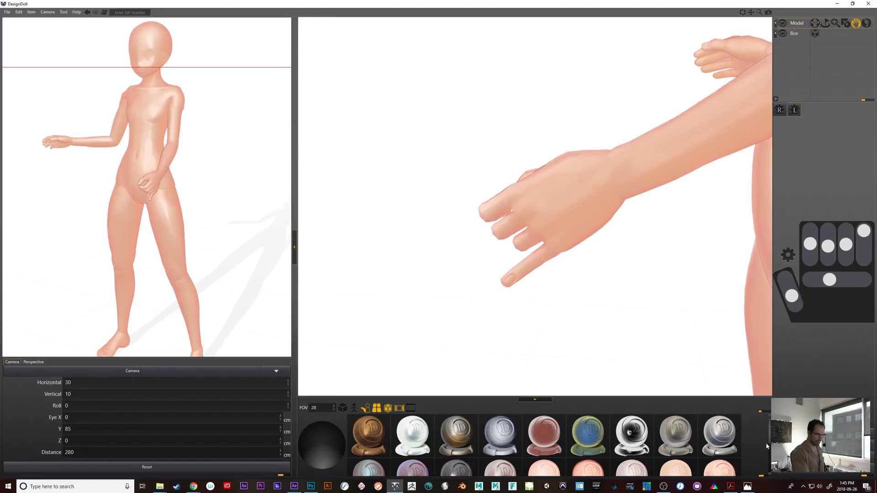
# - Return to Photoshop, toggle a layer group to check it, and paste the desktop screenshot showing the posed hand onto the canvas
pyautogui.click(838, 5)
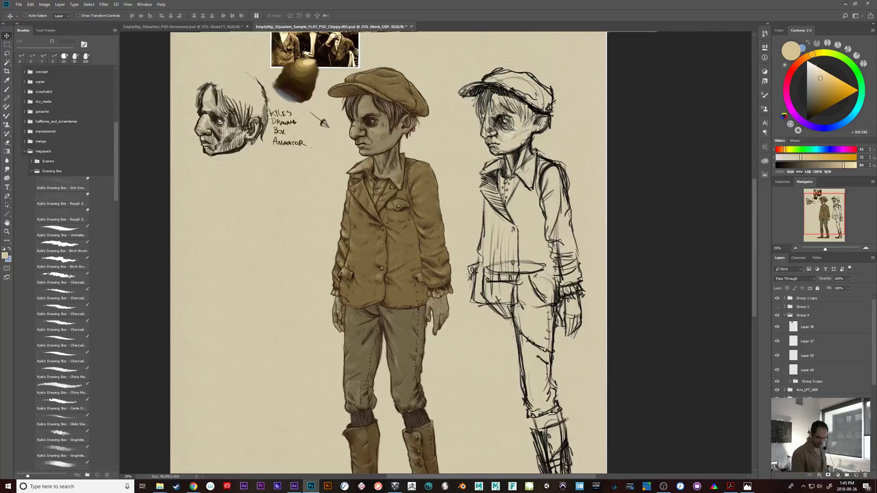
pyautogui.click(777, 399)
pyautogui.click(777, 399)
pyautogui.keyDown('ctrl'); pyautogui.click(439, 311); pyautogui.keyUp('ctrl')
pyautogui.hotkey('ctrl', 'v')
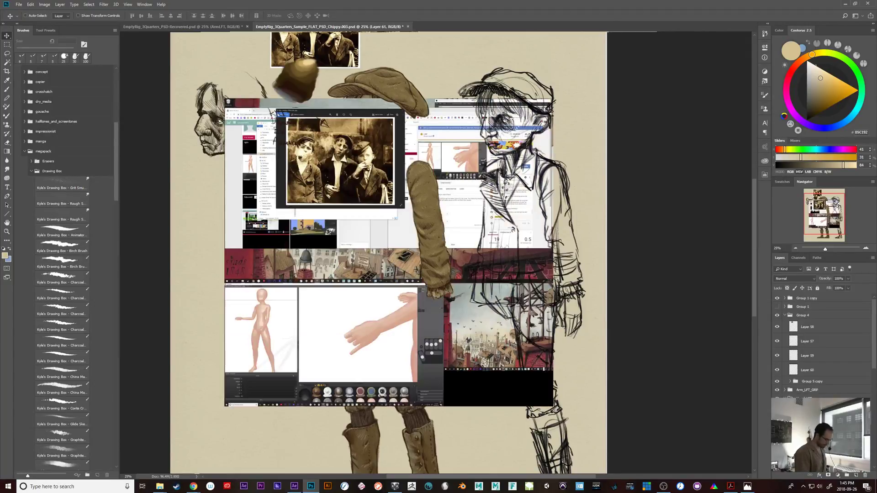
# - Cut the posed mannequin hand out of the pasted screenshot onto its own layer and discard the screenshot layer
pyautogui.press('l')
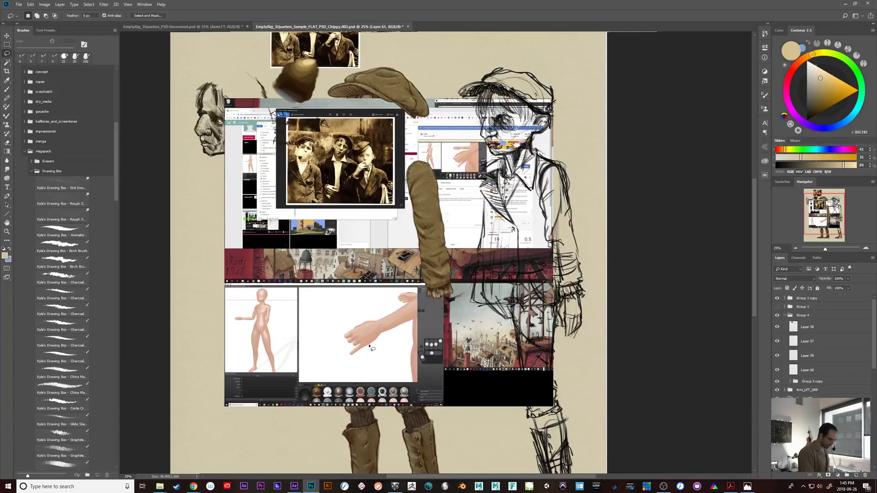
pyautogui.moveTo(386, 337); pyautogui.dragTo(382, 325)
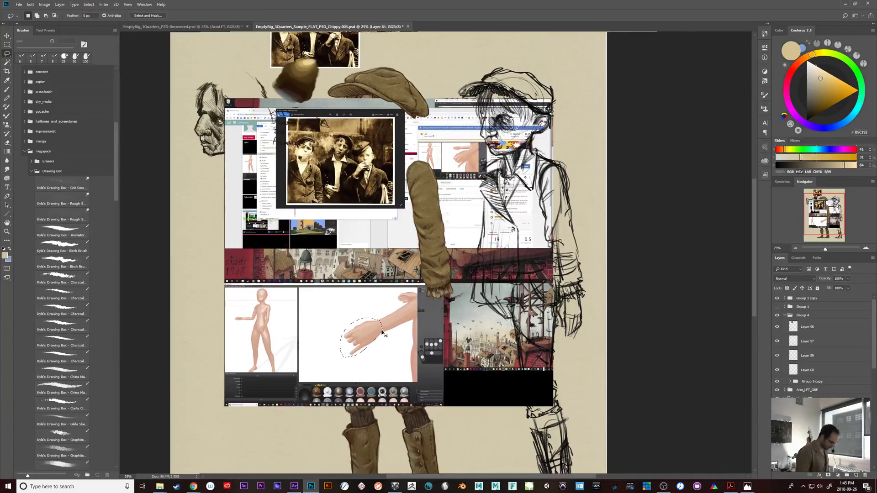
pyautogui.hotkey('ctrl', 'j')
pyautogui.moveTo(872, 474); pyautogui.dragTo(867, 474)
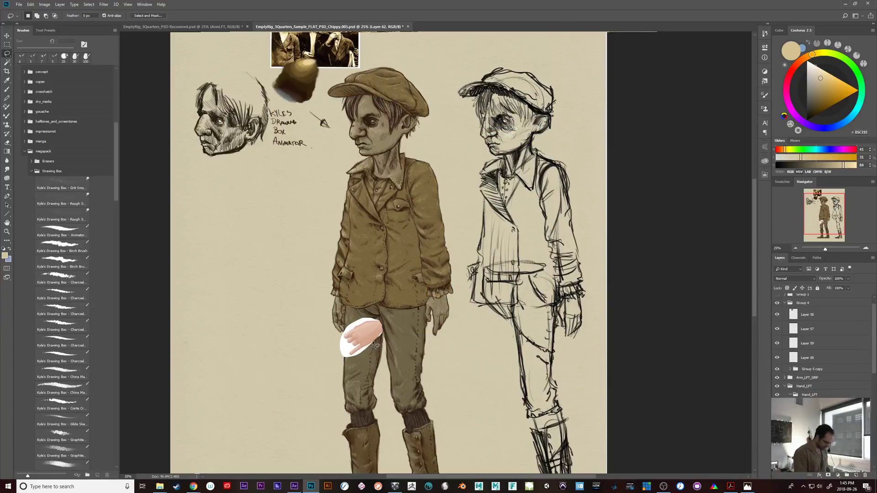
# - Rotate the cut-out hand to point downward, scale it to about 88%, and fit it under the painted boy's left cuff
pyautogui.hotkey('ctrl', '+')
pyautogui.hotkey('ctrl', 't')
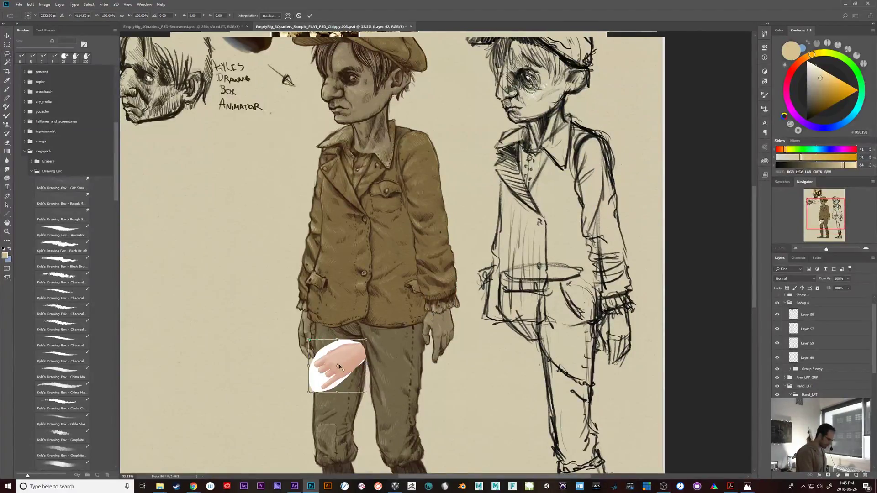
pyautogui.moveTo(339, 367); pyautogui.dragTo(360, 352)
pyautogui.moveTo(419, 367); pyautogui.dragTo(405, 311)
pyautogui.moveTo(356, 379); pyautogui.dragTo(441, 337)
pyautogui.moveTo(480, 367)
pyautogui.mouseDown()
pyautogui.moveTo(480, 379)
pyautogui.moveTo(478, 372)
pyautogui.mouseUp()
pyautogui.moveTo(449, 339); pyautogui.dragTo(445, 338)
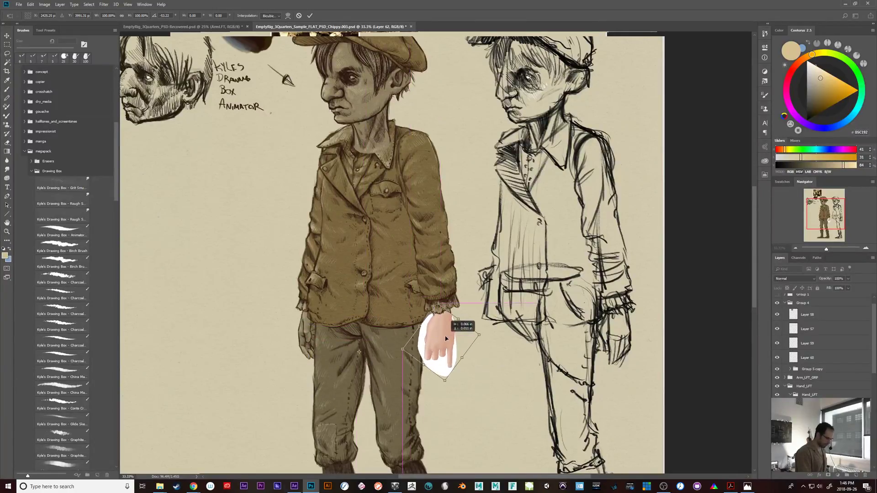
pyautogui.moveTo(445, 380)
pyautogui.mouseDown()
pyautogui.moveTo(441, 358)
pyautogui.moveTo(442, 369)
pyautogui.mouseUp()
pyautogui.moveTo(484, 342); pyautogui.dragTo(484, 339)
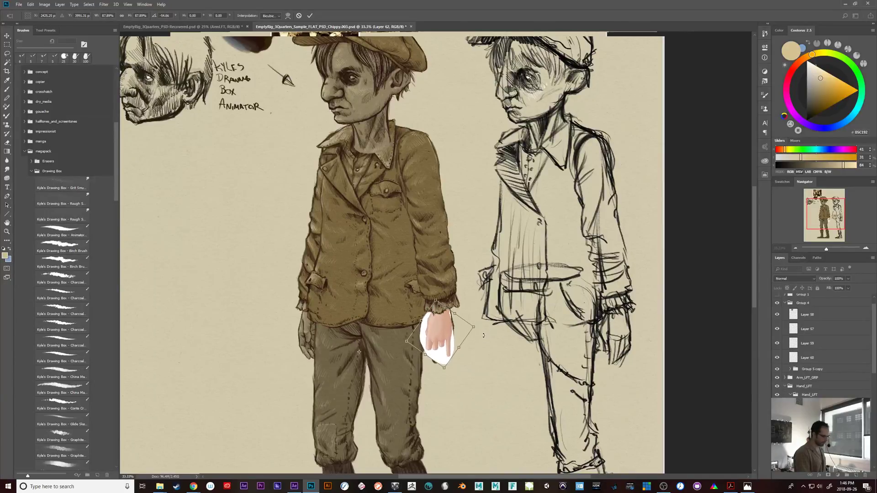
pyautogui.press('Return')
# - Delete the trial hand layer and switch to DesignDoll to orbit the mannequin's left hand to a new viewing angle
pyautogui.press('l')
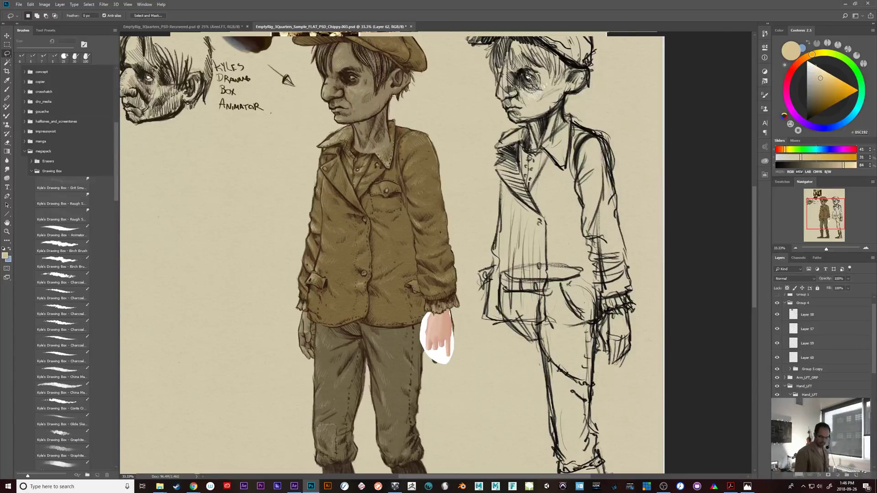
pyautogui.click(865, 475)
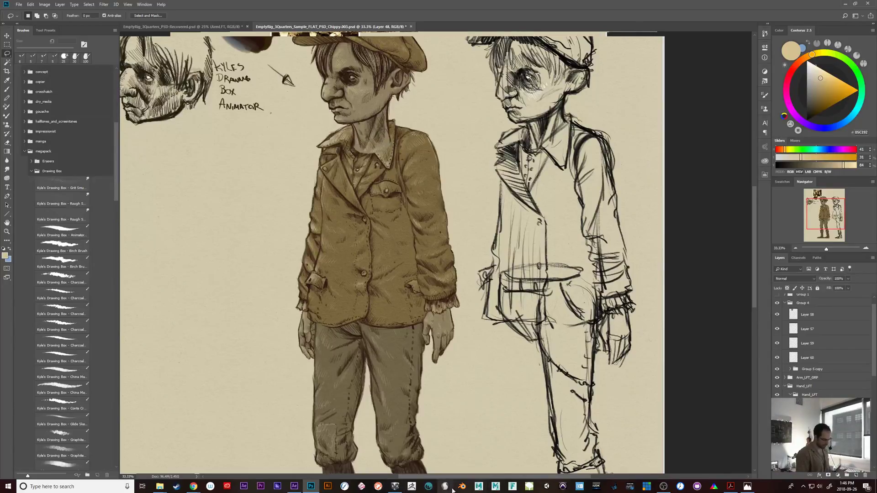
pyautogui.click(395, 486)
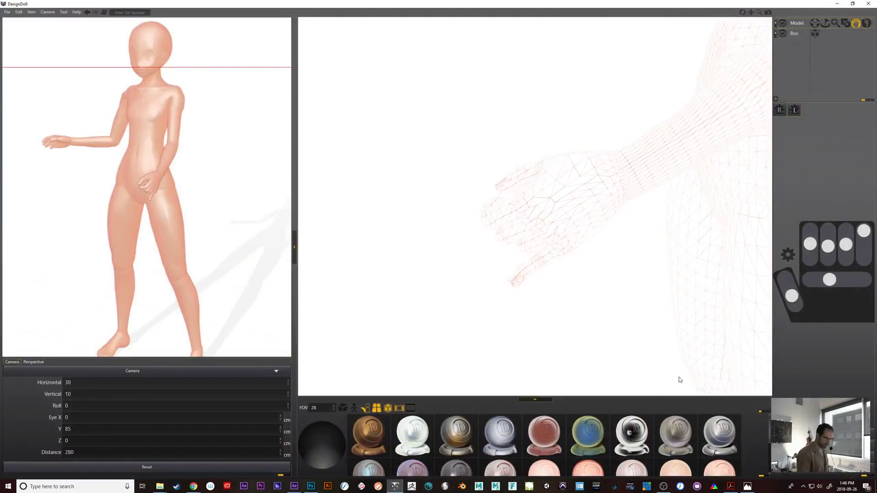
pyautogui.moveTo(678, 386); pyautogui.dragTo(683, 348)
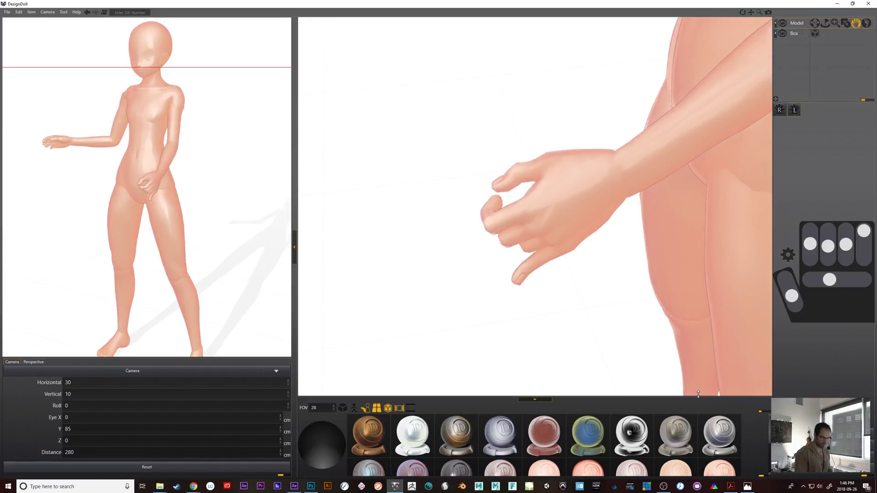
# - Return to Photoshop, paste the new desktop screenshot, and isolate only the mannequin hand on its own layer
pyautogui.click(838, 4)
pyautogui.hotkey('ctrl', 'v')
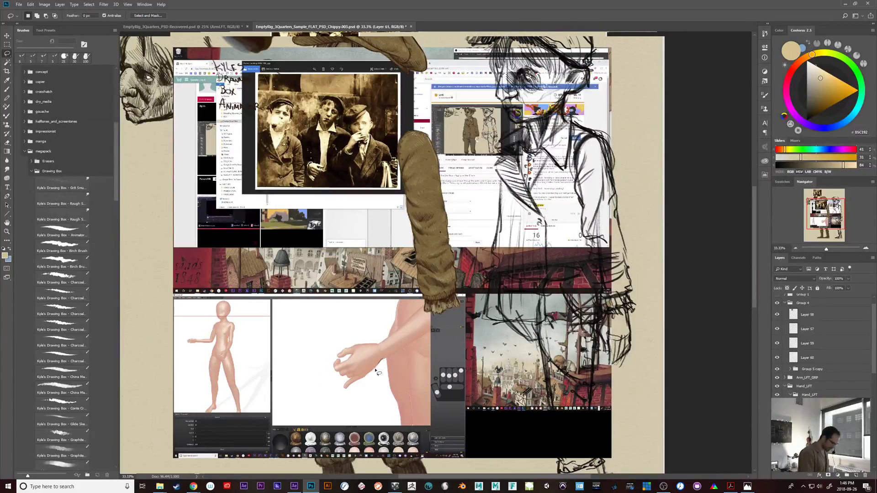
pyautogui.moveTo(325, 385)
pyautogui.mouseDown()
pyautogui.moveTo(332, 352)
pyautogui.moveTo(373, 340)
pyautogui.moveTo(383, 361)
pyautogui.mouseUp()
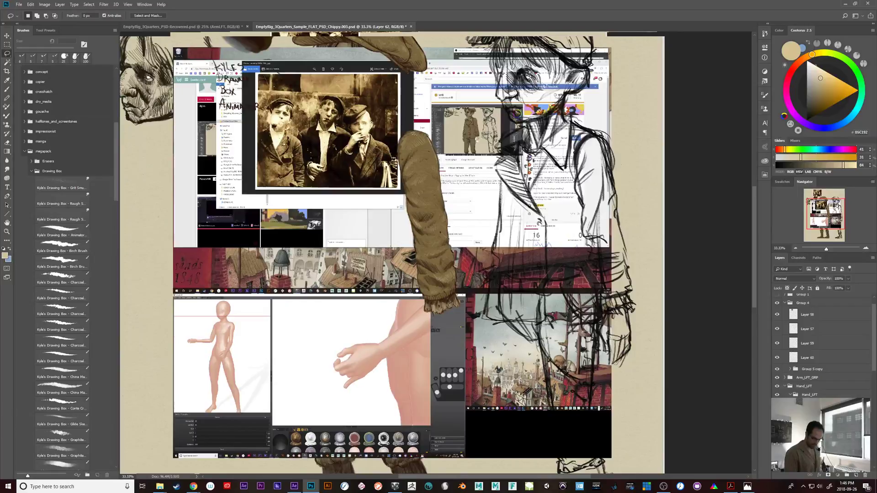
pyautogui.hotkey('ctrl', 'j')
pyautogui.click(777, 406)
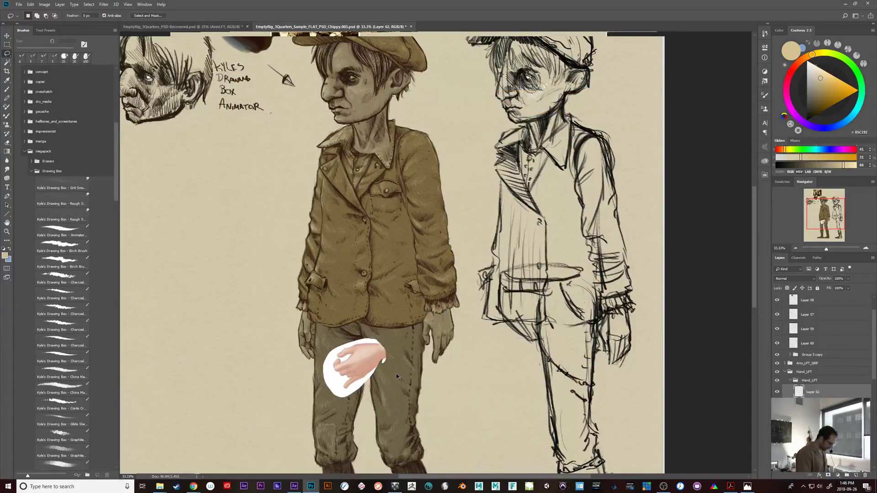
# - Rotate the new hand cut-out to point downward, scale it to about 92%, and place it under the left cuff
pyautogui.hotkey('ctrl', 't')
pyautogui.moveTo(507, 386); pyautogui.dragTo(482, 313)
pyautogui.moveTo(363, 347); pyautogui.dragTo(367, 342)
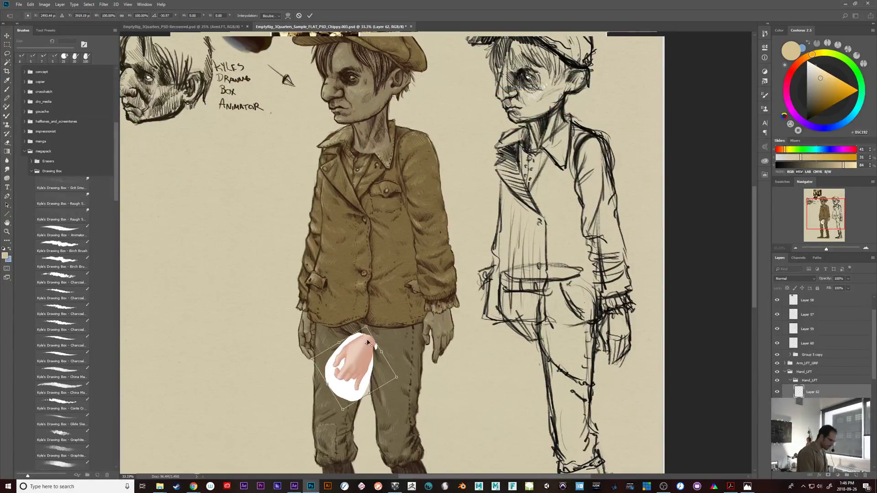
pyautogui.moveTo(435, 376); pyautogui.dragTo(444, 339)
pyautogui.moveTo(369, 364); pyautogui.dragTo(448, 333)
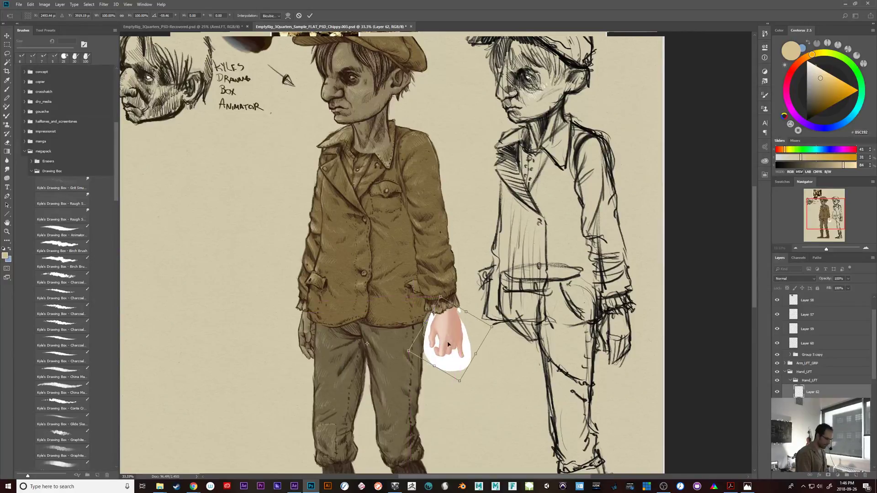
pyautogui.moveTo(459, 380); pyautogui.dragTo(448, 377)
pyautogui.moveTo(442, 339)
pyautogui.mouseDown()
pyautogui.moveTo(471, 340)
pyautogui.moveTo(443, 341)
pyautogui.mouseUp()
pyautogui.press('Return')
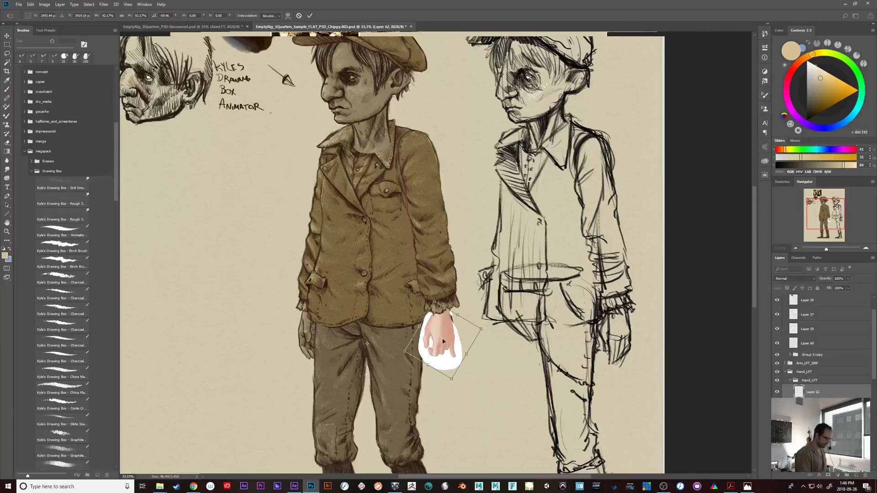
# - Set the hand reference layer's blend mode to Multiply and hide the original hand line art beneath it
pyautogui.press('l')
pyautogui.hotkey('ctrl', '+')
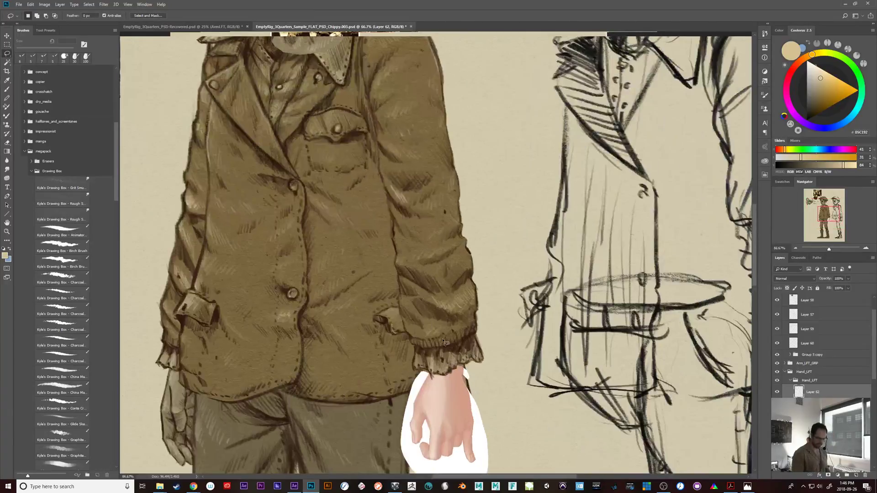
pyautogui.click(795, 279)
pyautogui.click(793, 304)
pyautogui.scroll(-4, 577, 326)
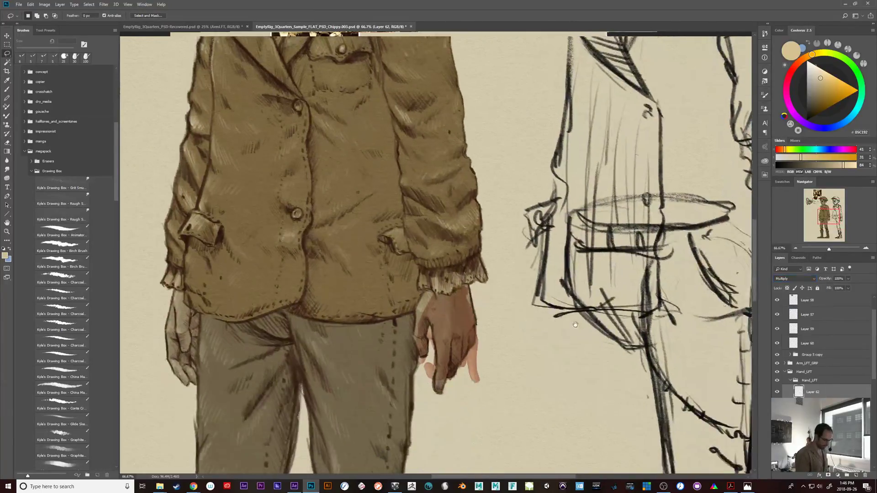
pyautogui.click(777, 406)
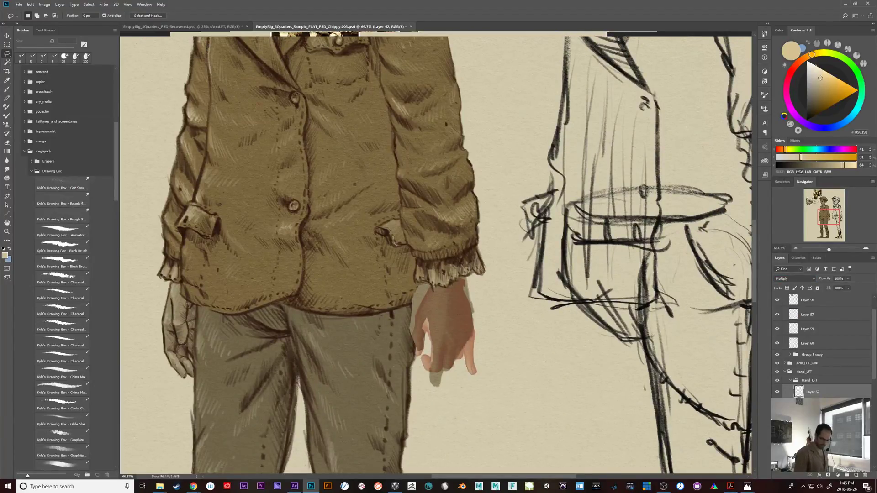
# - Sketch the hand's outline over the reference in dark brown sampled from the paint swatch, and move the sketch beside the figure
pyautogui.press('b')
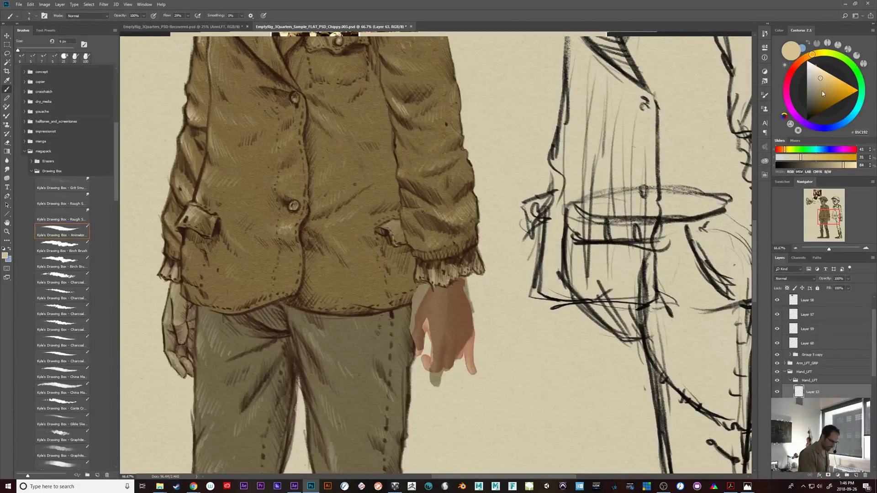
pyautogui.moveTo(341, 200); pyautogui.dragTo(405, 391)
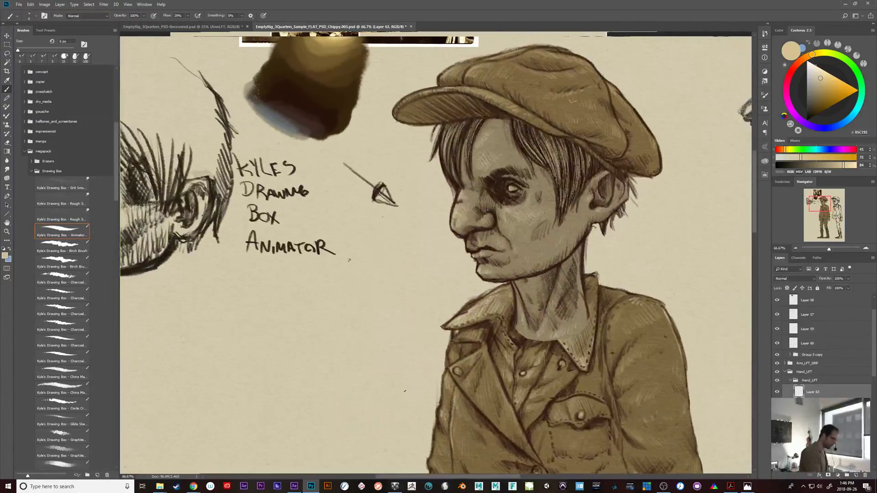
pyautogui.keyDown('alt'); pyautogui.click(326, 115); pyautogui.keyUp('alt')
pyautogui.moveTo(539, 347); pyautogui.dragTo(414, 122)
pyautogui.moveTo(583, 356); pyautogui.dragTo(542, 184)
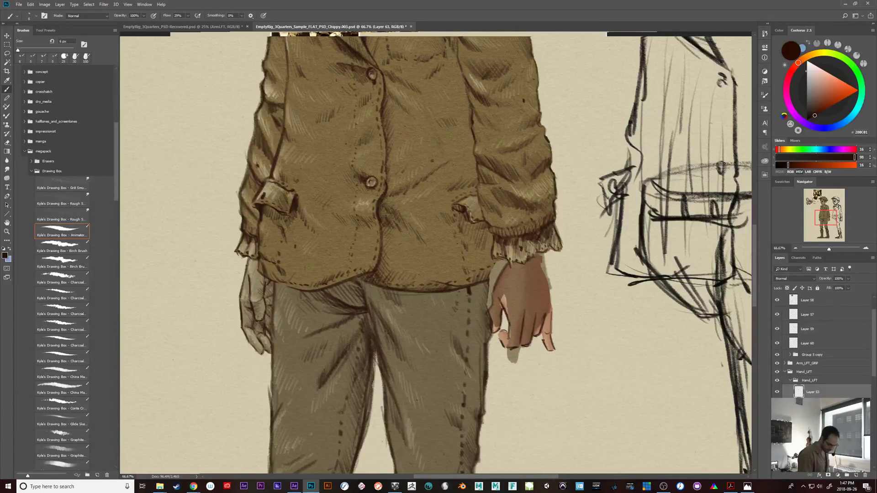
pyautogui.moveTo(548, 284); pyautogui.dragTo(551, 303)
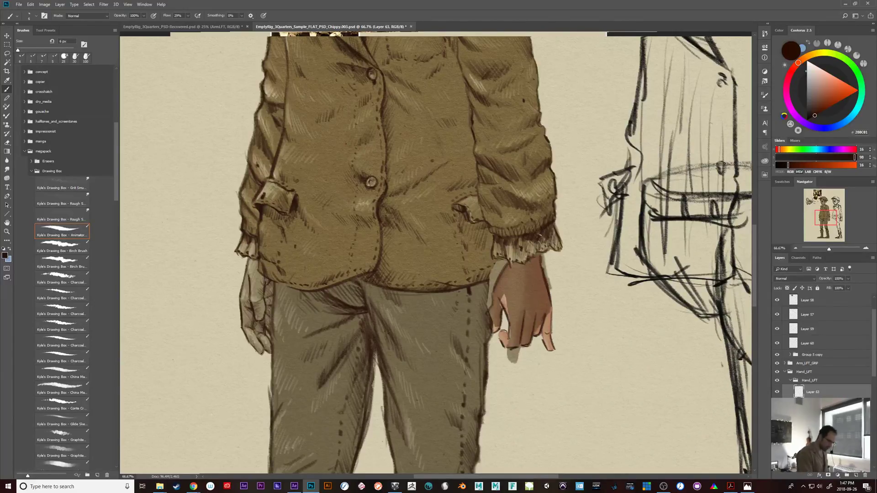
pyautogui.press('v')
pyautogui.moveTo(540, 350); pyautogui.dragTo(629, 359)
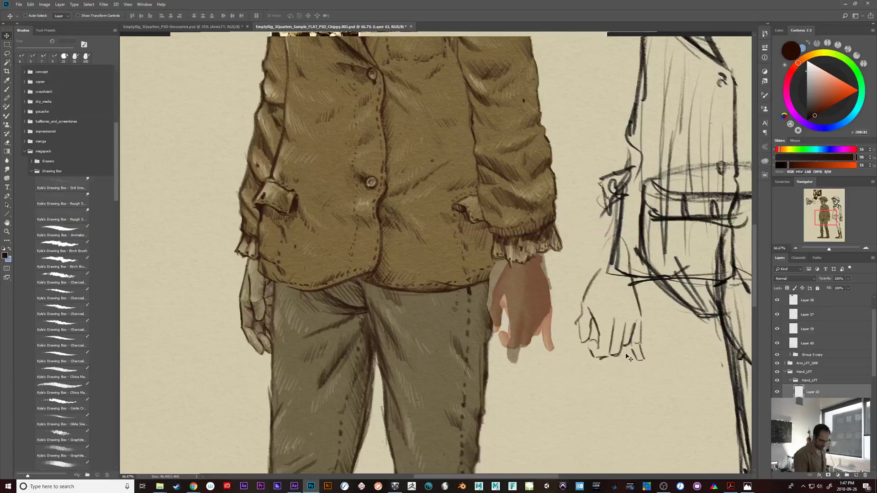
# - Delete the hand sketch and its reference layer, and show the original left hand line art again
pyautogui.keyDown('shift'); pyautogui.click(814, 407); pyautogui.keyUp('shift')
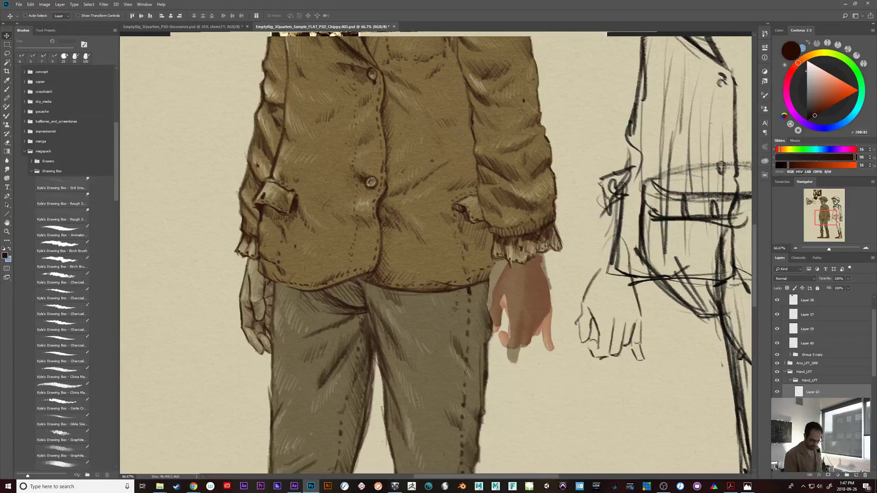
pyautogui.click(865, 474)
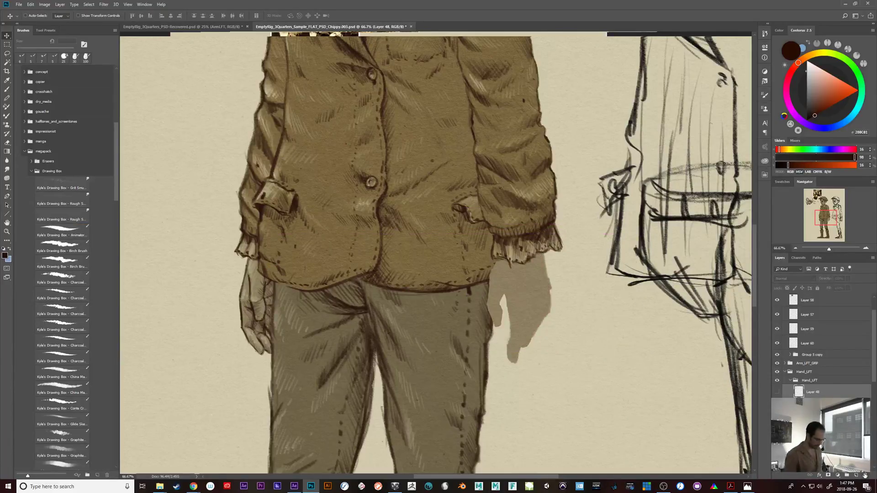
pyautogui.click(777, 392)
pyautogui.hotkey('ctrl', '-')
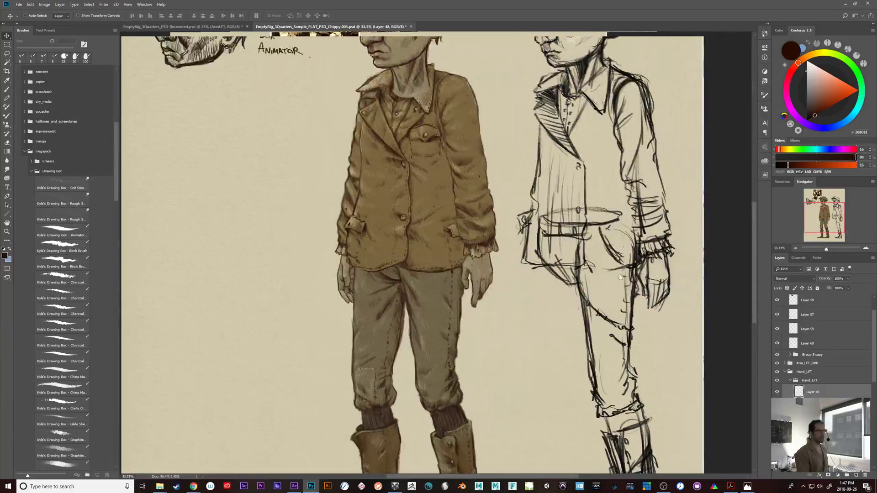
pyautogui.moveTo(621, 277); pyautogui.dragTo(623, 383)
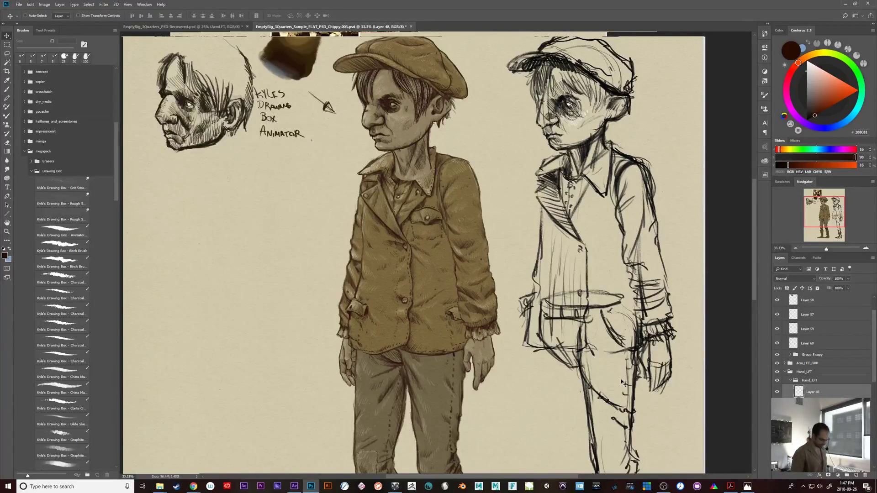
pyautogui.hotkey('ctrl', '-')
pyautogui.hotkey('ctrl', '-')
pyautogui.hotkey('ctrl', '+')
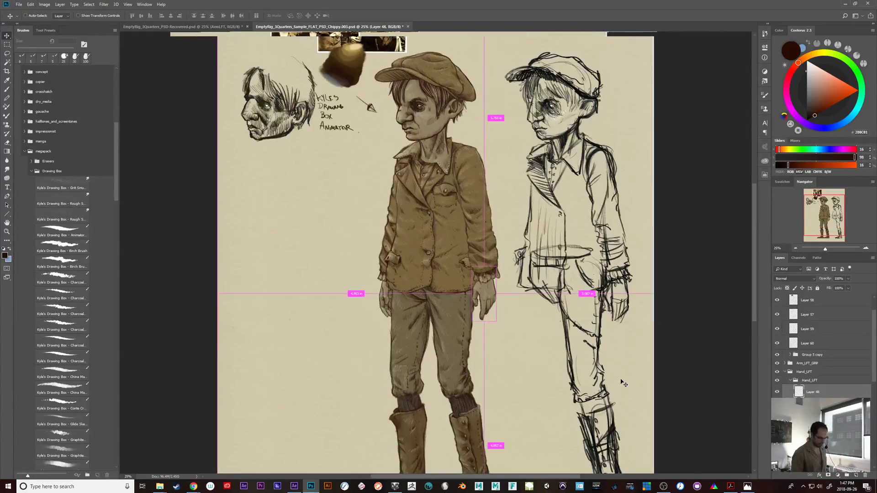
# - Switch to DesignDoll and frame the whole mannequin from the side in both views
pyautogui.click(394, 487)
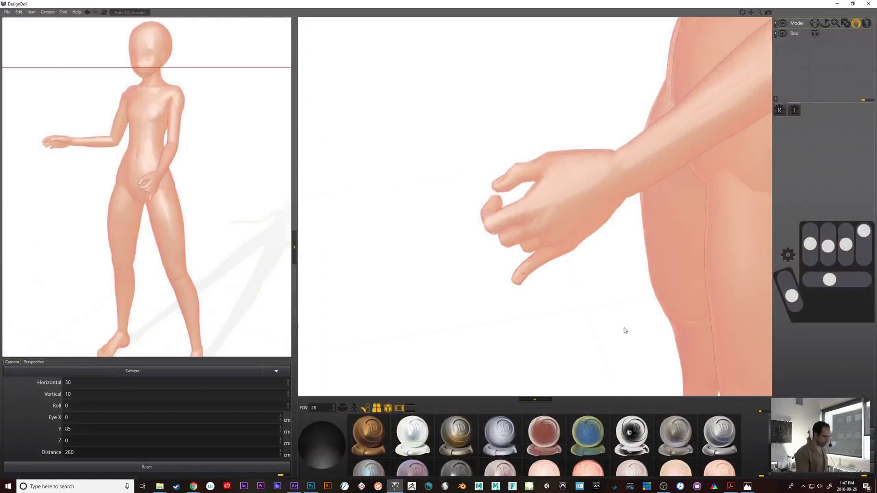
pyautogui.press('w')
pyautogui.moveTo(513, 318); pyautogui.dragTo(649, 257)
pyautogui.moveTo(215, 304); pyautogui.dragTo(177, 308)
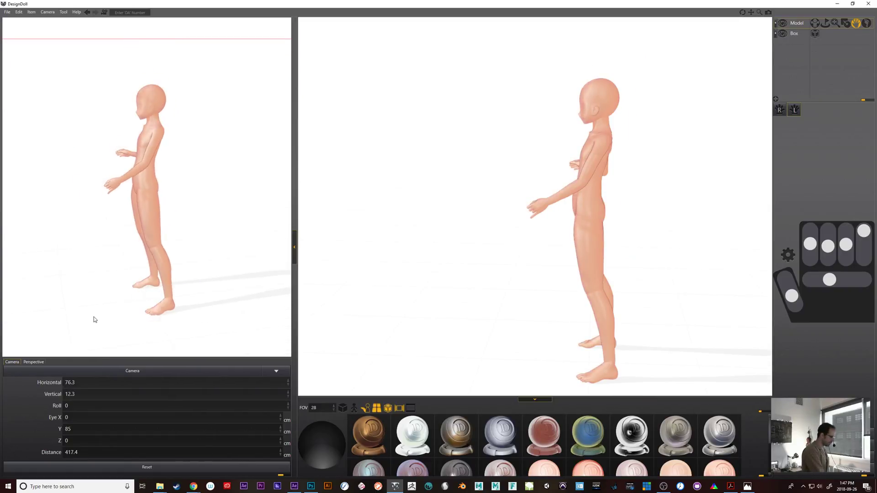
# - Set the camera's real perspective to FOV 5 and distortion 18, and orbit the mannequin to check it from the front
pyautogui.click(42, 363)
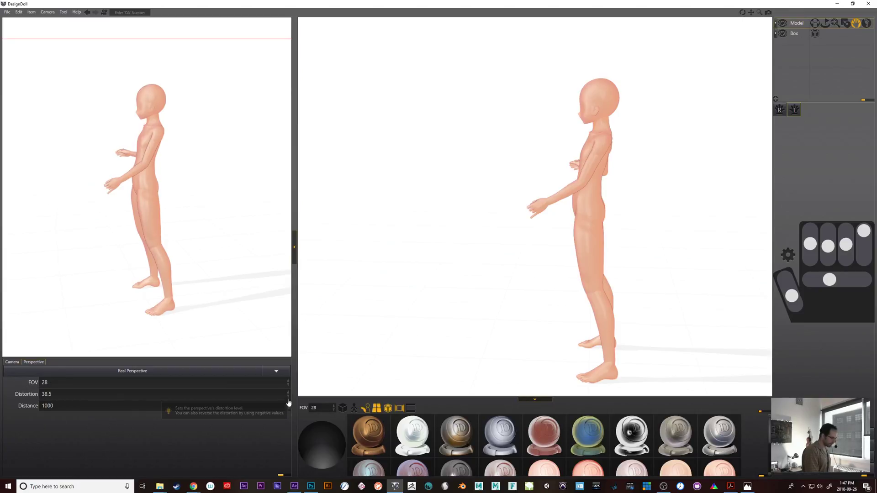
pyautogui.moveTo(288, 394); pyautogui.dragTo(276, 429)
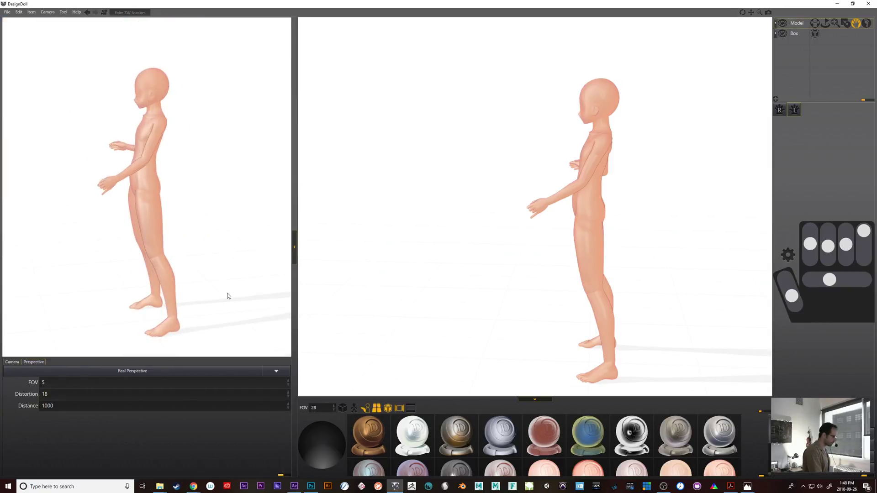
pyautogui.moveTo(261, 252); pyautogui.dragTo(234, 232)
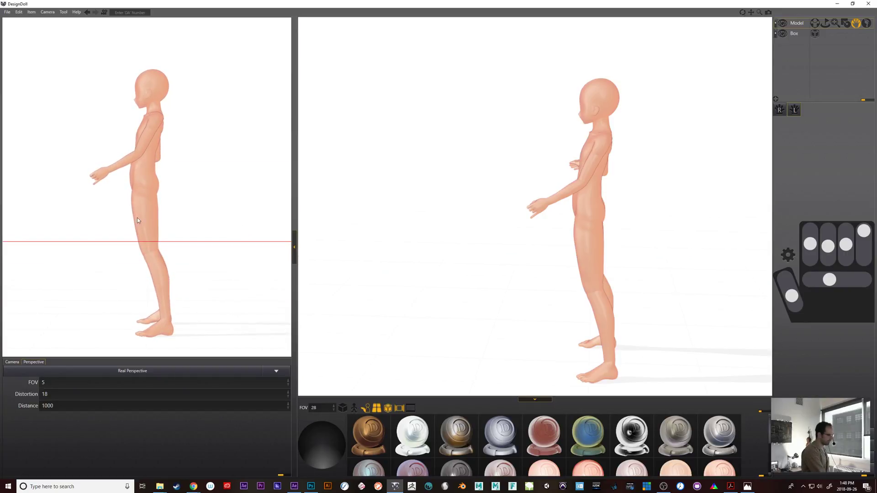
pyautogui.moveTo(137, 221); pyautogui.dragTo(288, 223)
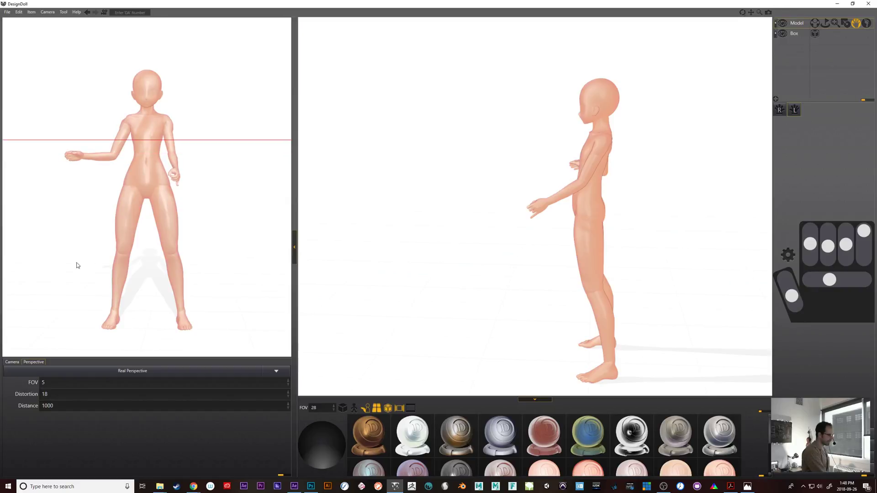
# - Orbit the mannequin to check it from behind, and switch back to Photoshop with the inner Hand_LFT group selected
pyautogui.moveTo(77, 266); pyautogui.dragTo(406, 278)
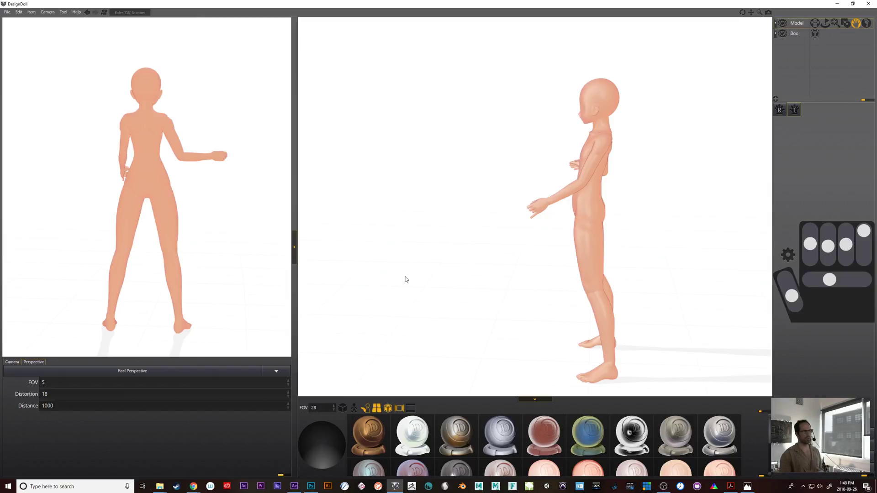
pyautogui.click(835, 7)
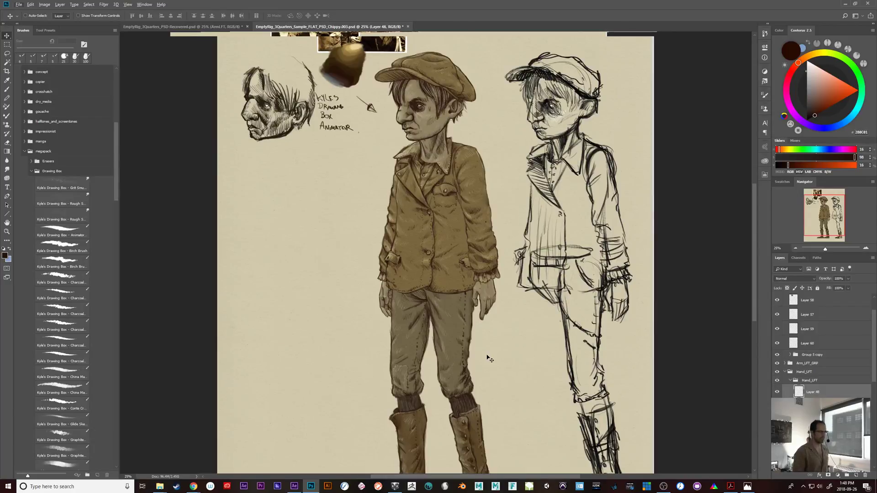
pyautogui.hotkey('ctrl', '-')
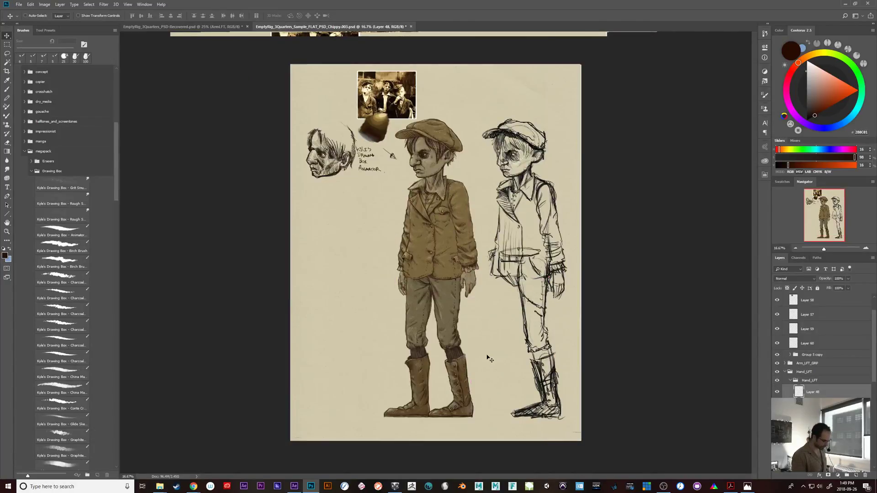
pyautogui.hotkey('ctrl', '+')
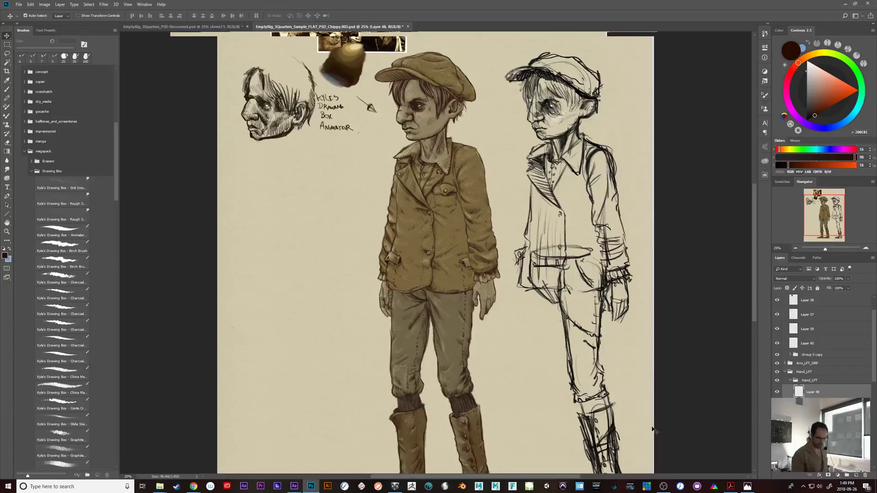
pyautogui.click(789, 381)
# - Save the document as a new Photoshop file named EmptyRig_3Quarters_Sample_FLAT_PSD_Chippy_Flatter, with layers and maximum compatibility kept
pyautogui.hotkey('ctrl', 'shift', 's')
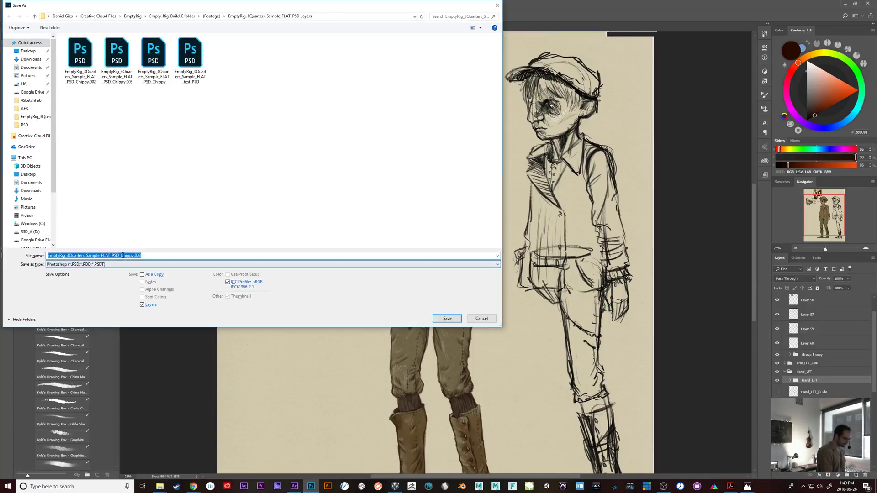
pyautogui.moveTo(121, 256); pyautogui.dragTo(4, 266)
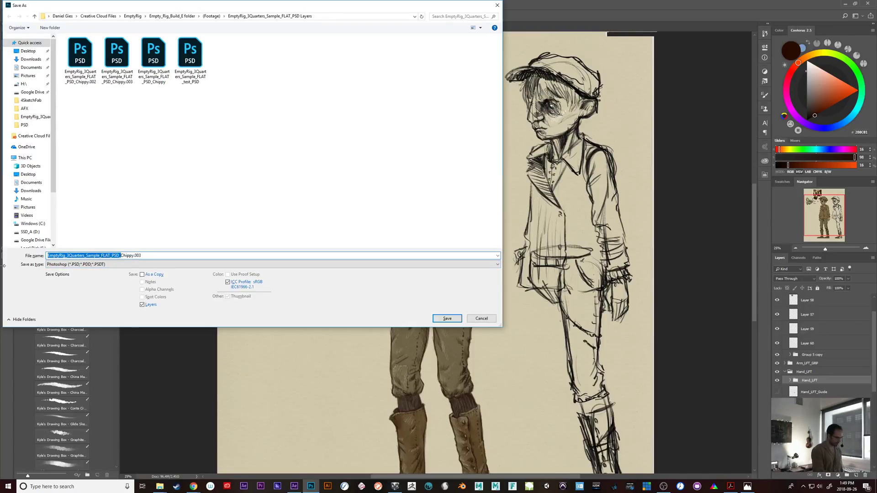
pyautogui.moveTo(132, 256); pyautogui.dragTo(163, 264)
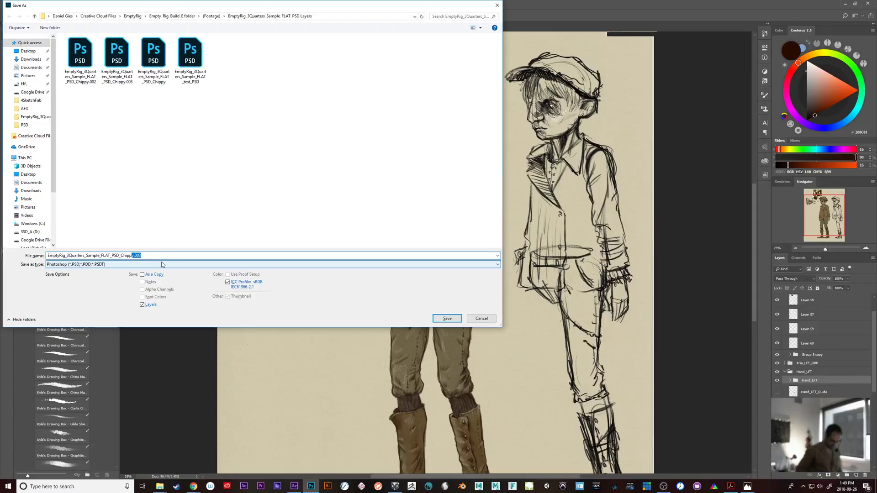
pyautogui.write('y')
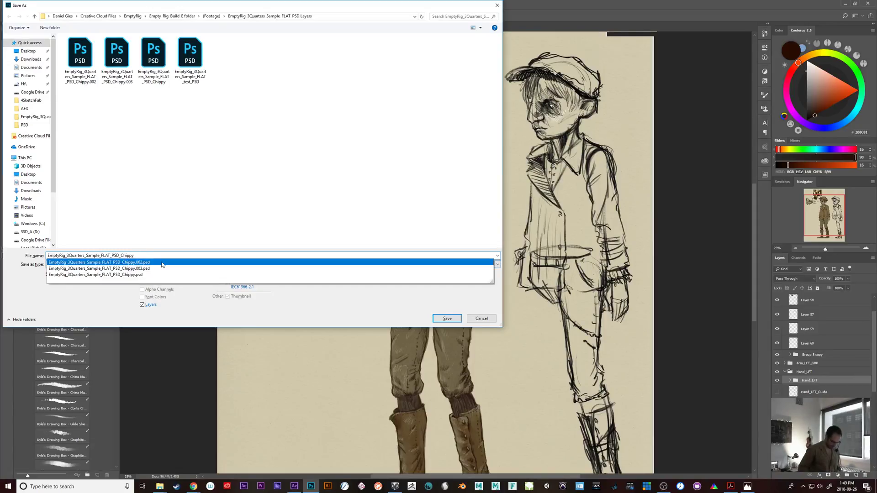
pyautogui.write('_Flatter')
pyautogui.press('Return')
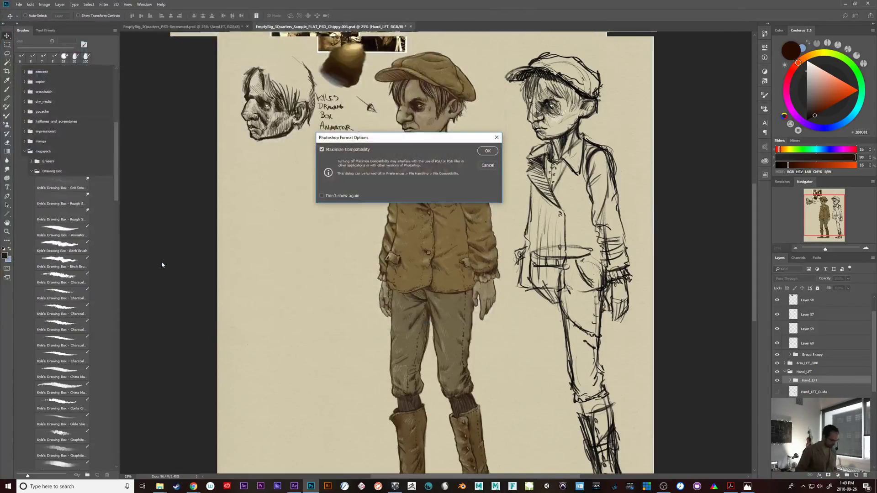
pyautogui.click(487, 151)
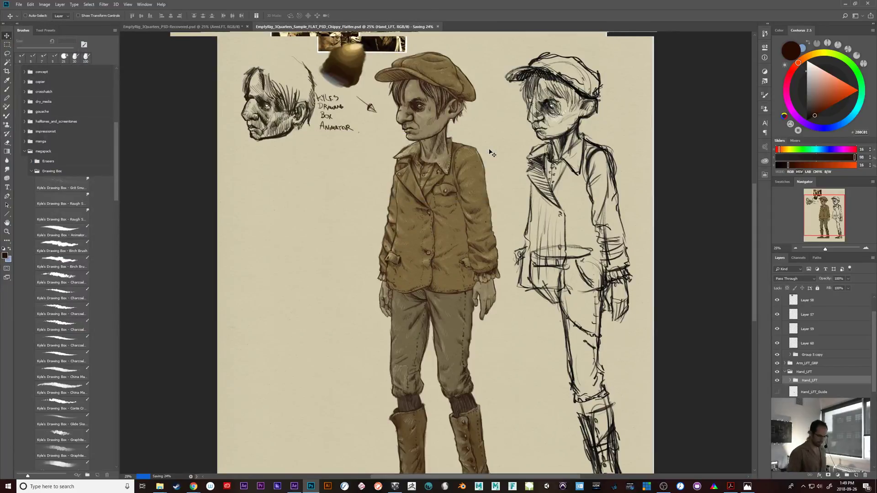
# - Collapse the outer Hand_LFT group and Group 4, and check the groups' contents by toggling their visibility
pyautogui.click(785, 371)
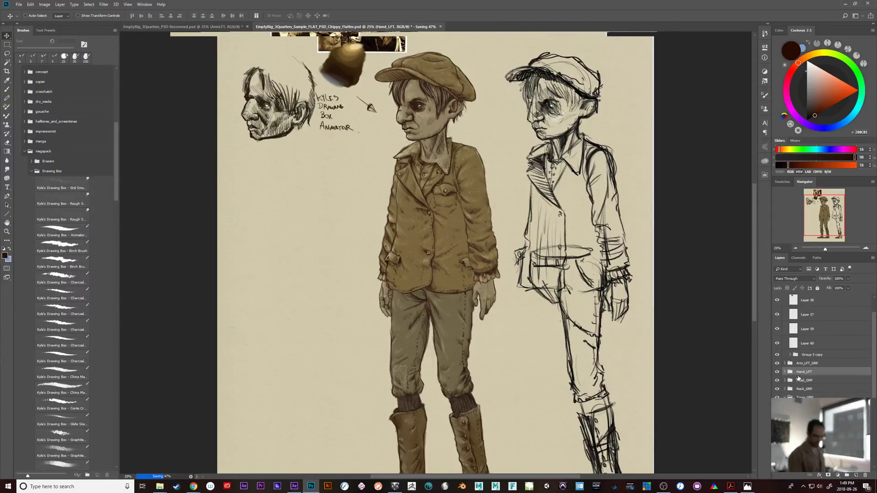
pyautogui.scroll(2, 872, 368)
pyautogui.click(785, 316)
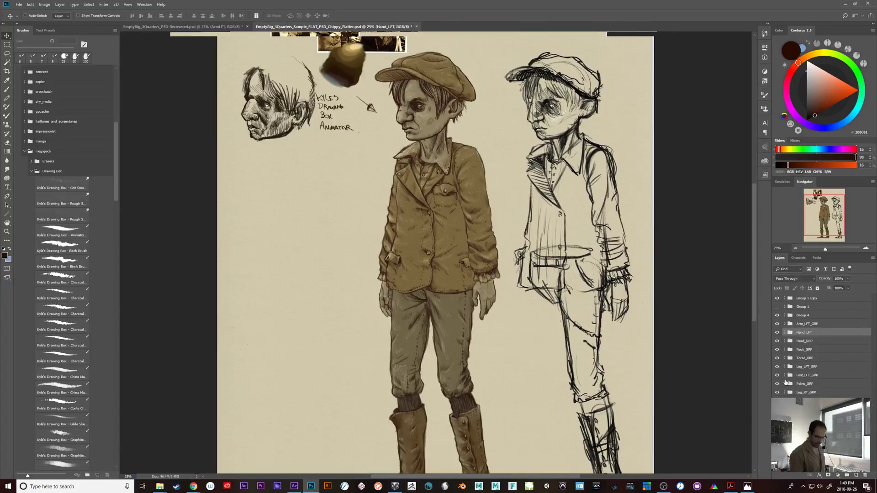
pyautogui.click(777, 315)
pyautogui.click(777, 315)
pyautogui.click(777, 418)
pyautogui.click(777, 418)
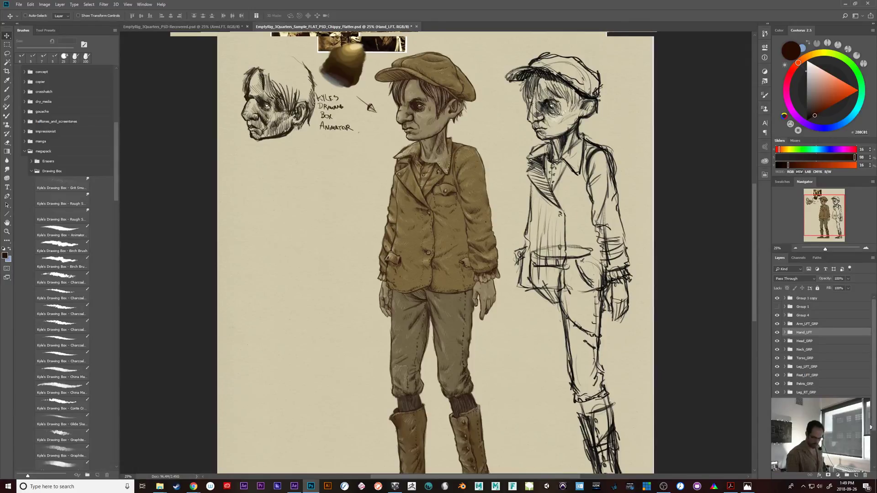
pyautogui.scroll(-1, 818, 347)
pyautogui.scroll(1, 818, 347)
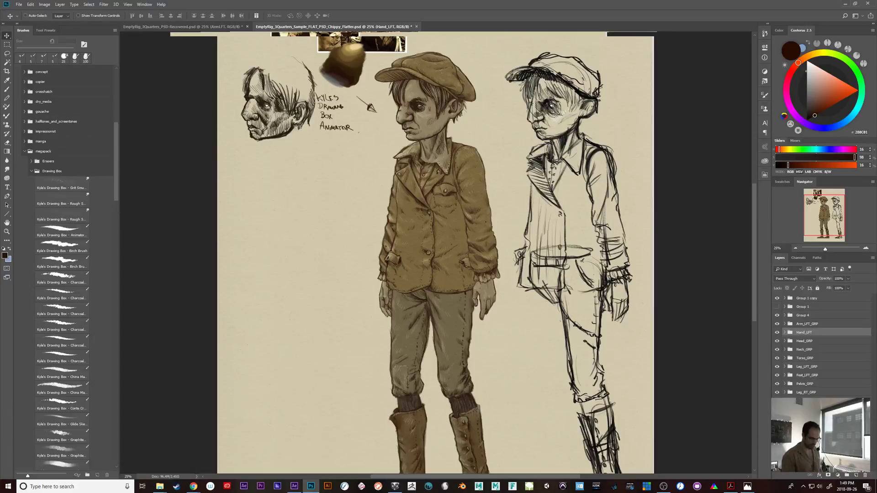
# - Show the guide layers for the character's right hand, right arm, right foot and pelvis
pyautogui.click(777, 427)
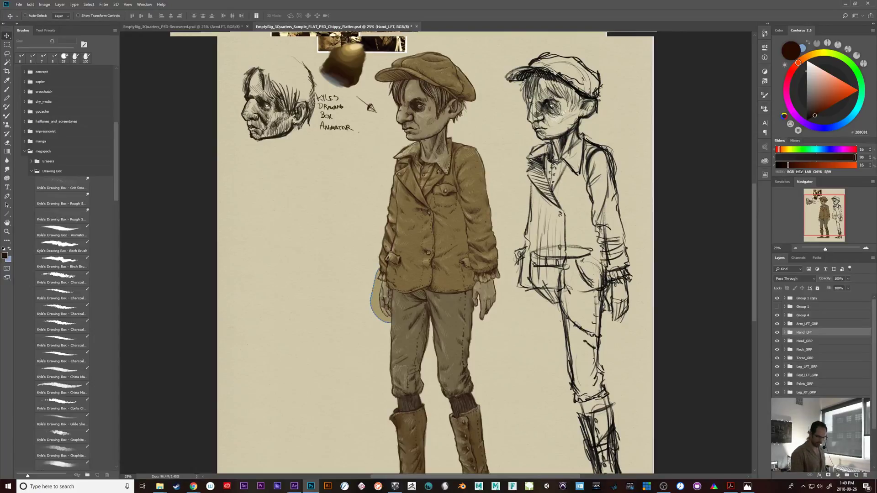
pyautogui.click(777, 433)
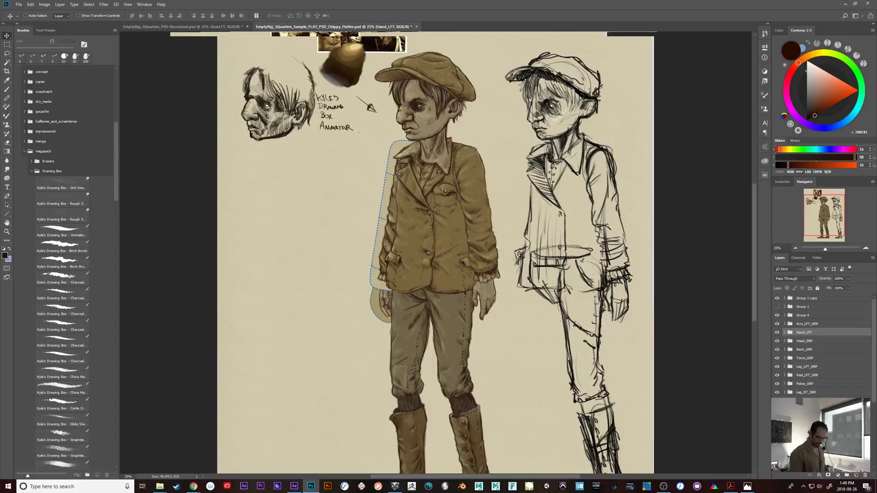
pyautogui.click(777, 401)
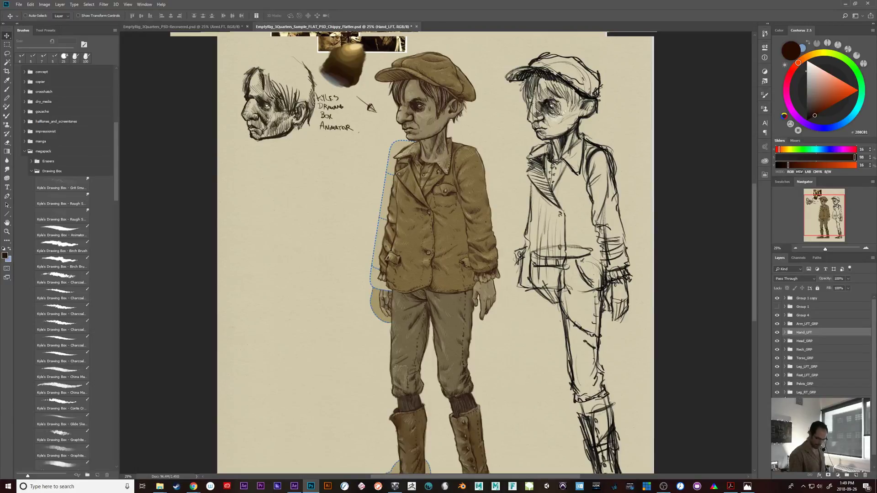
pyautogui.click(785, 384)
pyautogui.click(791, 393)
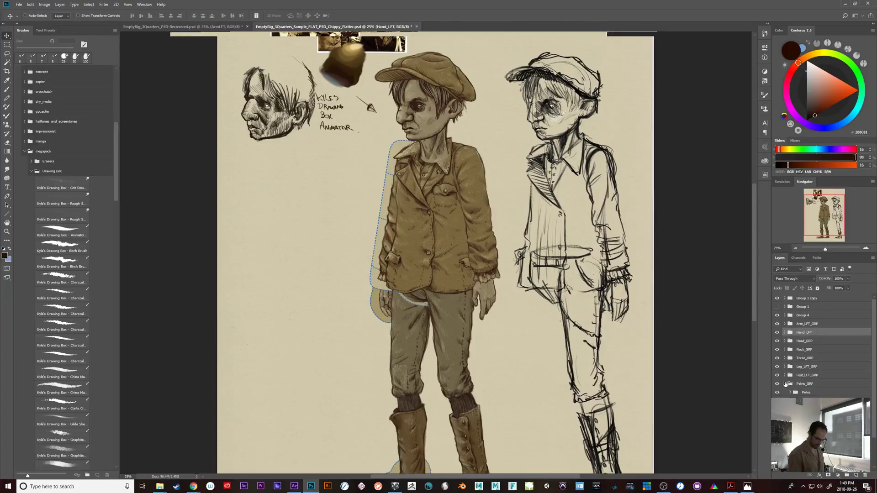
# - Show the Foot_LFT_Guide and Leg_LFT_Guide layers inside their groups, and collapse both groups again
pyautogui.click(785, 376)
pyautogui.click(791, 384)
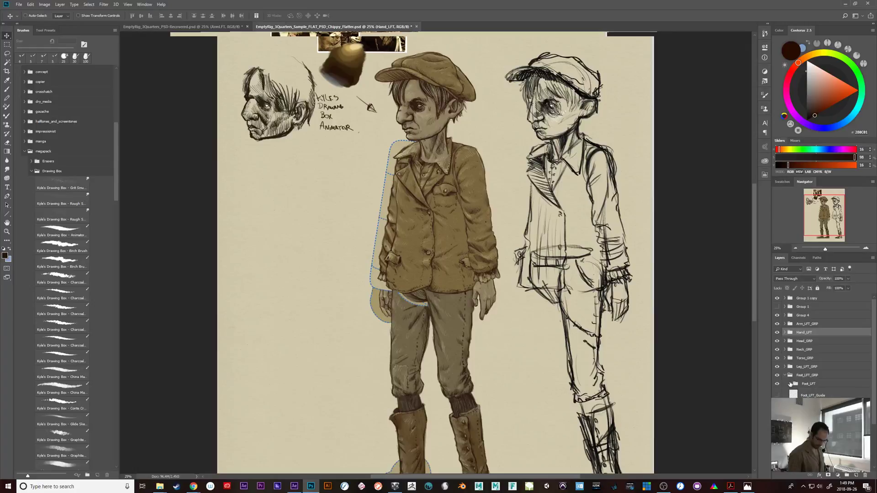
pyautogui.click(777, 395)
pyautogui.click(785, 376)
pyautogui.click(785, 367)
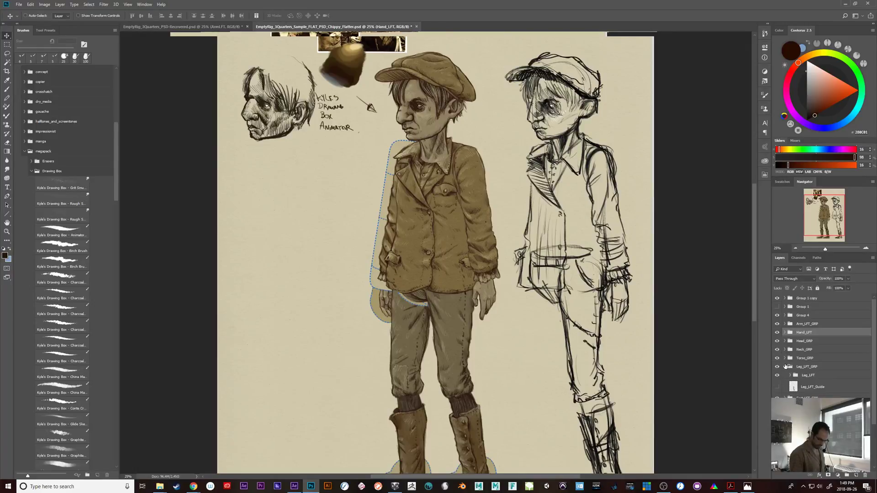
pyautogui.click(778, 387)
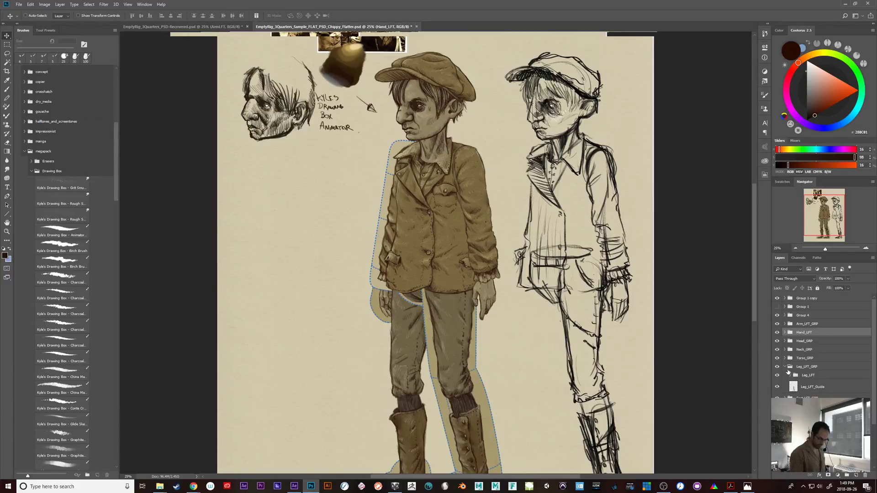
pyautogui.click(785, 367)
# - Show the torso guide layer inside Torso_GRP and collapse the group again
pyautogui.click(785, 358)
pyautogui.click(792, 366)
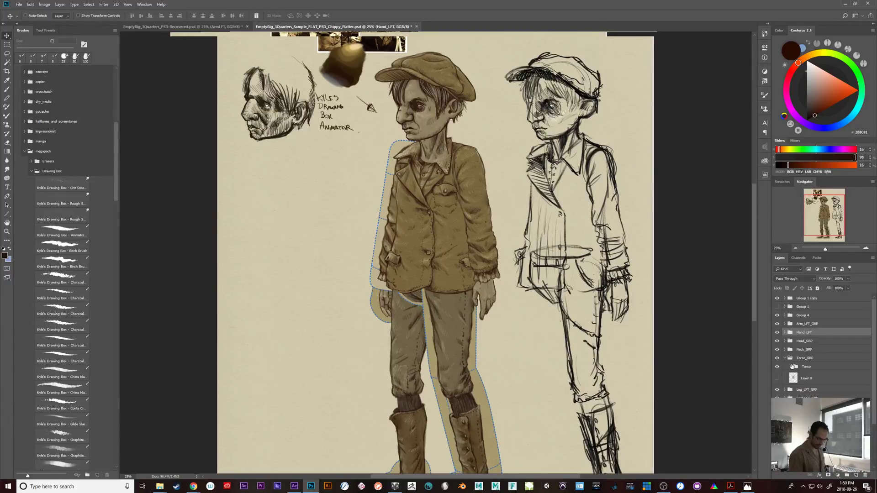
pyautogui.click(777, 378)
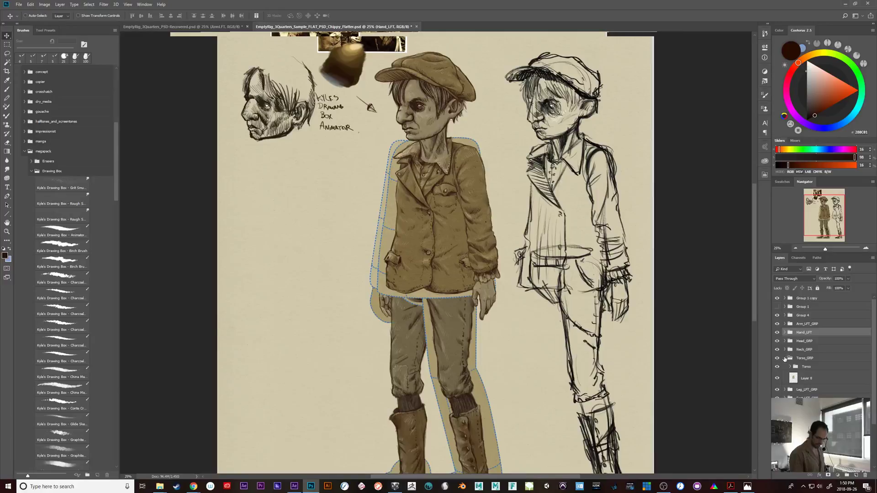
pyautogui.click(784, 359)
# - Show the guide layers inside Neck_GRP and Arm_LFT_GRP, collapsing each group again
pyautogui.click(784, 349)
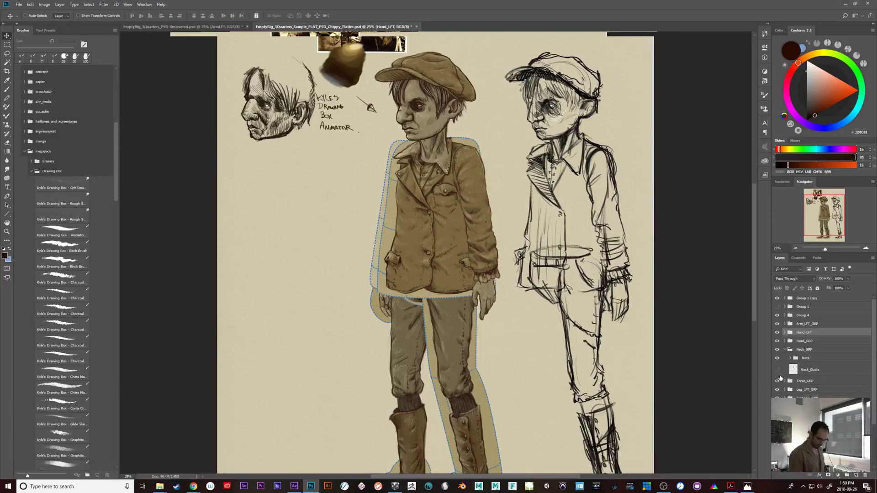
pyautogui.click(778, 371)
pyautogui.click(784, 349)
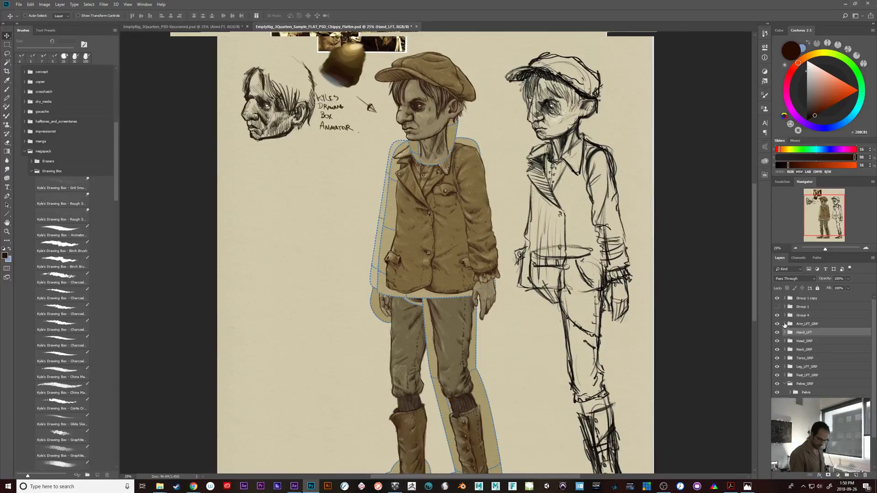
pyautogui.click(785, 324)
pyautogui.click(778, 345)
pyautogui.click(785, 324)
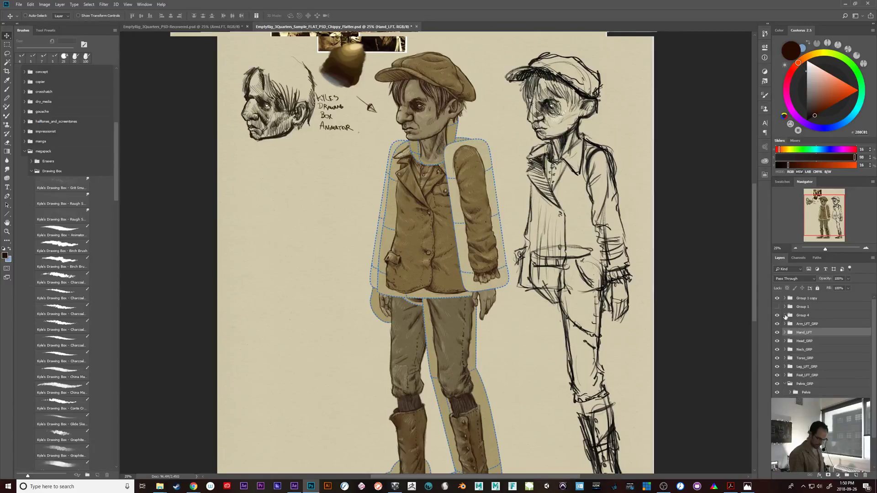
# - Check the contents of Group 4 and rename the group as Hat
pyautogui.click(786, 316)
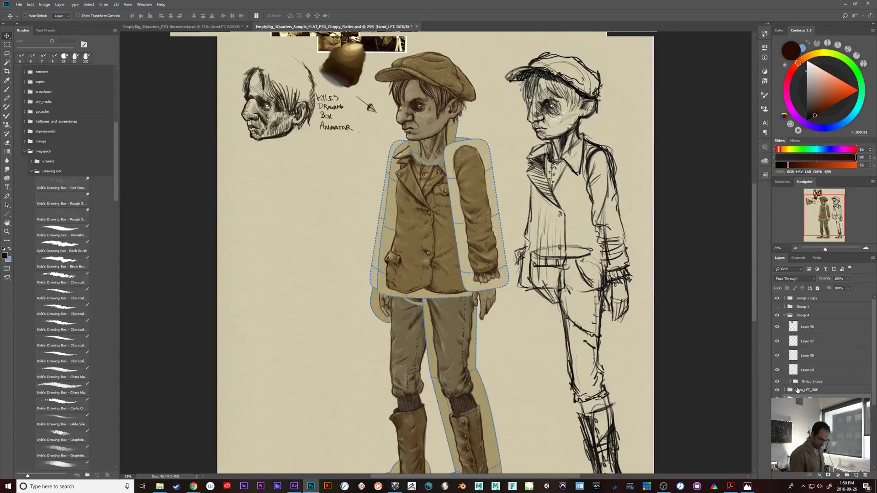
pyautogui.click(777, 382)
pyautogui.click(777, 381)
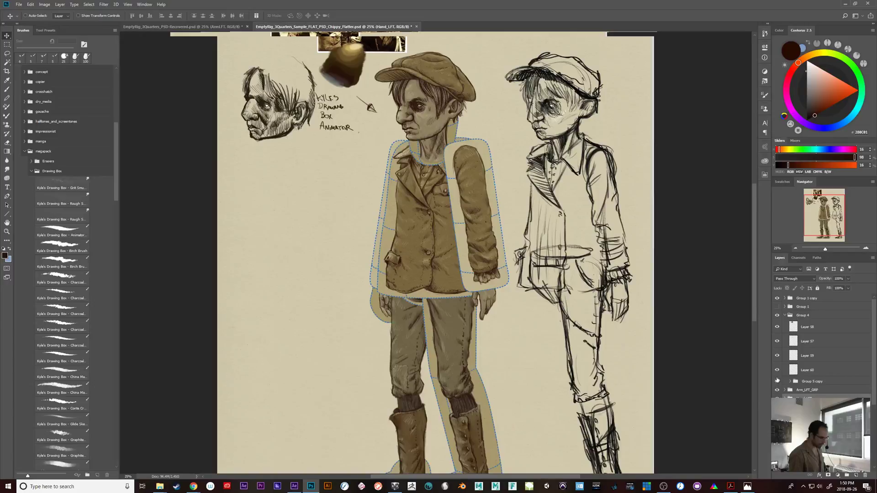
pyautogui.click(785, 315)
pyautogui.doubleClick(802, 315)
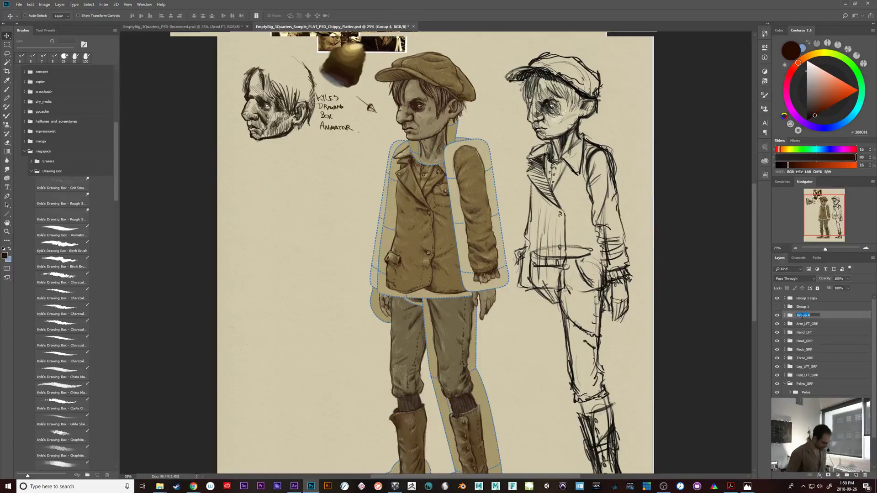
pyautogui.write('Hat')
pyautogui.press('Return')
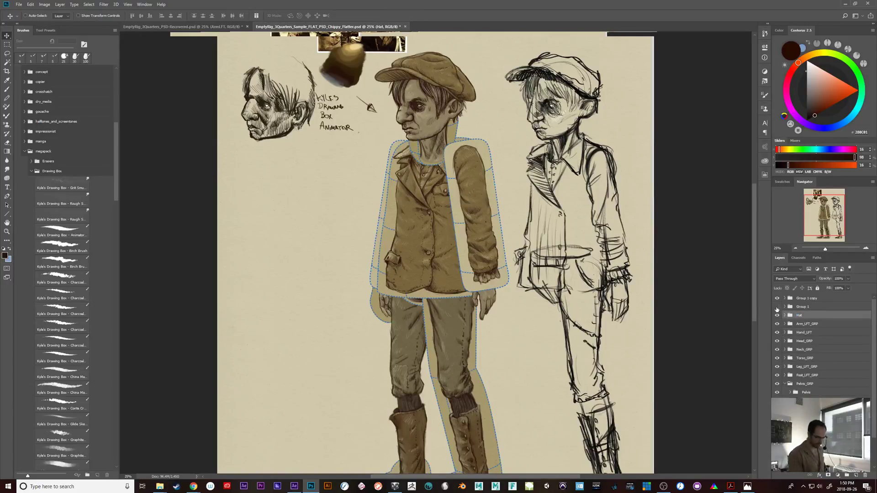
# - Check the hidden Group 1, and delete it together with Group 1 copy
pyautogui.click(777, 306)
pyautogui.click(777, 307)
pyautogui.click(812, 300)
pyautogui.keyDown('ctrl'); pyautogui.click(817, 305); pyautogui.keyUp('ctrl')
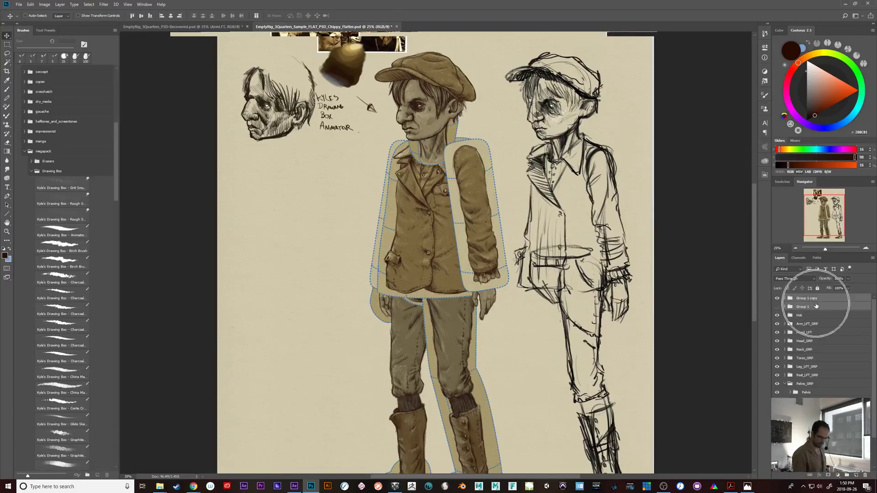
pyautogui.moveTo(818, 308)
pyautogui.mouseDown()
pyautogui.moveTo(841, 324)
pyautogui.moveTo(857, 476)
pyautogui.moveTo(865, 475)
pyautogui.mouseUp()
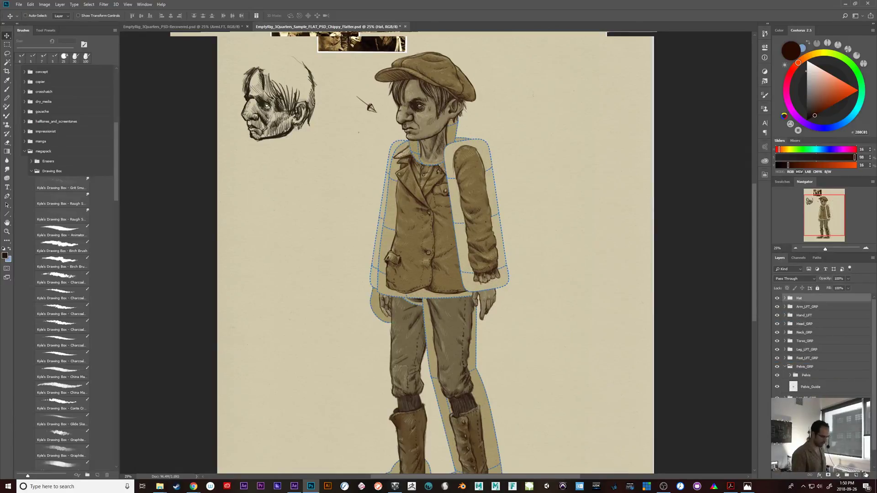
# - Toggle the Hat and Arm_LFT_GRP groups off and on to check which artwork each one contains
pyautogui.click(777, 298)
pyautogui.click(777, 299)
pyautogui.click(778, 306)
pyautogui.click(777, 307)
pyautogui.click(778, 308)
pyautogui.click(778, 309)
pyautogui.click(778, 298)
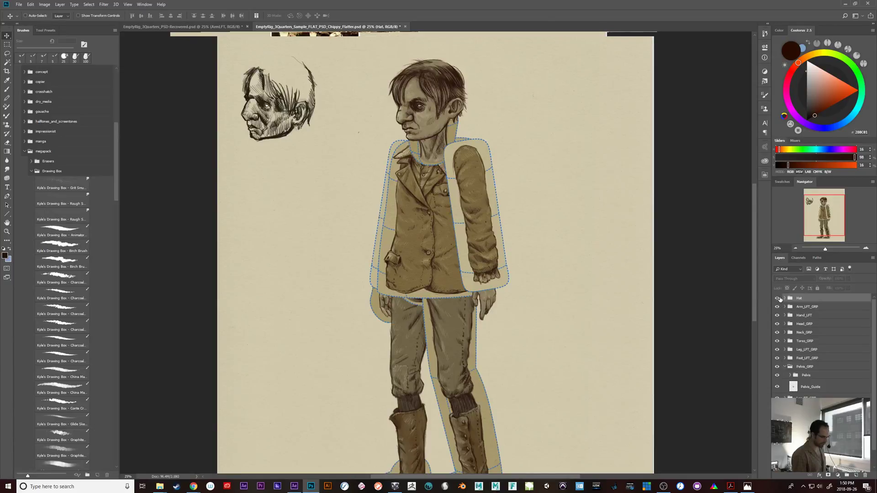
pyautogui.click(777, 299)
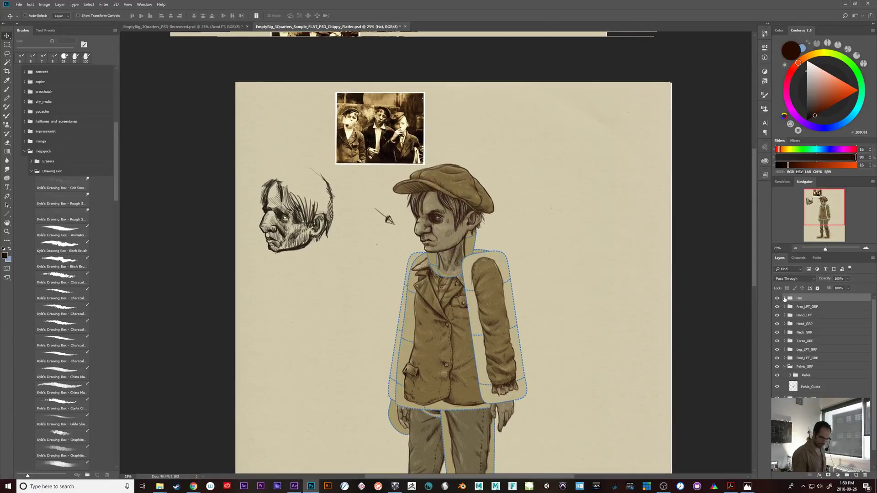
# - Check the layers inside the Hat group and erase the small arrow doodle beside the boy's face from Layer 57
pyautogui.click(784, 299)
pyautogui.click(782, 353)
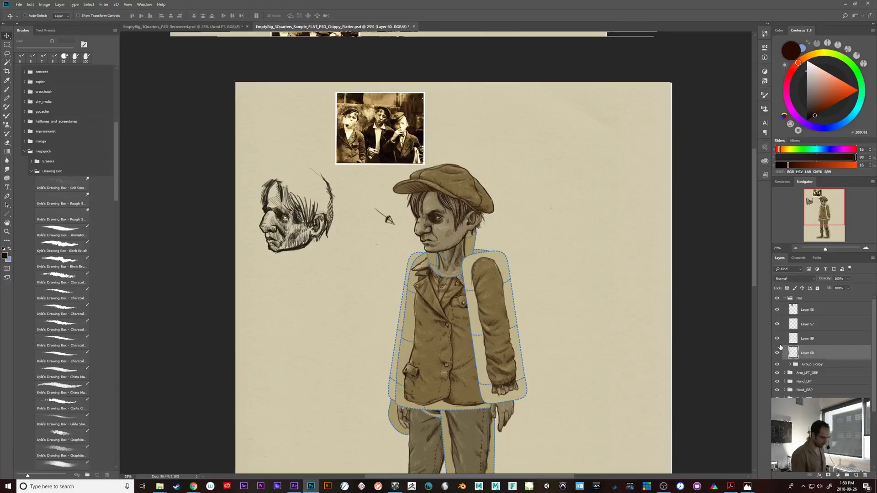
pyautogui.click(778, 340)
pyautogui.click(778, 339)
pyautogui.click(777, 325)
pyautogui.click(777, 325)
pyautogui.click(811, 330)
pyautogui.press('l')
pyautogui.moveTo(374, 200)
pyautogui.mouseDown()
pyautogui.moveTo(380, 251)
pyautogui.moveTo(396, 263)
pyautogui.mouseUp()
pyautogui.press('Delete')
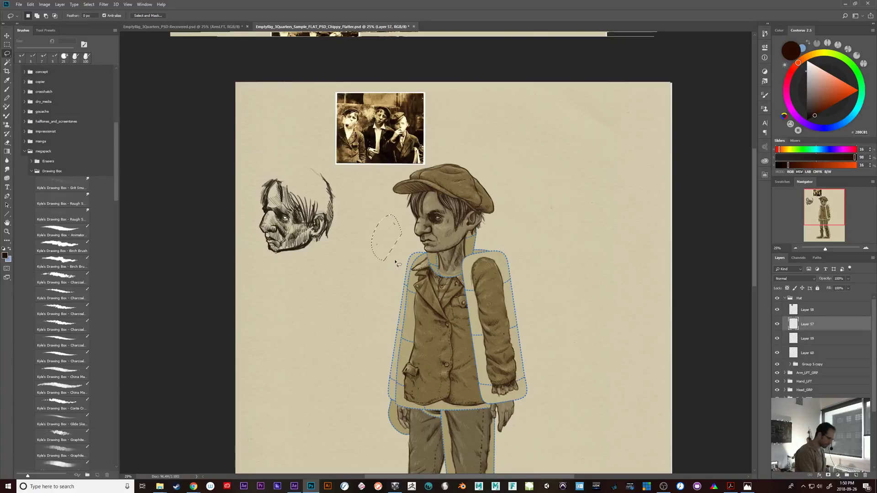
# - Check Layer 58 by toggling its visibility, and delete the layer with the reference photo
pyautogui.click(810, 311)
pyautogui.click(778, 310)
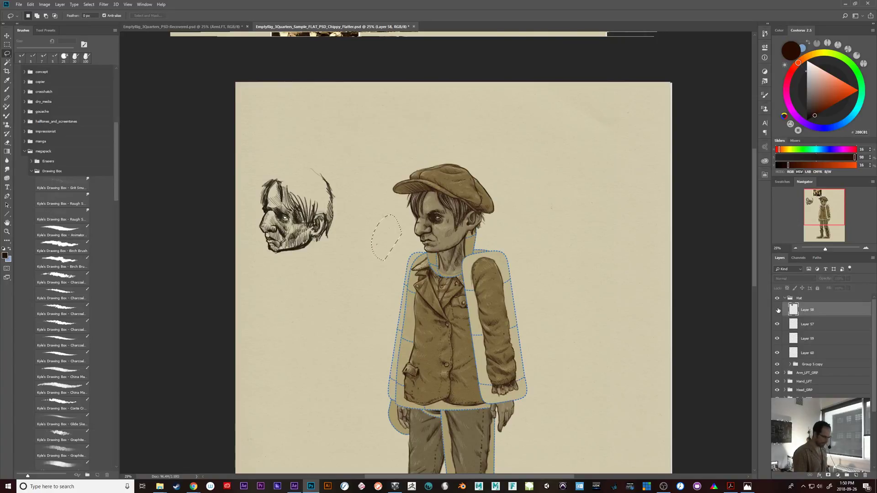
pyautogui.click(778, 310)
pyautogui.scroll(-1, 834, 316)
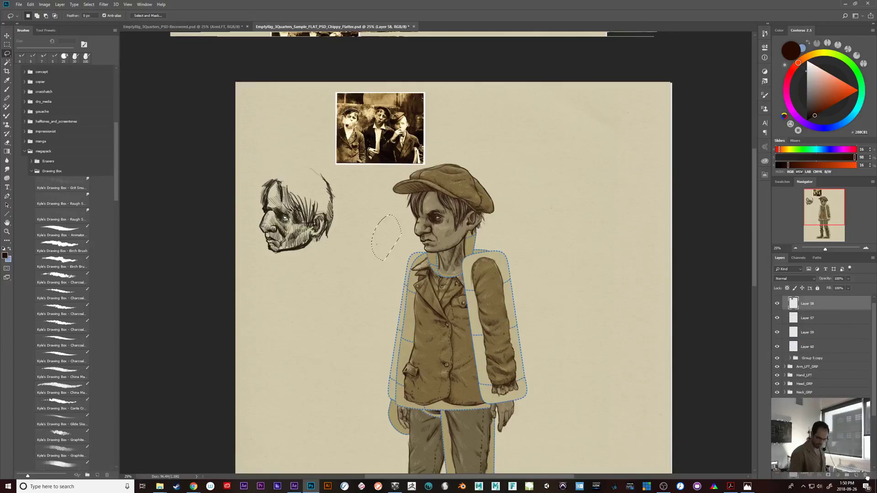
pyautogui.click(866, 476)
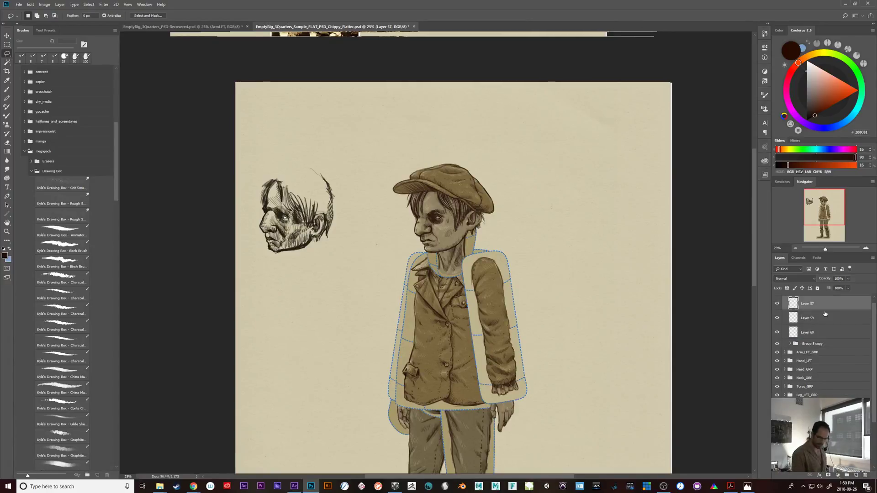
# - Merge the Hat group into a single layer and toggle it off and on to check its artwork
pyautogui.scroll(1, 804, 315)
pyautogui.click(799, 299)
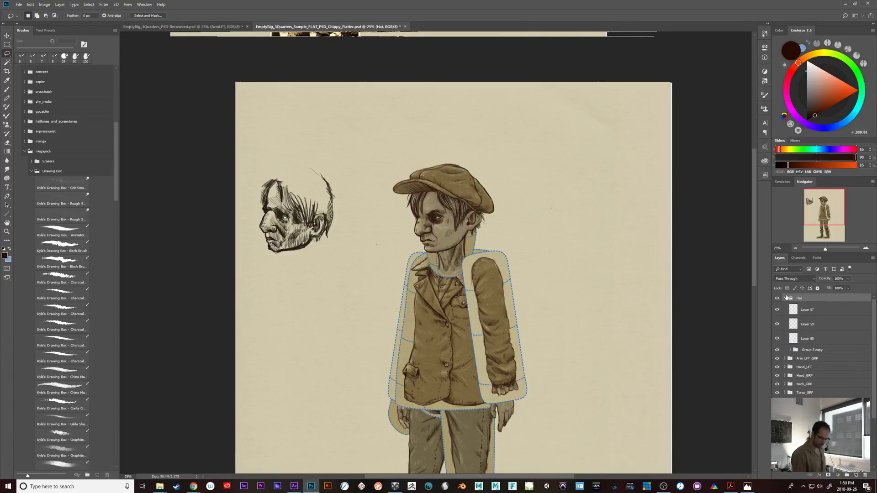
pyautogui.click(786, 297)
pyautogui.hotkey('ctrl', 'e')
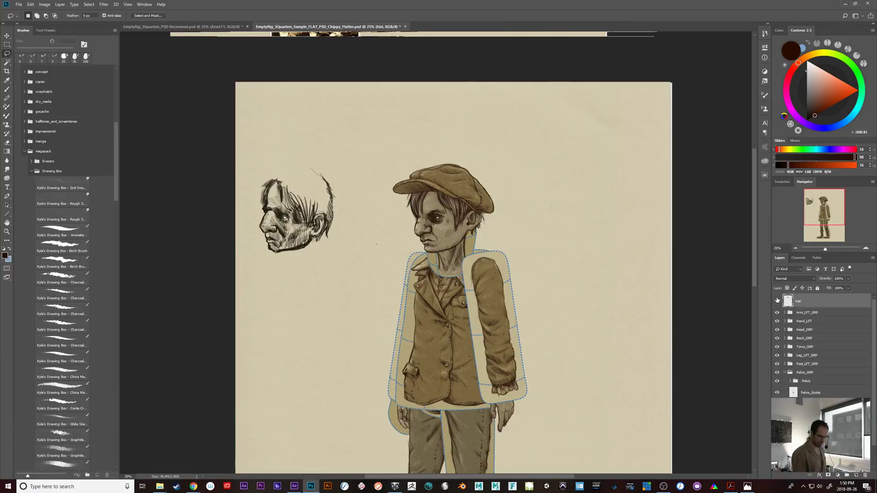
pyautogui.click(777, 301)
pyautogui.click(777, 301)
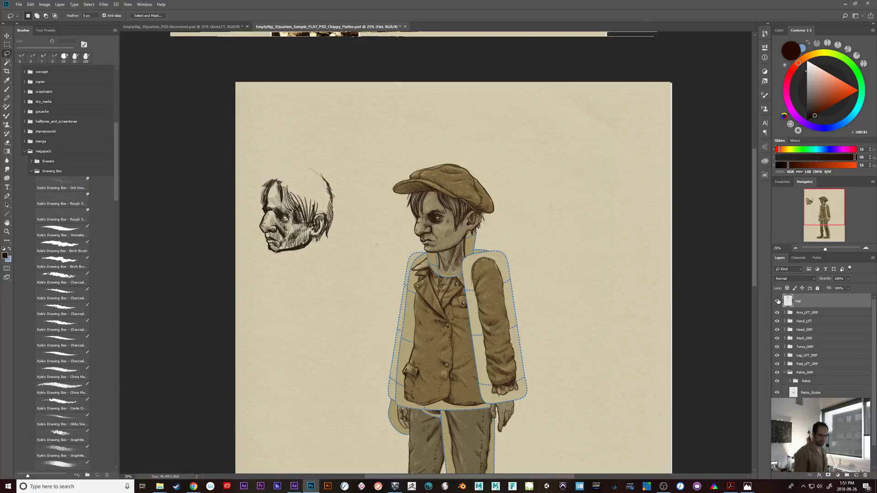
# - Toggle the Arm_LFT_GRP group off and on to check its artwork
pyautogui.click(815, 315)
pyautogui.click(778, 313)
pyautogui.click(777, 312)
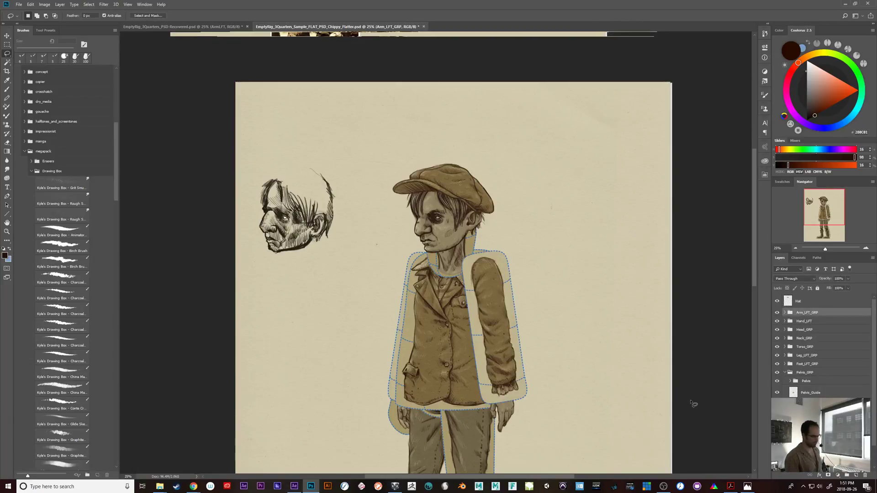
# - Check the Hand_LFT group's artwork and show the Hand_LFT_Guide layer inside it, collapsing the group again
pyautogui.click(818, 321)
pyautogui.click(778, 322)
pyautogui.click(778, 323)
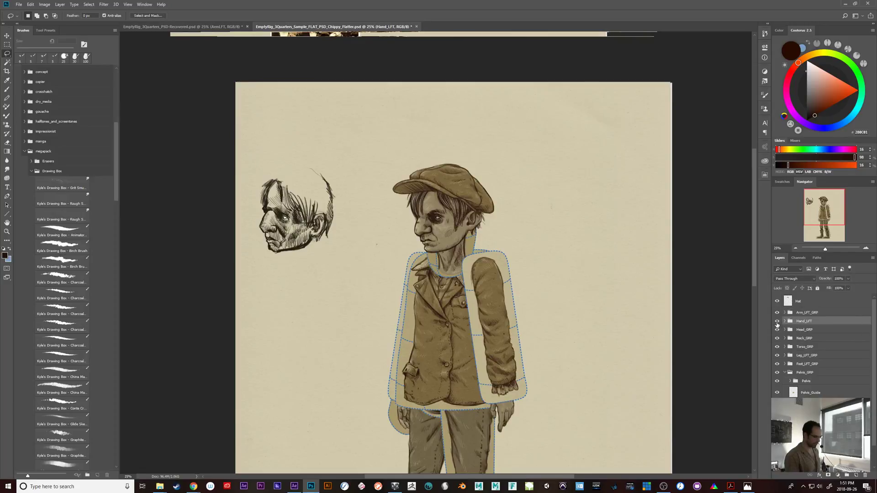
pyautogui.click(785, 322)
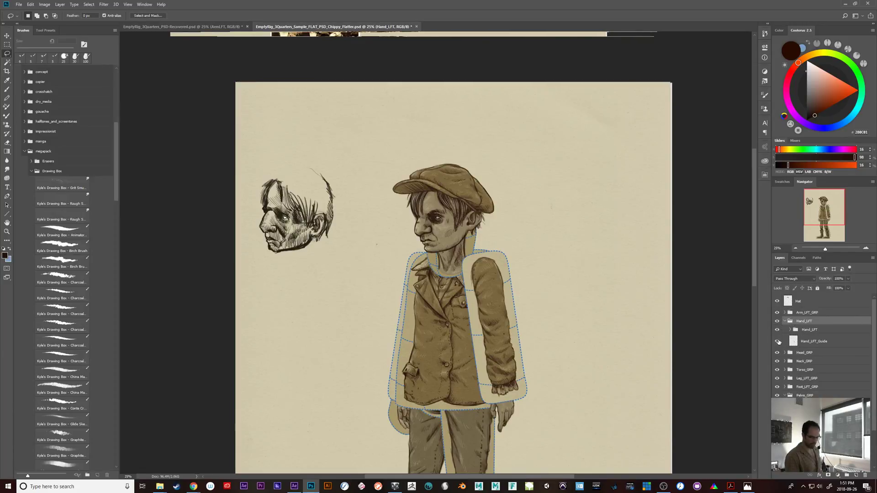
pyautogui.click(777, 341)
pyautogui.click(785, 322)
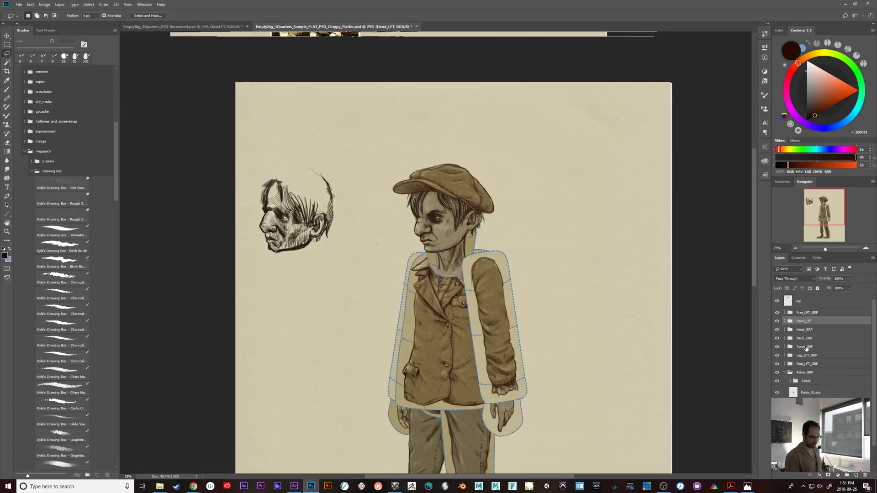
# - Check the artwork in Head_GRP, show its Head_Guide layer and set that layer's opacity to 100%
pyautogui.click(777, 329)
pyautogui.click(777, 329)
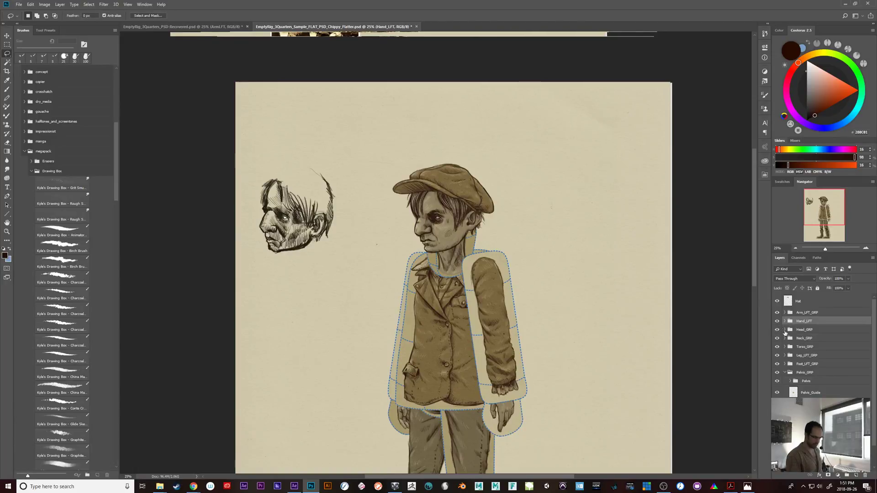
pyautogui.click(784, 330)
pyautogui.click(777, 338)
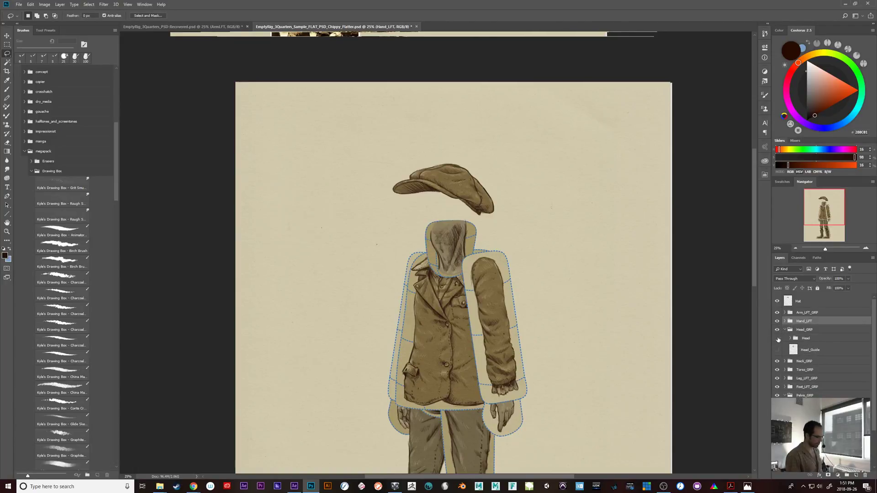
pyautogui.click(777, 338)
pyautogui.click(777, 350)
pyautogui.click(778, 338)
pyautogui.click(777, 339)
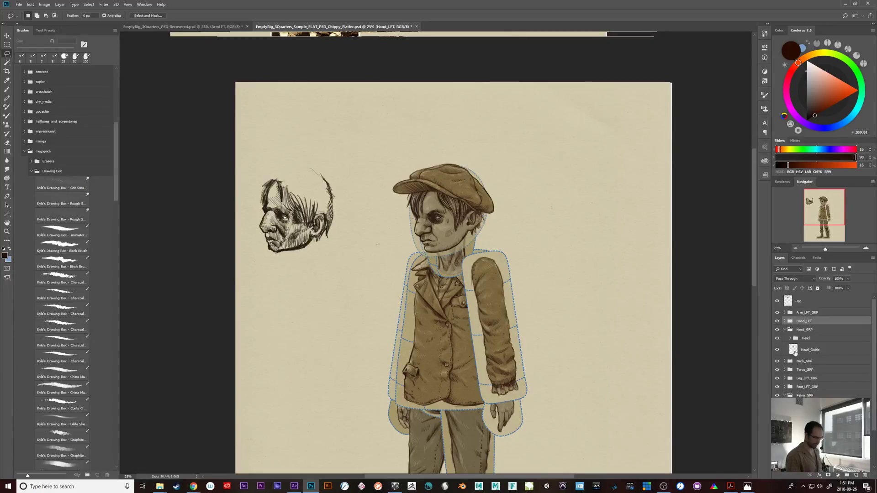
pyautogui.click(809, 349)
pyautogui.click(848, 279)
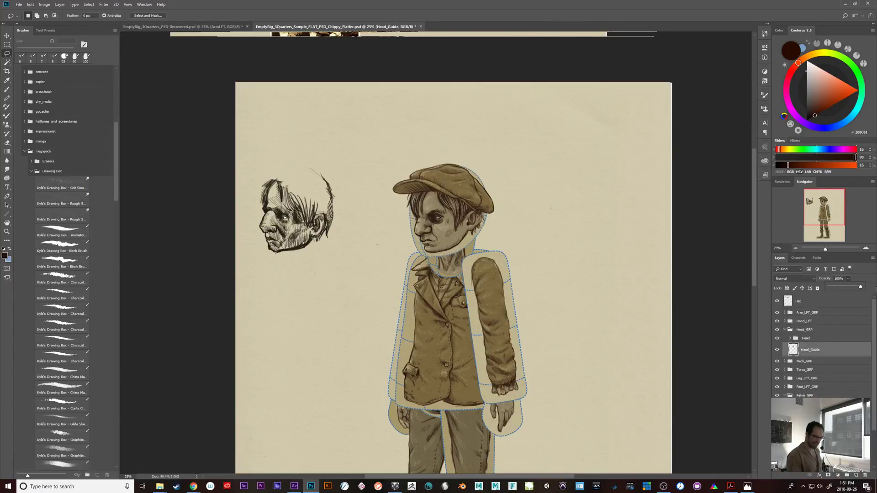
# - Expand the Head group inside Head_GRP and select the paper texture copy layer
pyautogui.click(790, 339)
pyautogui.click(831, 351)
pyautogui.click(830, 421)
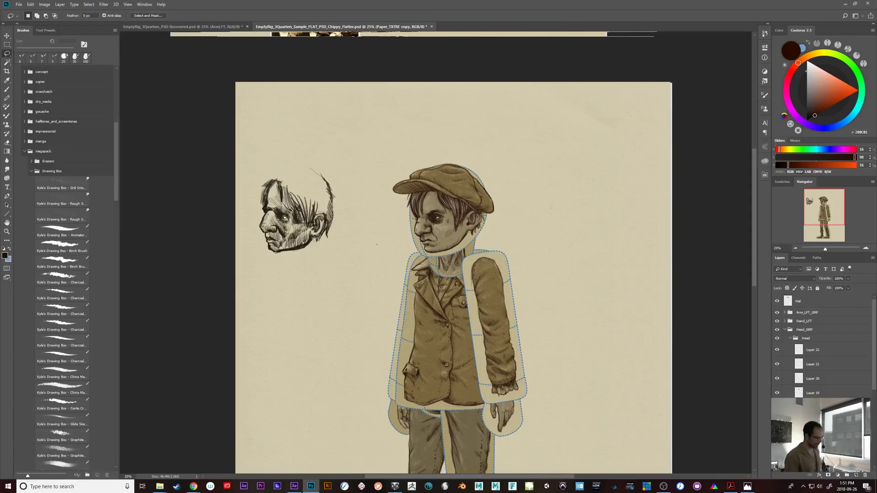
# - Identify Layer 16 by toggling its visibility and delete it, removing the spare head sketch beside the character
pyautogui.click(777, 436)
pyautogui.click(777, 436)
pyautogui.click(813, 436)
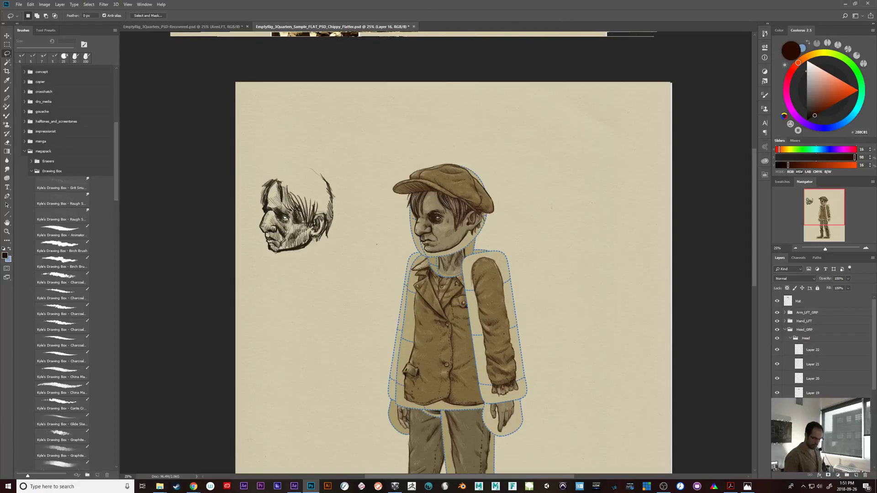
pyautogui.click(777, 436)
pyautogui.click(777, 436)
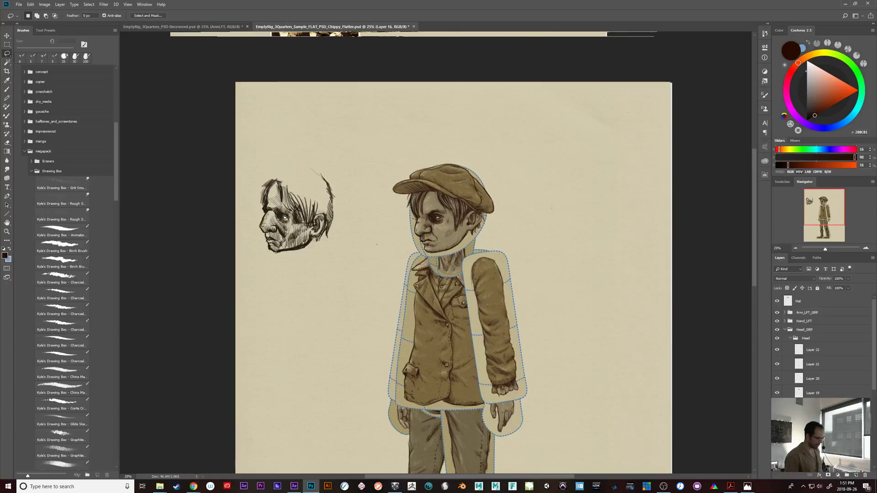
pyautogui.click(865, 475)
pyautogui.click(406, 178)
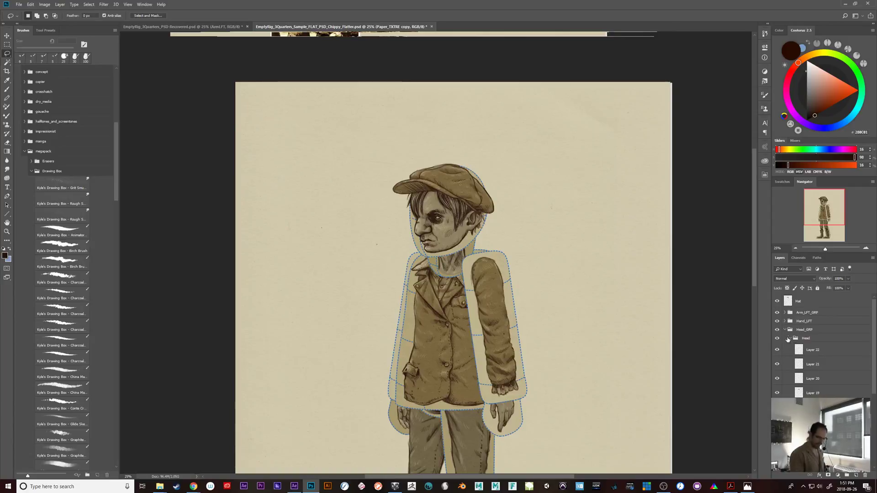
# - Collapse Head_GRP, check the neck artwork by hiding and showing Neck_GRP, and select Hand_RT_GRP
pyautogui.click(785, 330)
pyautogui.click(777, 340)
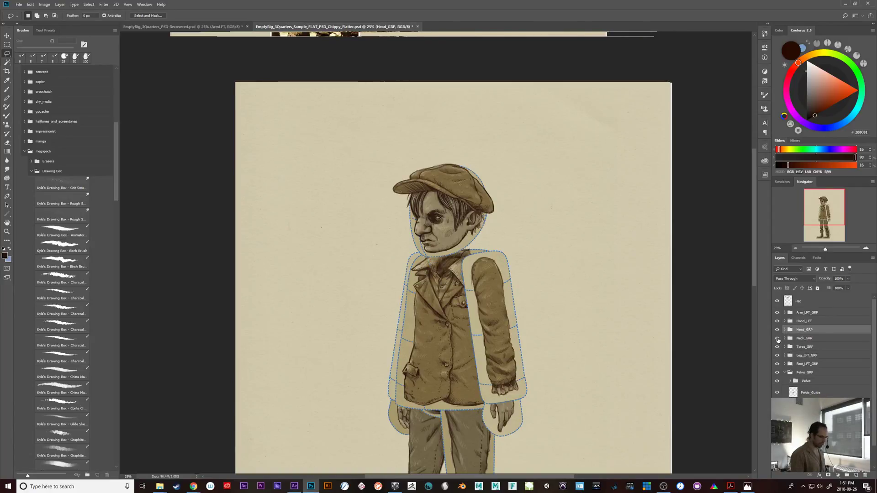
pyautogui.click(777, 339)
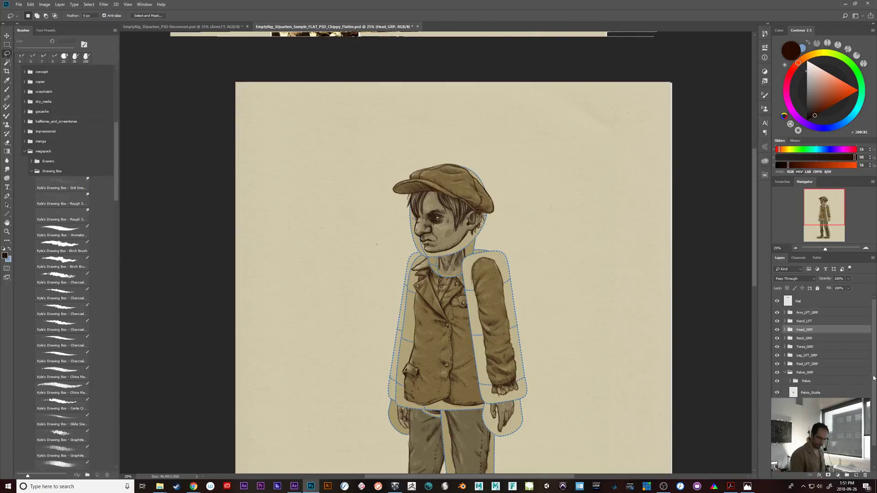
pyautogui.click(785, 372)
pyautogui.click(785, 372)
pyautogui.click(806, 429)
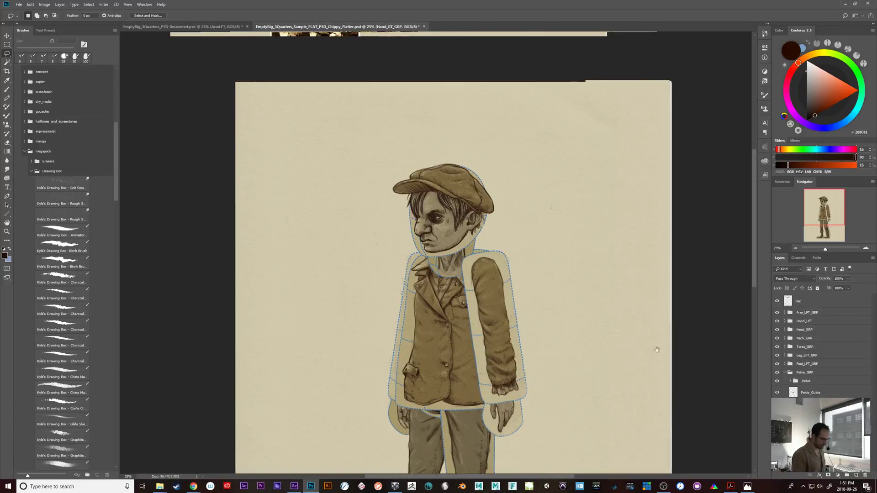
# - Collapse Pelvis_GRP and check the front foot by hiding and showing Foot_LFT_GRP
pyautogui.moveTo(657, 366); pyautogui.dragTo(655, 285)
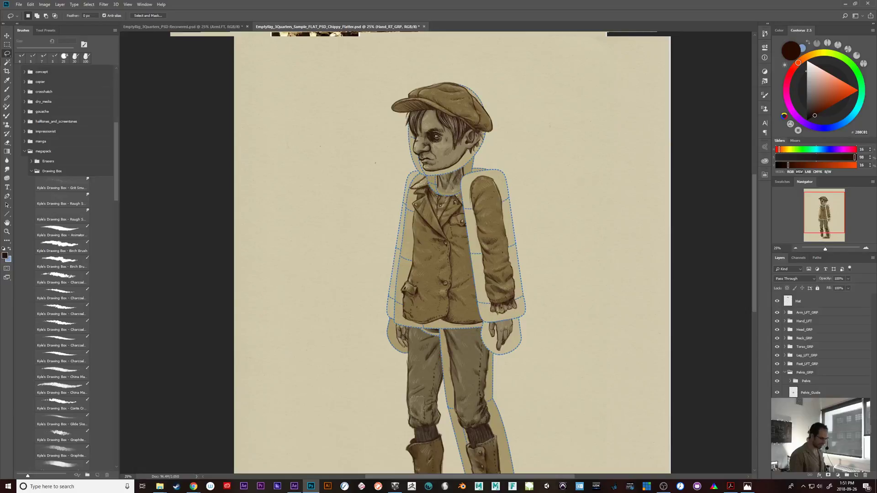
pyautogui.moveTo(620, 380); pyautogui.dragTo(624, 277)
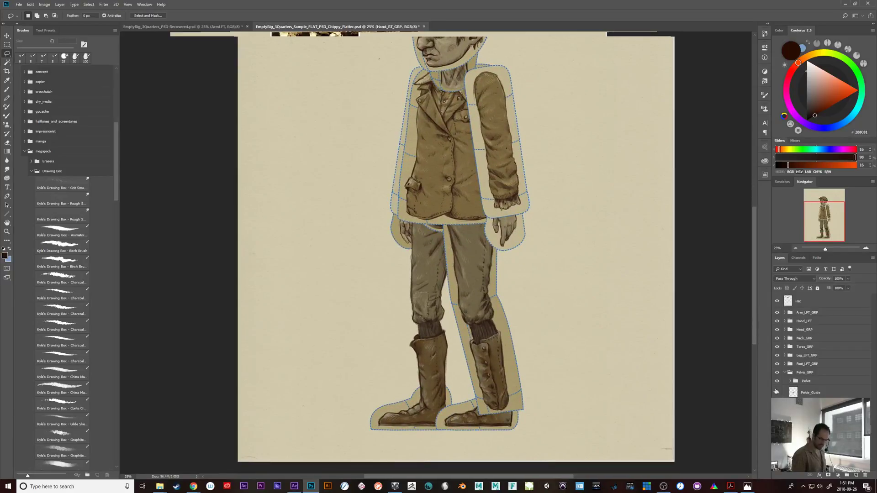
pyautogui.click(784, 372)
pyautogui.click(777, 364)
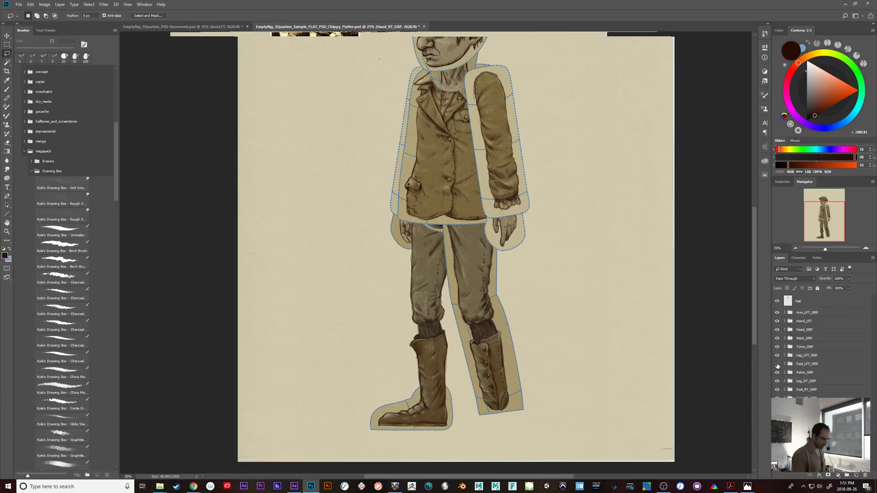
pyautogui.click(777, 364)
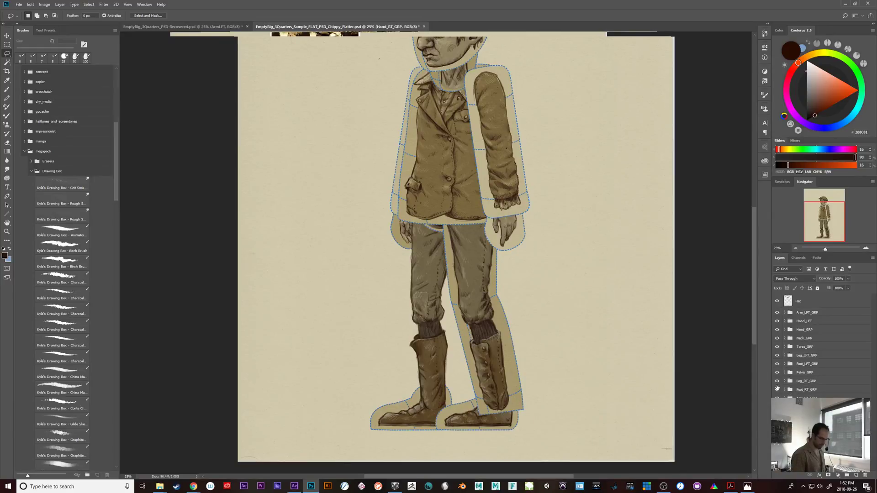
# - Check Leg_RT_GRP by toggling its visibility, expand the group and show its leg guide layer
pyautogui.click(782, 382)
pyautogui.click(777, 381)
pyautogui.click(777, 381)
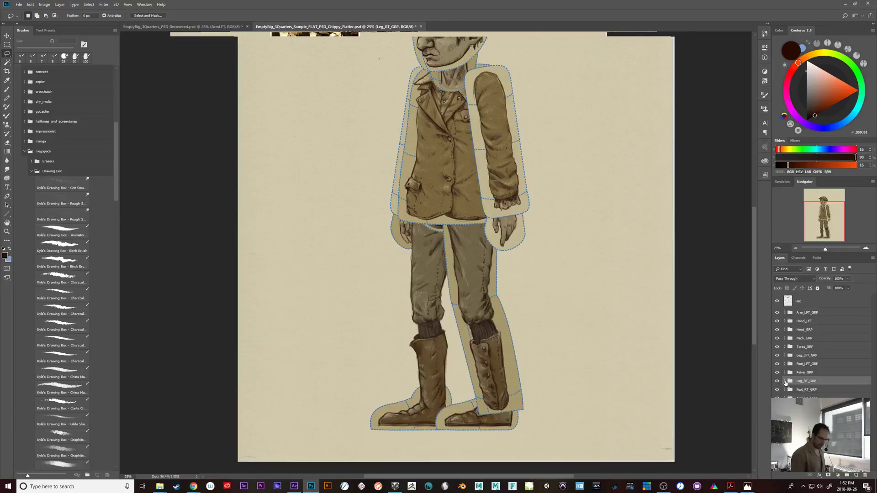
pyautogui.click(777, 381)
pyautogui.click(777, 381)
pyautogui.click(785, 381)
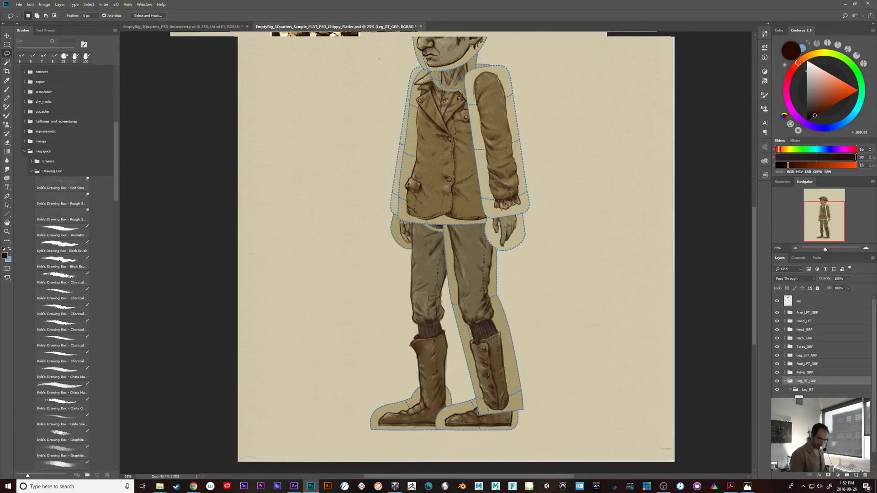
pyautogui.click(777, 412)
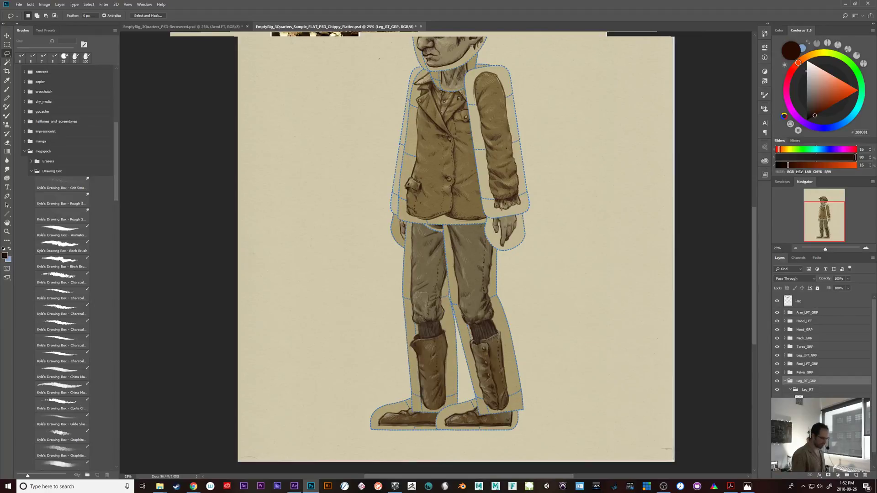
# - Examine the character from cap to boots, comparing the artwork with the dashed guide outlines
pyautogui.moveTo(630, 331); pyautogui.dragTo(650, 426)
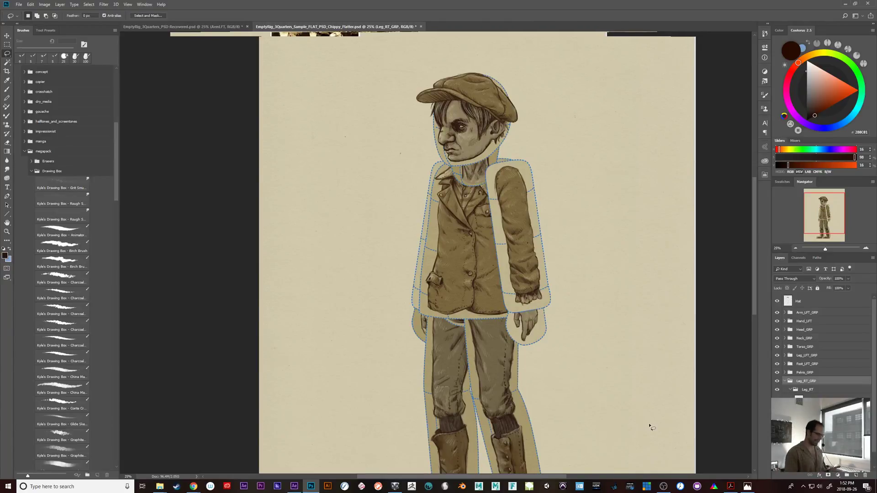
pyautogui.moveTo(654, 387); pyautogui.dragTo(668, 361)
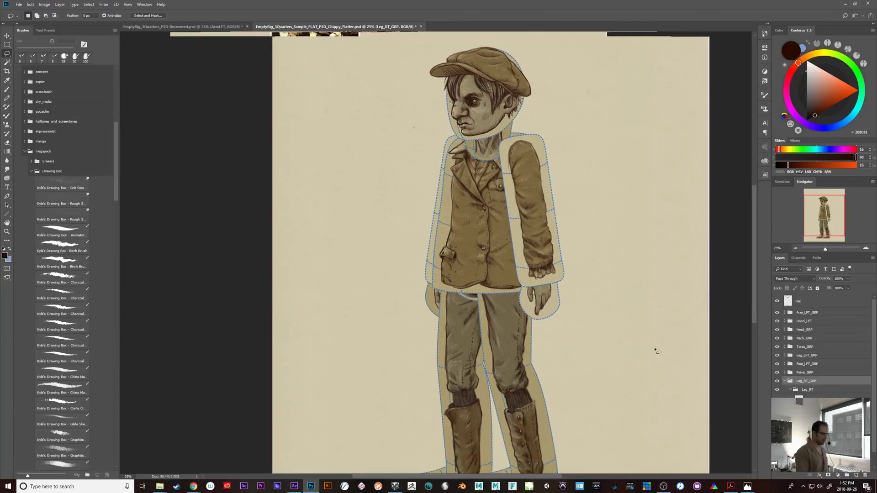
pyautogui.hotkey('ctrl', '+')
pyautogui.hotkey('ctrl', '+')
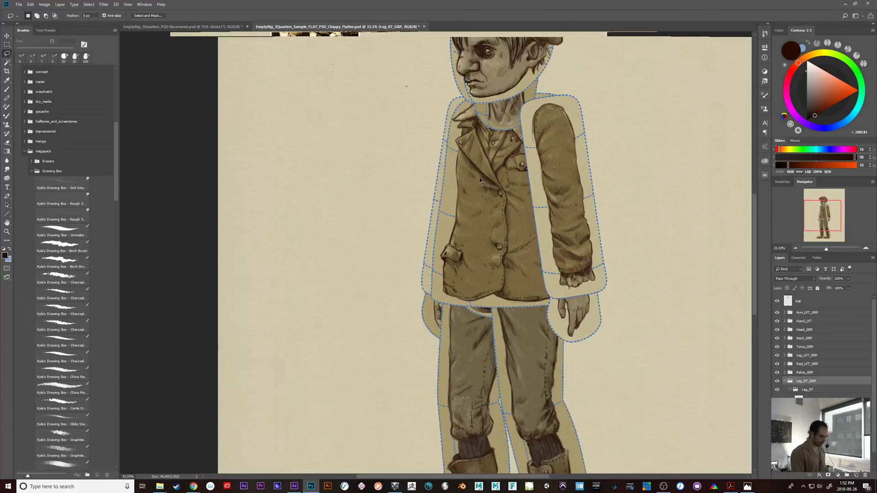
pyautogui.moveTo(682, 311)
pyautogui.mouseDown()
pyautogui.moveTo(654, 420)
pyautogui.moveTo(642, 413)
pyautogui.mouseUp()
pyautogui.hotkey('ctrl', '-')
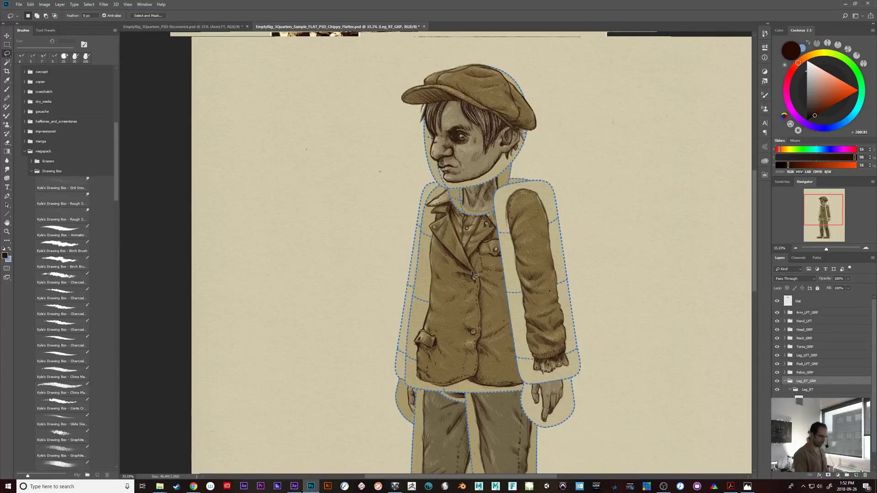
pyautogui.moveTo(661, 396); pyautogui.dragTo(667, 381)
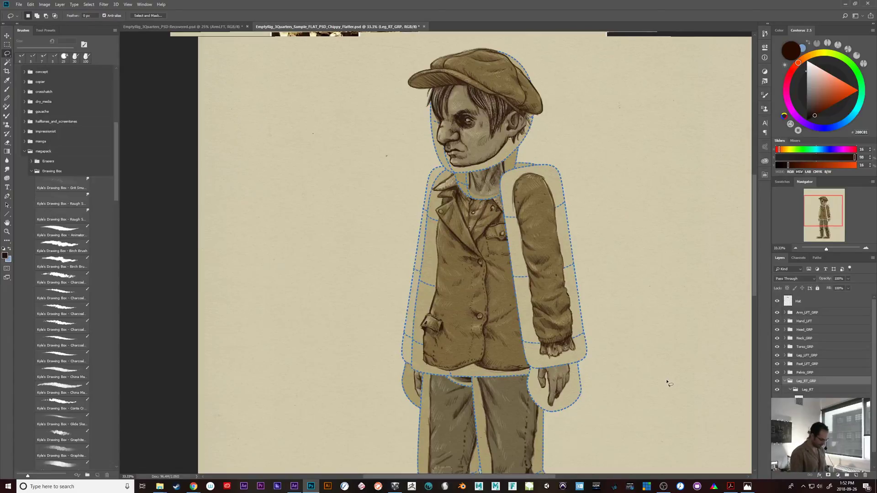
pyautogui.hotkey('ctrl', '-')
pyautogui.moveTo(666, 378)
pyautogui.mouseDown()
pyautogui.moveTo(608, 308)
pyautogui.moveTo(616, 332)
pyautogui.mouseUp()
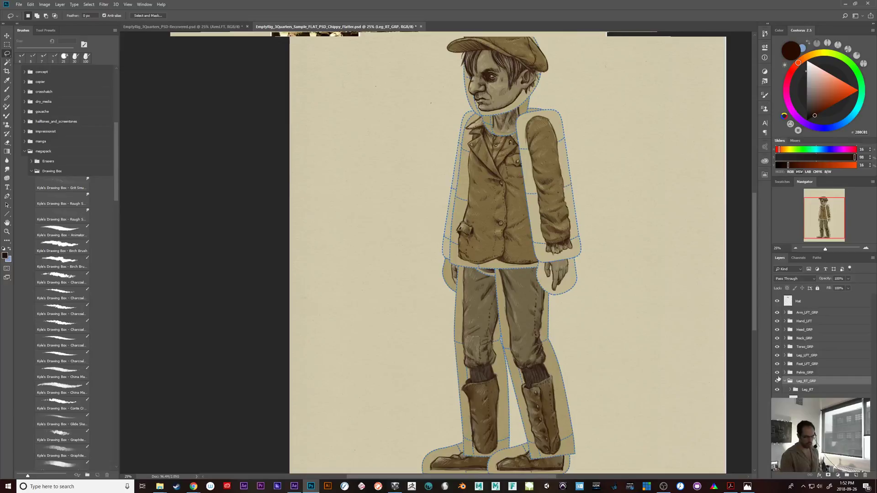
# - Check the left arm artwork by toggling Arm_LFT_GRP and its ArmLFT subgroup, and save the document
pyautogui.click(777, 313)
pyautogui.click(777, 312)
pyautogui.moveTo(671, 273); pyautogui.dragTo(665, 327)
pyautogui.click(785, 313)
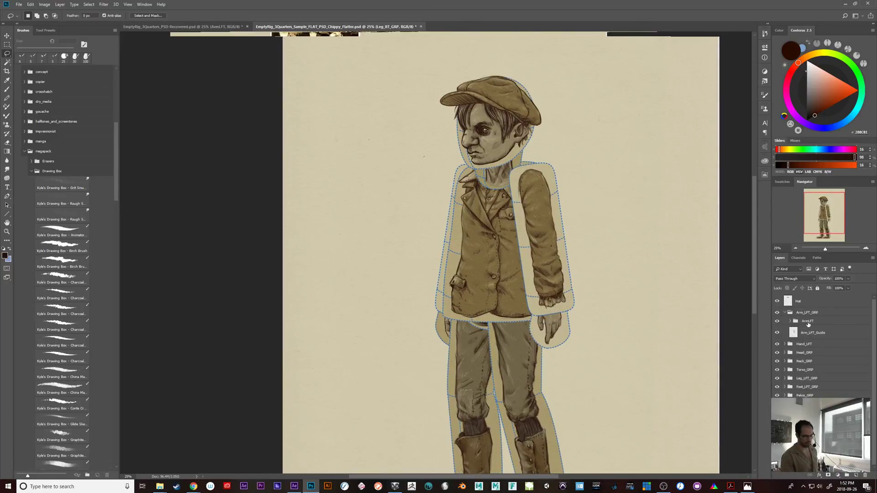
pyautogui.click(808, 324)
pyautogui.click(777, 321)
pyautogui.click(777, 321)
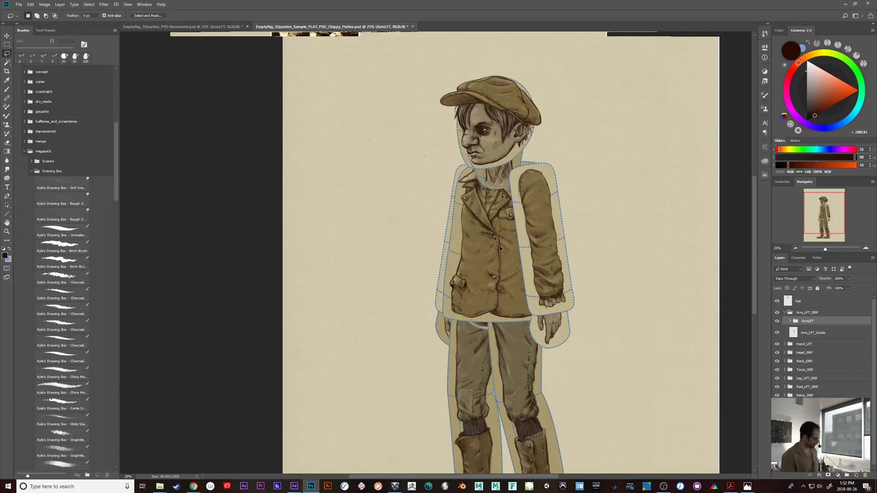
pyautogui.hotkey('ctrl', 's')
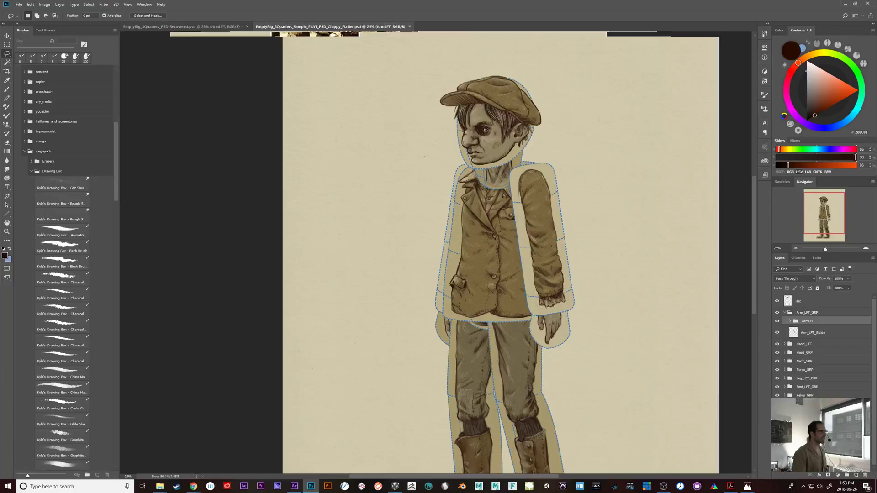
# - Switch to the Photos app, examine the clothing and caps in smoking-1900x1536_c.jpg full screen, and close the photo
pyautogui.hotkey('alt', 'Tab')
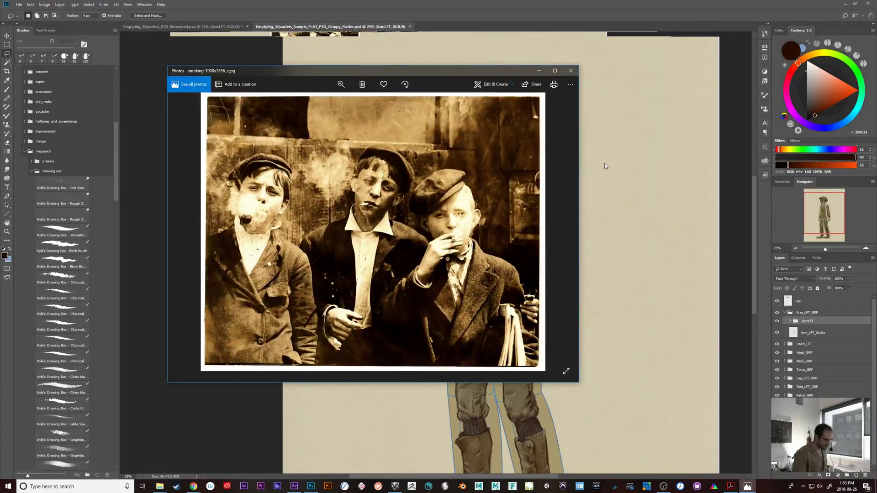
pyautogui.click(566, 371)
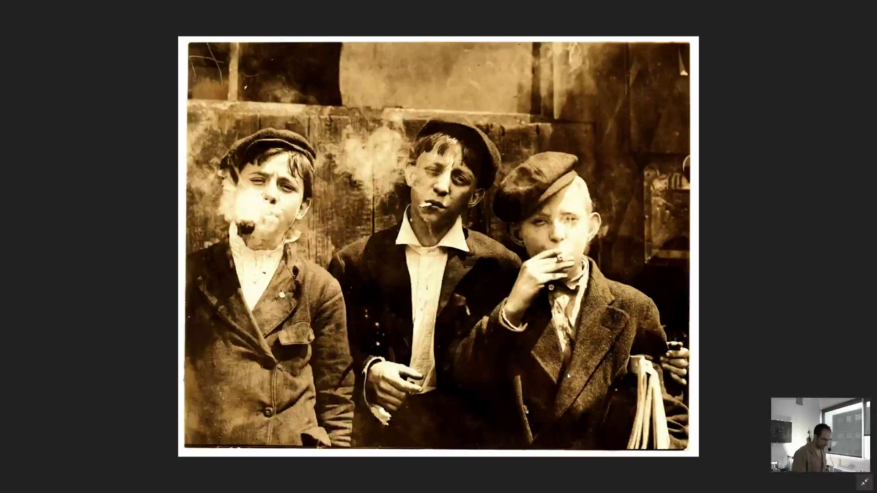
pyautogui.scroll(3, 614, 366)
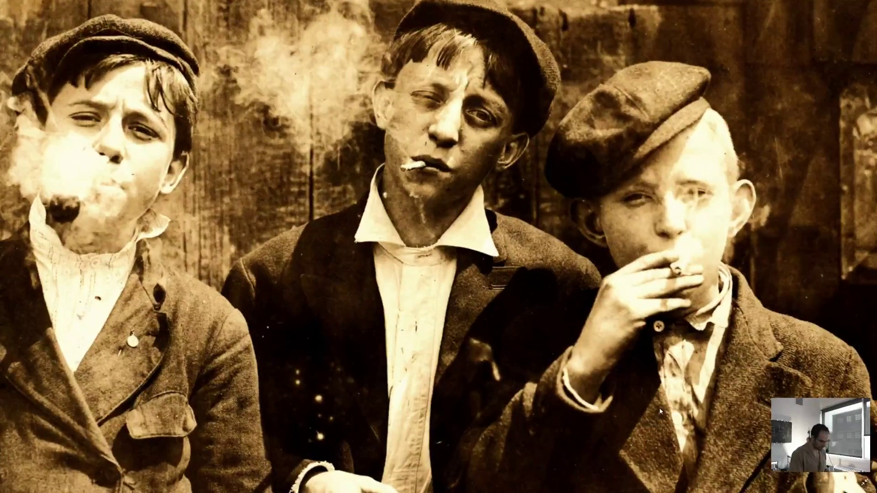
pyautogui.moveTo(659, 411); pyautogui.dragTo(510, 242)
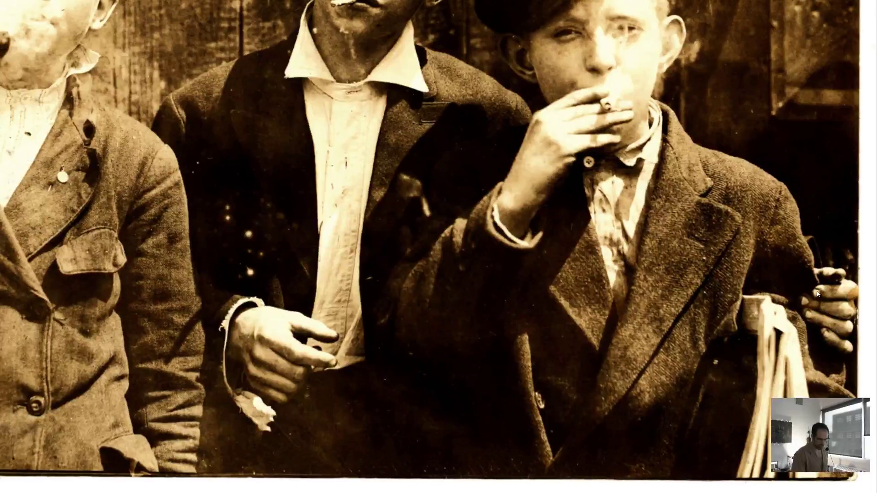
pyautogui.scroll(-3, 782, 283)
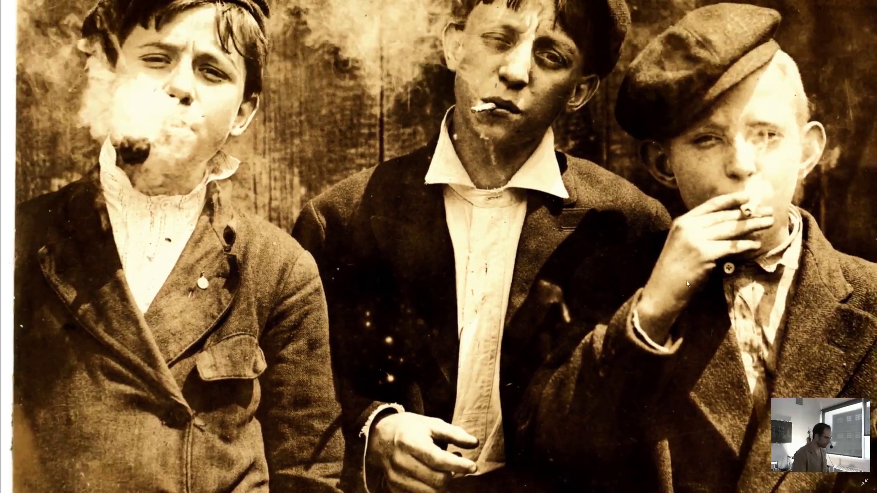
pyautogui.moveTo(688, 283); pyautogui.dragTo(679, 347)
pyautogui.moveTo(332, 311); pyautogui.dragTo(327, 308)
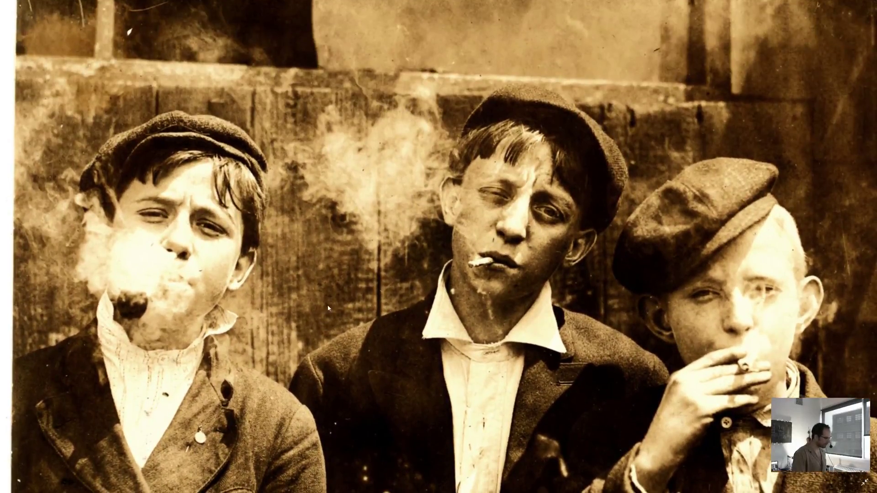
pyautogui.scroll(-2, 537, 343)
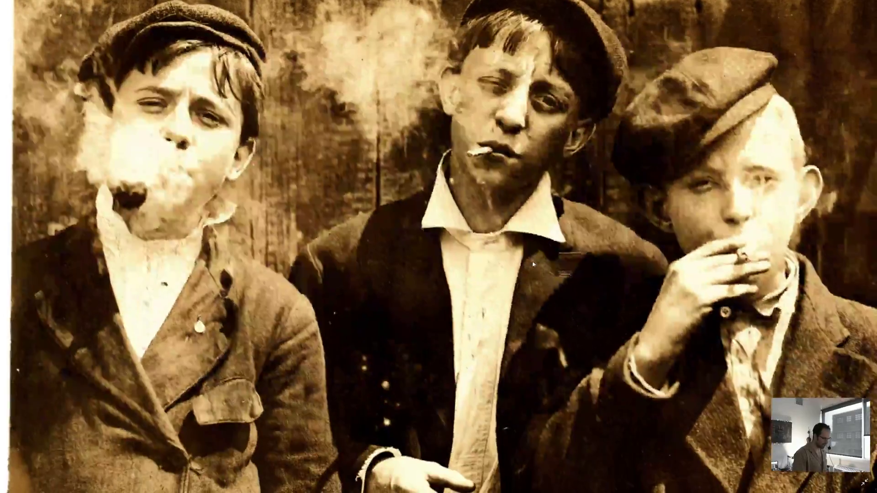
pyautogui.scroll(3, 621, 334)
pyautogui.scroll(-3, 621, 335)
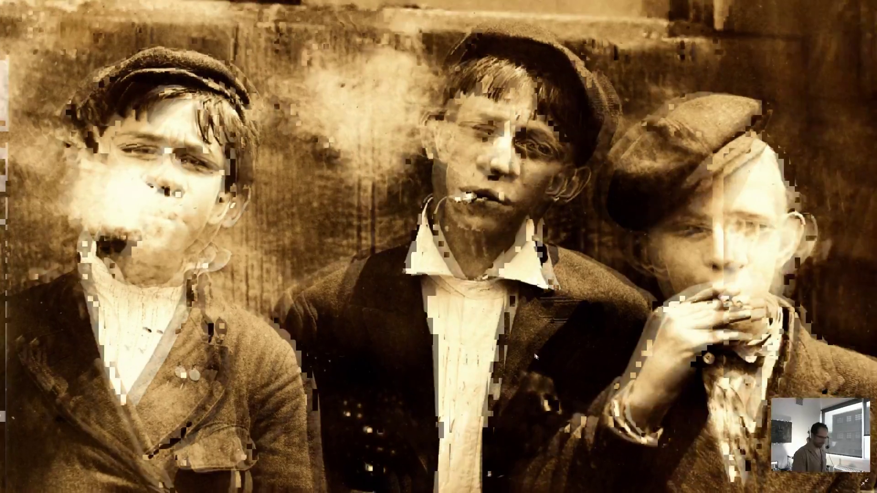
pyautogui.press('Escape')
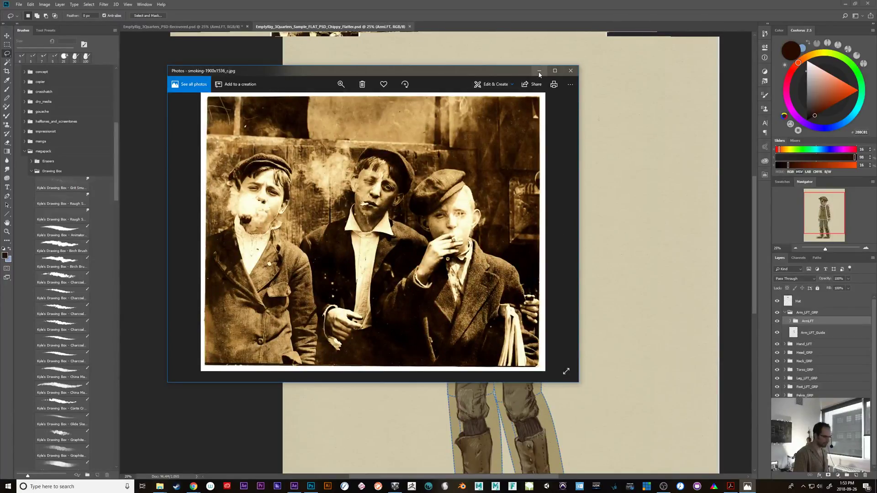
pyautogui.click(571, 70)
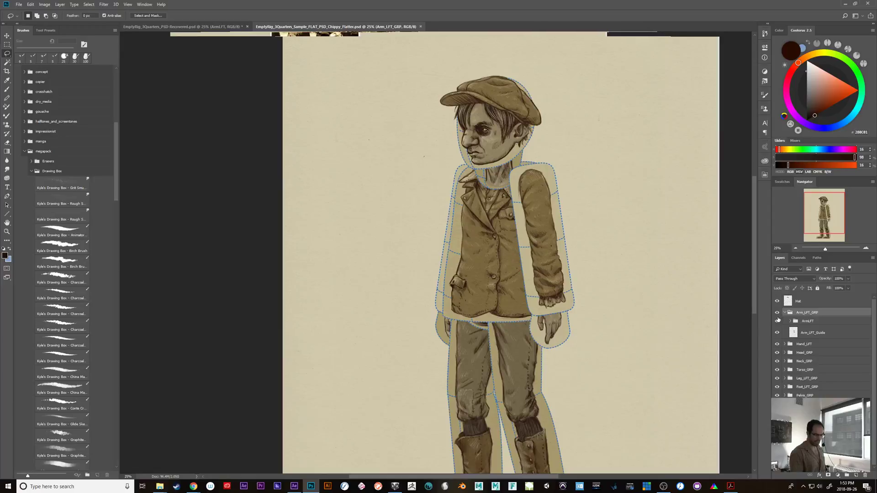
# - Select the ArmLFT layer and the layer directly beneath it in the ArmLFT group, and switch to After Effects
pyautogui.click(790, 322)
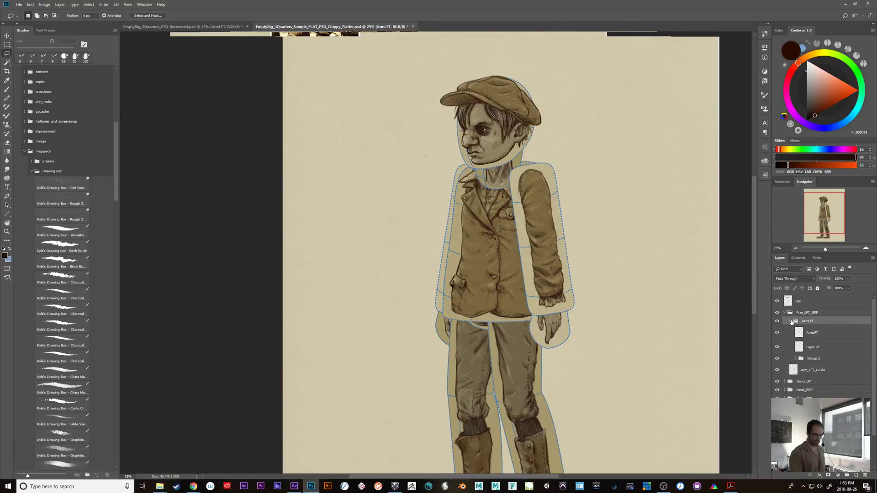
pyautogui.click(815, 332)
pyautogui.keyDown('shift'); pyautogui.click(825, 350); pyautogui.keyUp('shift')
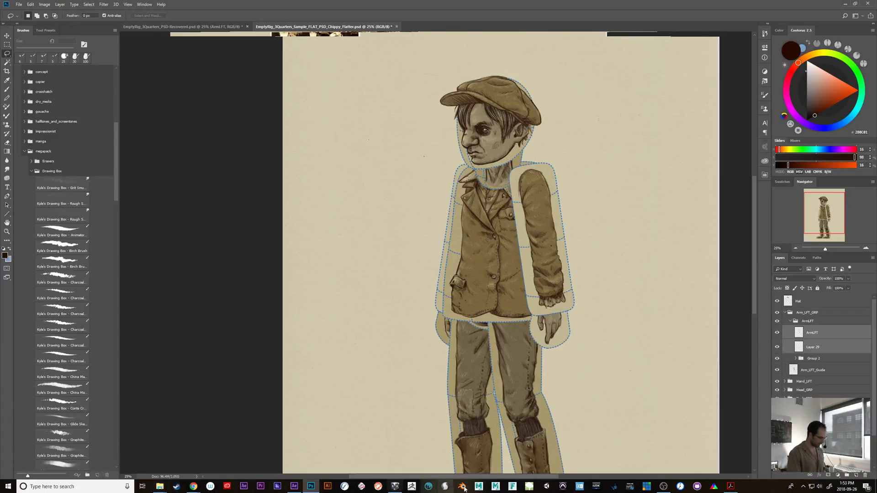
pyautogui.click(295, 486)
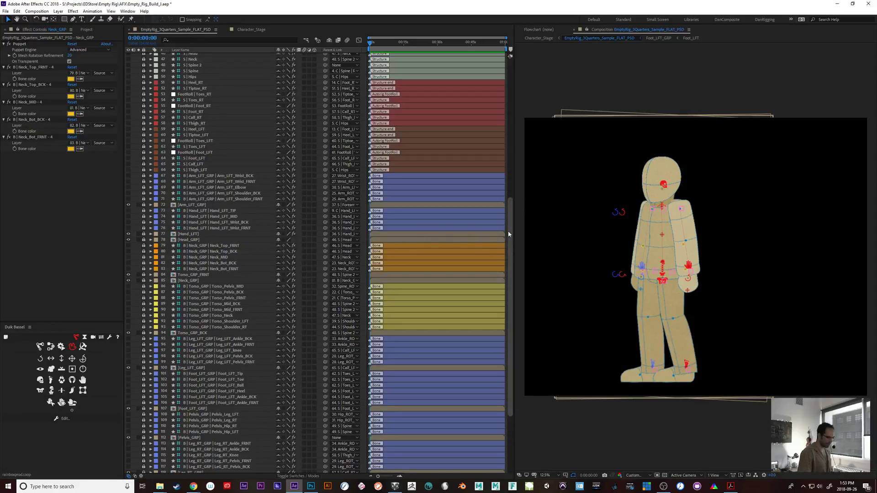
# - Hide the shy layers in the EmptyRig_3Quarters_Sample_FLAT_PSD timeline, and unlock and open the Arm_LFT_GRP composition
pyautogui.moveTo(510, 235); pyautogui.dragTo(502, 282)
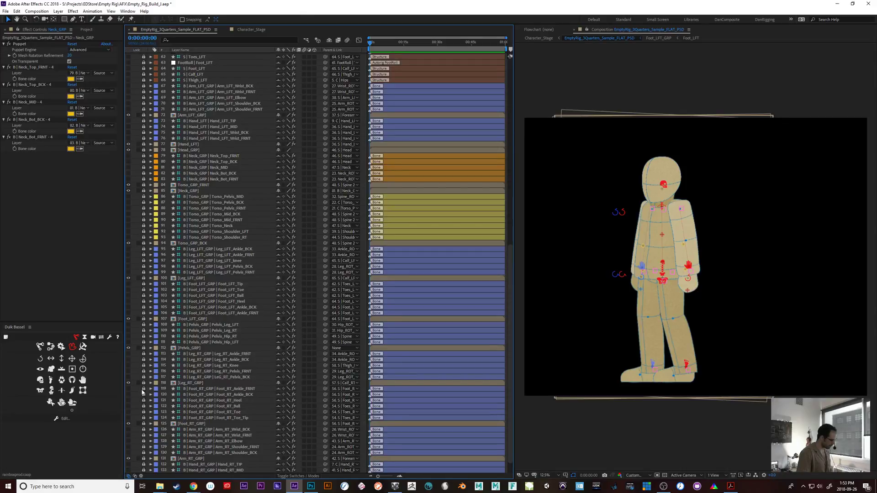
pyautogui.click(329, 40)
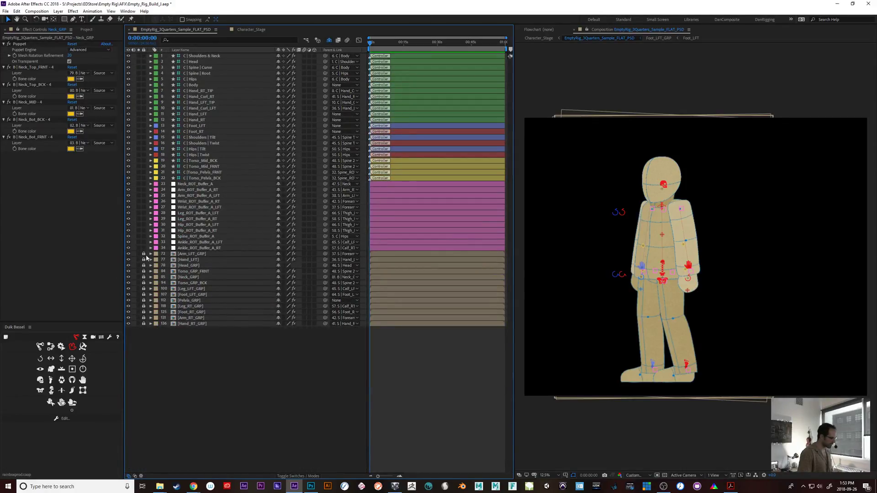
pyautogui.click(183, 254)
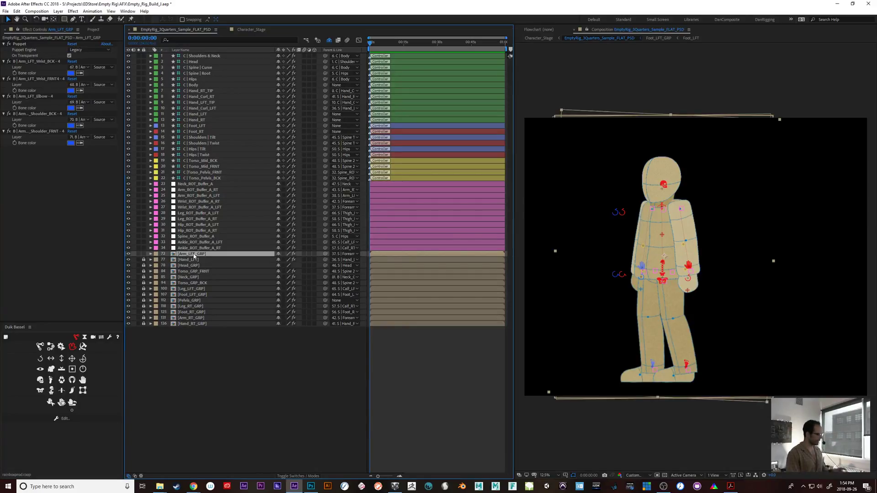
pyautogui.doubleClick(194, 255)
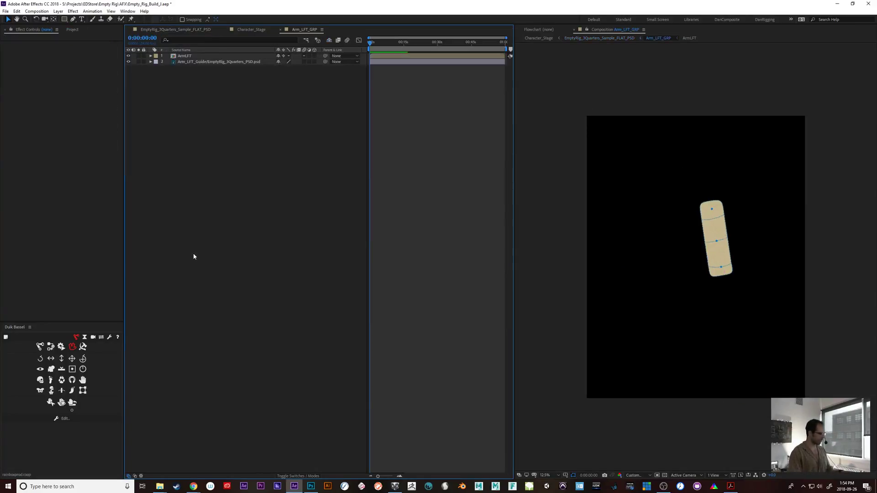
# - Check the Arm_LFT_GRP contents by toggling the arm guide layer, and opening and closing the nested ArmLFT composition
pyautogui.click(182, 62)
pyautogui.click(129, 62)
pyautogui.click(129, 63)
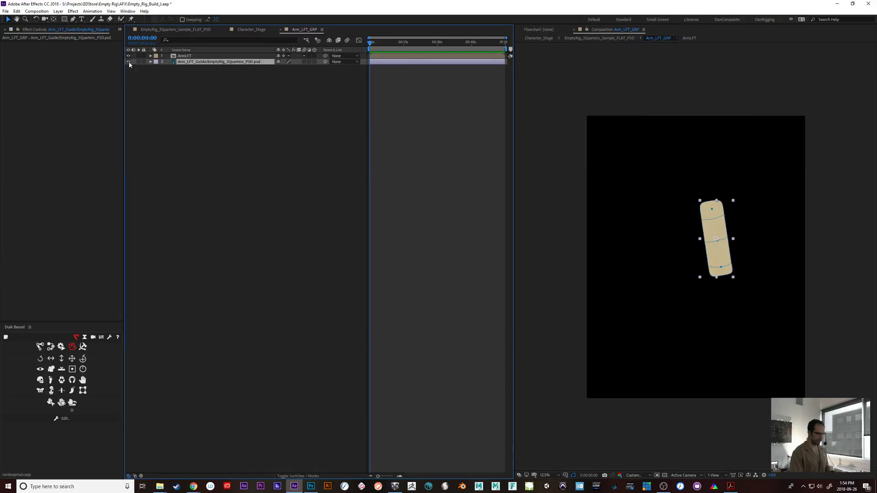
pyautogui.click(181, 57)
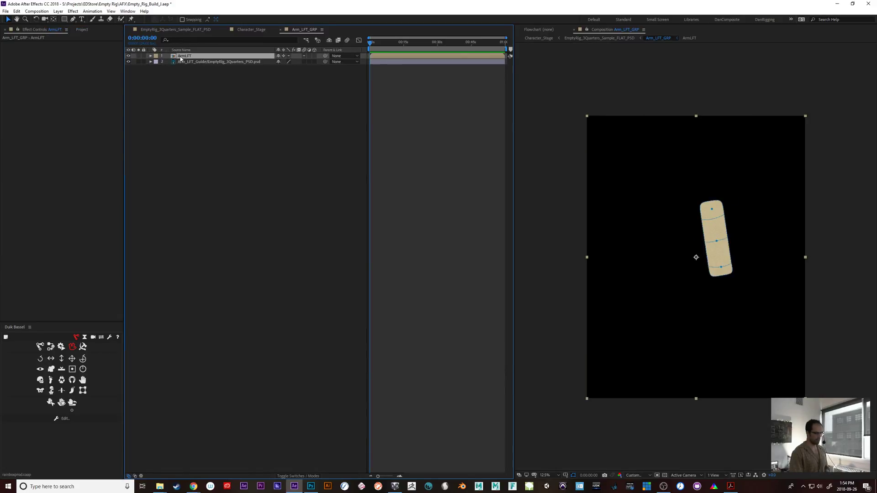
pyautogui.doubleClick(181, 57)
pyautogui.click(181, 55)
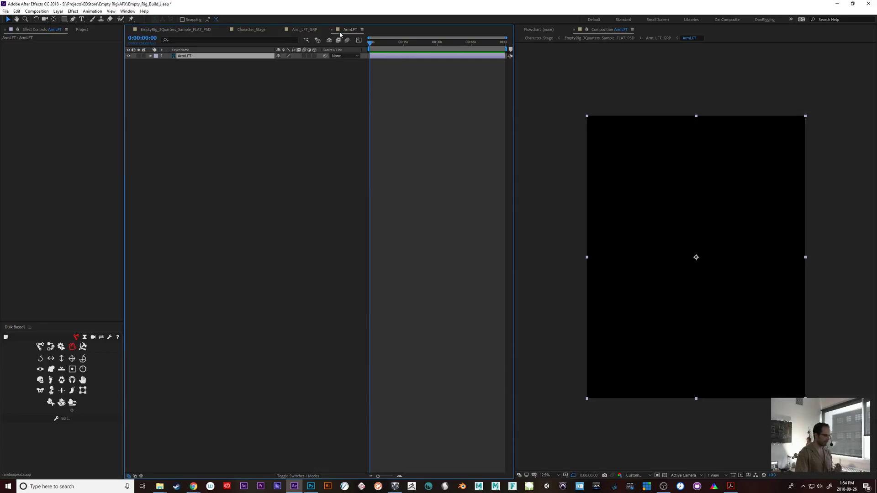
pyautogui.click(331, 29)
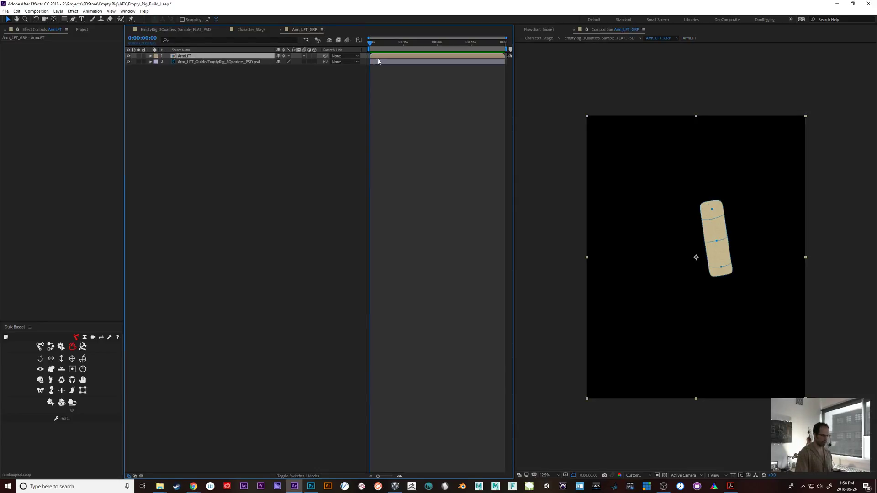
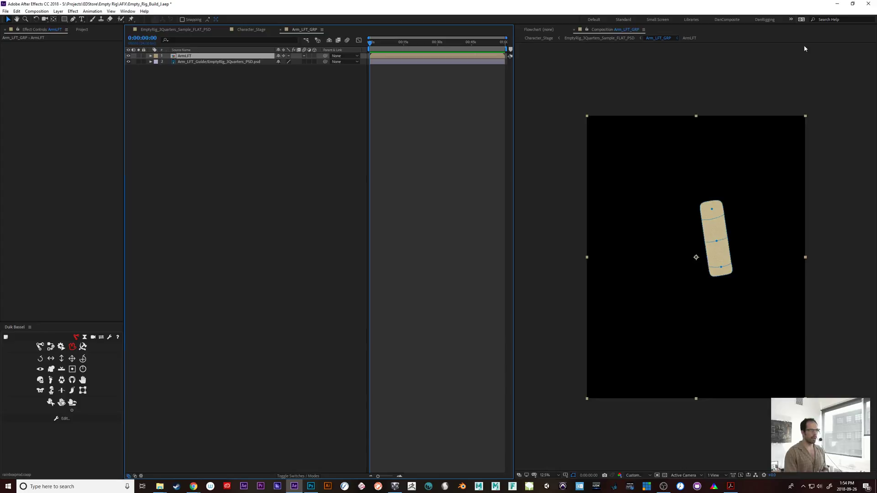
# - Switch back to Photoshop and hide the Hat layer above the character's head
pyautogui.click(838, 3)
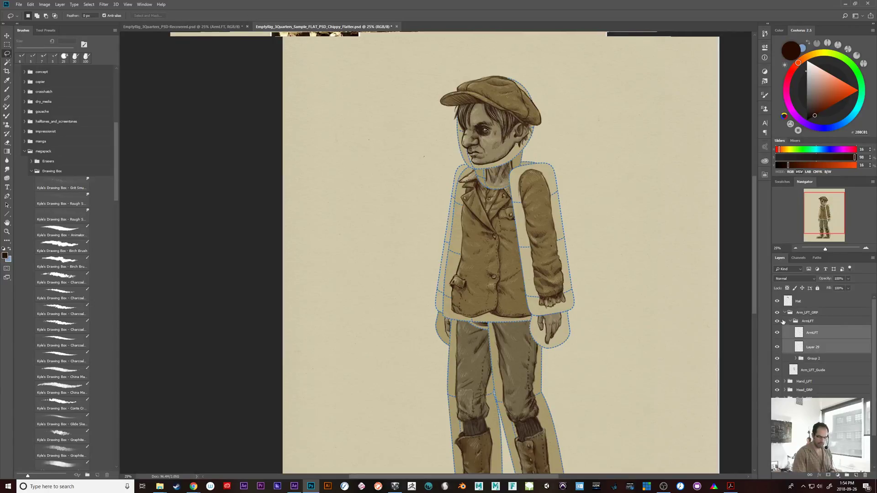
pyautogui.click(777, 301)
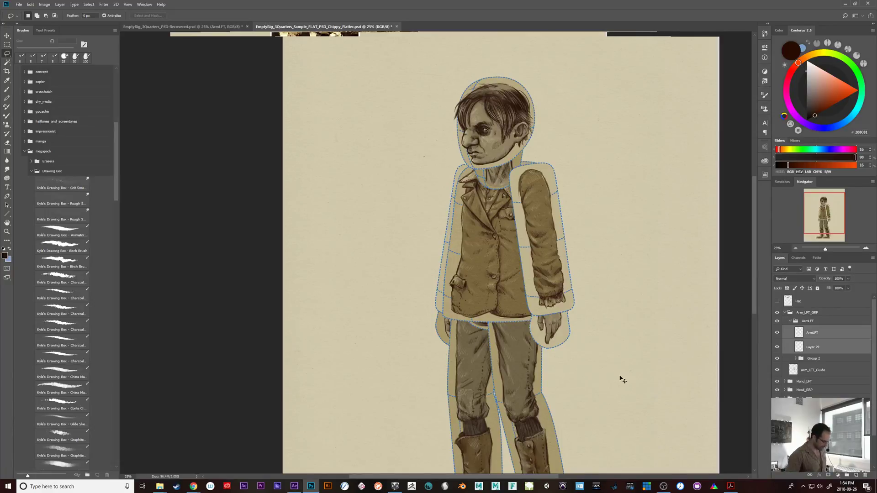
pyautogui.hotkey('ctrl', '+')
pyautogui.hotkey('ctrl', '-')
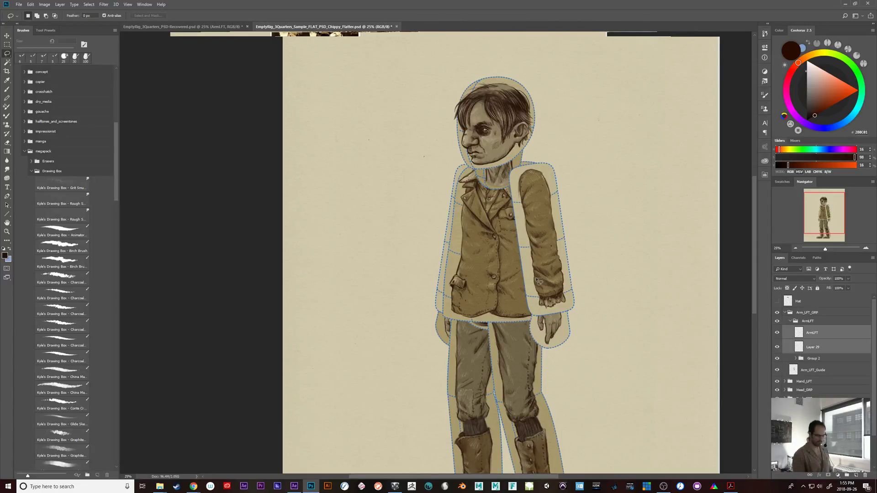
# - Merge the ArmLFT layer, Layer 29 and Group 2 into one layer inside the ArmLFT group, and collapse the group
pyautogui.click(808, 322)
pyautogui.click(819, 349)
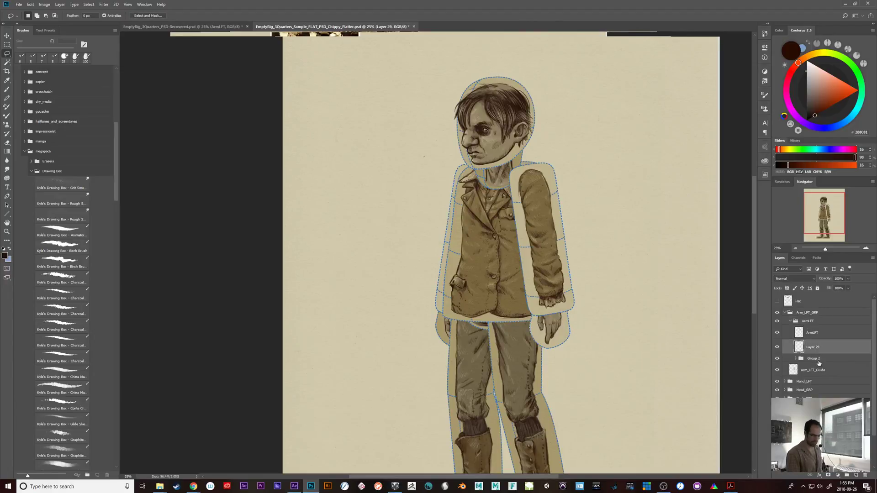
pyautogui.keyDown('shift'); pyautogui.click(818, 360); pyautogui.keyUp('shift')
pyautogui.press('Delete')
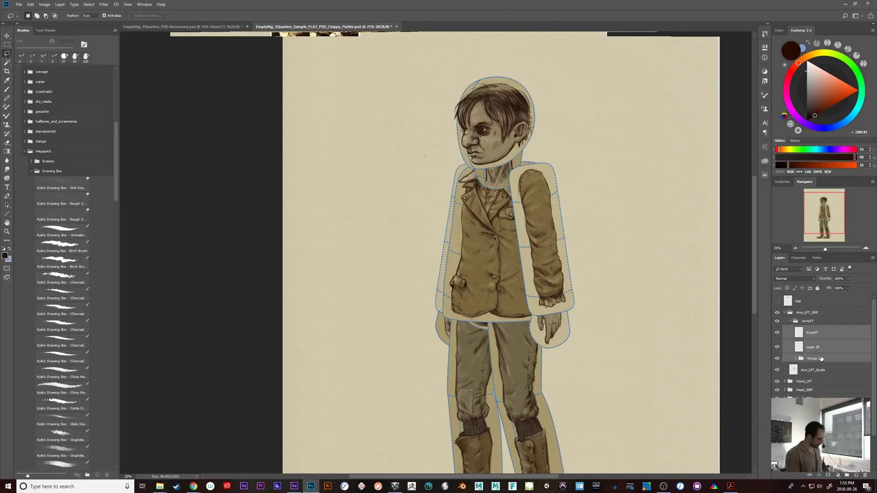
pyautogui.click(791, 321)
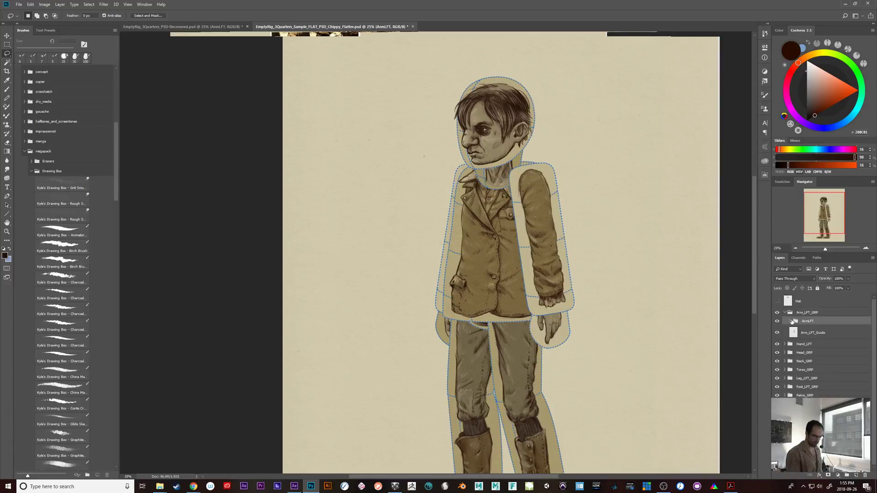
# - Merge Layer 48 through the Paper_TXTRE copy 7 layer inside the Hand_LFT subgroup into one layer, and collapse the subgroup
pyautogui.click(787, 346)
pyautogui.click(784, 344)
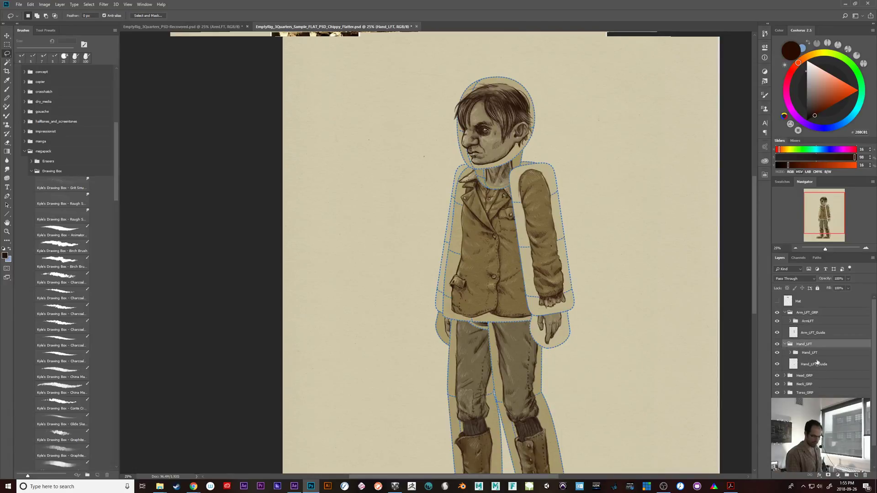
pyautogui.click(820, 354)
pyautogui.click(790, 352)
pyautogui.click(821, 366)
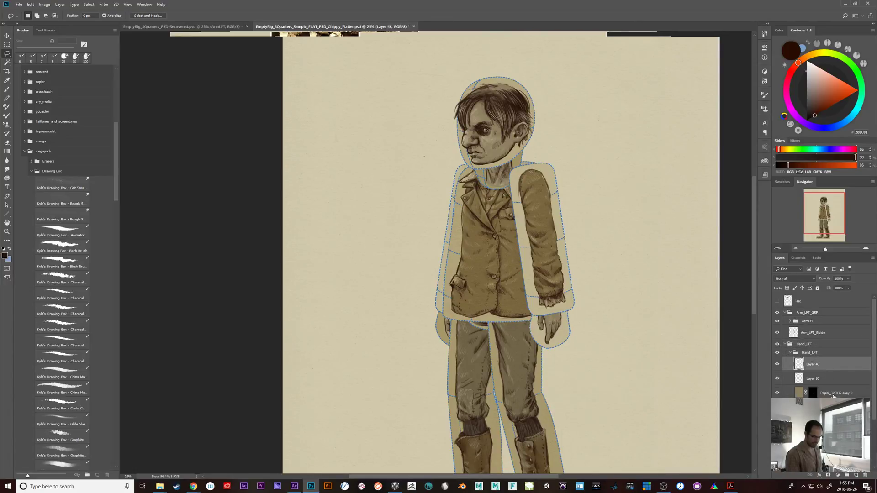
pyautogui.keyDown('shift'); pyautogui.click(833, 393); pyautogui.keyUp('shift')
pyautogui.click(817, 352)
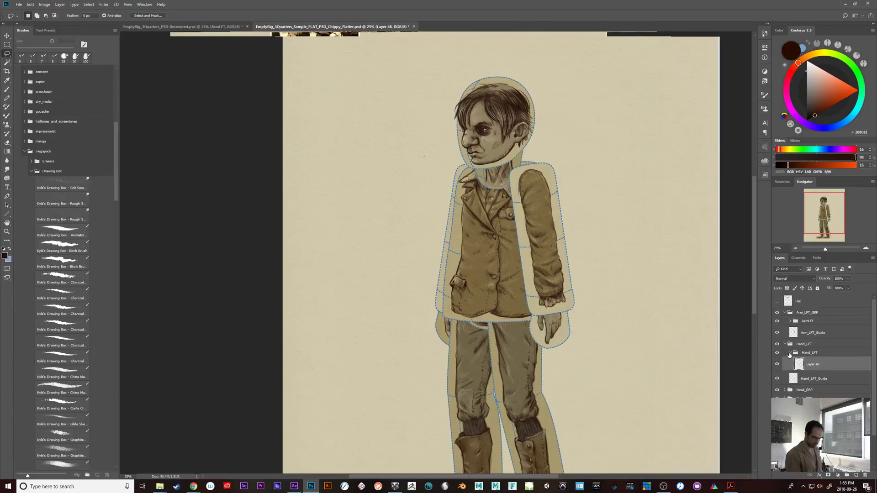
pyautogui.click(792, 354)
# - Merge Layer 22 through the Paper_TXTRE copy layer inside the Head subgroup into one layer, and collapse the subgroup
pyautogui.click(811, 376)
pyautogui.click(785, 375)
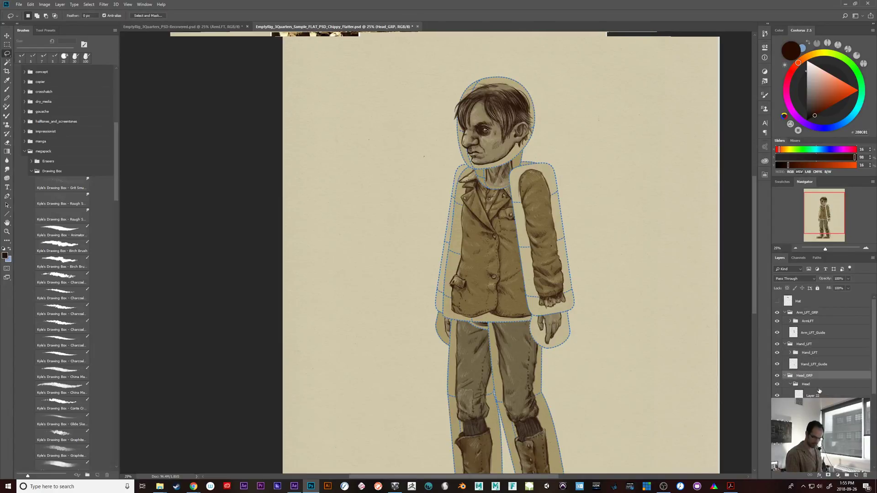
pyautogui.click(817, 384)
pyautogui.click(791, 385)
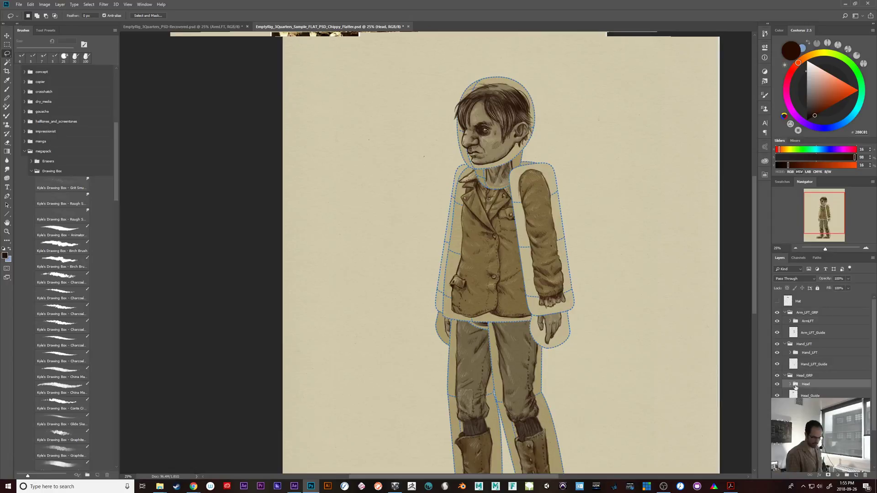
pyautogui.click(822, 396)
pyautogui.scroll(-4, 868, 357)
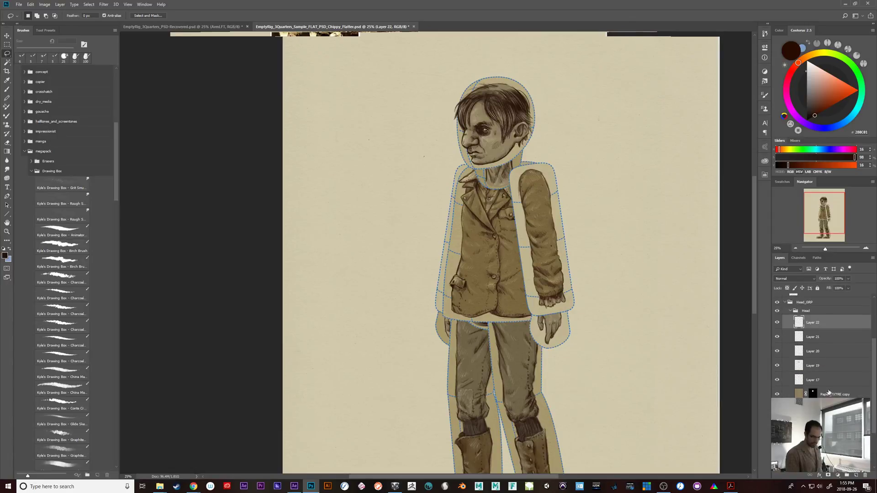
pyautogui.click(791, 323)
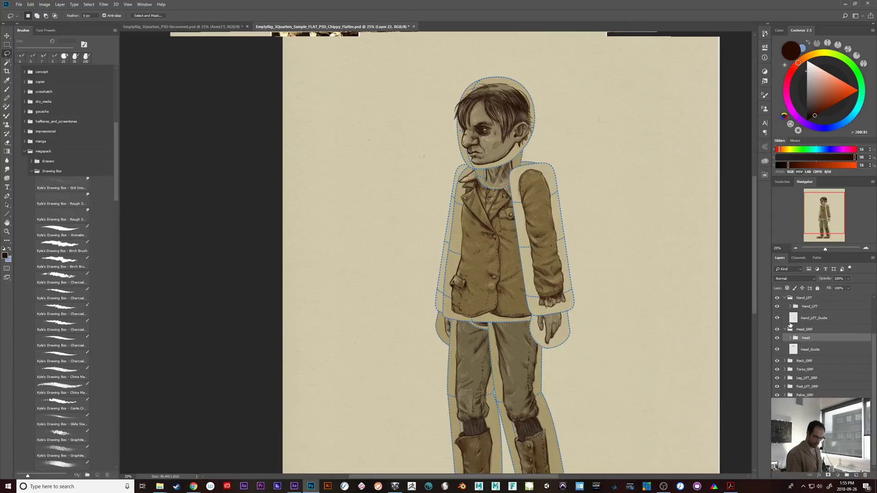
# - Merge the layers inside the Neck subgroup of Neck_GRP into a single layer and rename it Neck
pyautogui.click(786, 361)
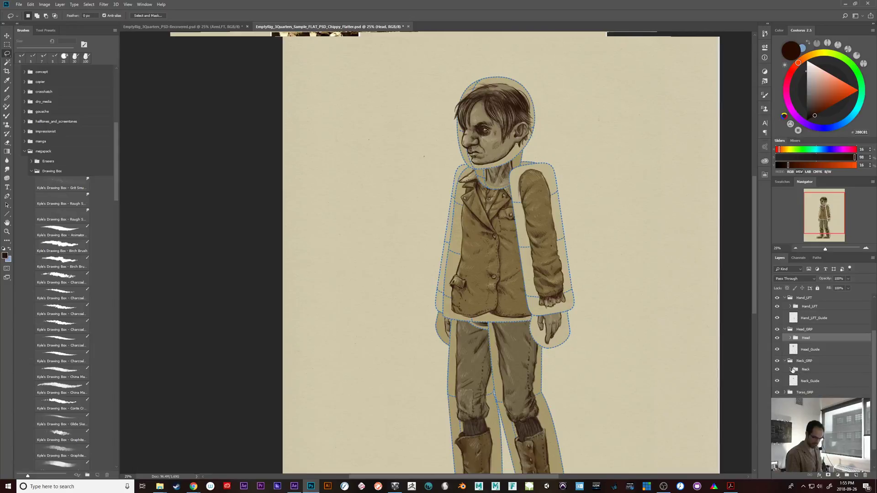
pyautogui.click(792, 371)
pyautogui.click(790, 369)
pyautogui.click(824, 384)
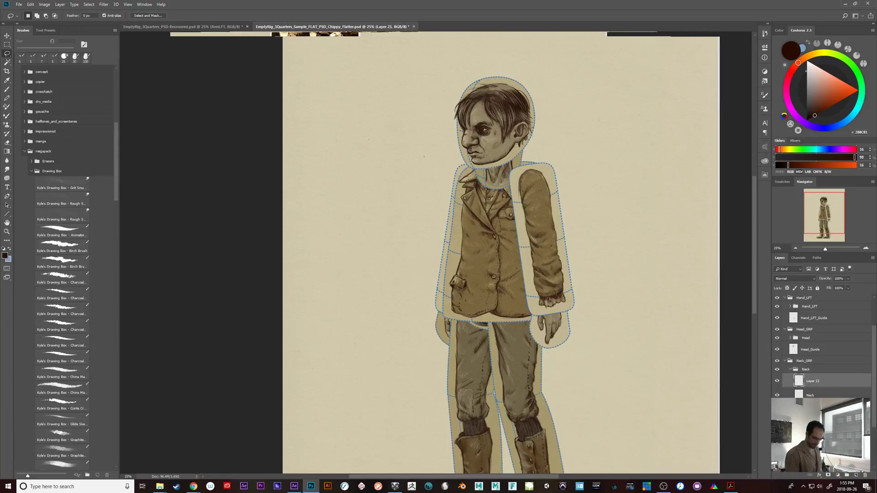
pyautogui.keyDown('shift'); pyautogui.click(822, 405); pyautogui.keyUp('shift')
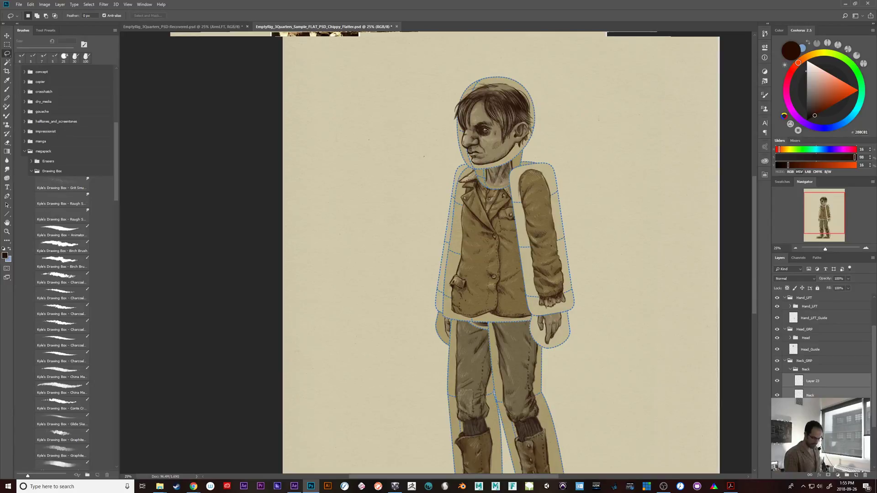
pyautogui.hotkey('ctrl', 'e')
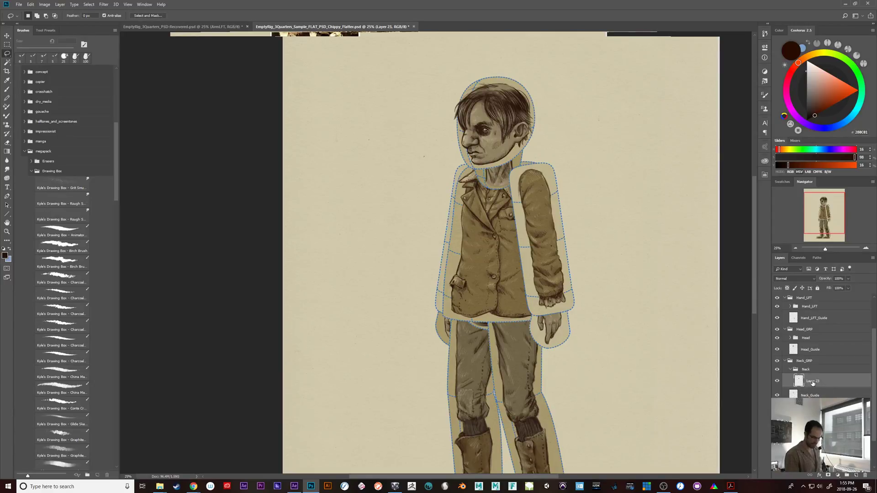
pyautogui.doubleClick(813, 382)
pyautogui.write('Neck')
pyautogui.press('Return')
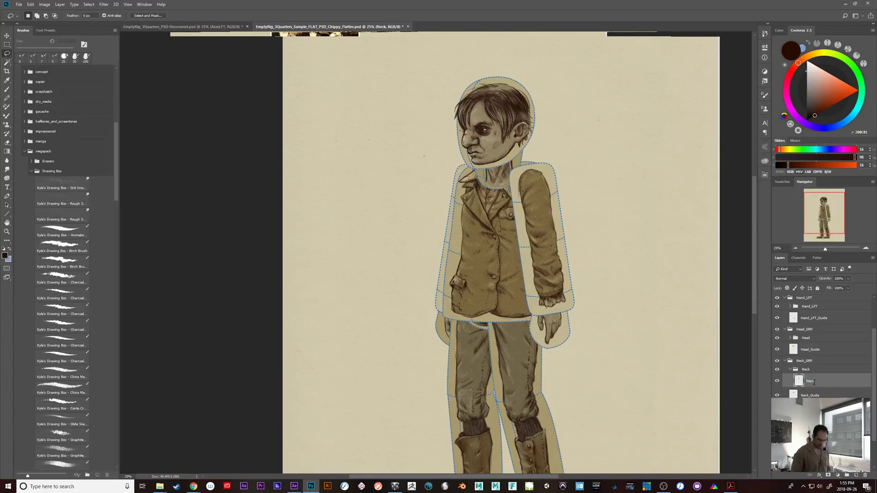
# - Rename the merged layer inside the Head subgroup as Head and collapse the subgroup
pyautogui.click(794, 339)
pyautogui.click(790, 339)
pyautogui.doubleClick(814, 349)
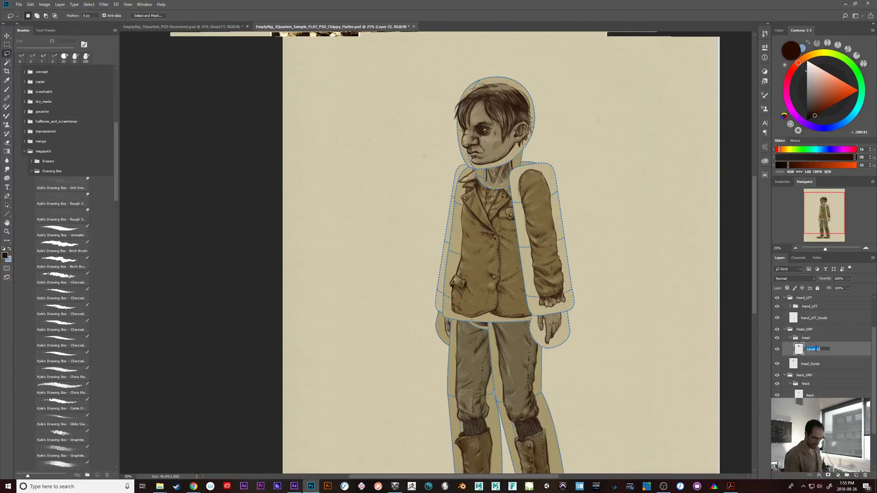
pyautogui.write('Head')
pyautogui.press('Return')
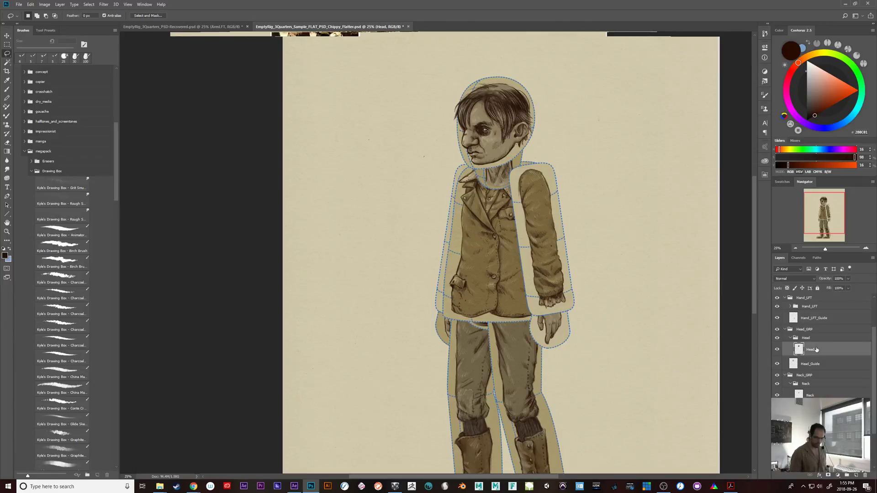
pyautogui.click(790, 338)
# - Rename the merged layer inside the Hand_LFT subgroup as Hand_LFT, and switch to After Effects
pyautogui.click(793, 307)
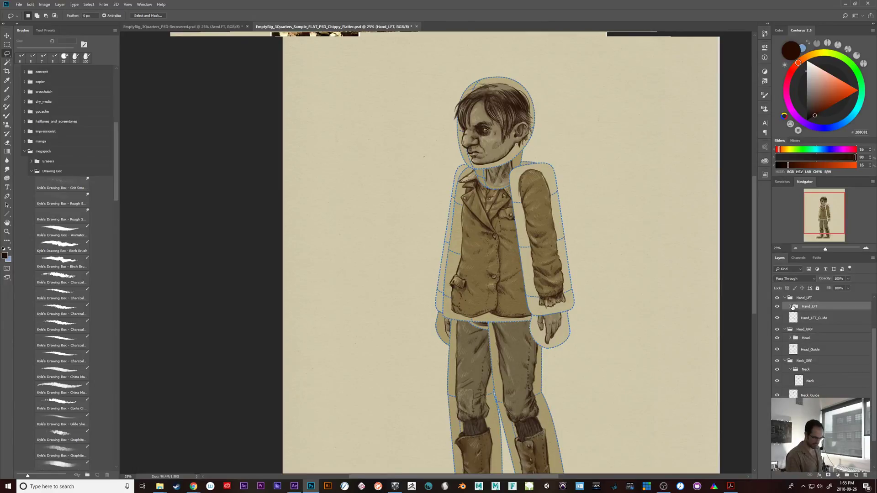
pyautogui.click(791, 307)
pyautogui.doubleClick(815, 318)
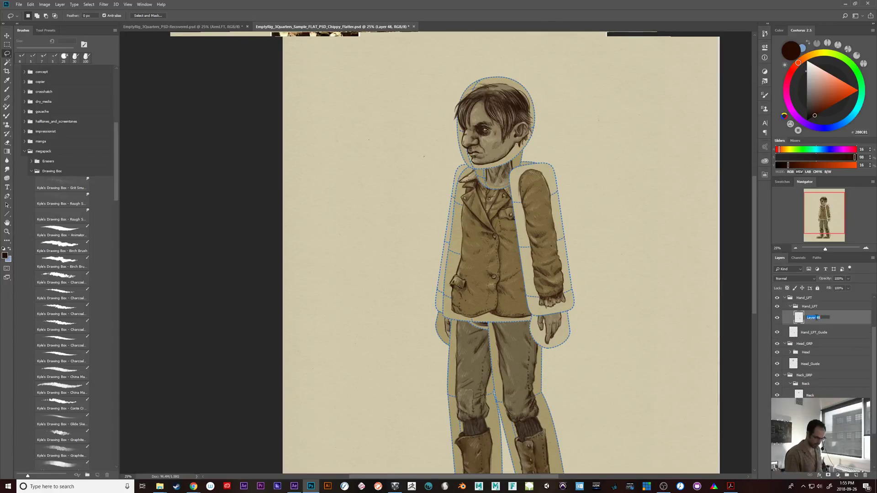
pyautogui.write('Han')
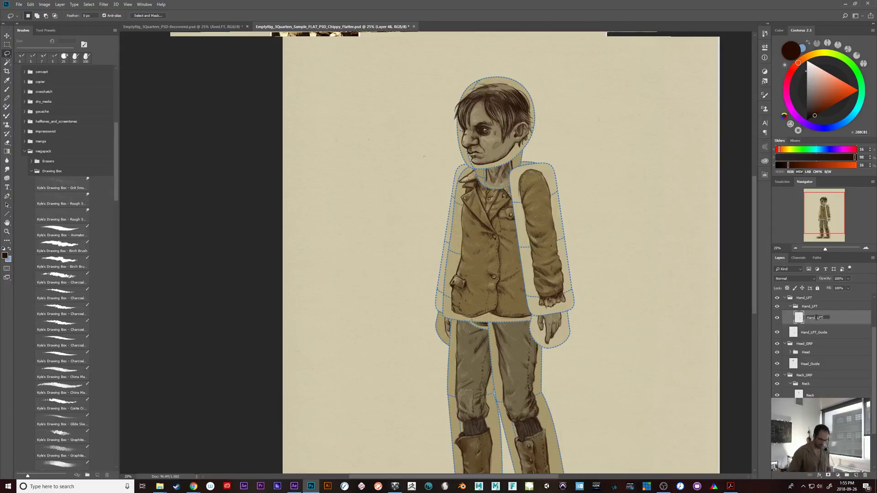
pyautogui.write('d_LFT')
pyautogui.press('Return')
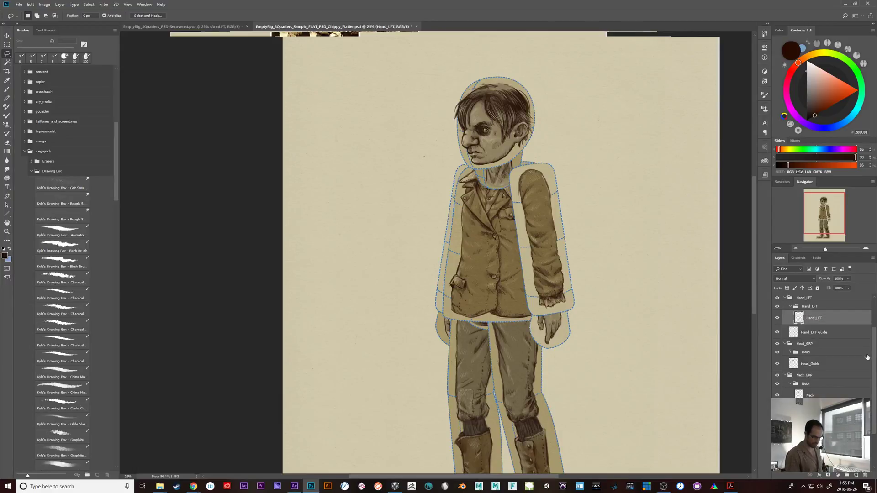
pyautogui.scroll(-2, 861, 385)
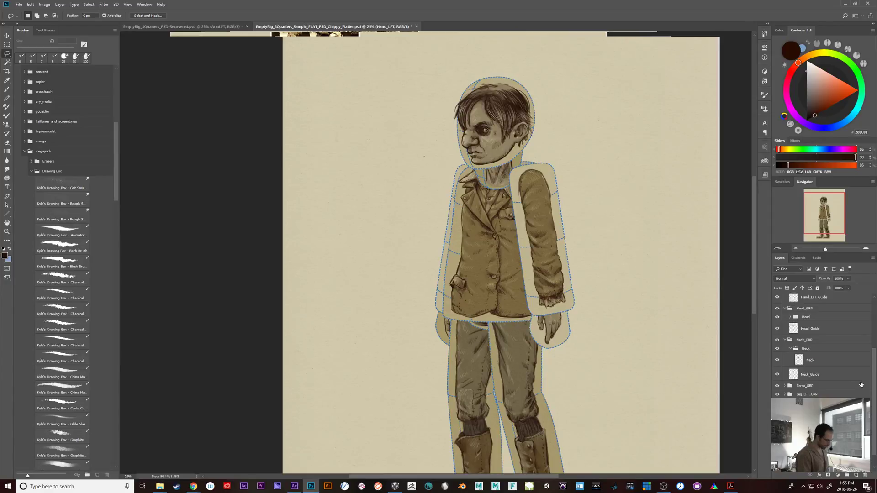
pyautogui.click(294, 486)
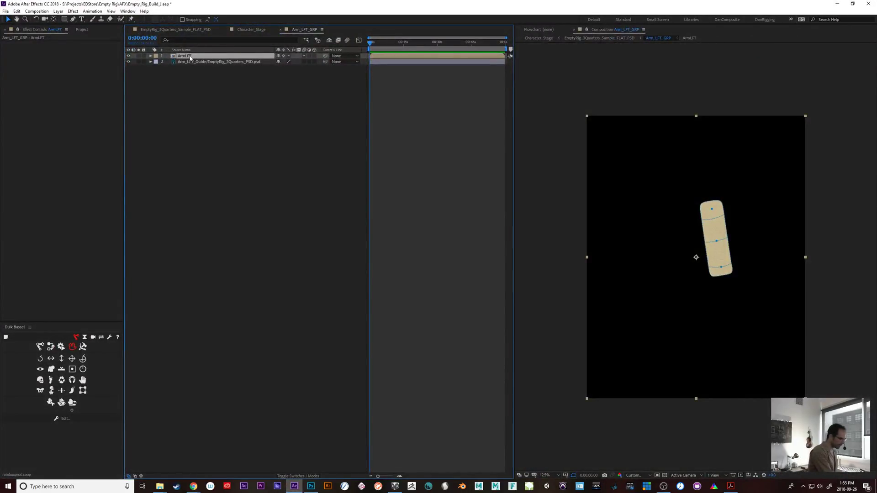
# - Inspect the contents of the ArmLFT precomp in After Effects, and return to Photoshop to check the ArmLFT subgroup
pyautogui.doubleClick(184, 55)
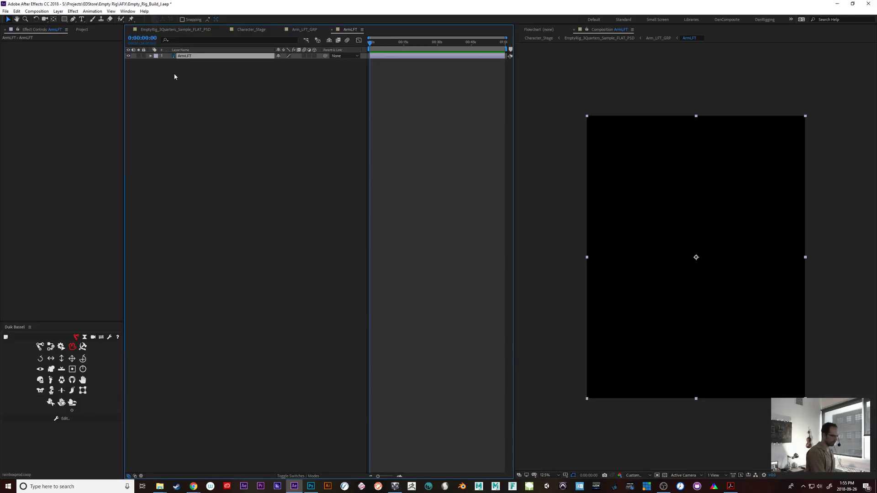
pyautogui.click(833, 5)
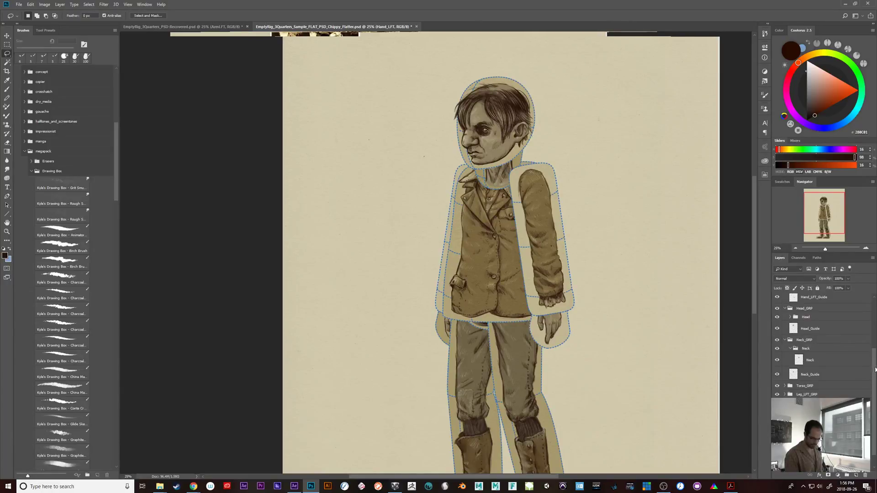
pyautogui.moveTo(875, 372); pyautogui.dragTo(876, 385)
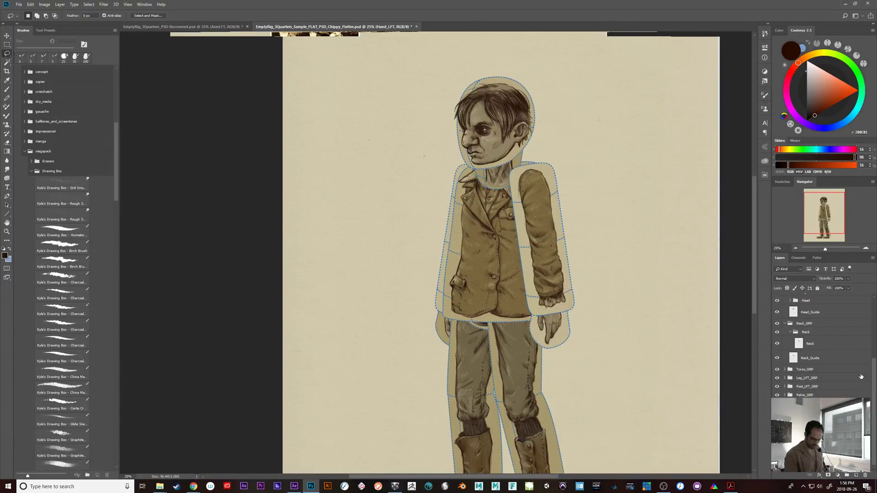
pyautogui.scroll(5, 862, 366)
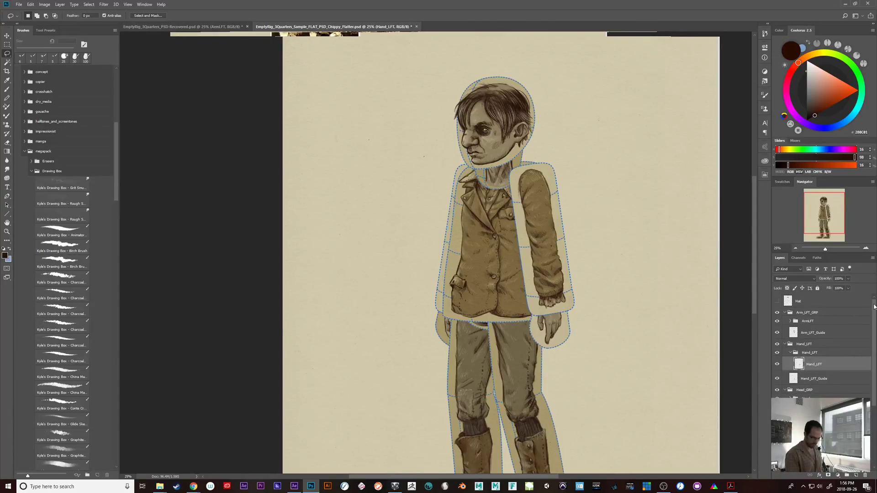
pyautogui.click(791, 321)
# - Merge the layers inside the Torso subgroup of Torso_GRP into a single layer and rename it Torso
pyautogui.scroll(-5, 868, 365)
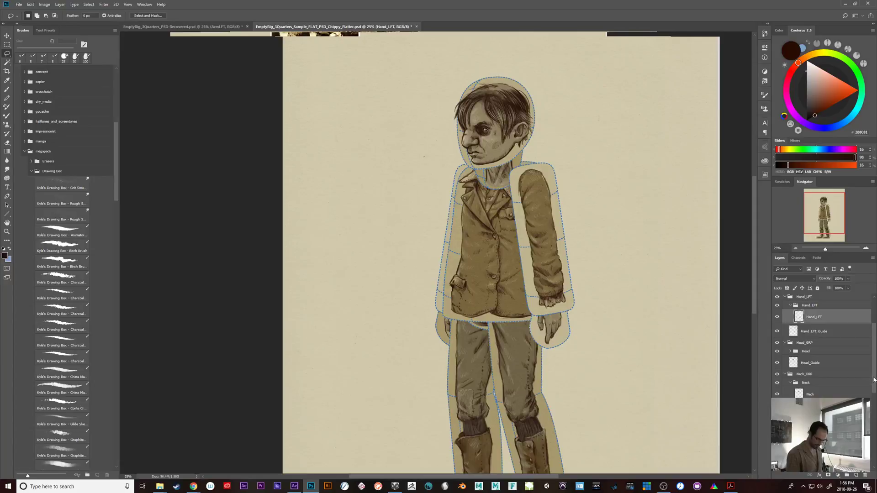
pyautogui.scroll(-5, 817, 324)
pyautogui.click(820, 325)
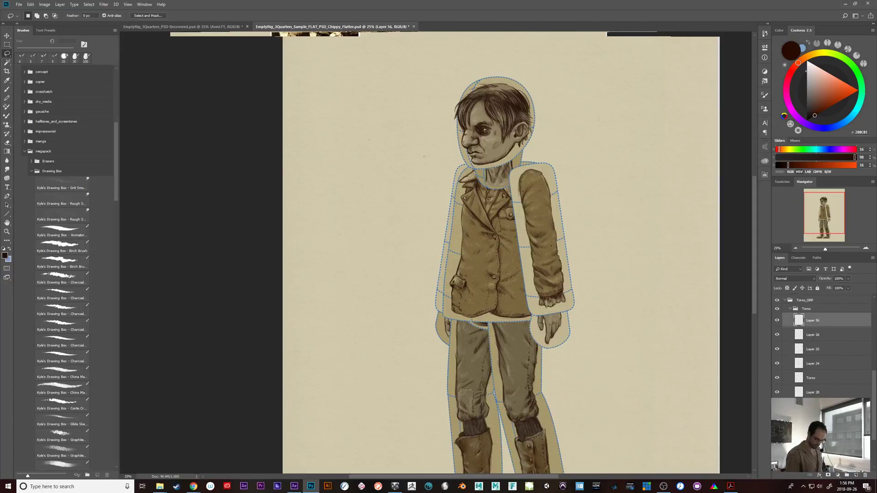
pyautogui.keyDown('shift'); pyautogui.click(818, 393); pyautogui.keyUp('shift')
pyautogui.hotkey('ctrl', 'e')
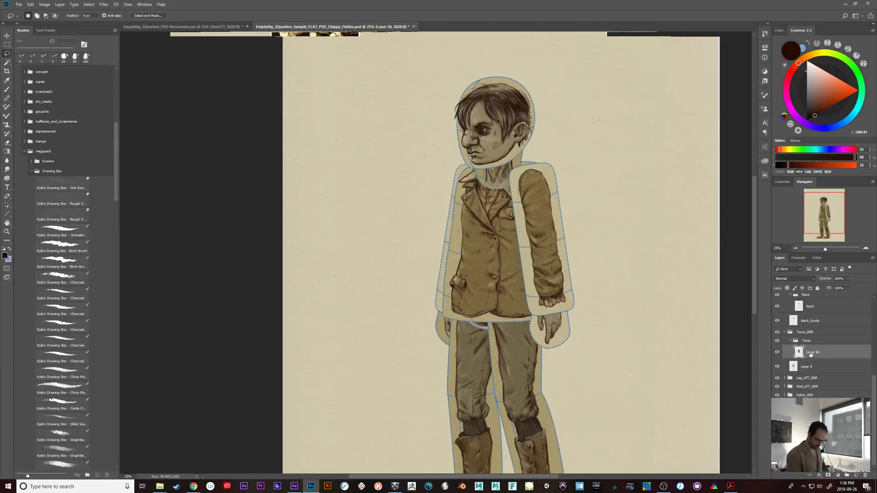
pyautogui.doubleClick(812, 351)
pyautogui.write('Torso')
pyautogui.press('Return')
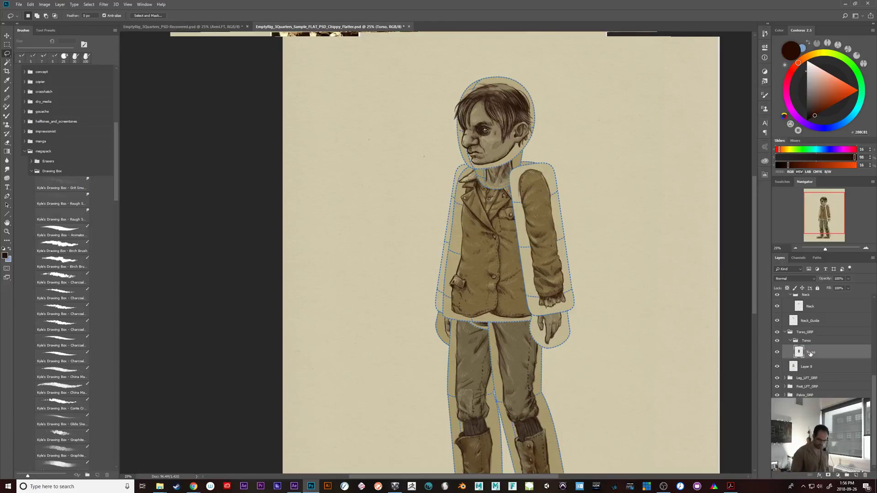
# - Merge the layers inside the Leg_LFT subgroup of Leg_LFT_GRP into a single layer and rename it Leg_LFT
pyautogui.click(784, 379)
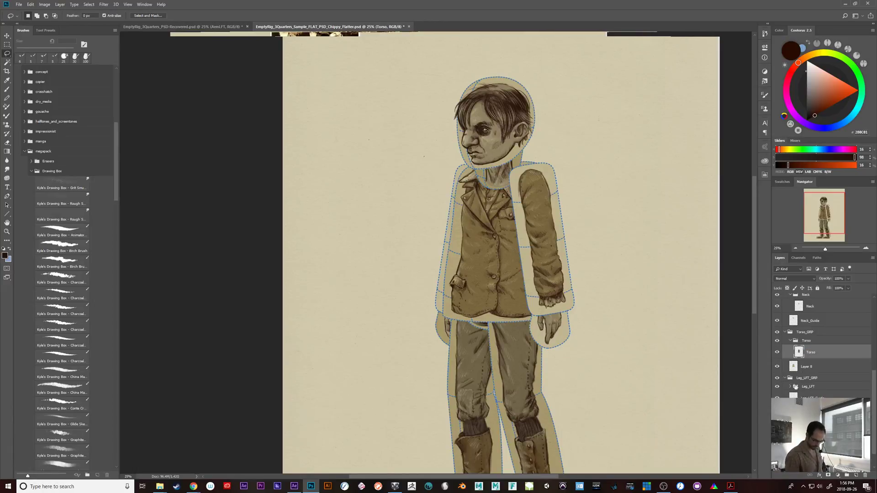
pyautogui.click(812, 397)
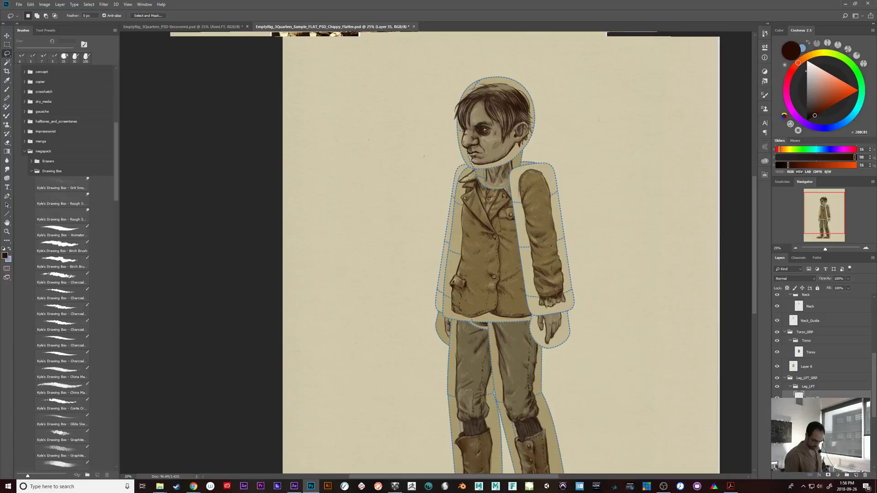
pyautogui.click(796, 410)
pyautogui.keyDown('shift'); pyautogui.click(813, 416); pyautogui.keyUp('shift')
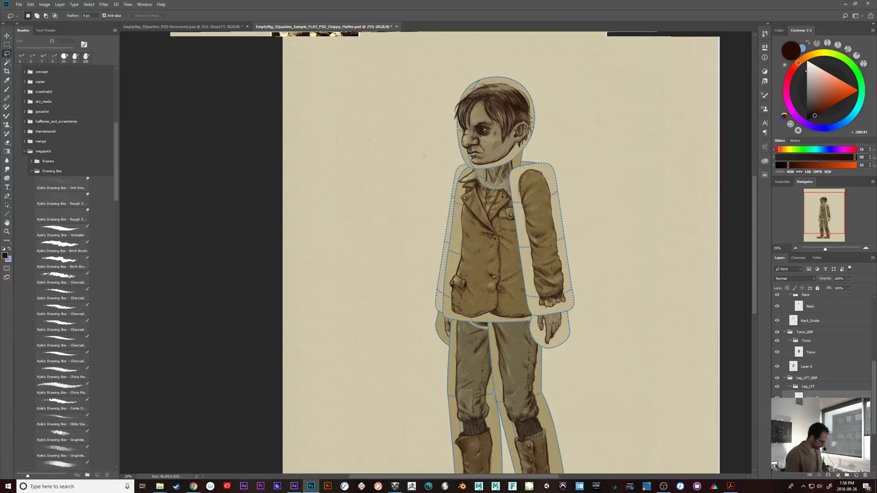
pyautogui.hotkey('ctrl', 'e')
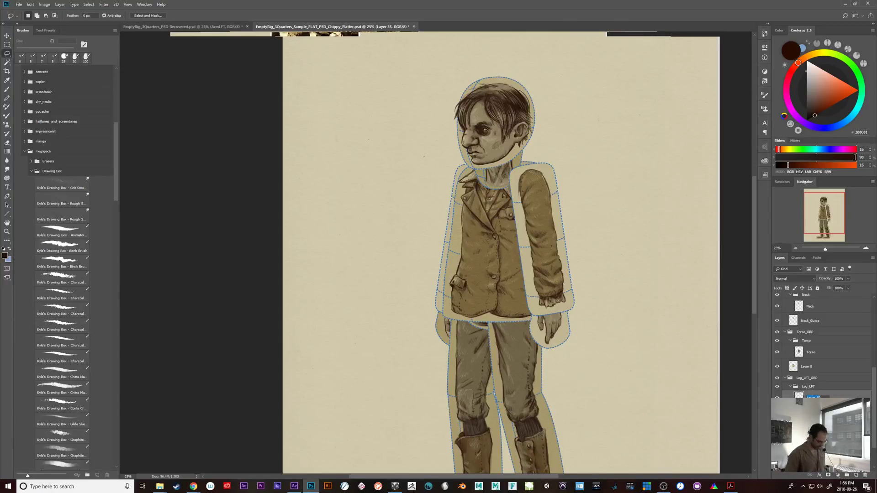
pyautogui.press('Return')
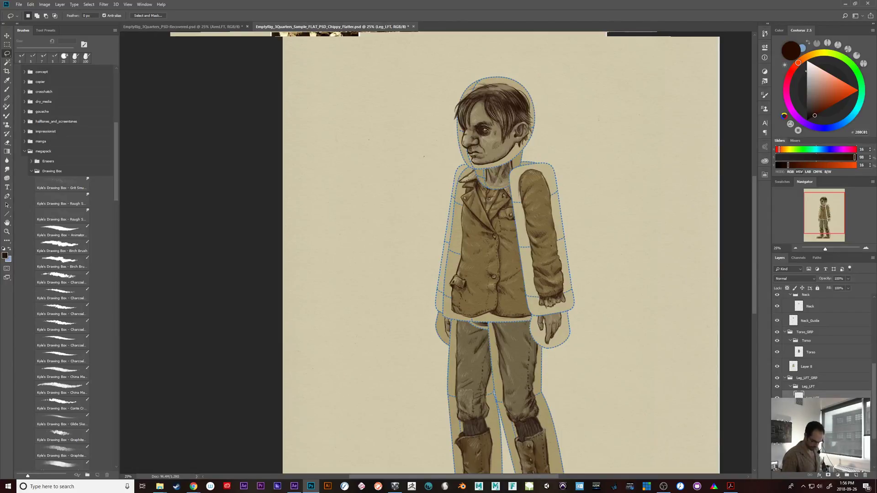
# - Merge the artwork layers and nested group inside the Foot_LFT subgroup into a single Foot_LFT layer
pyautogui.scroll(-3, 818, 375)
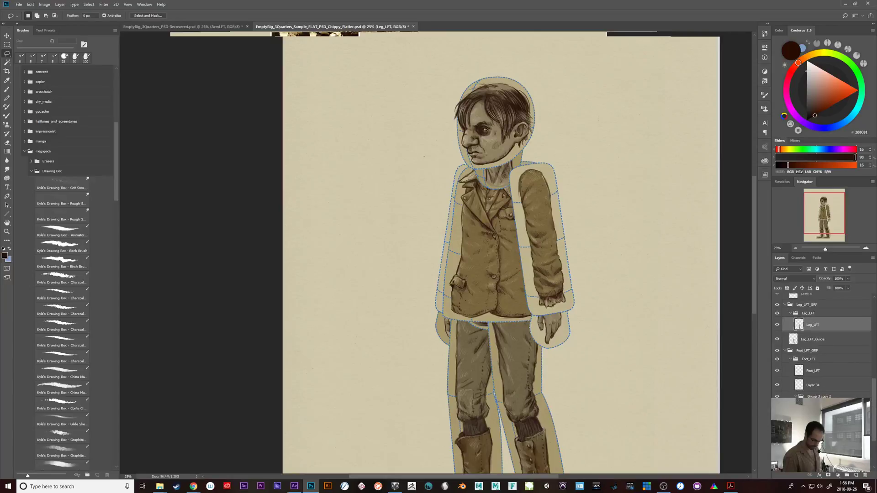
pyautogui.click(818, 376)
pyautogui.keyDown('shift'); pyautogui.click(825, 385); pyautogui.keyUp('shift')
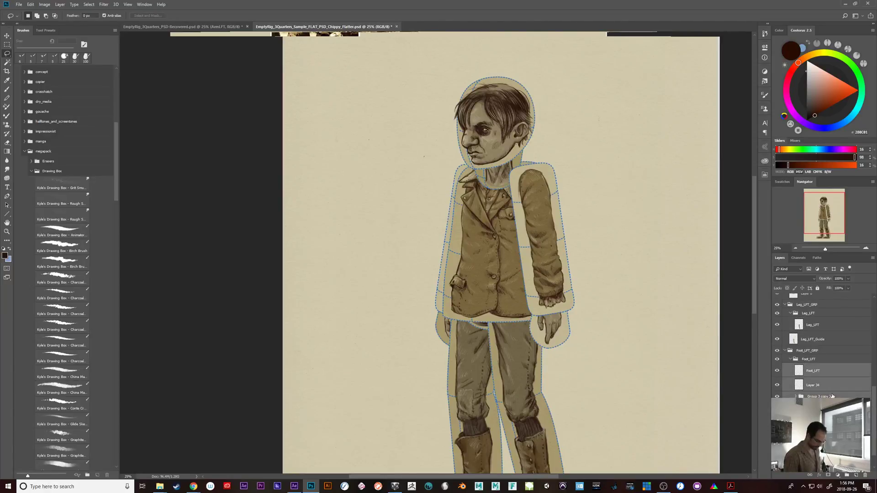
pyautogui.hotkey('ctrl', 'e')
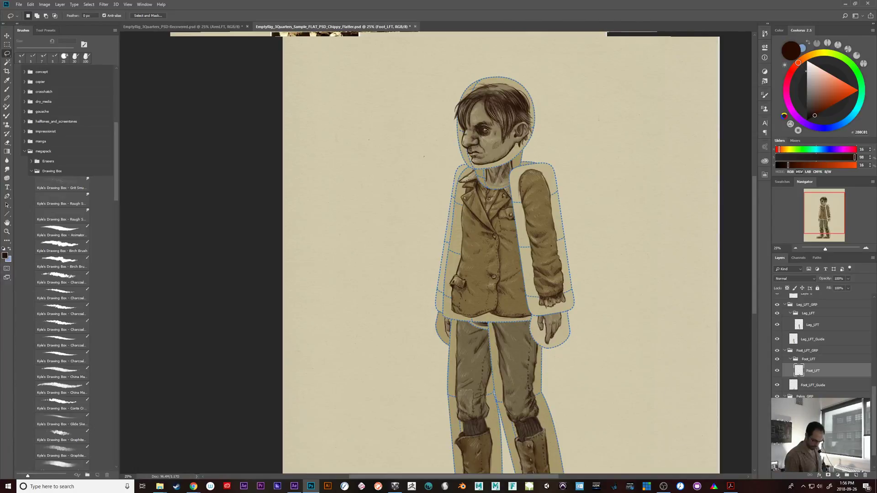
# - Merge the layers inside the Pelvis subgroup of Pelvis_GRP into a single layer and rename it Pelvis
pyautogui.click(810, 406)
pyautogui.click(790, 406)
pyautogui.click(814, 417)
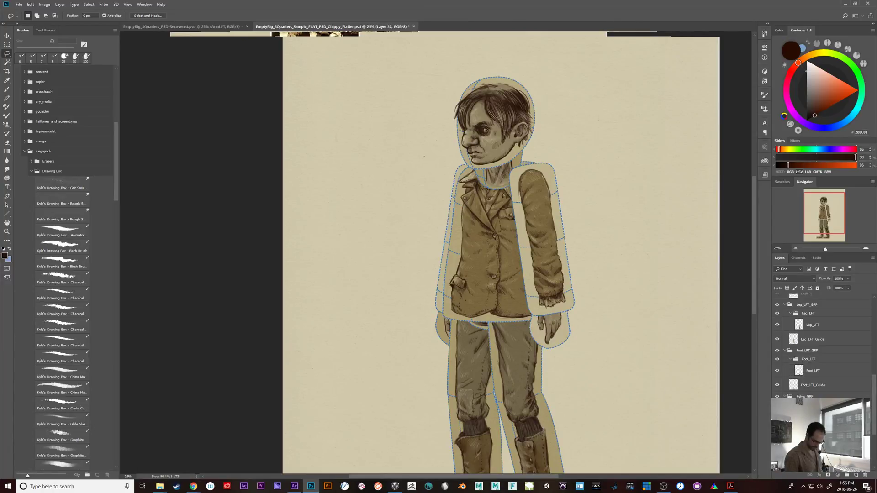
pyautogui.keyDown('shift'); pyautogui.click(814, 432); pyautogui.keyUp('shift')
pyautogui.hotkey('ctrl', 'e')
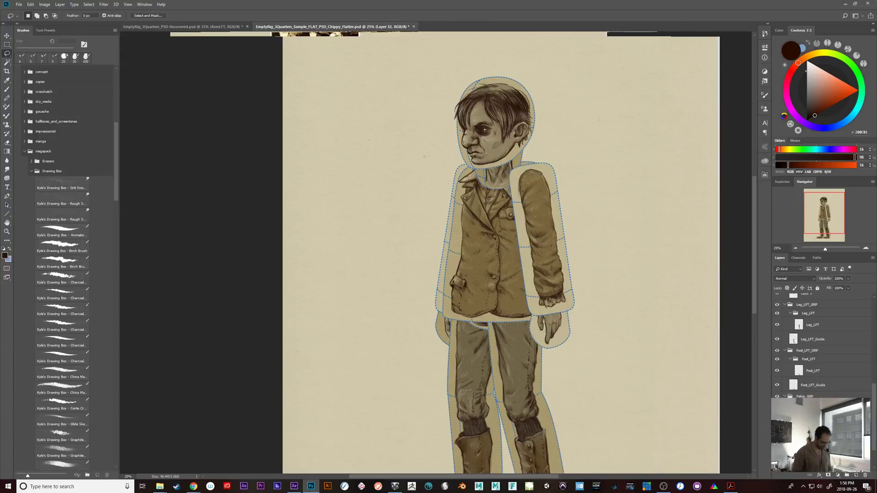
pyautogui.press('Return')
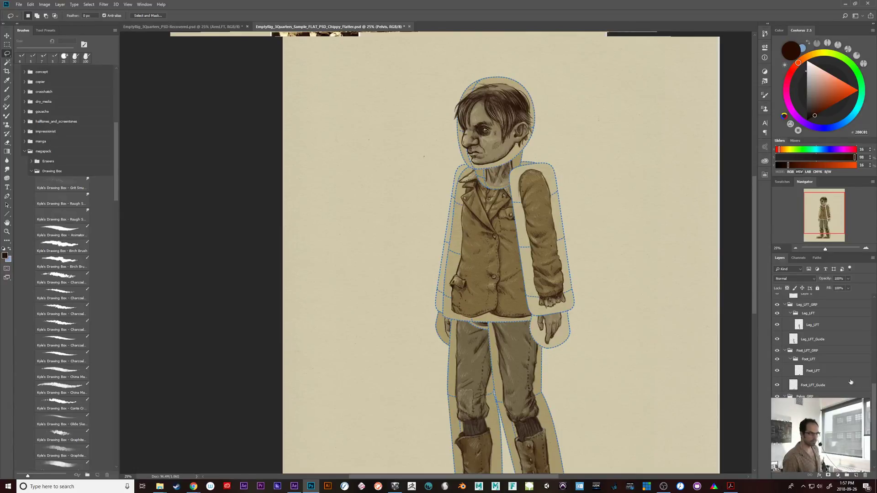
# - Merge the layers inside the Leg_RT subgroup of Leg_RT_GRP into a single Leg_RT layer
pyautogui.moveTo(875, 409); pyautogui.dragTo(875, 428)
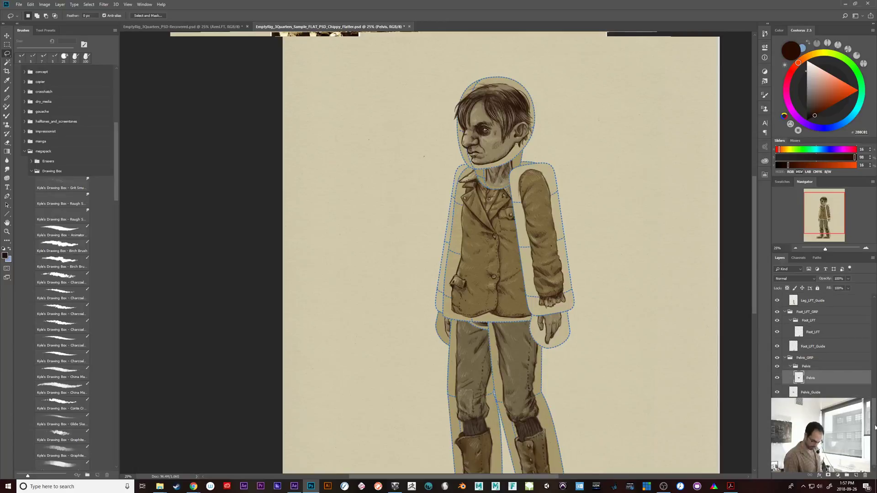
pyautogui.click(809, 412)
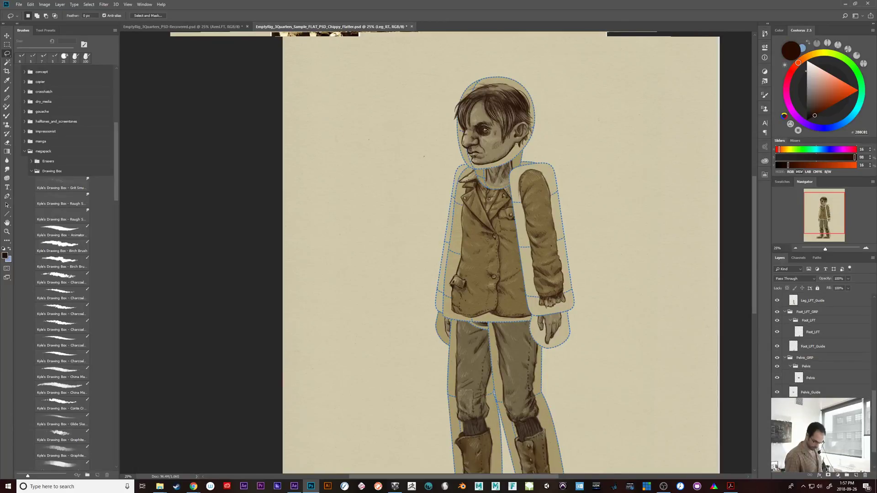
pyautogui.click(812, 424)
pyautogui.keyDown('shift'); pyautogui.click(812, 437); pyautogui.keyUp('shift')
pyautogui.hotkey('ctrl', 'e')
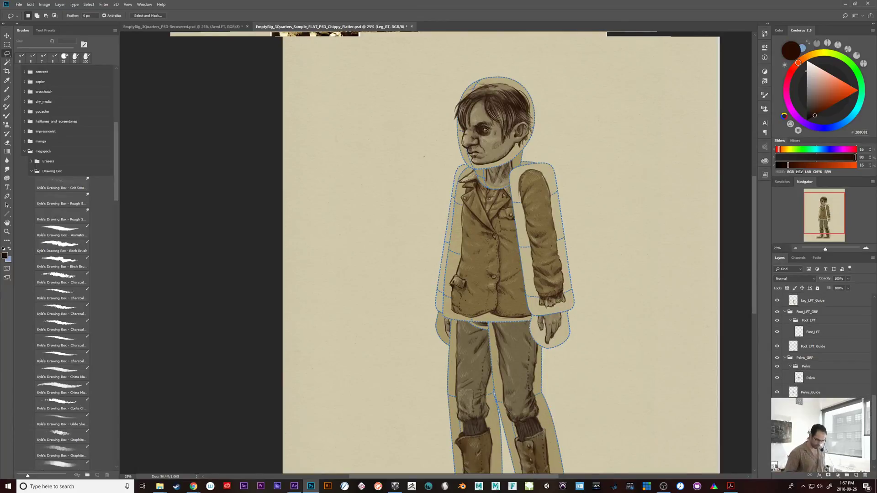
# - Expand Foot_RT_GRP, merge the layers and nested group inside its Foot_RT subgroup into one layer, and rename it Foot_RT
pyautogui.scroll(-1, 874, 403)
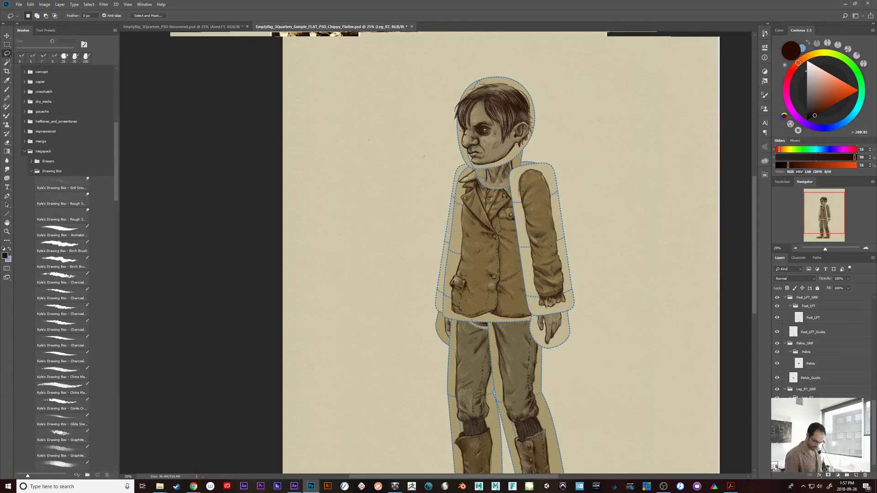
pyautogui.click(784, 435)
pyautogui.click(808, 444)
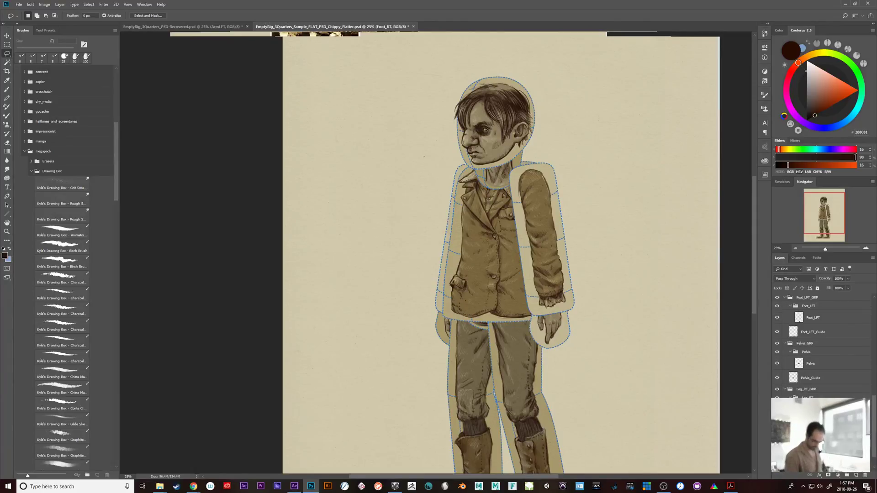
pyautogui.click(790, 444)
pyautogui.moveTo(875, 416); pyautogui.dragTo(876, 452)
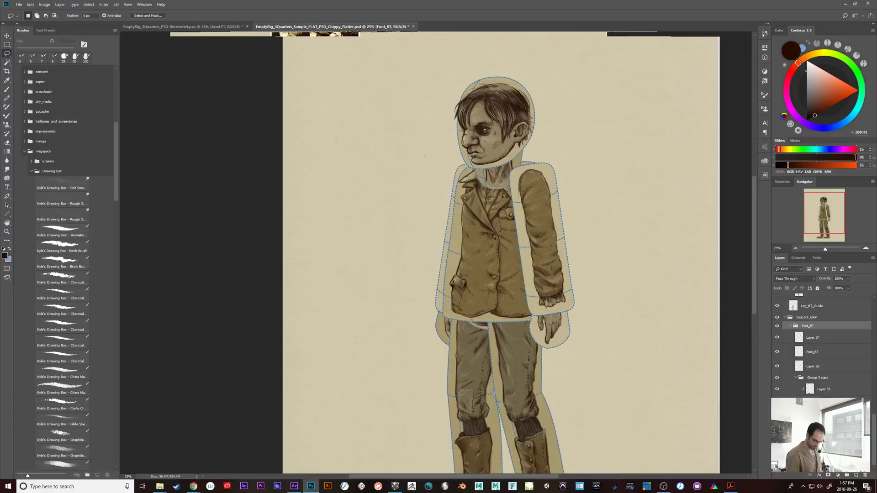
pyautogui.click(818, 337)
pyautogui.click(796, 378)
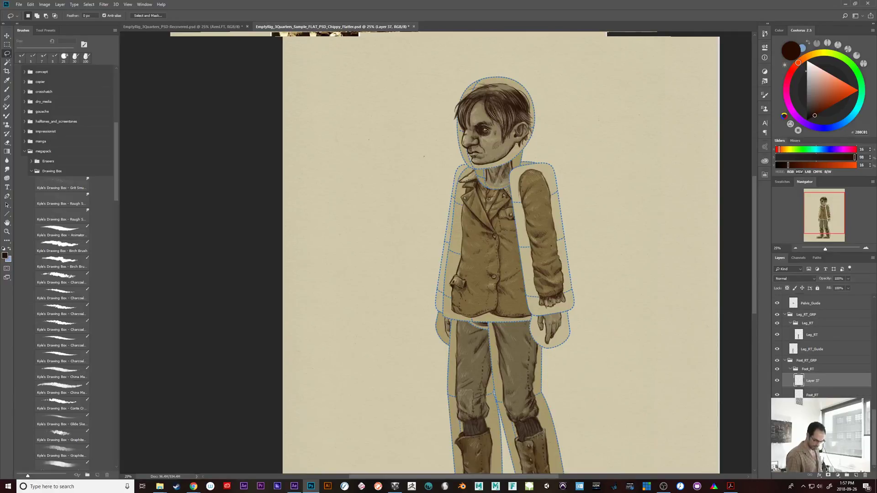
pyautogui.keyDown('shift'); pyautogui.click(813, 394); pyautogui.keyUp('shift')
pyautogui.hotkey('ctrl', 'e')
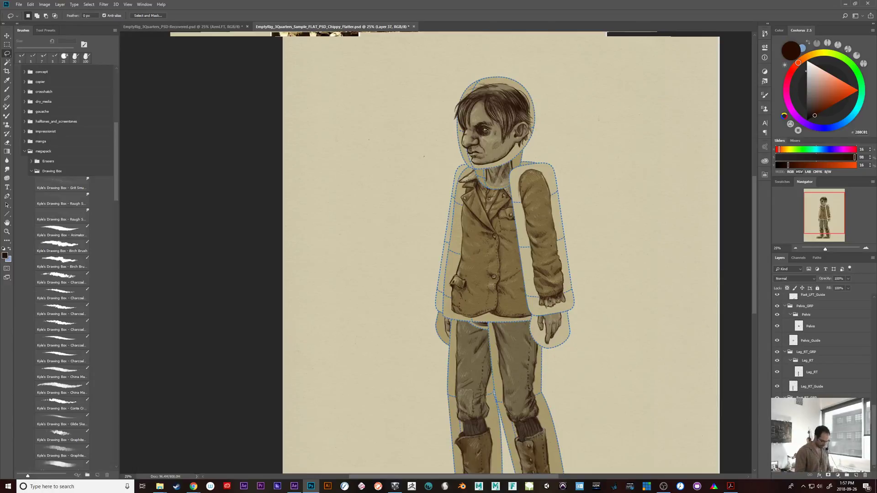
pyautogui.press('Return')
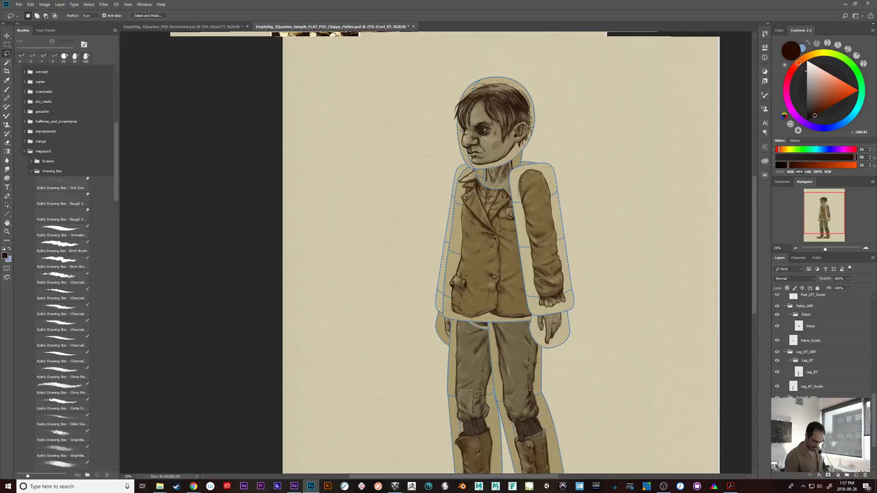
# - Merge the layers inside the Arm_RT subgroup of Arm_RT_GRP into a single Arm_RT layer
pyautogui.scroll(-3, 875, 424)
pyautogui.click(818, 393)
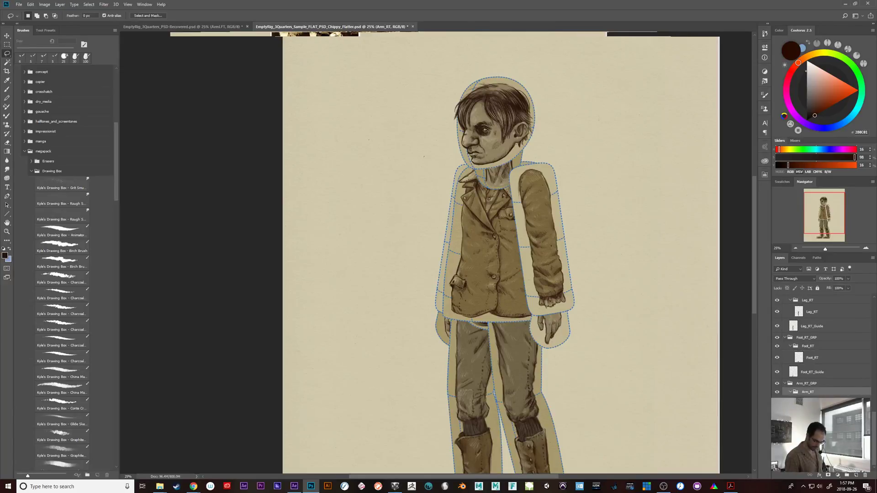
pyautogui.hotkey('ctrl', 'e')
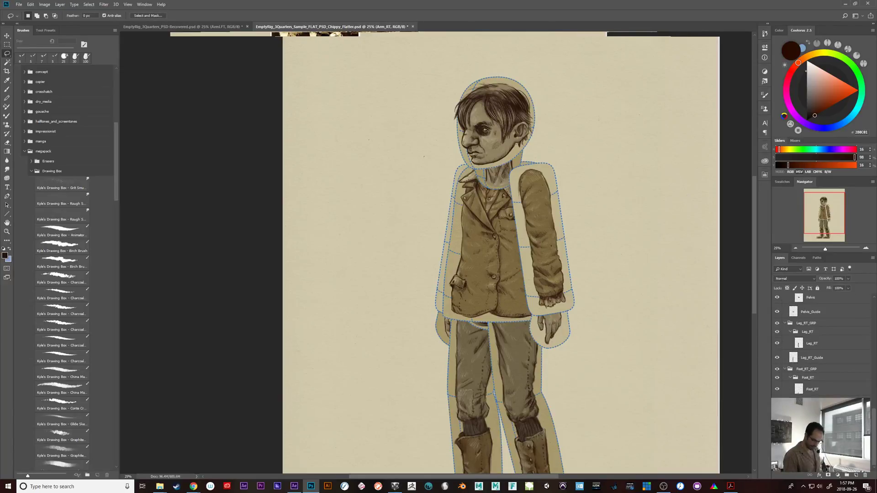
pyautogui.hotkey('ctrl', 'z')
pyautogui.hotkey('ctrl', 'z')
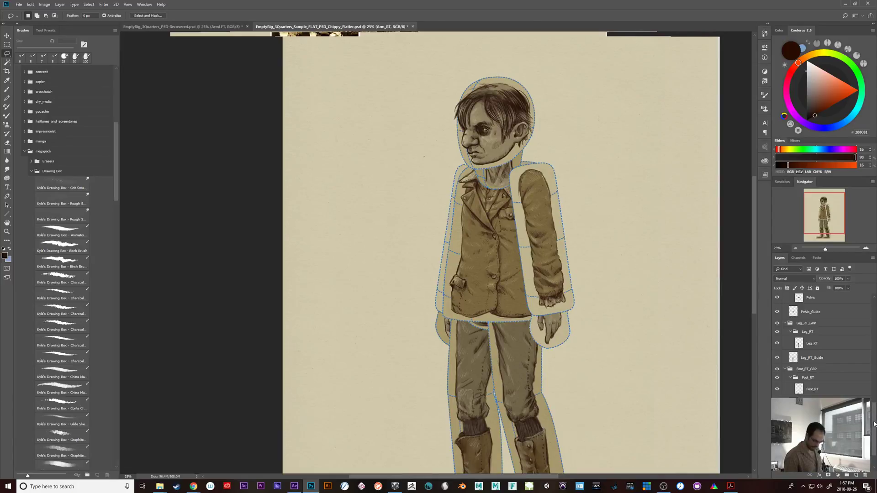
pyautogui.scroll(1, 821, 347)
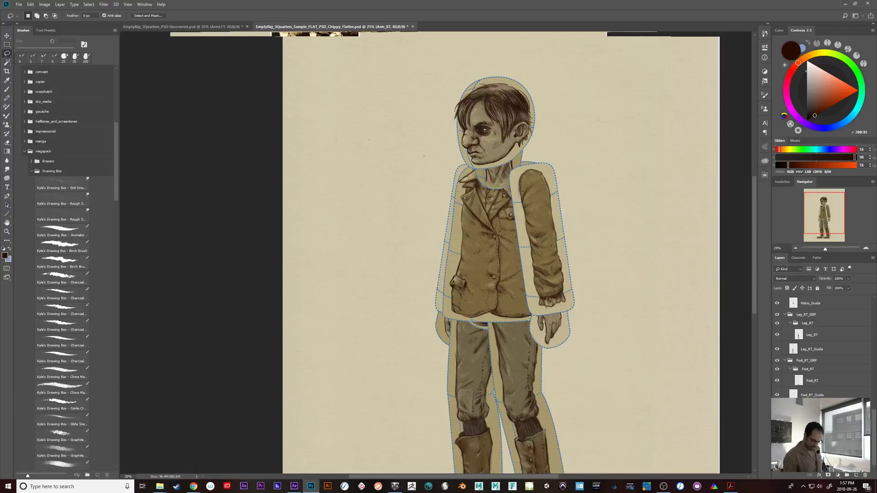
# - Merge the layers inside the Hand_RT subgroup of Hand_RT_GRP into a single Hand_RT layer
pyautogui.scroll(-1, 821, 348)
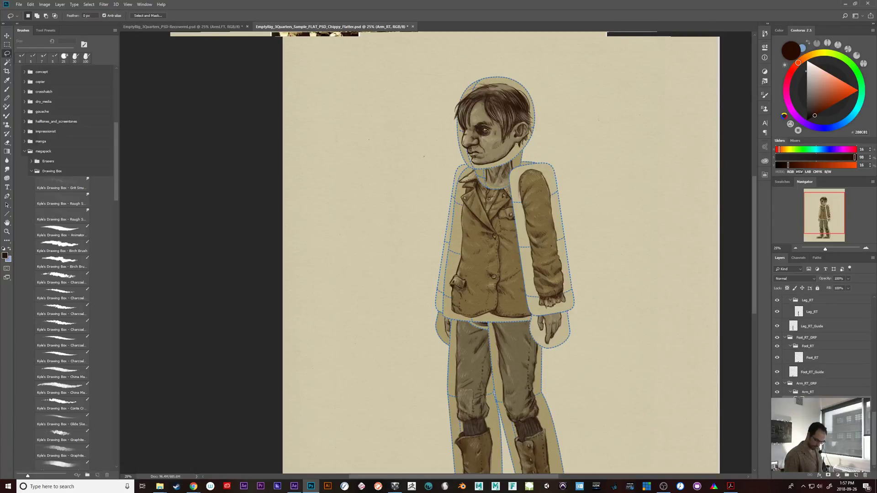
pyautogui.scroll(-2, 821, 347)
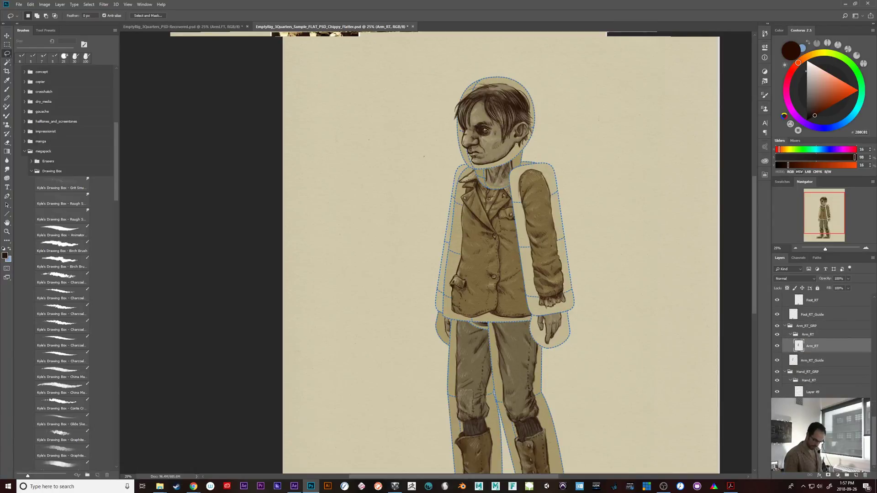
pyautogui.click(813, 393)
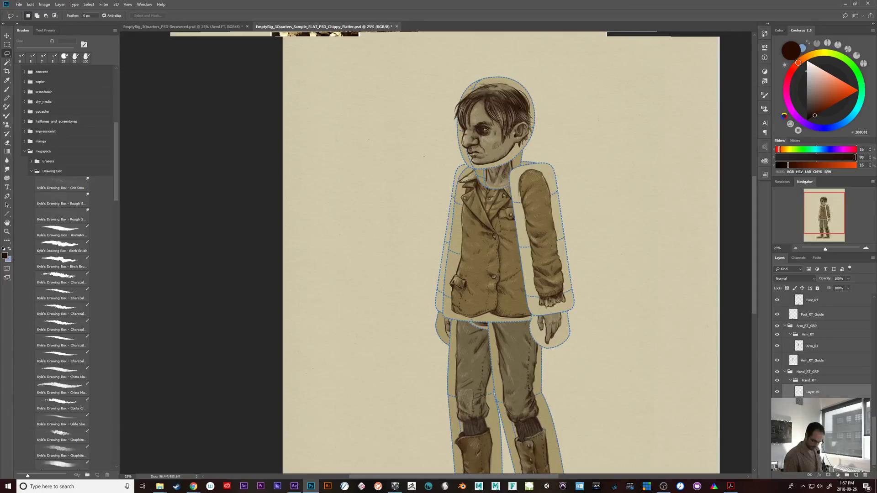
pyautogui.scroll(2, 821, 347)
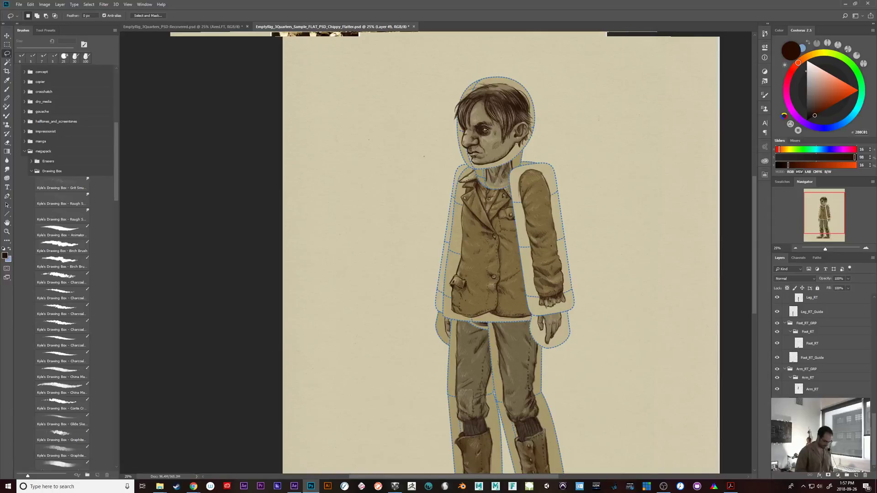
pyautogui.hotkey('ctrl', 'e')
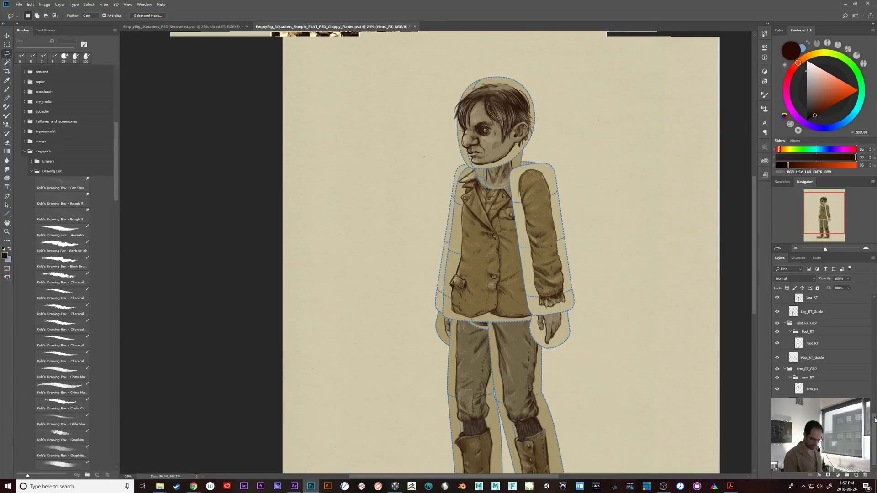
# - Collapse the body-part groups from Arm_LFT_GRP down through the right-side groups and select the Paper_TXTRE layer
pyautogui.scroll(5, 874, 435)
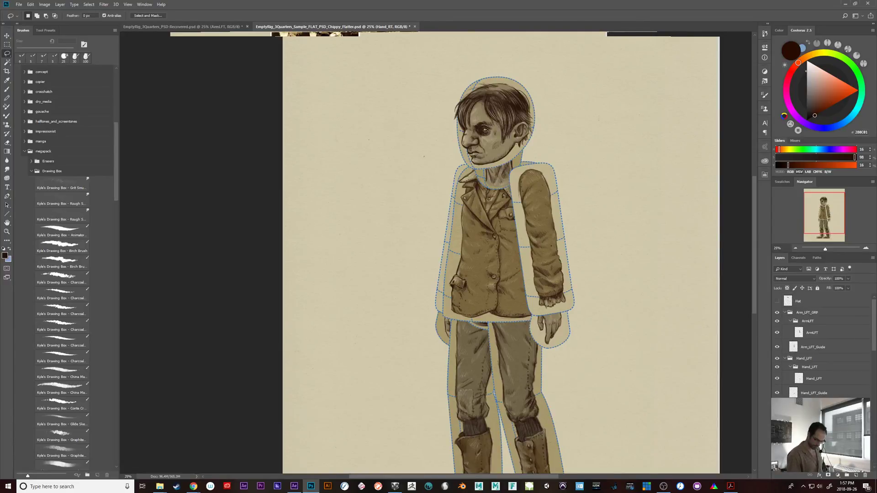
pyautogui.click(813, 322)
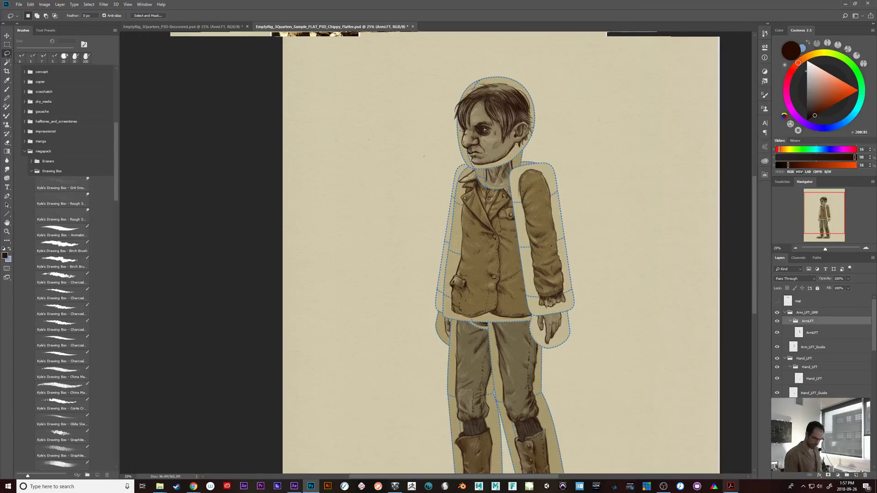
pyautogui.click(792, 321)
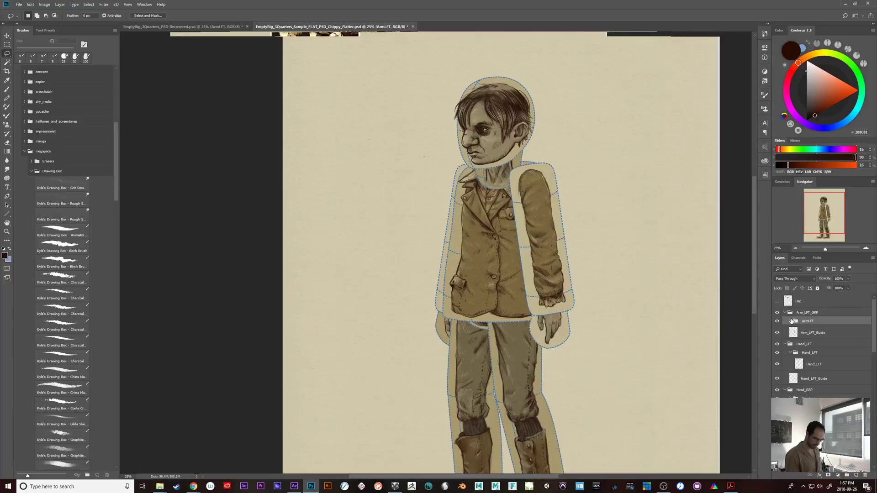
pyautogui.click(786, 344)
pyautogui.click(787, 313)
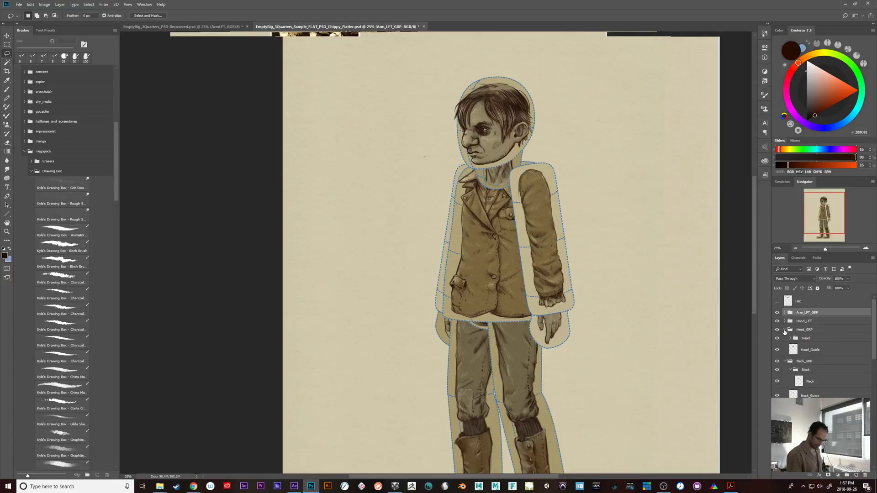
pyautogui.click(785, 330)
pyautogui.click(785, 338)
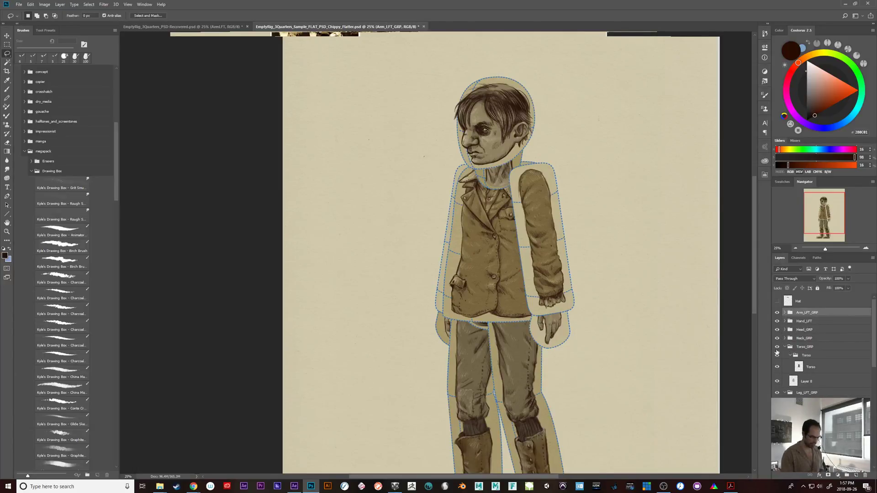
pyautogui.click(785, 347)
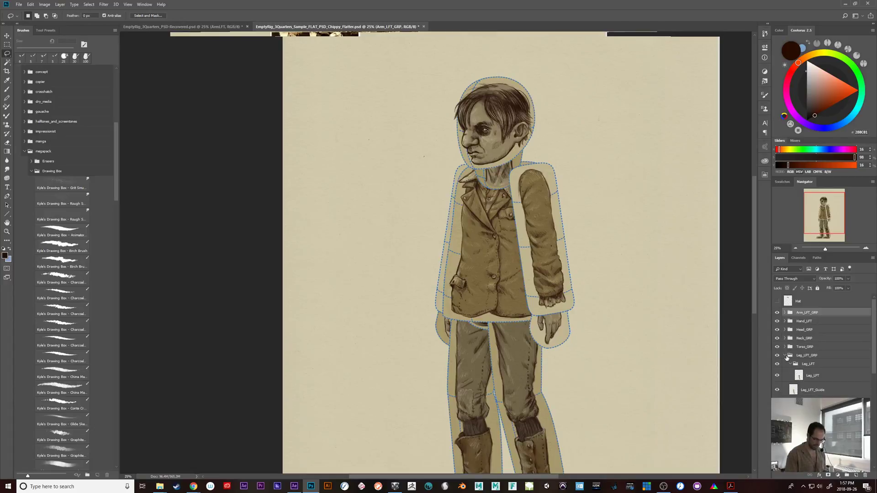
pyautogui.click(785, 356)
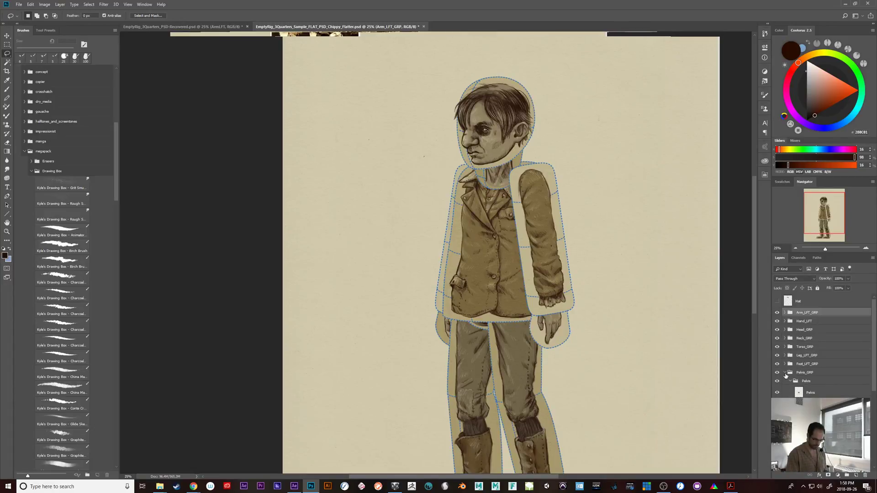
pyautogui.click(784, 373)
pyautogui.click(785, 381)
pyautogui.click(784, 390)
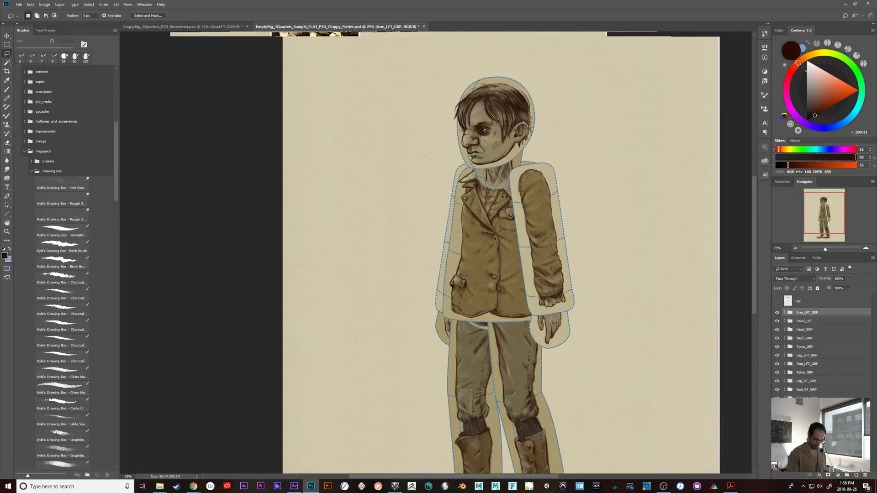
pyautogui.click(808, 418)
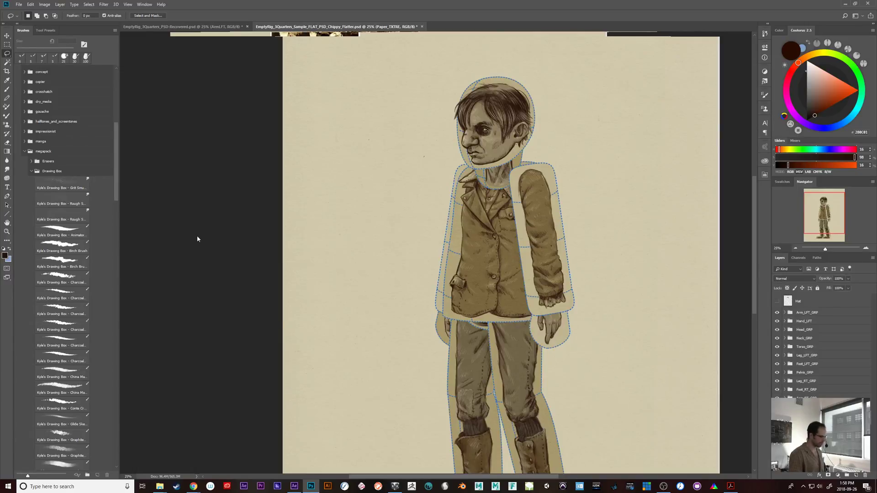
# - Start saving the document under a new location and browse to Projects > EDStore > Empty Rig on Local Disk (S:)
pyautogui.hotkey('ctrl', 'shift', 's')
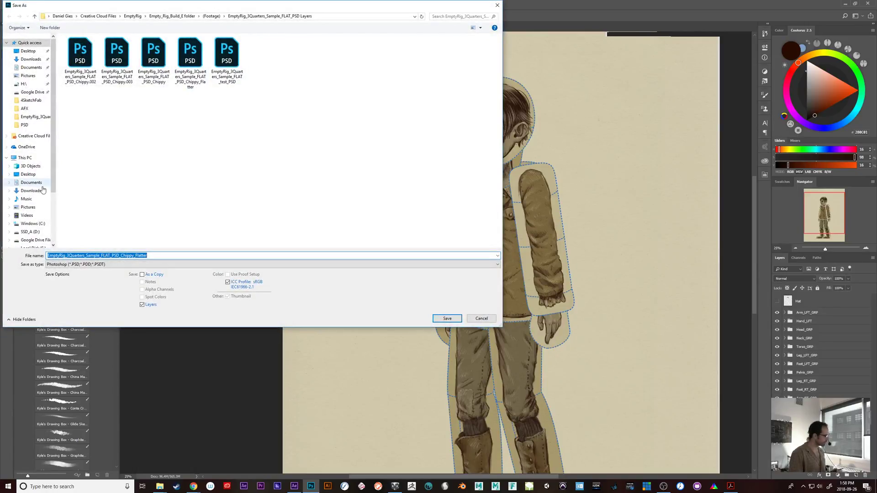
pyautogui.moveTo(52, 181); pyautogui.dragTo(56, 207)
pyautogui.click(33, 209)
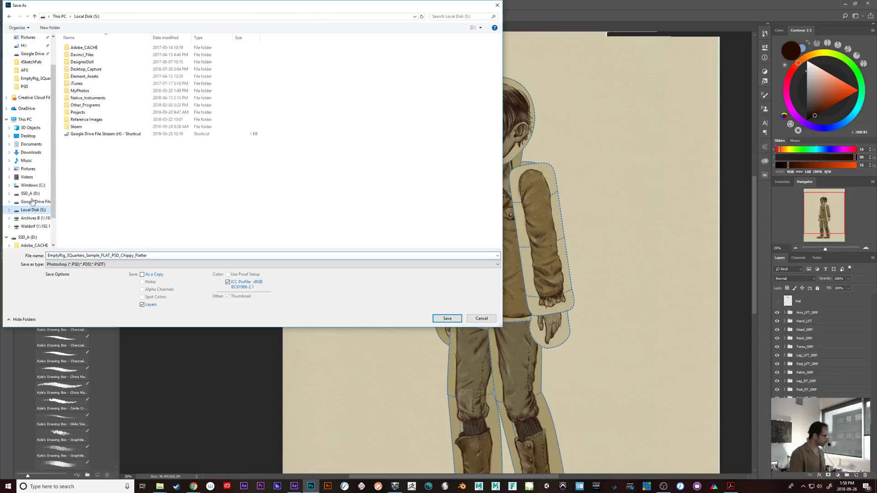
pyautogui.doubleClick(80, 113)
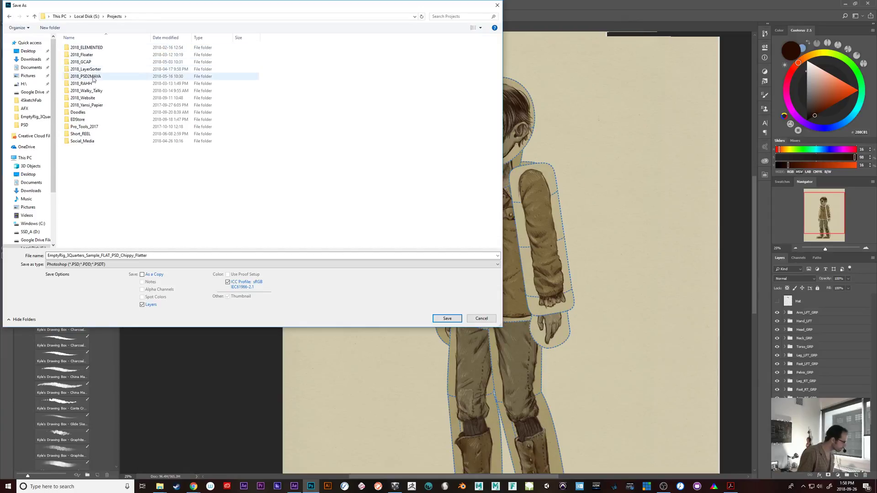
pyautogui.doubleClick(78, 119)
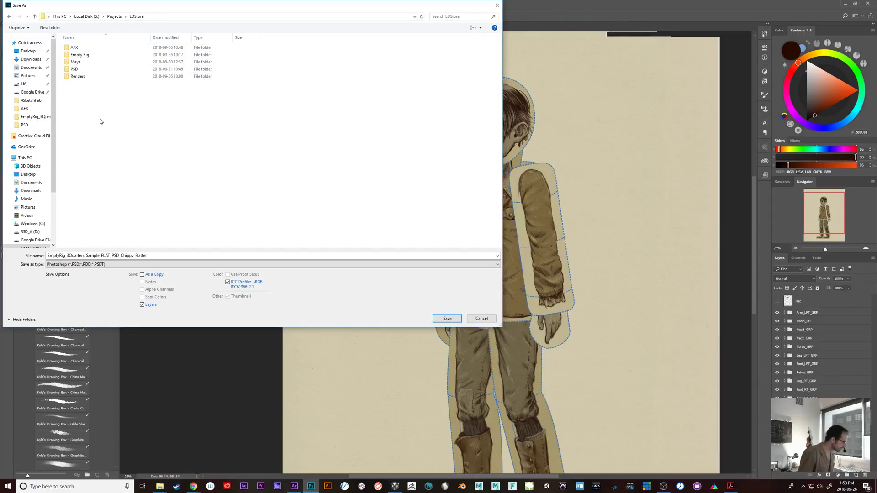
pyautogui.doubleClick(80, 54)
pyautogui.doubleClick(79, 55)
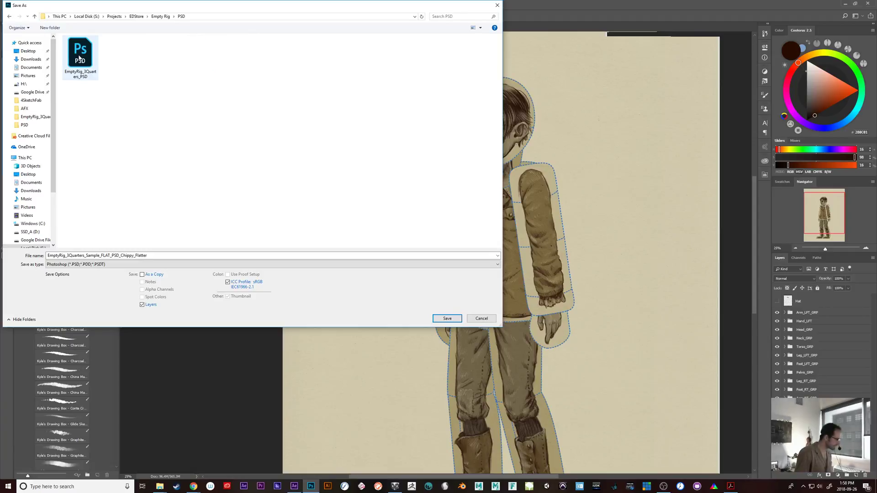
pyautogui.click(155, 18)
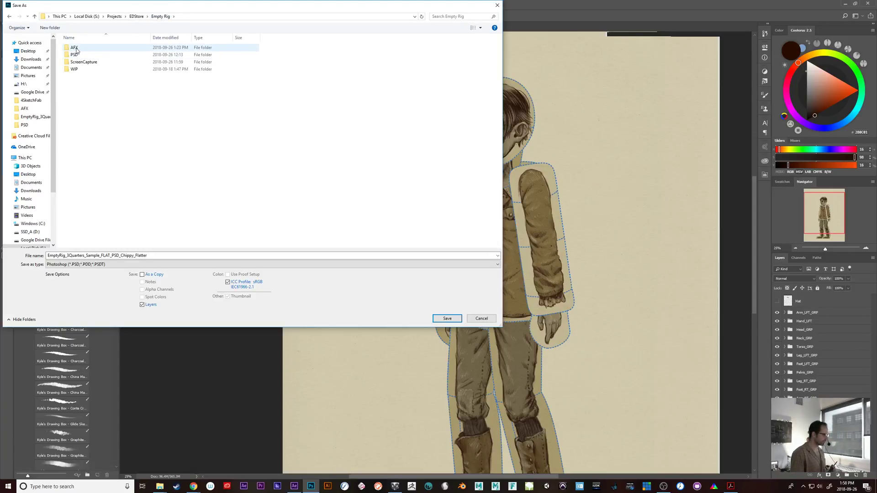
# - Create a folder named Template_PSDs inside Empty Rig and open it
pyautogui.rightClick(84, 117)
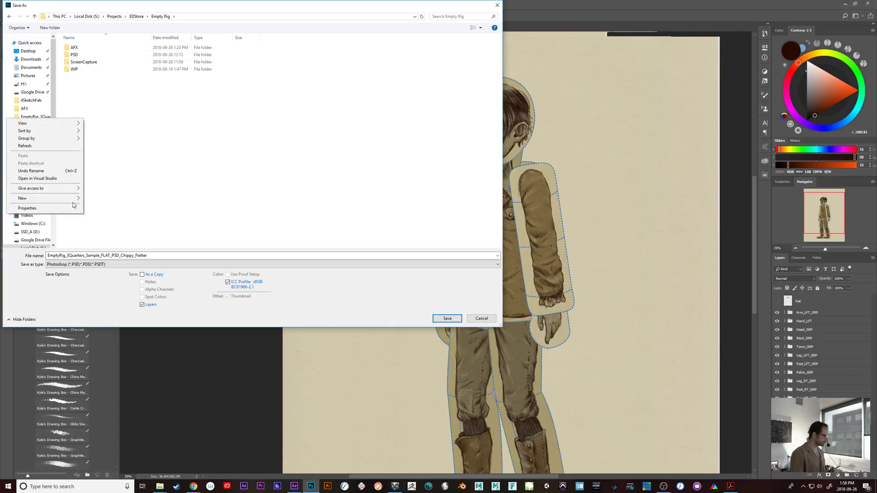
pyautogui.moveTo(73, 199)
pyautogui.click(111, 199)
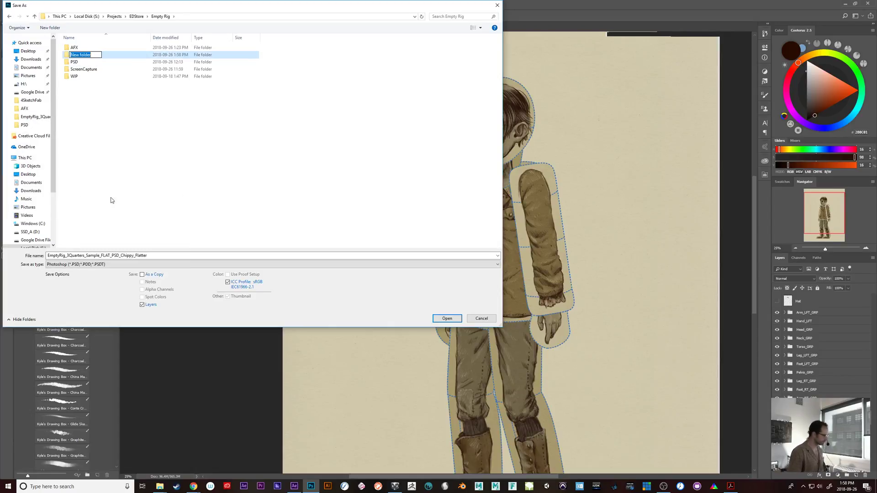
pyautogui.write('Final')
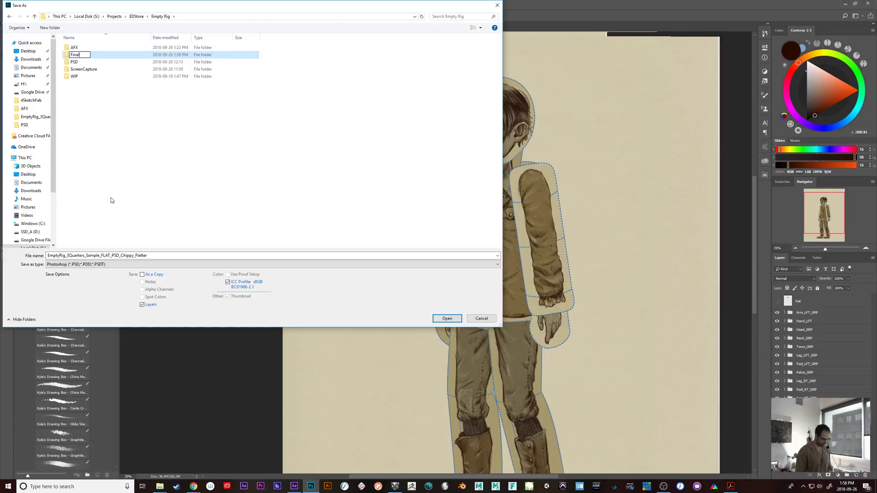
pyautogui.write('_PSDs')
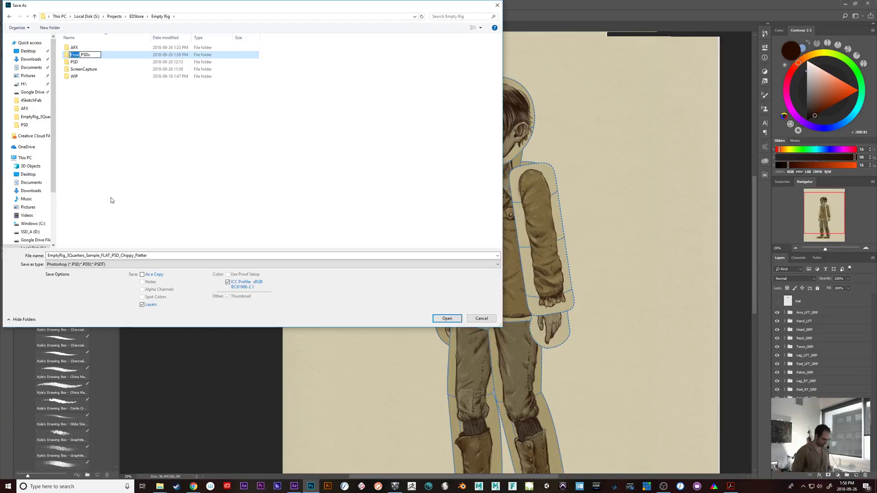
pyautogui.write('Template')
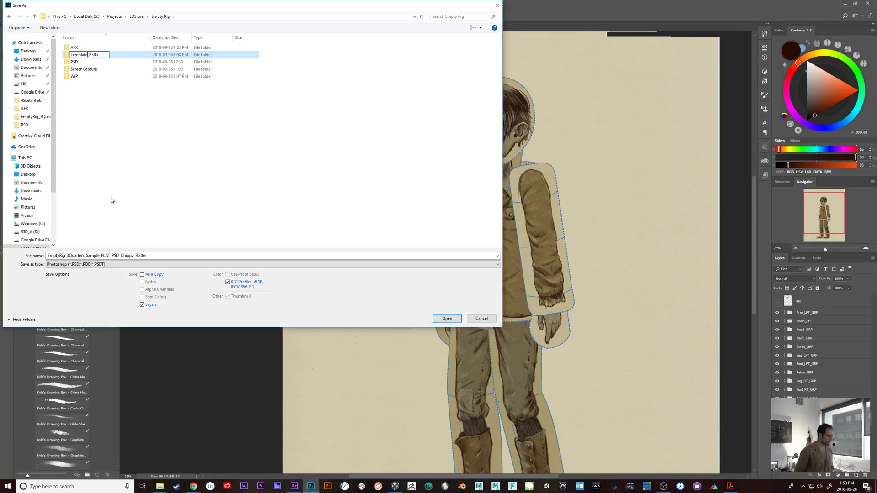
pyautogui.press('Return')
pyautogui.press('Return')
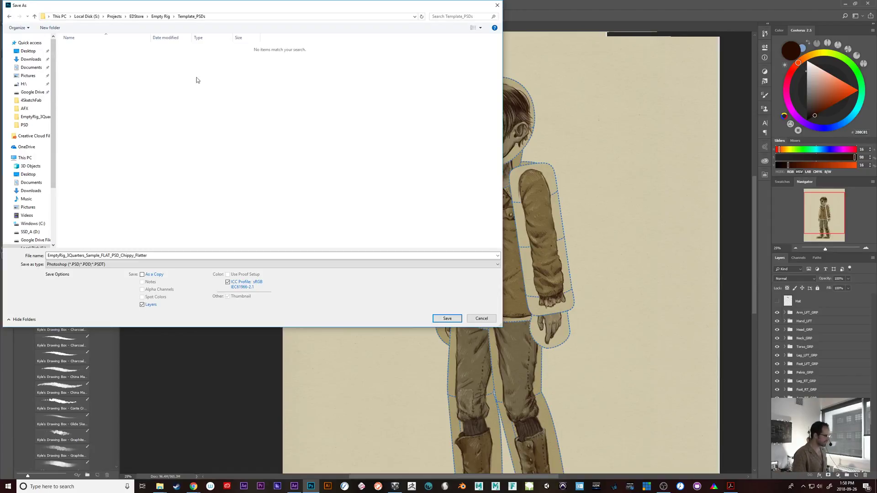
# - Reuse the file name EmptyRig_3Quarters_PSD from the PSD folder and save the document in Template_PSDs with Maximize Compatibility on
pyautogui.click(154, 18)
pyautogui.doubleClick(77, 55)
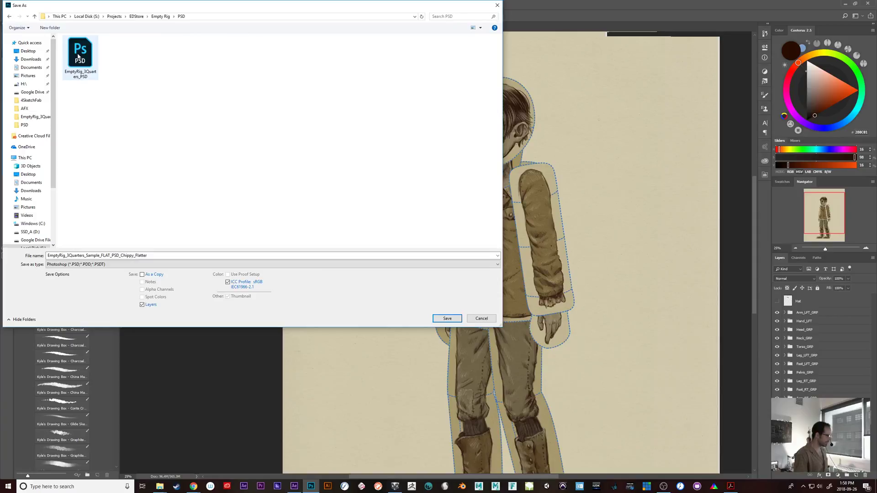
pyautogui.click(79, 56)
pyautogui.click(164, 17)
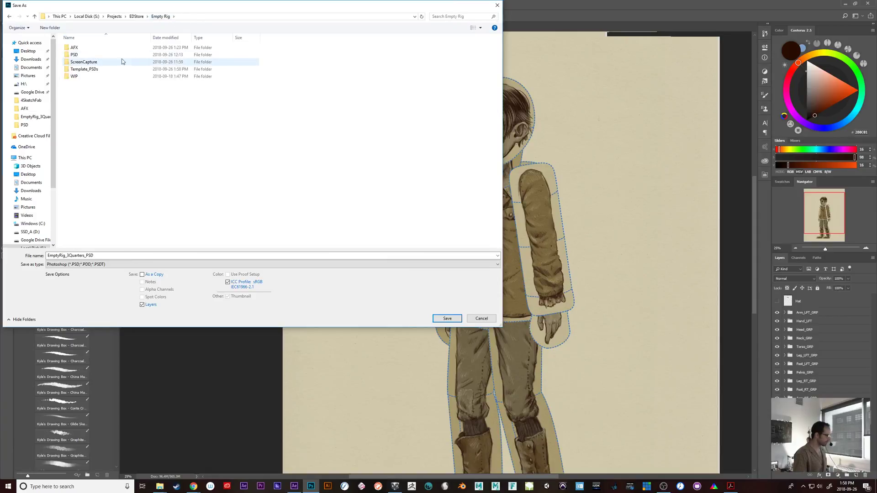
pyautogui.doubleClick(108, 69)
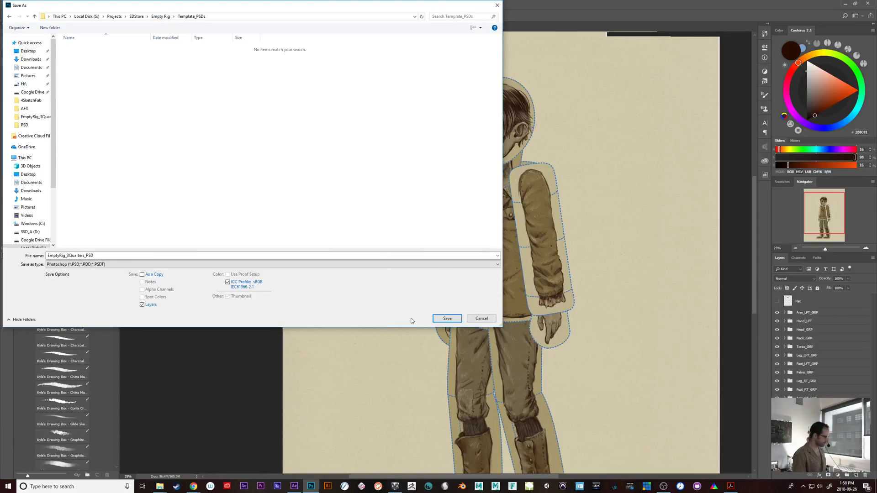
pyautogui.click(445, 319)
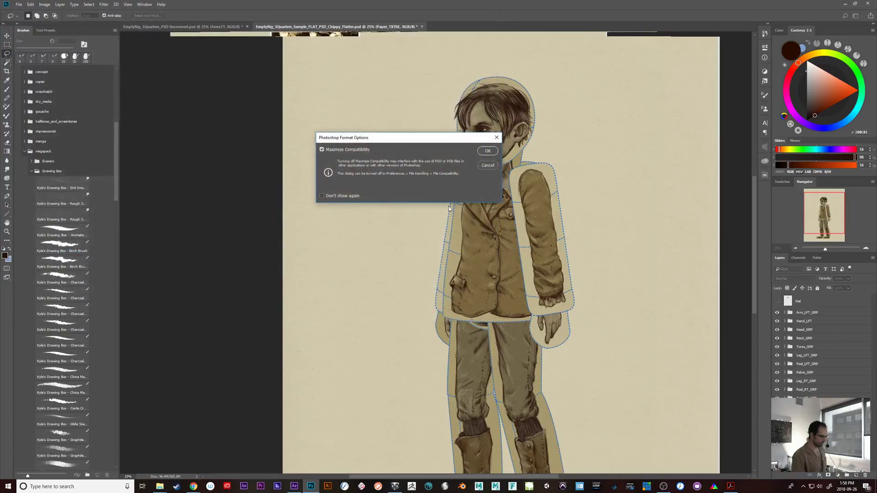
pyautogui.click(487, 150)
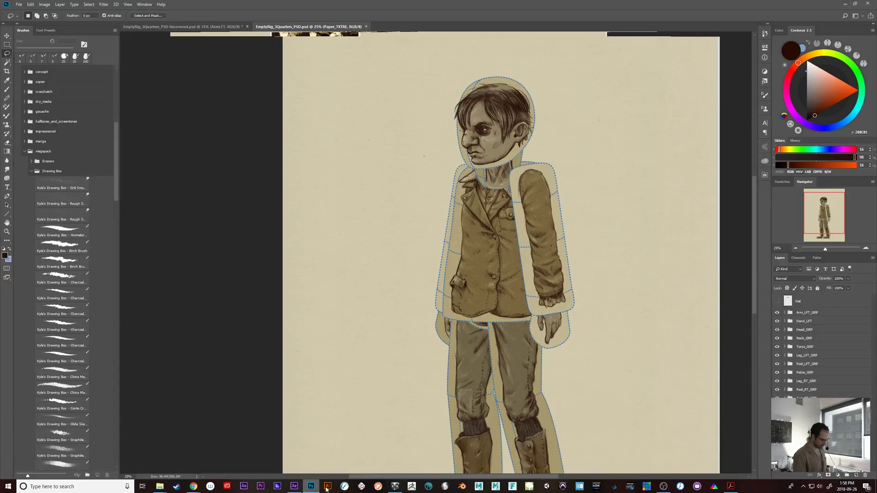
# - Switch to After Effects, show the EmptyRig_3Quarters_Sample_FLAT_PSD composition, and select the Arm_LFT_Guide footage in the project's PSD Layers folder
pyautogui.click(294, 486)
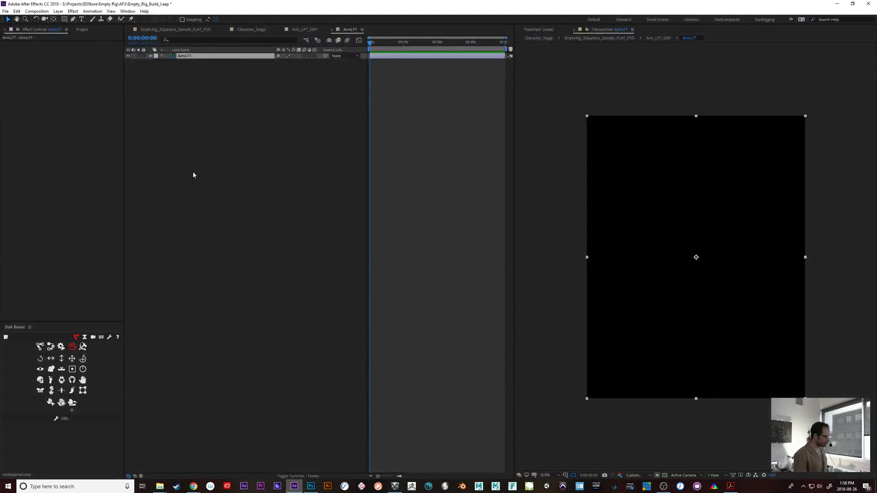
pyautogui.click(162, 30)
pyautogui.click(93, 30)
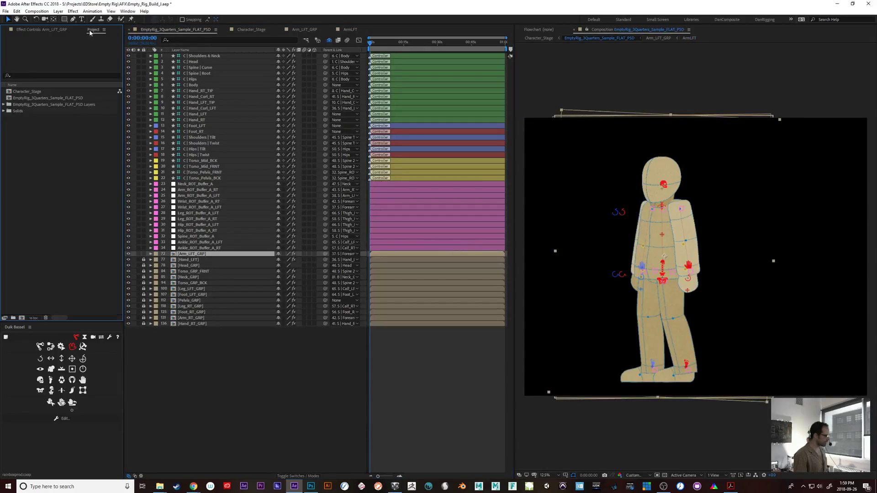
pyautogui.click(3, 105)
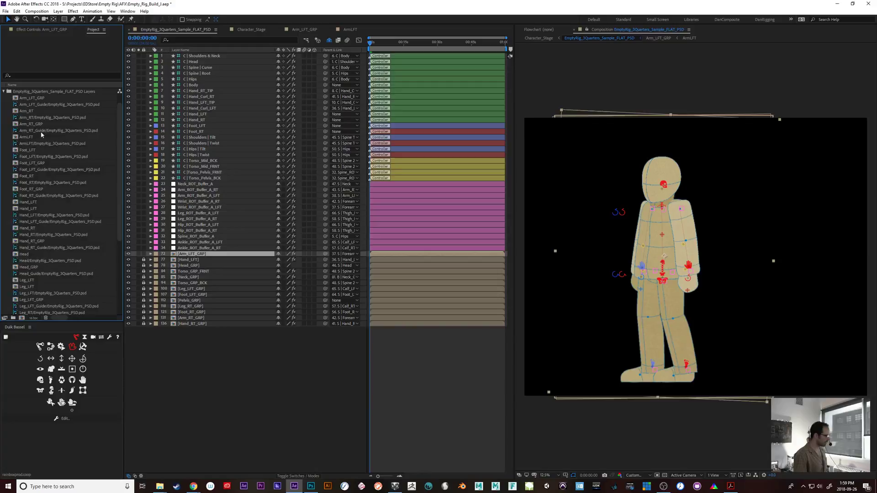
pyautogui.click(20, 105)
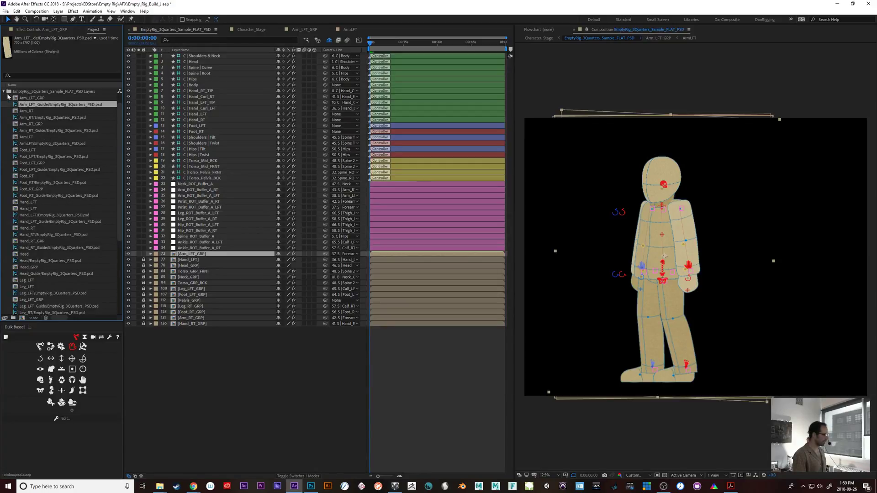
# - Preview the Arm_LFT_Guide footage on its own, close the preview, and select the Arm_RT footage
pyautogui.doubleClick(46, 104)
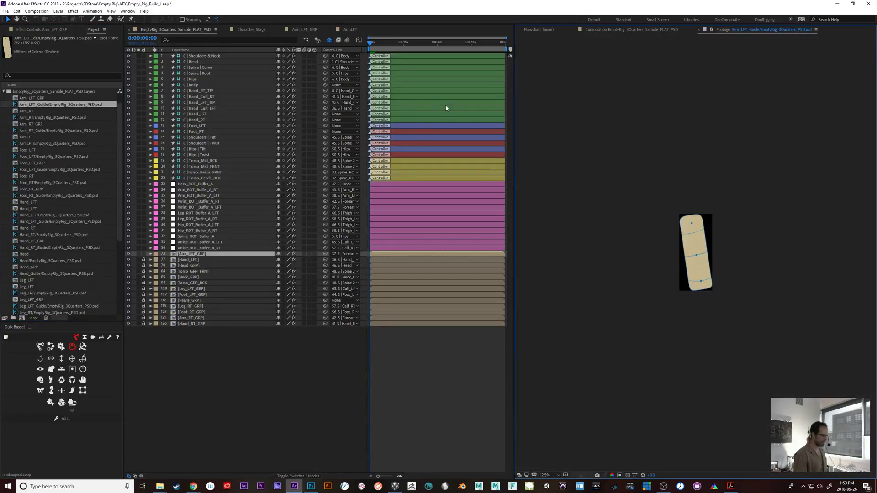
pyautogui.click(697, 30)
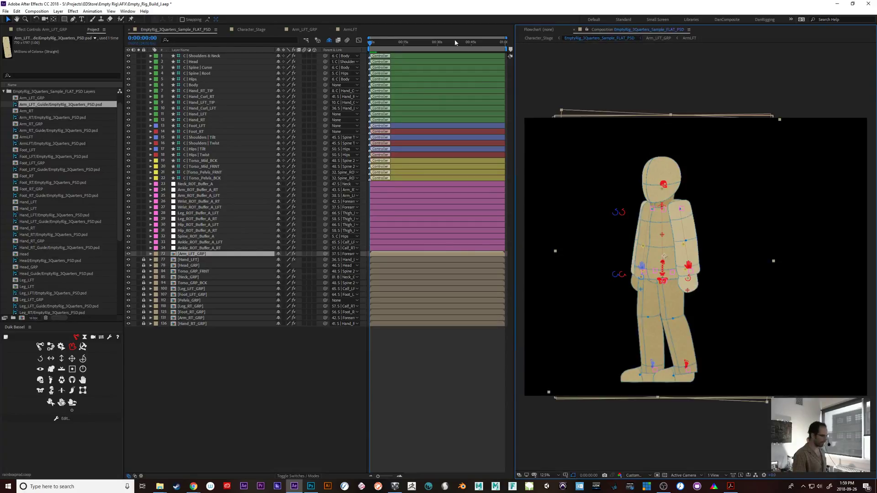
pyautogui.click(37, 118)
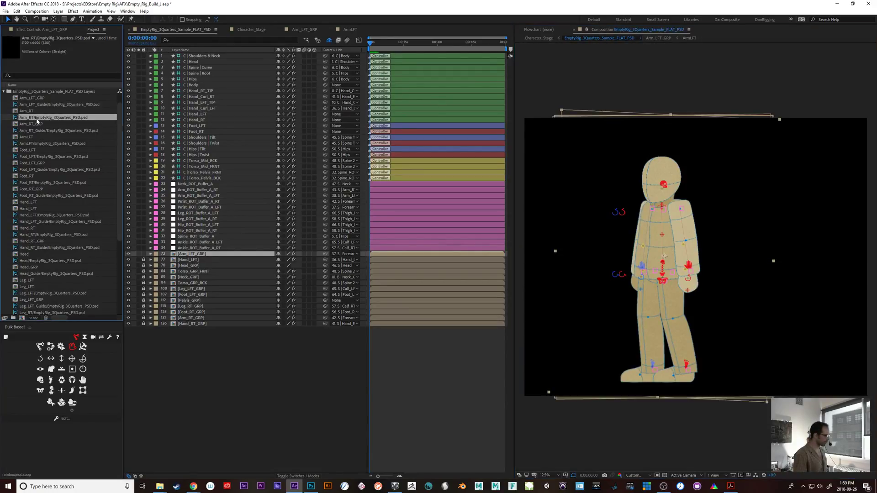
pyautogui.rightClick(29, 106)
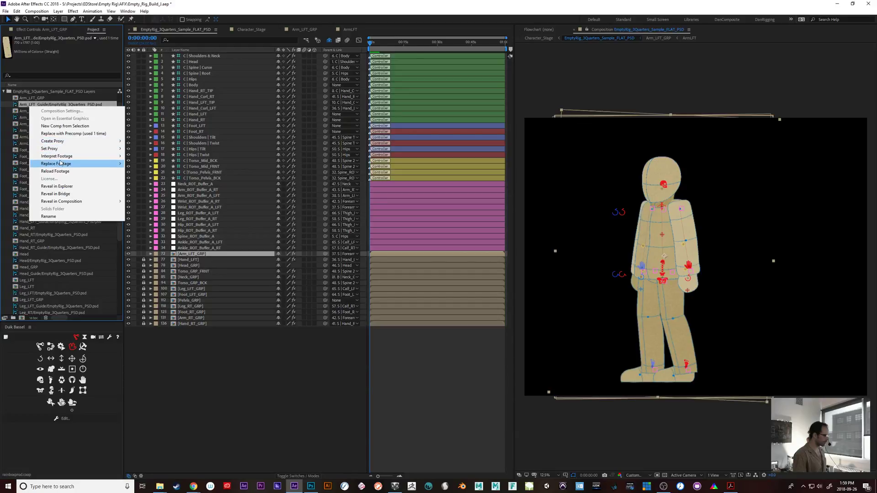
pyautogui.moveTo(71, 167)
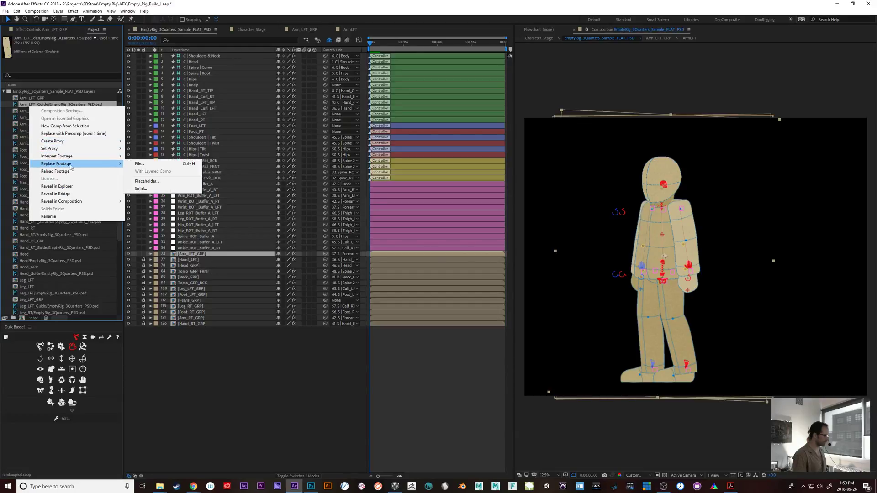
pyautogui.click(139, 164)
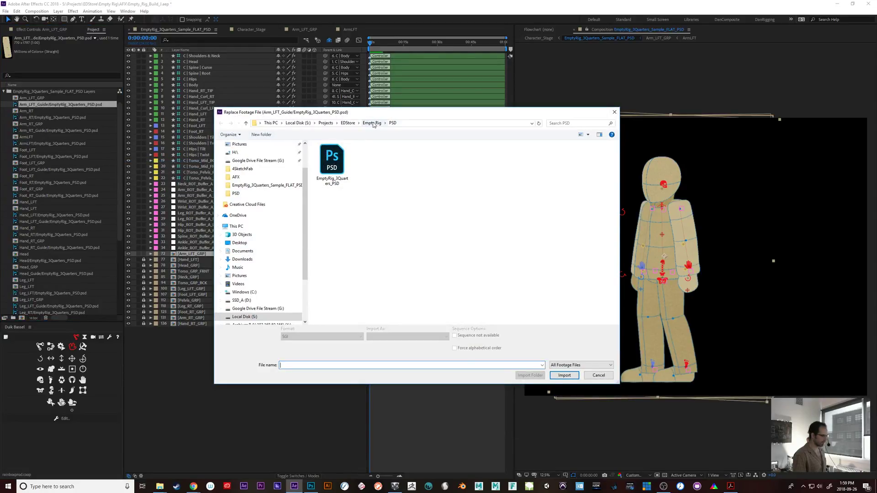
pyautogui.click(373, 124)
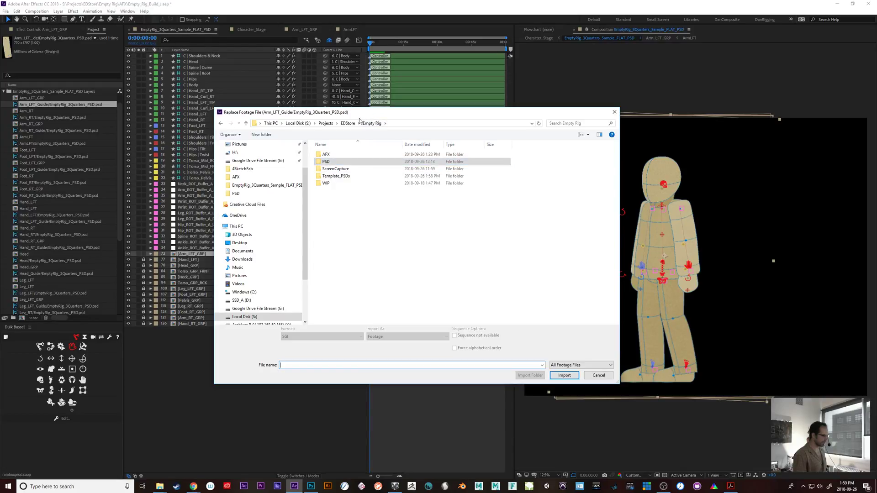
pyautogui.click(347, 123)
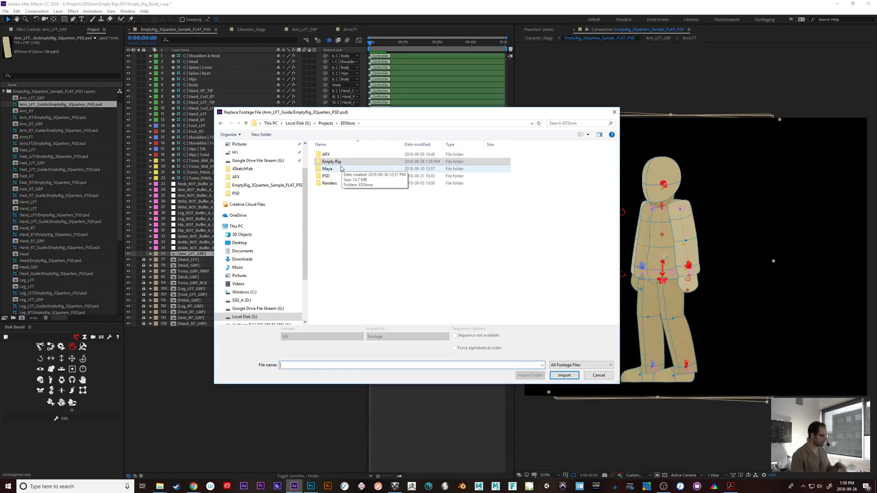
pyautogui.click(599, 375)
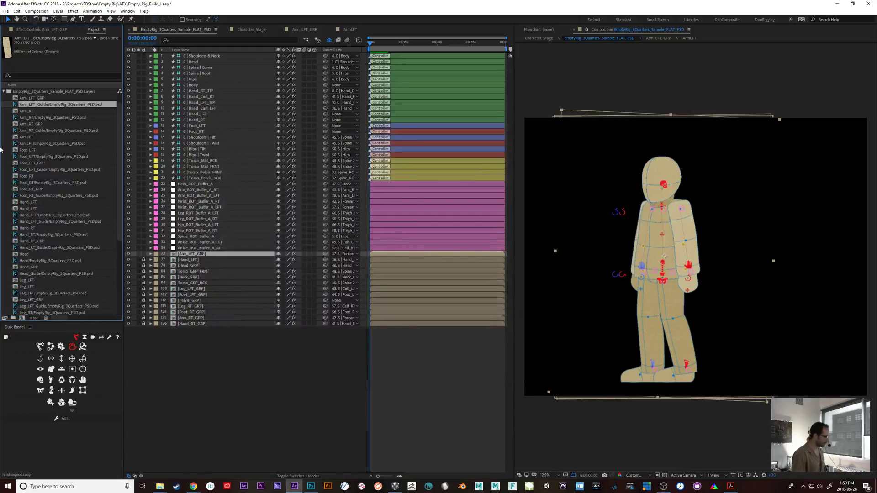
# - Reduce the footage selection to Arm_LFT_Guide alone and open that footage in the viewer
pyautogui.keyDown('ctrl'); pyautogui.click(30, 118); pyautogui.keyUp('ctrl')
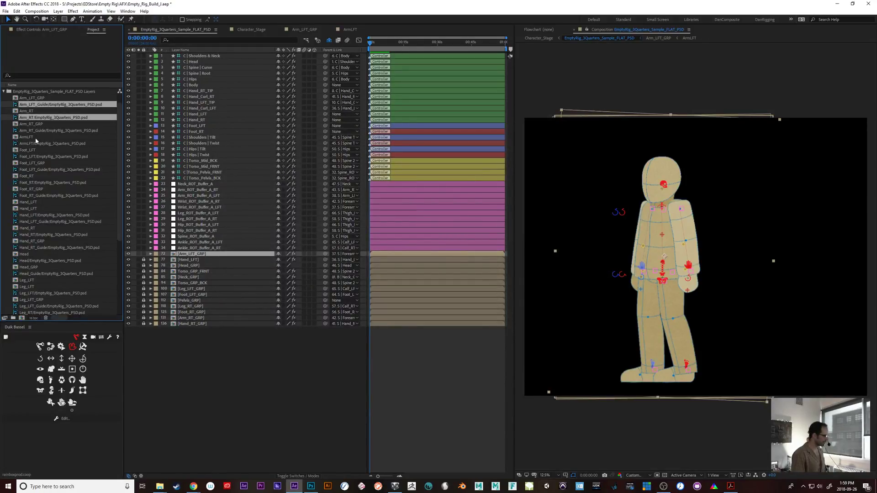
pyautogui.keyDown('ctrl'); pyautogui.click(34, 131); pyautogui.keyUp('ctrl')
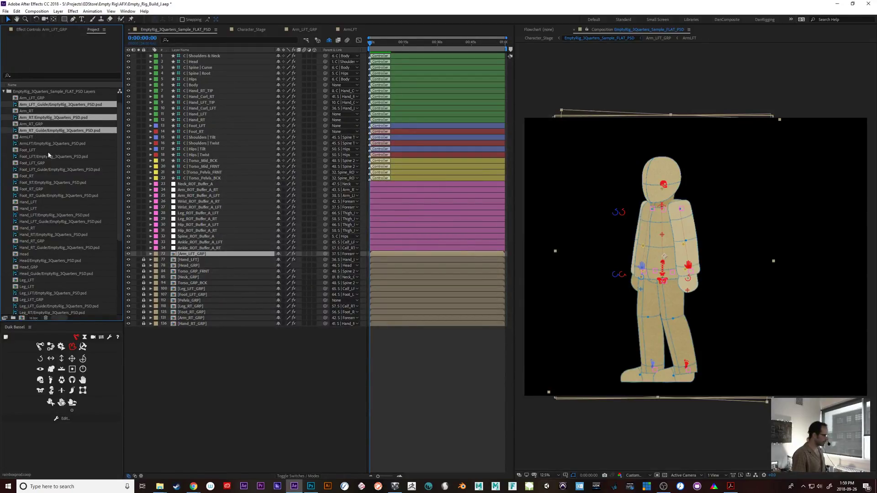
pyautogui.click(35, 105)
pyautogui.doubleClick(35, 104)
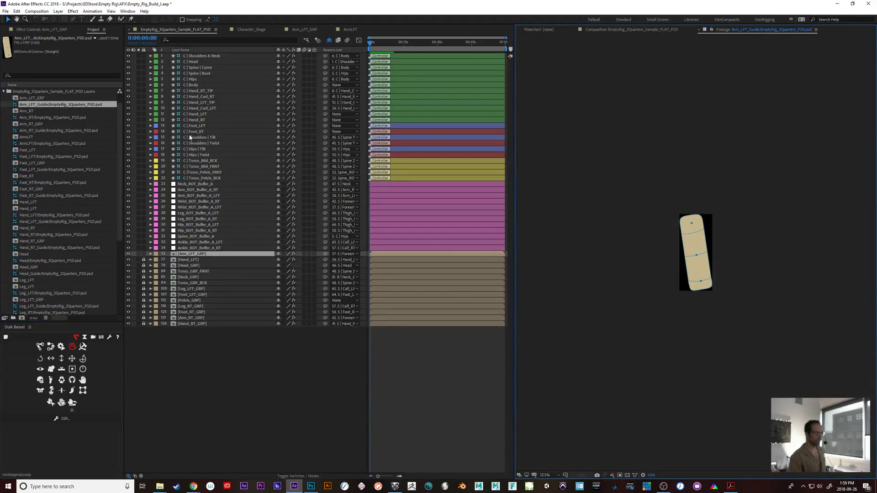
# - Replace the Arm_LFT_Guide footage with the Arm_LFT_Guide layer of EmptyRig_3Quarters_PSD from the Template_PSDs folder in Empty Rig
pyautogui.rightClick(21, 106)
pyautogui.moveTo(72, 164)
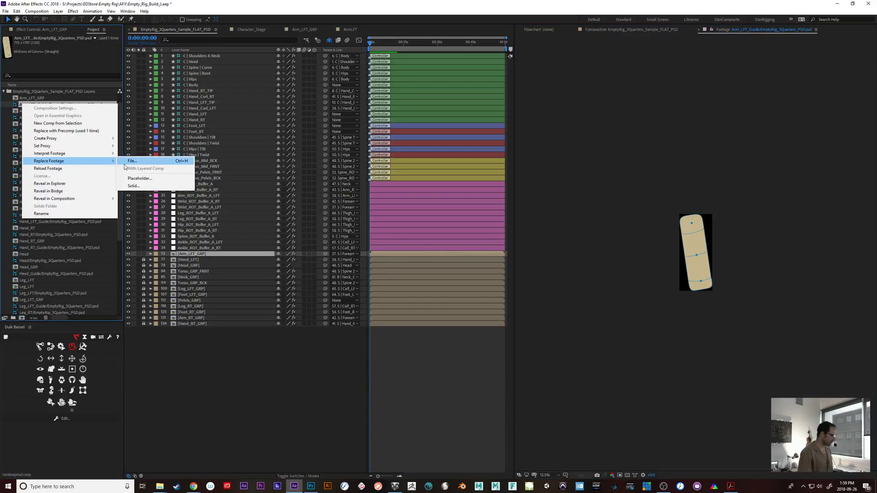
pyautogui.click(131, 161)
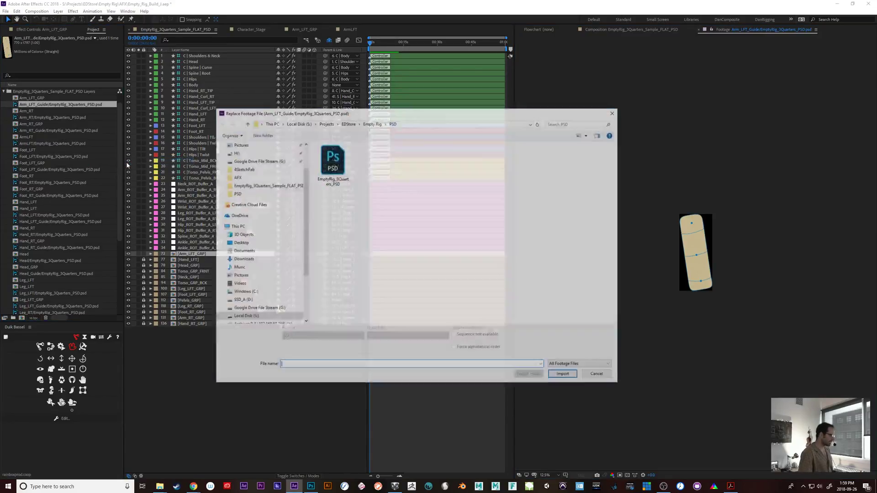
pyautogui.click(371, 123)
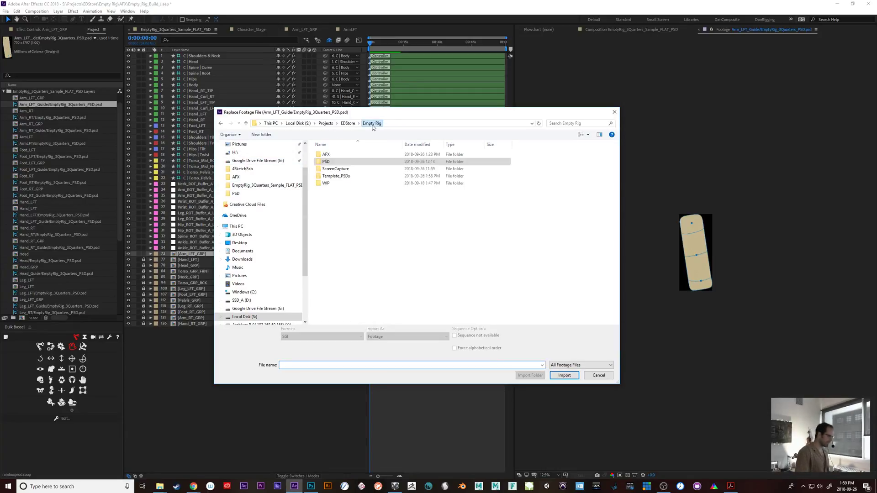
pyautogui.doubleClick(336, 176)
pyautogui.doubleClick(333, 158)
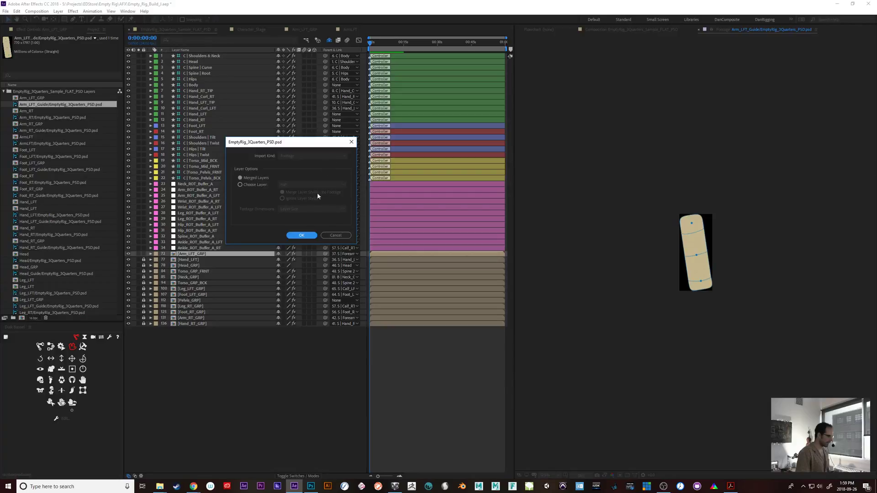
pyautogui.click(259, 186)
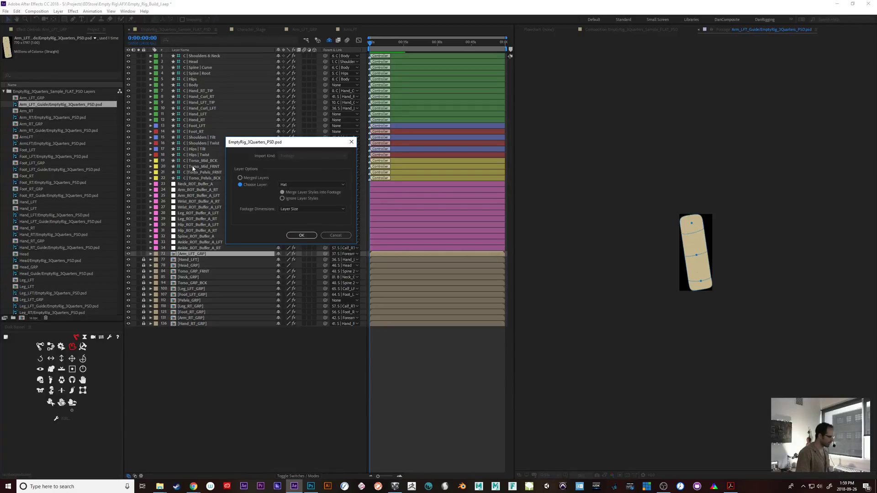
pyautogui.click(295, 185)
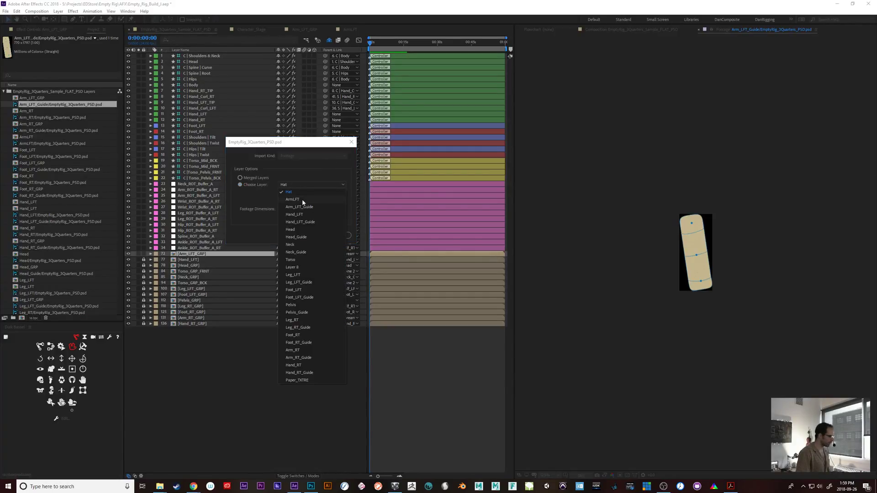
pyautogui.click(306, 207)
pyautogui.click(300, 234)
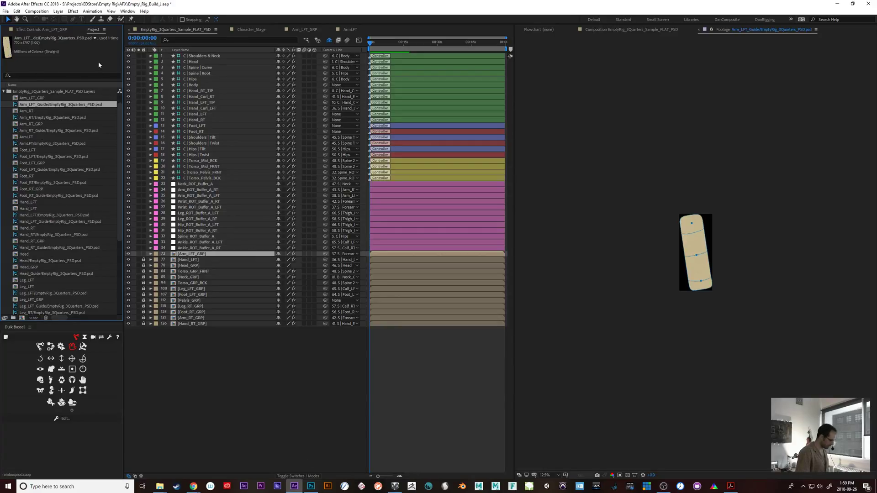
# - Save the After Effects project as Chippy_Rig in the Template_PSDs folder inside Empty Rig
pyautogui.hotkey('ctrl', 'shift', 's')
pyautogui.click(161, 31)
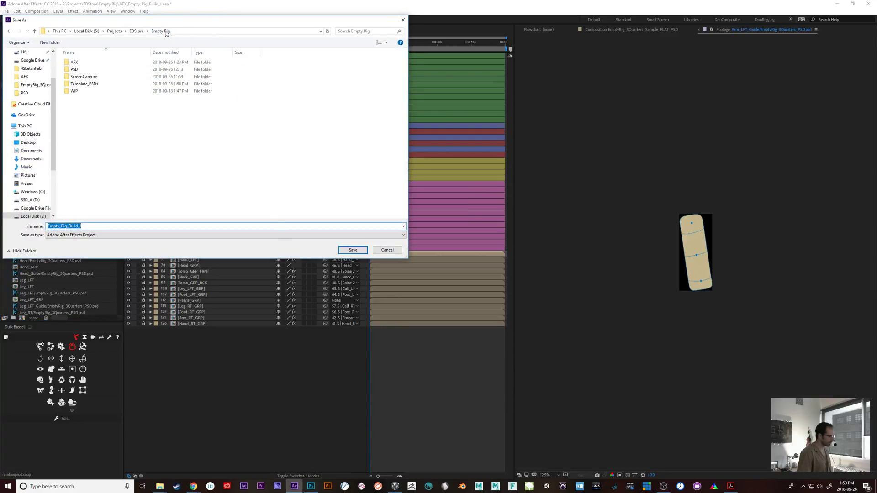
pyautogui.doubleClick(89, 85)
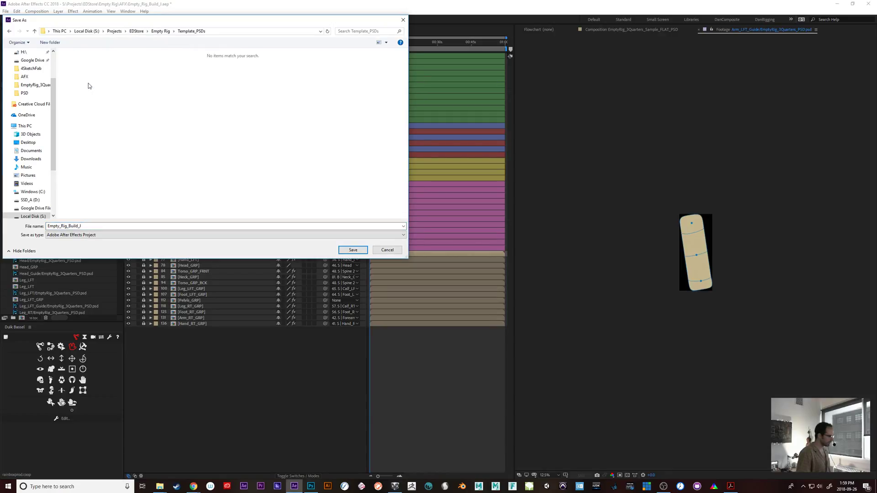
pyautogui.click(77, 226)
pyautogui.moveTo(67, 226); pyautogui.dragTo(106, 227)
pyautogui.press('Right')
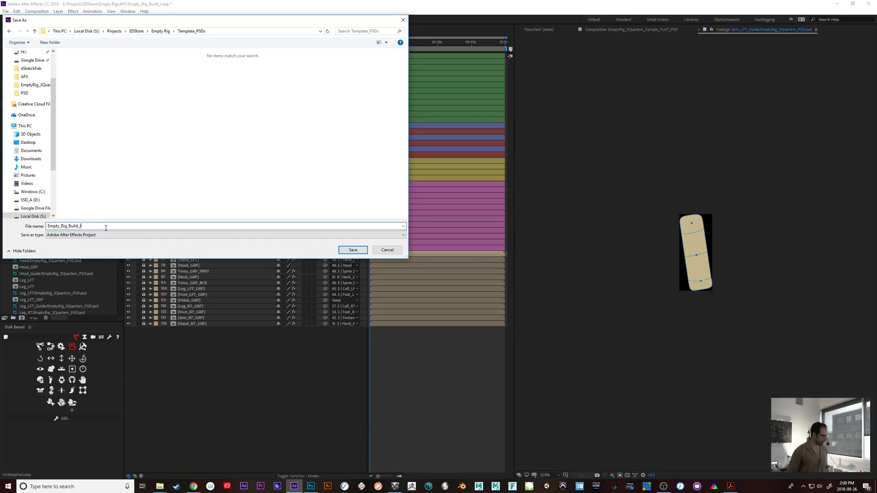
pyautogui.hotkey('shift', 'Left')
pyautogui.hotkey('shift', 'Left')
pyautogui.hotkey('shift', 'Home')
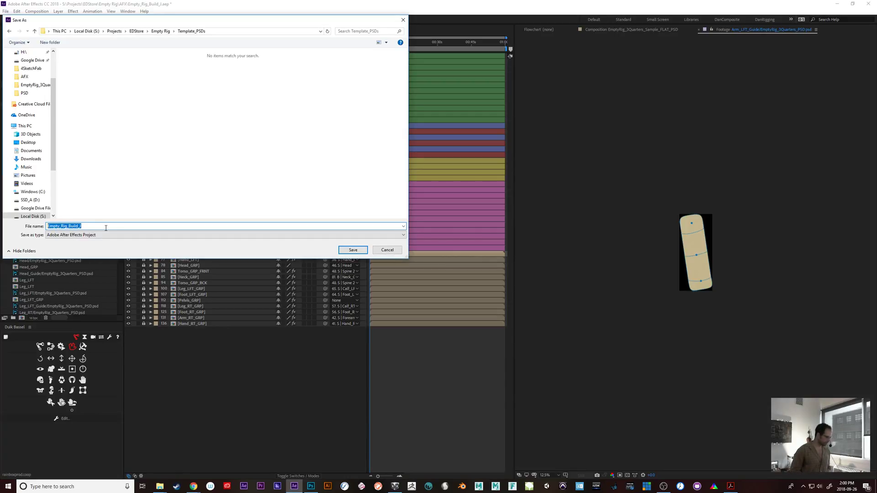
pyautogui.write('Chippy_Rig')
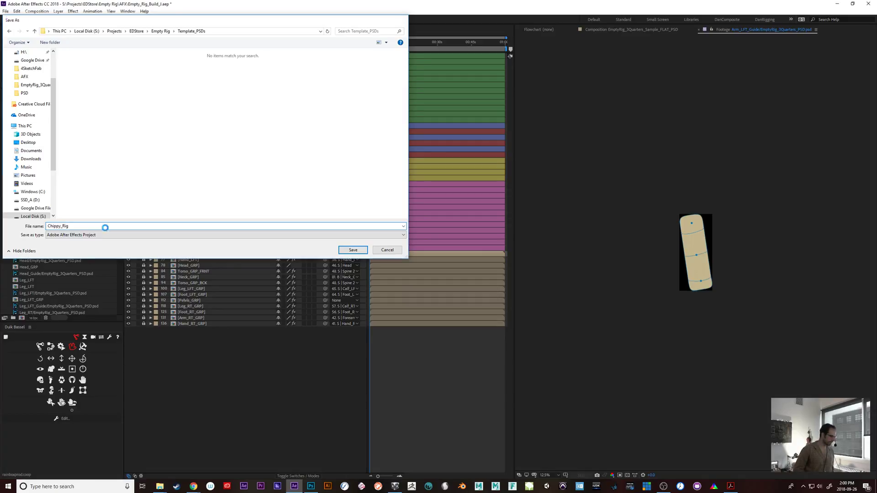
pyautogui.press('Return')
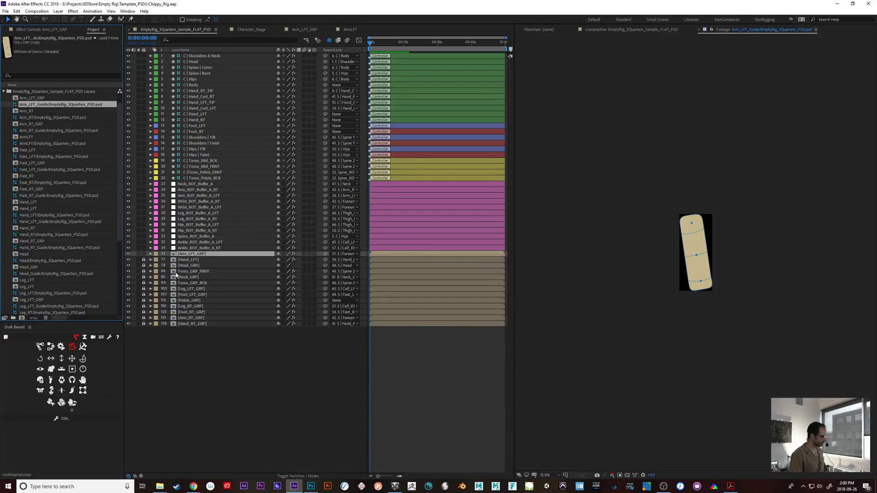
# - Close the Chippy_Rig project, leaving After Effects open
pyautogui.moveTo(160, 489)
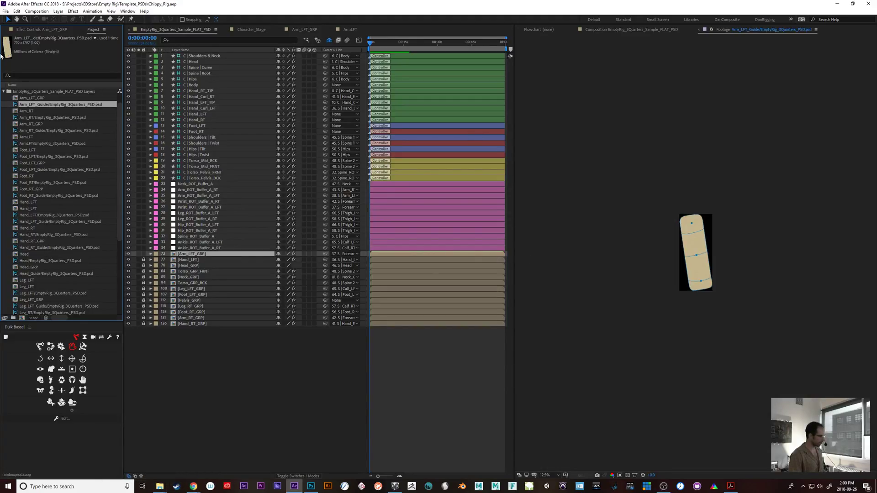
pyautogui.click(6, 12)
pyautogui.moveTo(10, 19)
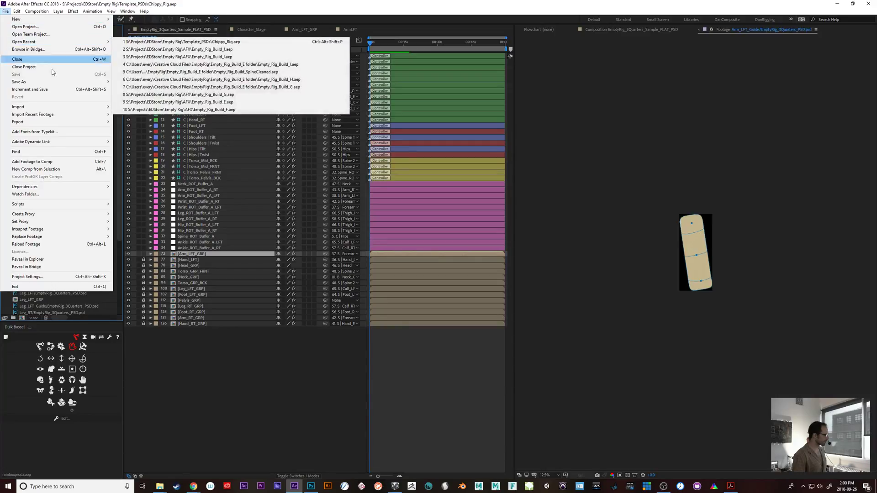
pyautogui.click(75, 65)
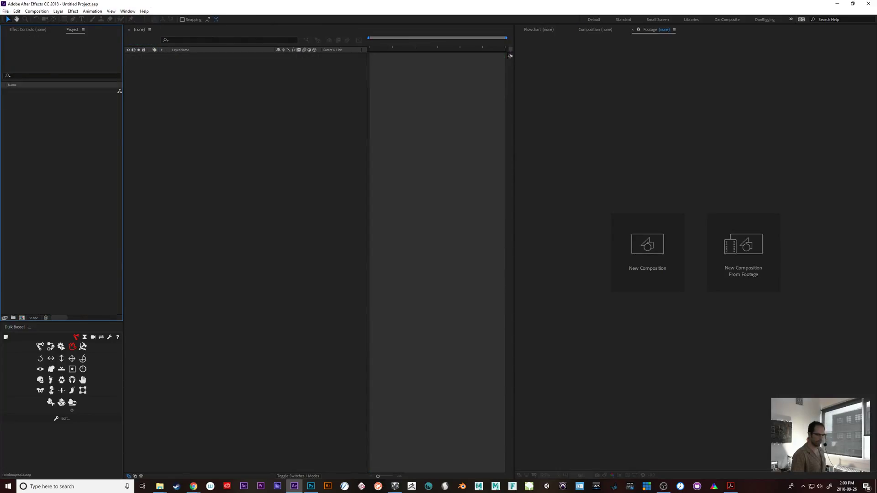
# - Rename the Photoshop file in the Empty Rig project's PSD folder to EmptyRig_3Quarters_PSD_BCKUP in File Explorer
pyautogui.click(837, 3)
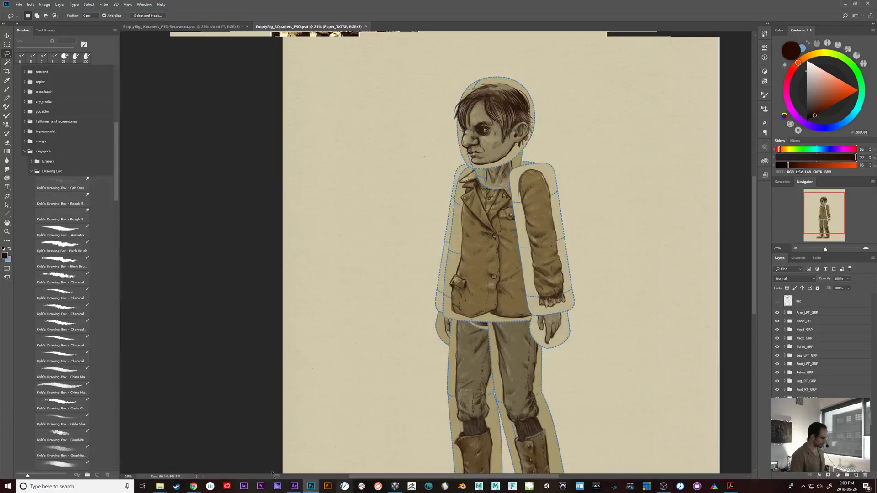
pyautogui.moveTo(159, 486)
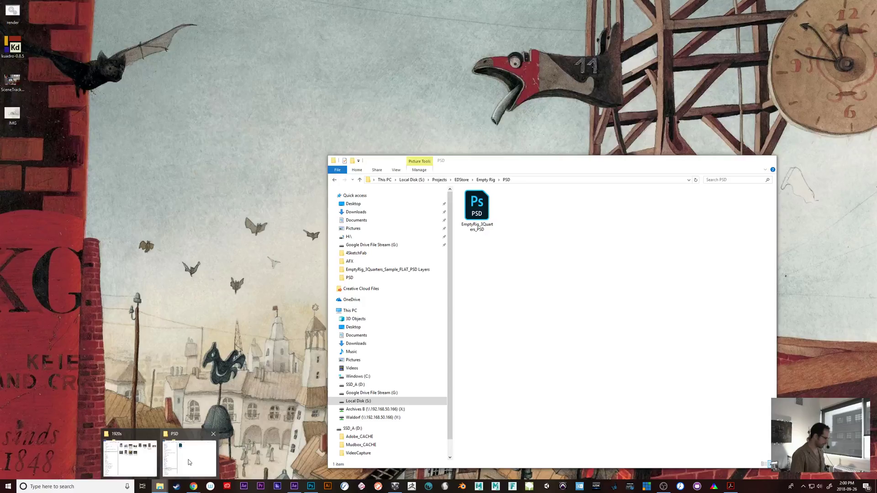
pyautogui.click(188, 460)
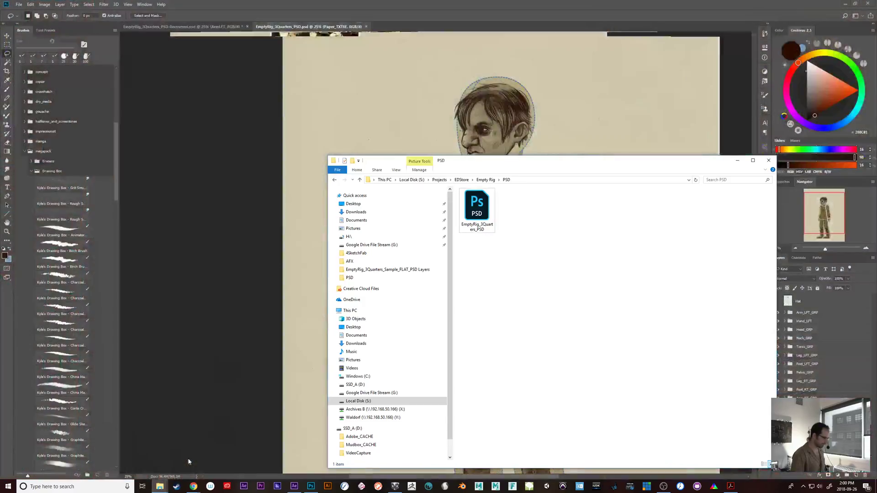
pyautogui.click(485, 180)
pyautogui.doubleClick(478, 209)
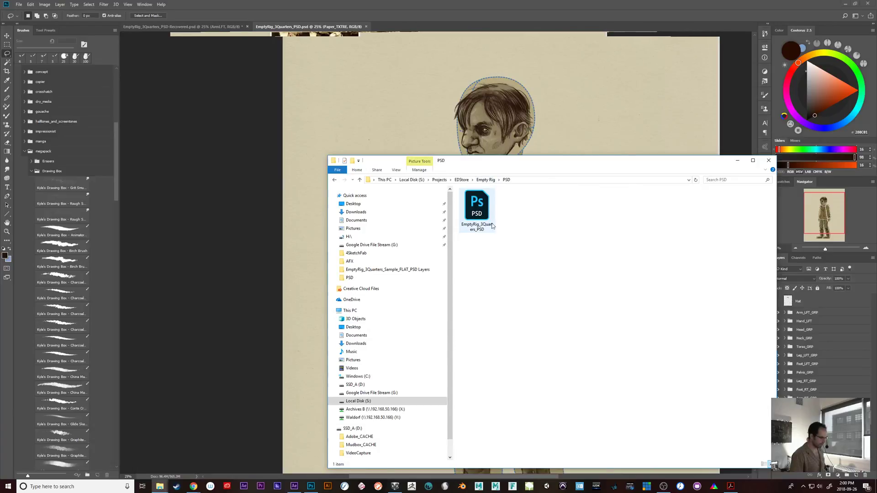
pyautogui.click(480, 231)
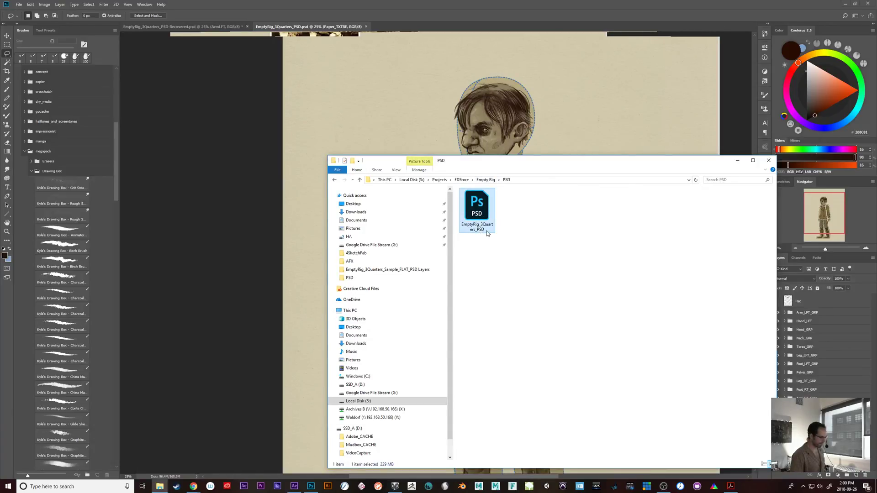
pyautogui.press('F2')
pyautogui.press('End')
pyautogui.write('_B')
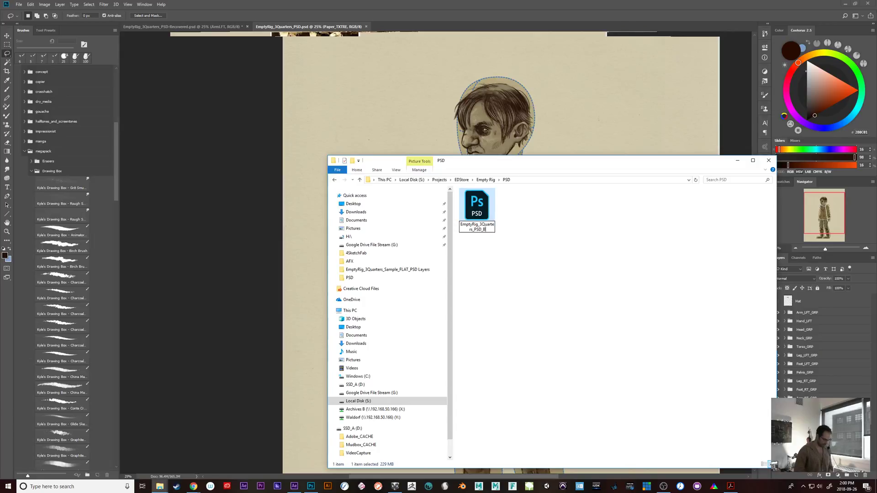
pyautogui.write('CKUP')
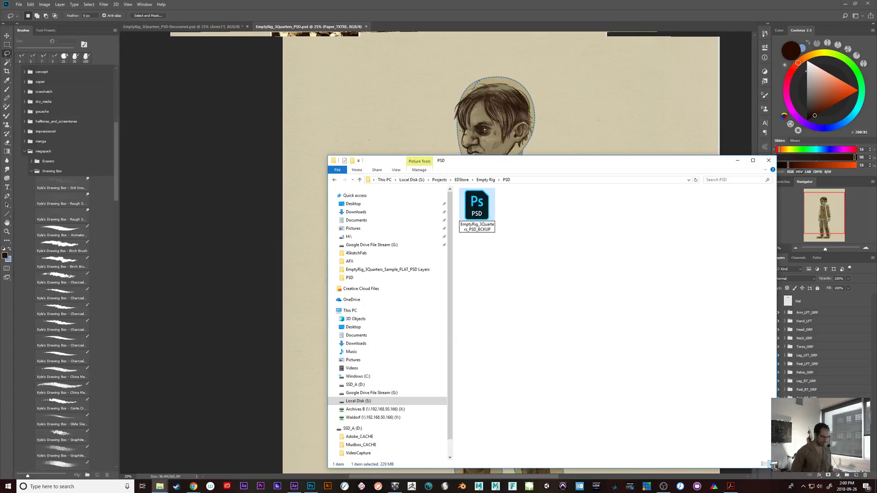
pyautogui.press('Return')
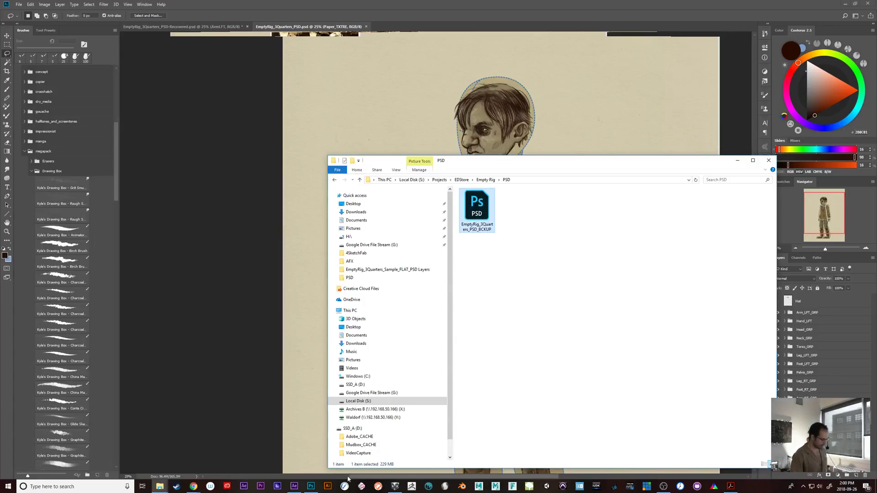
# - Switch to After Effects and reopen the recent Chippy_Rig project from the Template_PSDs folder
pyautogui.click(295, 487)
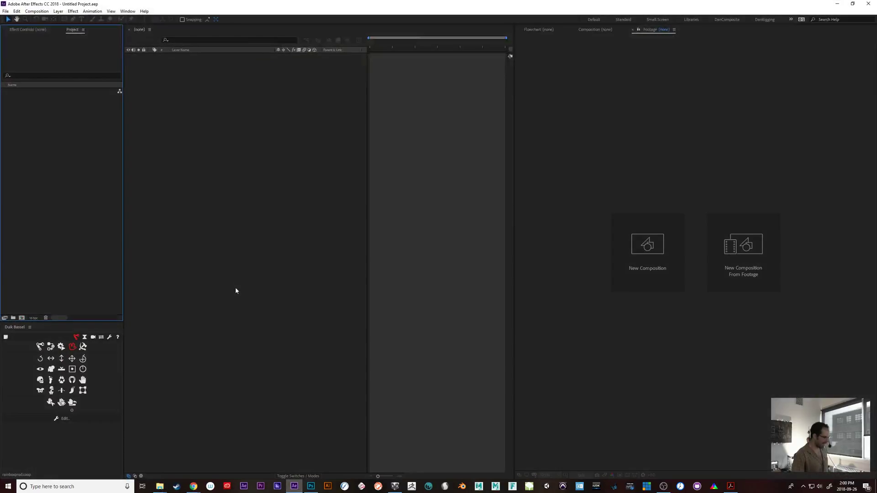
pyautogui.click(5, 11)
pyautogui.moveTo(68, 41)
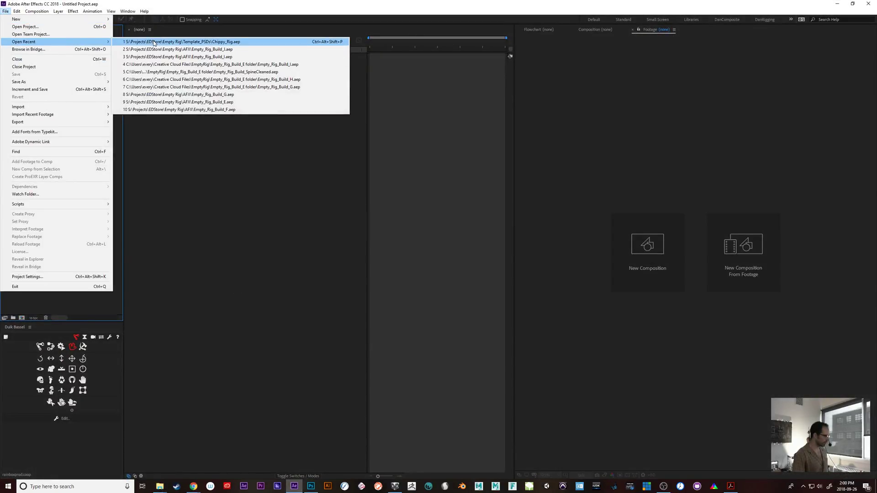
pyautogui.click(153, 41)
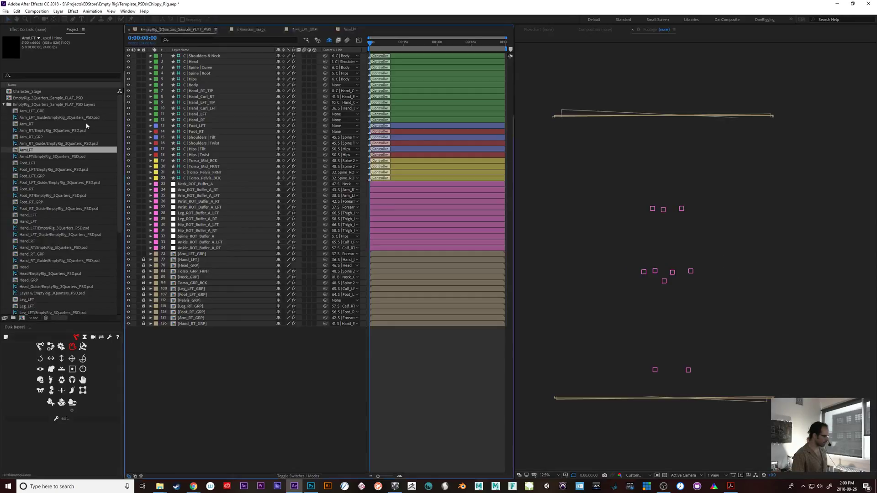
# - Reveal the source file of the Arm_LFT_Guide footage in File Explorer to check which folder it links to
pyautogui.click(84, 120)
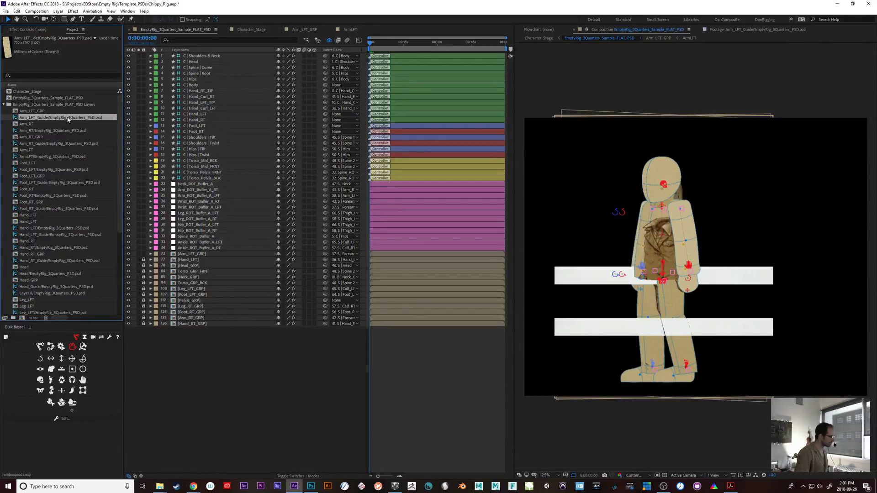
pyautogui.rightClick(68, 119)
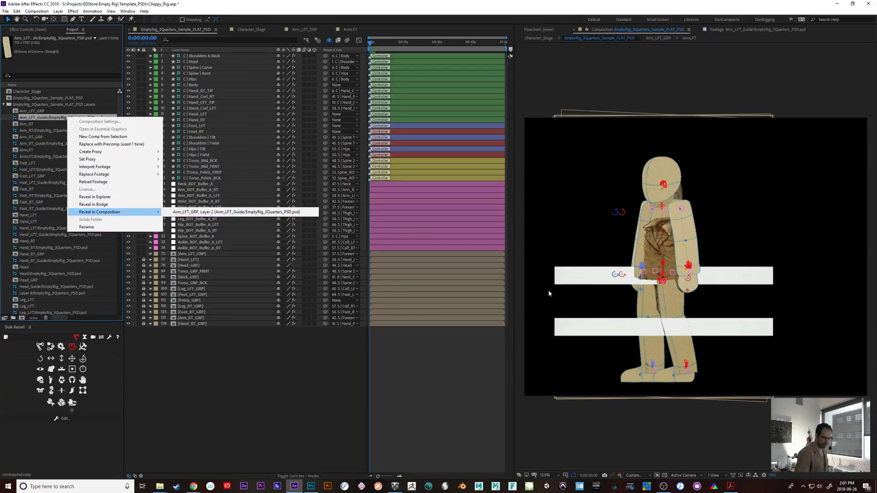
pyautogui.click(228, 212)
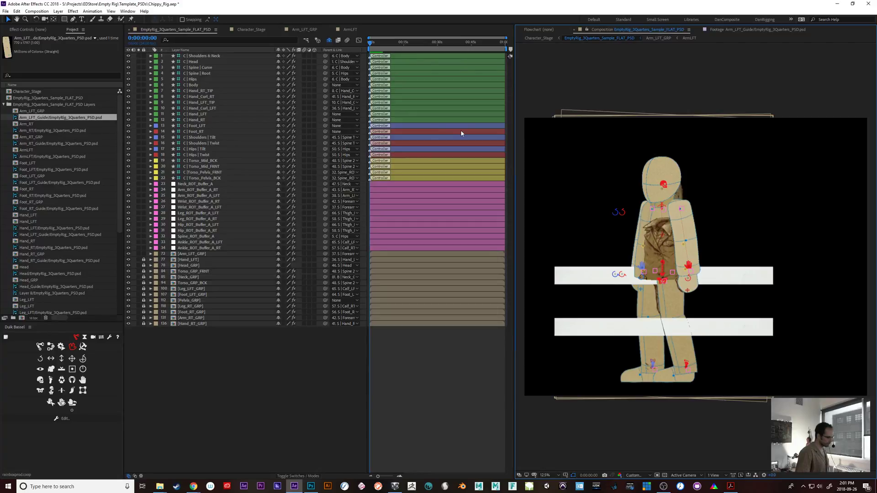
pyautogui.rightClick(47, 120)
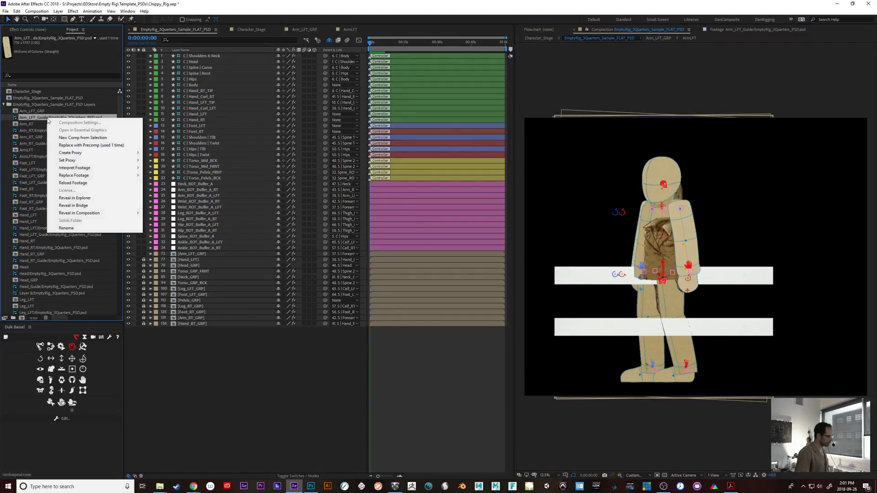
pyautogui.click(101, 198)
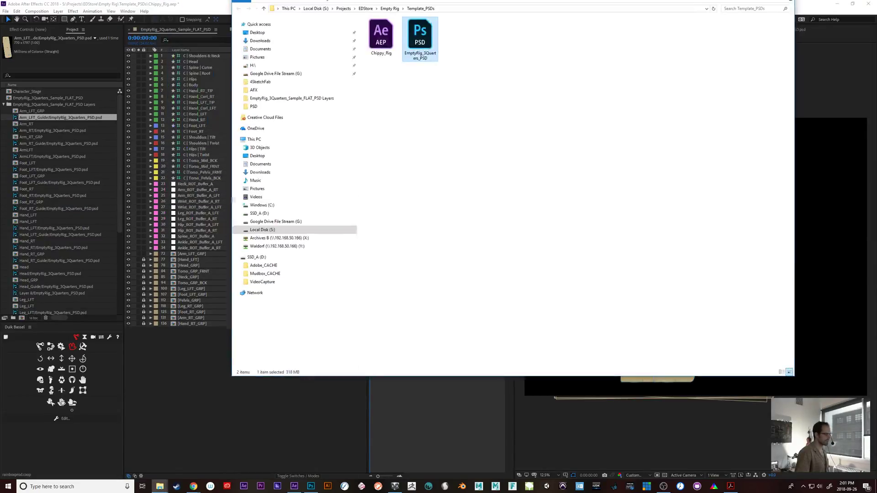
pyautogui.moveTo(498, 16); pyautogui.dragTo(377, 74)
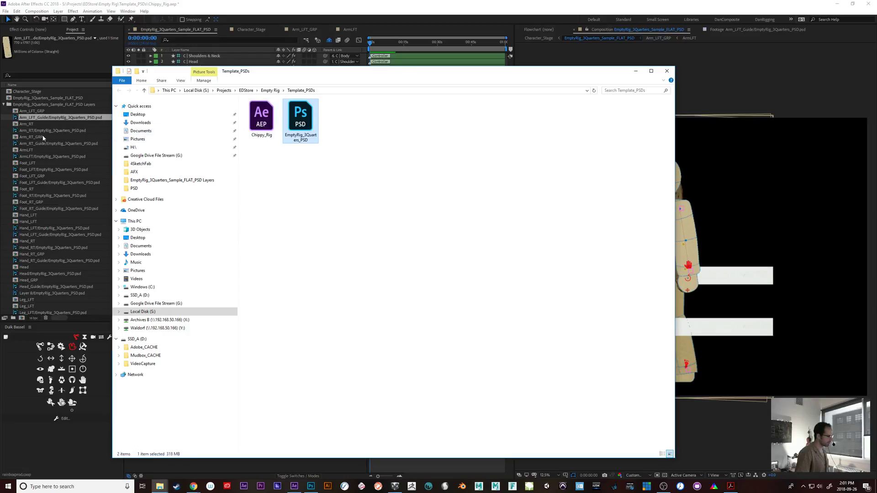
# - Reveal the source file of the Hand_LFT footage in File Explorer, check its folder, and minimize the Explorer window
pyautogui.rightClick(34, 144)
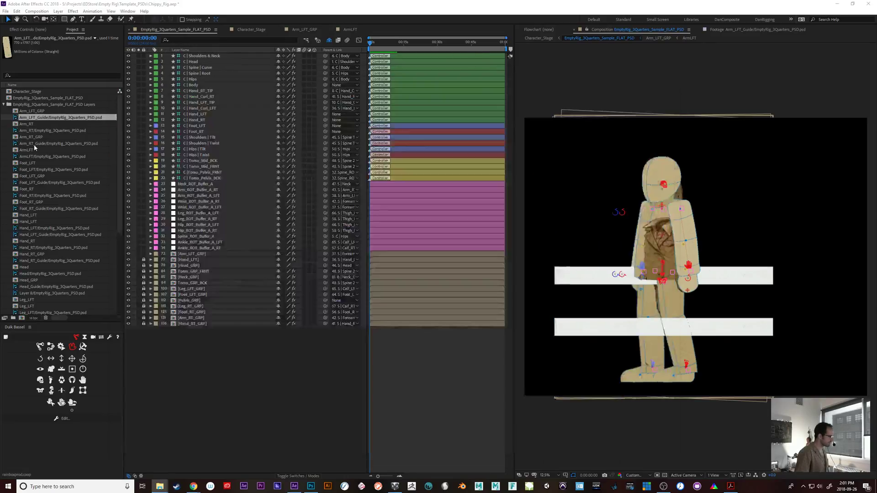
pyautogui.click(18, 235)
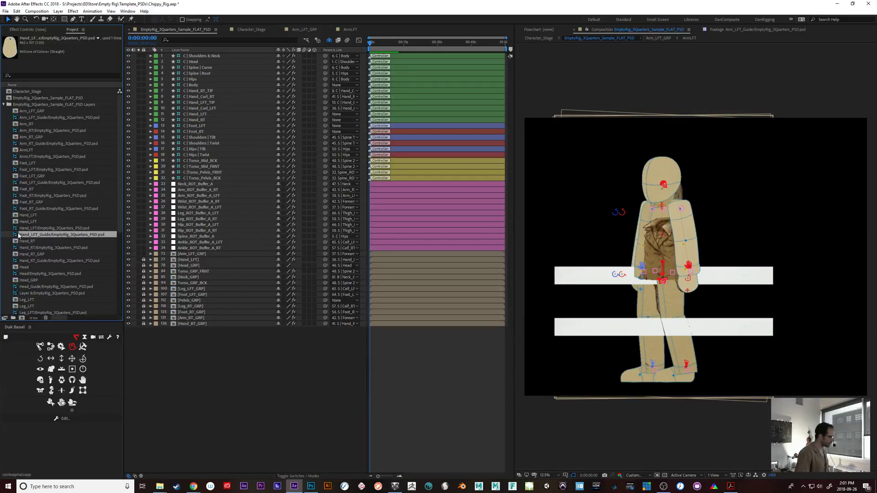
pyautogui.click(20, 229)
pyautogui.rightClick(20, 229)
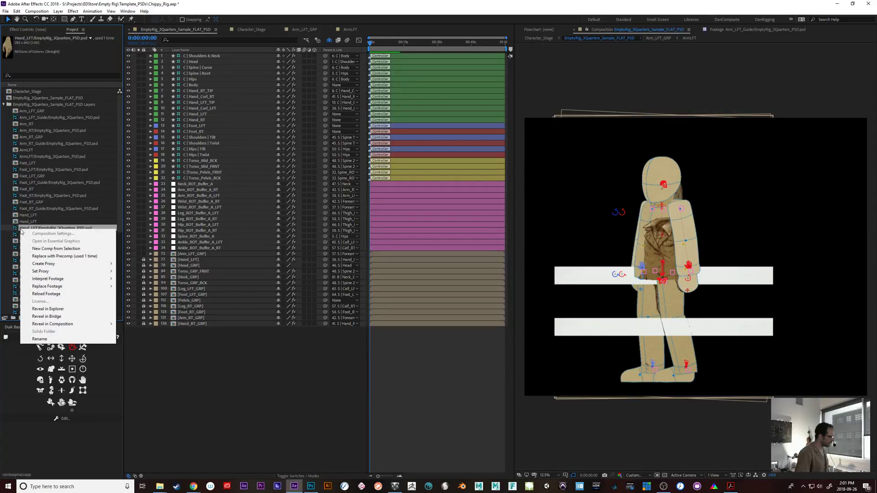
pyautogui.click(93, 309)
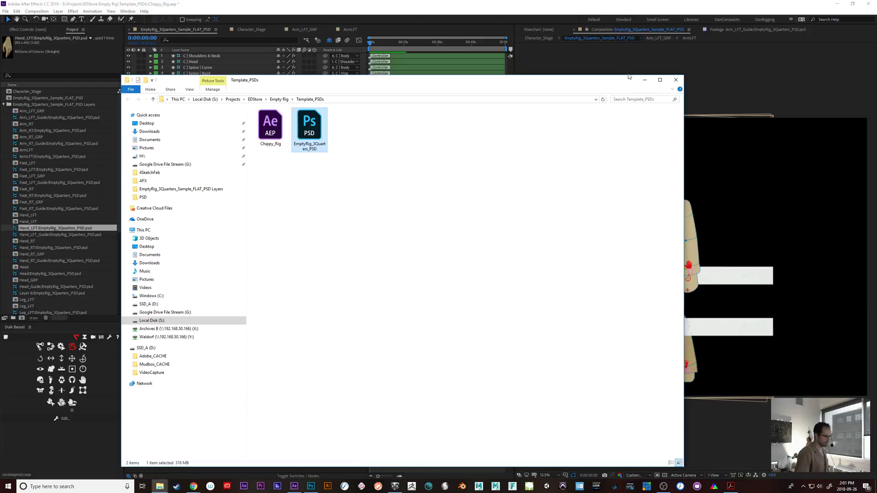
pyautogui.click(648, 81)
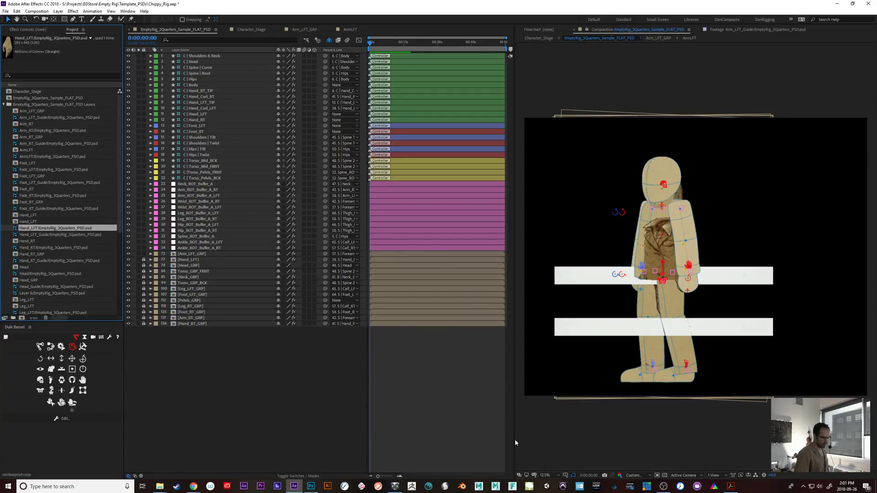
# - Switch to Photoshop, delete the Hat layer from EmptyRig_3Quarters_PSD.psd, and save the document
pyautogui.click(311, 486)
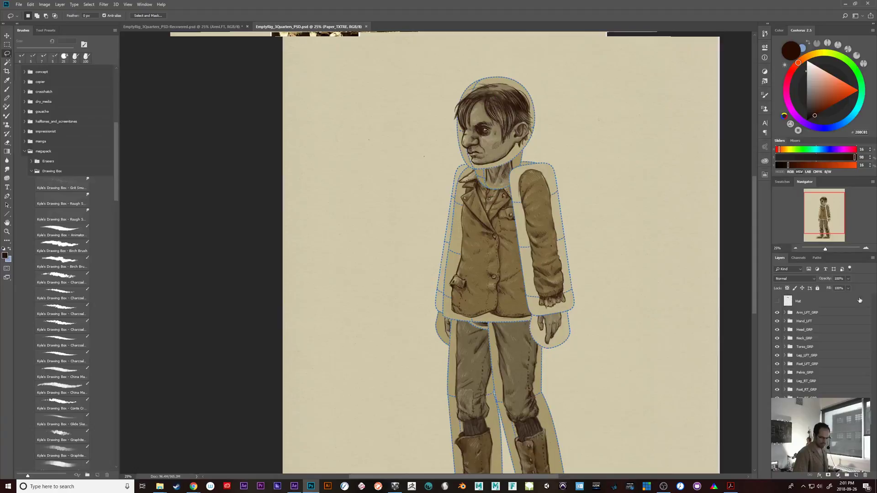
pyautogui.click(804, 301)
pyautogui.press('Delete')
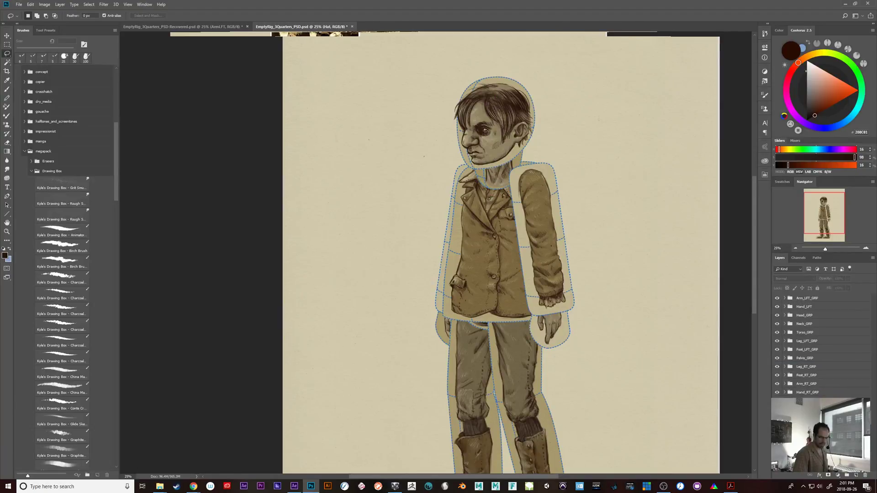
pyautogui.hotkey('ctrl', 's')
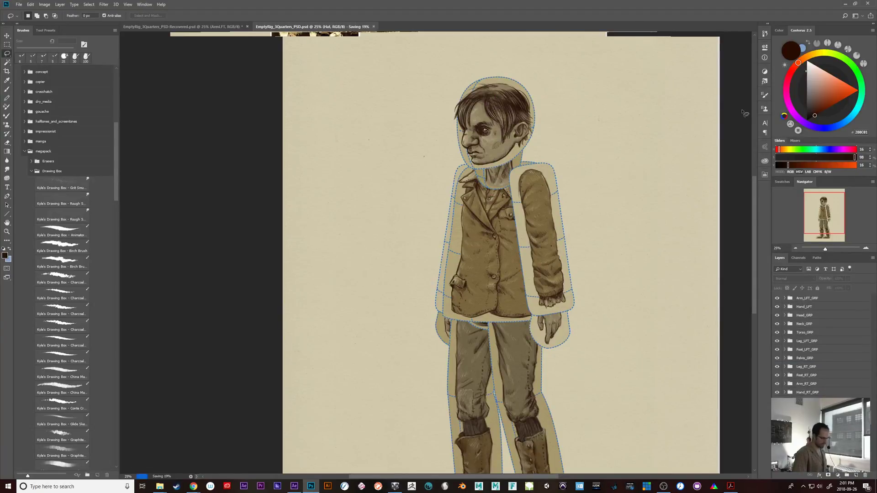
pyautogui.click(845, 4)
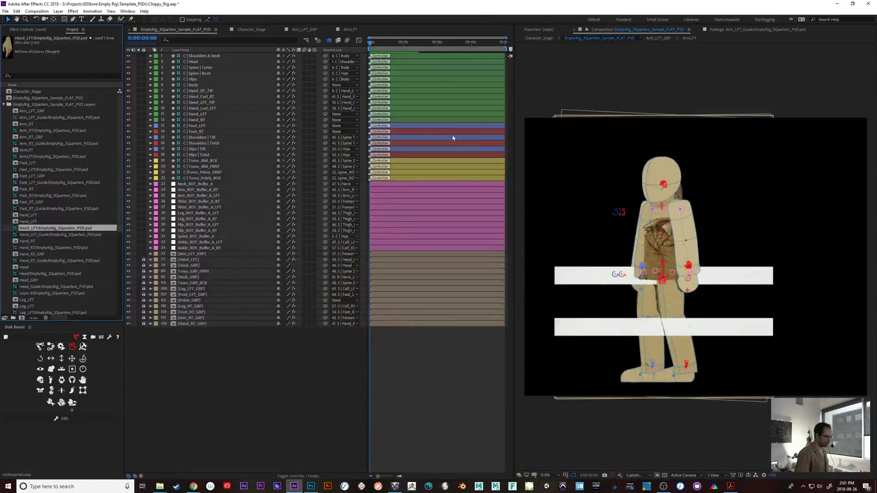
# - Close the After Effects project without saving changes and reopen Chippy_Rig from the Template_PSDs folder
pyautogui.click(5, 11)
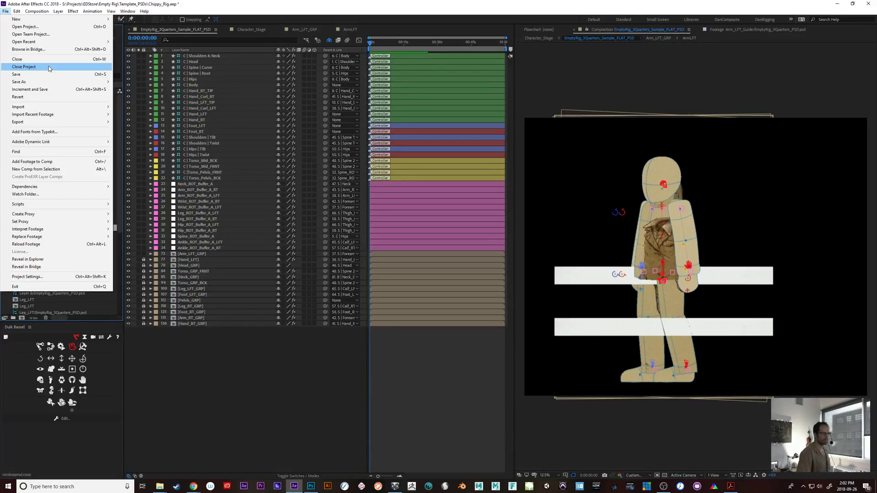
pyautogui.click(24, 67)
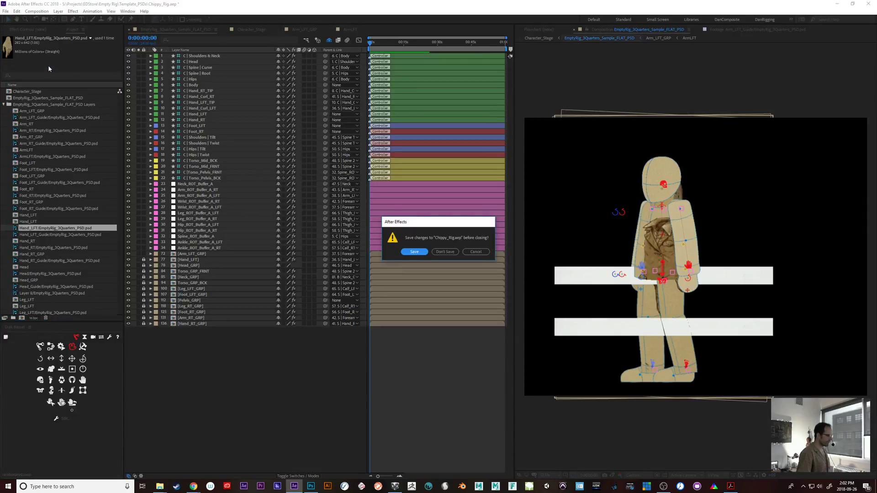
pyautogui.click(445, 252)
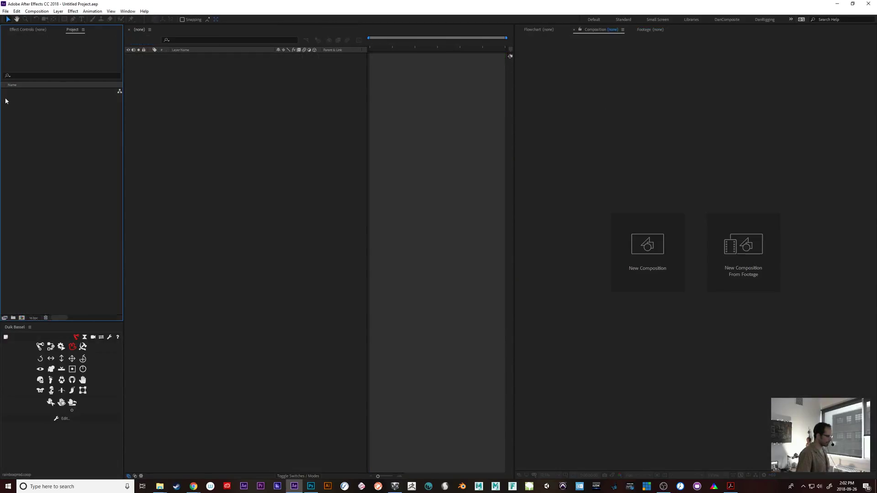
pyautogui.click(5, 11)
pyautogui.click(23, 23)
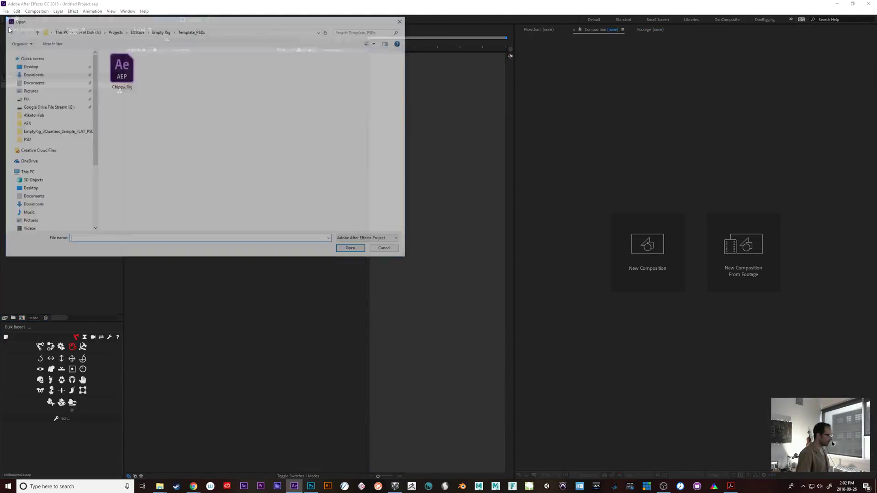
pyautogui.doubleClick(124, 72)
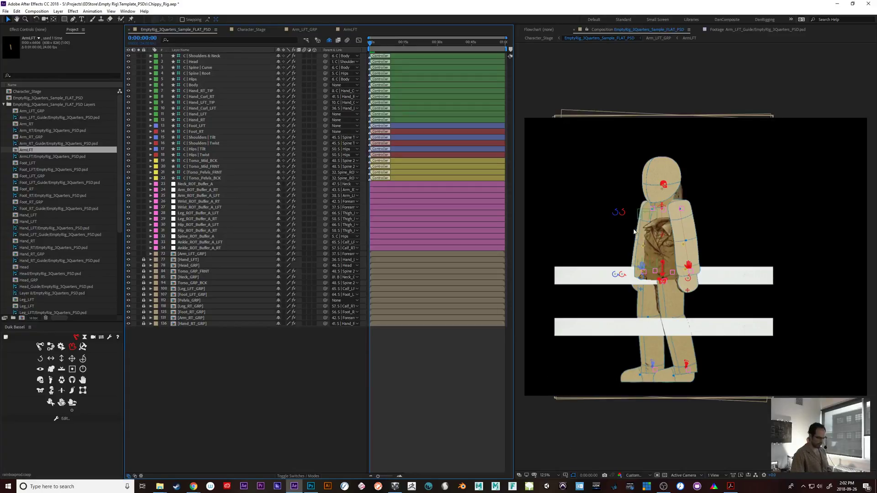
# - Switch to Photoshop and crop EmptyRig_3Quarters_PSD.psd to its existing canvas bounds with the Crop tool
pyautogui.click(310, 487)
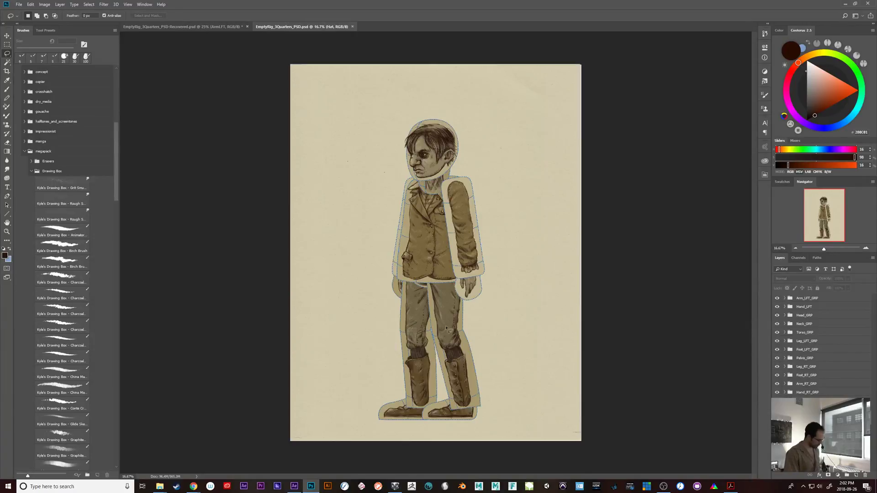
pyautogui.press('c')
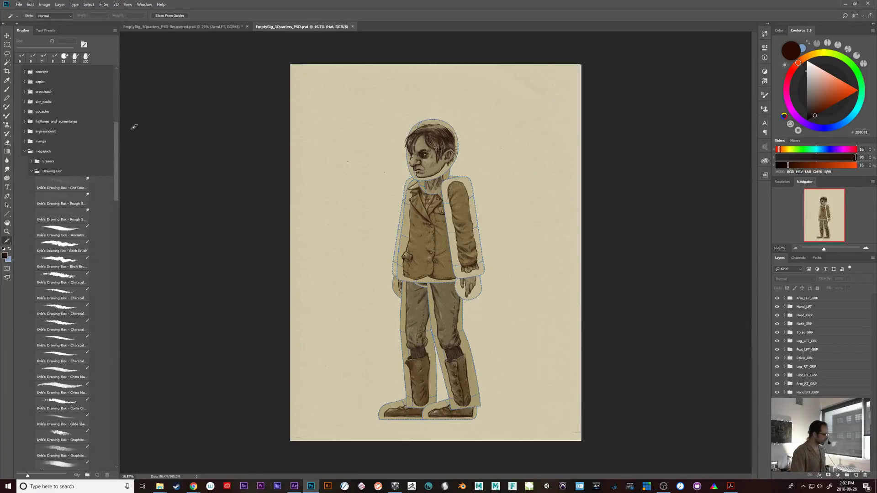
pyautogui.rightClick(8, 240)
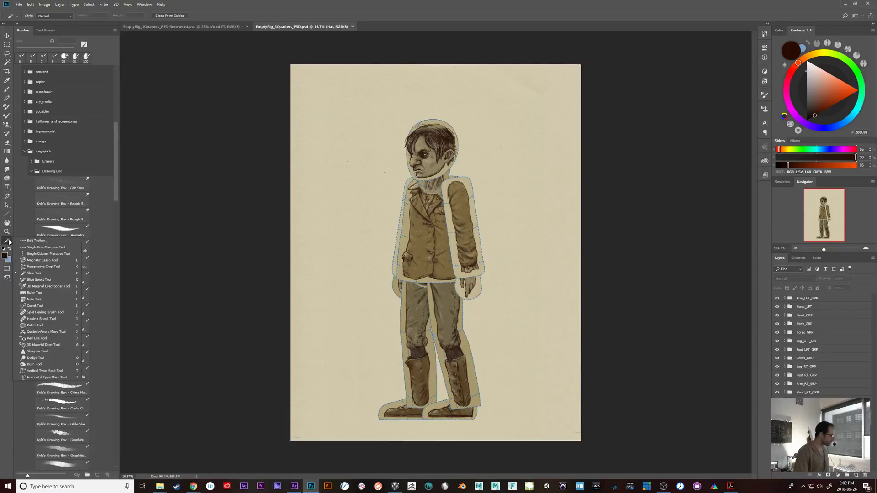
pyautogui.click(7, 70)
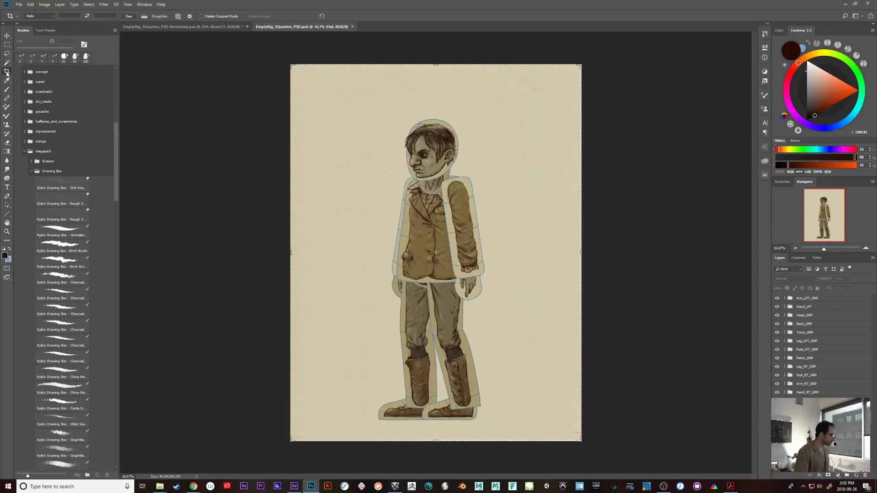
pyautogui.click(279, 167)
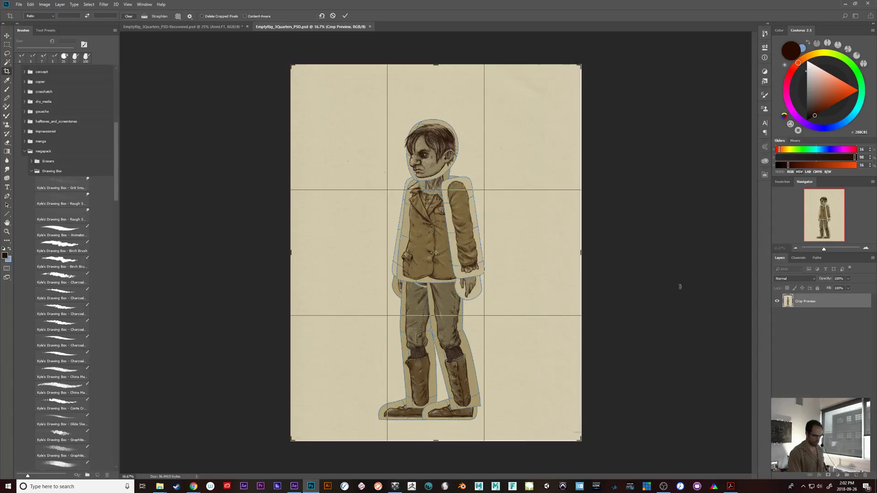
pyautogui.press('Escape')
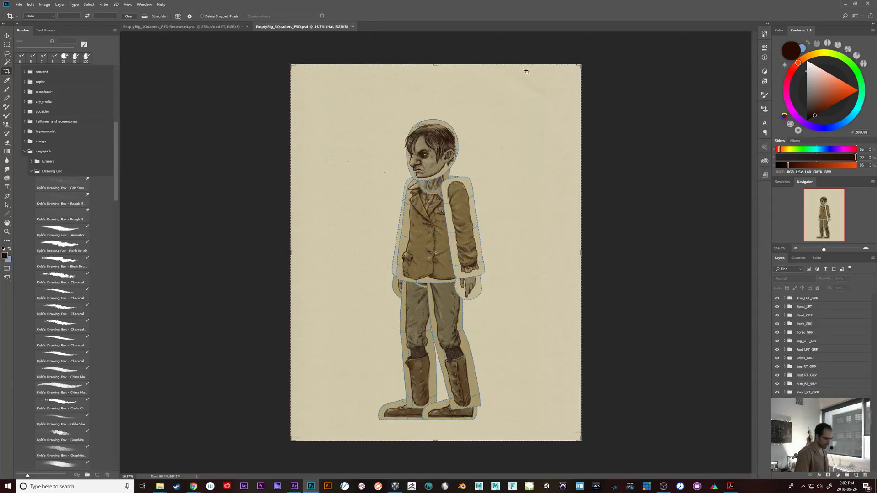
pyautogui.press('Return')
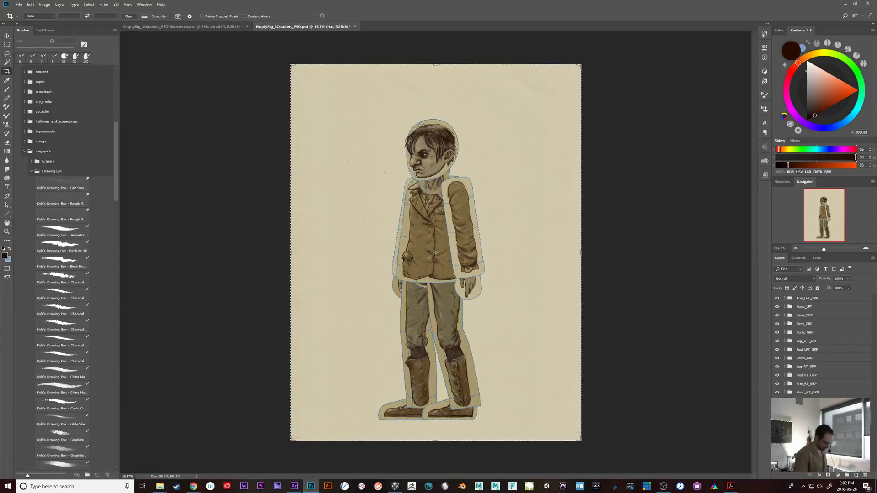
# - Create a new document from the Clipboard preset and paste the copied hat artwork into it
pyautogui.hotkey('ctrl', 'n')
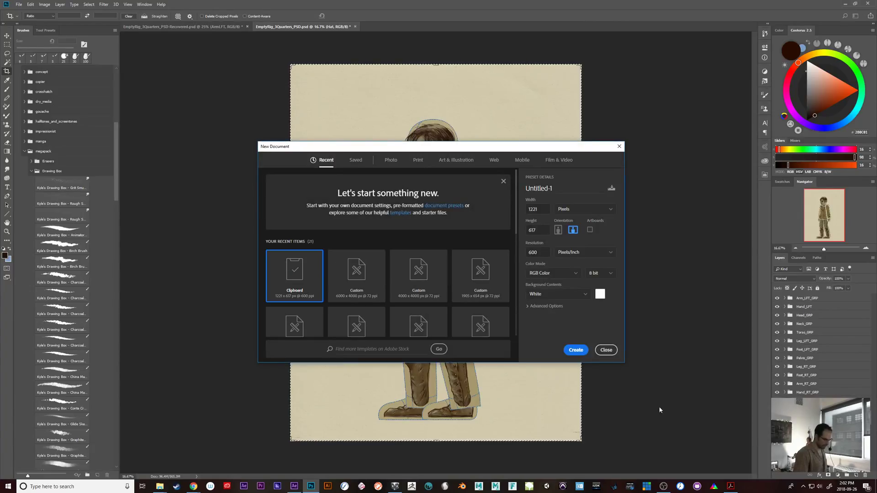
pyautogui.click(574, 349)
pyautogui.hotkey('ctrl', 'v')
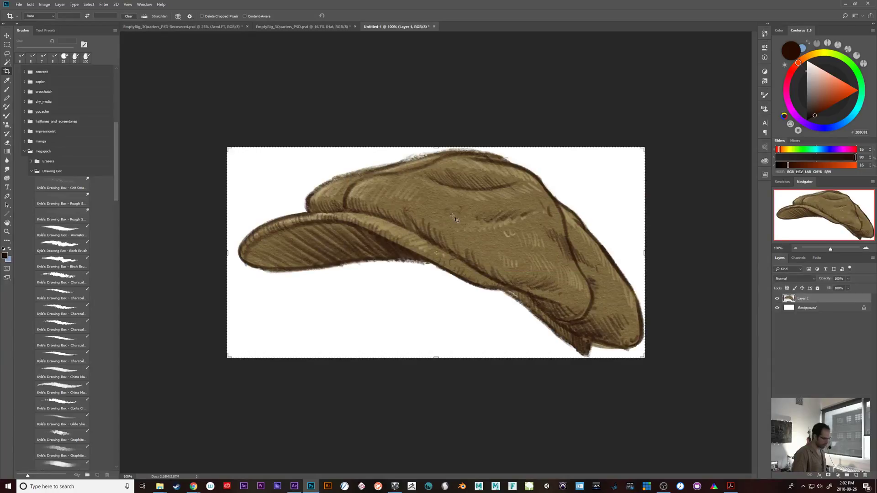
# - Return to EmptyRig_3Quarters_PSD.psd, delete its Hat layer, and switch to the Move tool
pyautogui.click(254, 27)
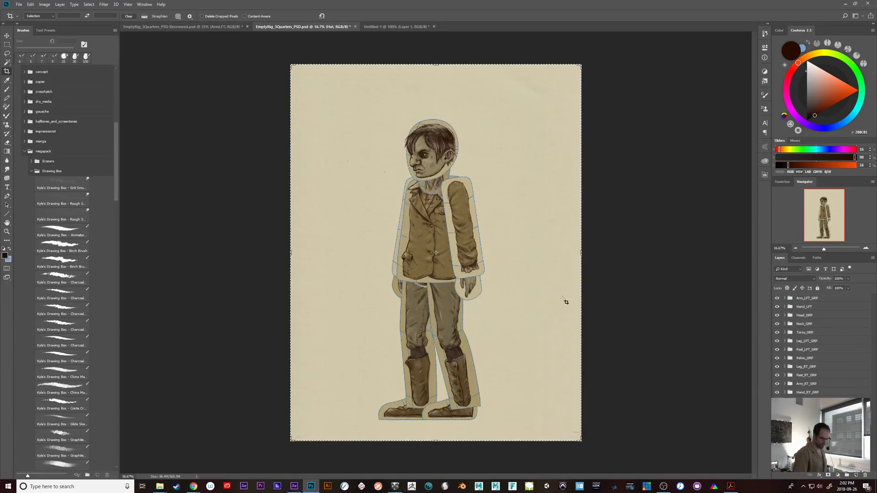
pyautogui.moveTo(869, 477); pyautogui.dragTo(866, 476)
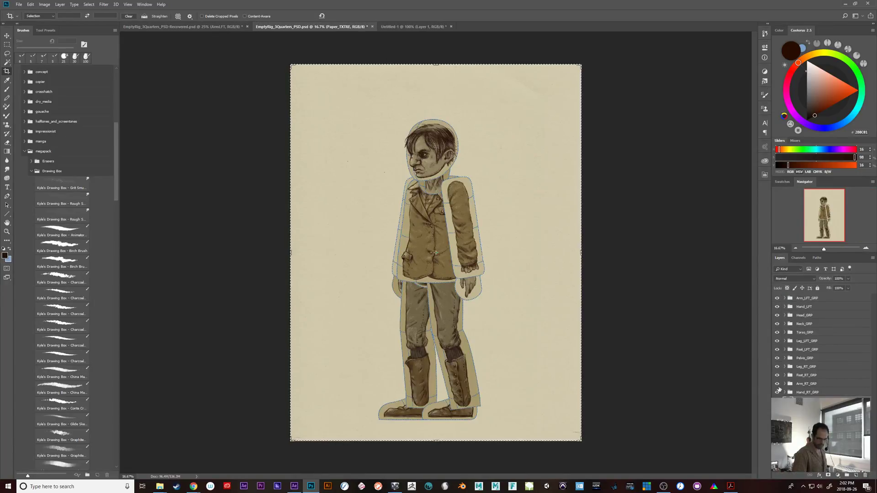
pyautogui.press('v')
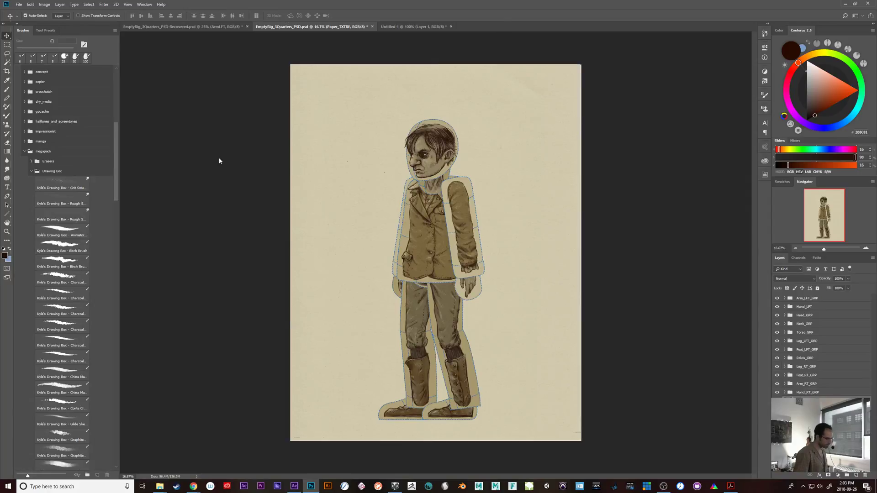
pyautogui.hotkey('ctrl', 'shift', 's')
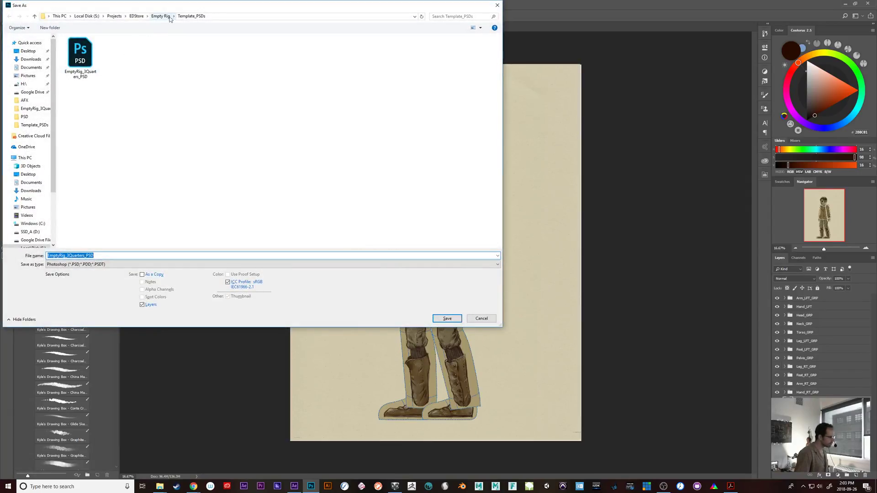
pyautogui.doubleClick(75, 57)
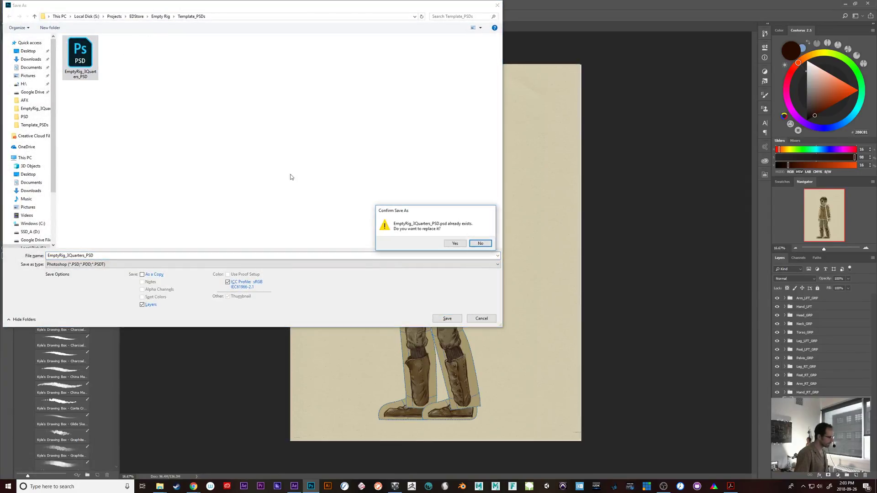
pyautogui.click(455, 244)
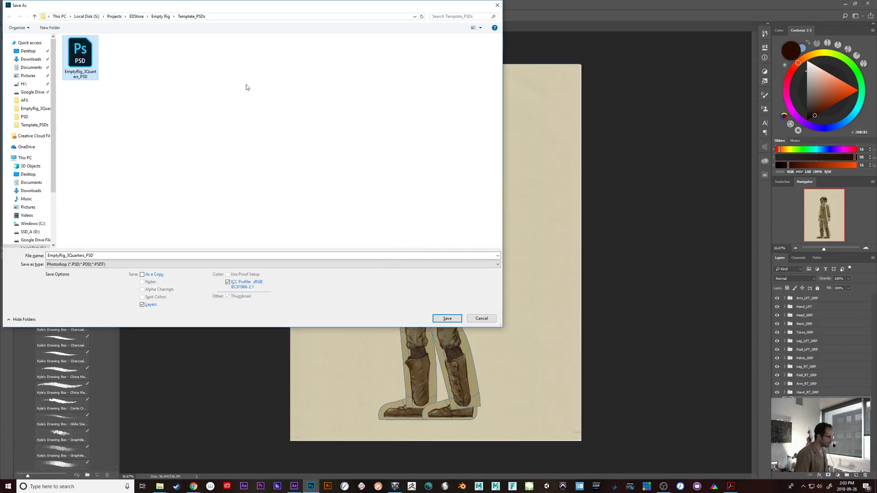
pyautogui.click(163, 16)
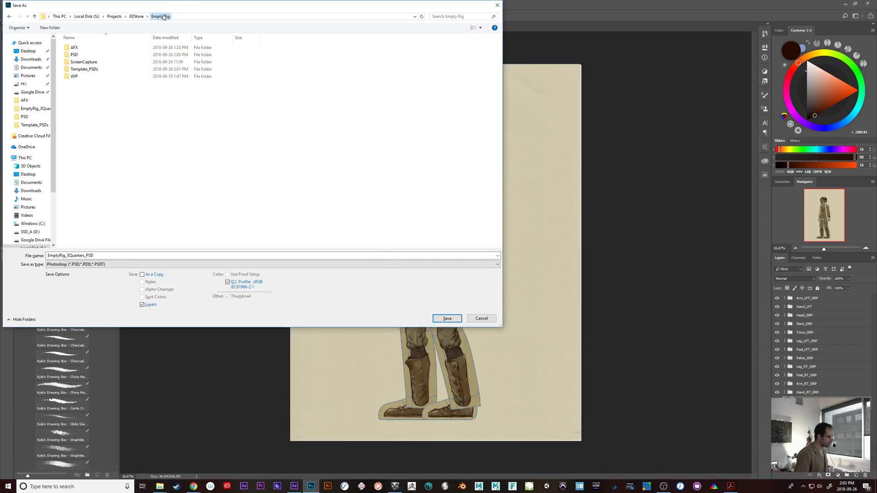
pyautogui.doubleClick(92, 71)
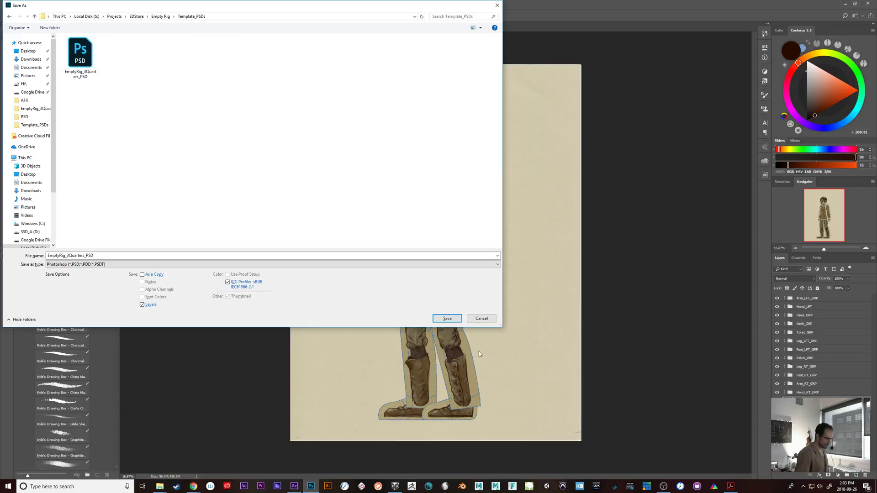
pyautogui.click(485, 320)
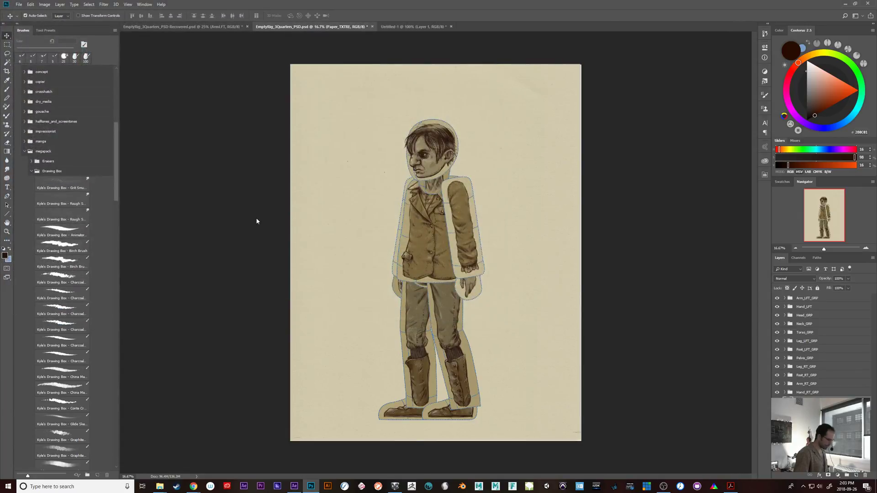
pyautogui.hotkey('ctrl', 'shift', 's')
pyautogui.click(80, 57)
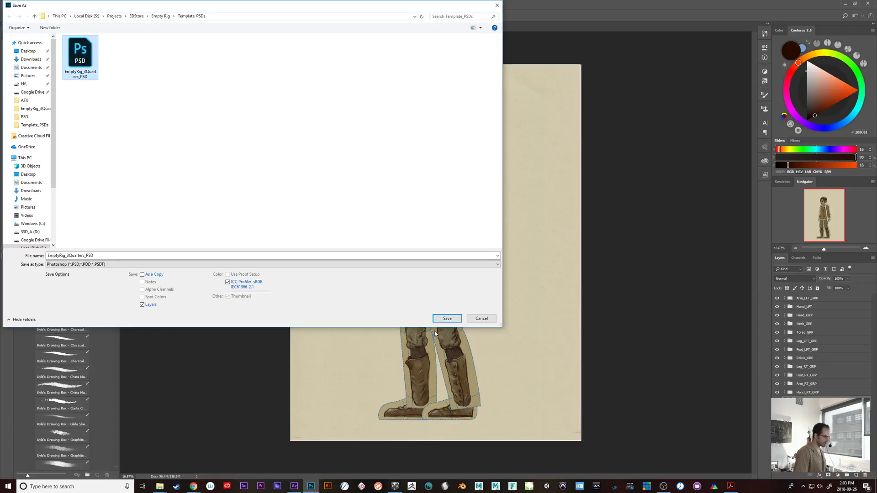
pyautogui.click(446, 321)
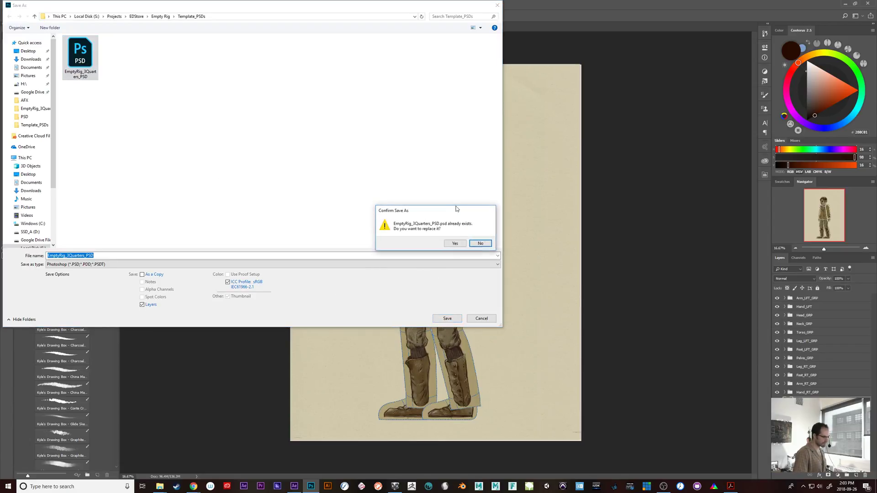
pyautogui.click(476, 243)
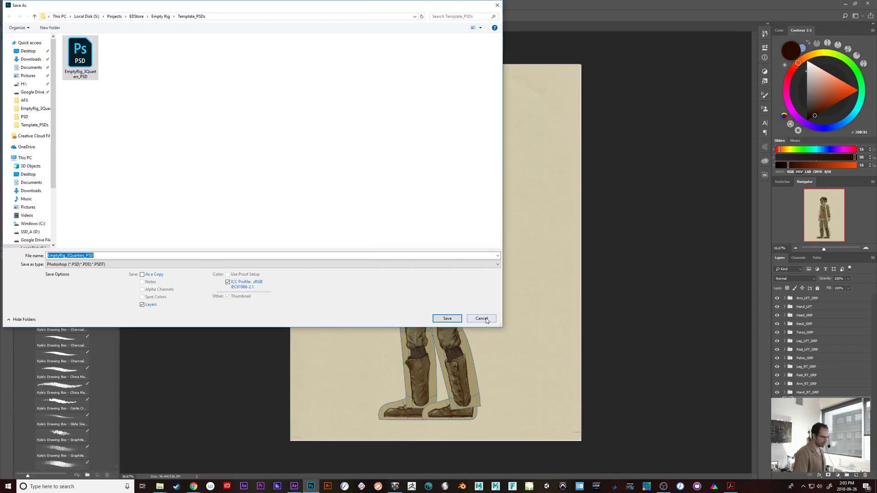
pyautogui.click(482, 320)
# - Save EmptyRig_3Quarters_PSD.psd in place and minimize Photoshop to return to After Effects
pyautogui.hotkey('ctrl', 's')
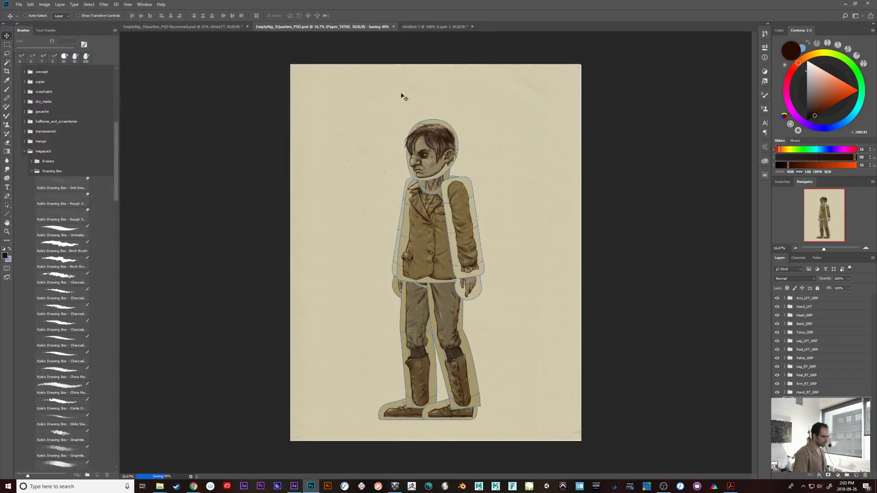
pyautogui.click(845, 7)
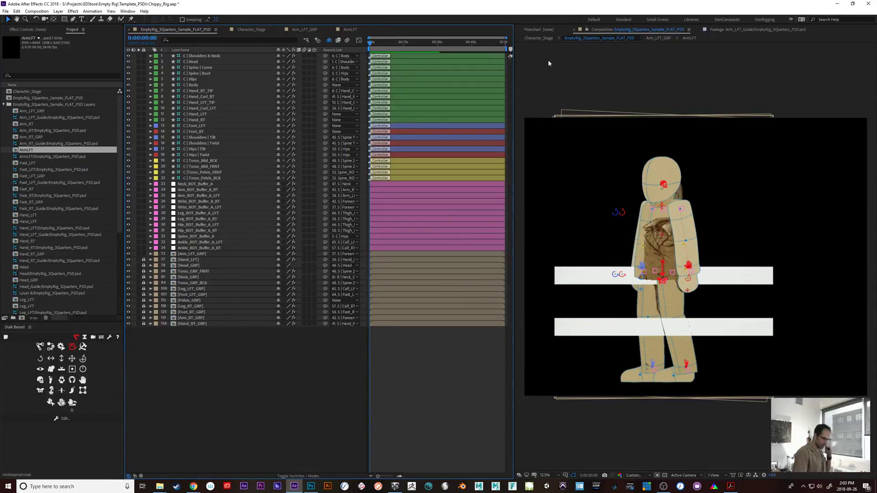
# - Close the After Effects project without saving changes and reopen Chippy_Rig.aep from the recent Template_PSDs projects
pyautogui.click(6, 12)
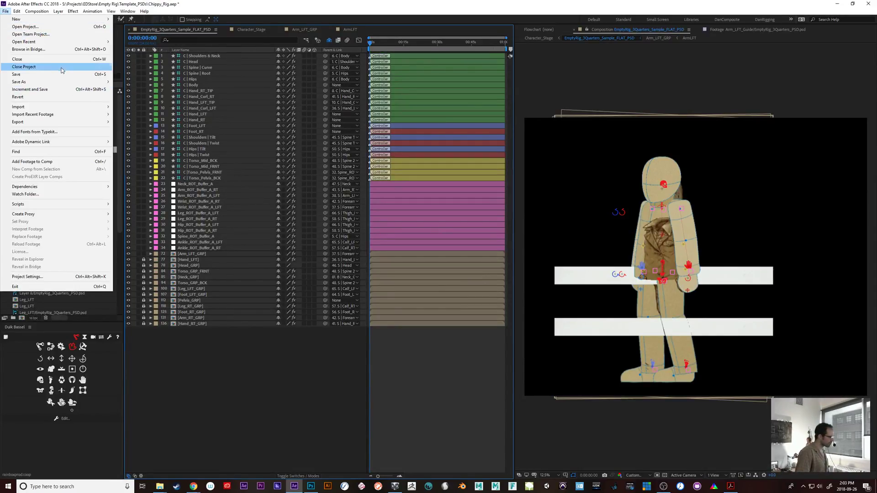
pyautogui.click(62, 69)
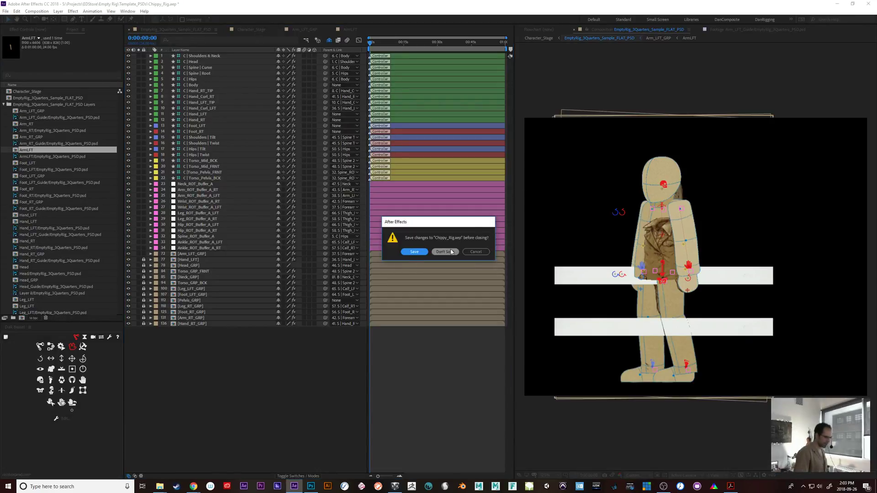
pyautogui.click(445, 252)
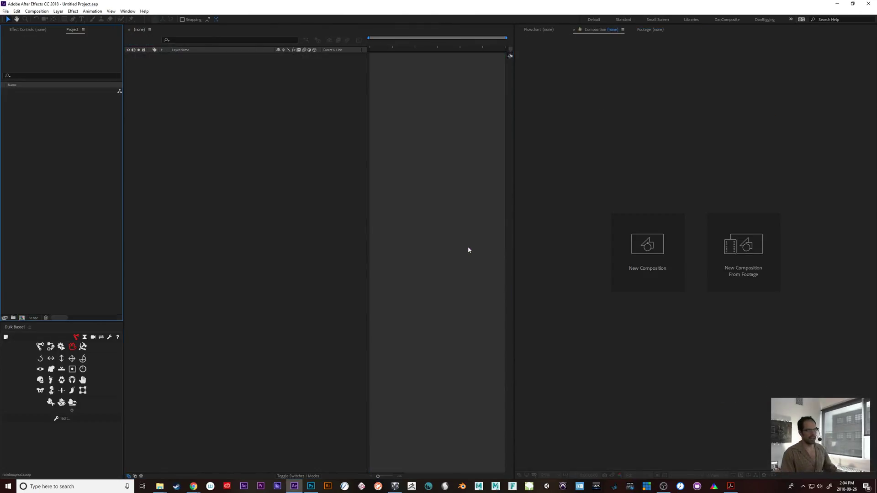
pyautogui.click(5, 11)
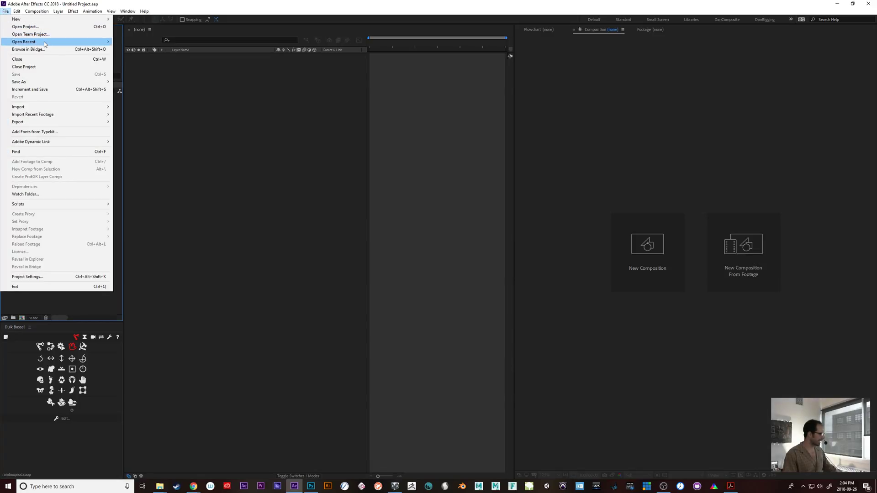
pyautogui.moveTo(44, 43)
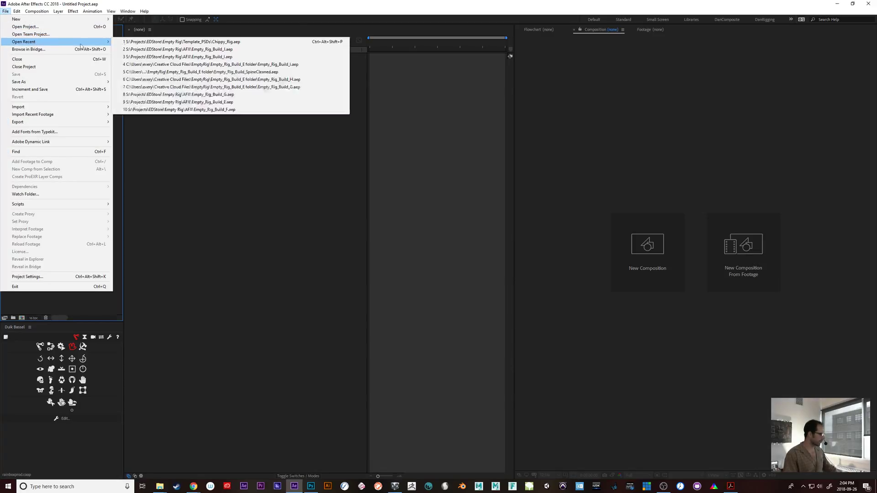
pyautogui.click(129, 42)
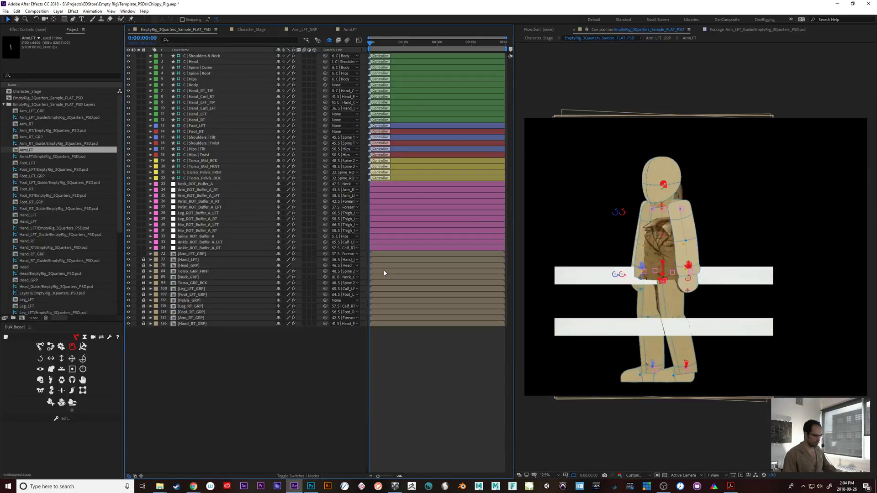
# - Open the Arm_LFT_GRP composition, check its nested ArmLFT comp, and move the ArmLFT layer so the sleeve sits inside the arm guide
pyautogui.click(41, 152)
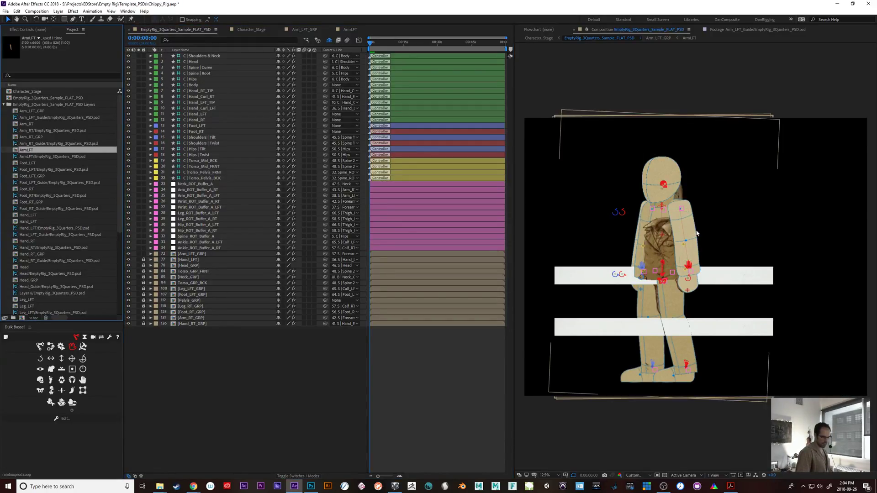
pyautogui.doubleClick(176, 253)
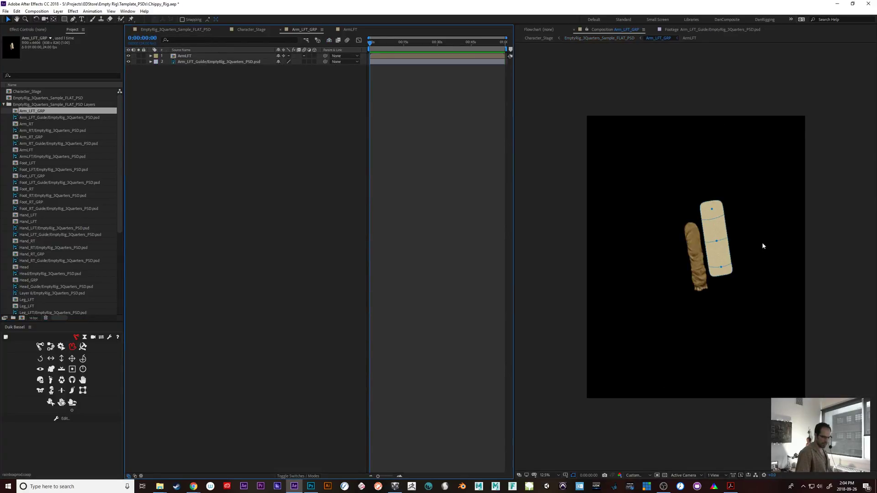
pyautogui.click(699, 247)
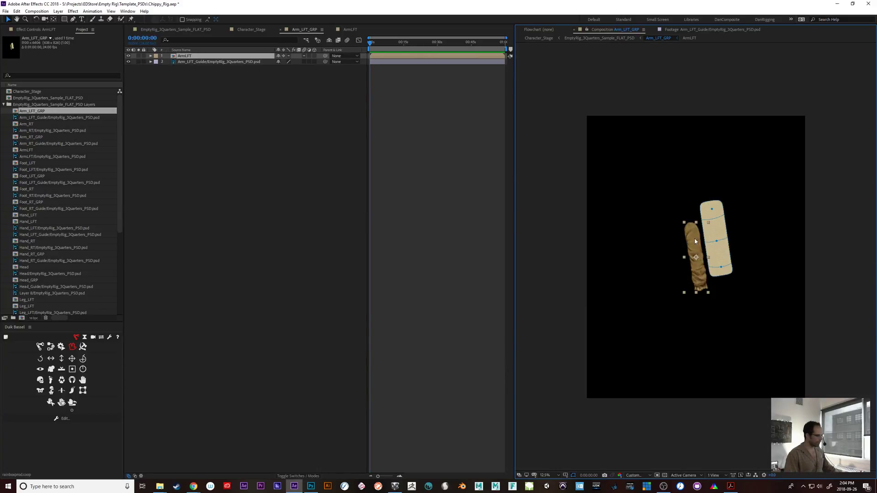
pyautogui.doubleClick(695, 241)
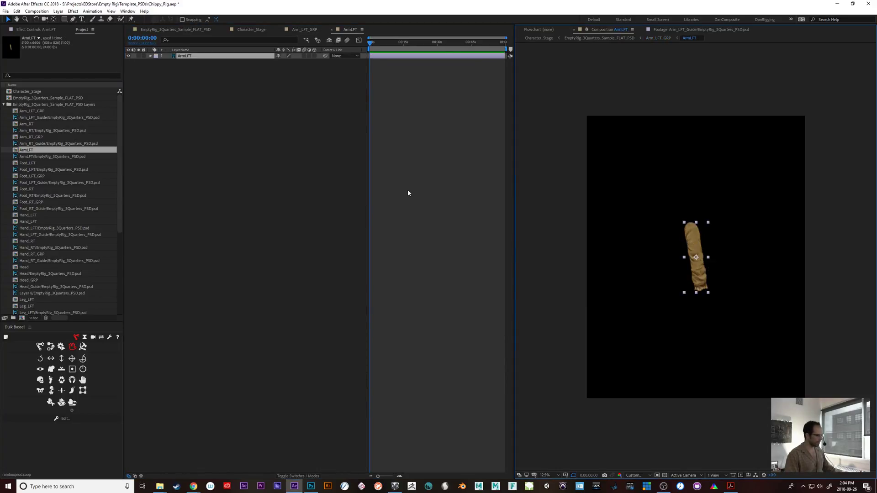
pyautogui.click(305, 30)
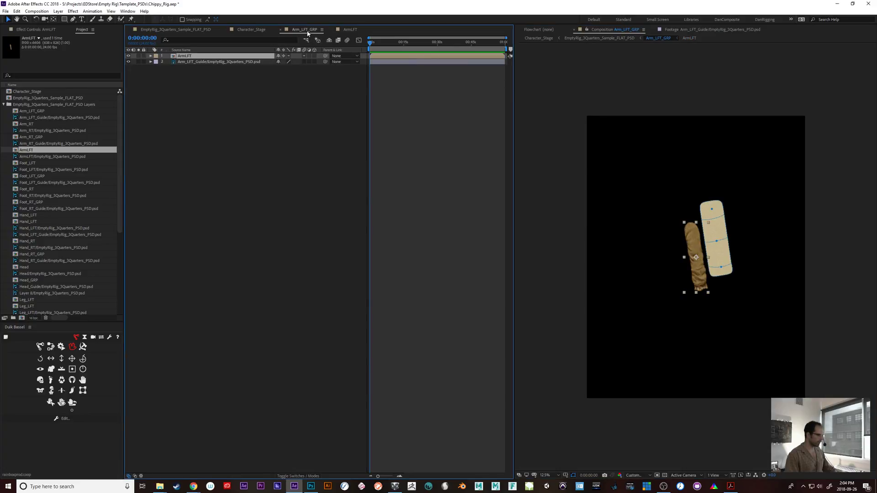
pyautogui.moveTo(695, 250); pyautogui.dragTo(715, 231)
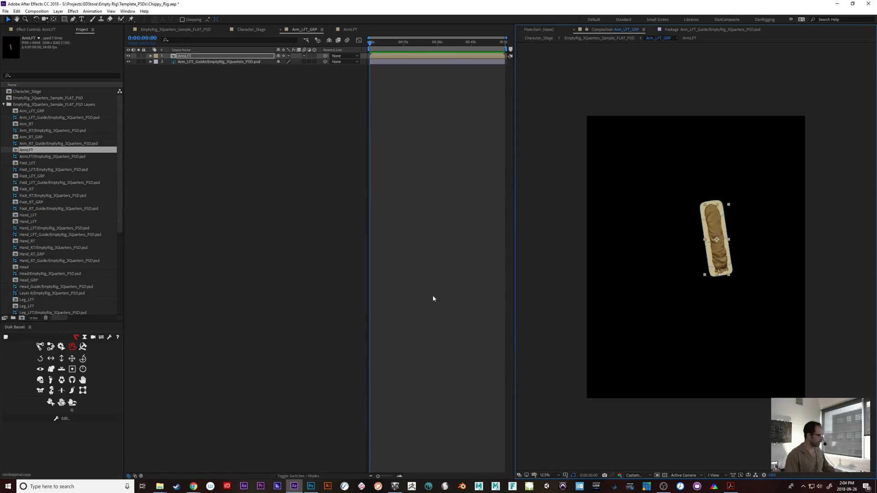
# - Toggle the Collapse Transformations switch on the ArmLFT layer in the Arm_LFT_GRP composition
pyautogui.click(284, 57)
pyautogui.click(283, 56)
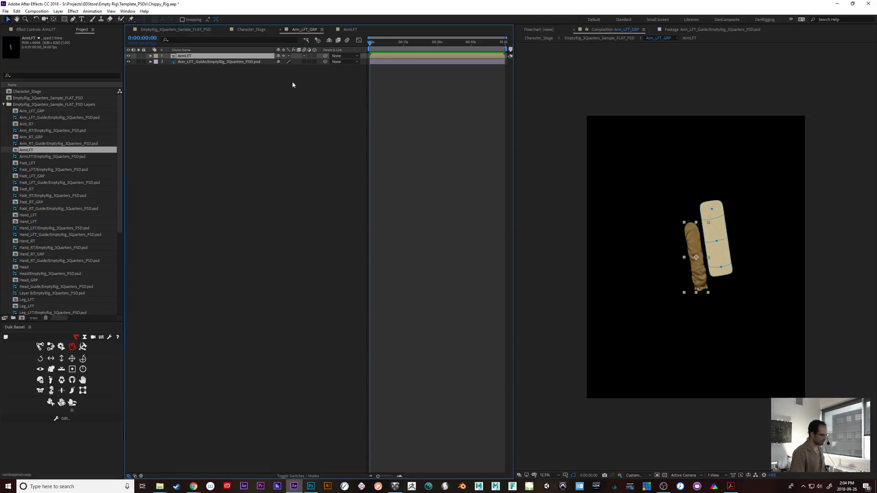
pyautogui.click(283, 56)
pyautogui.click(283, 56)
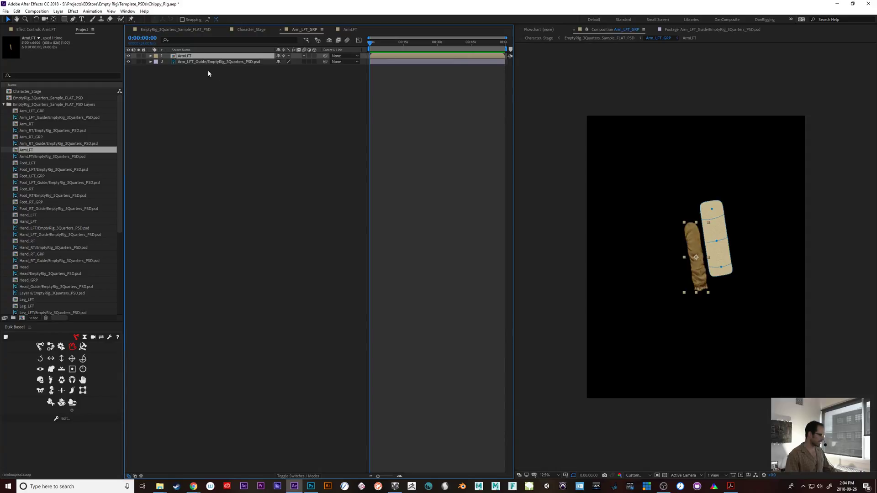
# - Switch to Photoshop, expand Arm_LFT_GRP in EmptyRig_3Quarters_PSD.psd, and select its nested ArmLFT group
pyautogui.click(309, 488)
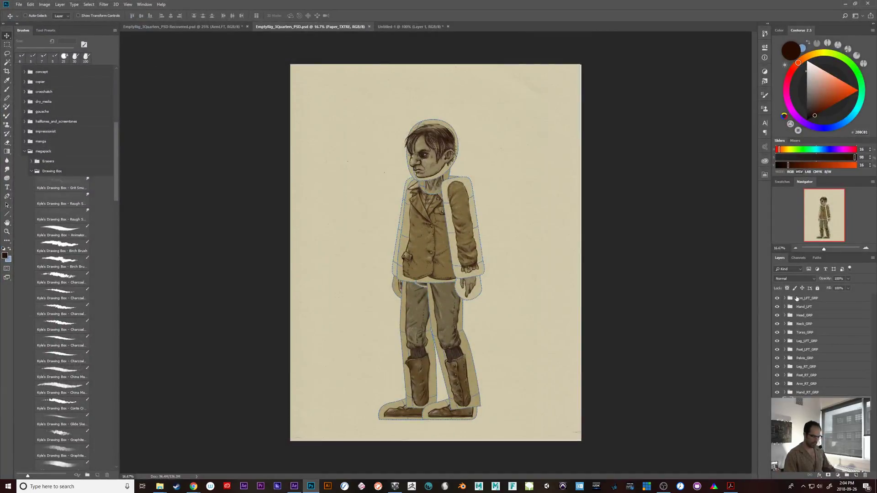
pyautogui.click(785, 299)
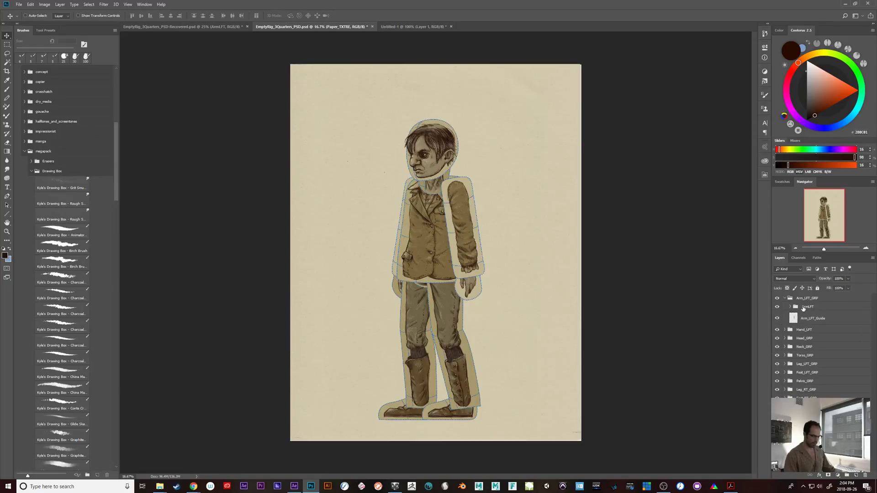
pyautogui.click(803, 308)
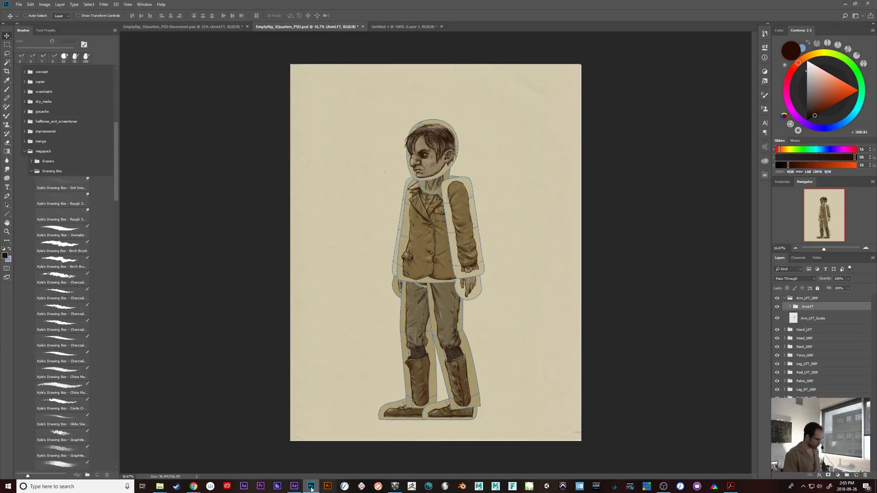
# - Switch back to After Effects and close the Chippy_Rig project without saving changes
pyautogui.click(294, 487)
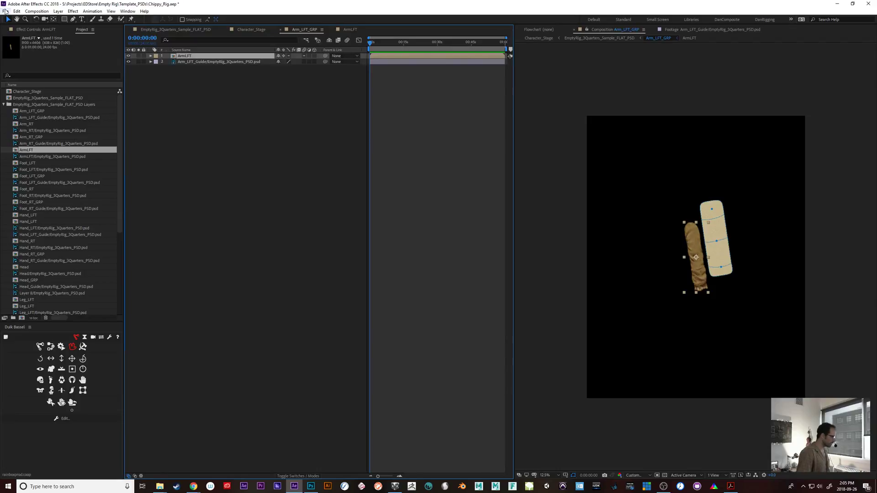
pyautogui.click(6, 11)
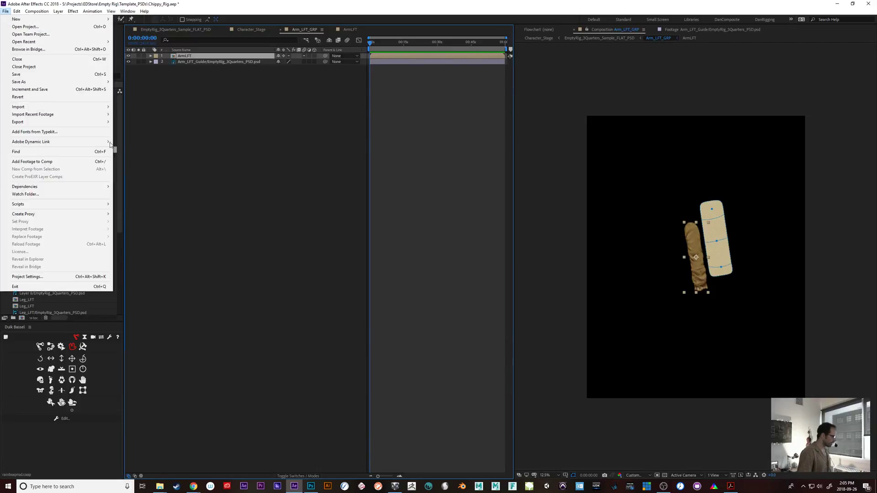
pyautogui.click(41, 67)
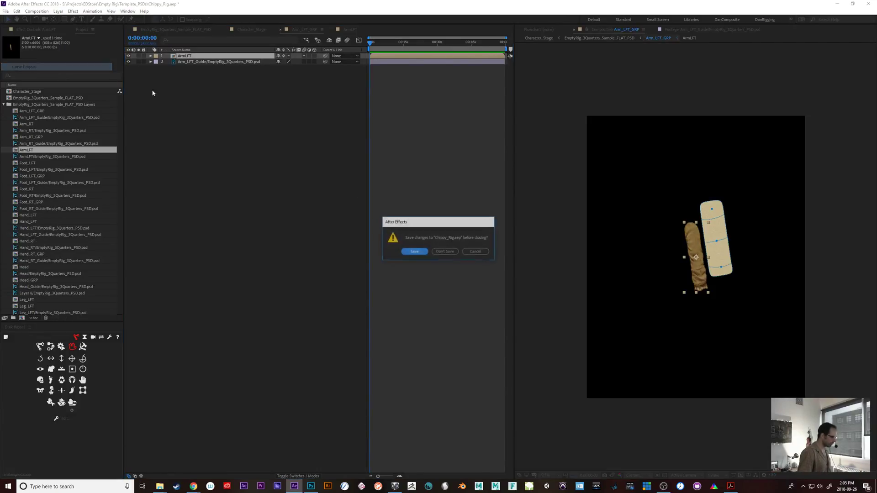
pyautogui.click(445, 252)
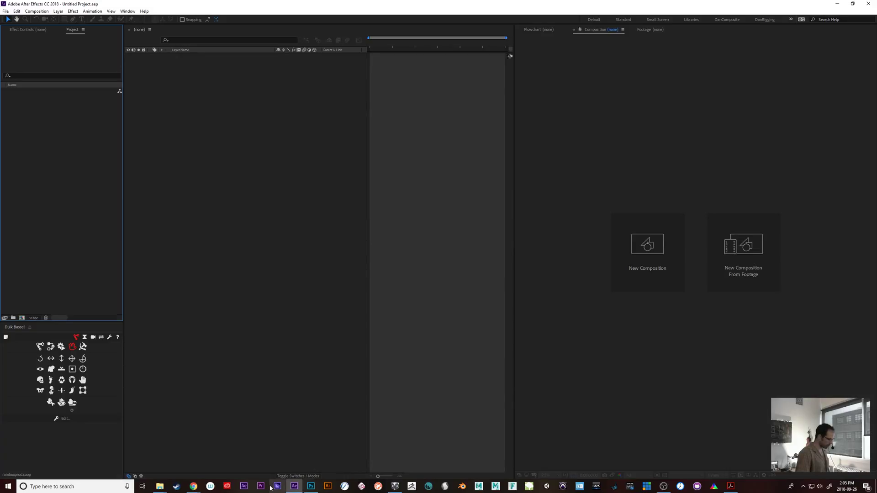
# - Return to Photoshop and merge the ArmLFT group inside Arm_LFT_GRP into a single layer
pyautogui.click(311, 487)
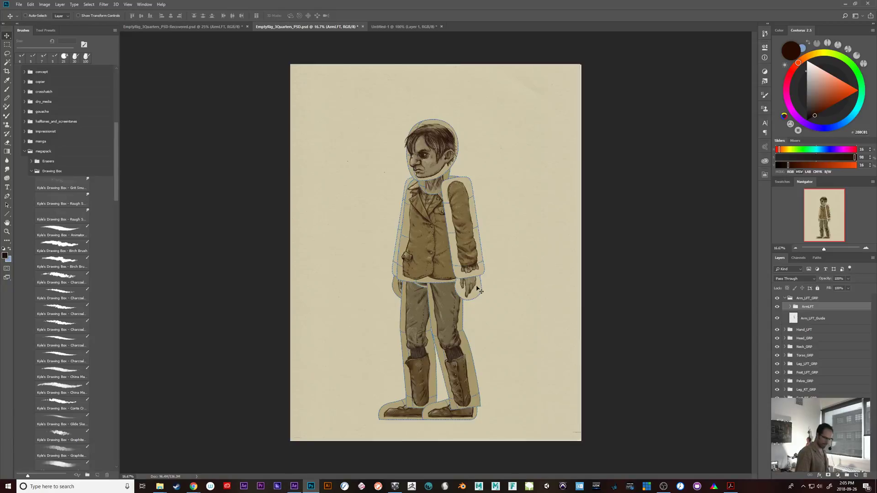
pyautogui.click(808, 300)
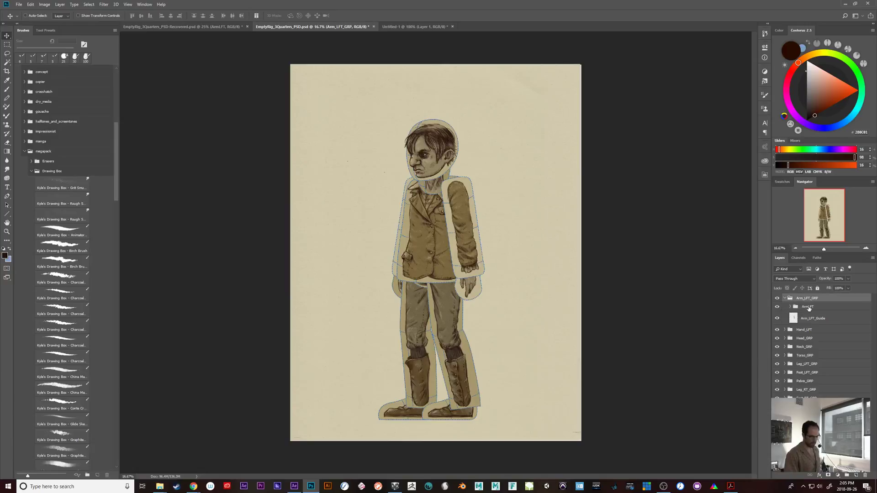
pyautogui.click(808, 307)
pyautogui.hotkey('ctrl', 'e')
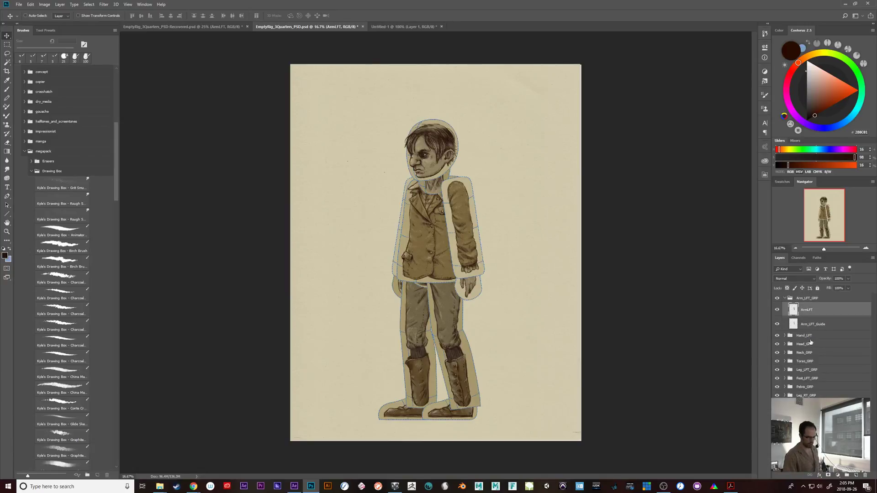
# - Expand the outer Hand_LFT group and merge its nested hand artwork group into a single layer
pyautogui.click(783, 337)
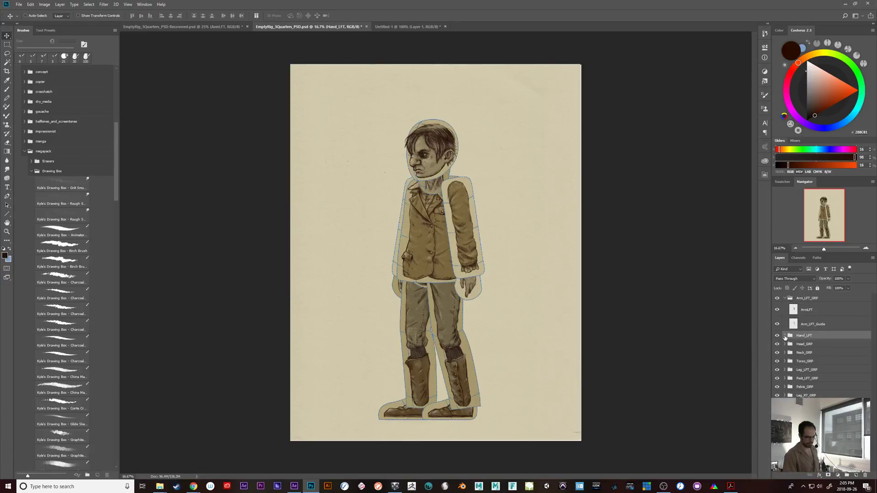
pyautogui.click(784, 336)
pyautogui.click(812, 346)
pyautogui.hotkey('ctrl', 'e')
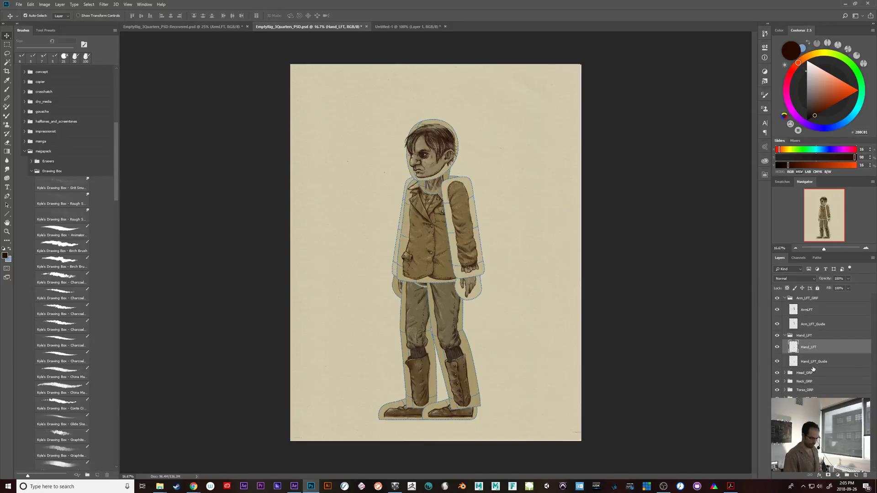
# - Expand Head_GRP and merge its nested Head group into a single layer
pyautogui.click(785, 372)
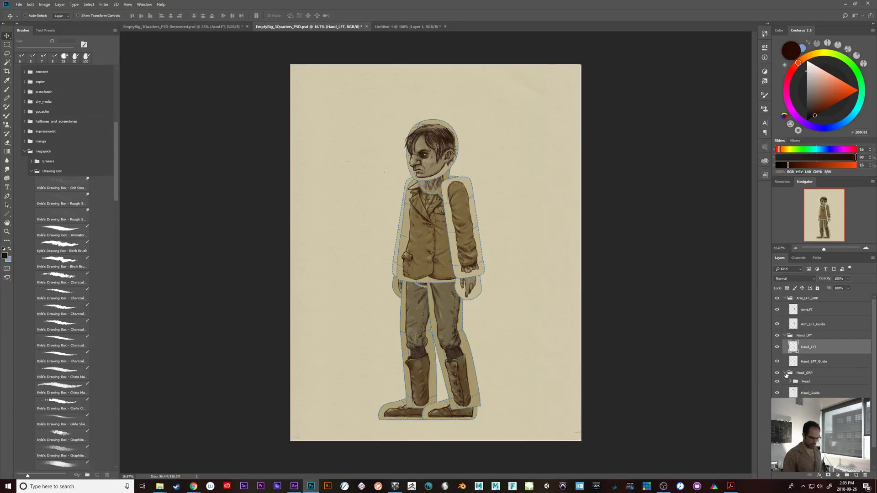
pyautogui.click(810, 383)
pyautogui.hotkey('ctrl', 'e')
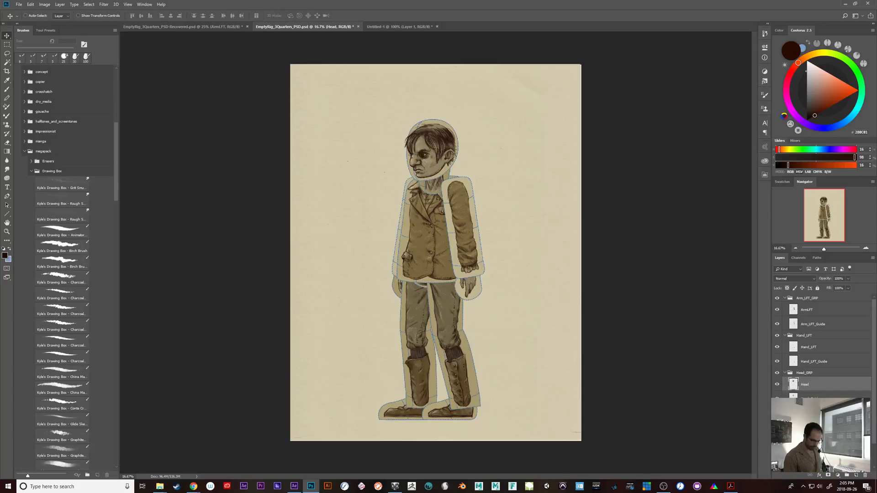
# - Expand Neck_GRP to inspect its nested Neck group, and undo the merge of the Head group
pyautogui.click(805, 410)
pyautogui.click(785, 410)
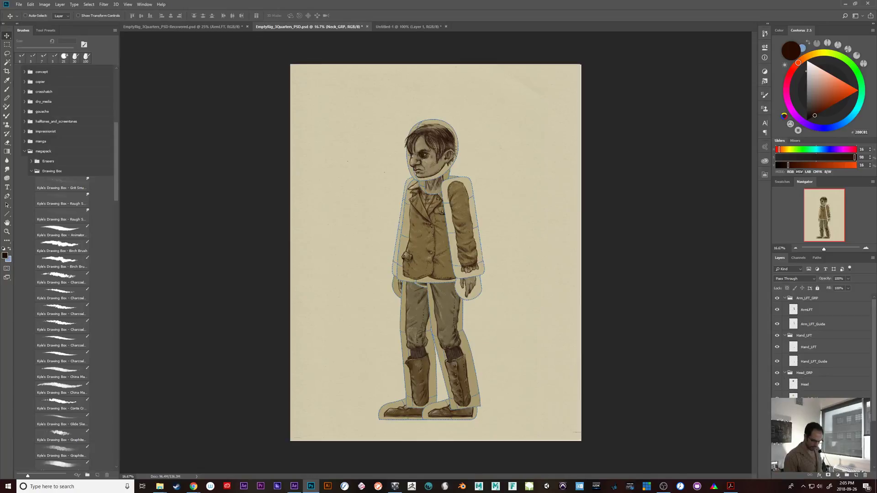
pyautogui.click(810, 421)
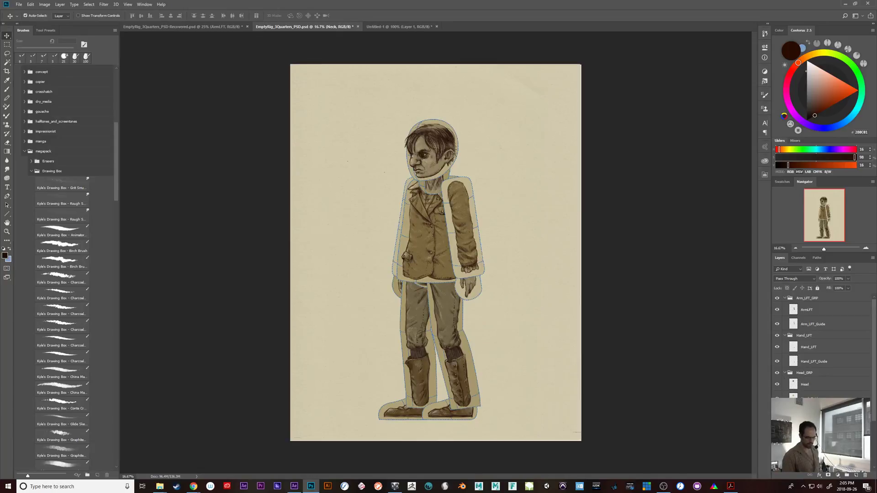
pyautogui.scroll(-2, 822, 347)
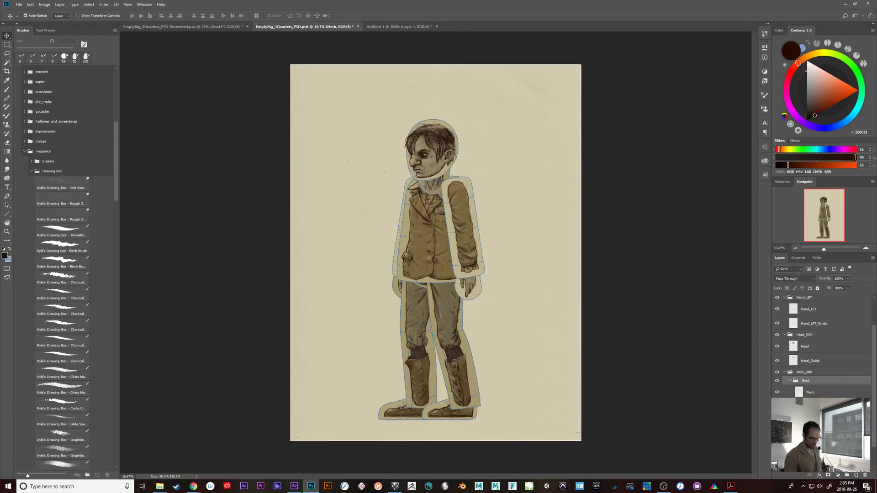
pyautogui.hotkey('ctrl', 'z')
pyautogui.hotkey('ctrl', 'z')
pyautogui.hotkey('ctrl', 'z')
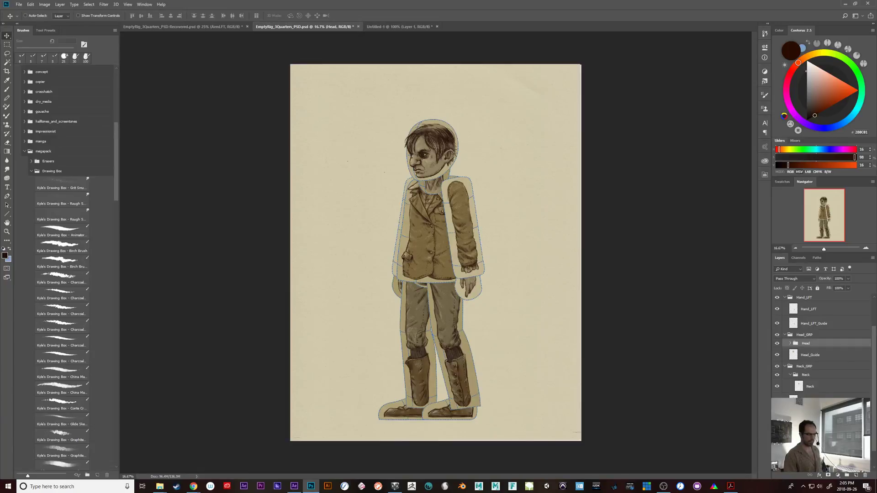
# - Minimize Photoshop and reopen Chippy_Rig.aep from the recent Template_PSDs projects in After Effects
pyautogui.click(845, 4)
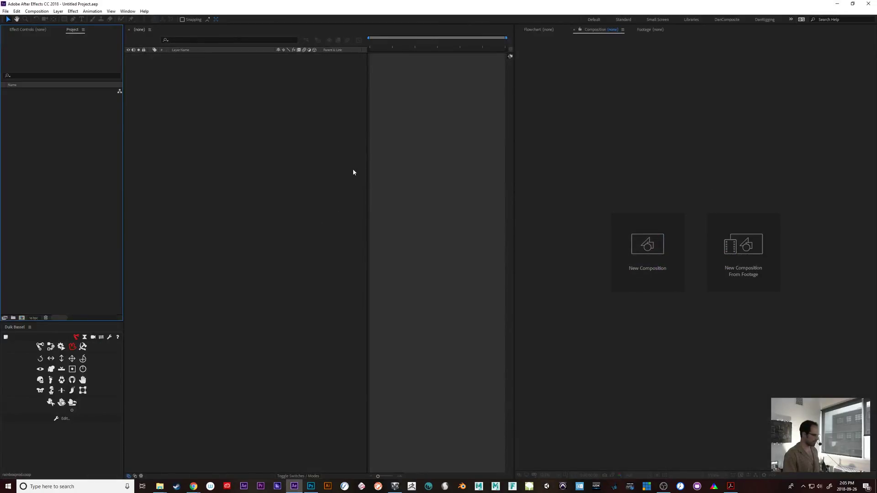
pyautogui.click(5, 11)
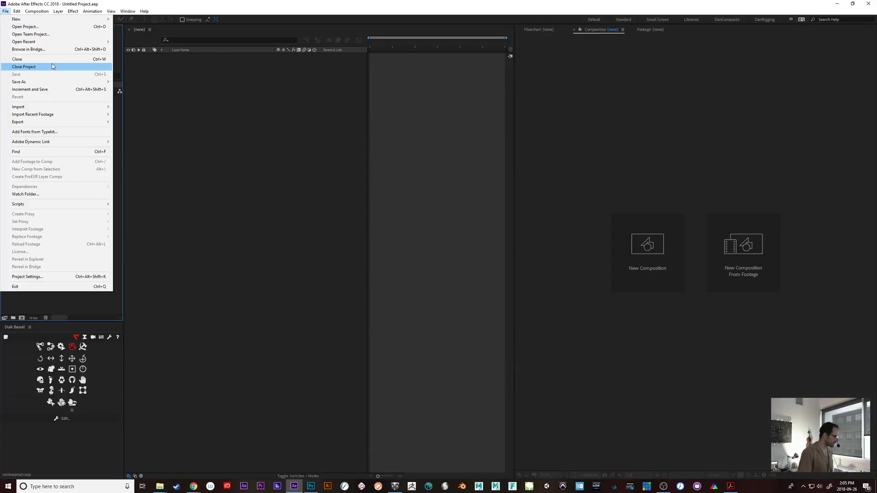
pyautogui.moveTo(63, 43)
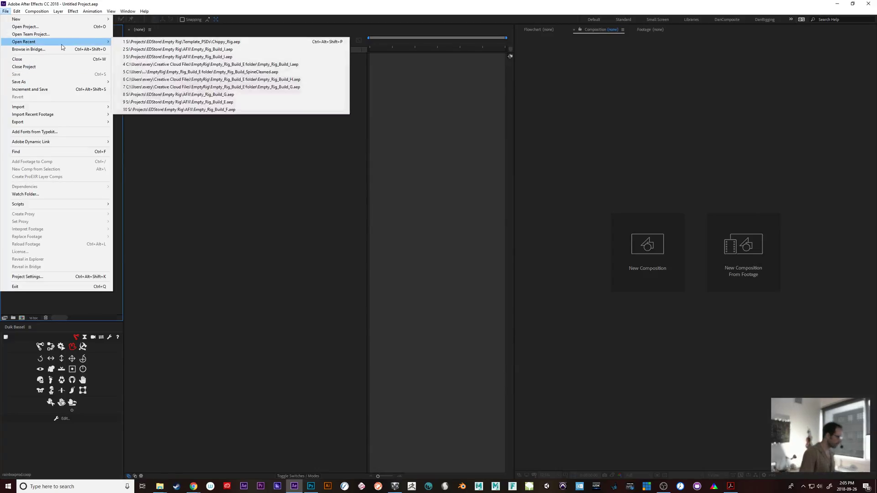
pyautogui.click(128, 45)
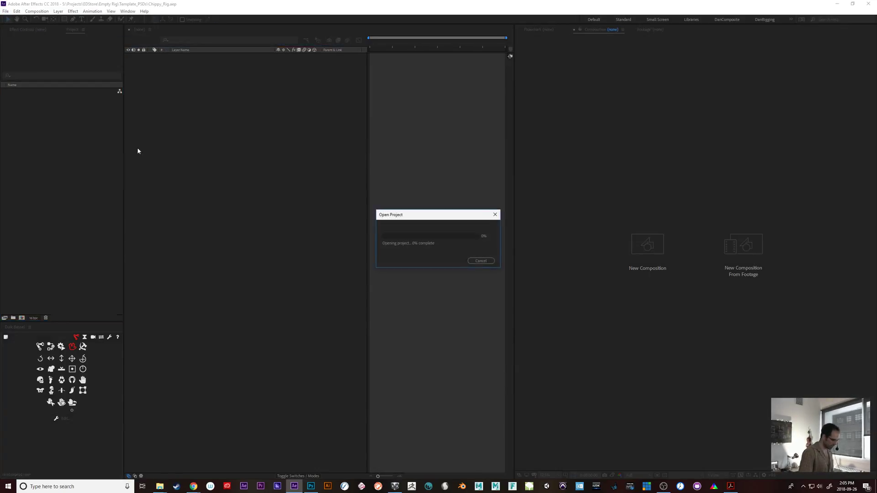
# - Check the upper layer groups of EmptyRig_3Quarters_PSD.psd in Photoshop, then return to After Effects
pyautogui.click(311, 487)
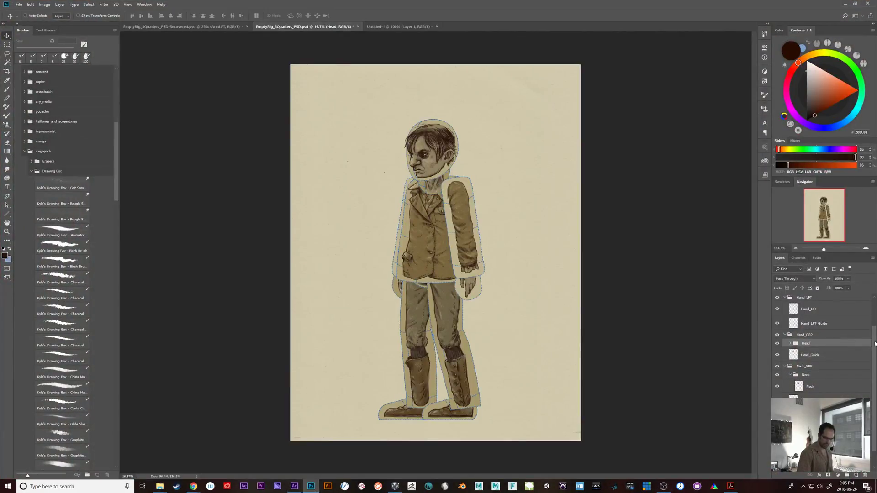
pyautogui.moveTo(875, 344); pyautogui.dragTo(871, 306)
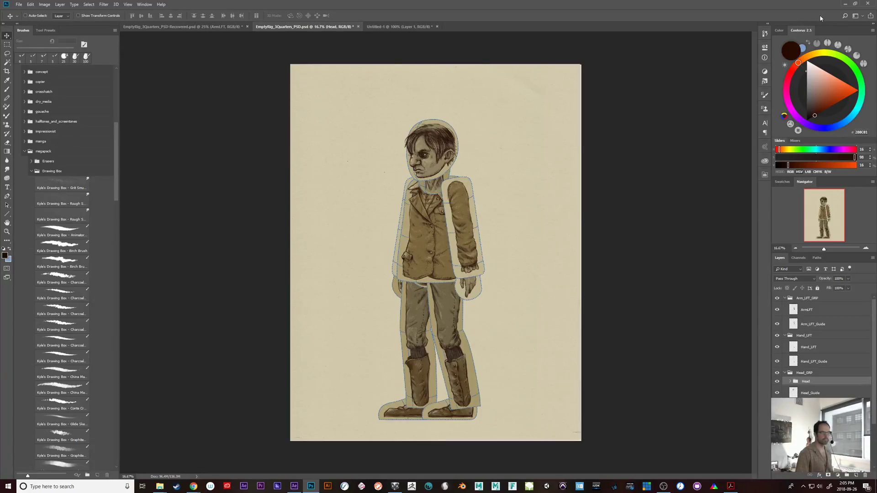
pyautogui.click(845, 5)
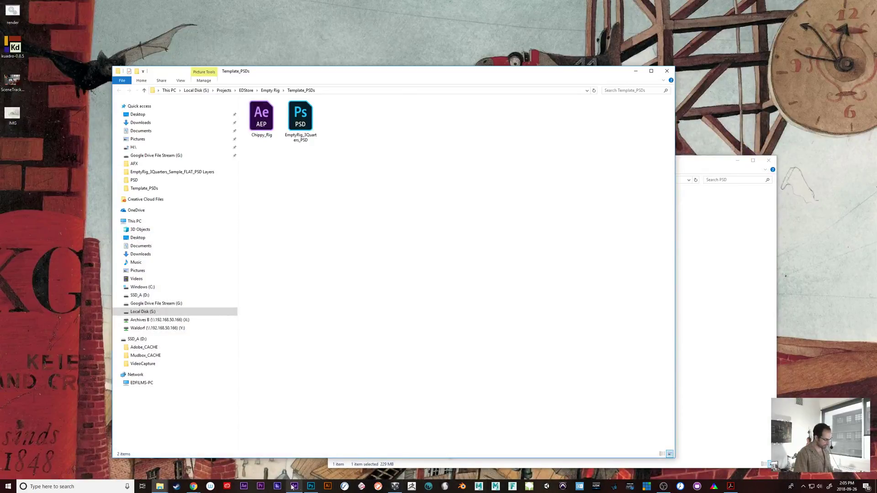
pyautogui.click(294, 487)
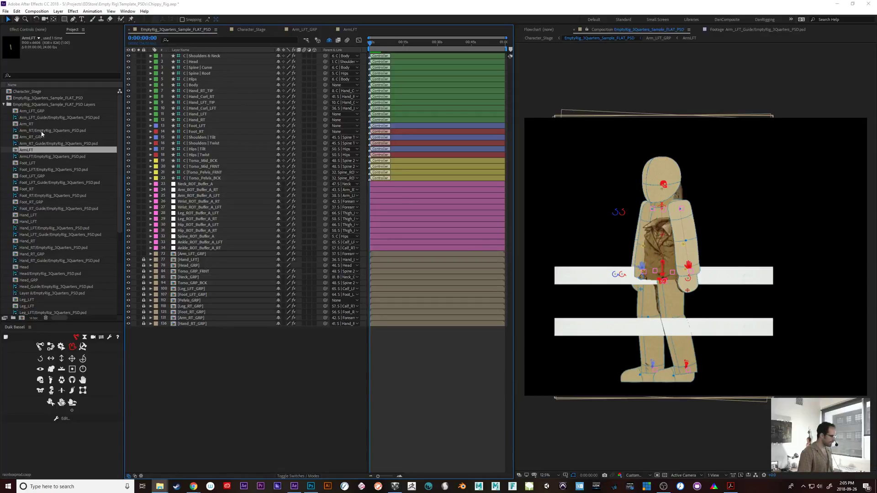
# - Inspect the Arm_RT_Guide, Arm_LFT_Guide and Arm_RT footage items linked to EmptyRig_3Quarters_PSD.psd
pyautogui.press('Up')
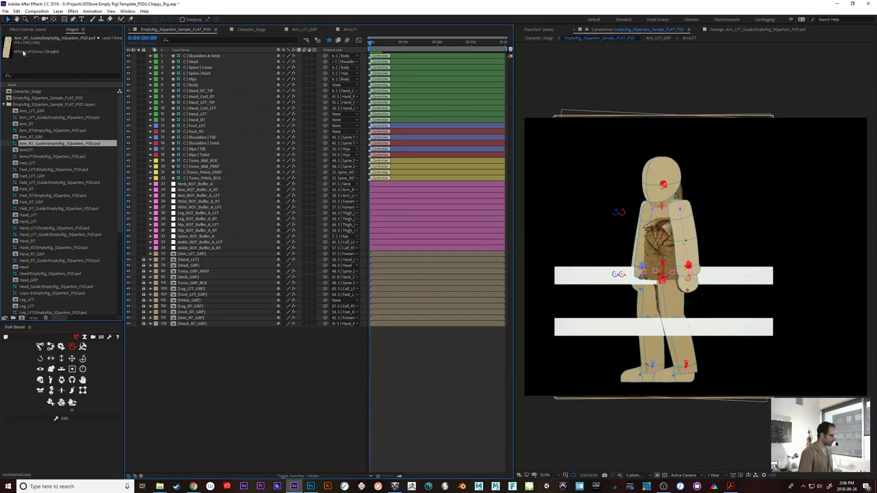
pyautogui.click(23, 131)
pyautogui.click(27, 119)
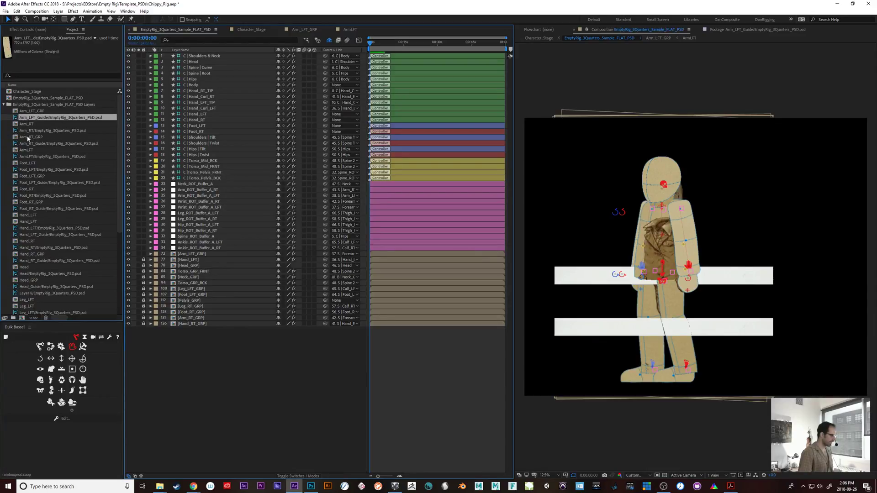
pyautogui.click(28, 131)
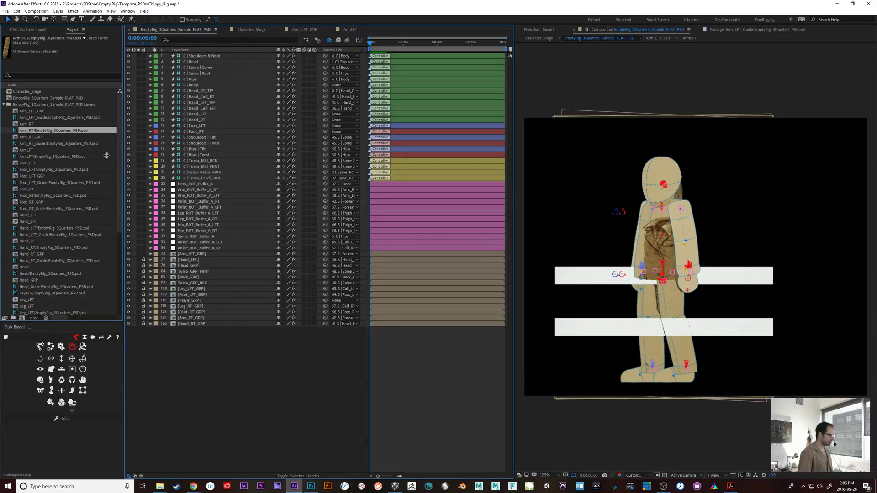
# - Select the Arm_LFT_GRP layer in EmptyRig_3Quarters_Sample_FLAT_PSD and open its composition
pyautogui.click(682, 221)
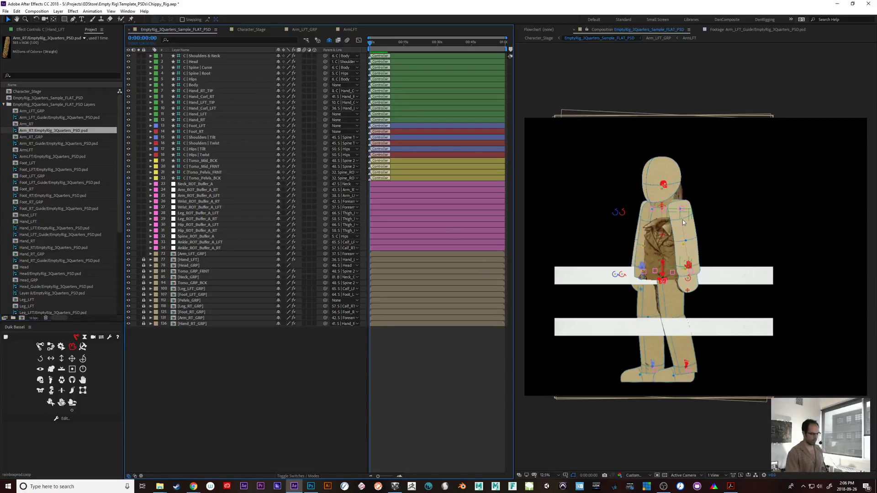
pyautogui.click(183, 254)
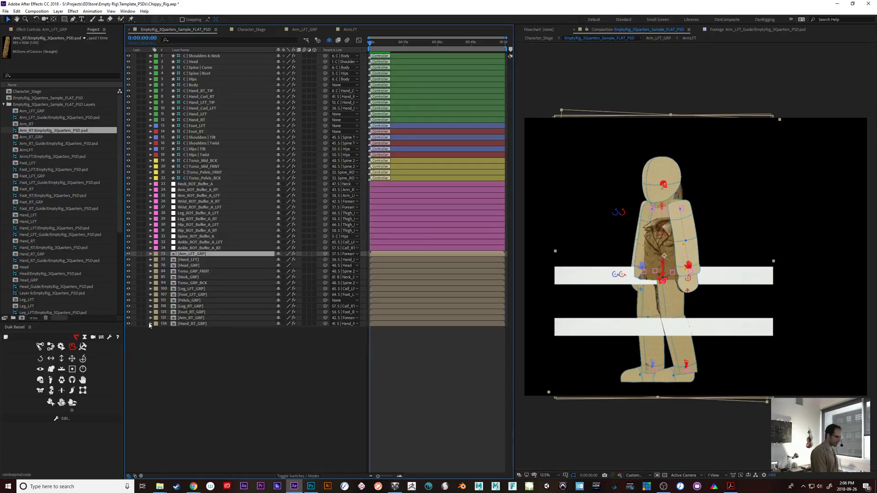
pyautogui.click(196, 260)
pyautogui.click(196, 256)
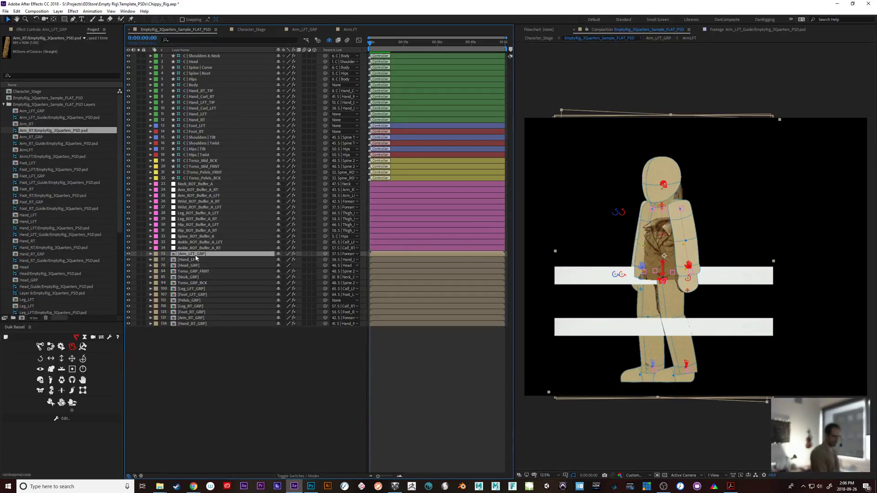
pyautogui.doubleClick(193, 254)
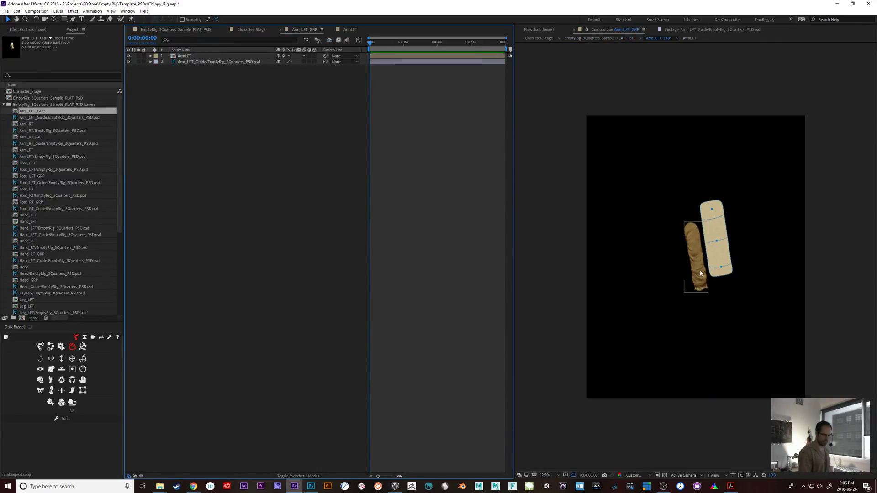
# - Try moving the ArmLFT artwork onto its guide in Arm_LFT_GRP and shifting it inside its own composition, undoing both moves
pyautogui.moveTo(701, 274); pyautogui.dragTo(720, 257)
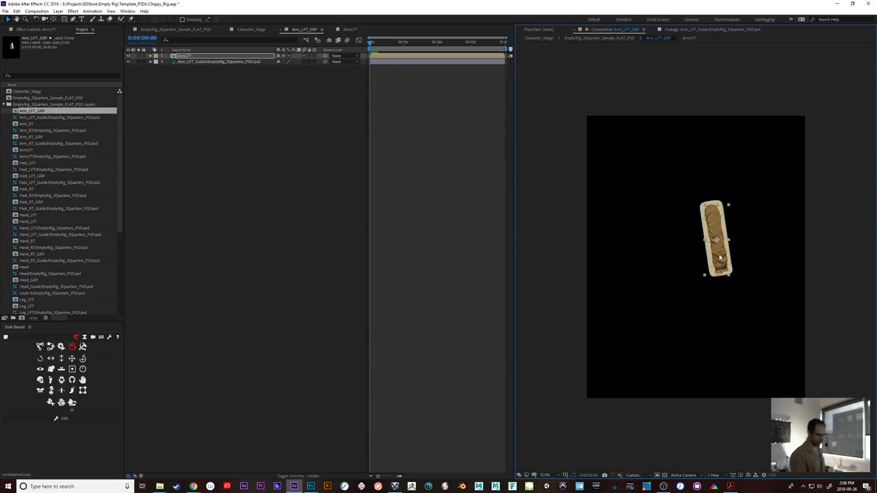
pyautogui.hotkey('ctrl', 'z')
pyautogui.doubleClick(193, 56)
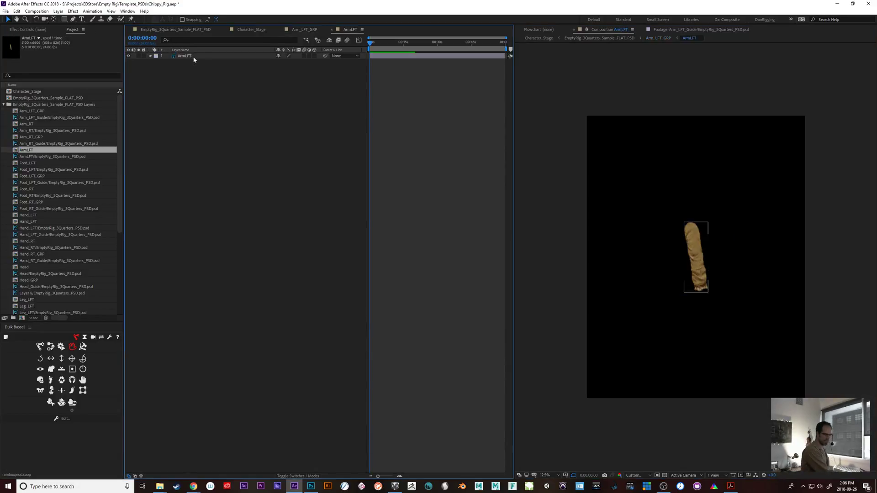
pyautogui.moveTo(695, 266)
pyautogui.mouseDown()
pyautogui.moveTo(703, 247)
pyautogui.moveTo(703, 265)
pyautogui.mouseUp()
pyautogui.hotkey('ctrl', 'z')
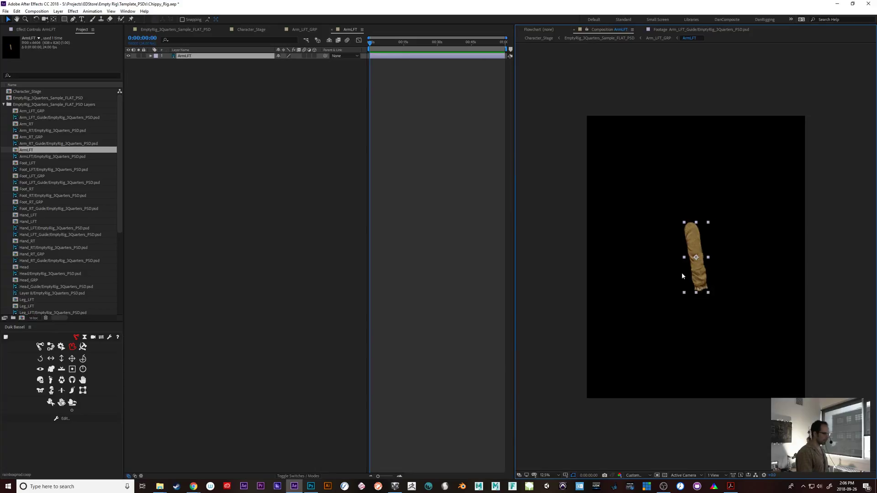
# - Review the Arm_LFT_GRP, Character_Stage and EmptyRig_3Quarters_Sample_FLAT_PSD compositions and preview the Arm_LFT_Guide footage
pyautogui.click(303, 27)
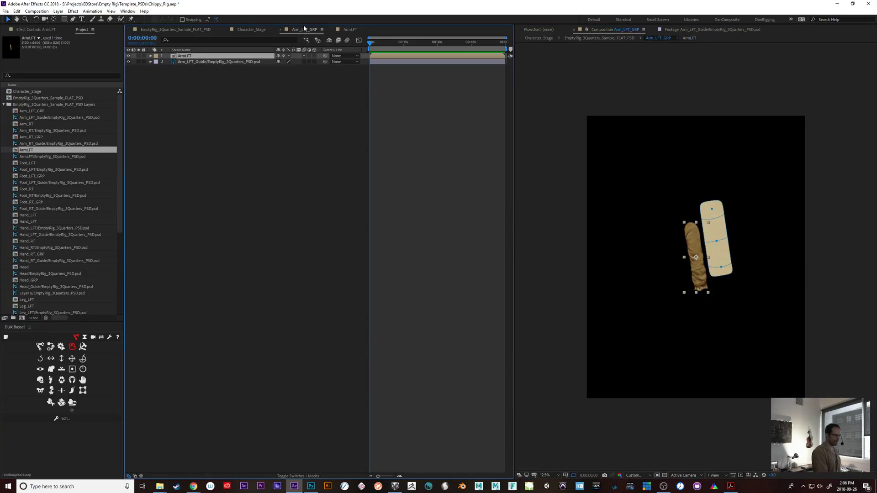
pyautogui.click(257, 30)
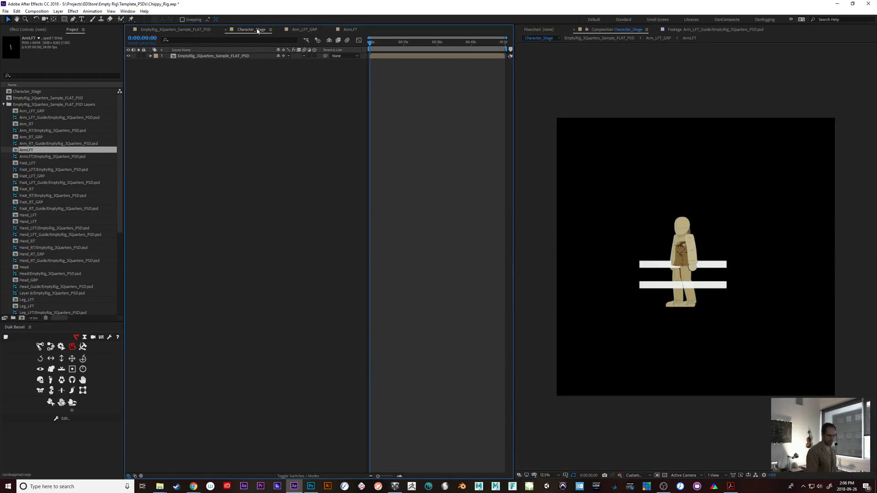
pyautogui.click(185, 29)
pyautogui.click(21, 118)
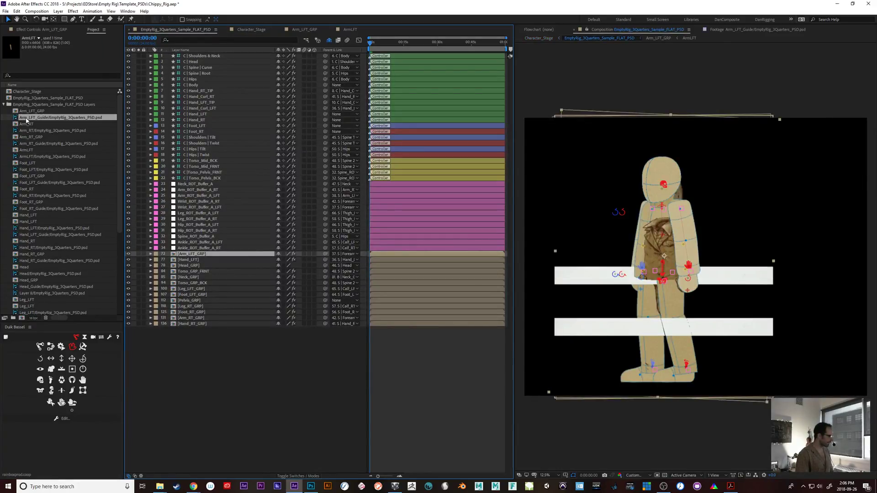
pyautogui.doubleClick(21, 118)
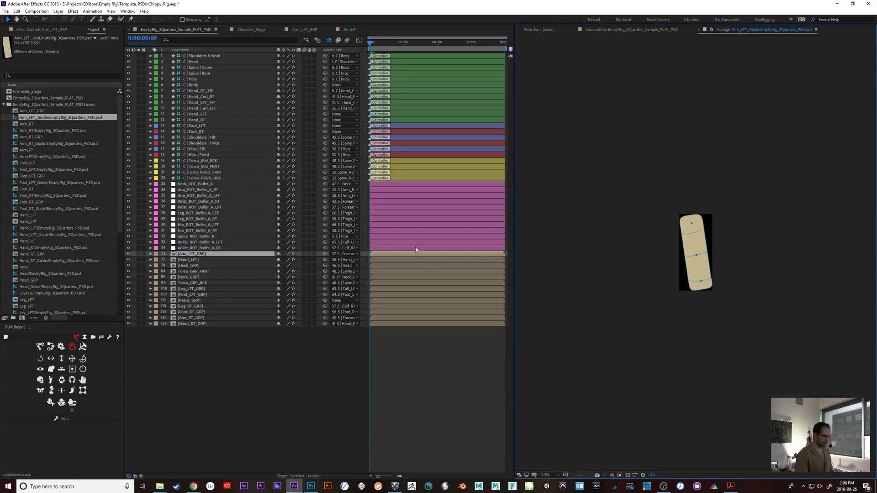
pyautogui.click(700, 30)
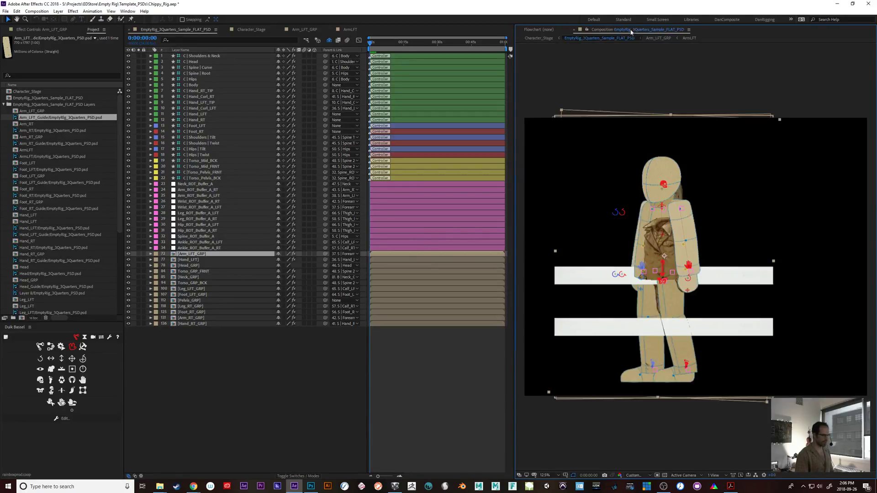
# - Replace the Arm_LFT_Guide footage with EmptyRig_3Quarters_PSD from the Template_PSDs folder, importing it as Footage
pyautogui.rightClick(32, 119)
pyautogui.moveTo(92, 174)
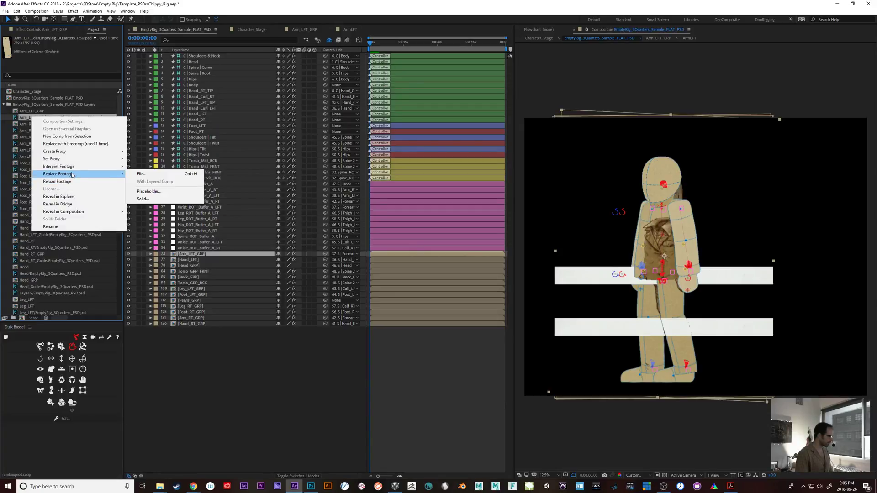
pyautogui.click(149, 175)
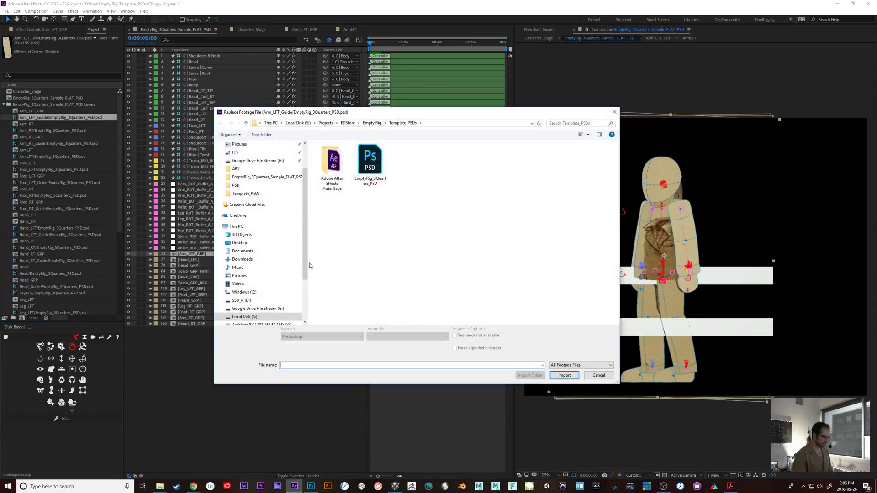
pyautogui.click(374, 157)
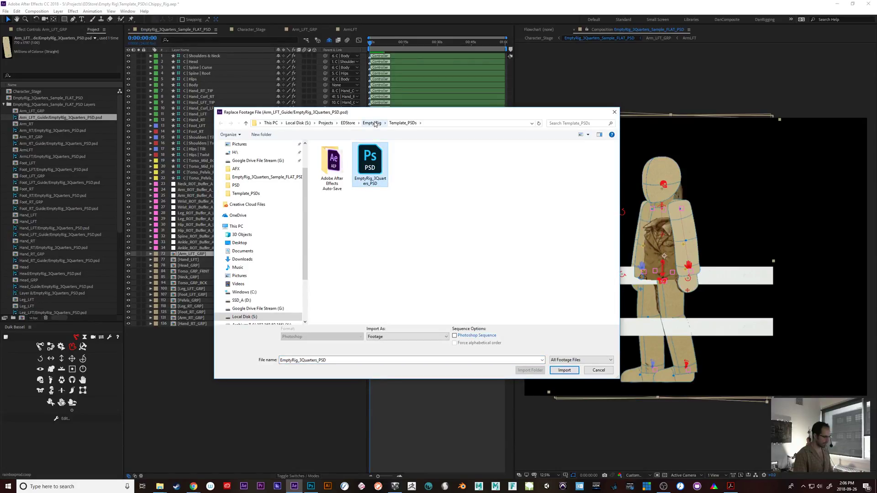
pyautogui.click(387, 336)
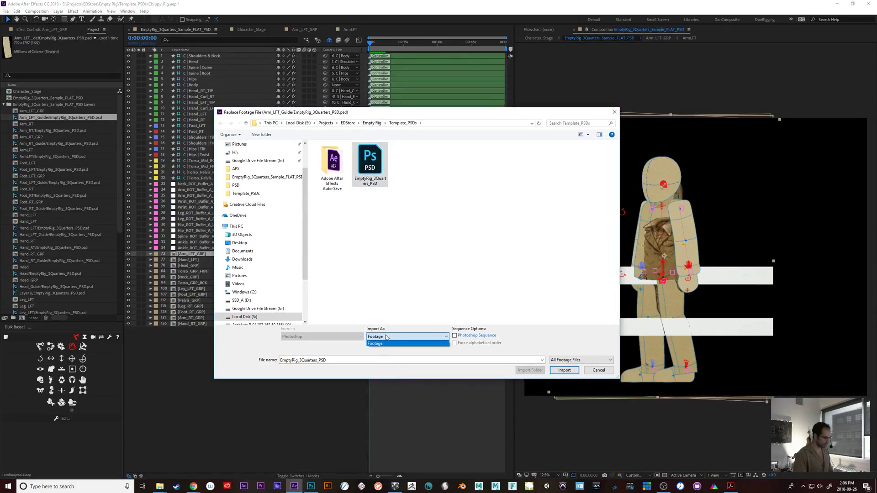
pyautogui.click(386, 360)
pyautogui.click(569, 370)
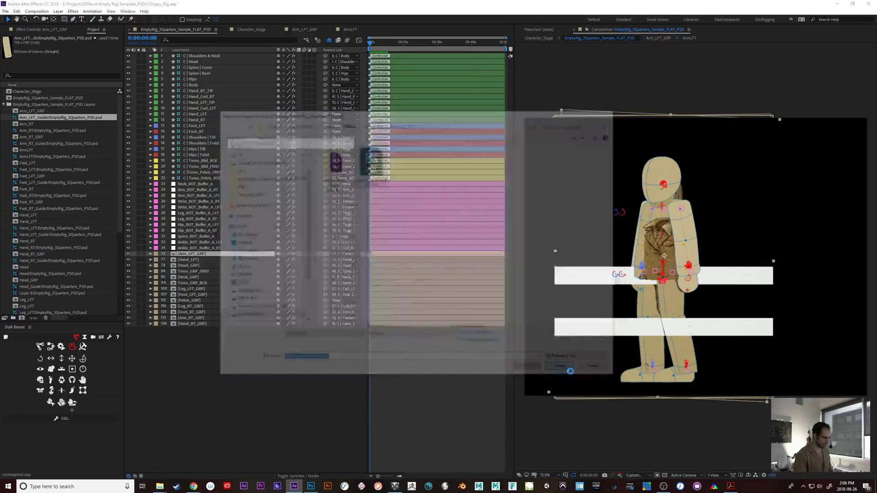
# - Choose the Arm_LFT_Guide layer for the replacement footage and set its footage dimensions to Document Size
pyautogui.click(254, 185)
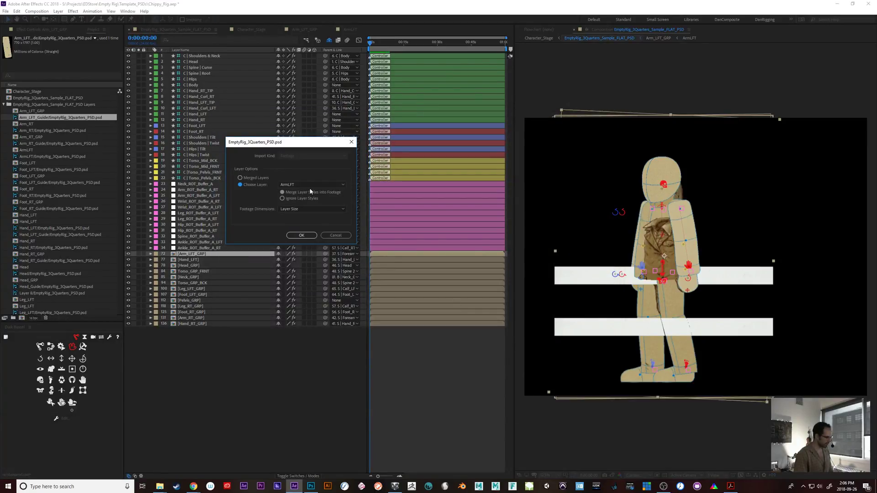
pyautogui.click(308, 185)
pyautogui.click(308, 183)
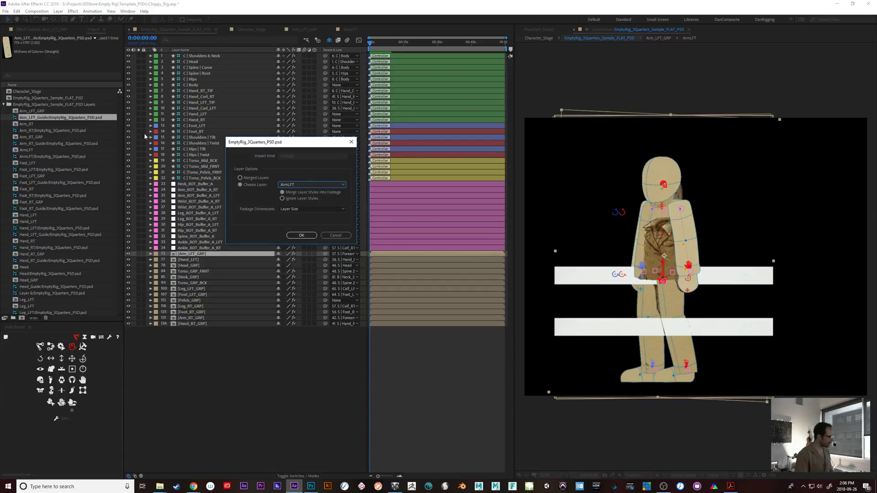
pyautogui.click(294, 185)
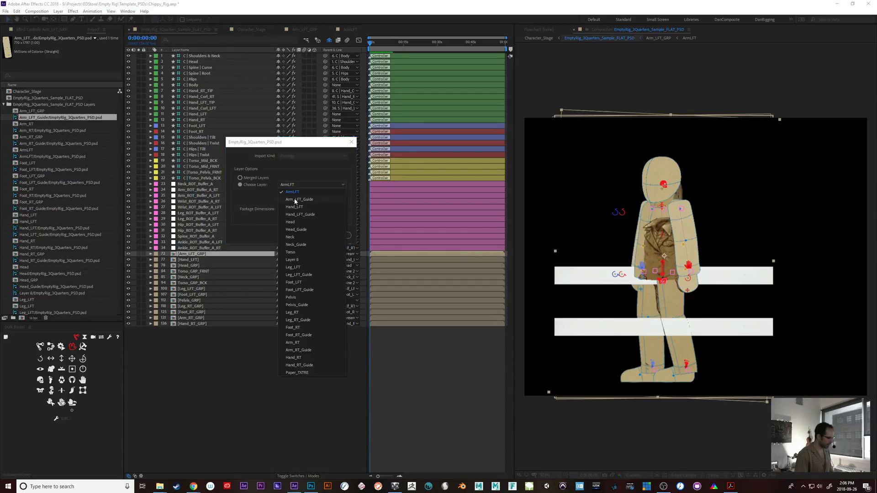
pyautogui.click(295, 200)
pyautogui.click(293, 209)
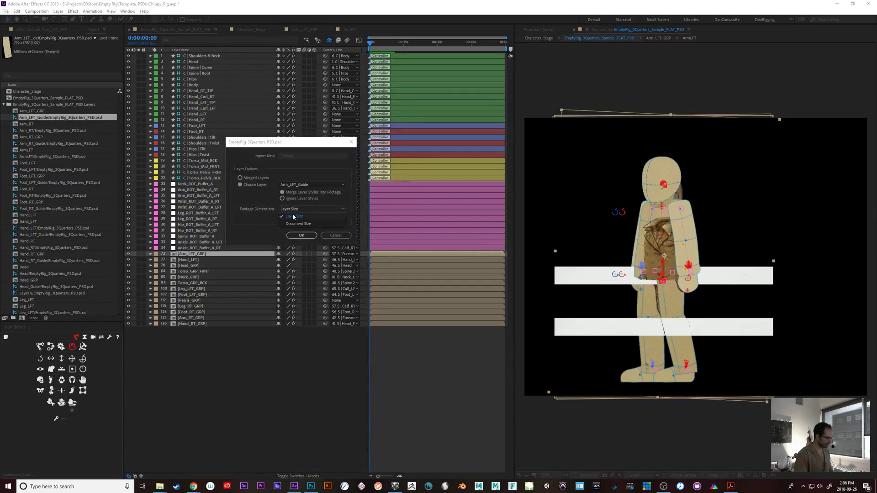
pyautogui.click(297, 224)
pyautogui.click(302, 235)
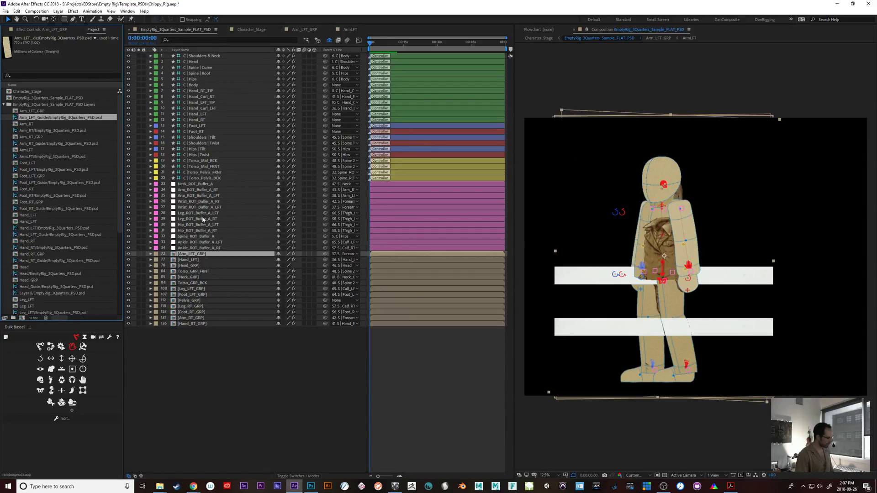
# - Check the arm guide's placement inside the Arm_LFT_GRP composition, then return to EmptyRig_3Quarters_Sample_FLAT_PSD
pyautogui.doubleClick(205, 255)
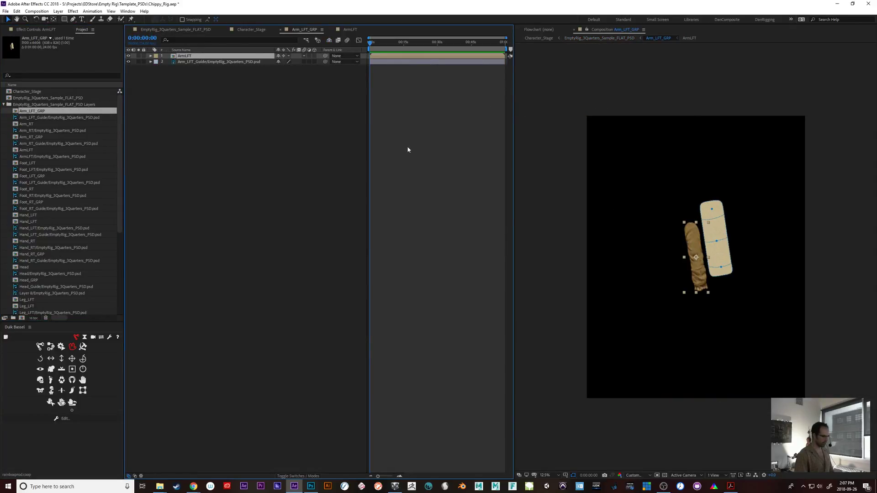
pyautogui.click(720, 228)
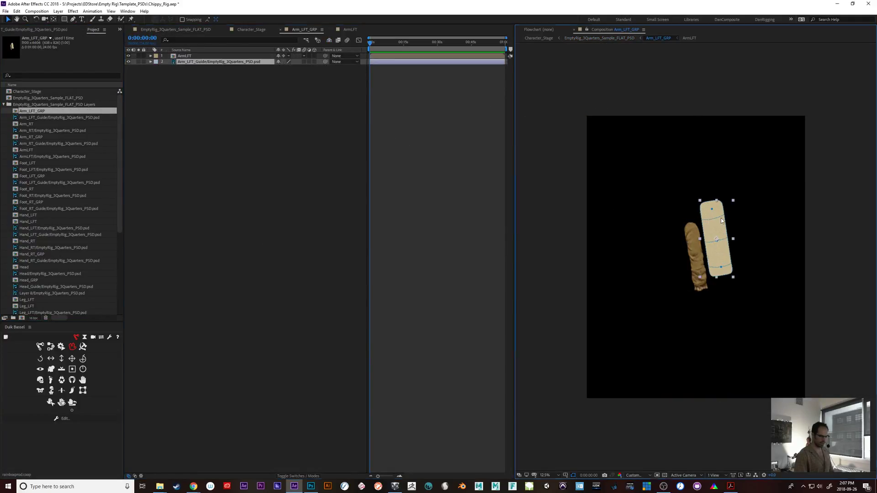
pyautogui.click(157, 30)
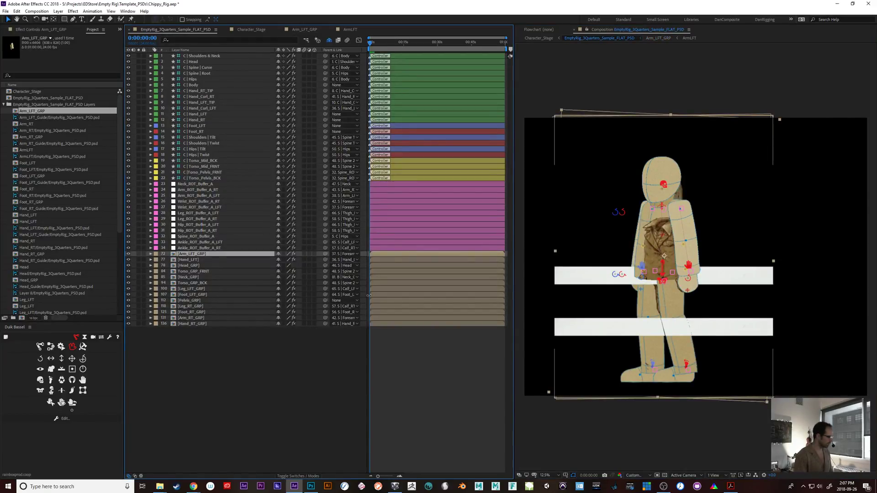
pyautogui.click(53, 112)
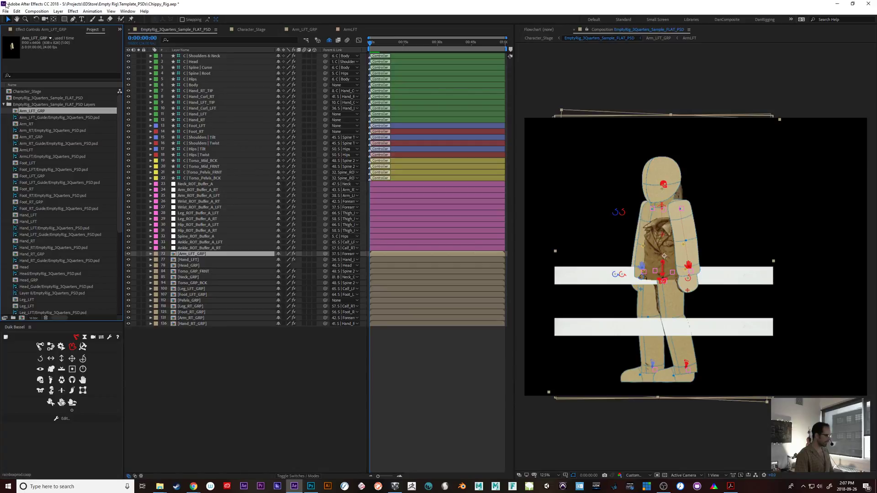
# - Open the Empty_Rig_Build_I project from the AFX folder inside Empty Rig and dismiss the missing-files warning
pyautogui.click(5, 11)
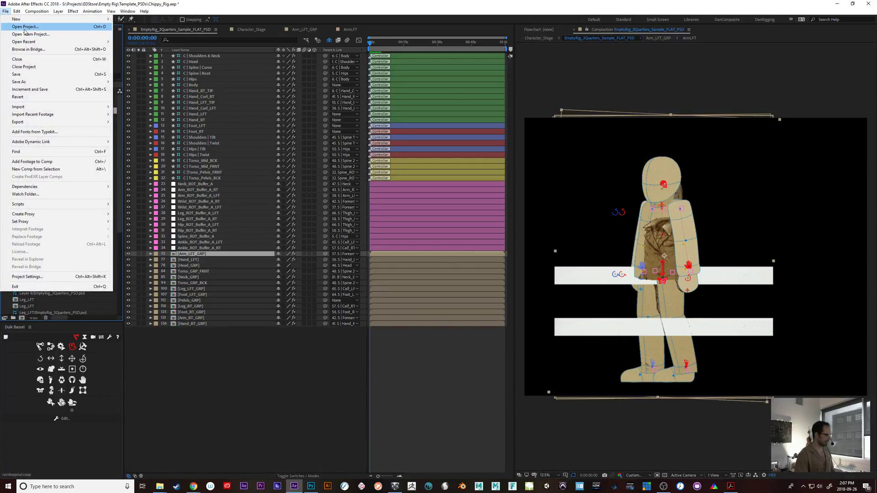
pyautogui.click(204, 237)
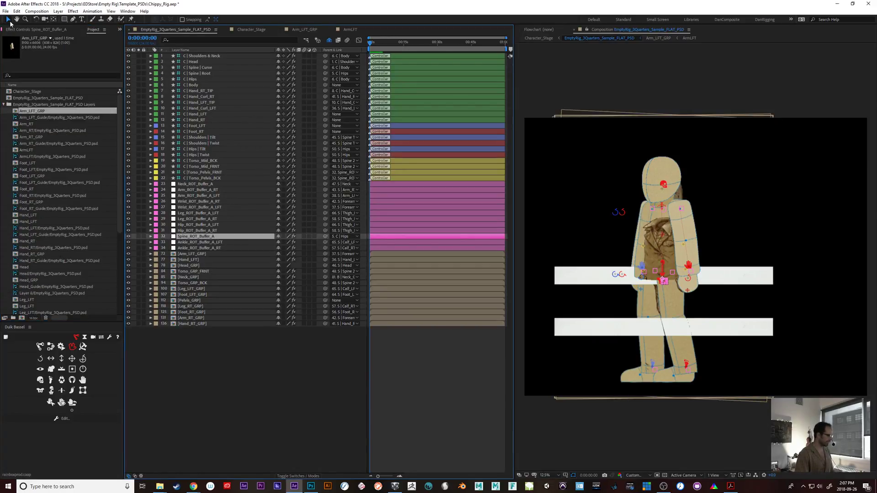
pyautogui.click(6, 11)
pyautogui.click(39, 27)
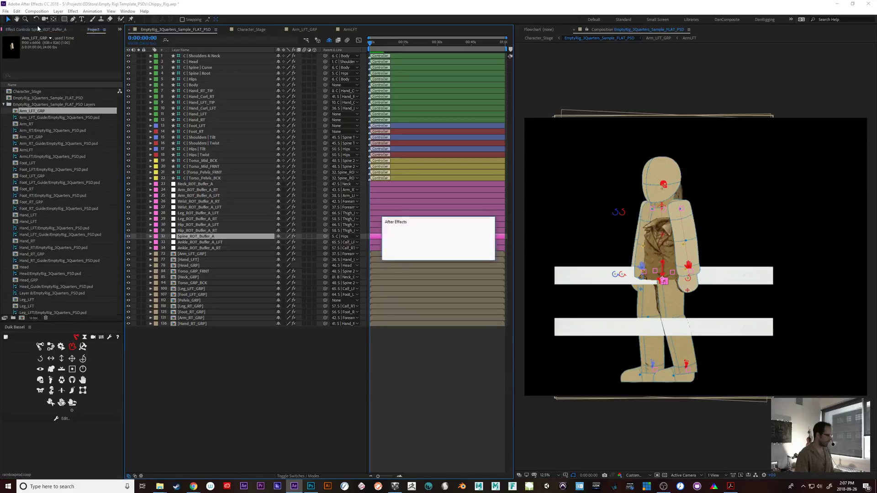
pyautogui.click(447, 255)
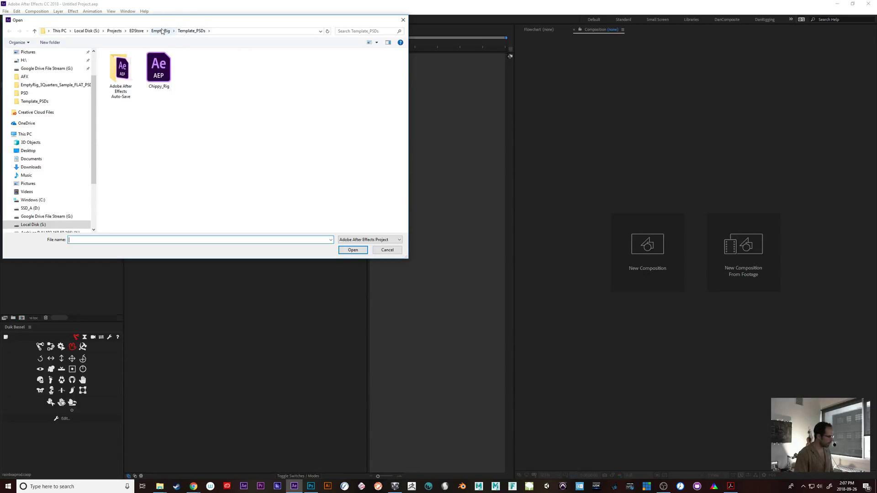
pyautogui.click(162, 31)
pyautogui.doubleClick(119, 63)
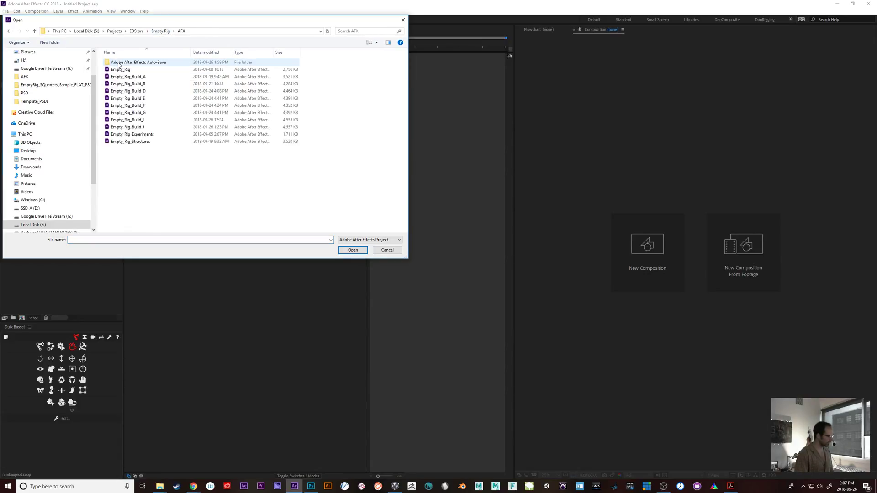
pyautogui.click(143, 120)
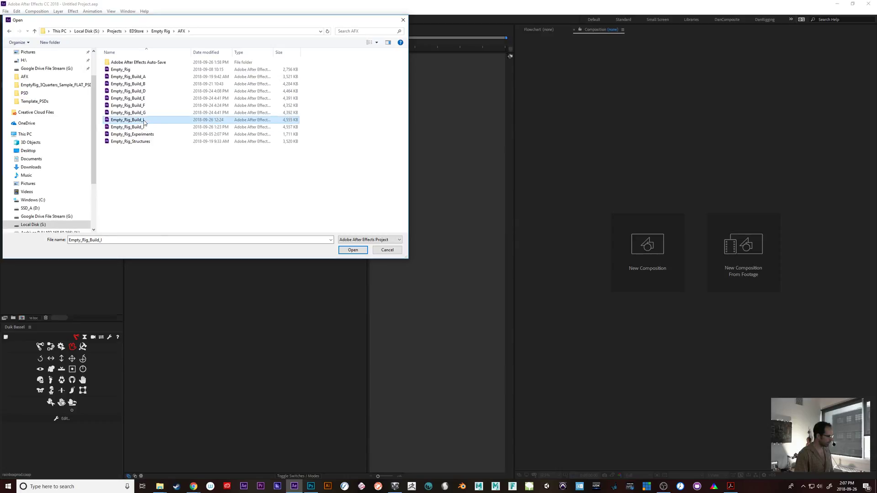
pyautogui.click(353, 251)
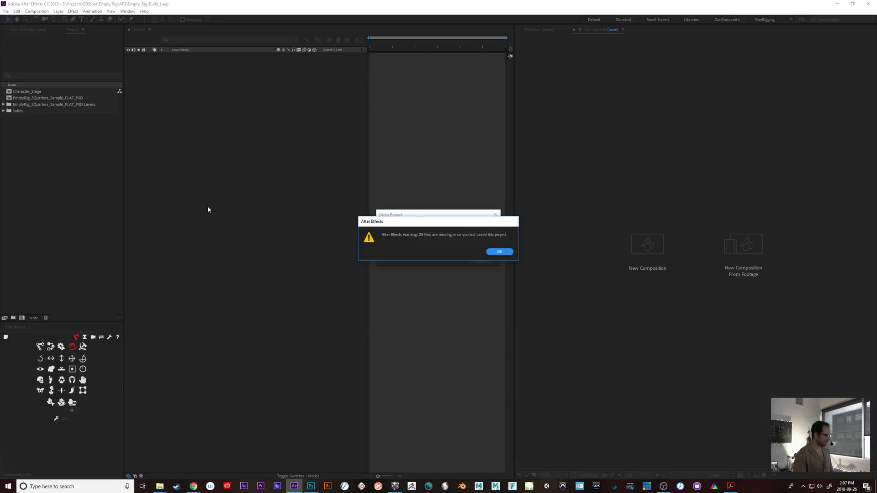
pyautogui.click(499, 253)
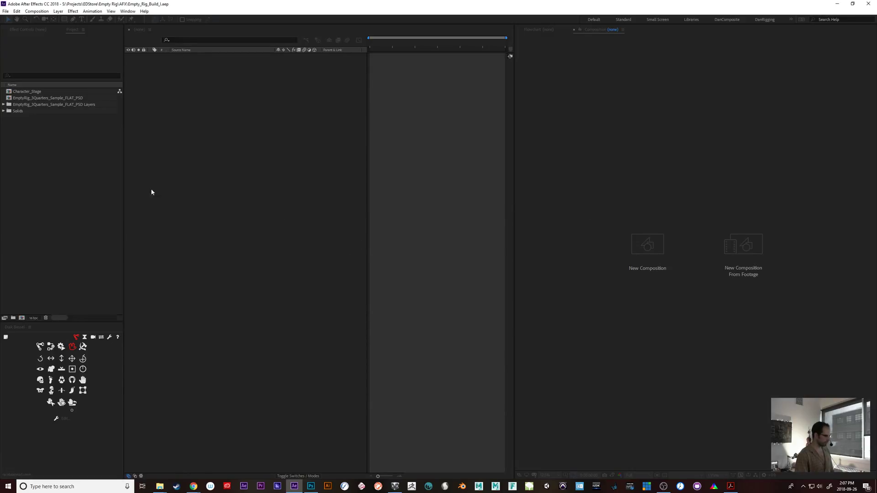
# - Open the EmptyRig_3Quarters_Sample_FLAT_PSD composition and relink the missing Arm_LFT_Guide footage to EmptyRig_3Quarters_PSD in Template_PSDs
pyautogui.doubleClick(27, 98)
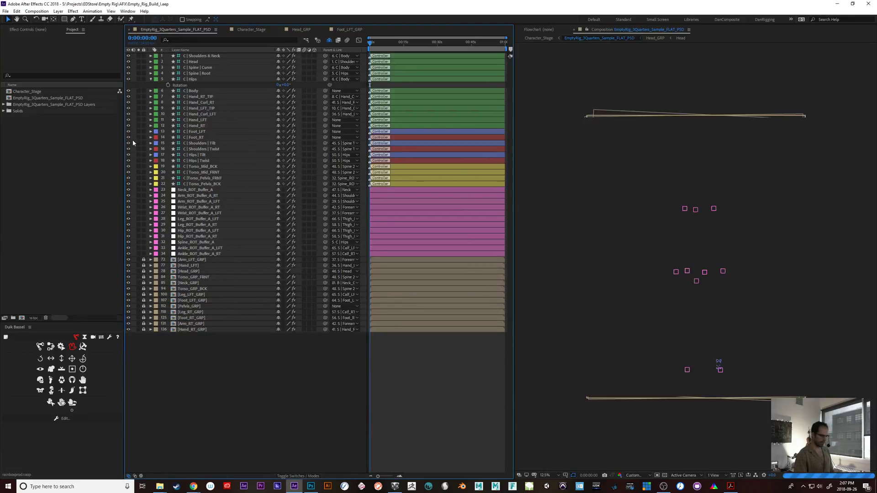
pyautogui.click(7, 105)
pyautogui.click(36, 105)
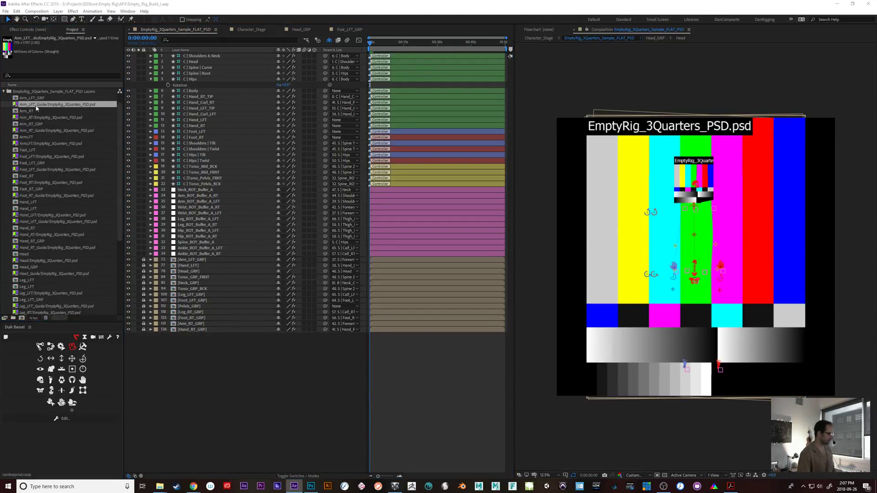
pyautogui.hotkey('ctrl', 'h')
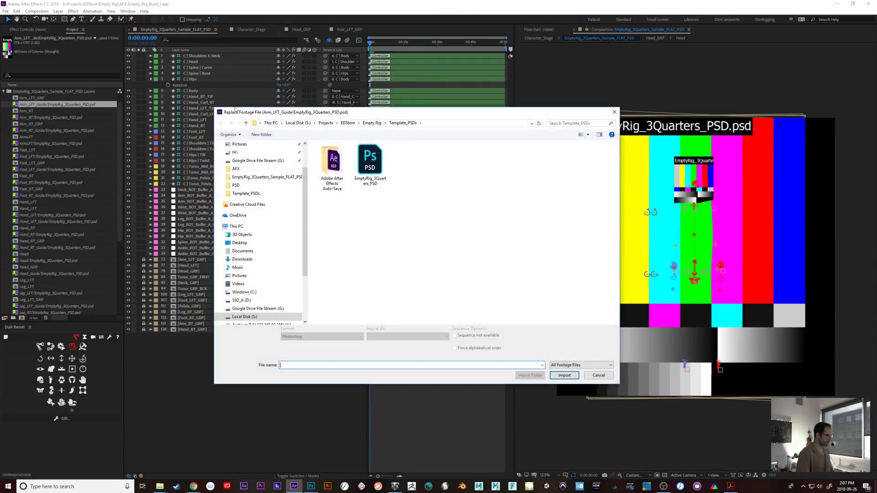
pyautogui.click(369, 164)
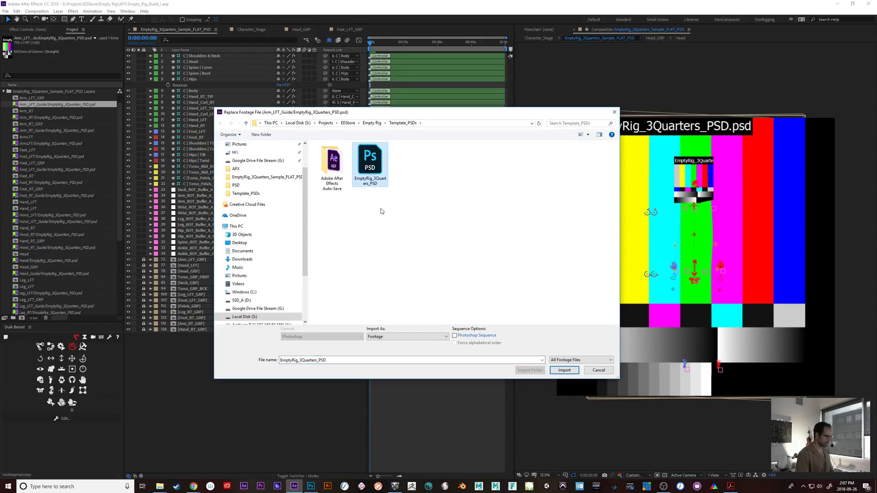
pyautogui.click(565, 370)
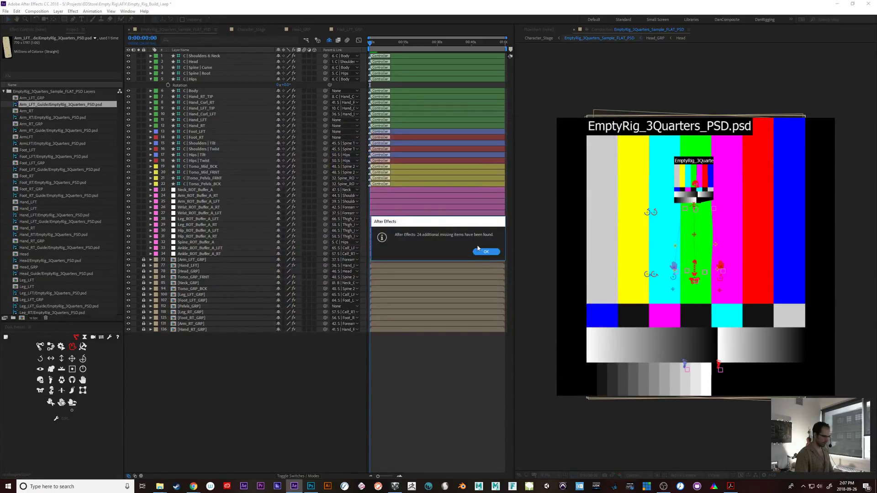
# - Open the Empty_Rig_Build_G project from the AFX folder, discarding the changes to Empty_Rig_Build_I, and dismiss the missing-files warning
pyautogui.click(480, 251)
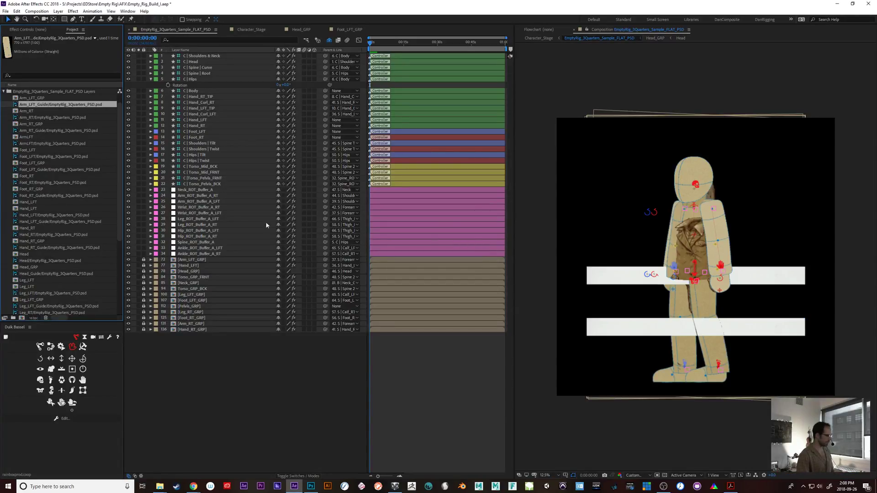
pyautogui.click(50, 119)
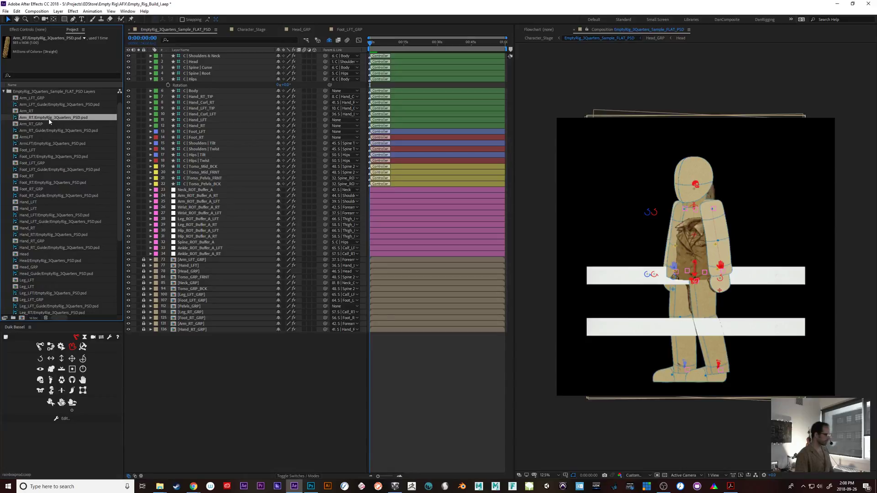
pyautogui.click(6, 12)
pyautogui.click(11, 28)
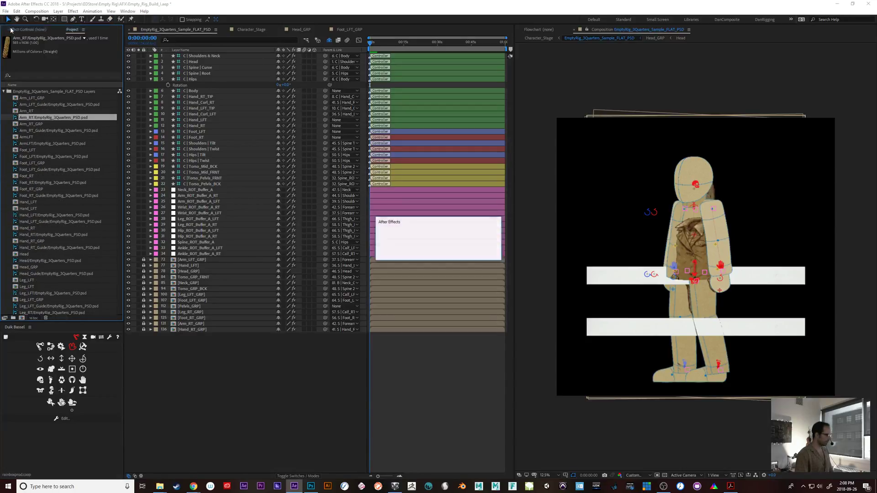
pyautogui.click(454, 252)
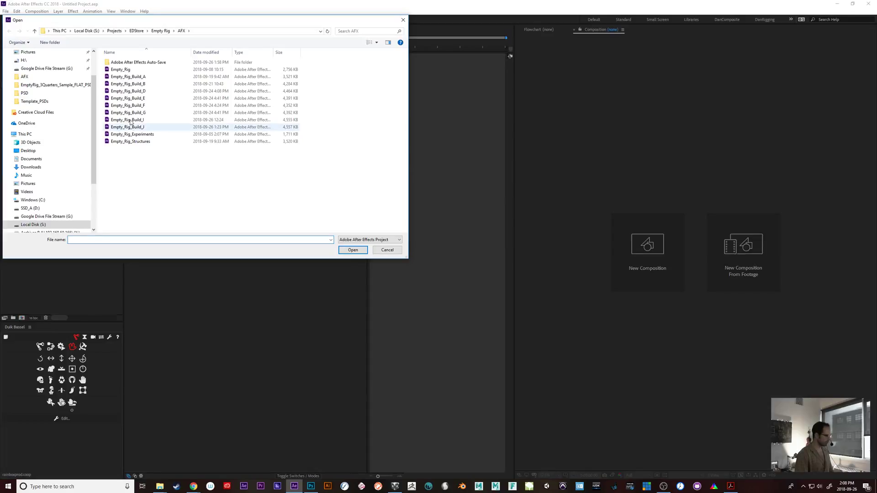
pyautogui.click(131, 113)
pyautogui.doubleClick(131, 114)
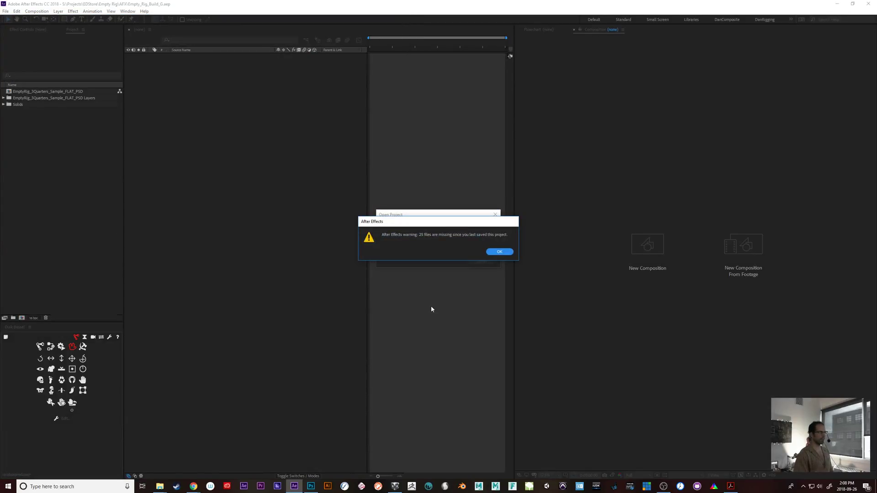
pyautogui.click(499, 251)
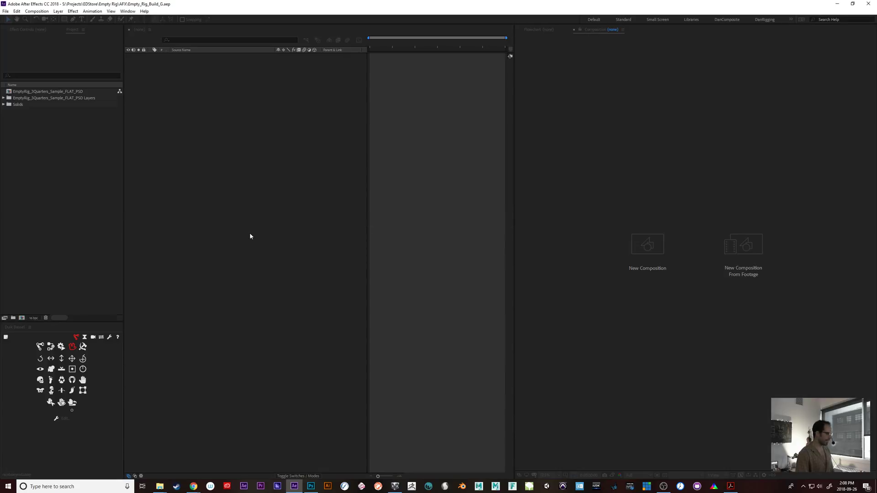
# - Replace the missing Arm_LFT_Guide footage with the Arm_LFT_Guide layer of EmptyRig_3Quarters_PSD from Template_PSDs, at Document Size
pyautogui.click(3, 98)
pyautogui.click(24, 104)
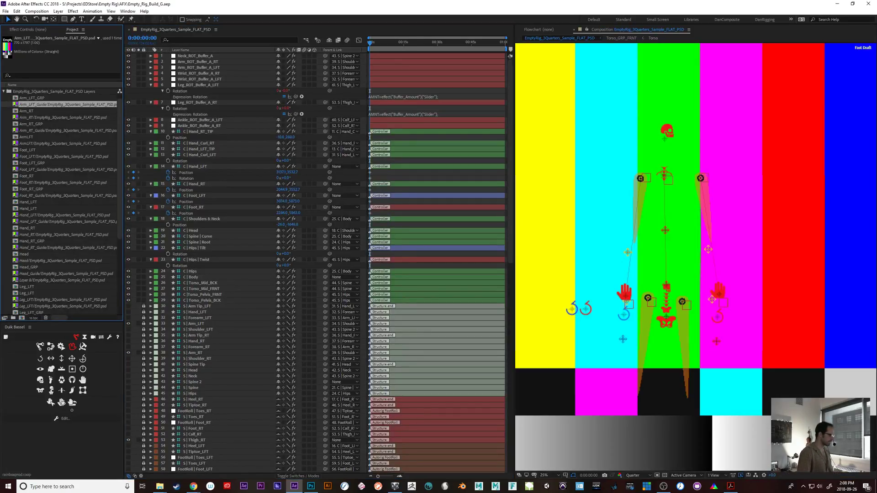
pyautogui.hotkey('ctrl', 'h')
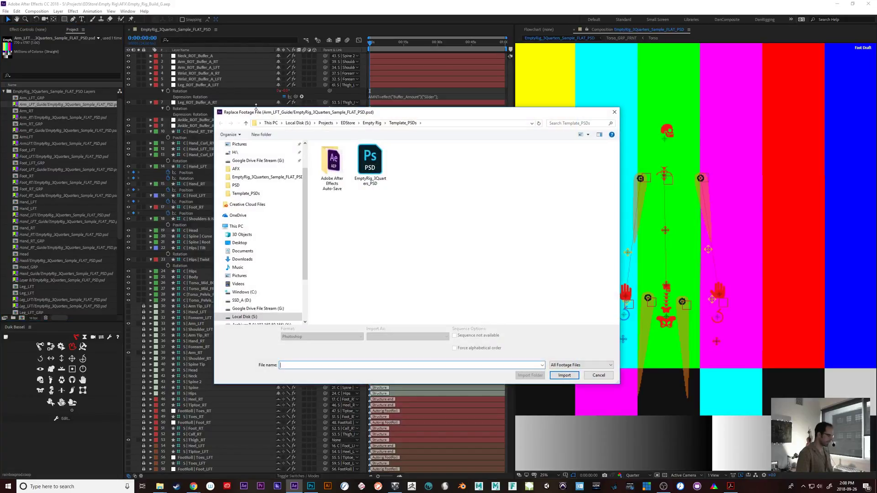
pyautogui.click(370, 177)
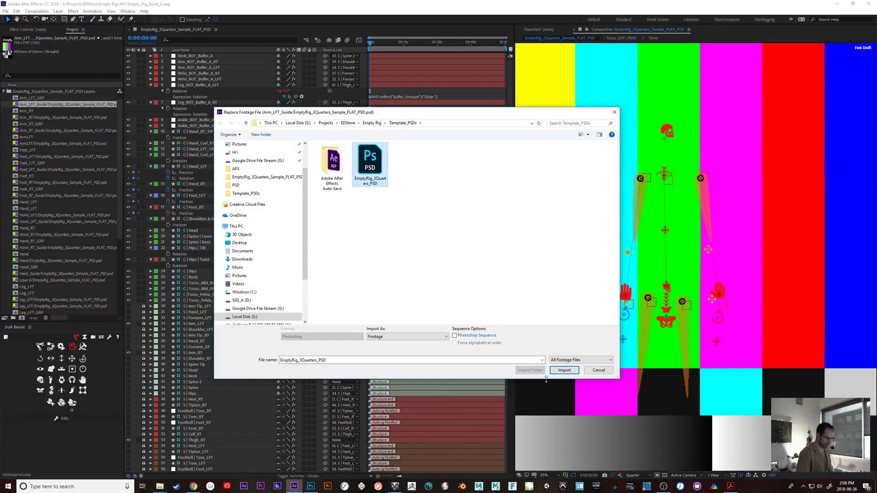
pyautogui.click(564, 370)
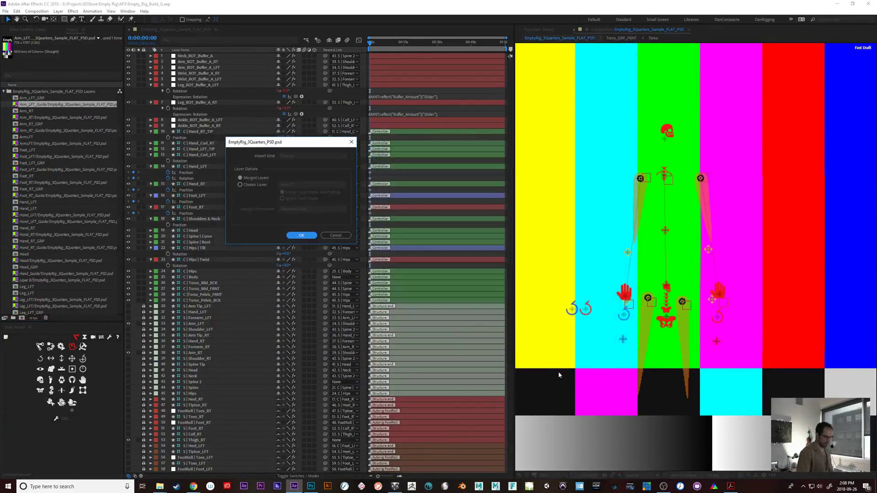
pyautogui.click(260, 184)
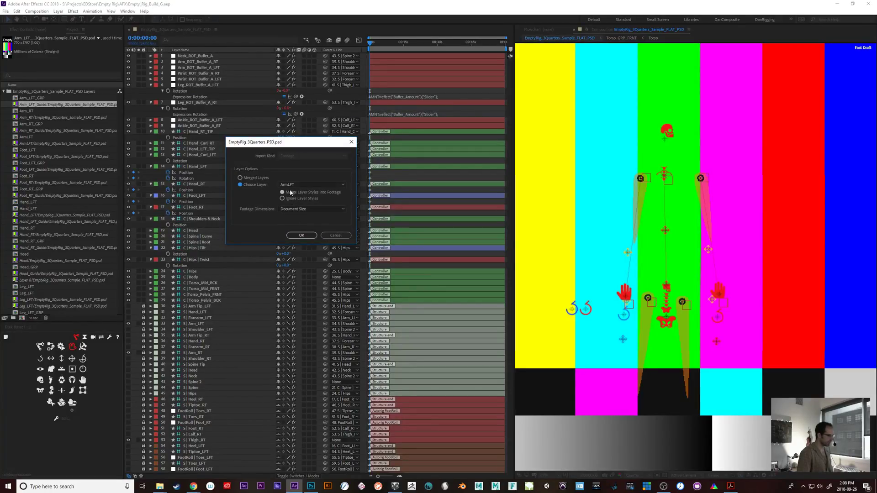
pyautogui.click(295, 185)
pyautogui.click(296, 201)
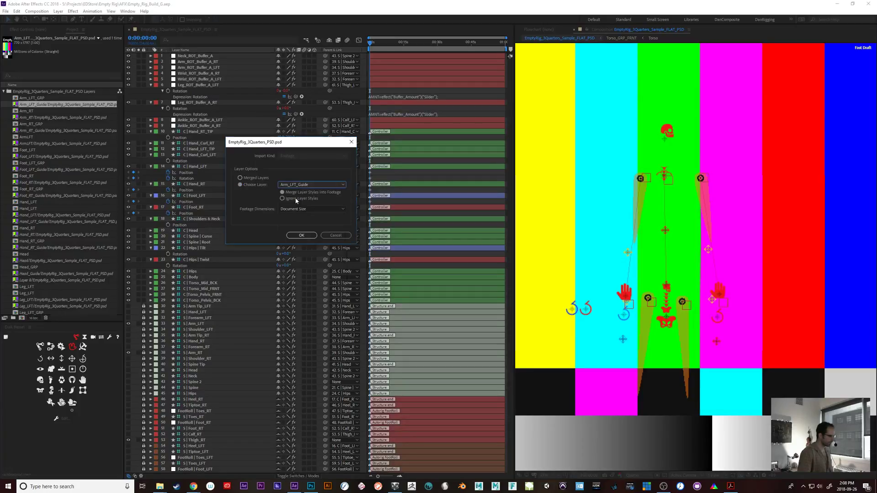
pyautogui.click(300, 235)
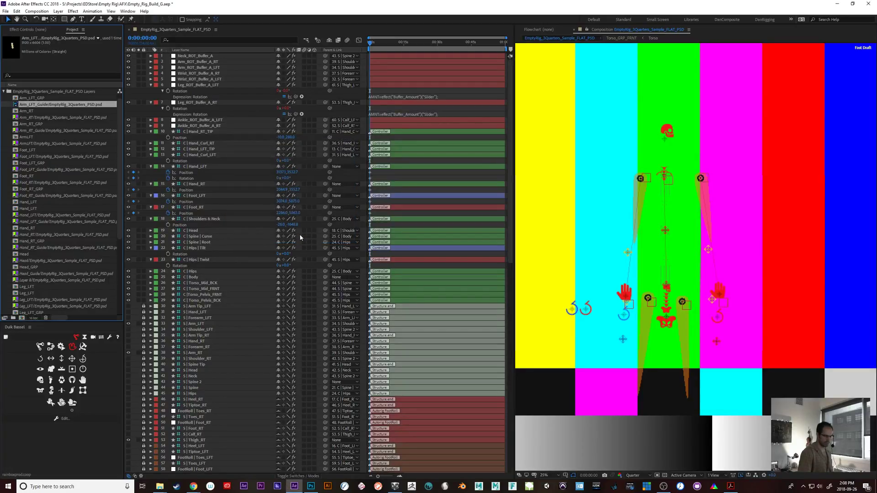
# - Replace the missing Arm_RT footage with the Arm_RT layer of EmptyRig_3Quarters_PSD, keeping Document Size dimensions
pyautogui.click(19, 118)
pyautogui.hotkey('ctrl', 'h')
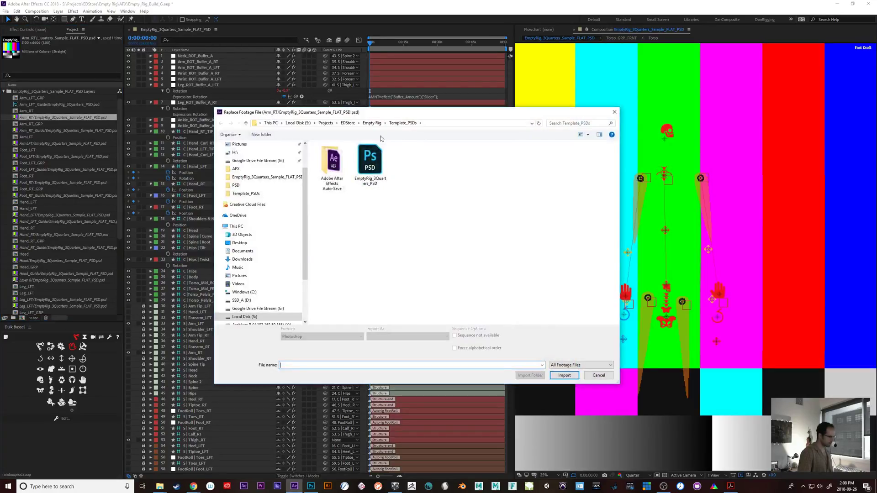
pyautogui.doubleClick(365, 165)
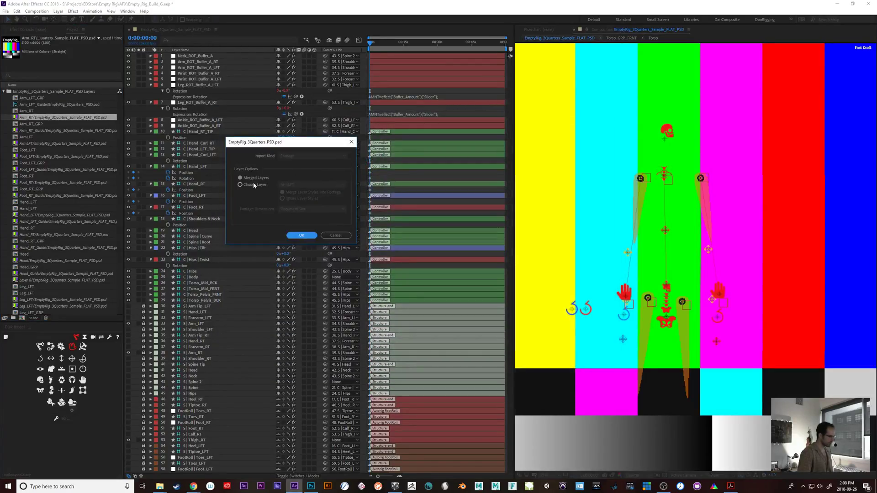
pyautogui.click(240, 185)
pyautogui.click(300, 185)
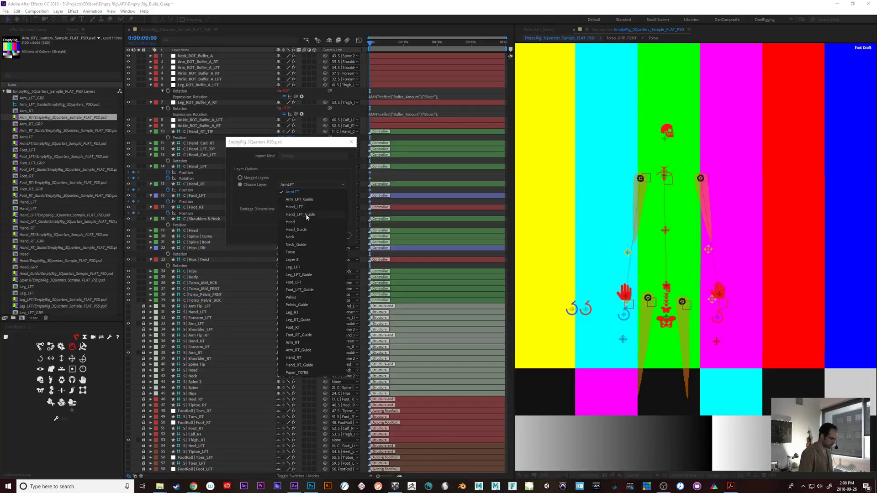
pyautogui.click(298, 343)
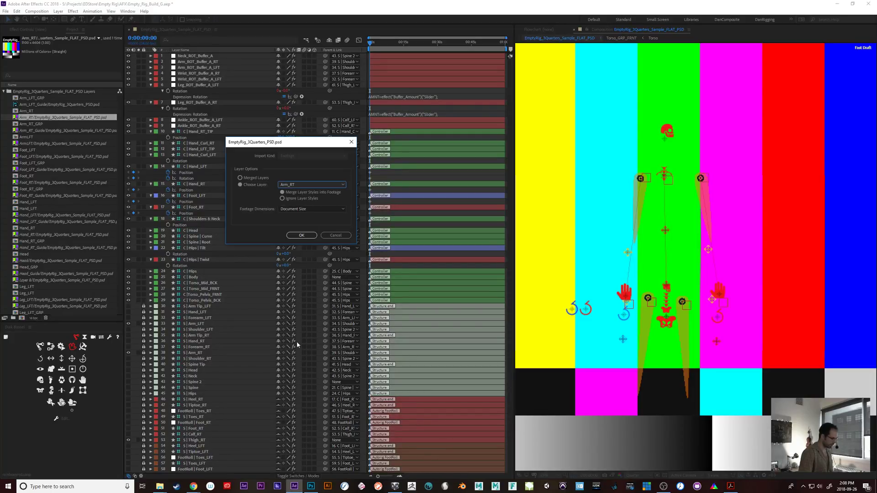
pyautogui.click(302, 235)
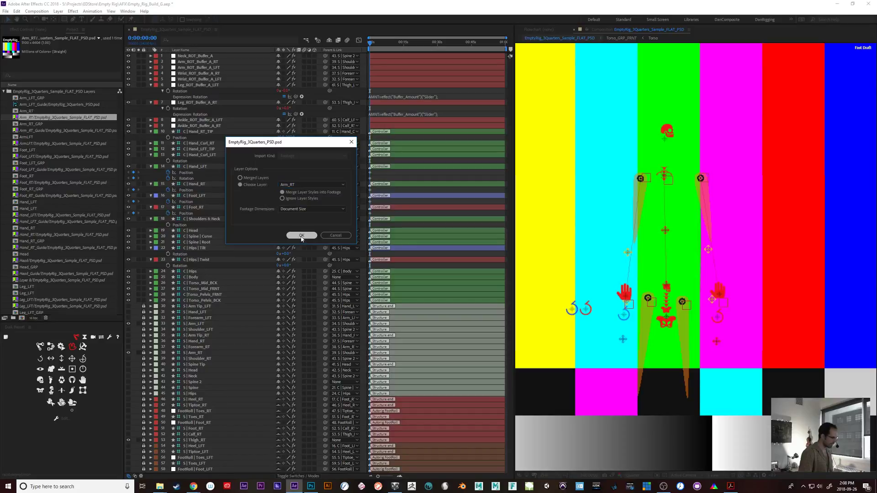
# - Replace the missing Arm_RT_Guide footage with the Arm_RT_Guide layer of EmptyRig_3Quarters_PSD, keeping Document Size dimensions
pyautogui.click(35, 132)
pyautogui.hotkey('ctrl', 'h')
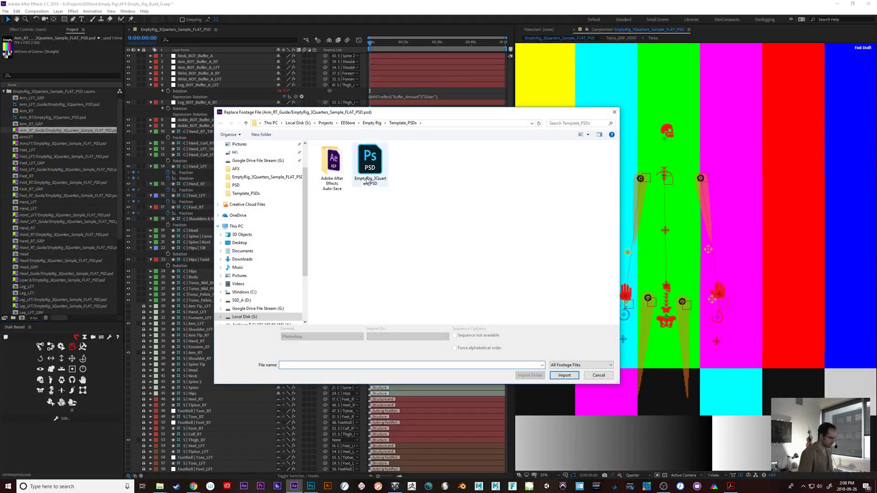
pyautogui.doubleClick(363, 158)
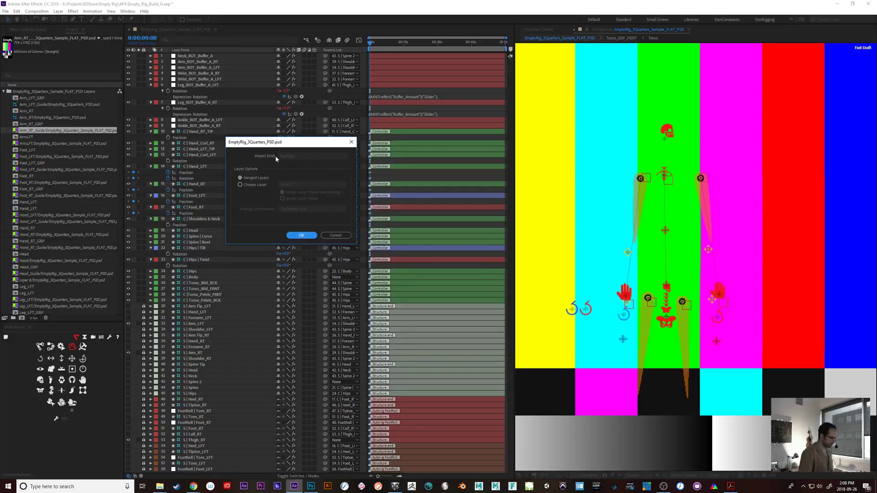
pyautogui.click(268, 184)
pyautogui.click(310, 184)
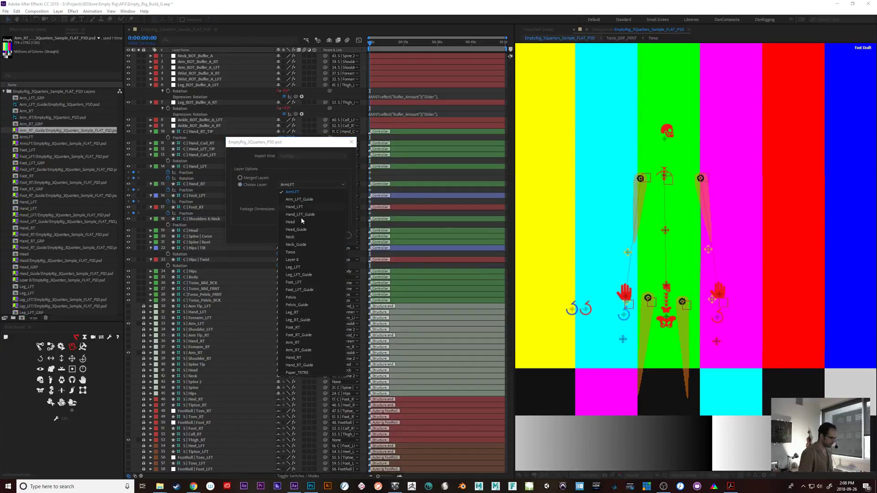
pyautogui.click(301, 350)
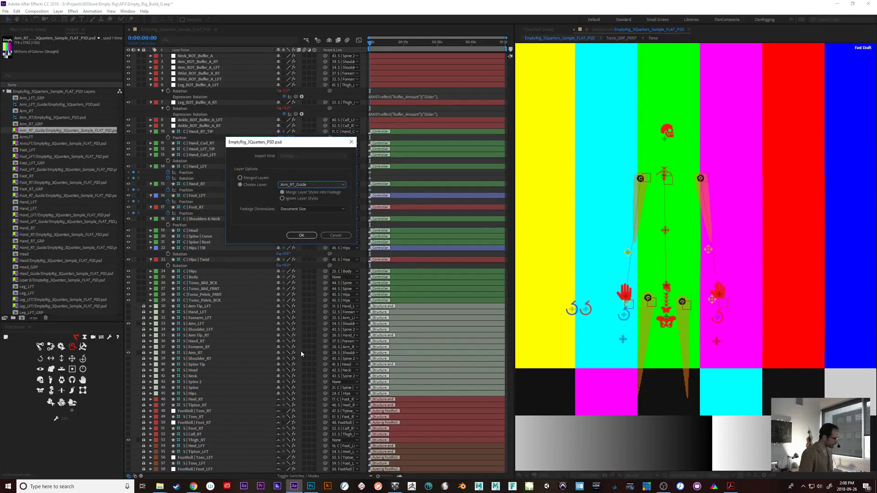
pyautogui.click(300, 235)
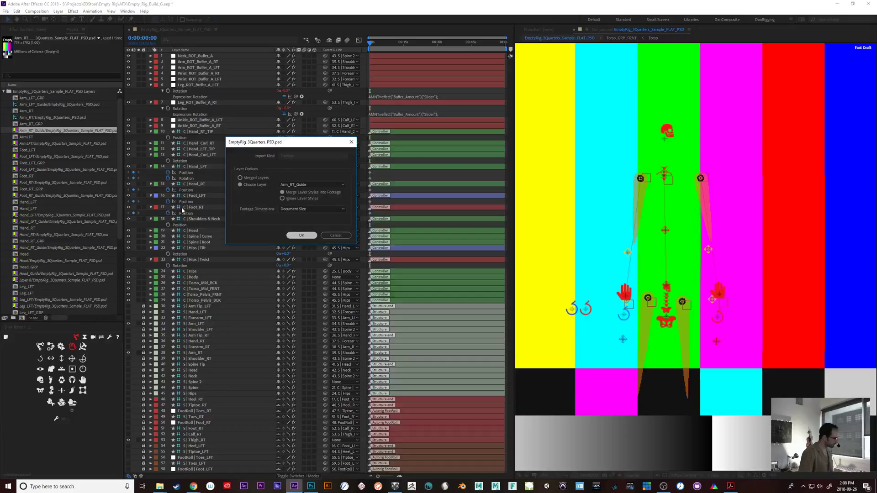
# - Replace the missing ArmLFT footage with the ArmLFT layer of EmptyRig_3Quarters_PSD, keeping Document Size dimensions
pyautogui.click(44, 145)
pyautogui.hotkey('ctrl', 'h')
pyautogui.click(368, 172)
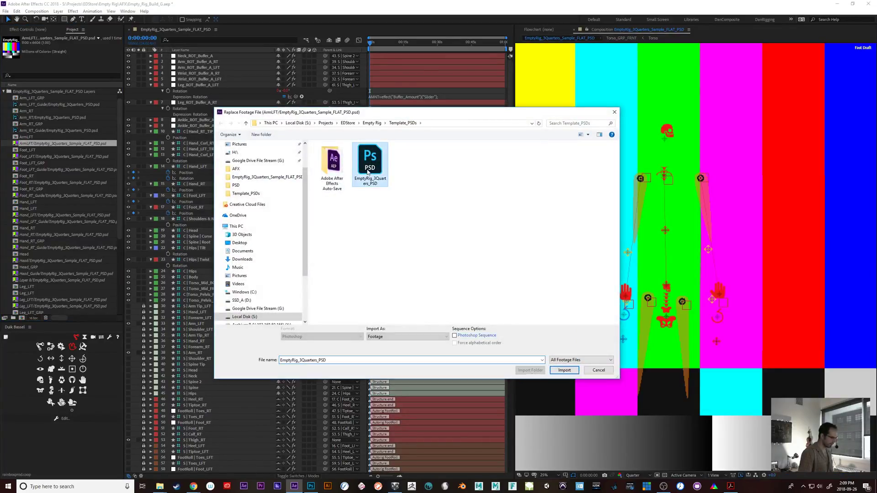
pyautogui.doubleClick(369, 171)
pyautogui.click(256, 184)
pyautogui.click(297, 184)
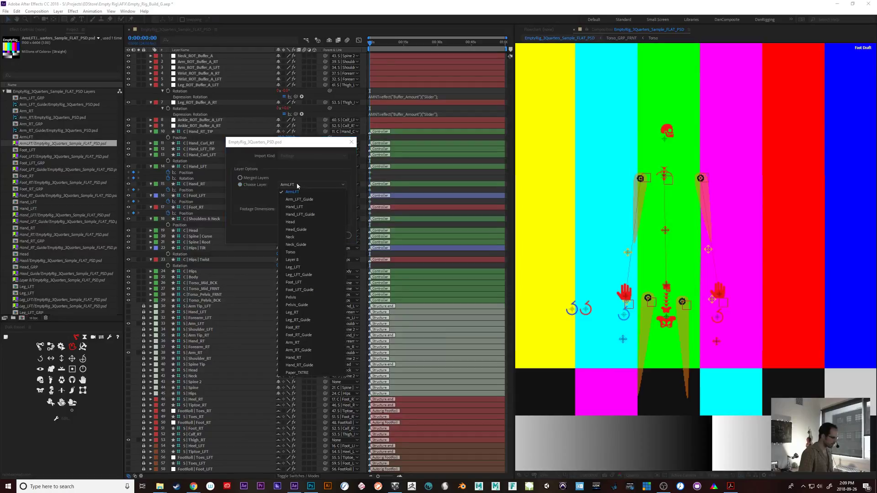
pyautogui.click(295, 192)
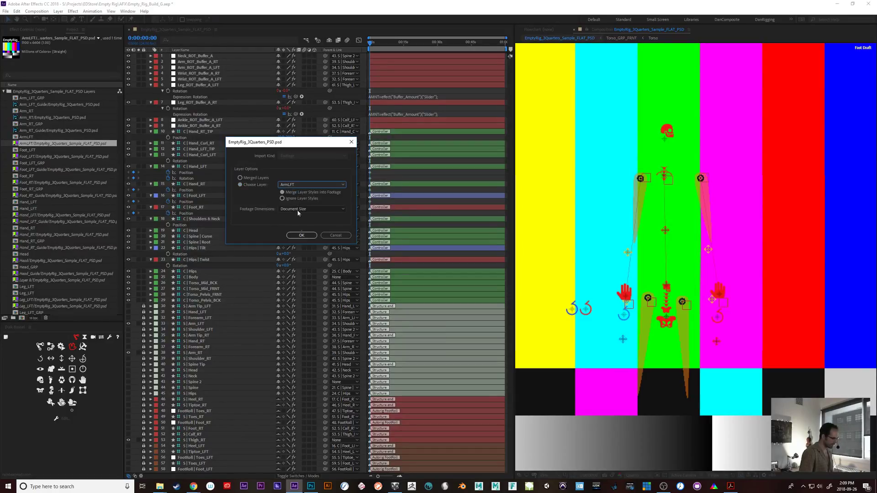
pyautogui.click(300, 235)
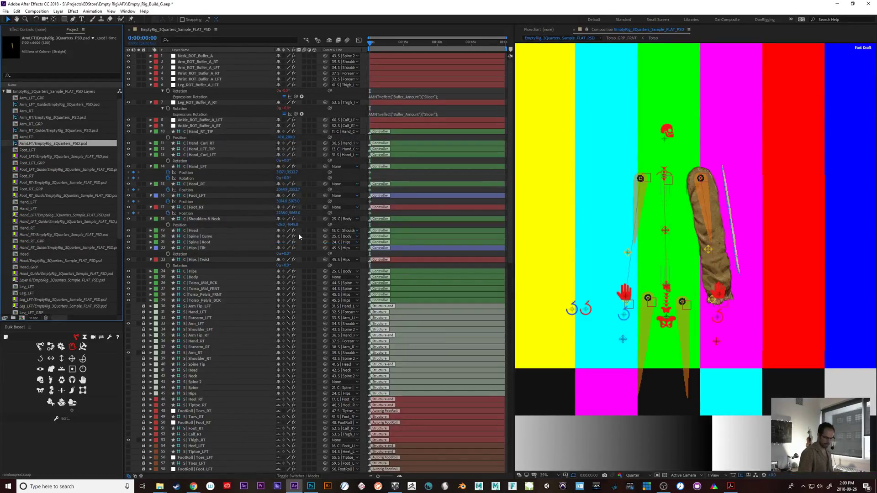
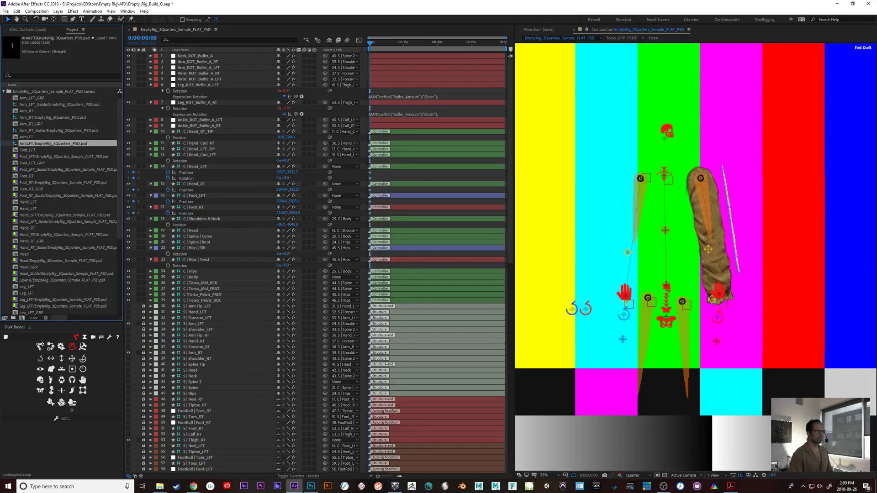
# - Replace the missing Foot_LFT footage with the Foot_LFT layer of EmptyRig_3Quarters_PSD, keeping Document Size dimensions
pyautogui.click(48, 156)
pyautogui.hotkey('ctrl', 'h')
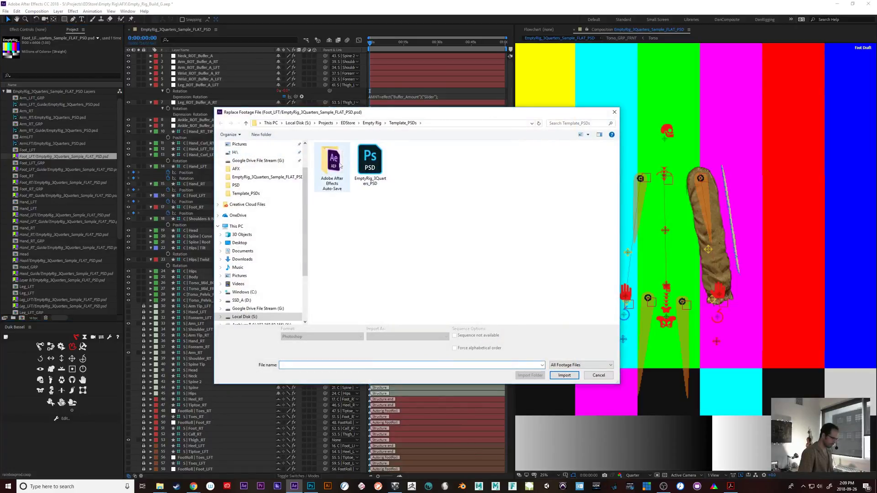
pyautogui.doubleClick(370, 160)
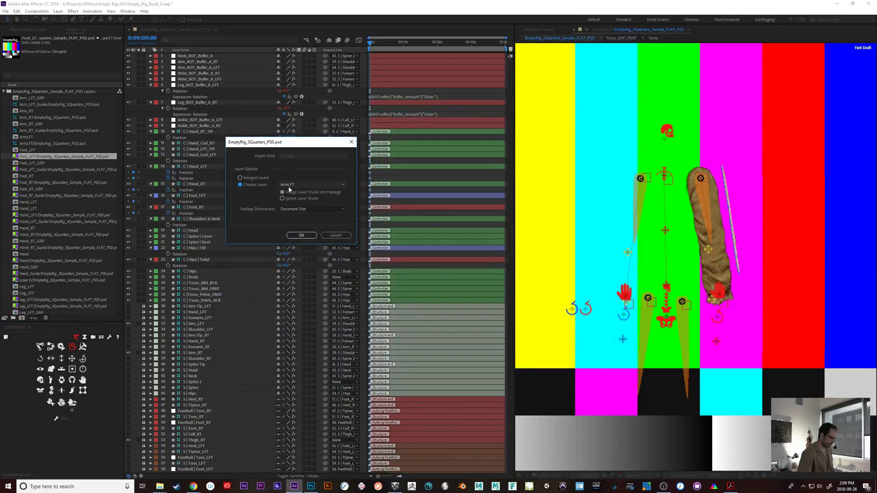
pyautogui.click(289, 185)
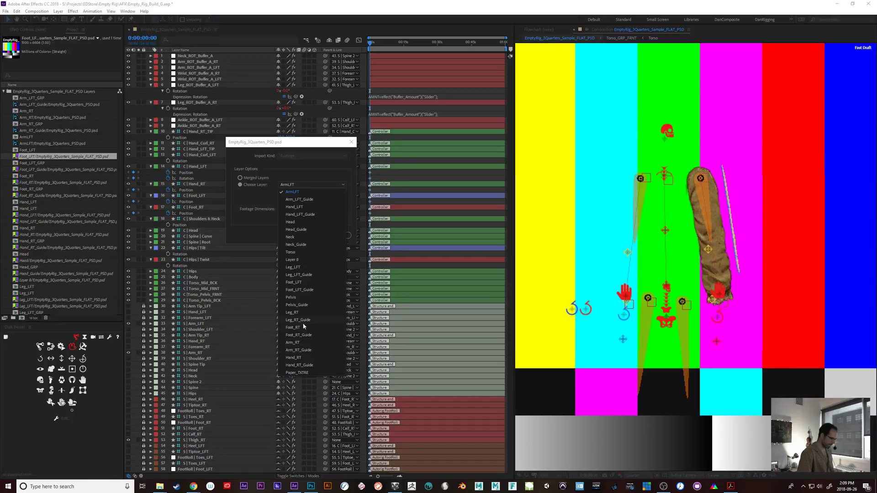
pyautogui.click(300, 282)
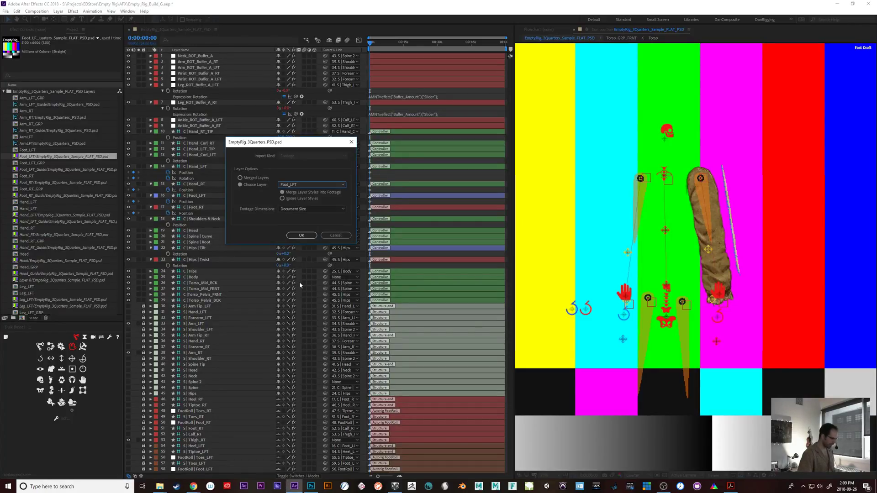
pyautogui.click(295, 235)
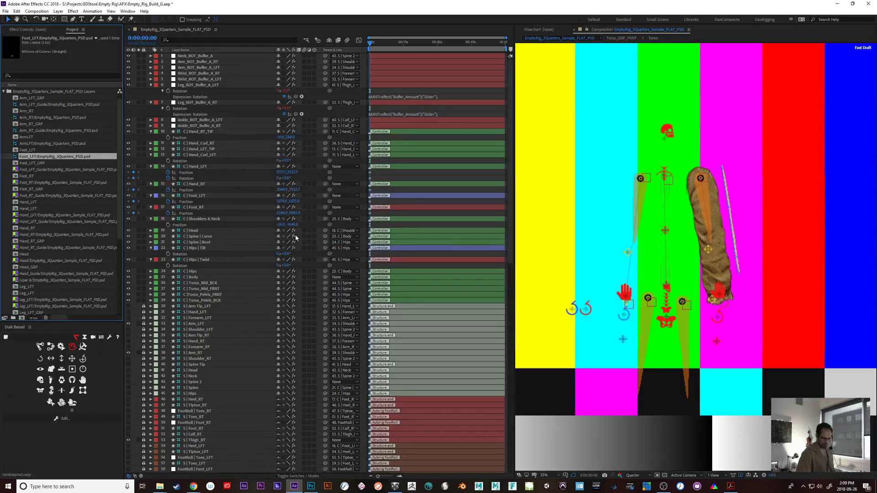
# - Replace the missing Foot_LFT_Guide footage with the Foot_LFT_Guide layer of EmptyRig_3Quarters_PSD, keeping Document Size dimensions
pyautogui.moveTo(718, 292); pyautogui.dragTo(722, 200)
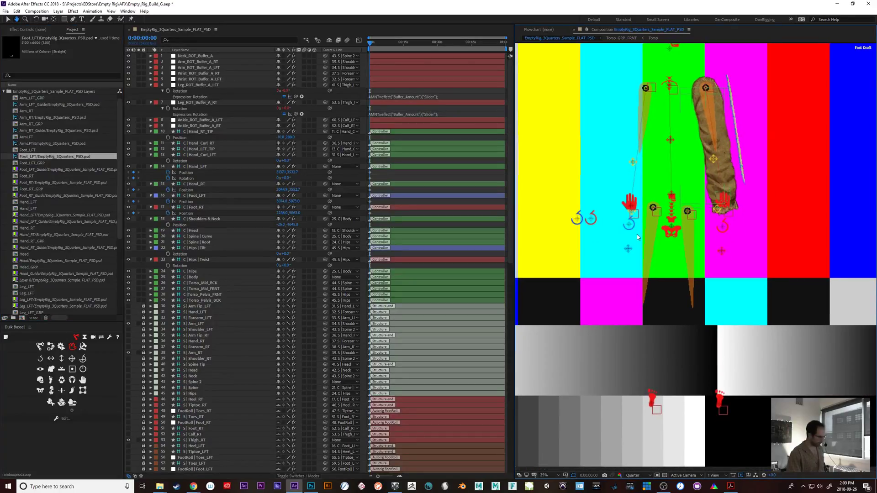
pyautogui.click(34, 169)
pyautogui.hotkey('ctrl', 'h')
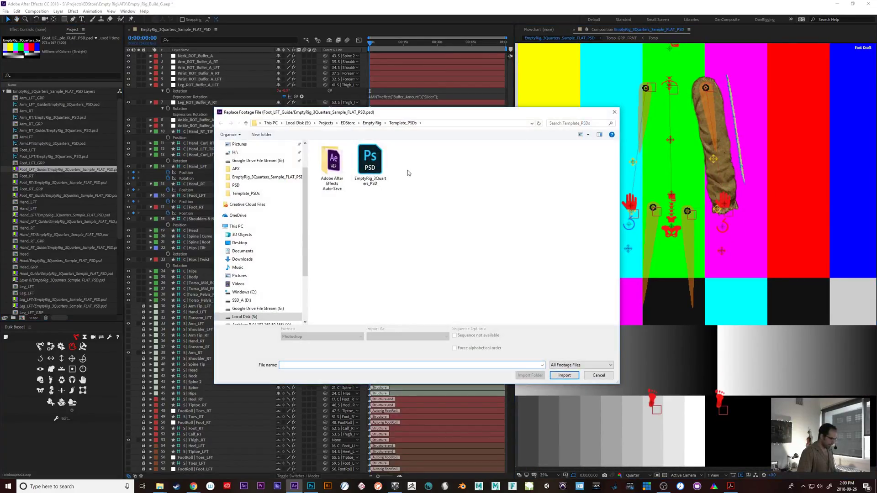
pyautogui.click(375, 166)
pyautogui.doubleClick(375, 166)
pyautogui.click(262, 184)
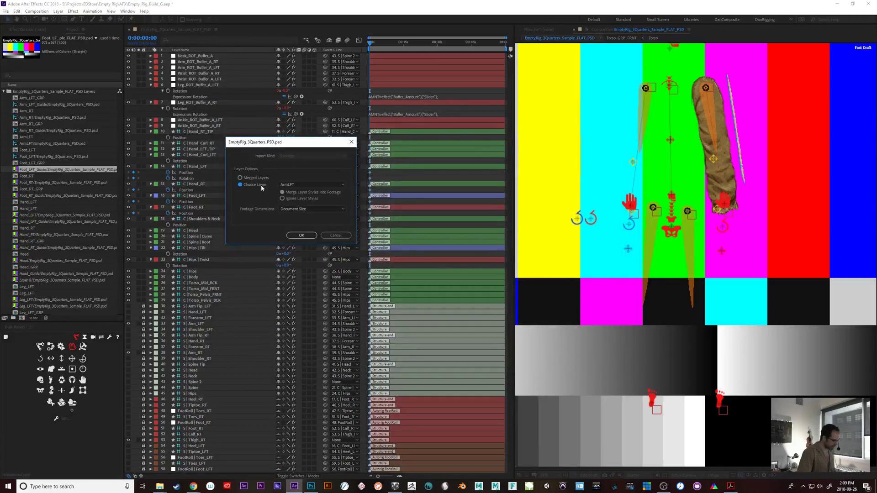
pyautogui.click(279, 184)
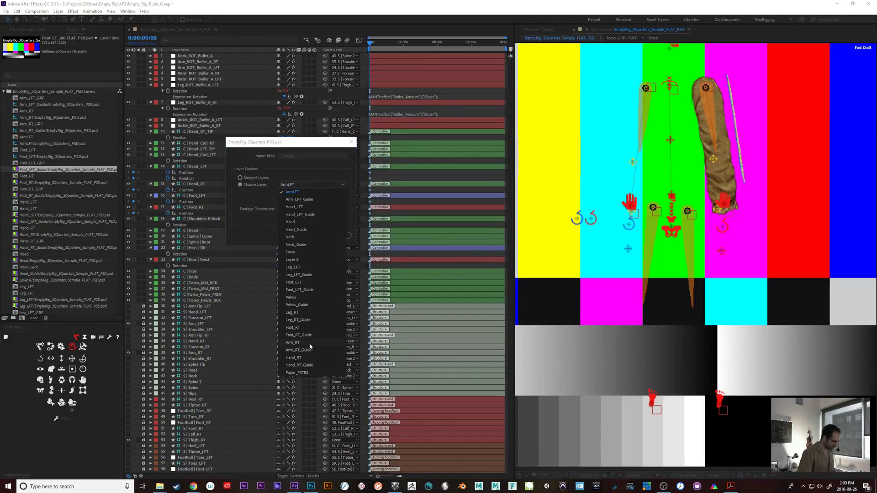
pyautogui.click(304, 290)
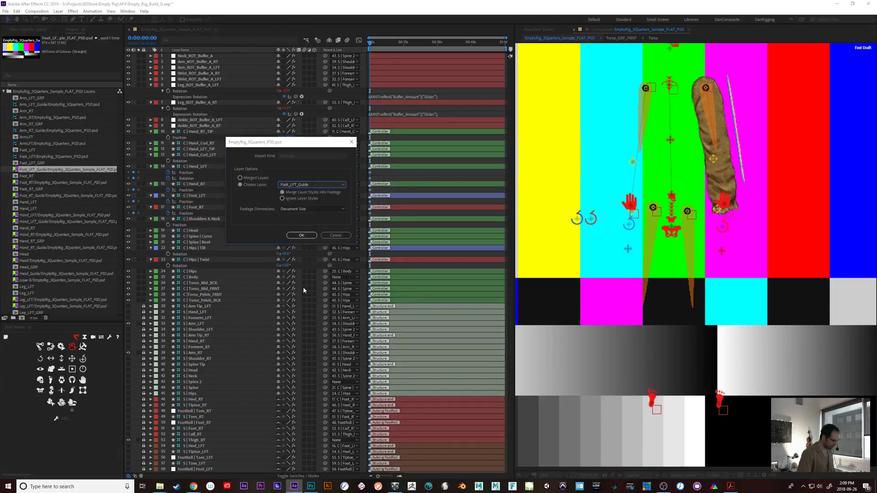
pyautogui.click(302, 235)
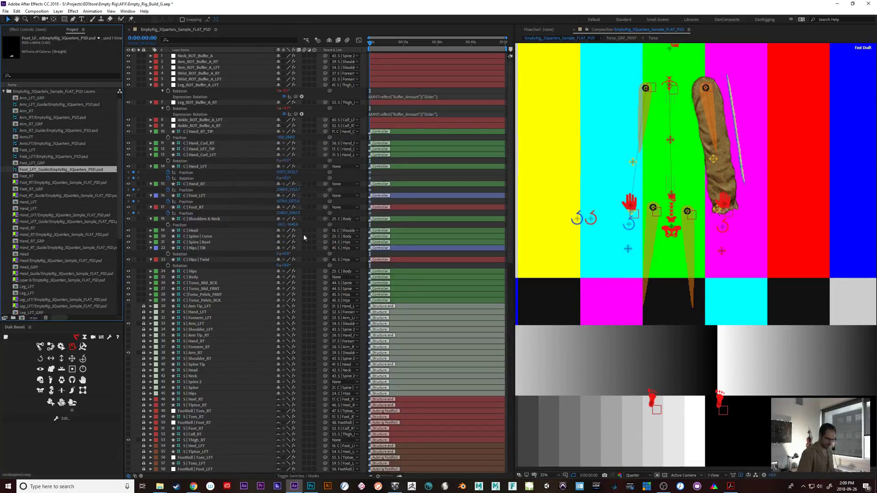
# - Replace the missing Foot_RT footage with the Foot_RT layer of EmptyRig_3Quarters_PSD, keeping Document Size dimensions
pyautogui.click(26, 183)
pyautogui.hotkey('ctrl', 'h')
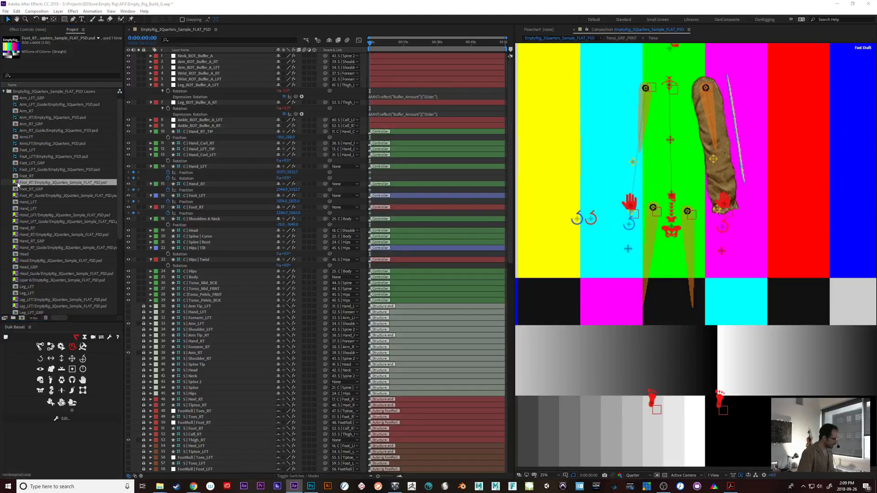
pyautogui.doubleClick(374, 156)
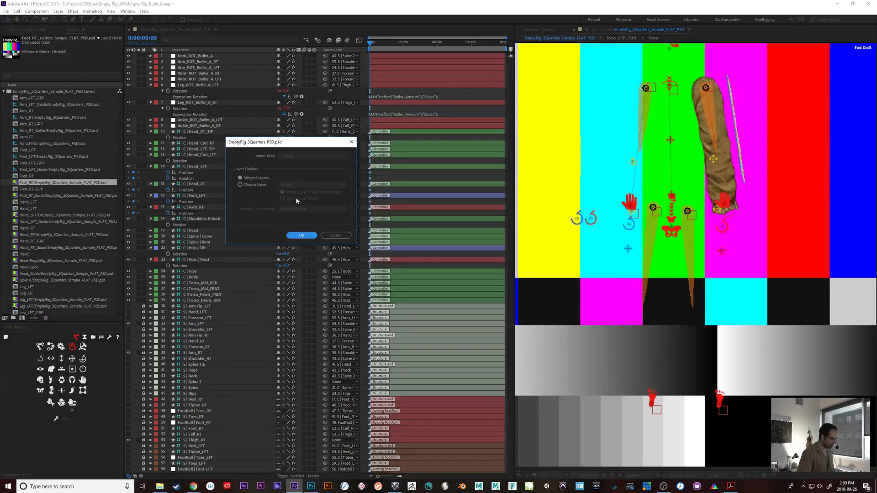
pyautogui.click(240, 185)
pyautogui.click(289, 185)
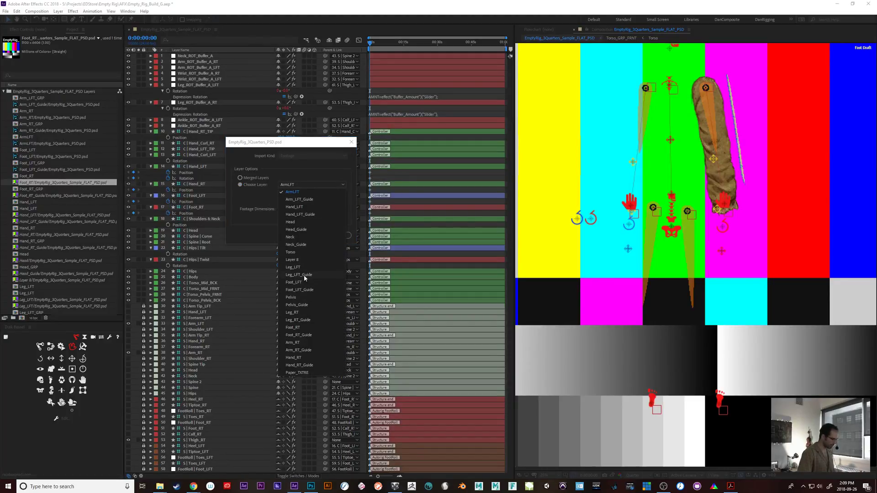
pyautogui.click(305, 329)
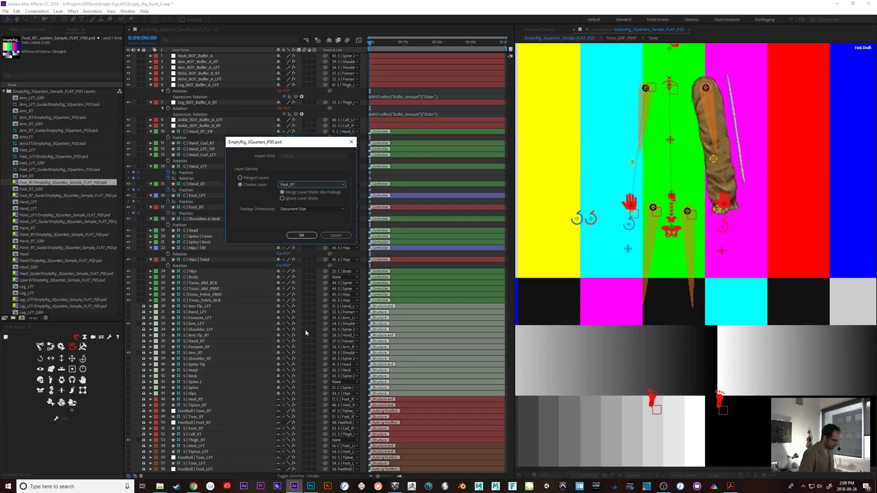
pyautogui.click(297, 237)
# - Replace the missing Foot_RT_Guide footage with the Foot_RT layer of EmptyRig_3Quarters_PSD, keeping Document Size dimensions
pyautogui.click(22, 196)
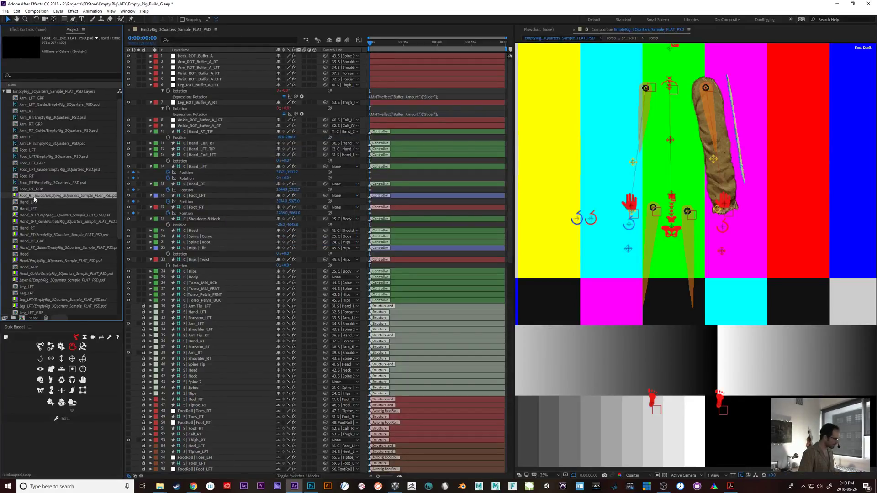
pyautogui.hotkey('ctrl', 'h')
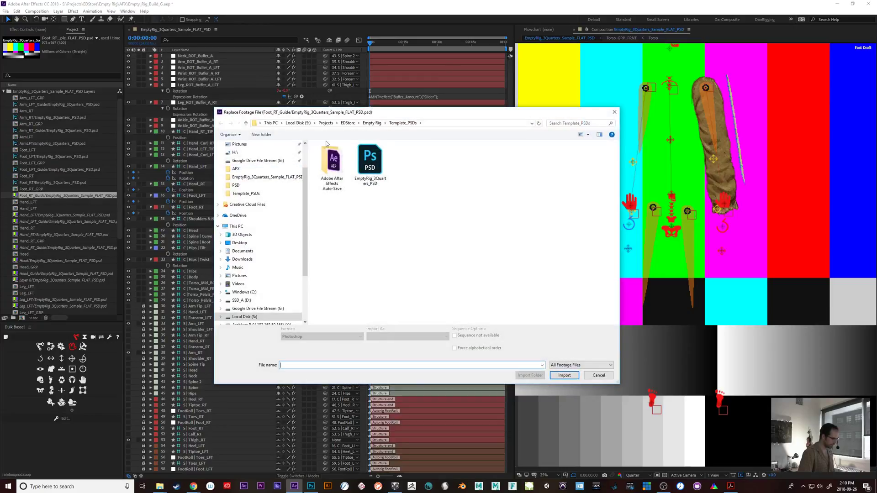
pyautogui.doubleClick(370, 162)
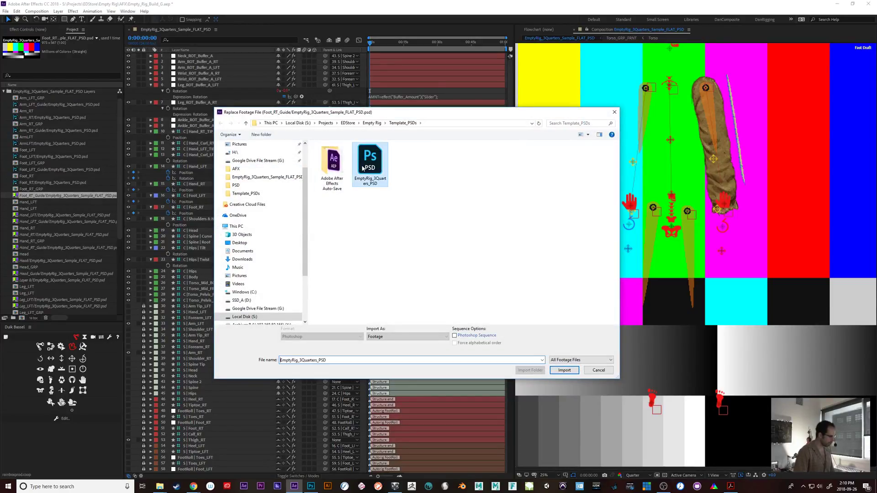
pyautogui.click(256, 185)
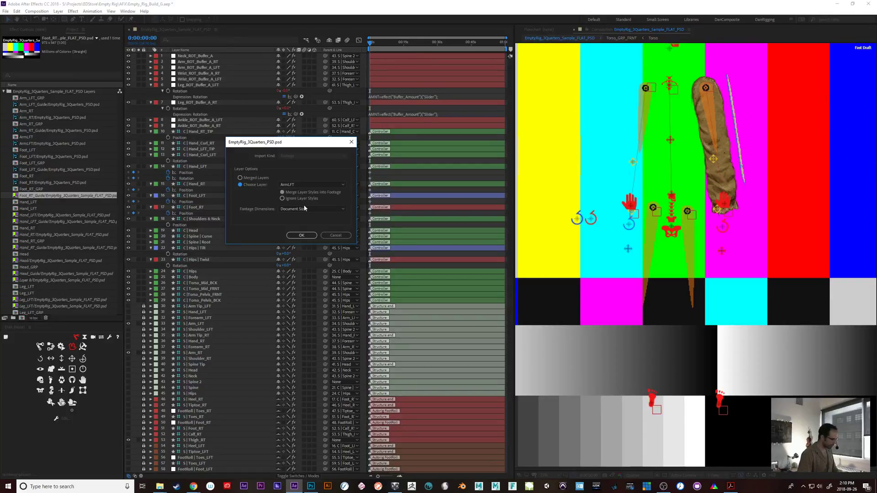
pyautogui.click(311, 185)
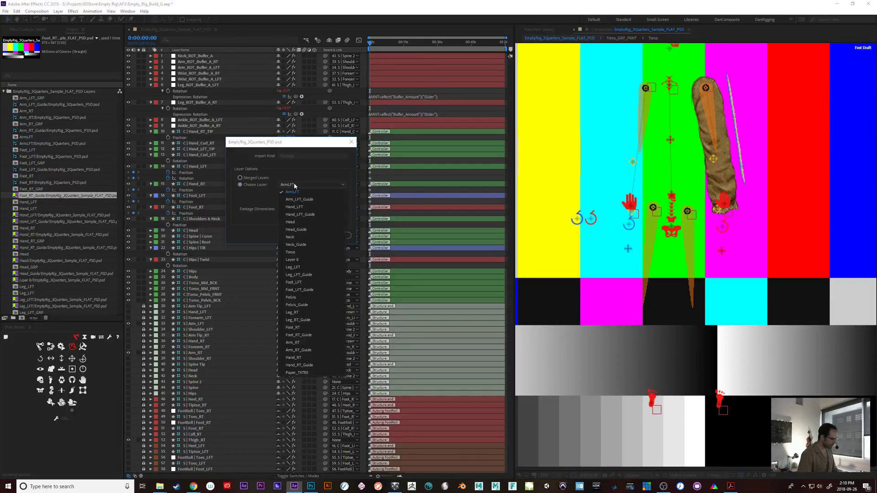
pyautogui.click(294, 328)
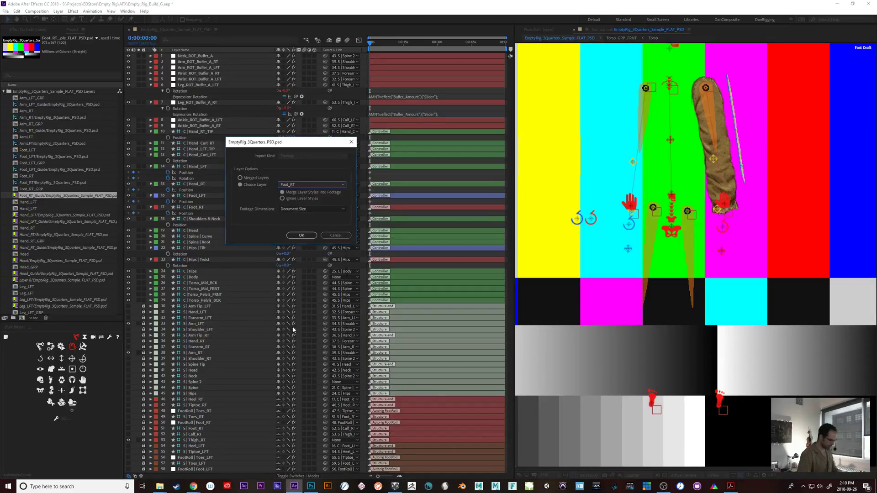
pyautogui.click(301, 236)
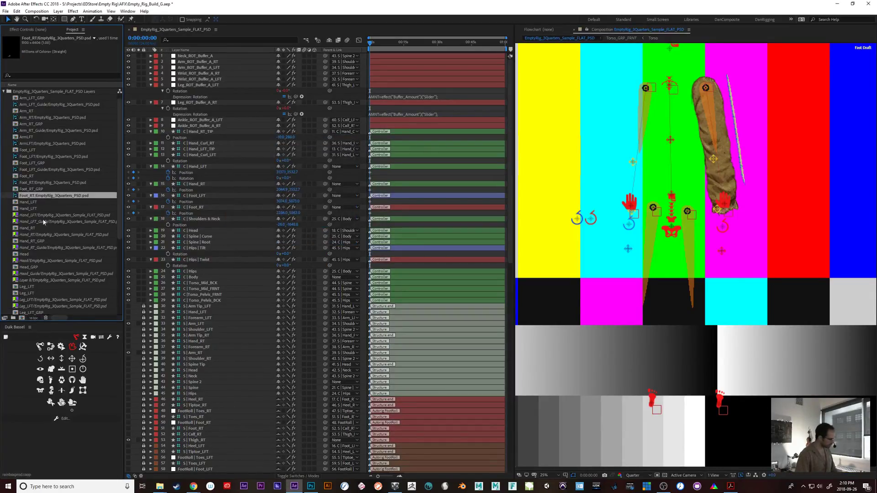
# - Check in which composition the missing Hand_LFT footage is used
pyautogui.click(17, 216)
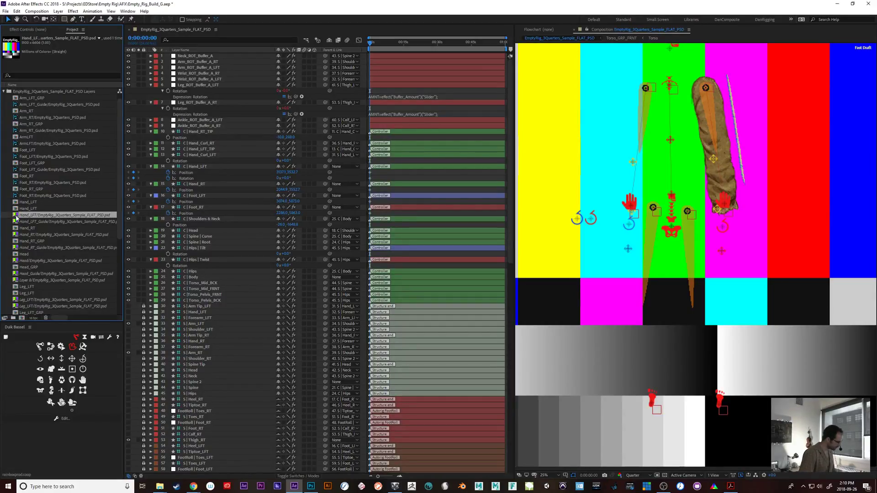
pyautogui.hotkey('ctrl', 'h')
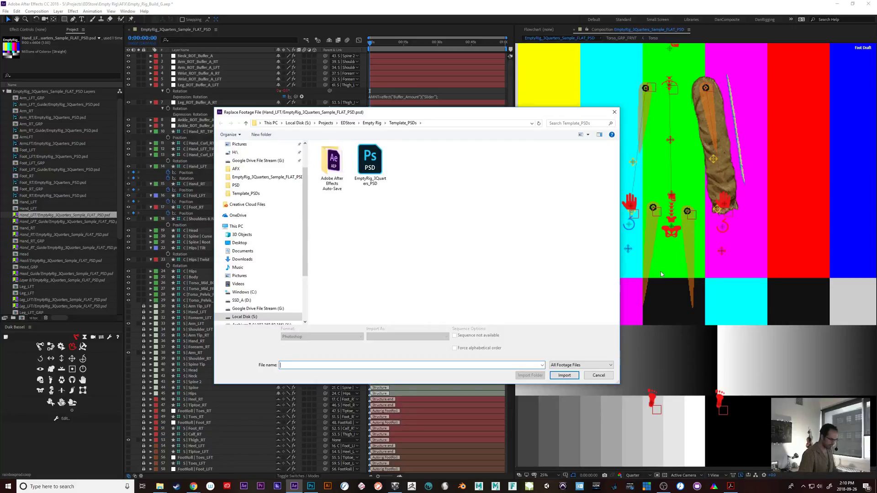
pyautogui.click(598, 375)
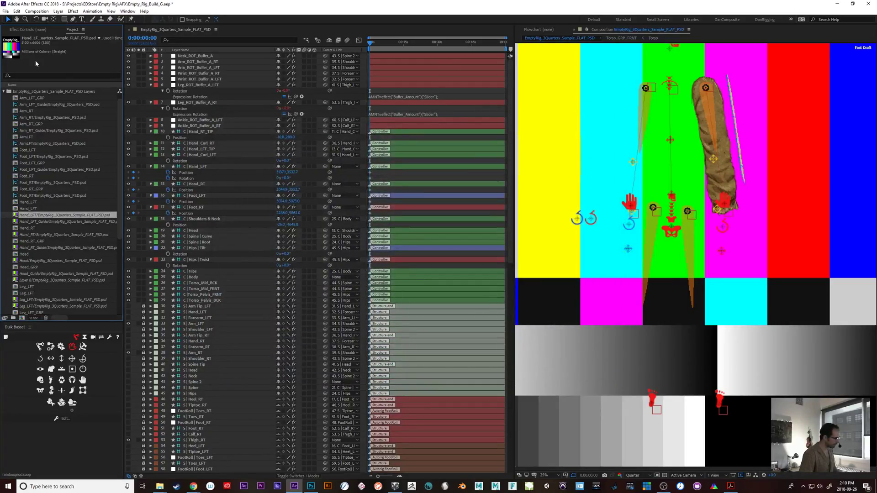
pyautogui.click(99, 38)
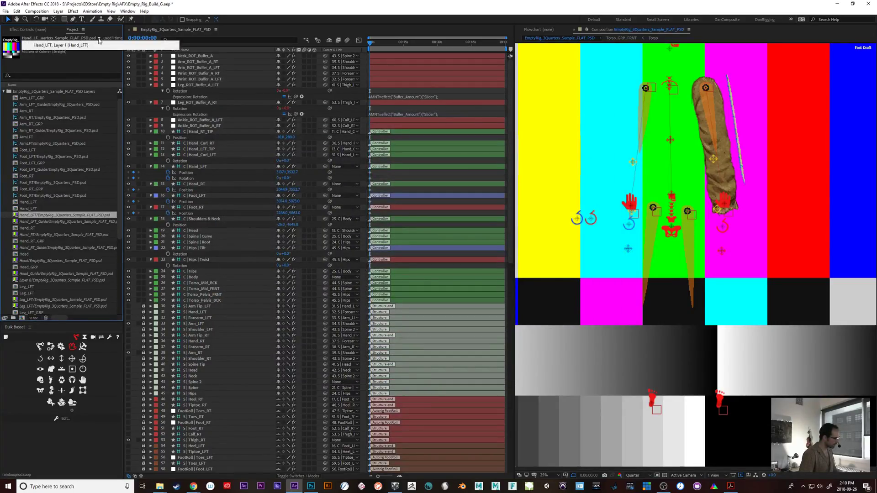
# - Replace the missing Hand_LFT footage with the Hand_LFT layer of EmptyRig_3Quarters_PSD, keeping Document Size dimensions
pyautogui.click(16, 217)
pyautogui.hotkey('ctrl', 'h')
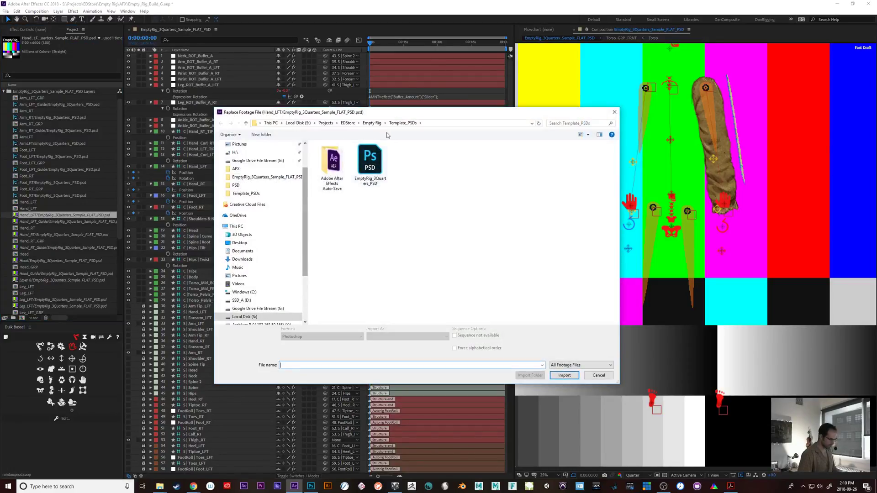
pyautogui.doubleClick(370, 168)
pyautogui.click(266, 185)
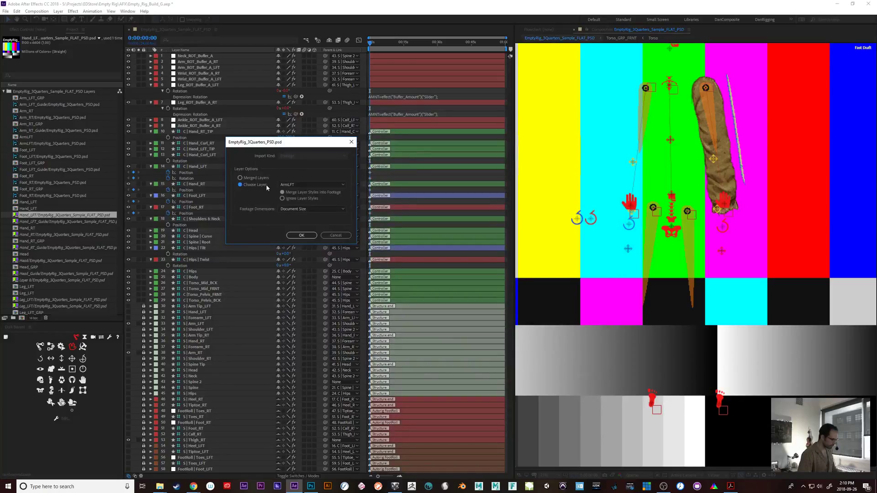
pyautogui.click(311, 184)
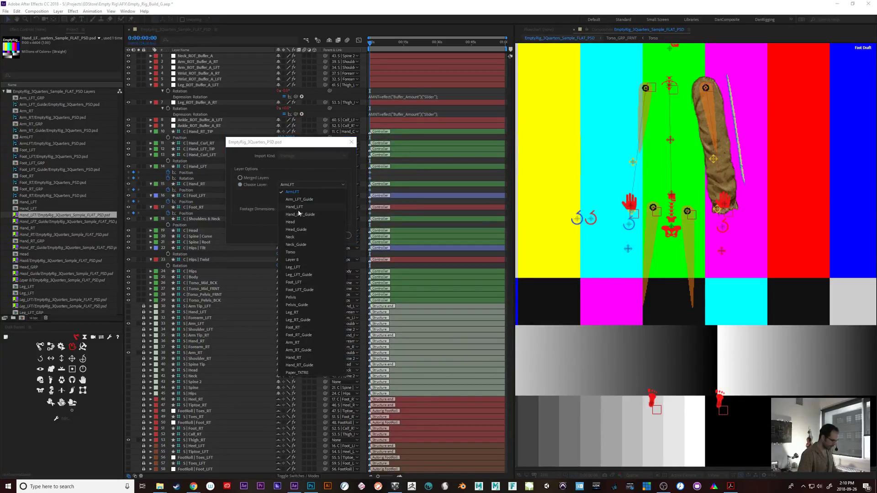
pyautogui.click(300, 207)
pyautogui.click(300, 209)
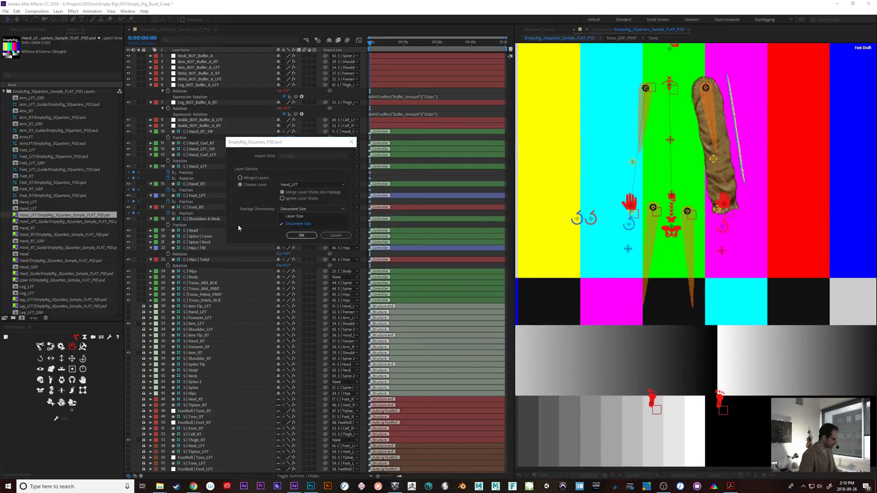
# - Confirm replacing the Hand_LFT footage with the Hand_LFT layer of EmptyRig_3Quarters_PSD.psd, keeping Document Size as the footage dimensions
pyautogui.click(301, 235)
pyautogui.click(301, 236)
# - Replace the Hand_LFT_Guide footage with the Hand_LFT_Guide layer of EmptyRig_3Quarters_PSD.psd at document size, checking where the footage is used first
pyautogui.click(27, 222)
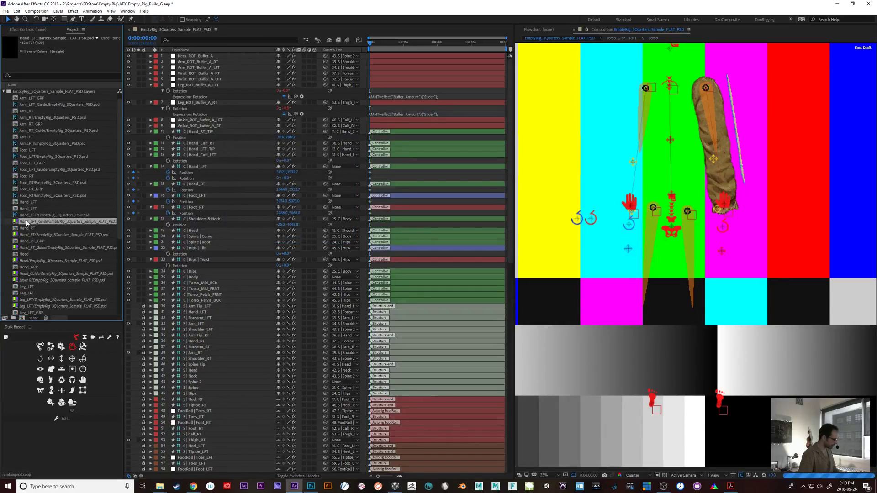
pyautogui.click(97, 38)
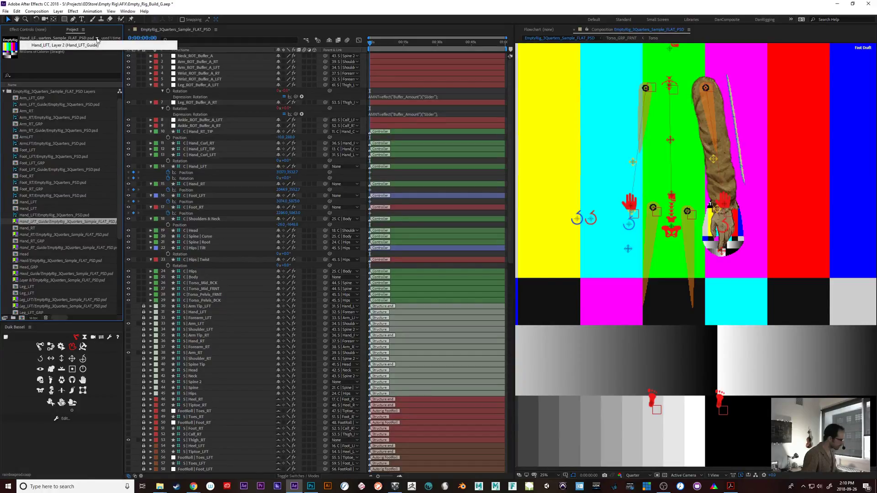
pyautogui.click(18, 224)
pyautogui.hotkey('ctrl', 'h')
pyautogui.doubleClick(376, 164)
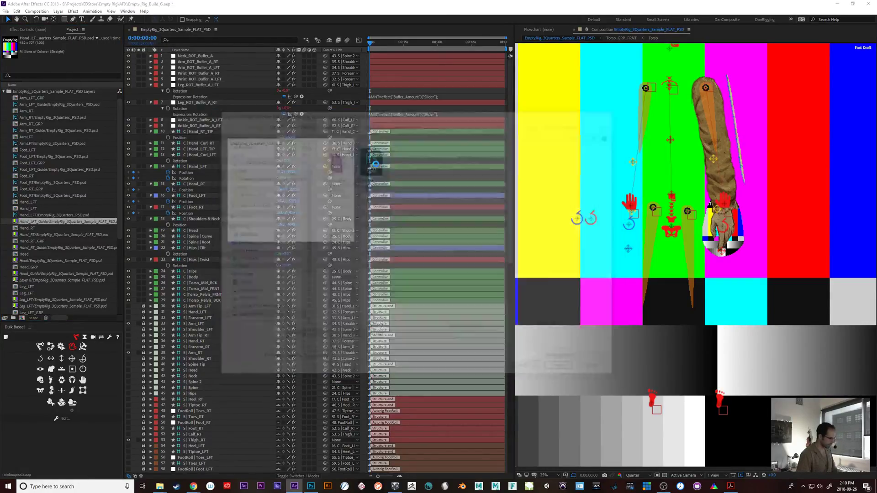
pyautogui.click(293, 185)
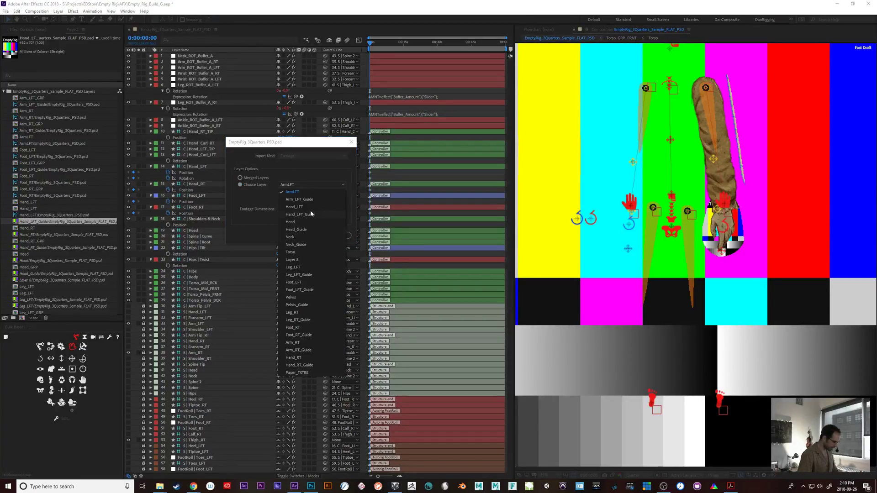
pyautogui.click(311, 214)
pyautogui.click(299, 237)
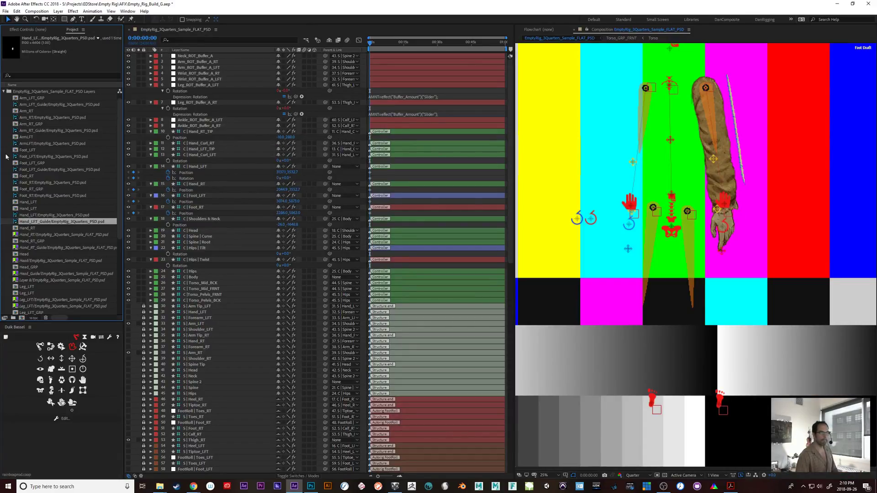
# - Check where the Hand_RT footage is used and replace it with the Hand_RT layer of EmptyRig_3Quarters_PSD.psd at document size
pyautogui.click(33, 235)
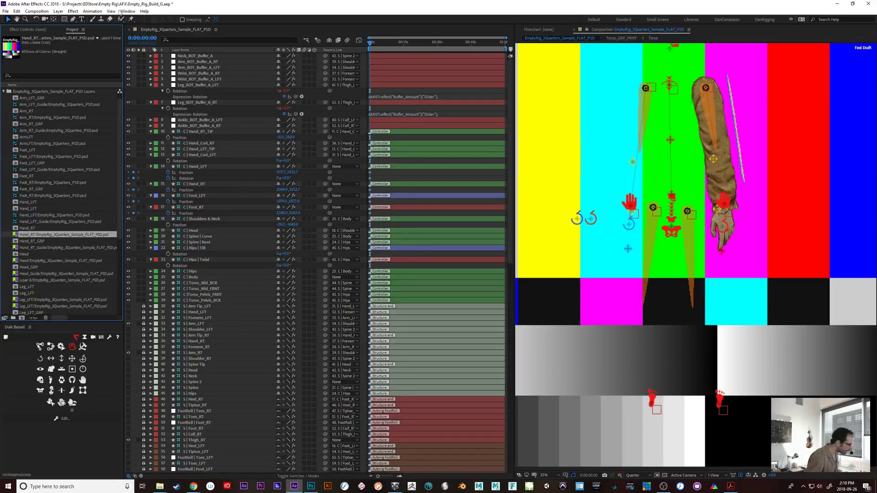
pyautogui.click(97, 38)
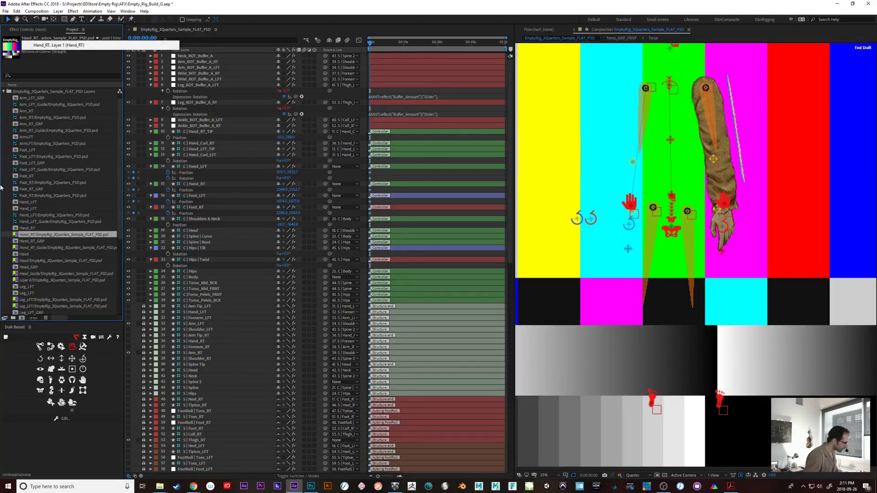
pyautogui.hotkey('ctrl', 'h')
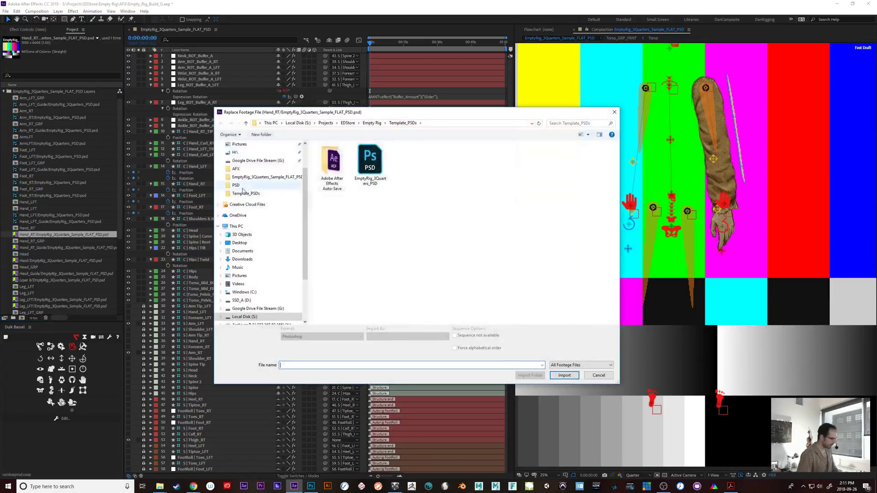
pyautogui.doubleClick(372, 171)
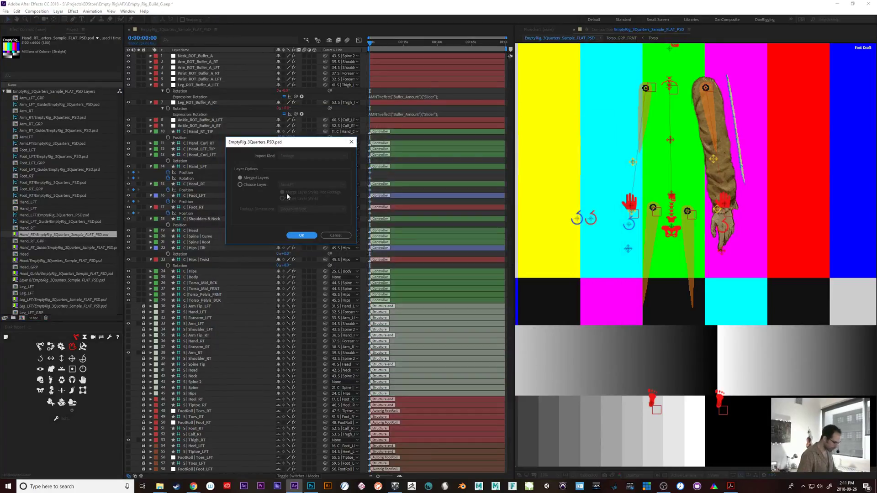
pyautogui.click(261, 184)
pyautogui.click(297, 185)
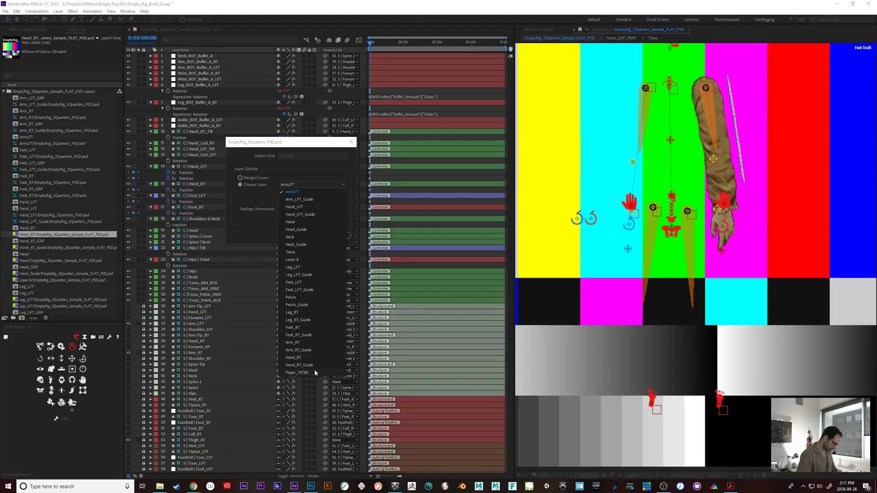
pyautogui.click(308, 360)
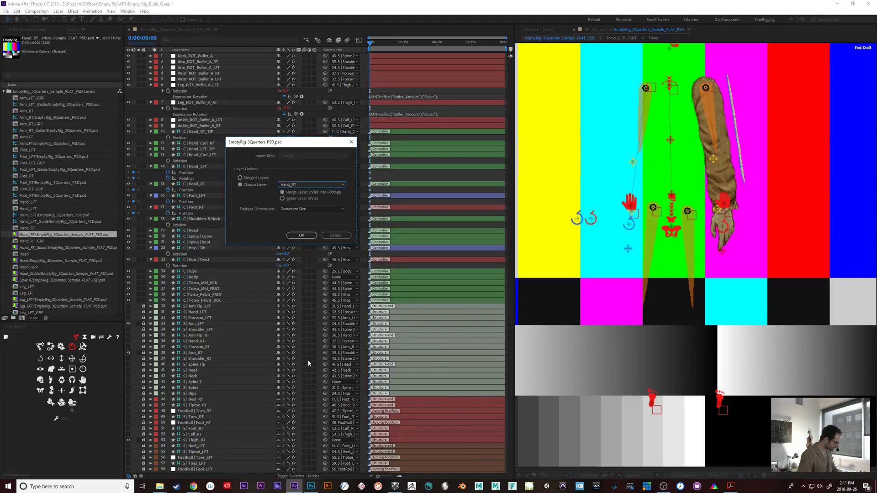
pyautogui.click(301, 235)
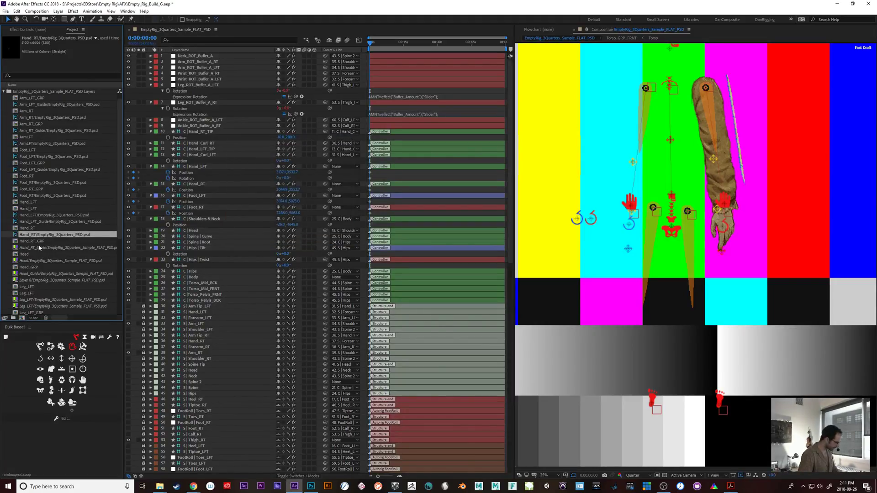
# - Replace the Hand_RT_Guide footage with the Hand_RT_Guide layer of EmptyRig_3Quarters_PSD.psd at document size
pyautogui.click(17, 249)
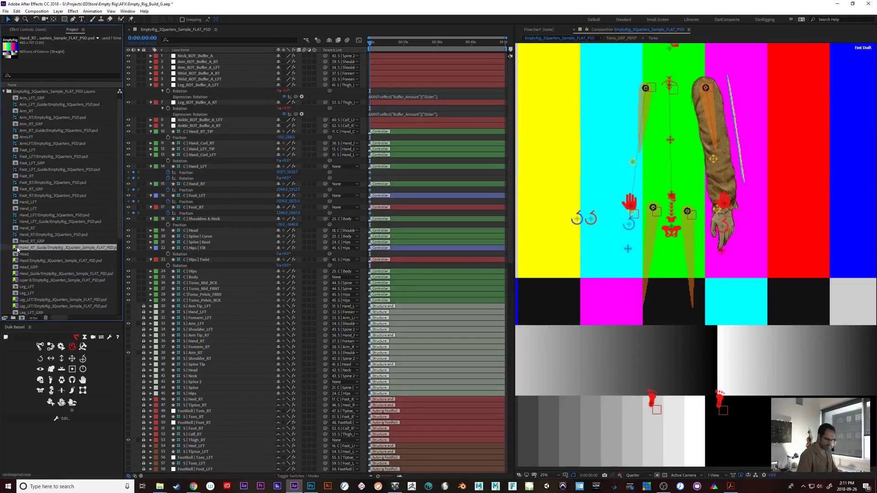
pyautogui.hotkey('ctrl', 'h')
pyautogui.doubleClick(370, 160)
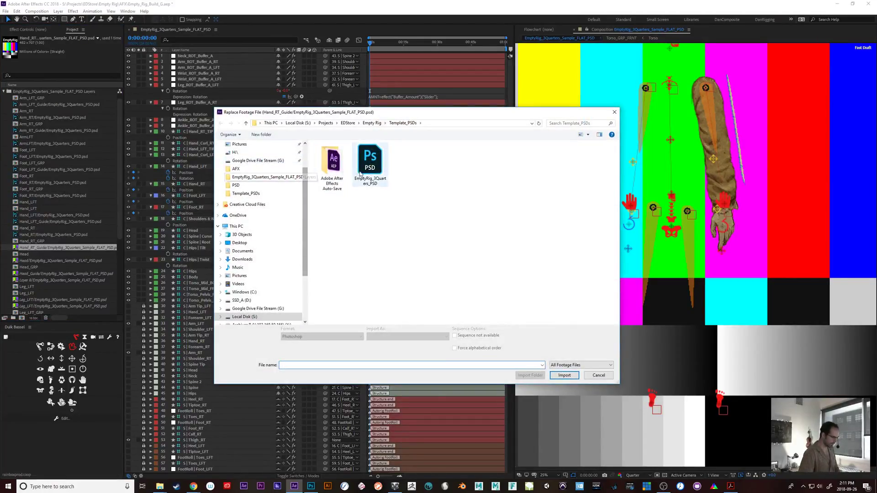
pyautogui.click(240, 184)
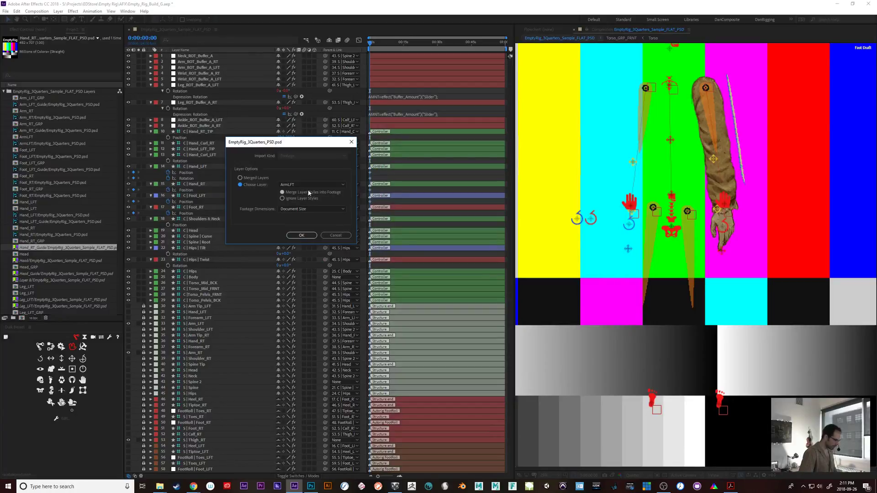
pyautogui.click(299, 185)
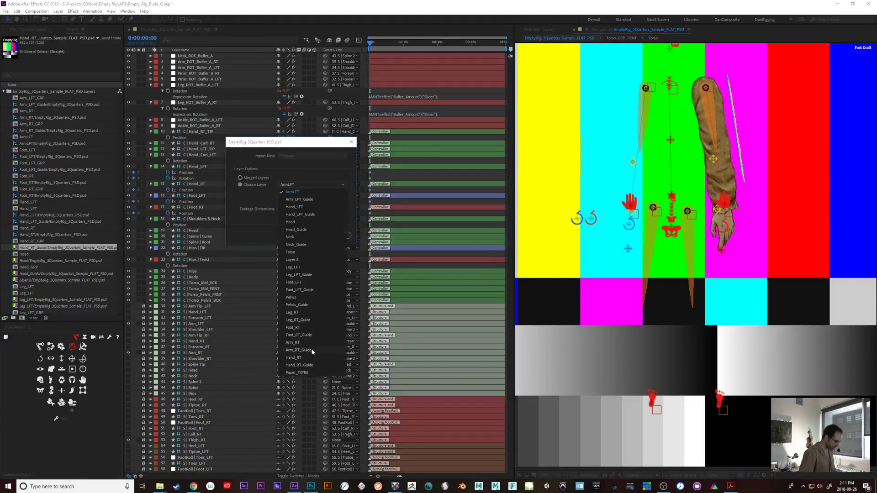
pyautogui.click(312, 350)
pyautogui.click(312, 185)
pyautogui.click(299, 365)
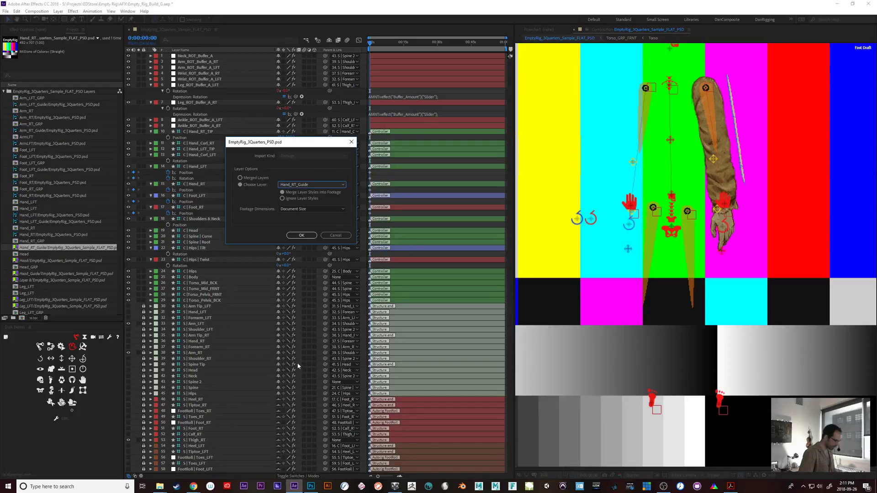
pyautogui.click(303, 234)
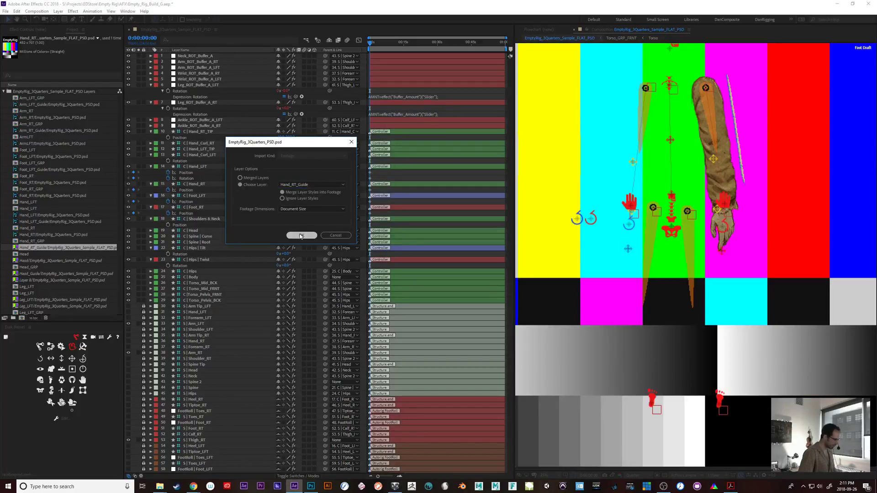
# - Replace the Head footage with the Head layer of EmptyRig_3Quarters_PSD.psd at document size
pyautogui.click(18, 262)
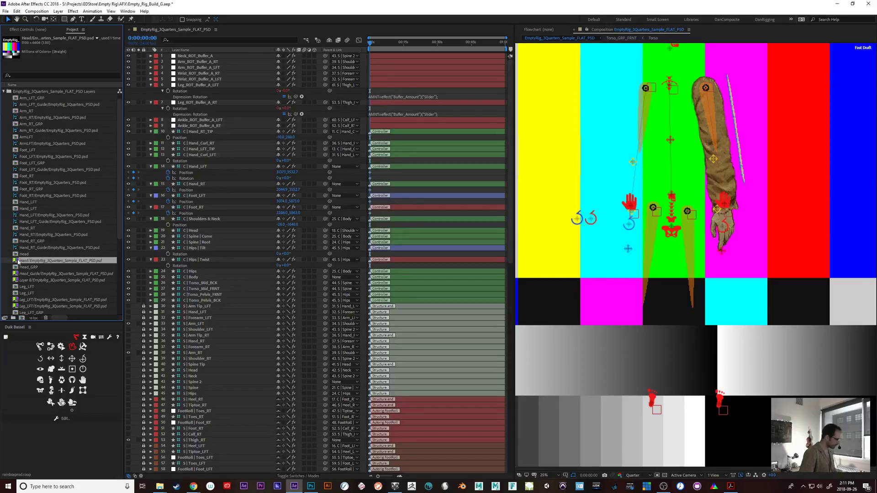
pyautogui.hotkey('ctrl', 'h')
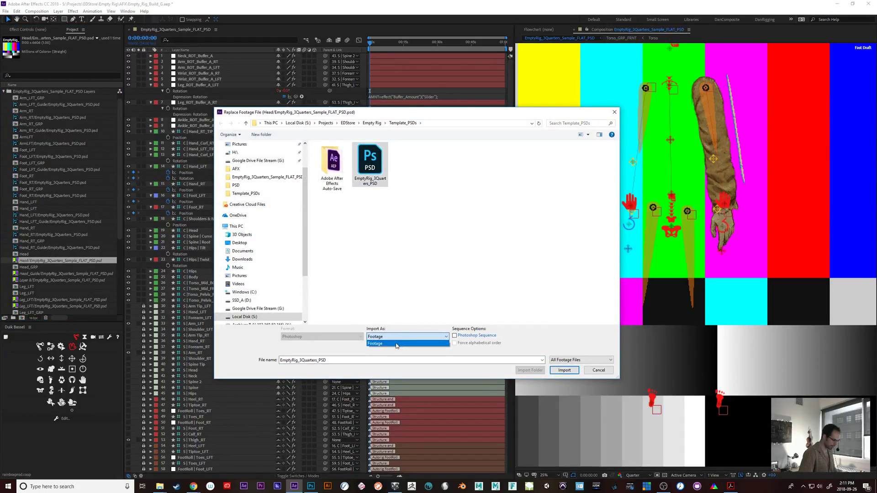
pyautogui.doubleClick(370, 163)
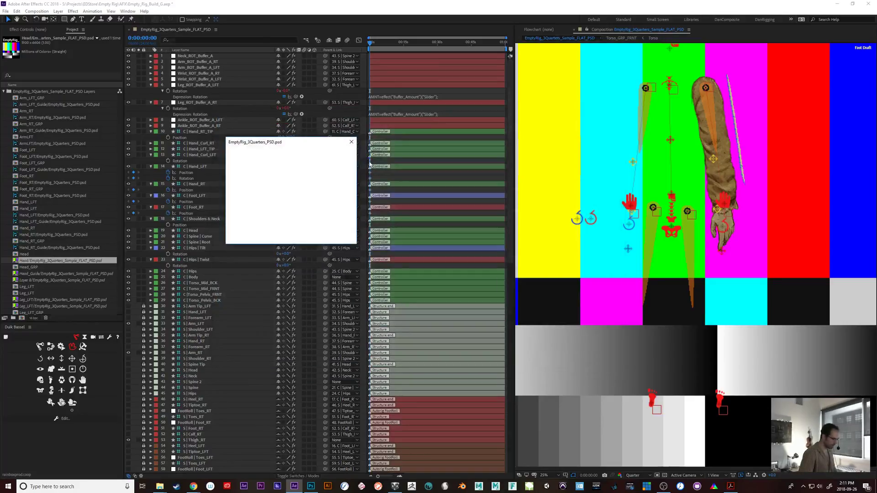
pyautogui.click(254, 185)
pyautogui.click(290, 186)
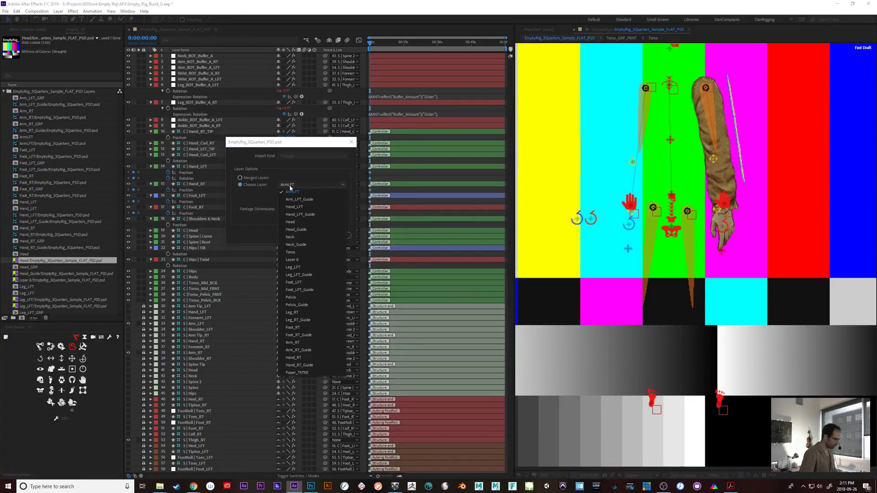
pyautogui.click(290, 206)
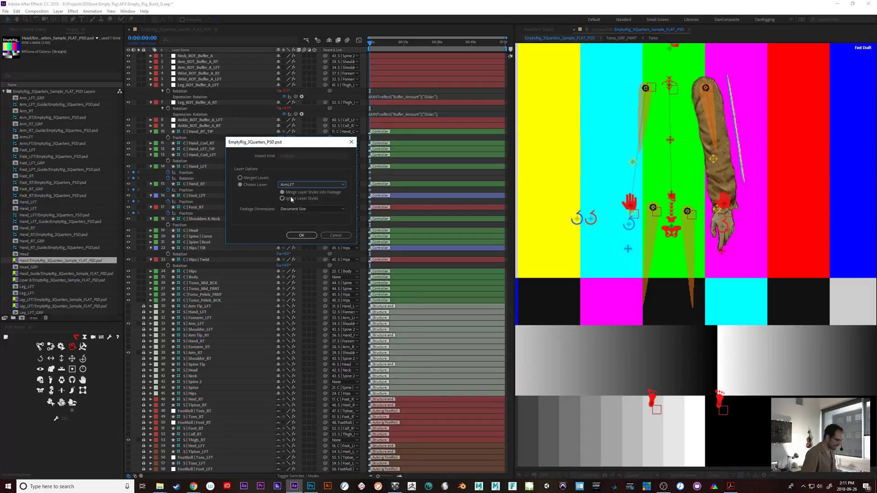
pyautogui.click(290, 185)
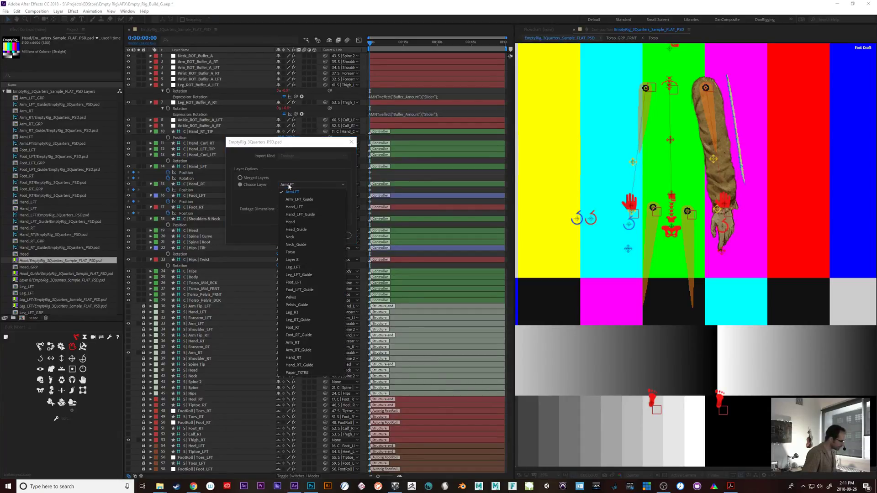
pyautogui.click(291, 222)
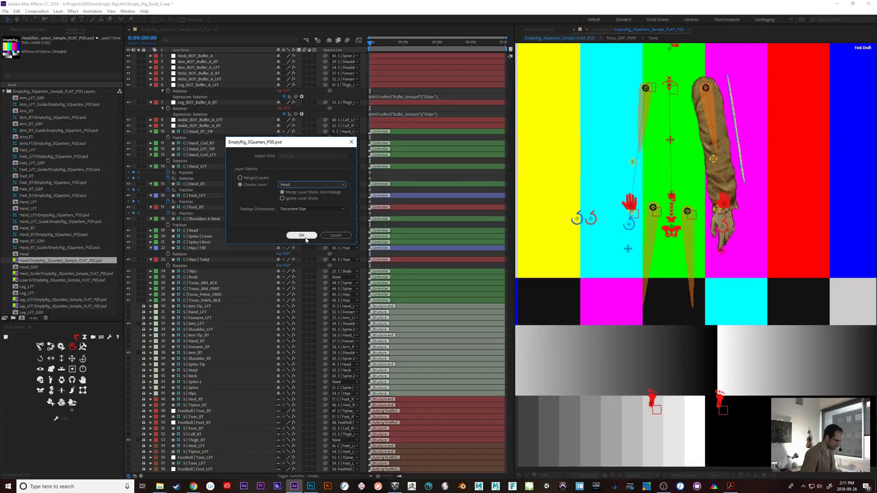
pyautogui.click(302, 236)
# - Replace the Head_Guide footage with the Head_Guide layer of EmptyRig_3Quarters_PSD.psd at document size
pyautogui.click(32, 274)
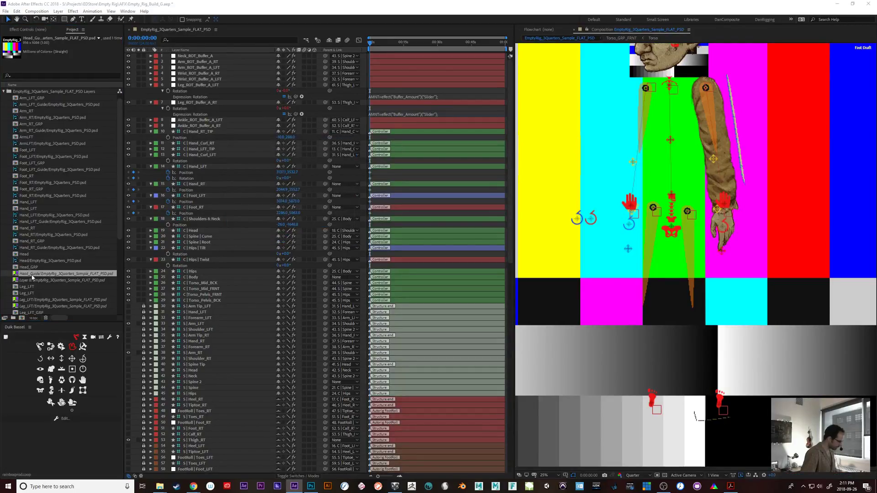
pyautogui.hotkey('ctrl', 'h')
pyautogui.doubleClick(371, 159)
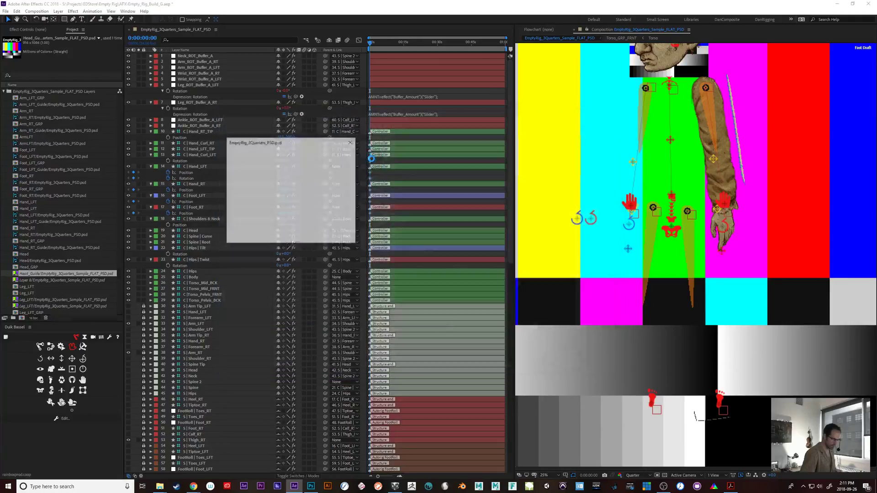
pyautogui.click(240, 185)
pyautogui.click(296, 185)
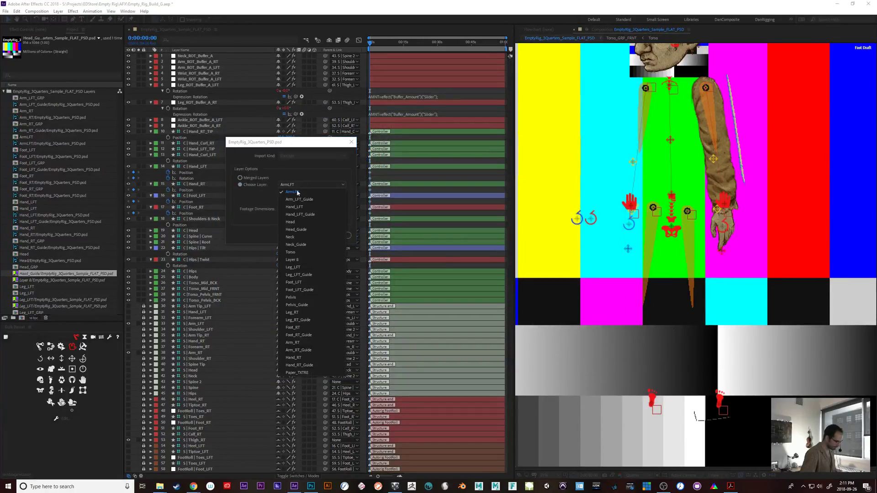
pyautogui.click(305, 229)
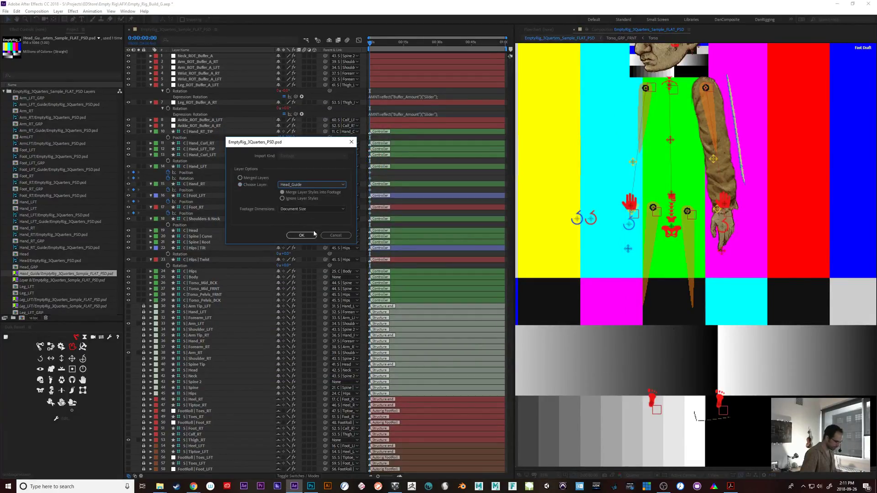
pyautogui.click(314, 234)
# - Check which compositions use the Layer 8 footage from the sample PSD
pyautogui.click(24, 281)
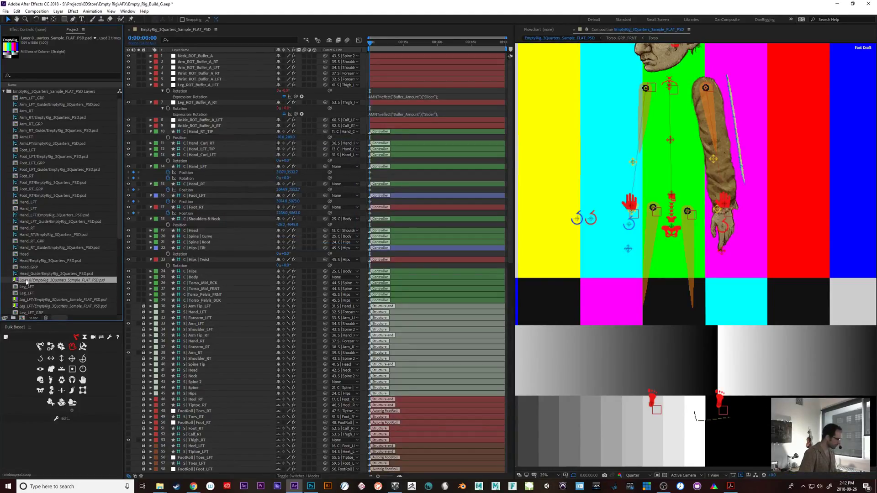
pyautogui.click(94, 38)
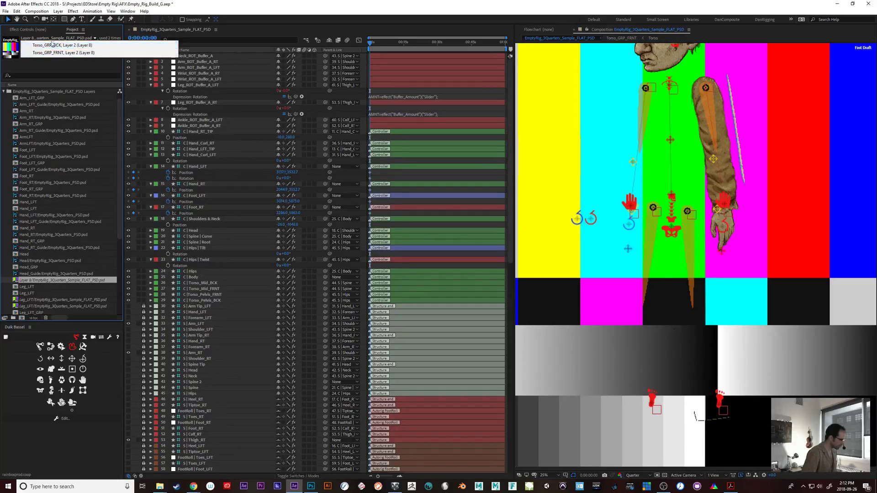
pyautogui.click(16, 282)
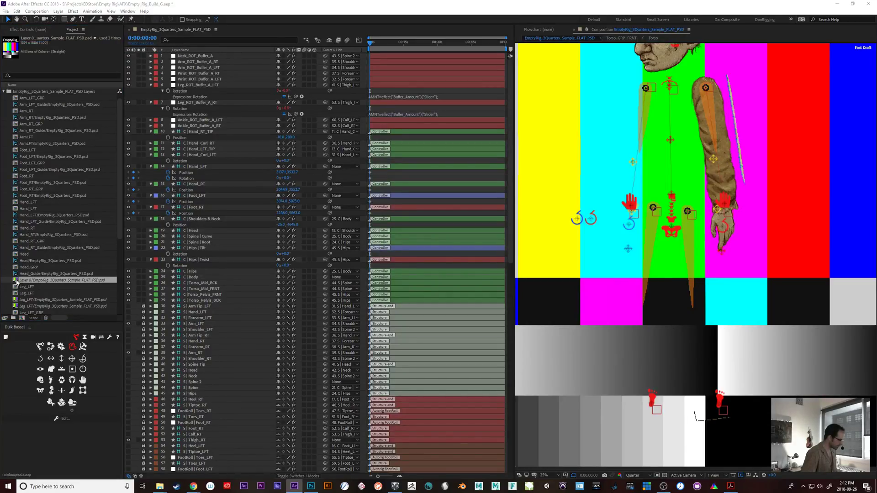
pyautogui.hotkey('ctrl', 'h')
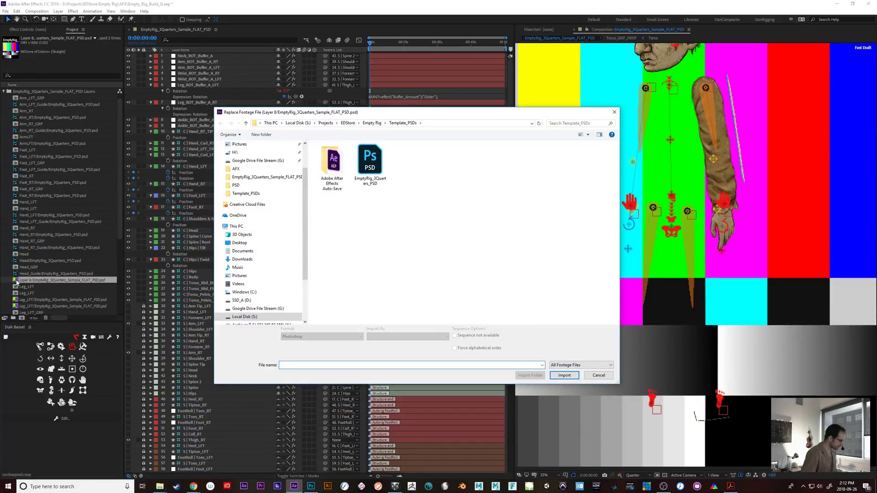
pyautogui.click(594, 375)
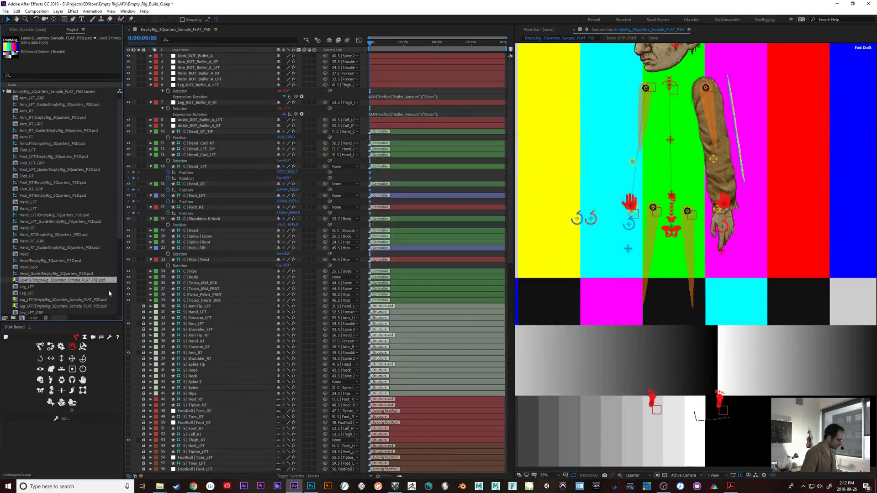
# - Reveal the Layer 8 sample footage where it is used in the Torso_GRP_BCK composition
pyautogui.rightClick(73, 280)
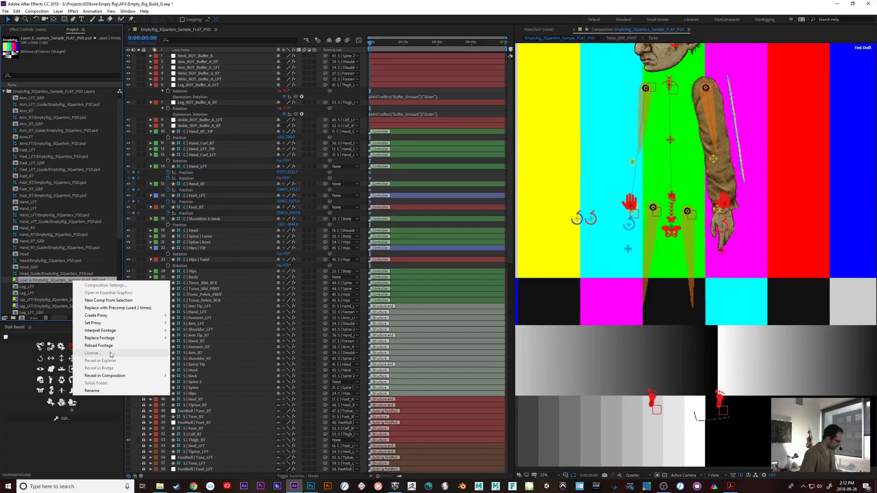
pyautogui.moveTo(135, 377)
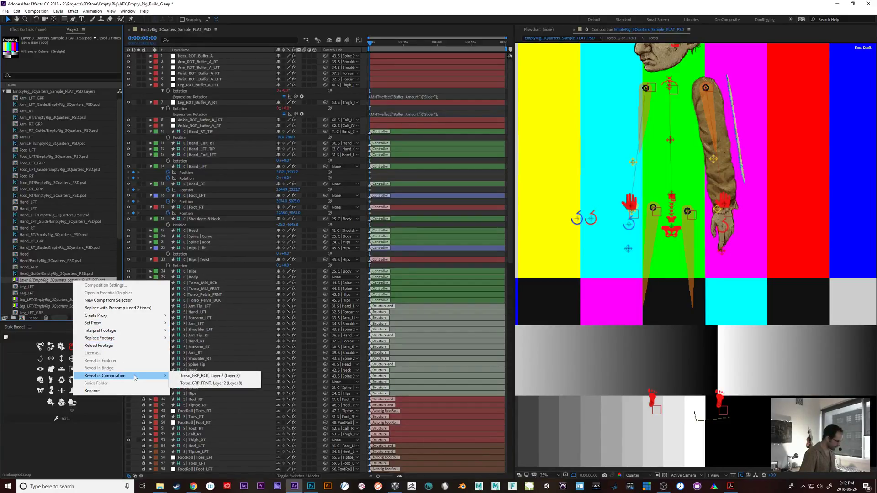
pyautogui.click(198, 377)
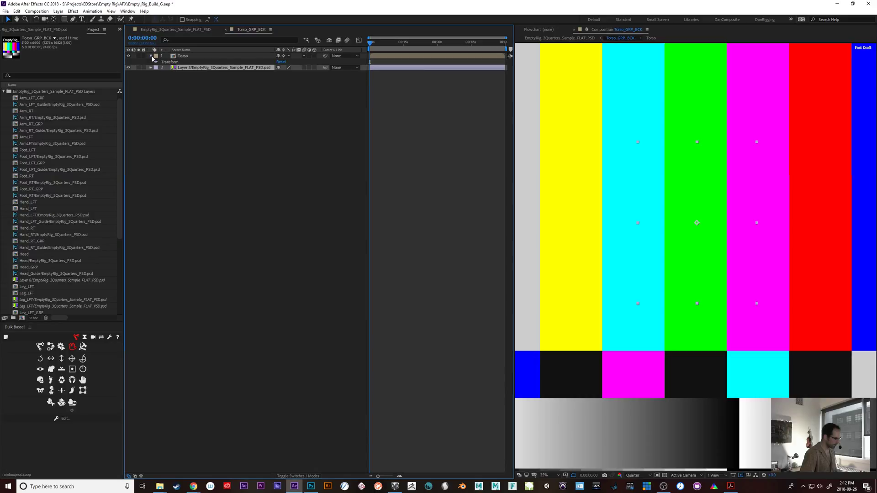
# - Replace the Layer 8 footage with the Layer 8 layer of EmptyRig_3Quarters_PSD.psd at document size
pyautogui.click(26, 283)
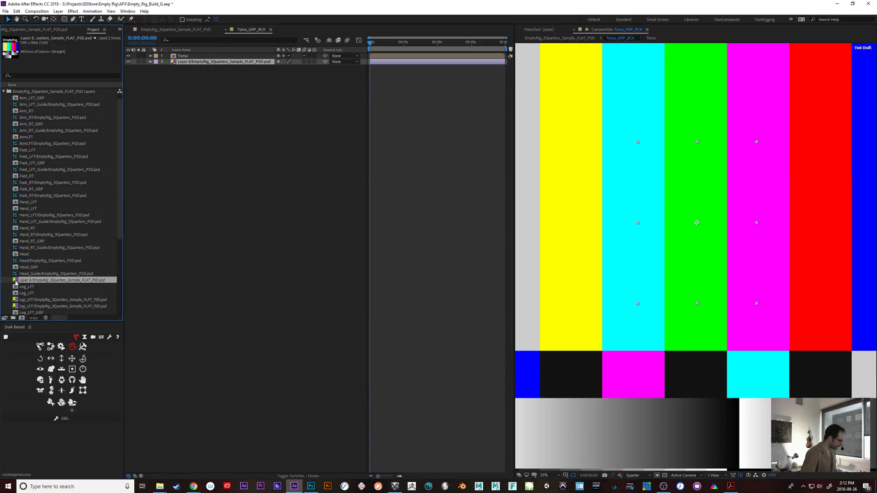
pyautogui.hotkey('ctrl', 'h')
pyautogui.doubleClick(370, 162)
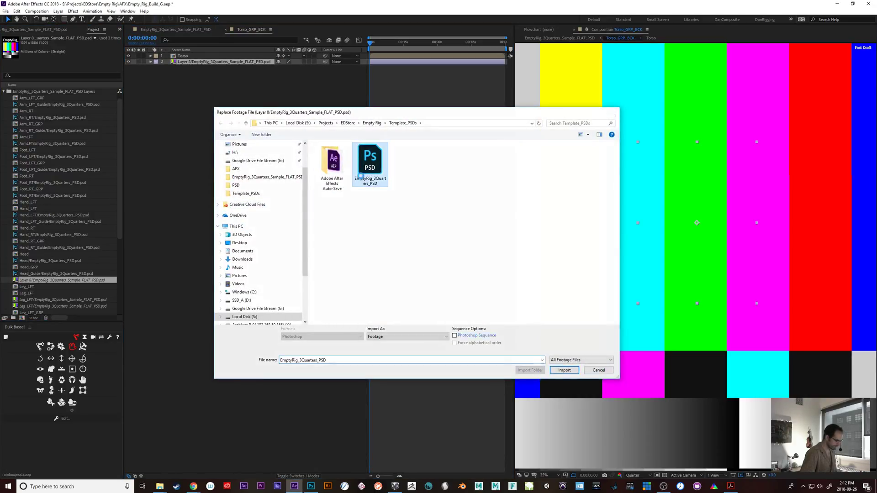
pyautogui.click(253, 185)
pyautogui.click(312, 185)
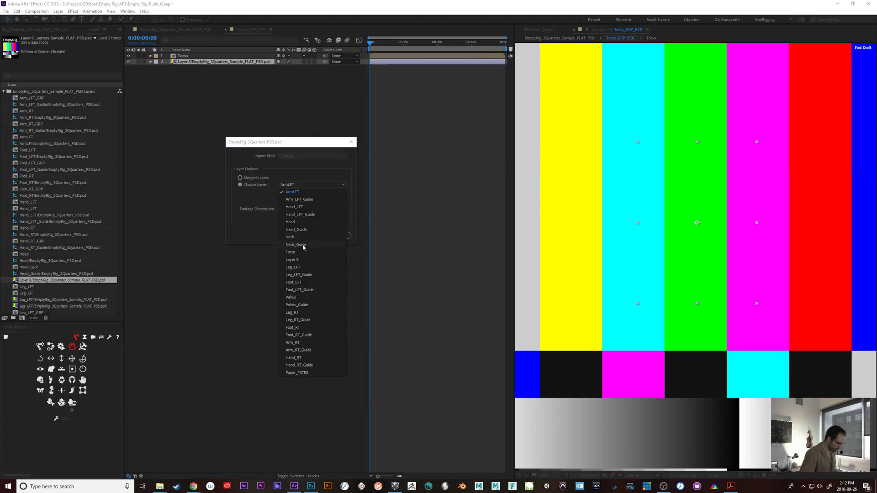
pyautogui.click(299, 259)
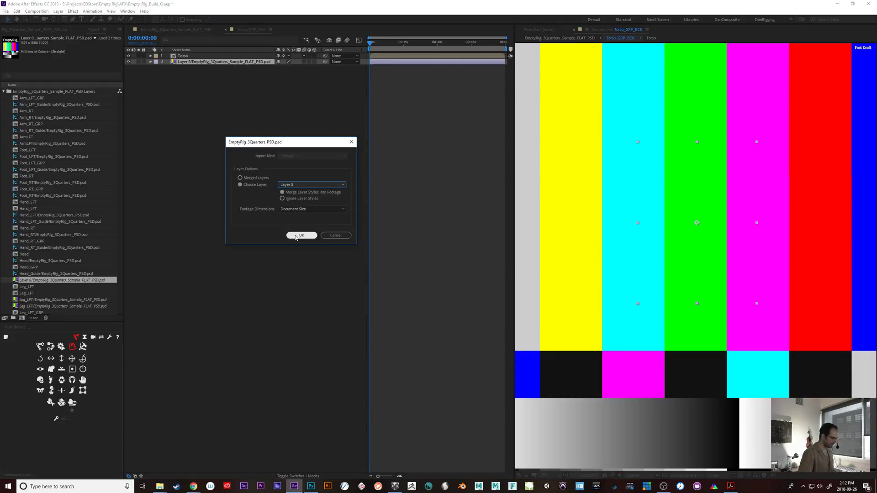
pyautogui.click(296, 236)
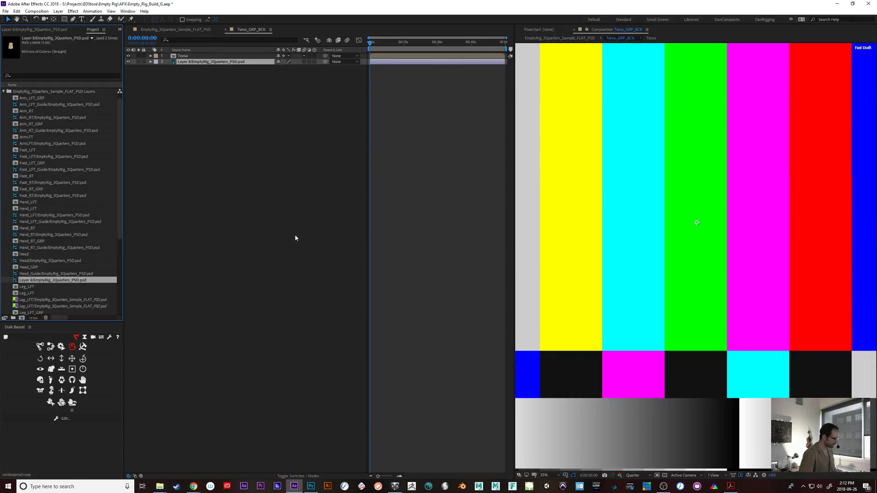
# - Replace the first Leg_LFT footage with the Leg_LFT layer of EmptyRig_3Quarters_PSD.psd at document size
pyautogui.scroll(-2, 116, 221)
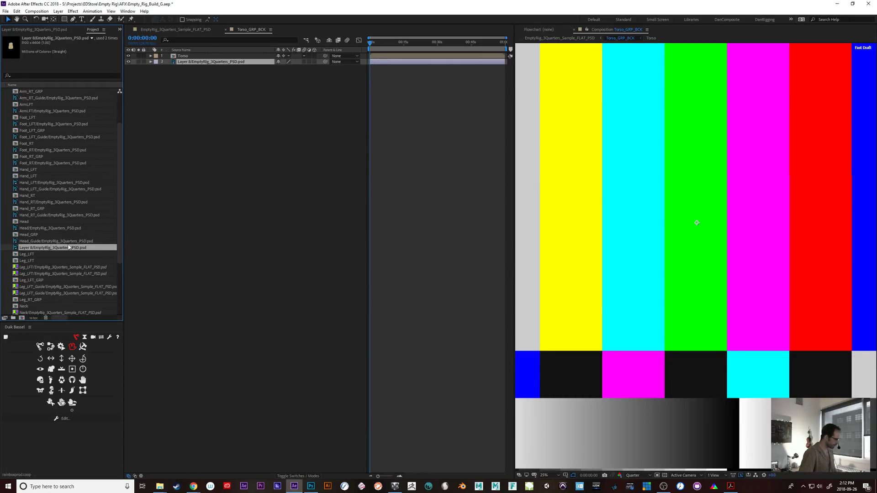
pyautogui.click(27, 269)
pyautogui.hotkey('ctrl', 'h')
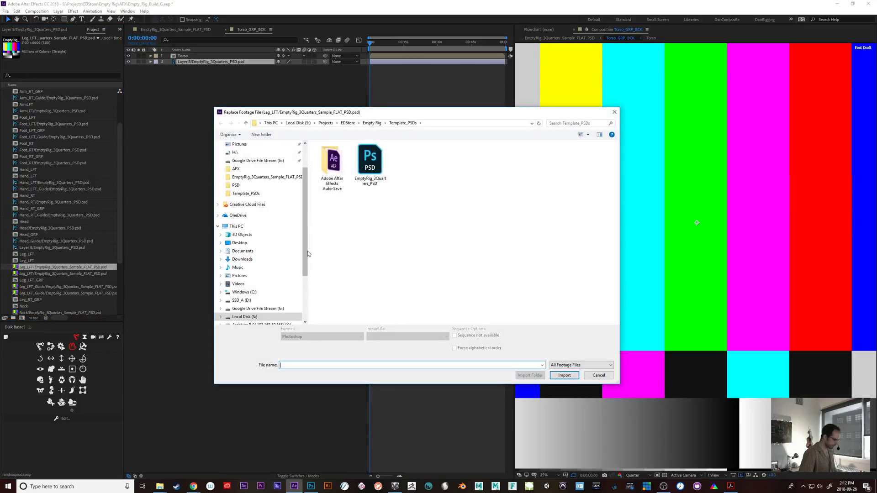
pyautogui.doubleClick(367, 165)
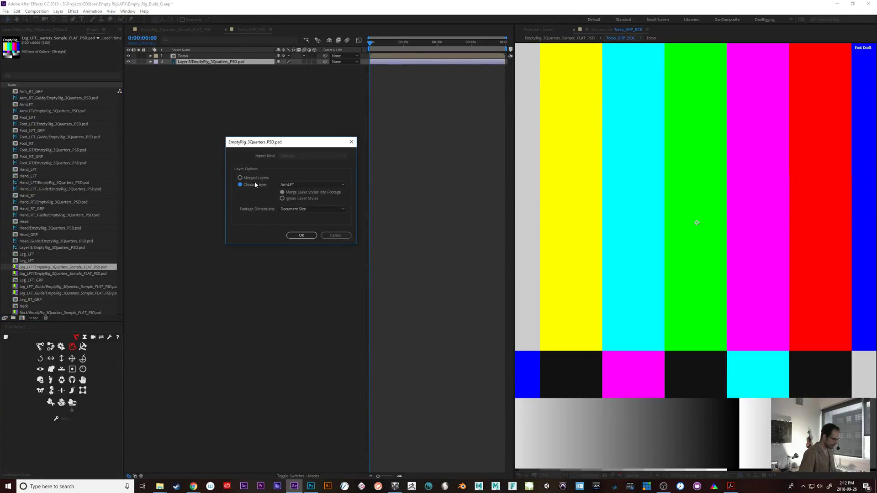
pyautogui.click(296, 185)
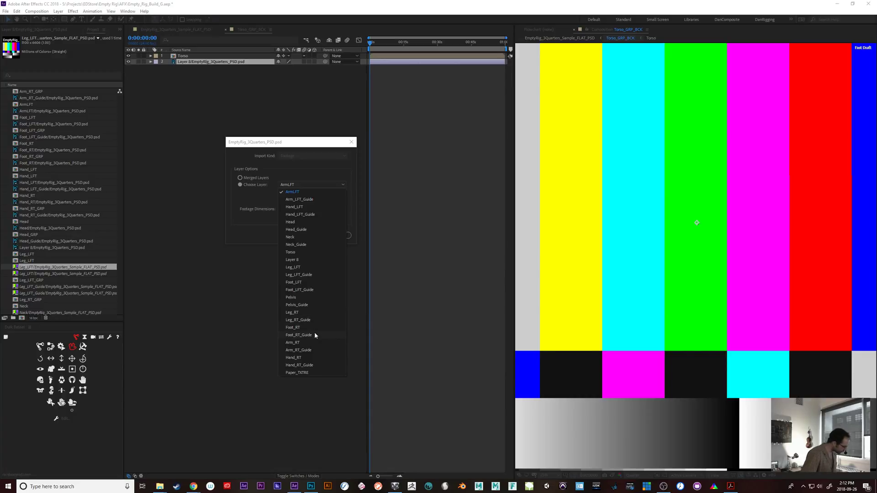
pyautogui.click(305, 268)
pyautogui.click(301, 235)
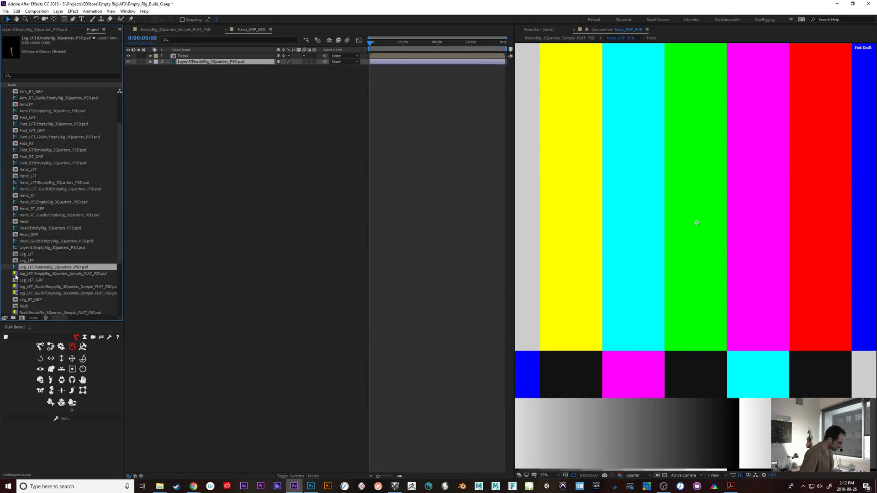
# - Check which compositions use the two Leg_LFT footage items from the sample PSD
pyautogui.click(19, 275)
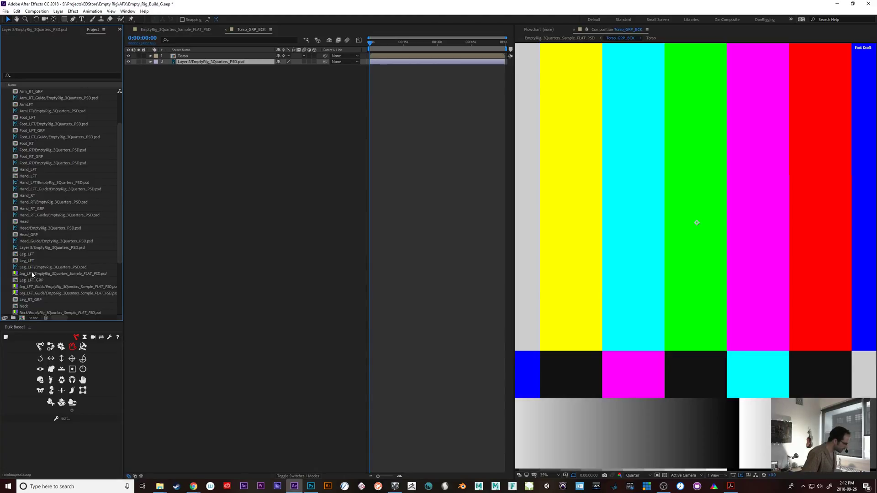
pyautogui.click(33, 275)
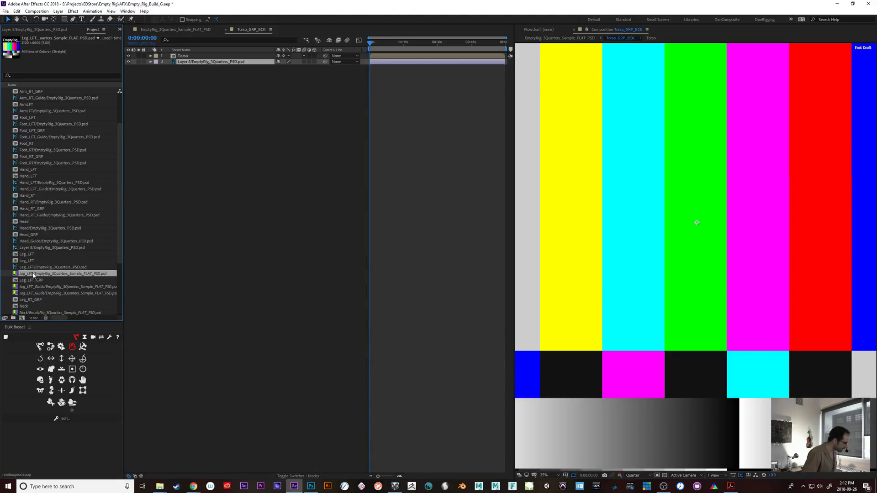
pyautogui.click(98, 39)
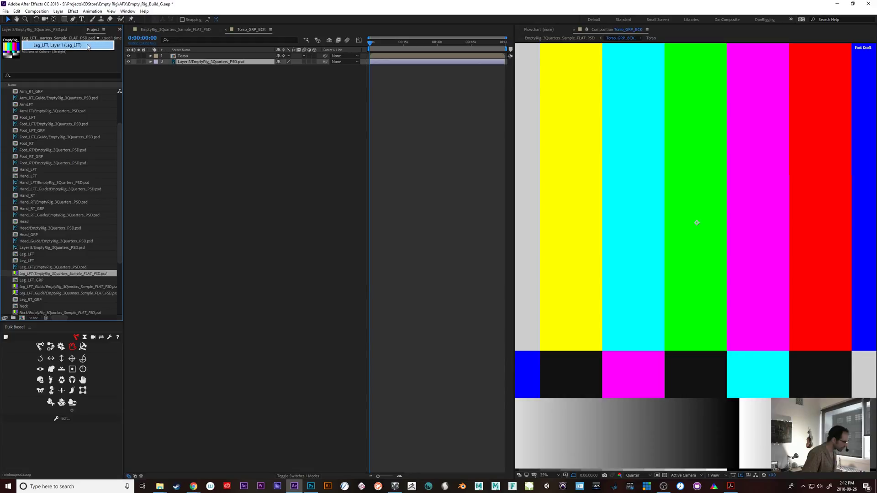
pyautogui.click(50, 268)
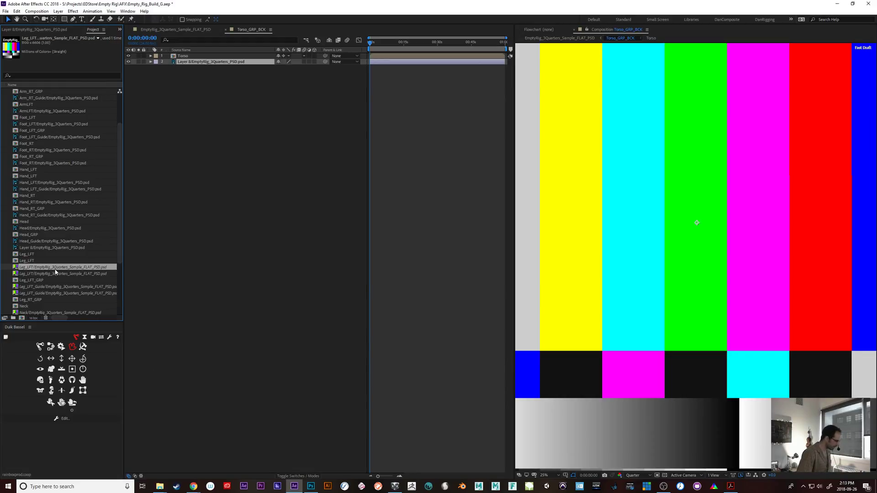
pyautogui.click(98, 40)
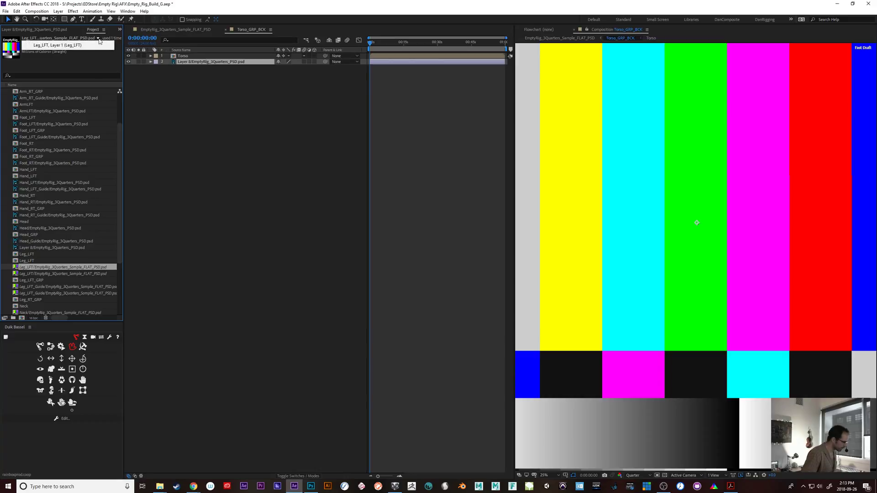
pyautogui.click(56, 274)
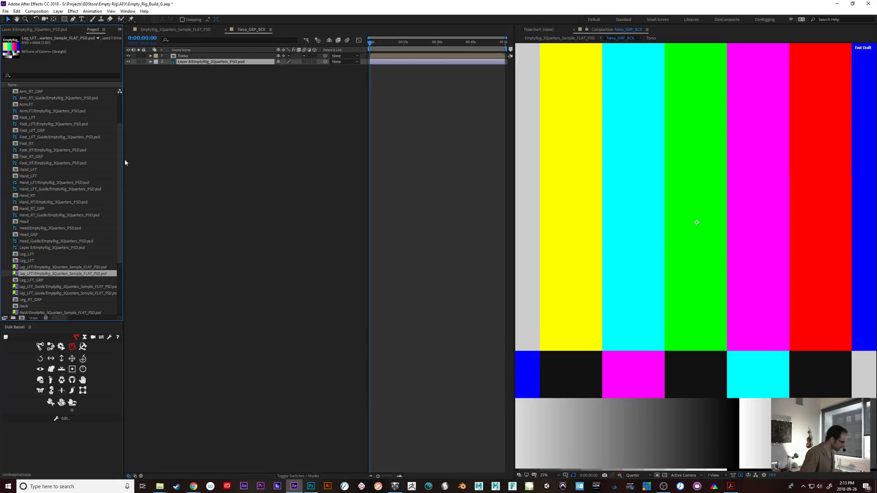
pyautogui.click(97, 39)
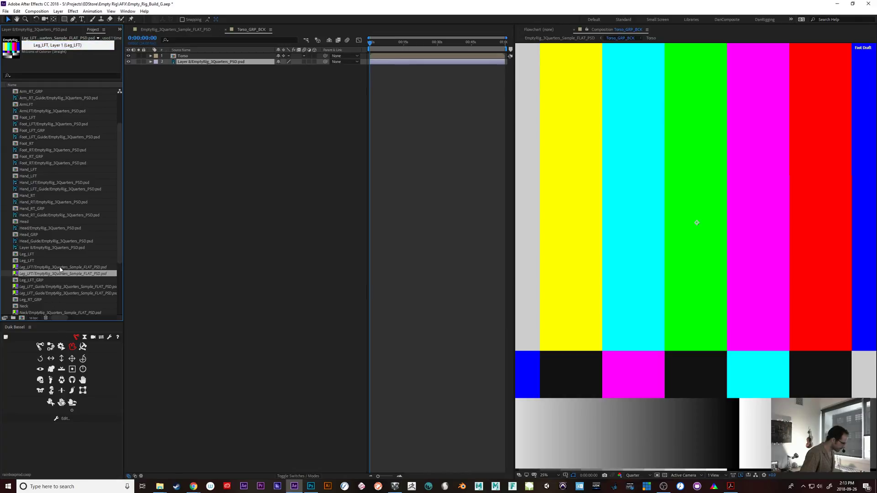
# - Reveal each of the two Leg_LFT sample footage items in the Leg_LFT composition that uses it
pyautogui.click(62, 269)
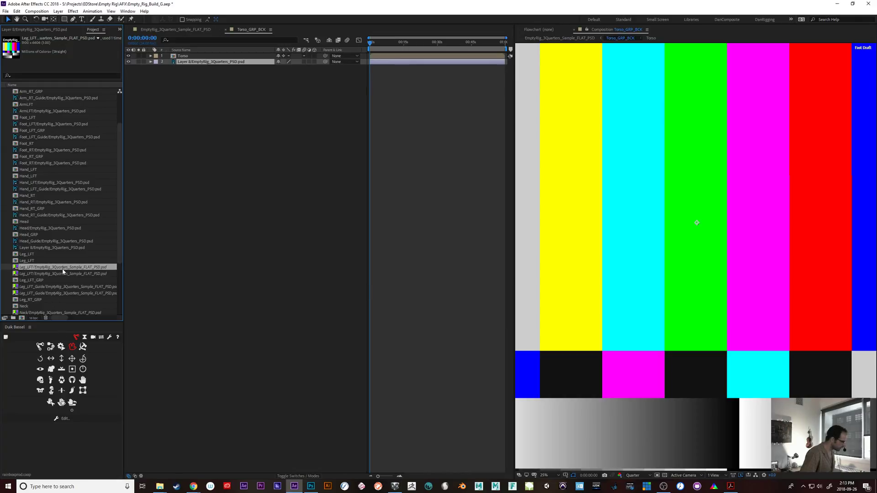
pyautogui.click(98, 39)
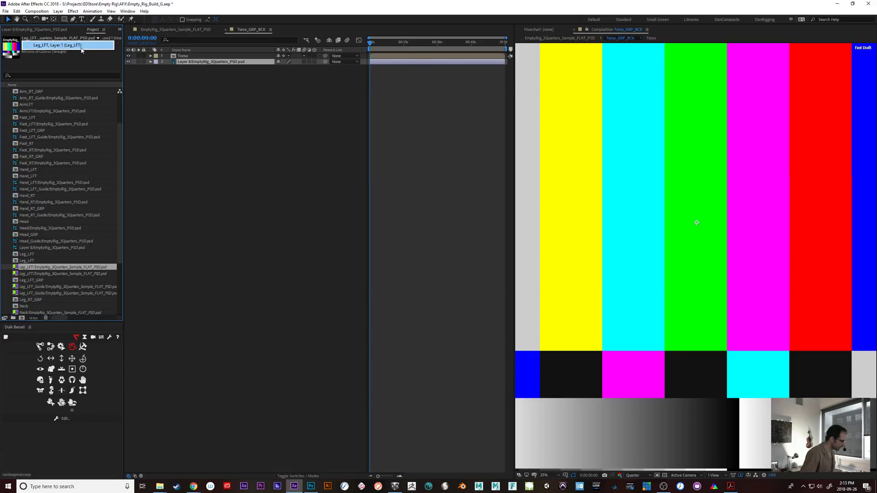
pyautogui.click(81, 48)
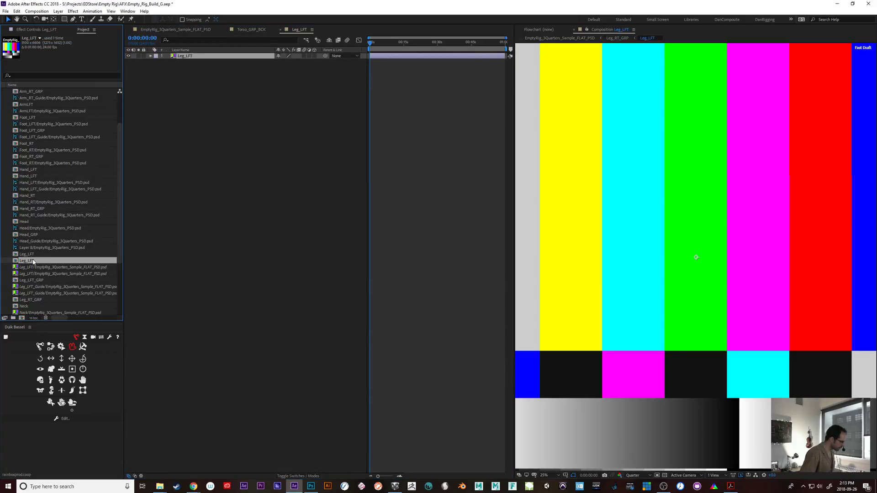
pyautogui.click(38, 267)
pyautogui.click(98, 39)
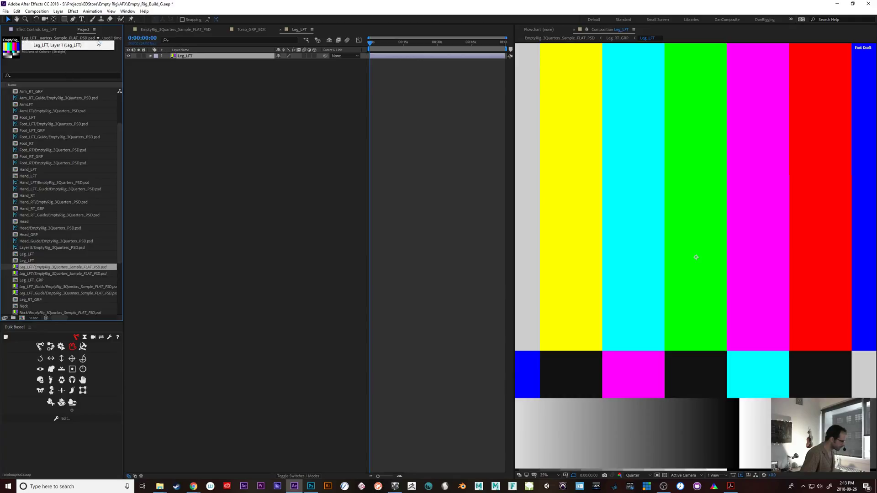
pyautogui.click(95, 46)
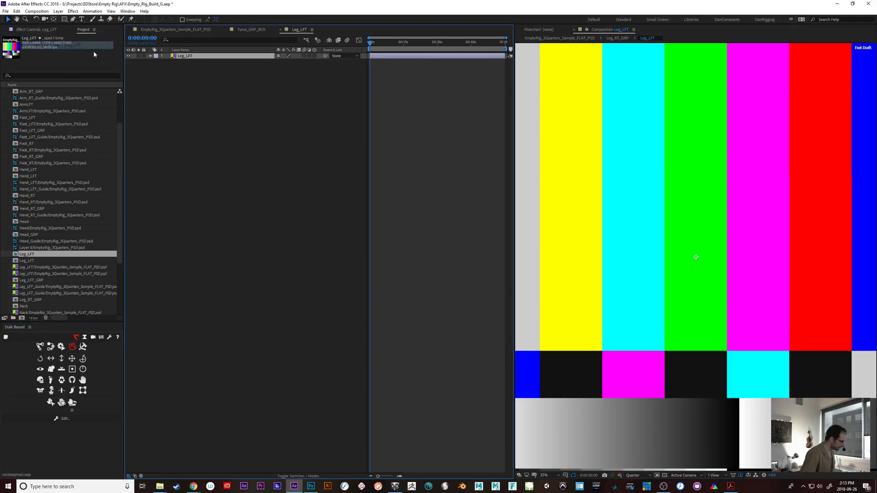
pyautogui.click(53, 275)
pyautogui.click(97, 38)
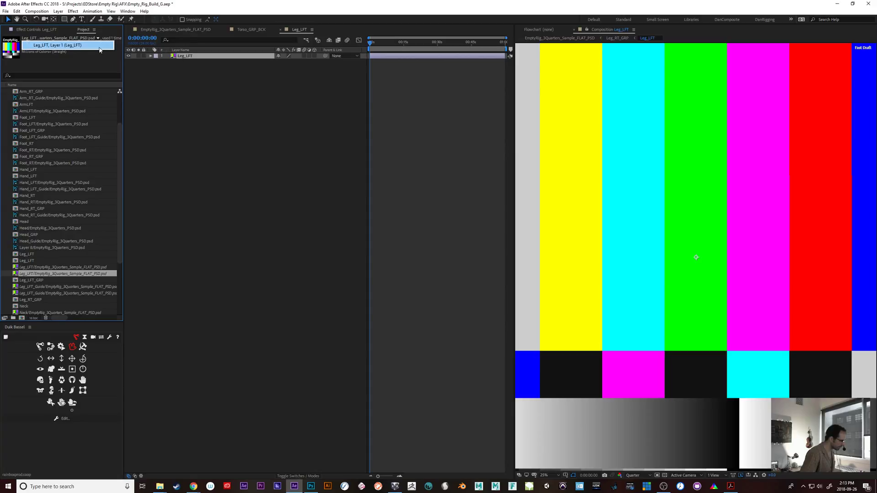
pyautogui.click(100, 48)
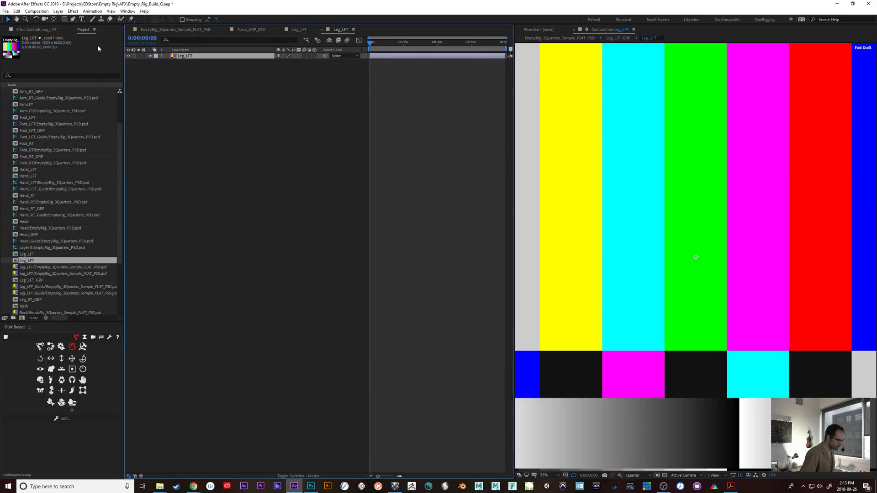
# - Look through the layers of the EmptyRig_3Quarters_Sample_FLAT_PSD composition and check where the second Leg_LFT composition is used
pyautogui.rightClick(304, 32)
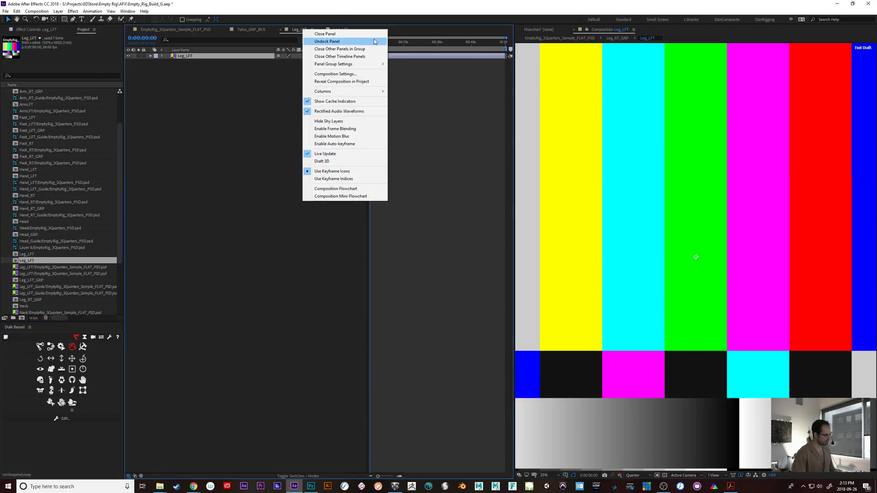
pyautogui.click(167, 32)
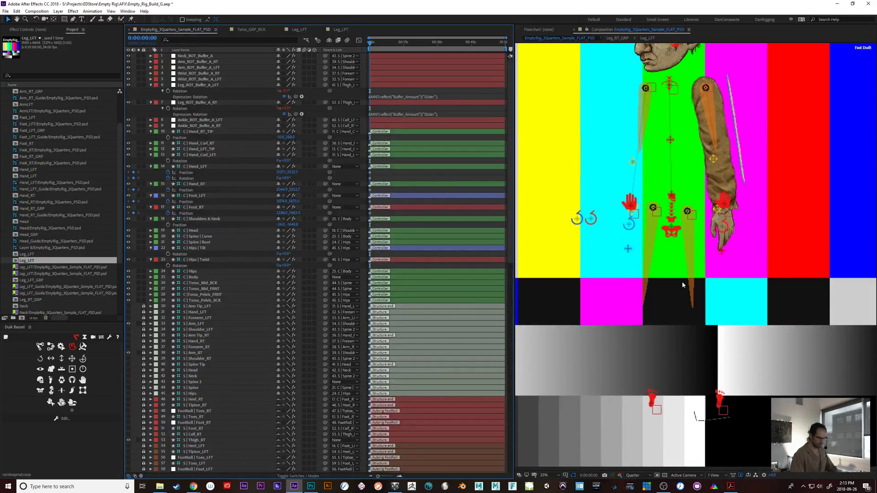
pyautogui.moveTo(512, 209); pyautogui.dragTo(512, 430)
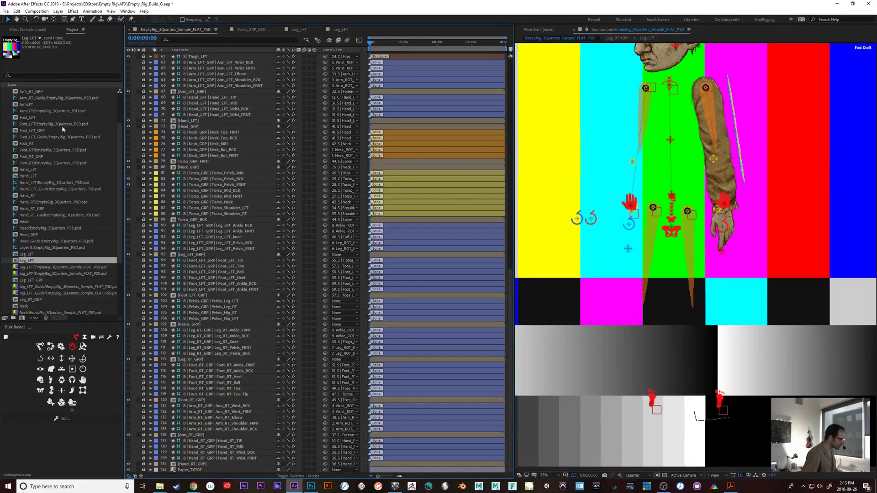
pyautogui.click(40, 39)
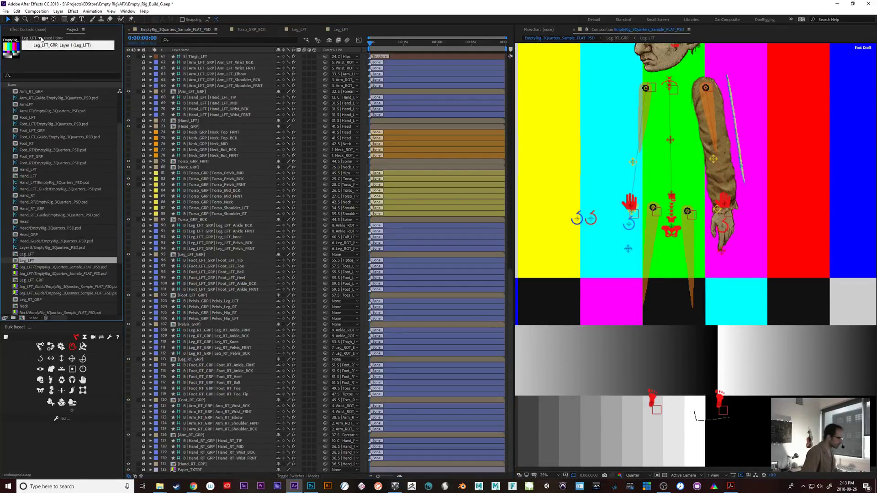
pyautogui.click(59, 67)
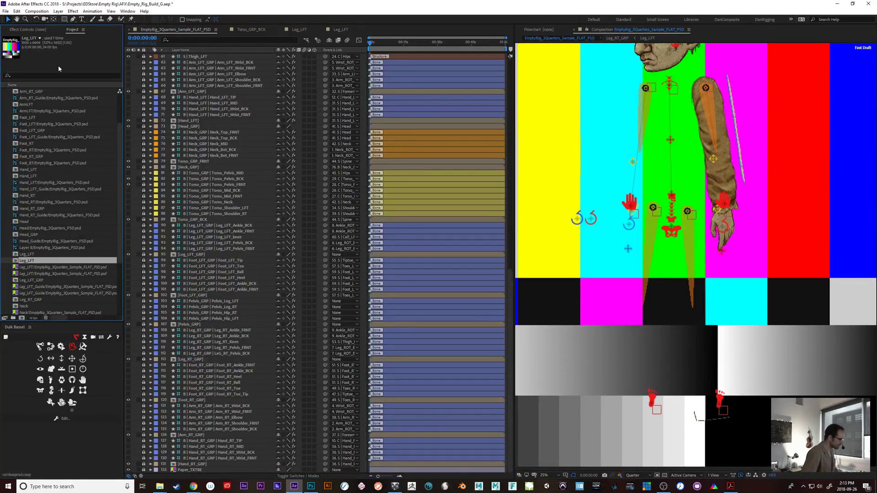
# - Check which group composition uses the first Leg_LFT composition, and open that Leg_LFT composition
pyautogui.click(35, 254)
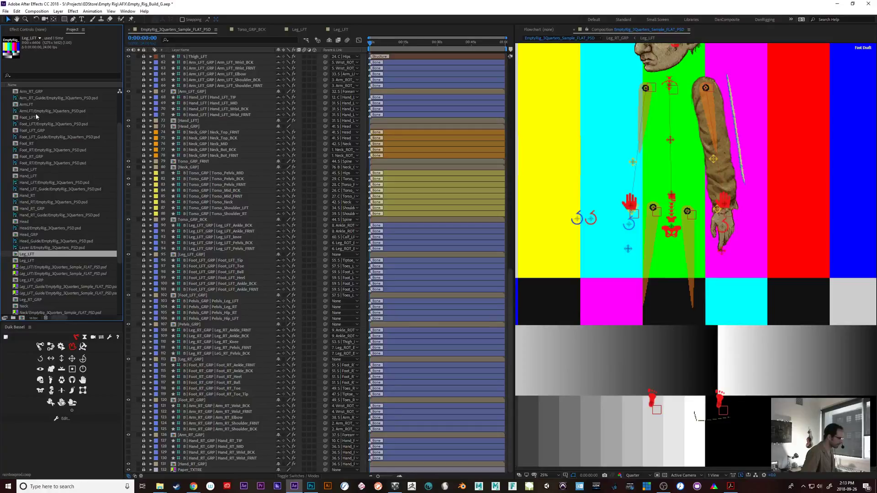
pyautogui.click(40, 39)
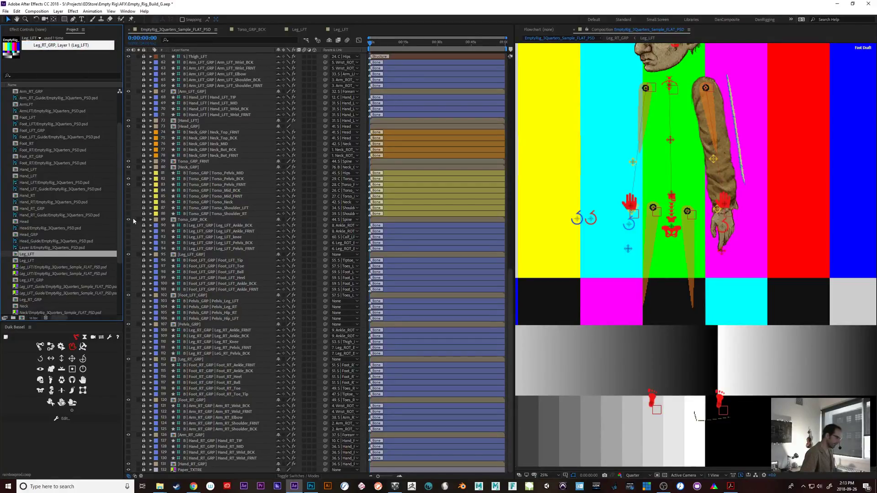
pyautogui.doubleClick(27, 255)
pyautogui.click(188, 84)
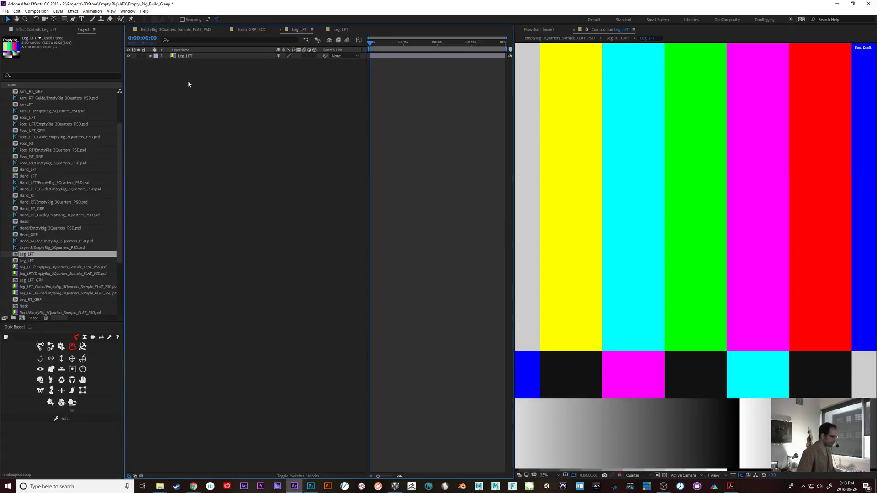
# - Rename the Leg_LFT composition nested in Leg_RT_GRP to Leg_RT and check where it is used
pyautogui.click(186, 57)
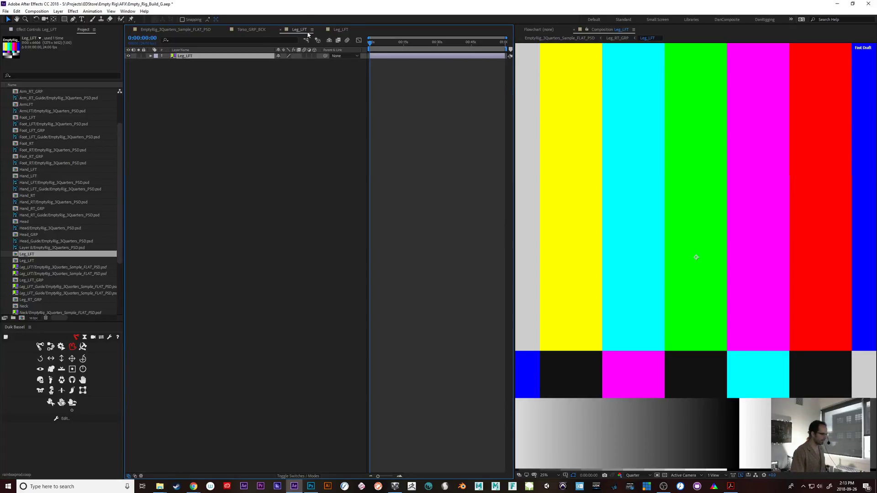
pyautogui.click(31, 256)
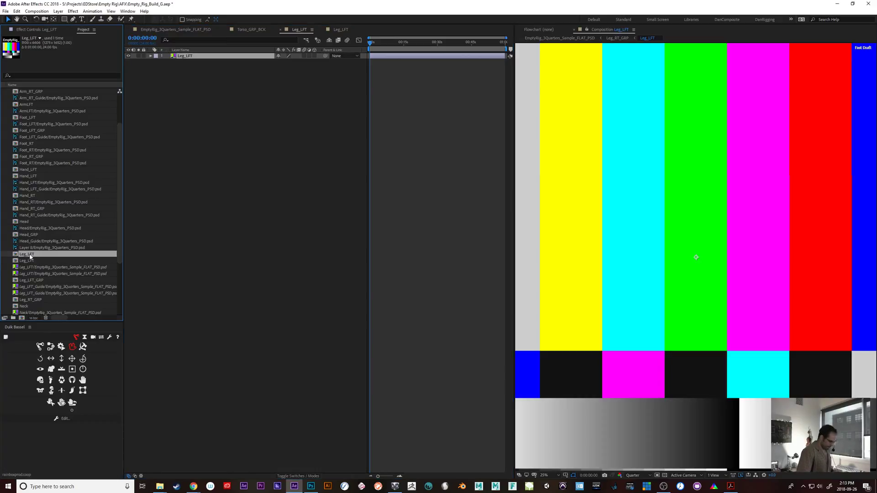
pyautogui.press('Return')
pyautogui.moveTo(29, 254); pyautogui.dragTo(95, 263)
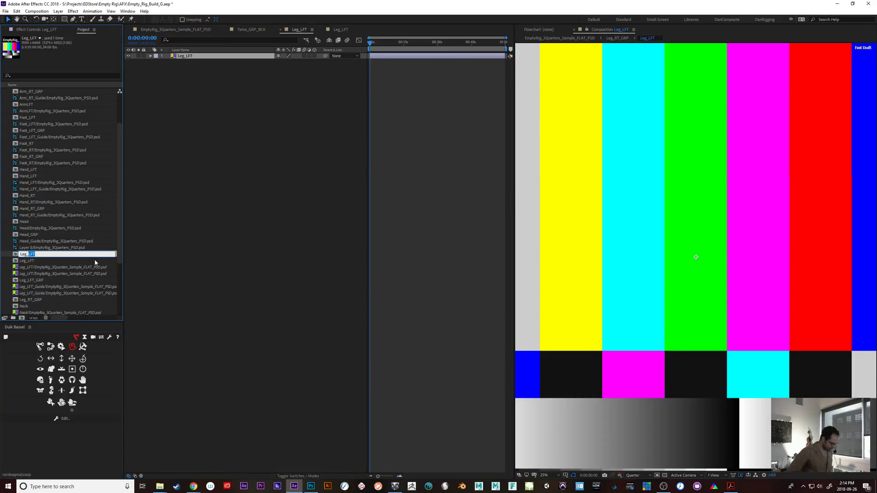
pyautogui.write('R')
pyautogui.press('Return')
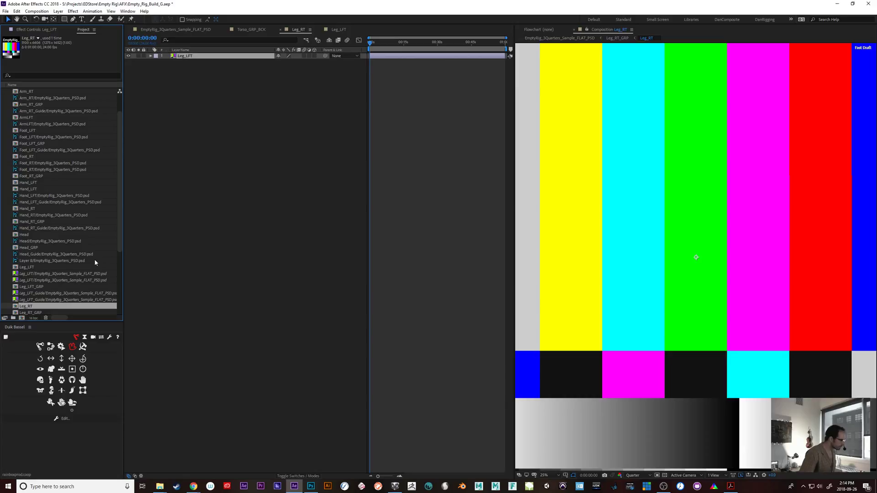
pyautogui.click(36, 39)
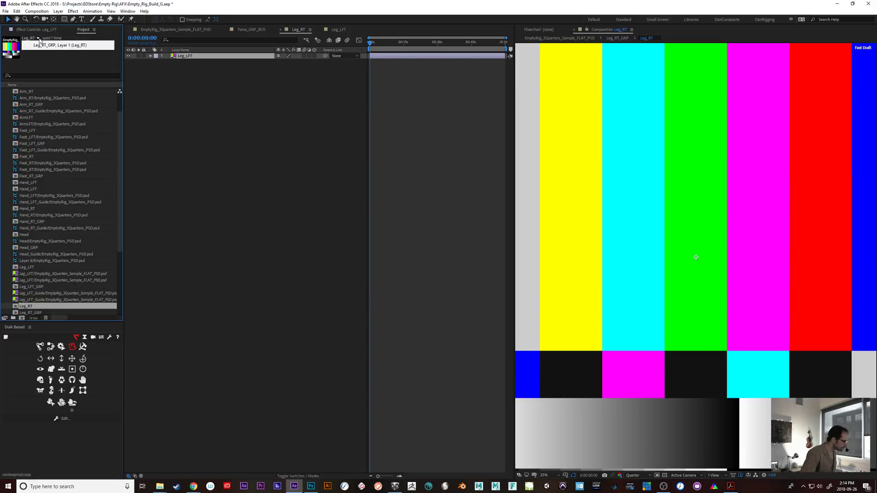
pyautogui.click(50, 62)
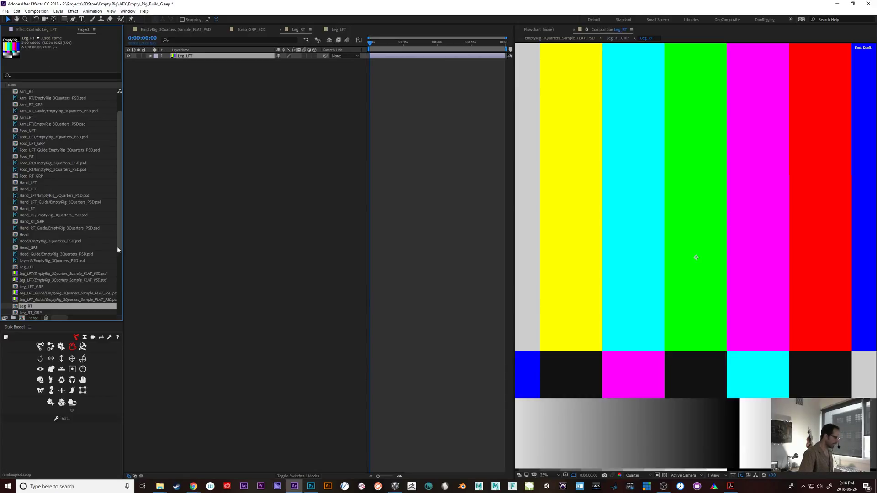
# - Replace the Leg_LFT sample footage used in the Leg_RT composition with the Leg_LFT layer of EmptyRig_3Quarters_PSD.psd
pyautogui.scroll(-3, 121, 255)
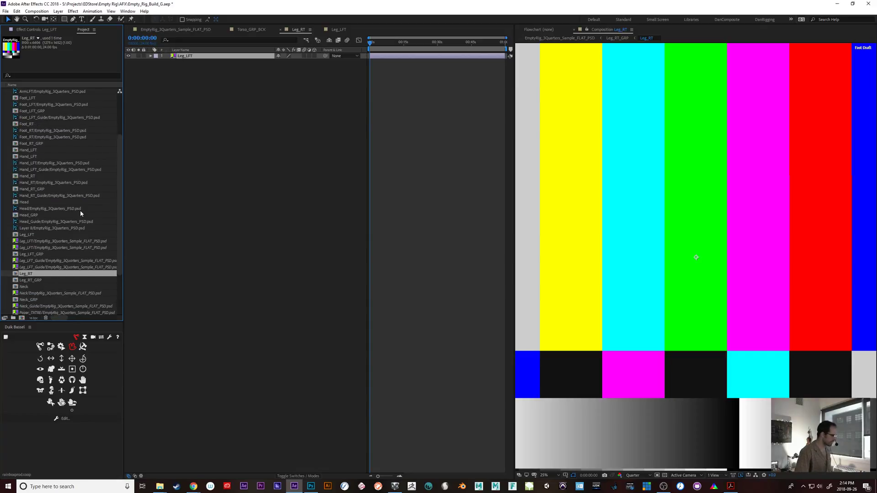
pyautogui.click(38, 242)
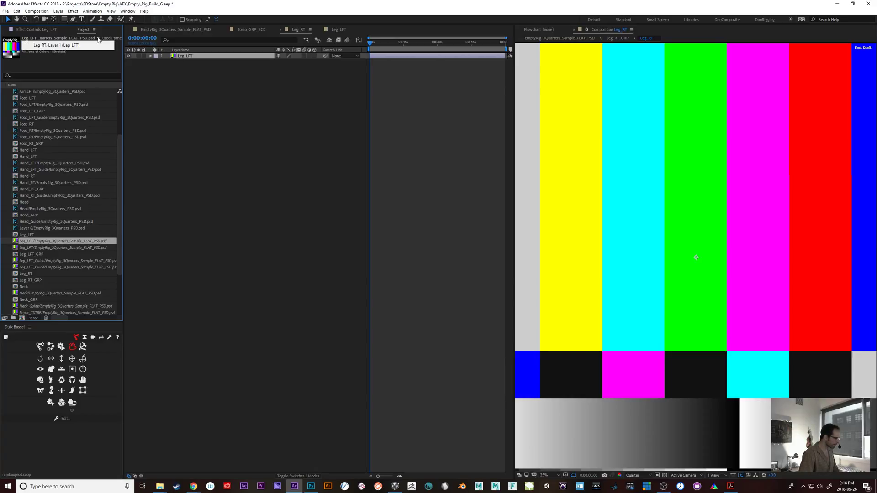
pyautogui.doubleClick(15, 243)
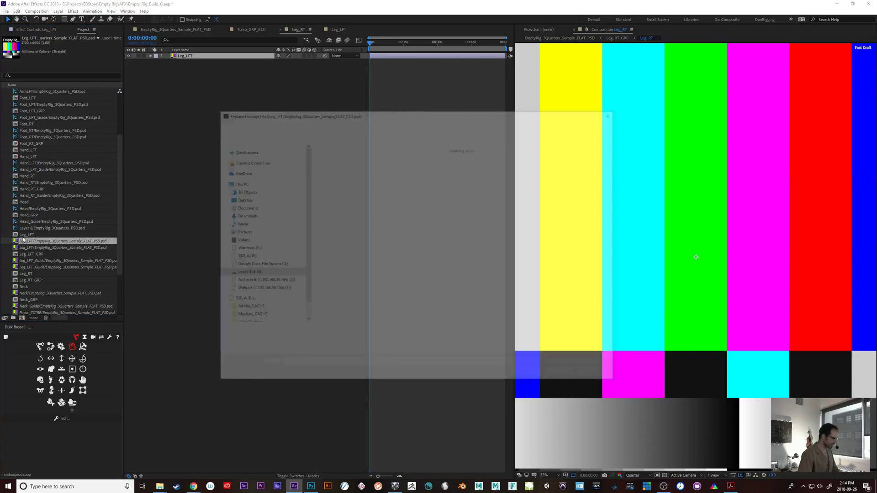
pyautogui.doubleClick(365, 163)
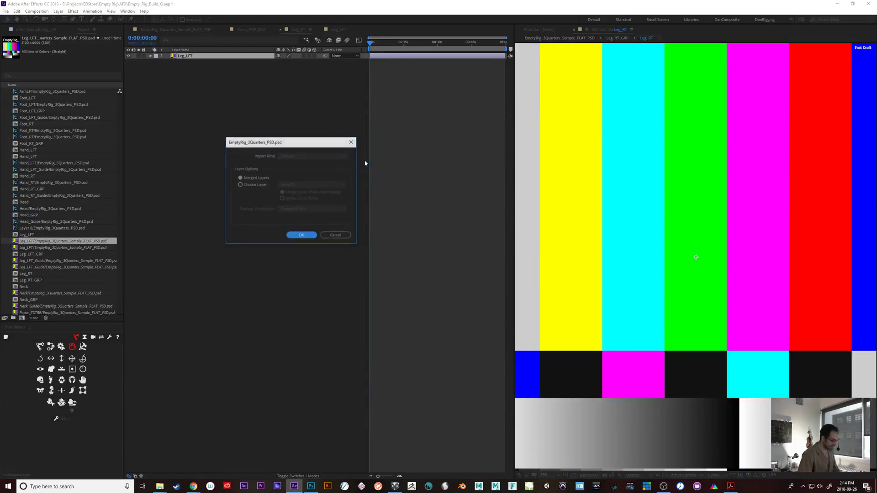
pyautogui.click(269, 185)
pyautogui.click(297, 185)
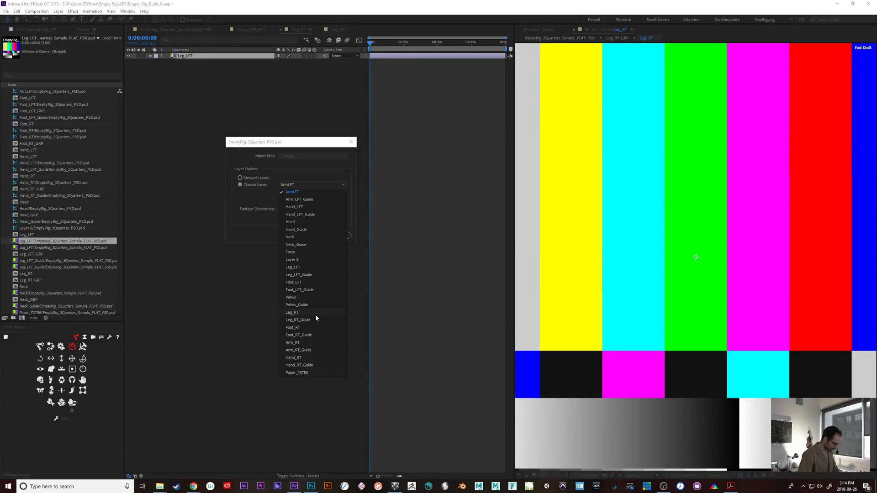
pyautogui.click(312, 267)
pyautogui.click(302, 235)
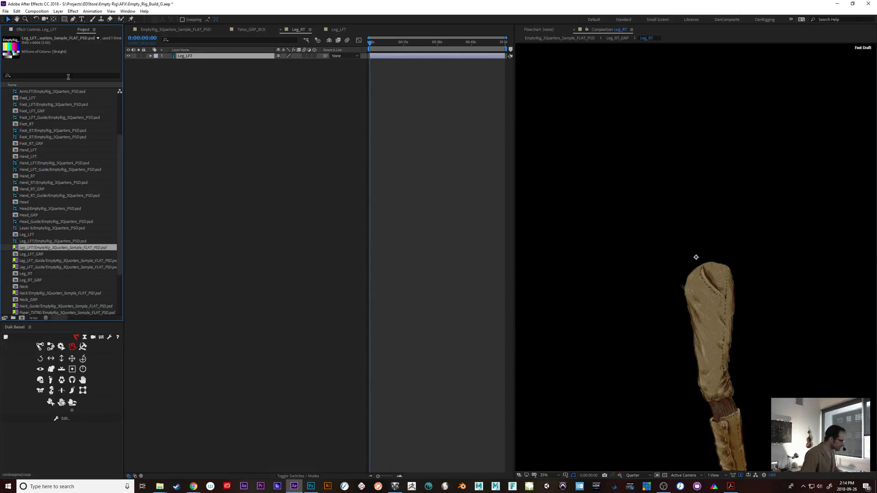
# - Check where the remaining Leg_LFT sample footage is used and replace it with the Leg_RT layer of EmptyRig_3Quarters_PSD.psd
pyautogui.click(98, 38)
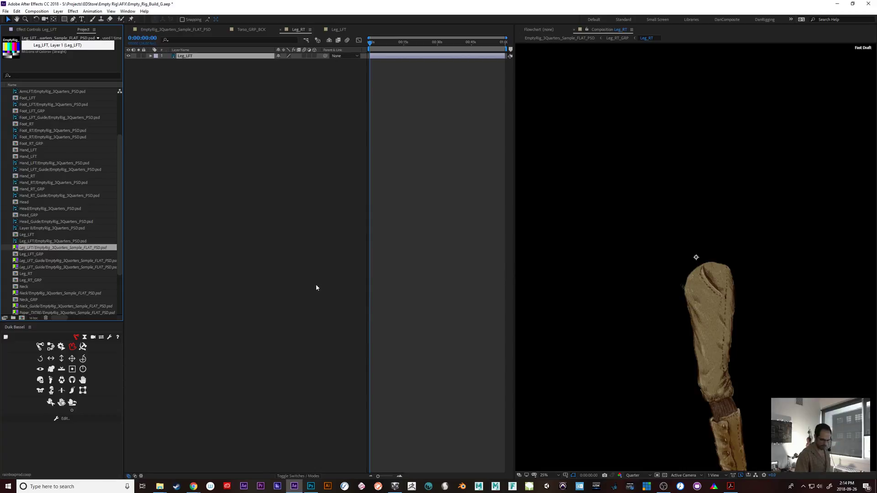
pyautogui.doubleClick(18, 248)
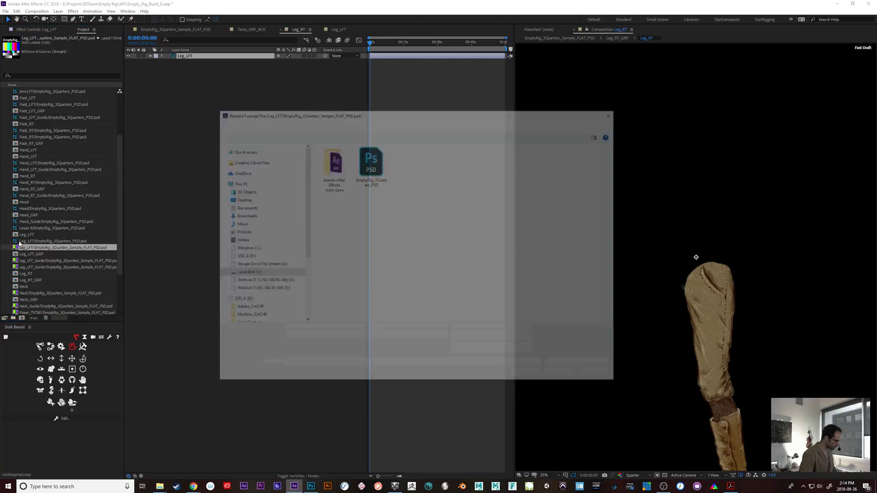
pyautogui.doubleClick(368, 162)
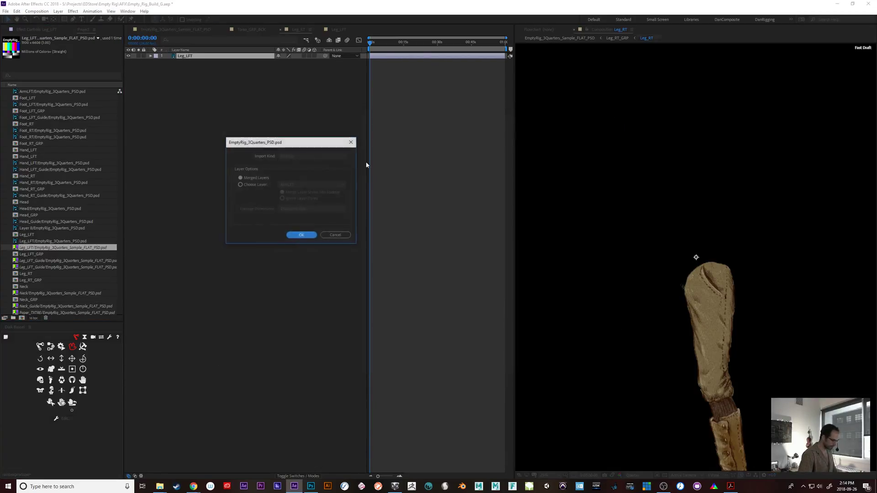
pyautogui.click(248, 185)
pyautogui.click(310, 185)
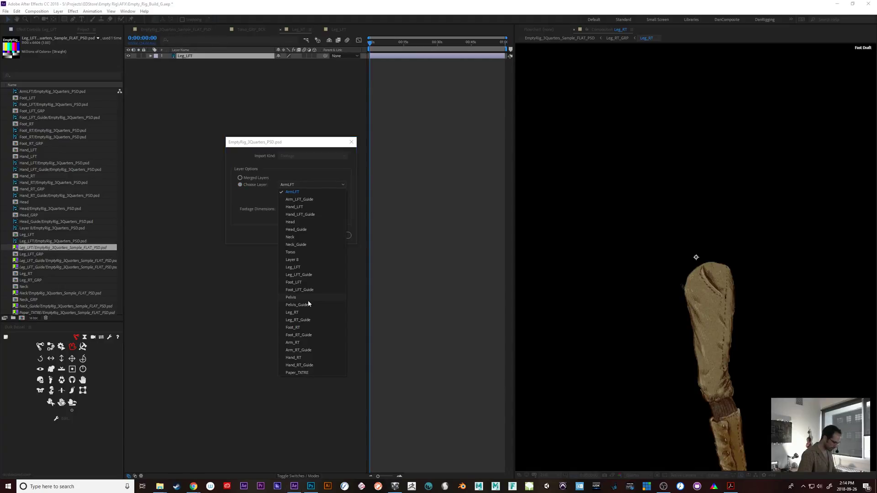
pyautogui.click(302, 313)
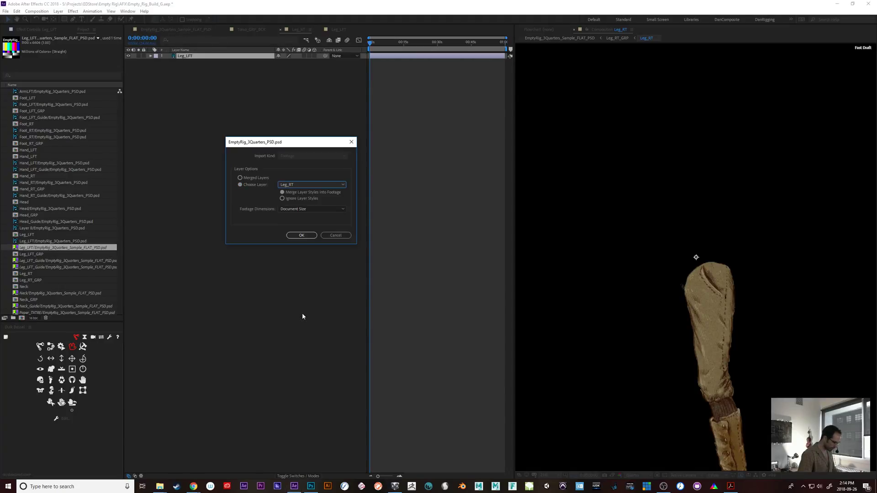
pyautogui.click(296, 236)
pyautogui.click(35, 261)
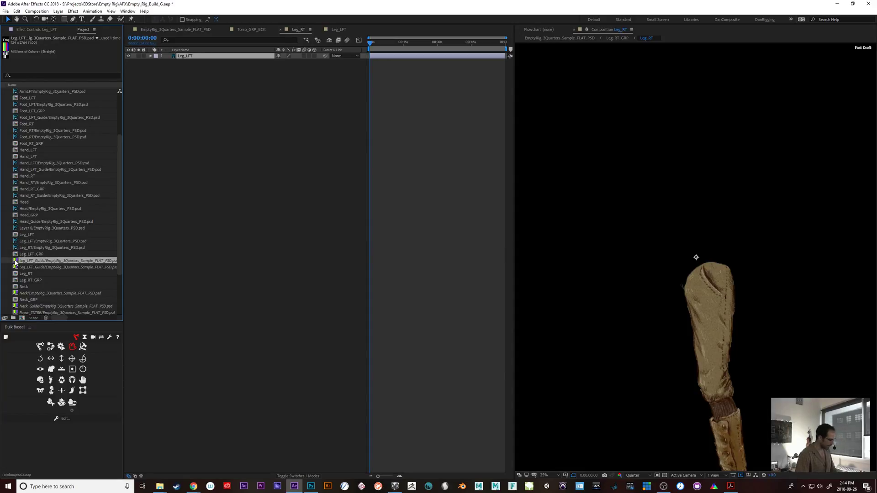
pyautogui.hotkey('ctrl', 'h')
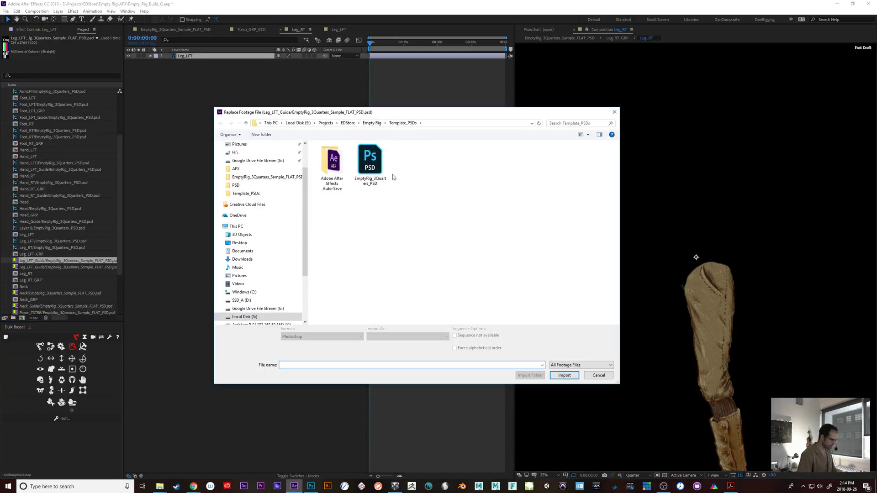
pyautogui.click(586, 379)
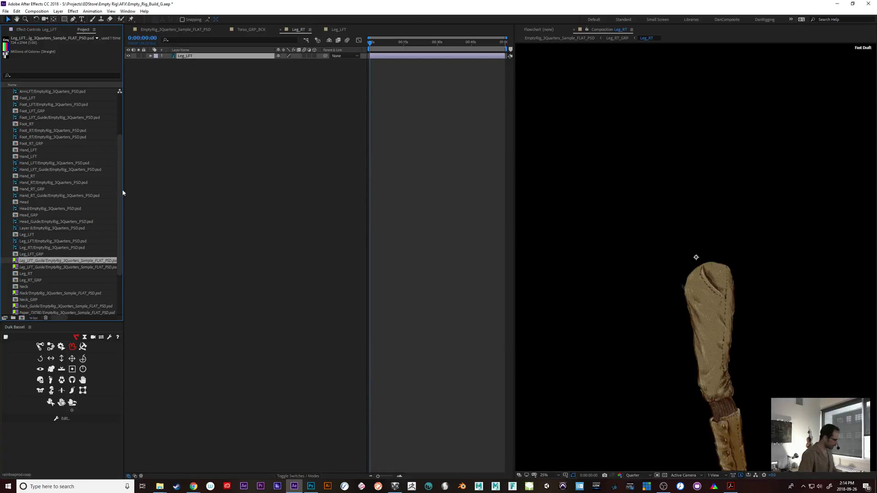
# - Check where both Leg_LFT_Guide sample items are used and replace the one in Leg_RT_GRP with the Leg_RT_Guide layer of EmptyRig_3Quarters_PSD.psd
pyautogui.click(98, 38)
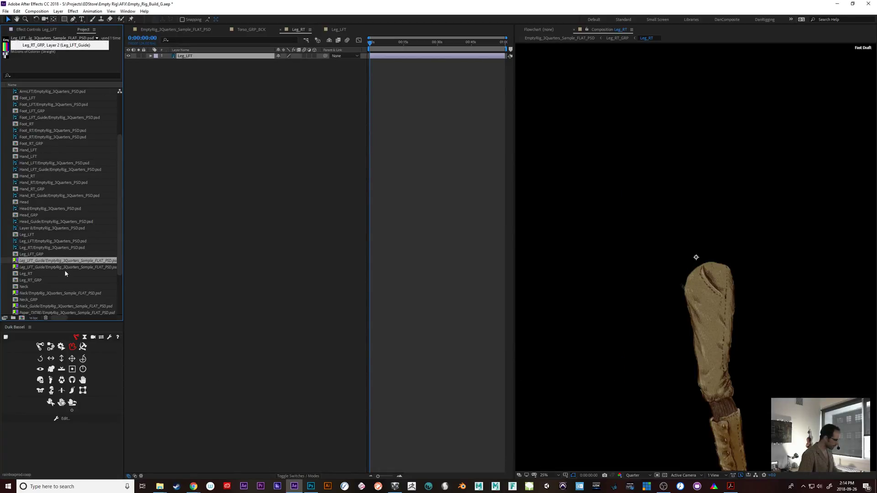
pyautogui.click(64, 267)
pyautogui.click(99, 39)
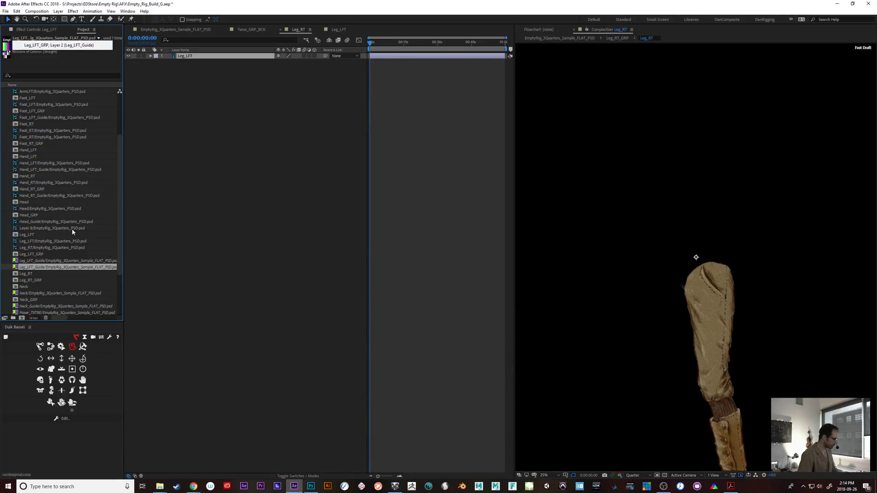
pyautogui.click(56, 260)
pyautogui.click(97, 40)
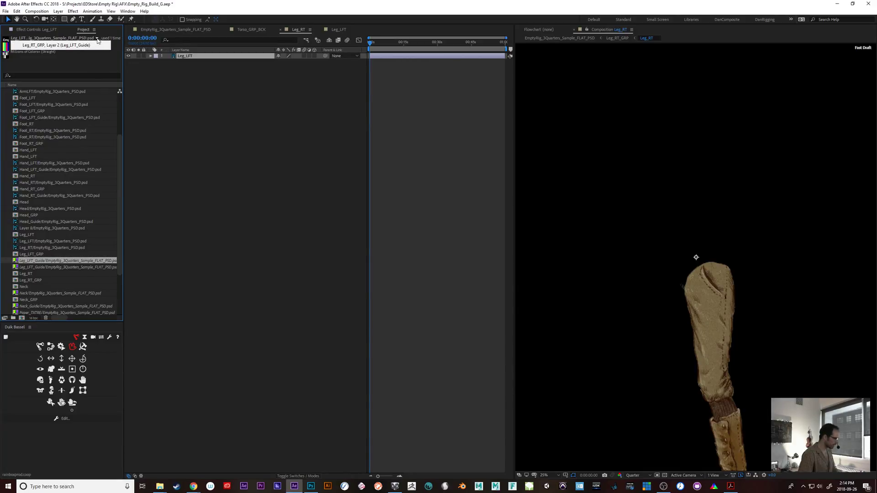
pyautogui.hotkey('ctrl', 'h')
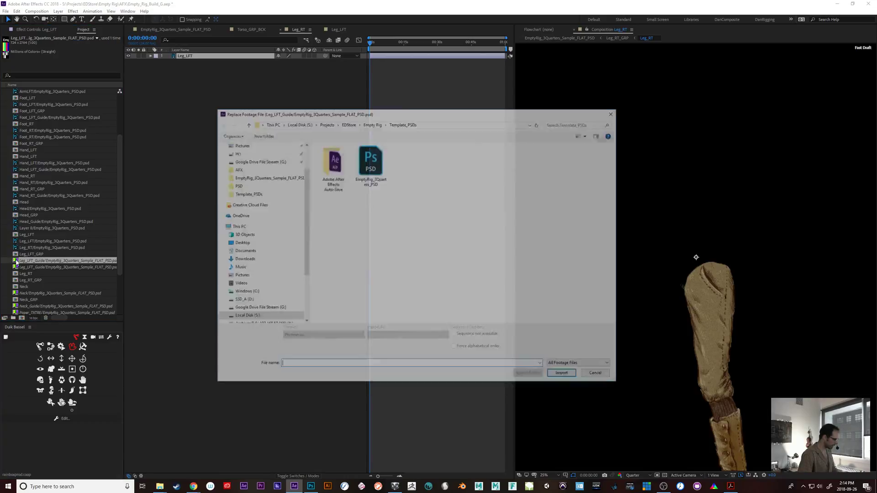
pyautogui.press('Return')
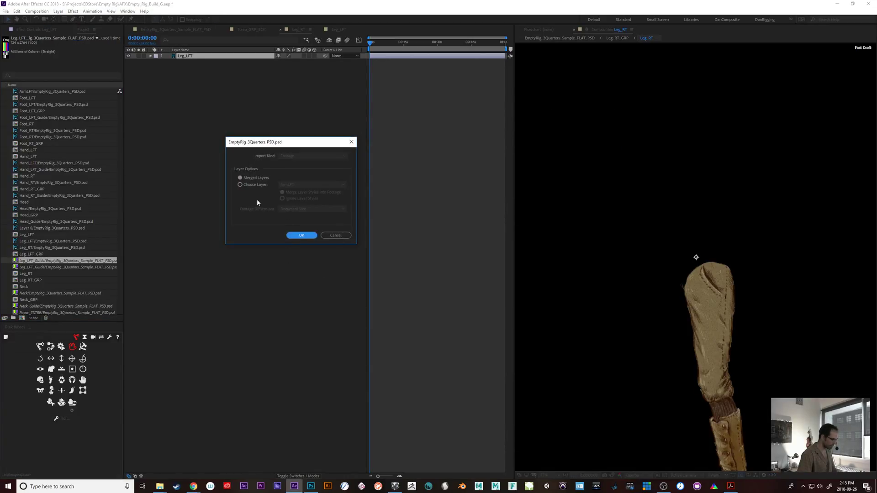
pyautogui.click(248, 185)
pyautogui.click(287, 185)
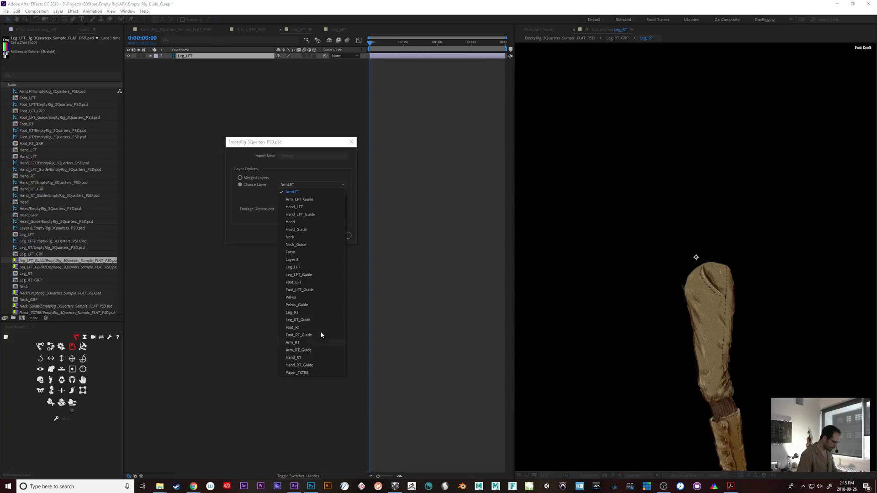
pyautogui.click(311, 317)
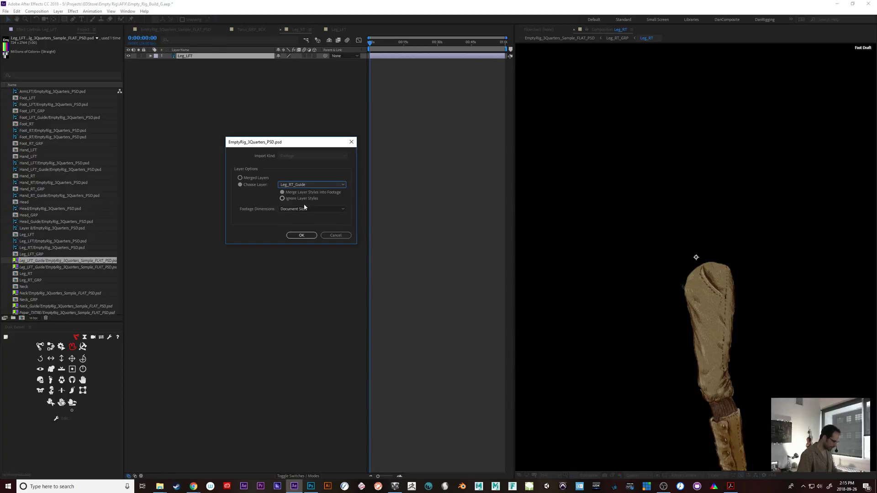
pyautogui.click(302, 236)
# - Replace the remaining Leg_LFT_Guide sample footage with the Foot_LFT_Guide layer of EmptyRig_3Quarters_PSD.psd
pyautogui.click(29, 268)
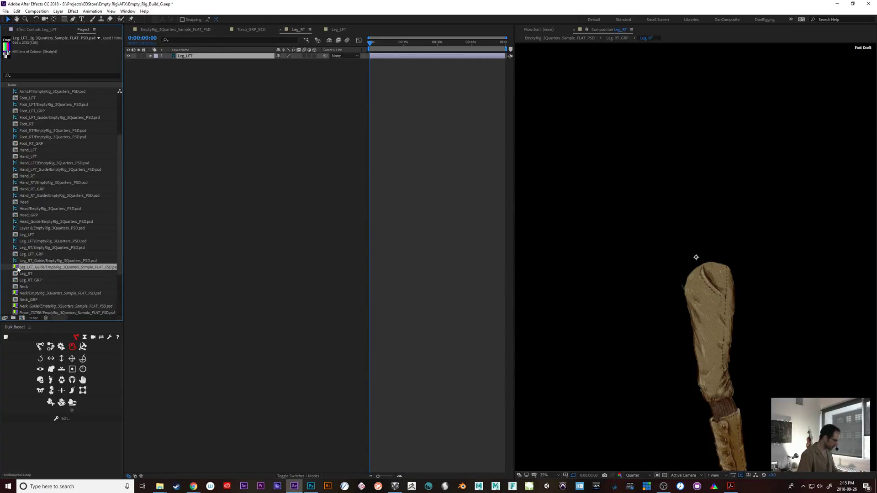
pyautogui.hotkey('ctrl', 'h')
pyautogui.doubleClick(368, 157)
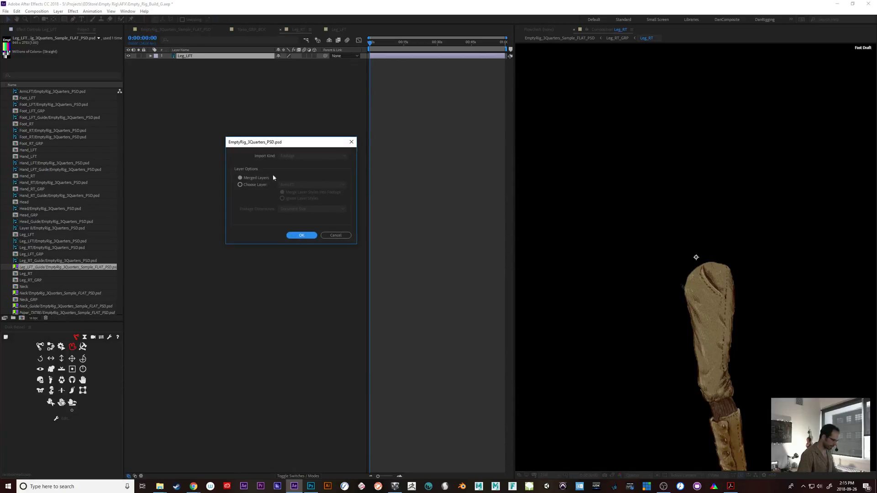
pyautogui.click(255, 185)
pyautogui.click(291, 184)
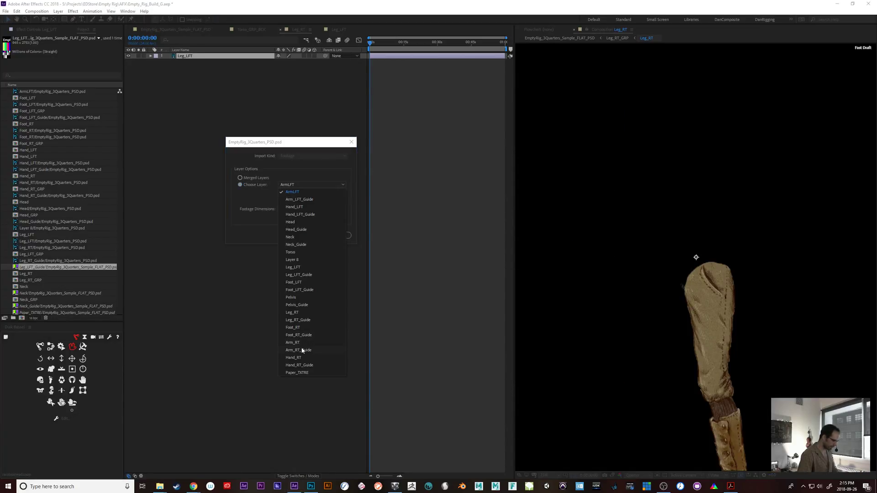
pyautogui.click(299, 290)
pyautogui.click(300, 236)
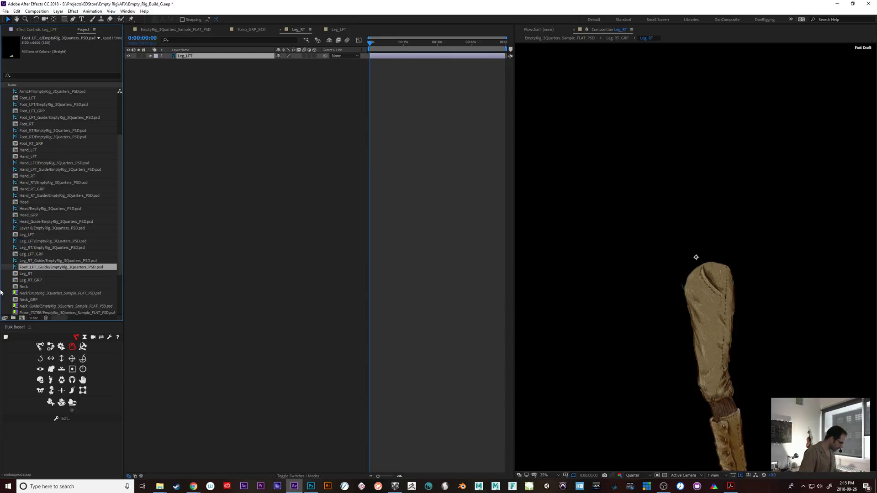
# - Replace the Neck sample footage with the Neck layer of EmptyRig_3Quarters_PSD.psd at document size
pyautogui.click(20, 294)
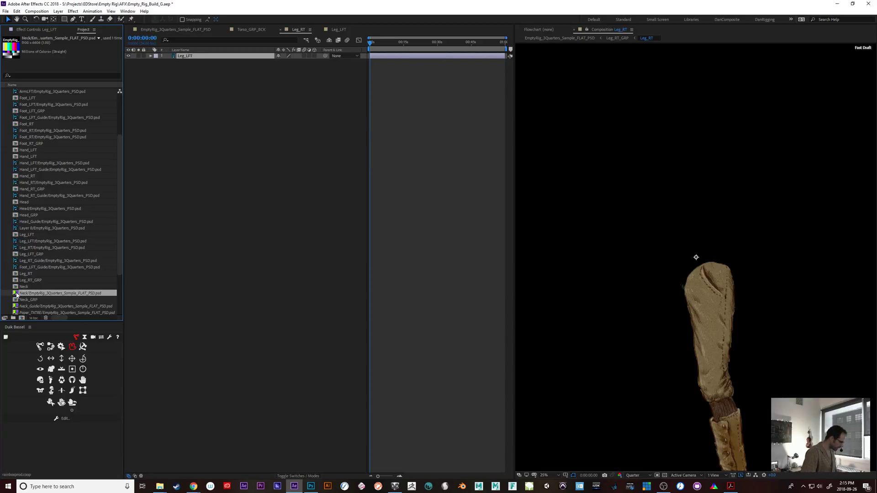
pyautogui.hotkey('ctrl', 'h')
pyautogui.doubleClick(371, 161)
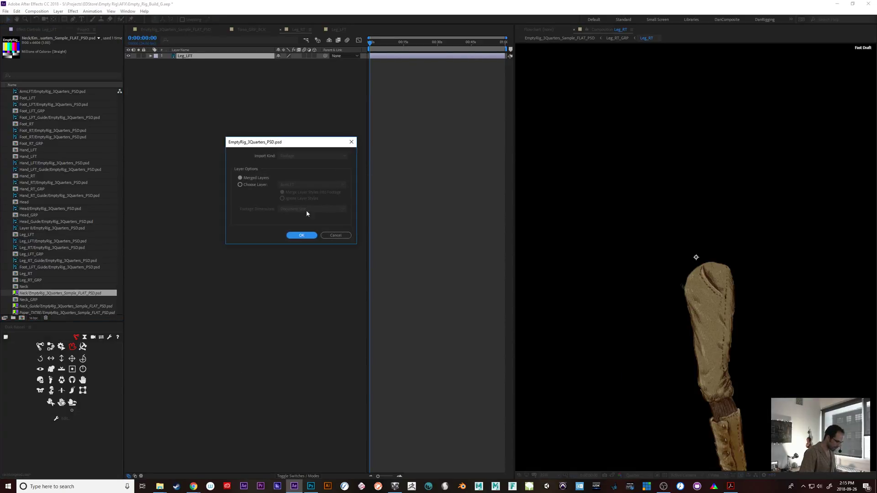
pyautogui.click(264, 184)
pyautogui.click(288, 185)
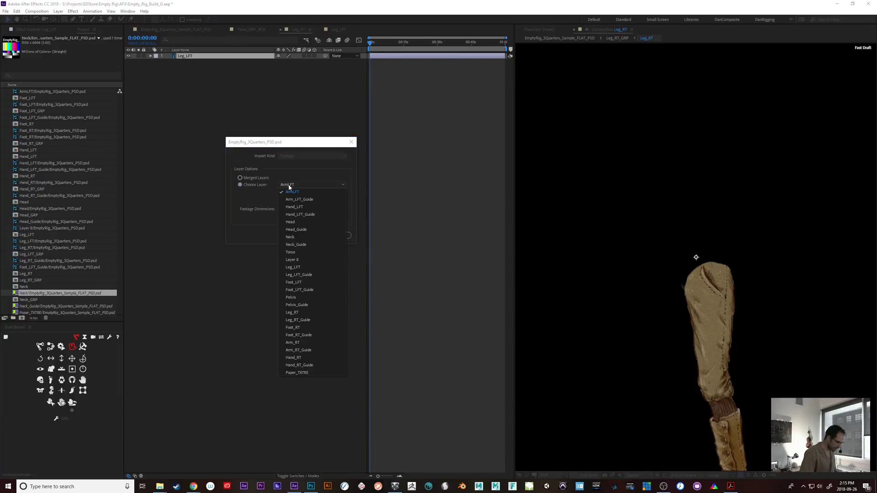
pyautogui.click(306, 238)
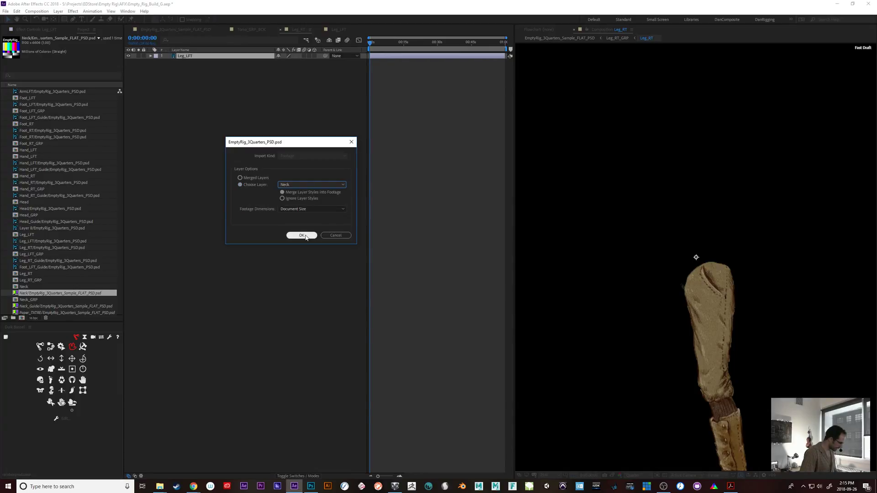
pyautogui.click(300, 235)
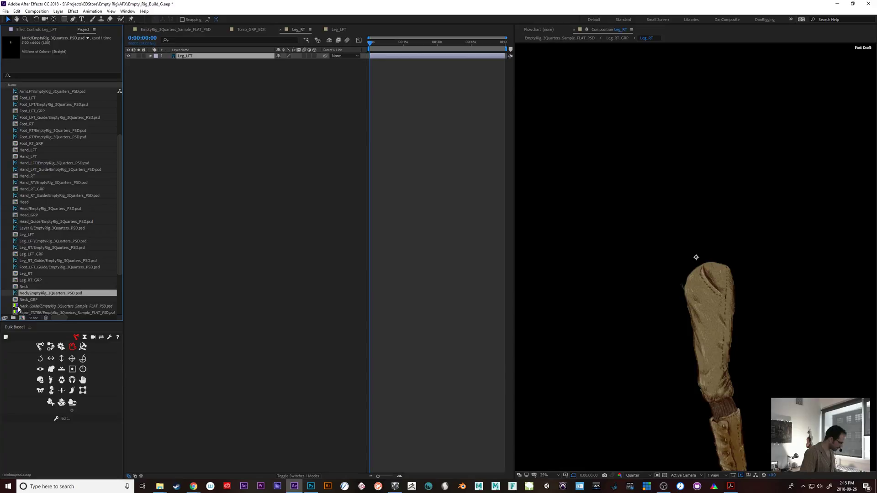
# - Replace the Neck_Guide sample footage with the Neck_Guide layer of EmptyRig_3Quarters_PSD.psd at document size
pyautogui.click(19, 307)
pyautogui.hotkey('ctrl', 'h')
pyautogui.click(368, 179)
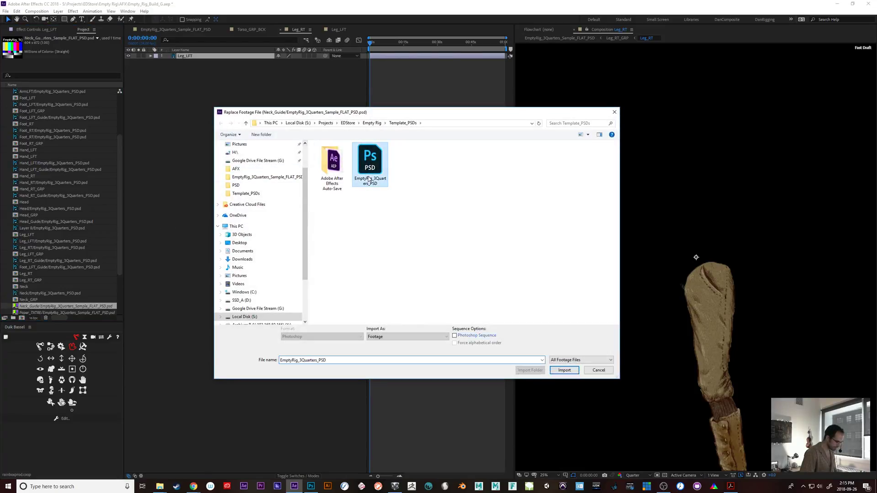
pyautogui.doubleClick(369, 178)
pyautogui.click(253, 184)
pyautogui.click(293, 185)
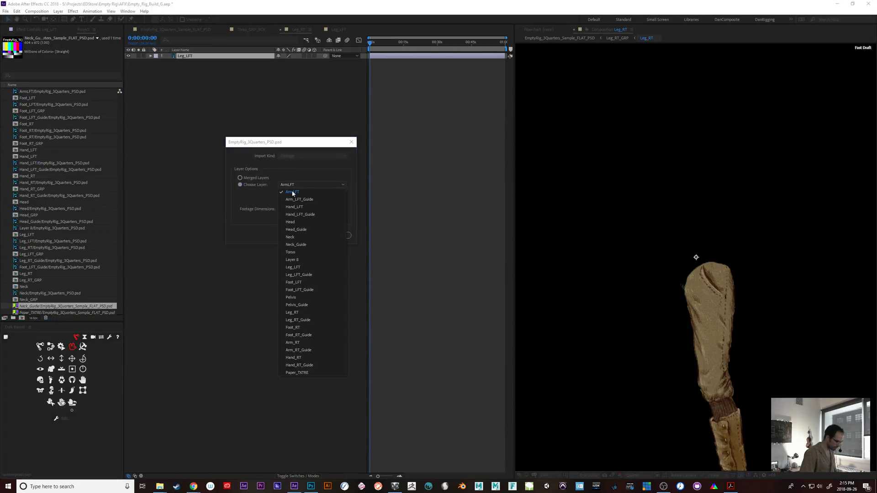
pyautogui.click(309, 243)
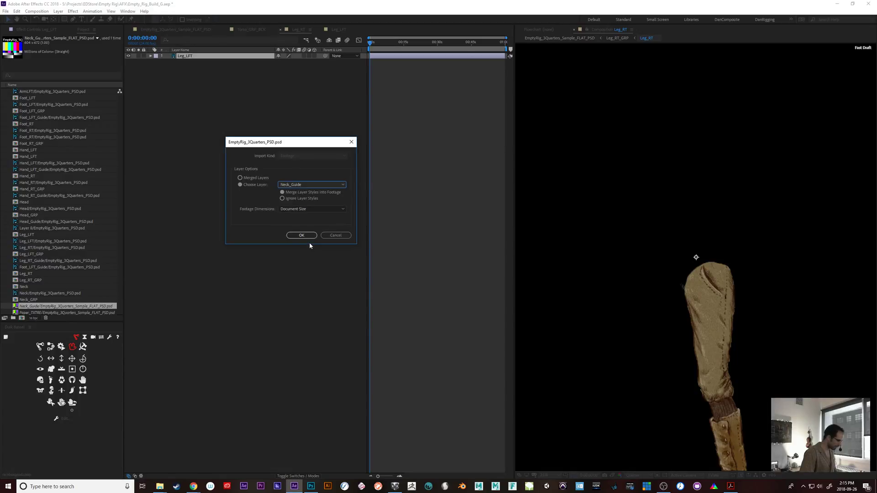
pyautogui.click(301, 236)
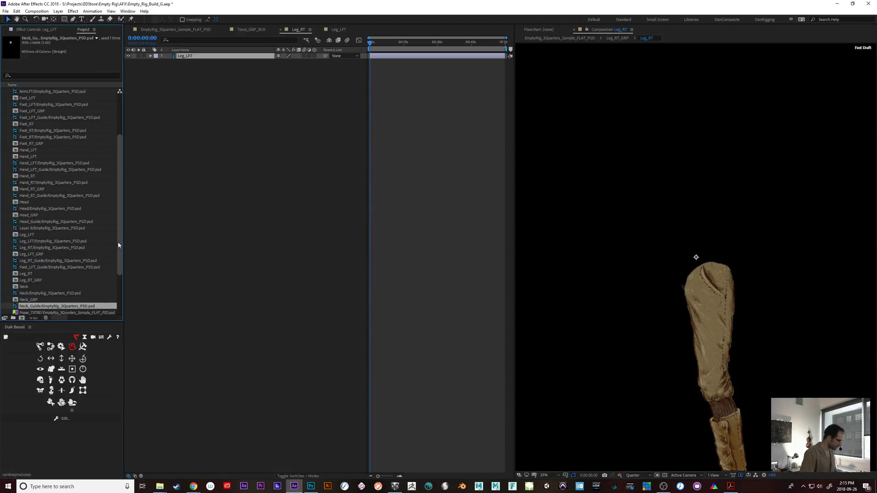
# - Replace the Paper_TXTRE sample footage with the Paper_TXTRE layer of EmptyRig_3Quarters_PSD.psd, keeping the footage dimensions at document size
pyautogui.scroll(-3, 119, 292)
pyautogui.click(16, 255)
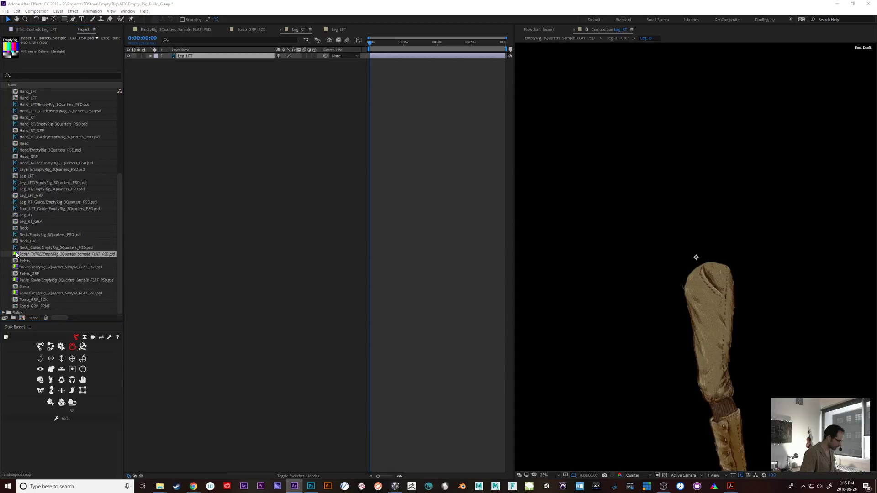
pyautogui.hotkey('ctrl', 'h')
pyautogui.click(366, 170)
pyautogui.doubleClick(366, 170)
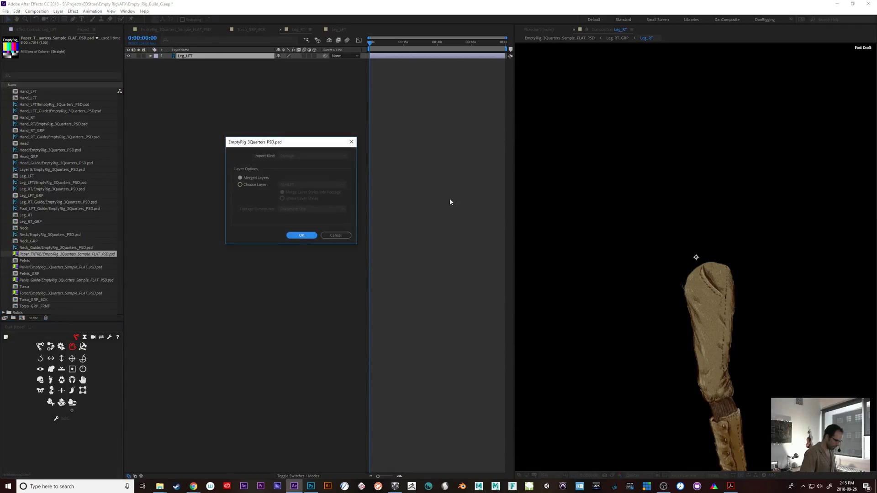
pyautogui.click(247, 185)
pyautogui.click(332, 209)
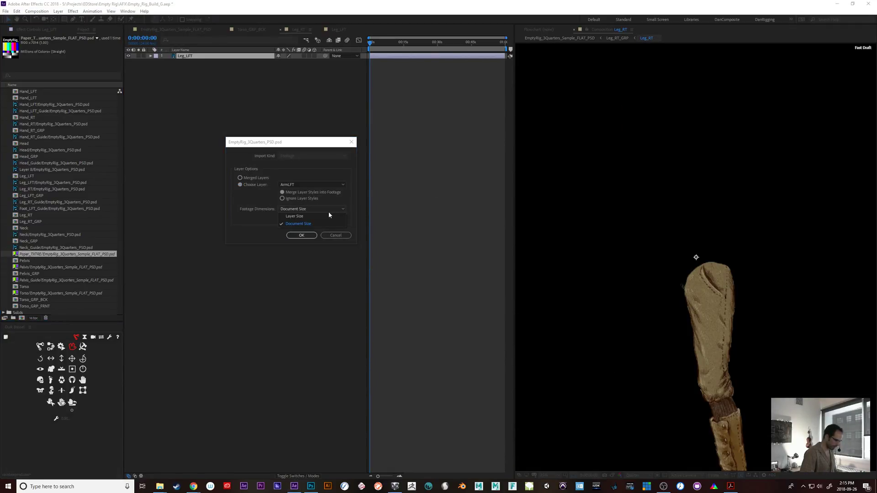
pyautogui.click(325, 191)
pyautogui.click(322, 186)
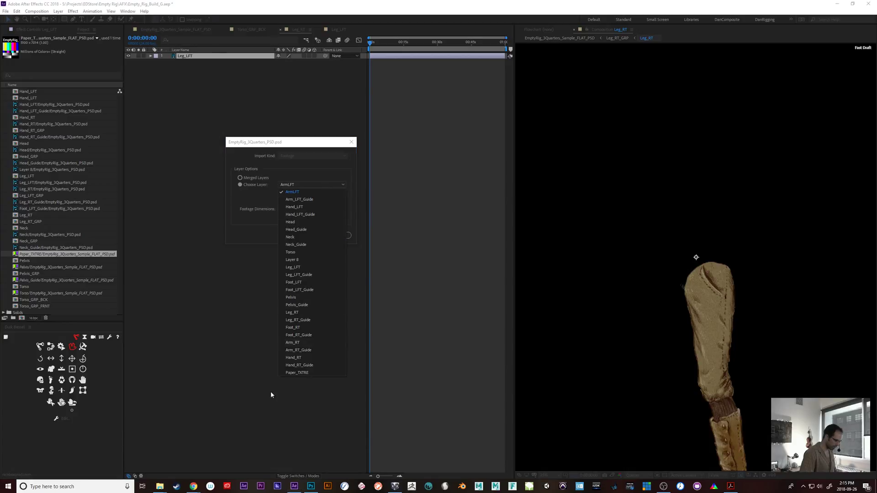
pyautogui.click(295, 373)
pyautogui.click(302, 236)
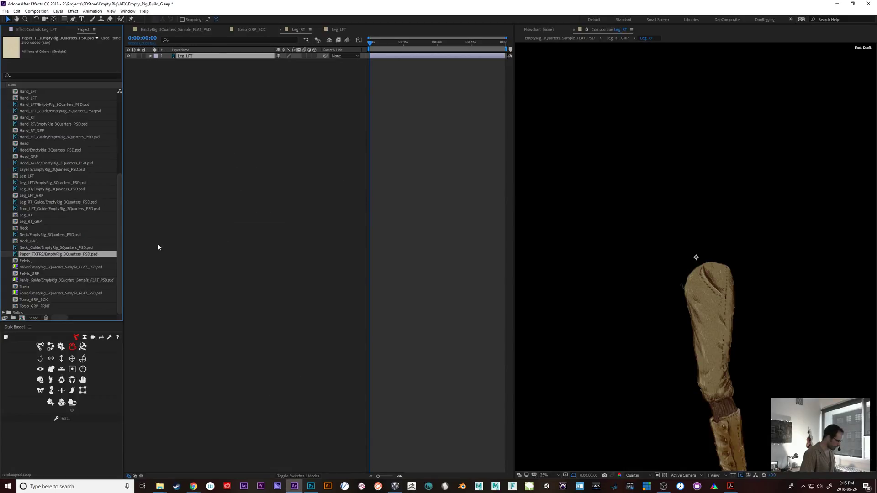
# - Replace the Pelvis sample footage with the Pelvis layer of EmptyRig_3Quarters_PSD.psd at document size
pyautogui.click(18, 268)
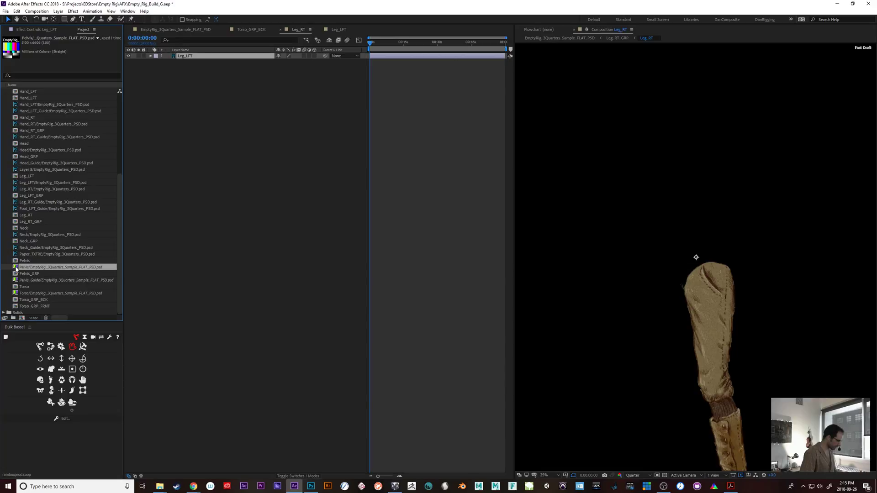
pyautogui.hotkey('ctrl', 'i')
pyautogui.doubleClick(322, 189)
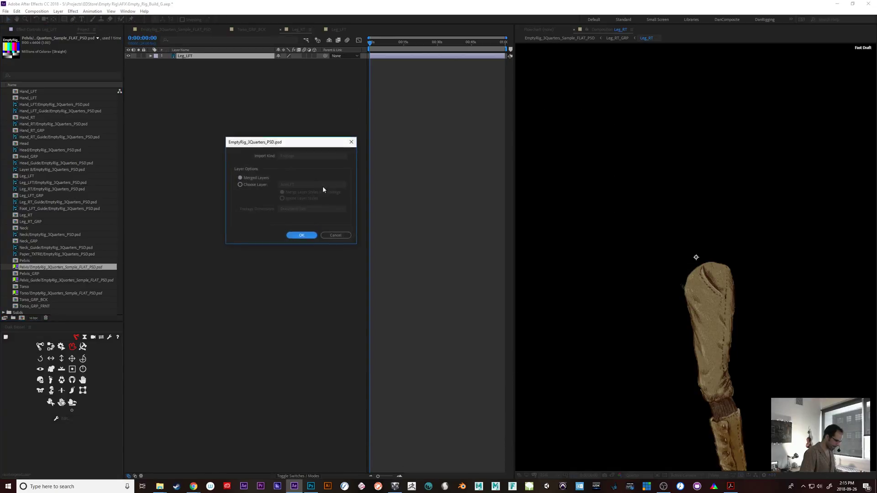
pyautogui.click(253, 185)
pyautogui.click(300, 184)
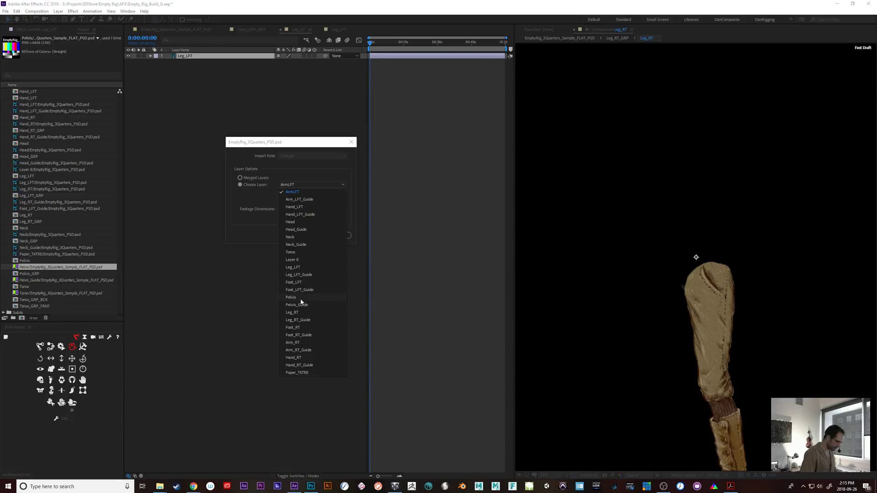
pyautogui.click(301, 297)
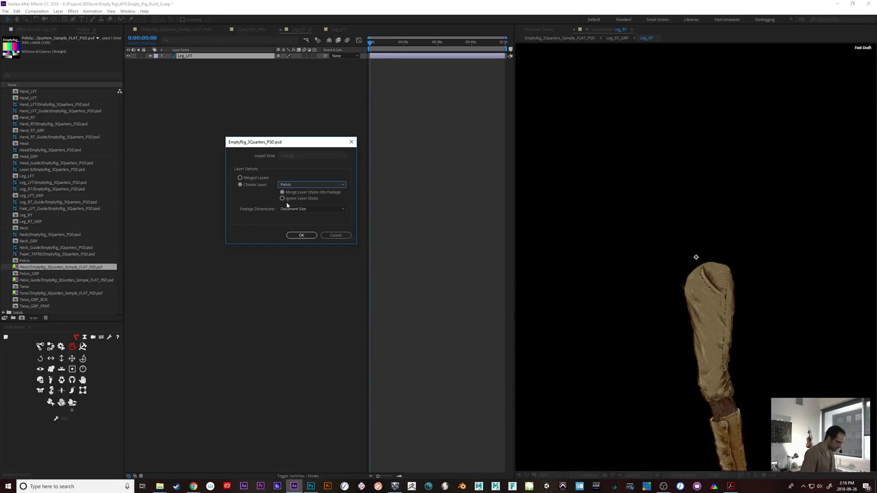
pyautogui.click(300, 236)
# - Replace the Pelvis_Guide sample footage with the Pelvis_Guide layer of EmptyRig_3Quarters_PSD.psd
pyautogui.click(29, 280)
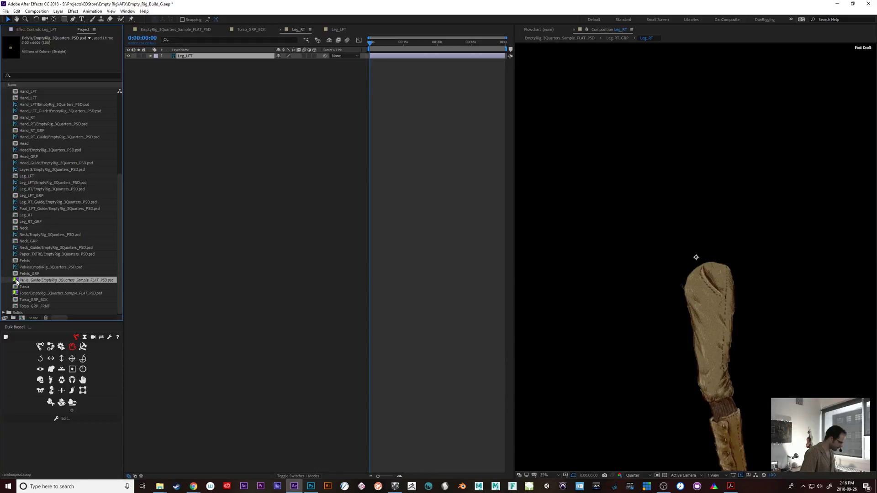
pyautogui.hotkey('ctrl', 'h')
pyautogui.click(379, 172)
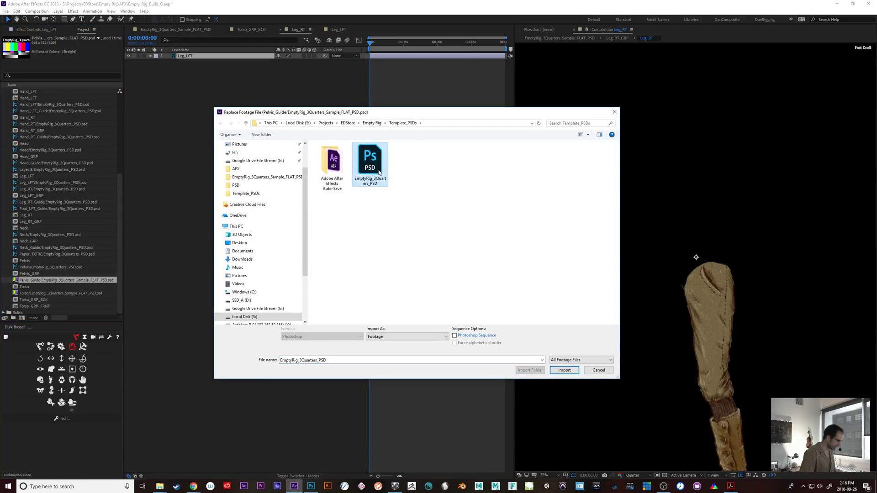
pyautogui.doubleClick(379, 172)
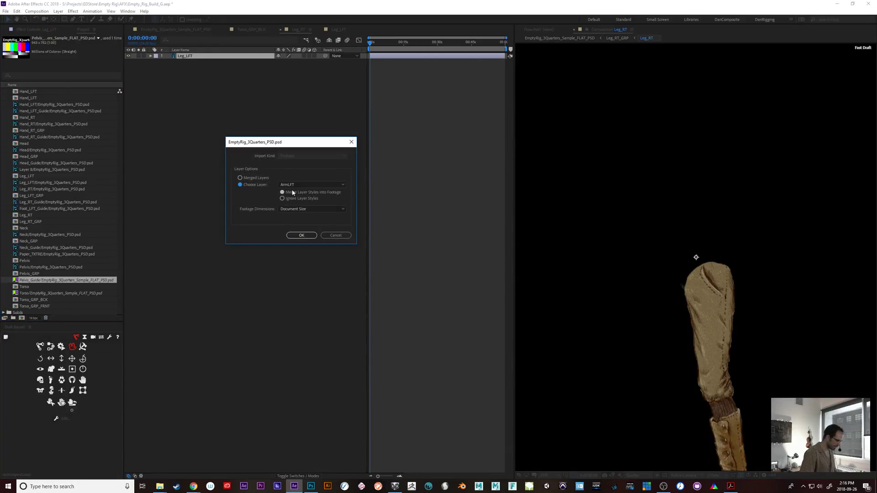
pyautogui.click(295, 185)
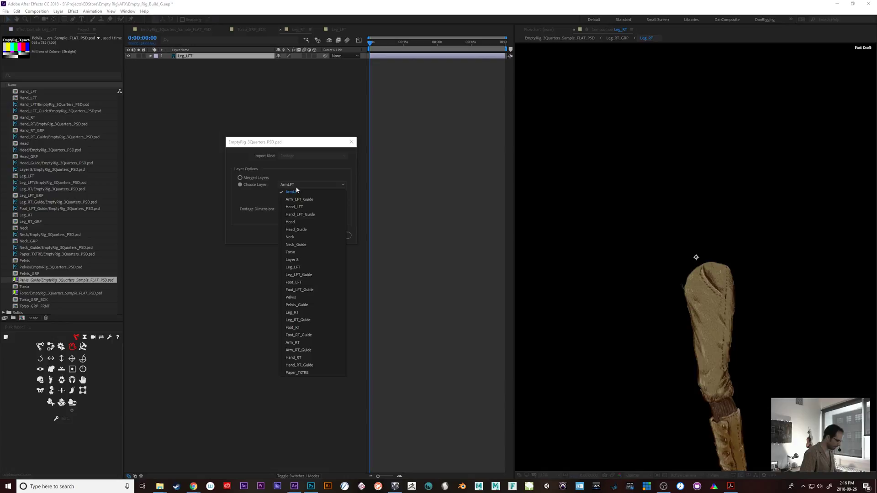
pyautogui.click(310, 305)
pyautogui.click(299, 236)
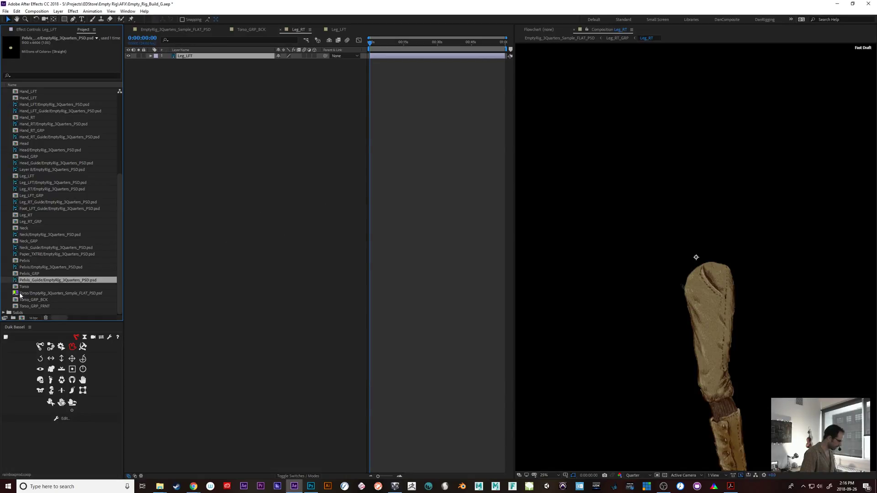
# - Replace the Torso sample footage with the Torso layer of EmptyRig_3Quarters_PSD.psd
pyautogui.click(19, 293)
pyautogui.hotkey('ctrl', 'h')
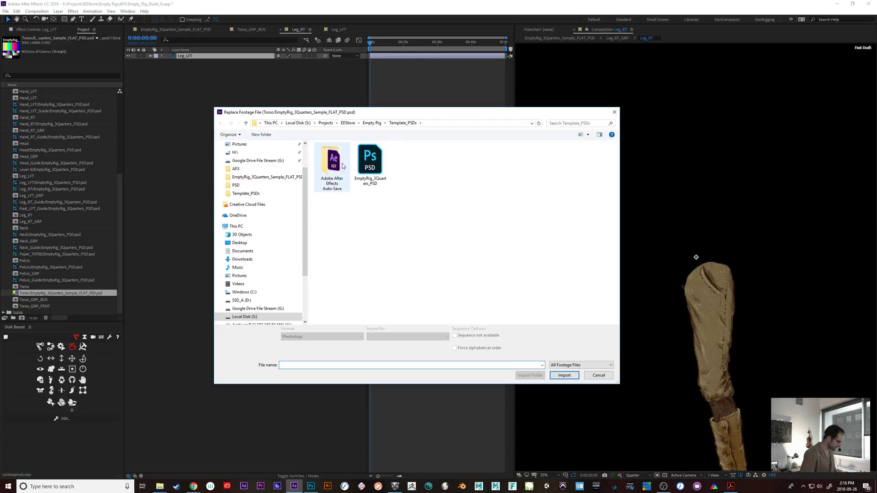
pyautogui.doubleClick(382, 153)
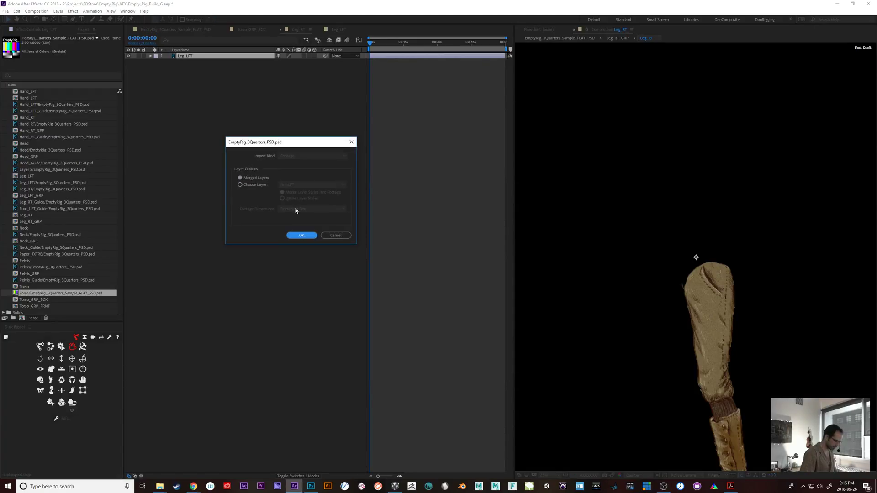
pyautogui.click(255, 185)
pyautogui.click(334, 185)
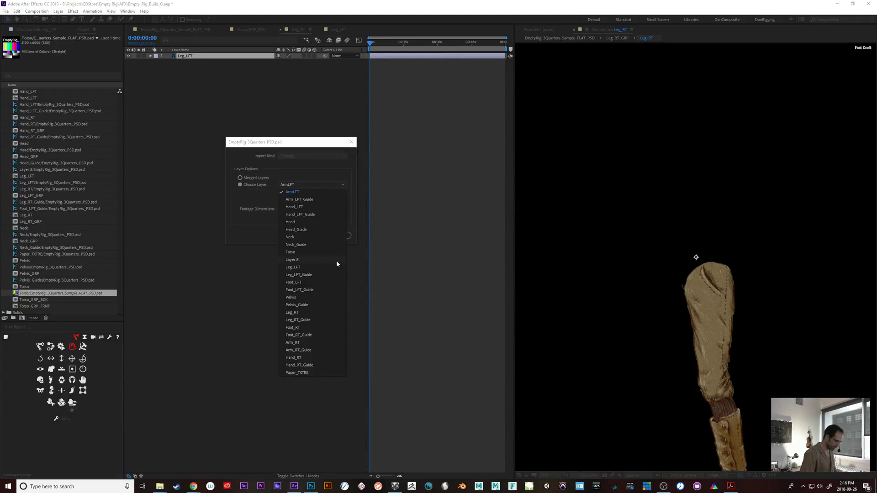
pyautogui.click(310, 251)
pyautogui.click(307, 234)
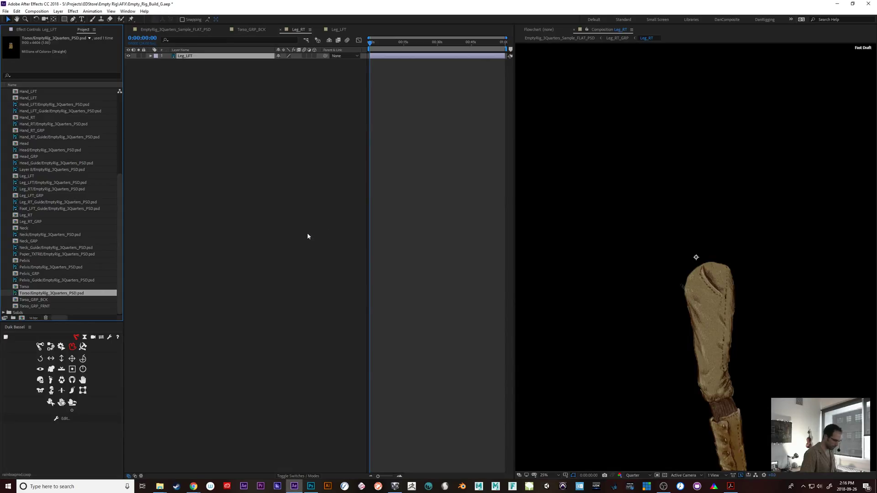
# - Switch to the EmptyRig_3Quarters_Sample_FLAT_PSD composition and activate the Selection tool
pyautogui.click(602, 31)
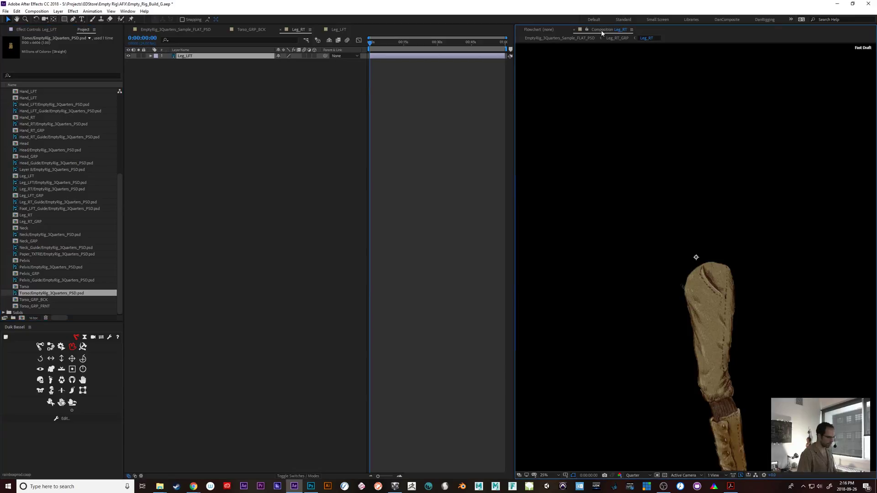
pyautogui.click(163, 28)
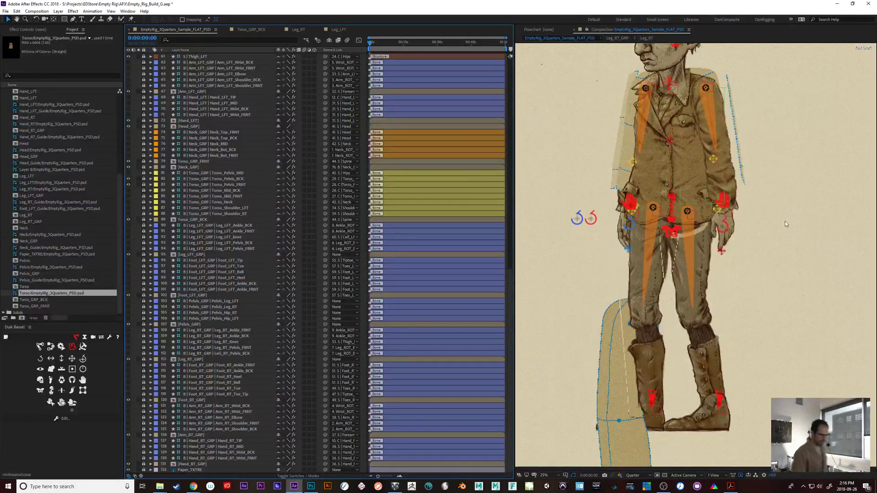
pyautogui.moveTo(781, 203); pyautogui.dragTo(780, 297)
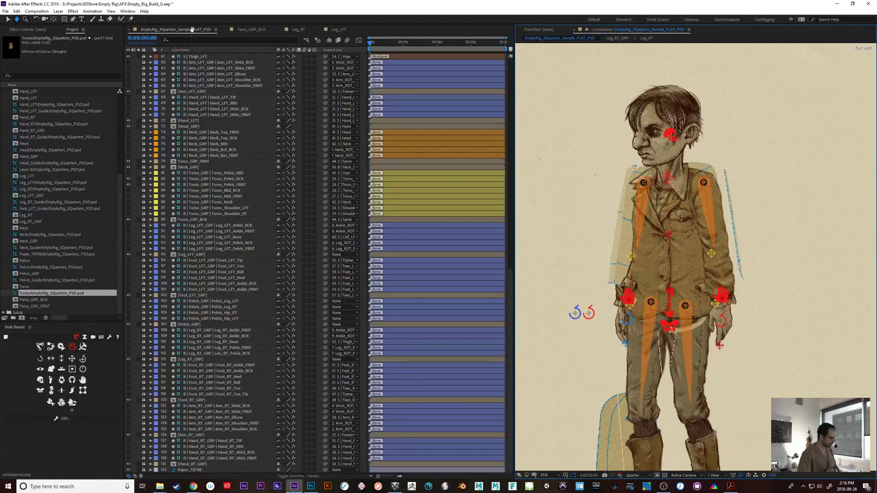
pyautogui.click(192, 55)
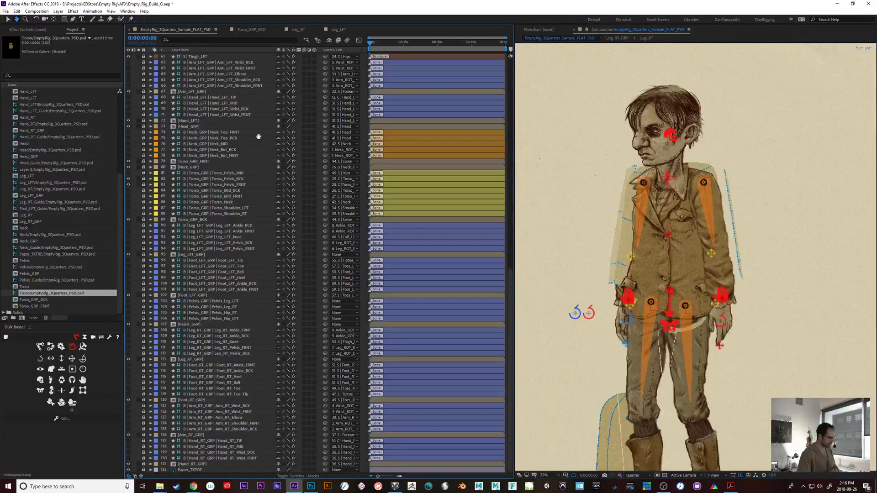
pyautogui.click(7, 19)
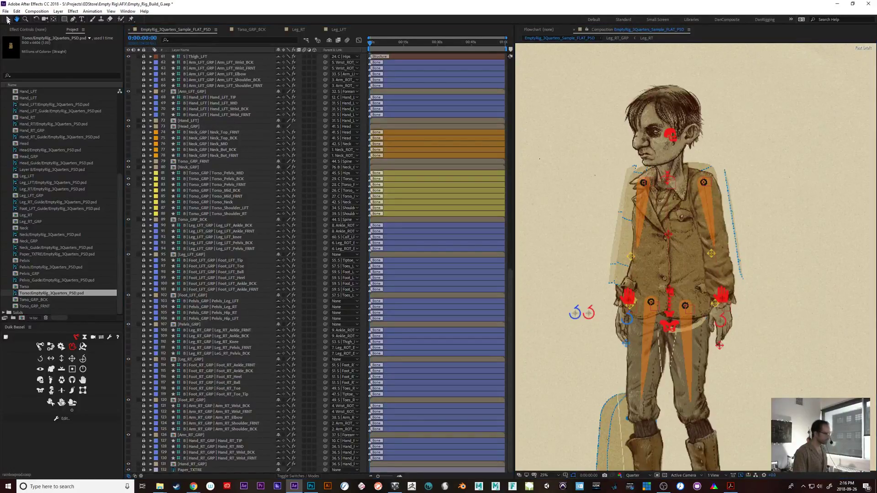
# - Select the C | Hand_RT controller on the character and hide the shy layers in the timeline
pyautogui.click(624, 262)
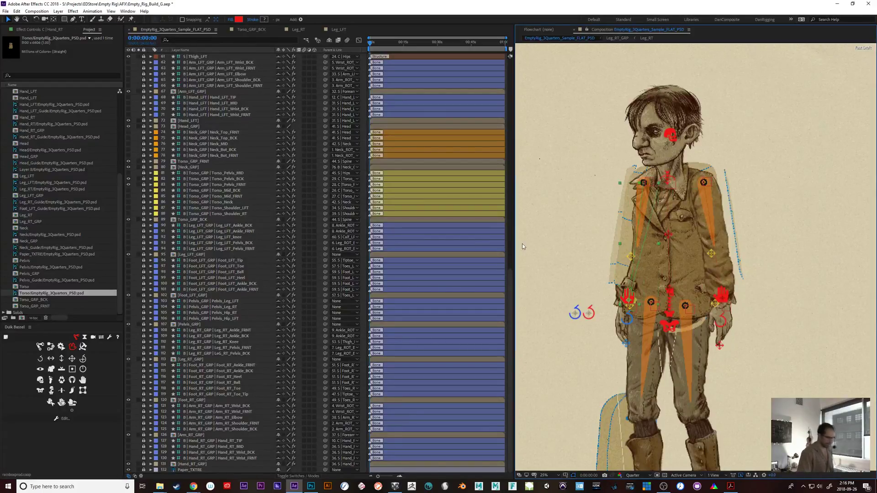
pyautogui.click(329, 42)
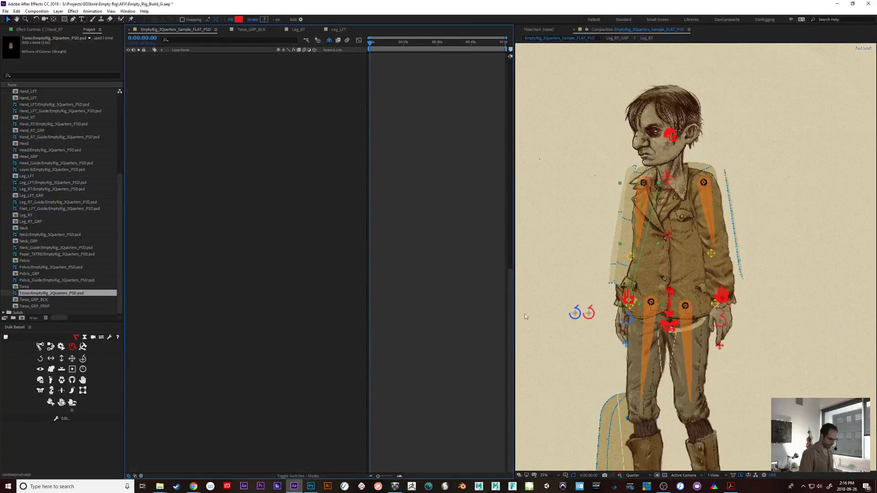
pyautogui.moveTo(520, 137); pyautogui.dragTo(507, 58)
pyautogui.moveTo(505, 125); pyautogui.dragTo(503, 75)
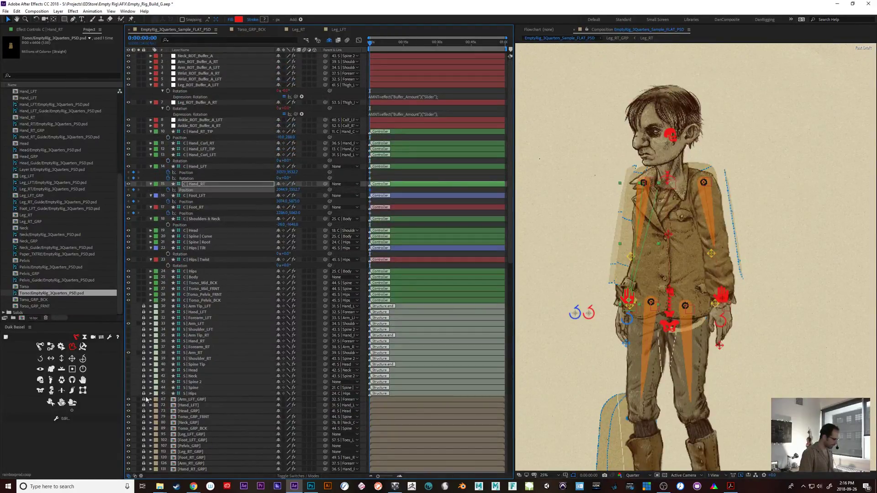
# - Unlock the artwork group layers from Arm_LFT_GRP through Hand_RT_GRP in the main composition
pyautogui.moveTo(143, 399); pyautogui.dragTo(143, 469)
pyautogui.scroll(-1, 177, 440)
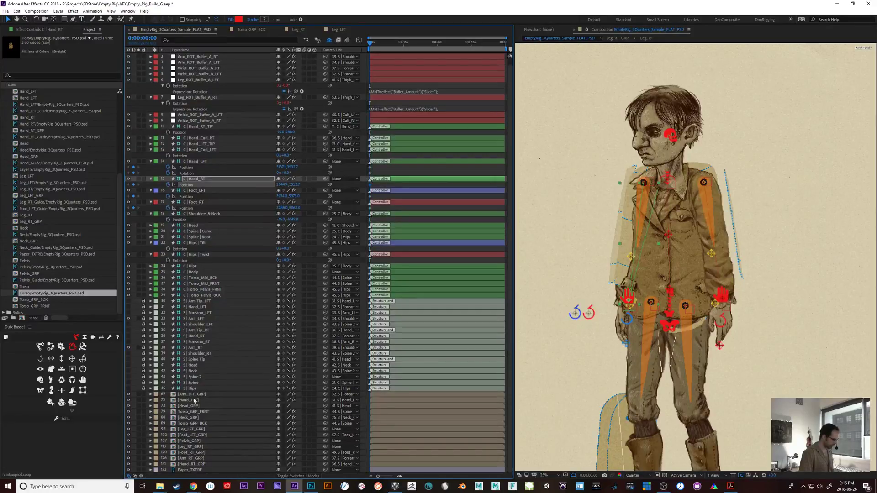
pyautogui.click(193, 396)
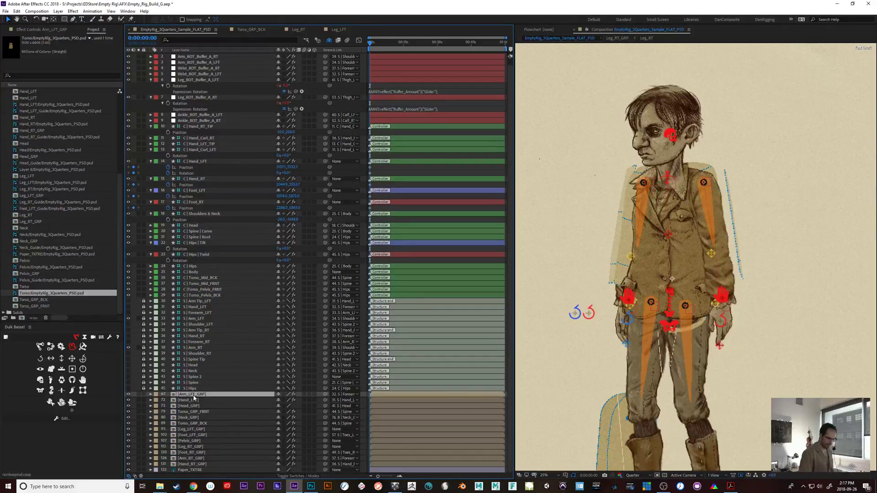
pyautogui.click(138, 394)
pyautogui.click(138, 394)
# - Open the Arm_LFT_GRP composition and move its Arm_LFT_Guide layer so the guide sits directly behind the sleeve artwork
pyautogui.doubleClick(189, 396)
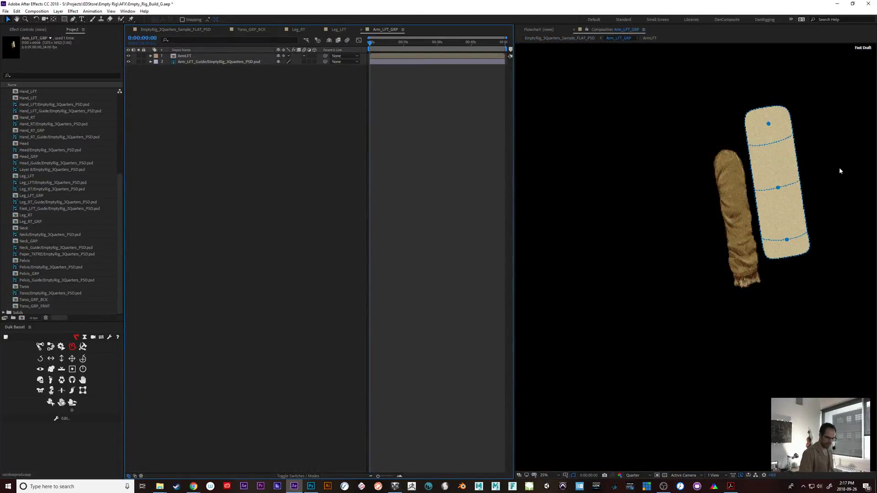
pyautogui.click(788, 184)
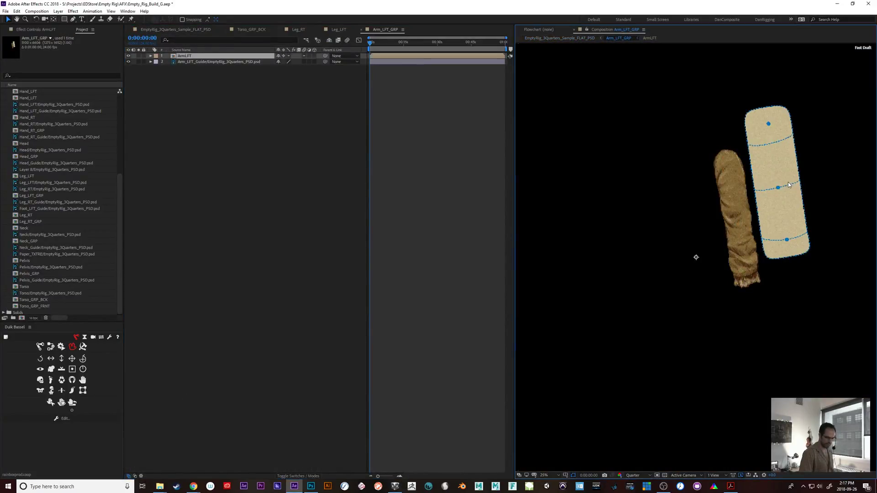
pyautogui.click(202, 63)
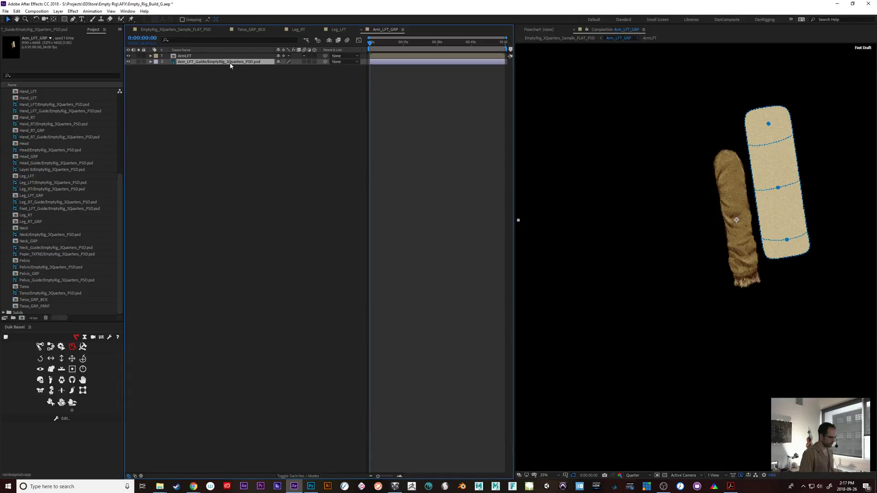
pyautogui.press(',')
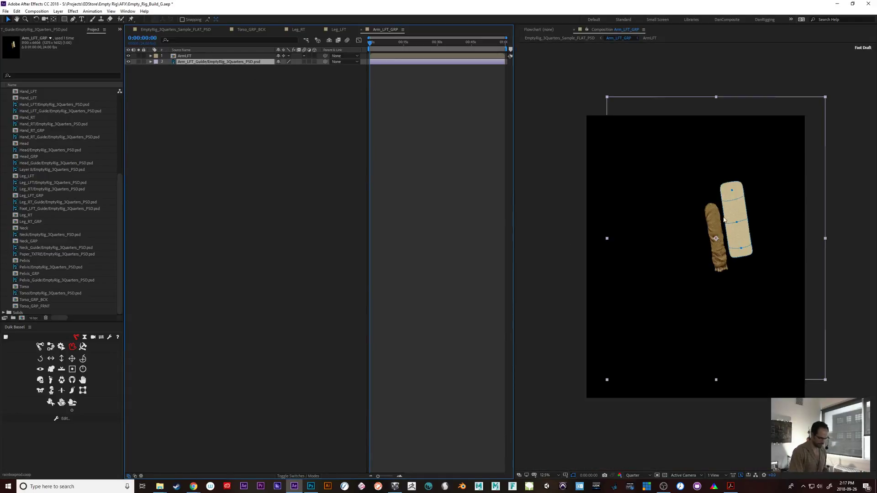
pyautogui.moveTo(766, 169); pyautogui.dragTo(758, 172)
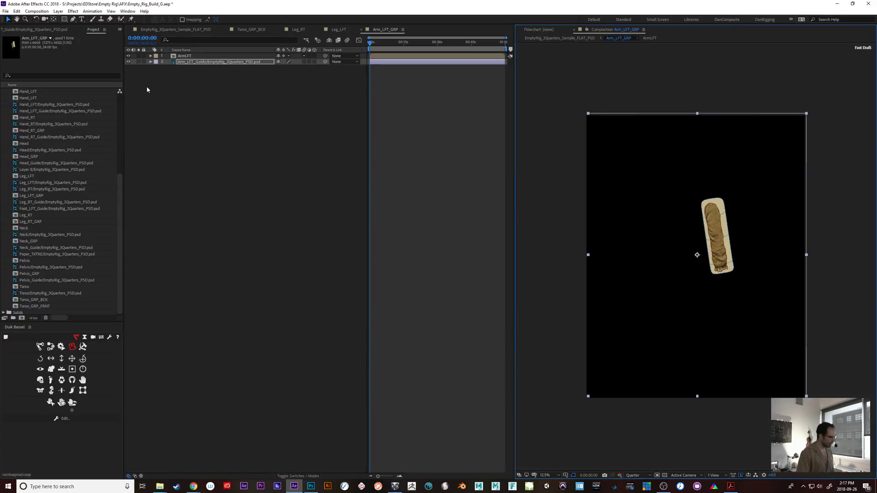
# - Hide the Arm_LFT_Guide layer and return to the EmptyRig_3Quarters_Sample_FLAT_PSD composition
pyautogui.click(129, 63)
pyautogui.click(343, 29)
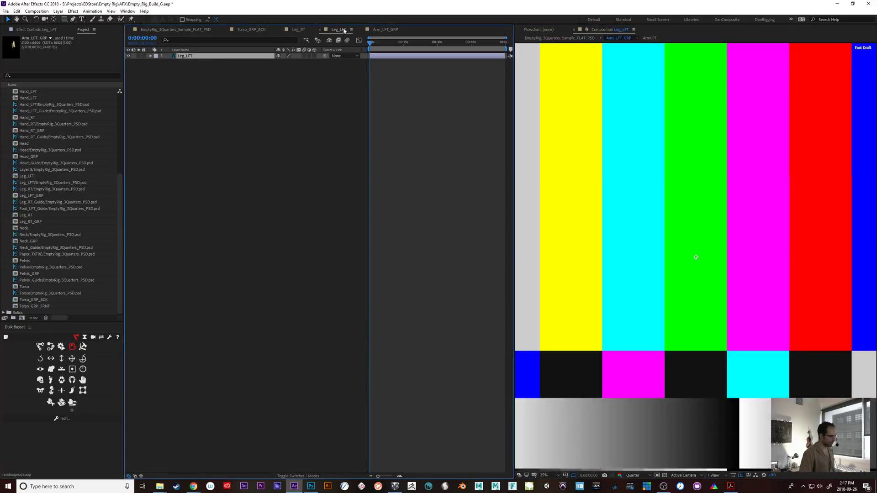
pyautogui.click(183, 29)
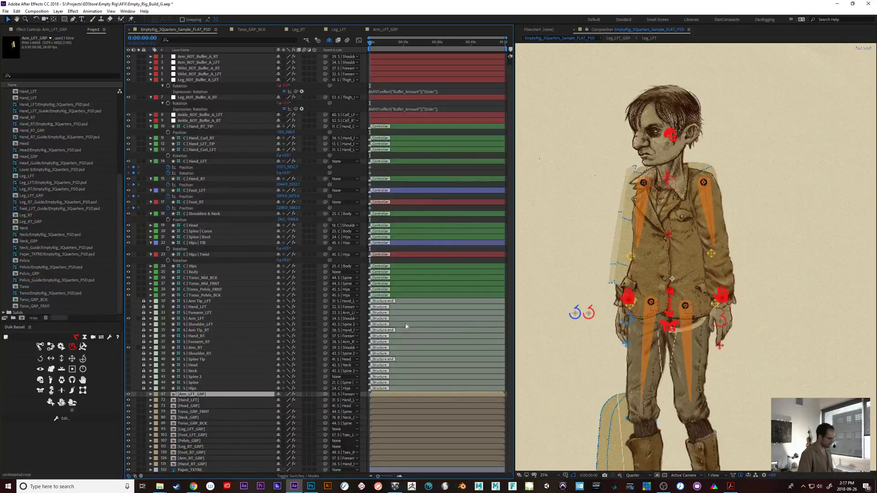
# - Hide the guide layers inside the Hand_LFT and Head_GRP compositions, returning to the main composition after each
pyautogui.doubleClick(195, 400)
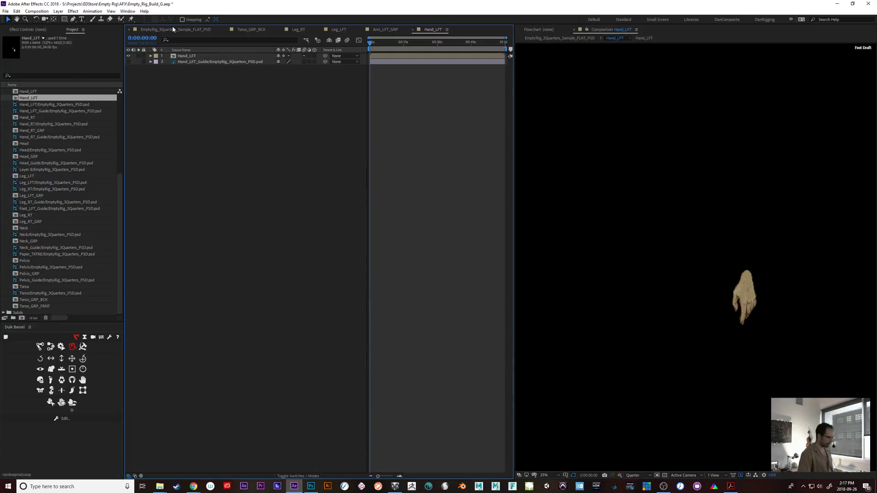
pyautogui.click(174, 31)
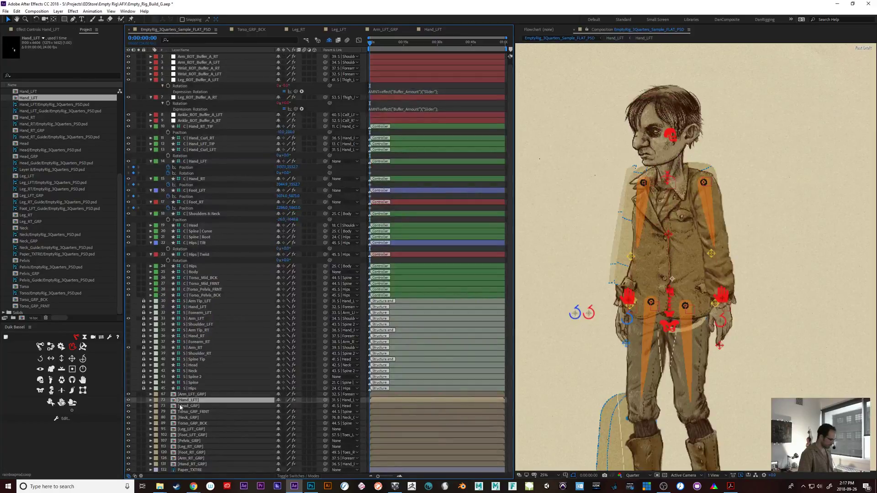
pyautogui.doubleClick(181, 407)
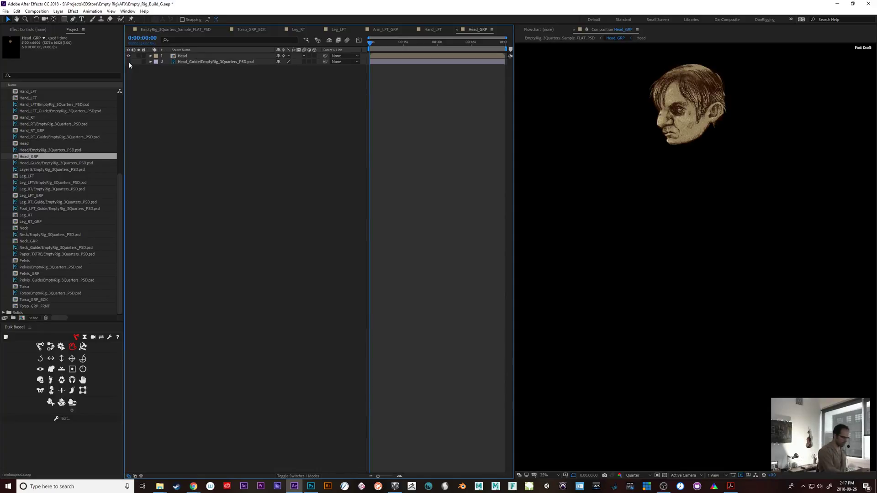
pyautogui.click(160, 30)
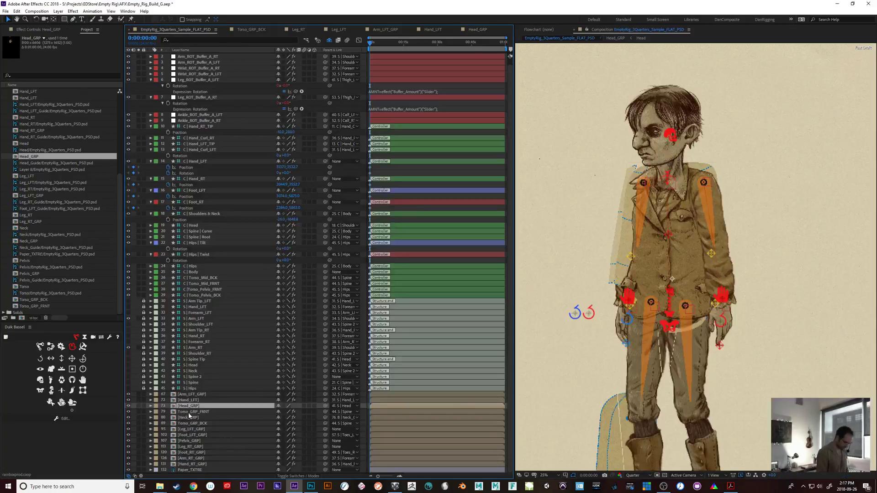
# - Hide the guide layers inside the Torso_GRP_FRNT and Neck_GRP compositions
pyautogui.doubleClick(189, 412)
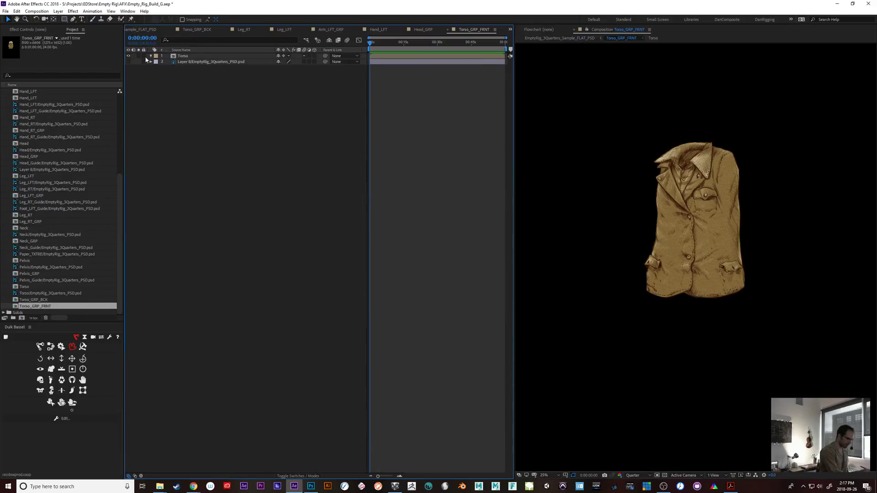
pyautogui.click(149, 29)
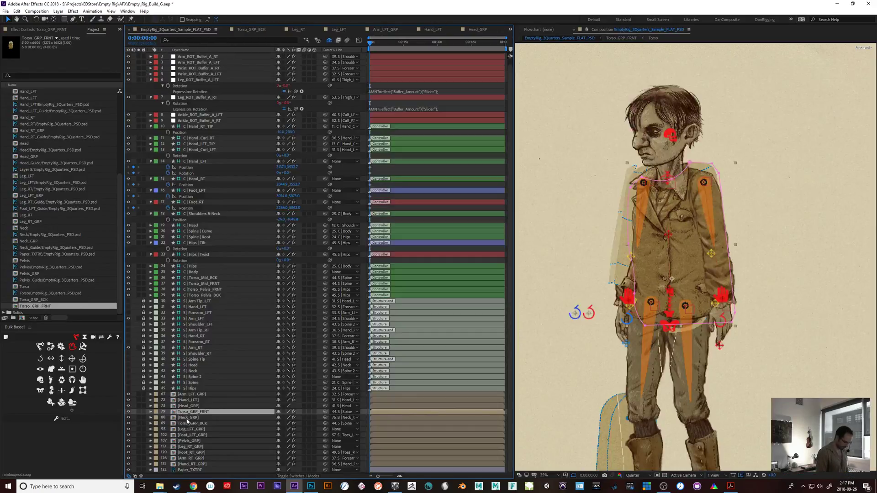
pyautogui.doubleClick(187, 418)
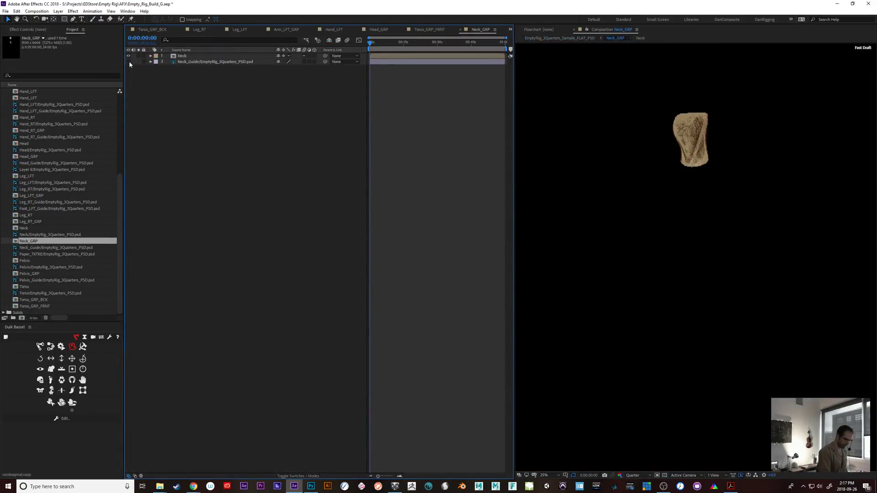
# - Close the open precomposition timelines and return to the EmptyRig_3Quarters_Sample_FLAT_PSD composition
pyautogui.hotkey('ctrl', 'w')
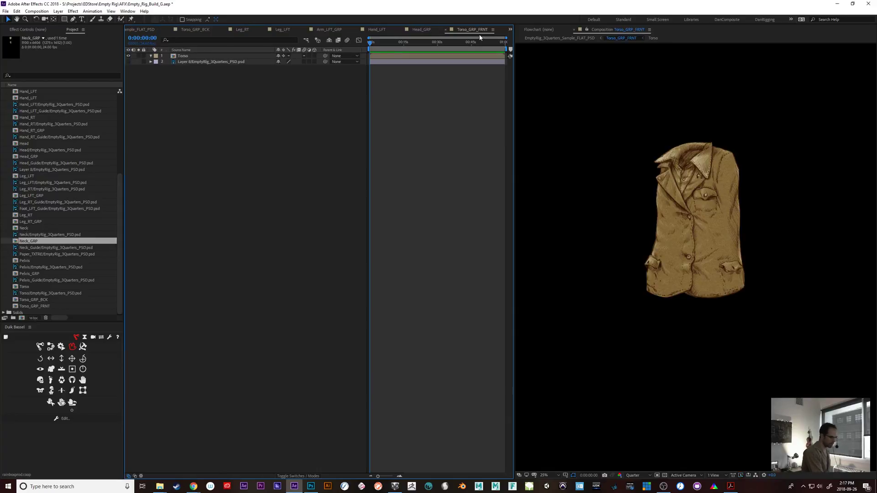
pyautogui.hotkey('ctrl', 'w')
pyautogui.hotkey('ctrl', 'w')
pyautogui.hotkey('ctrl', 'w')
pyautogui.hotkey('ctrl', 'w')
pyautogui.hotkey('ctrl', 'w')
pyautogui.hotkey('ctrl', 'w')
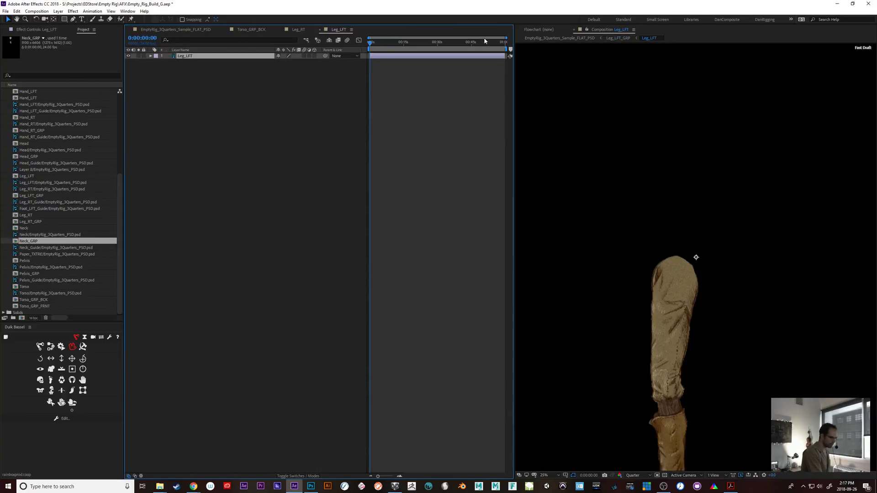
pyautogui.click(193, 30)
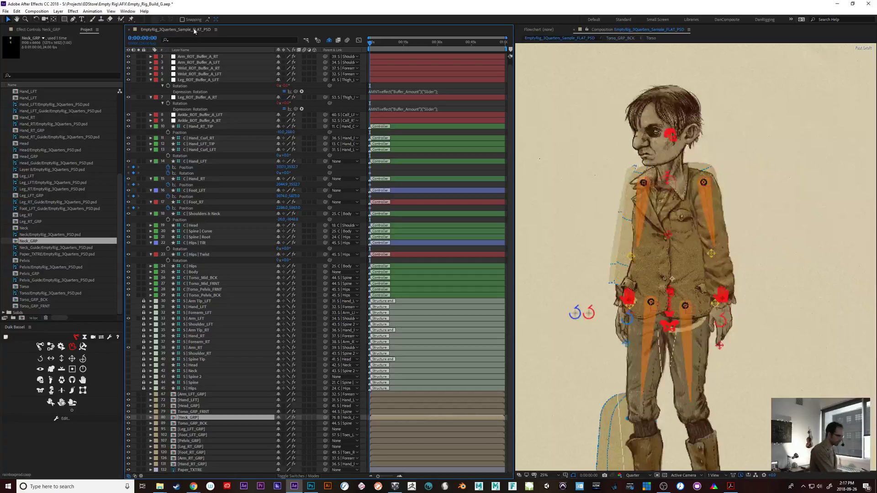
# - Hide the guide layers inside the Torso_GRP_BCK and Leg_LFT_GRP compositions, returning to the main composition after each
pyautogui.doubleClick(192, 424)
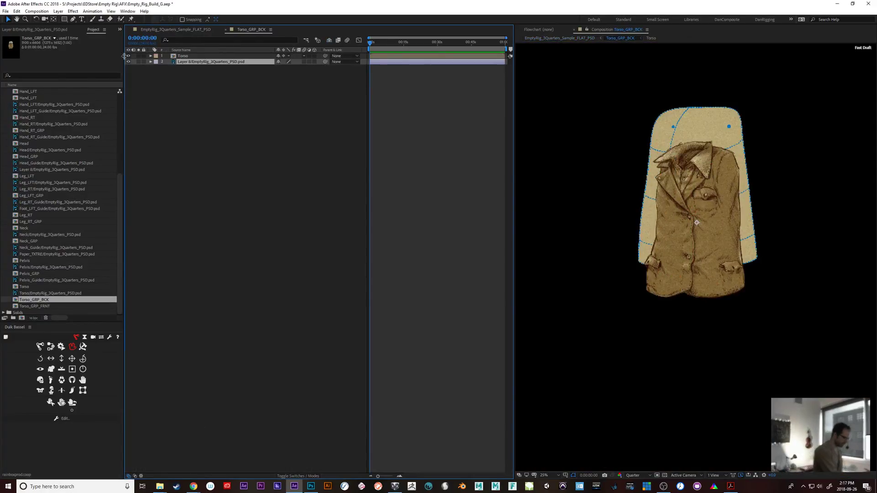
pyautogui.click(154, 29)
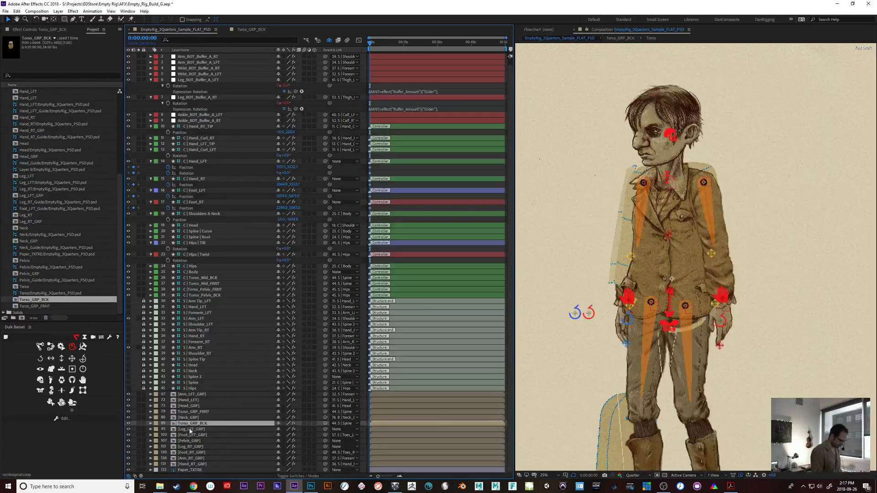
pyautogui.doubleClick(190, 425)
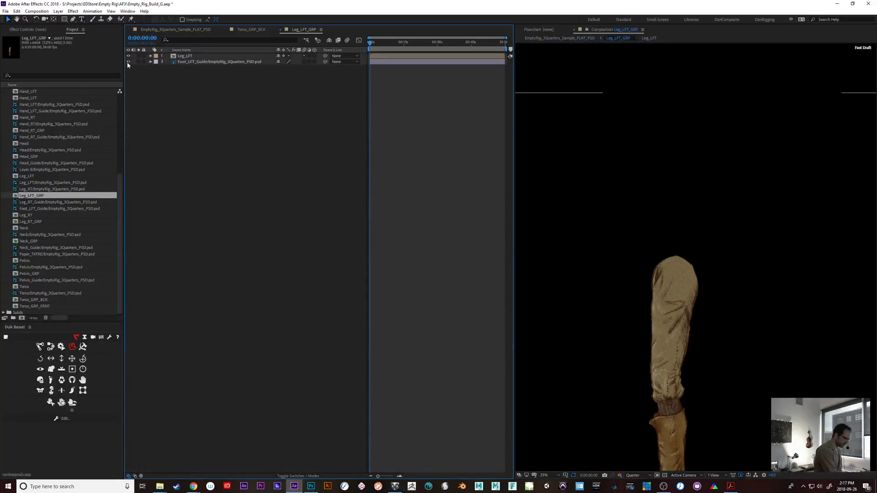
pyautogui.click(162, 28)
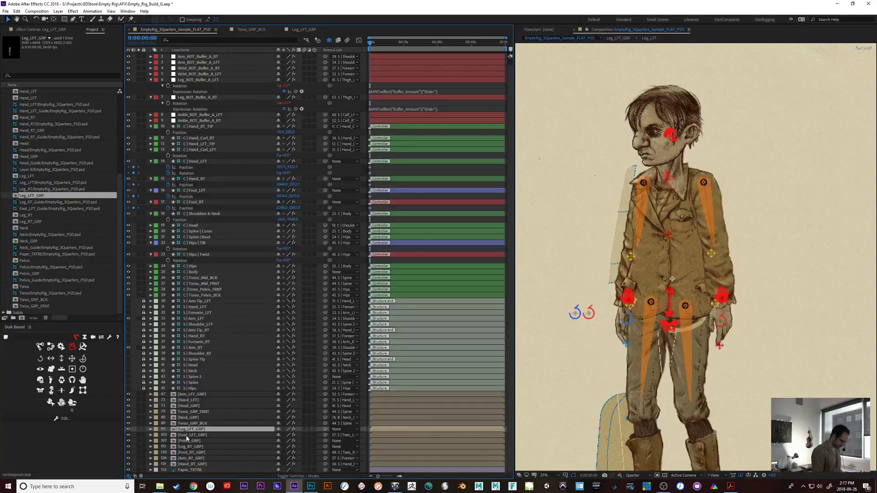
# - Hide the guide layers inside the Foot_LFT_GRP and Pelvis_GRP compositions, returning to the main composition after each
pyautogui.doubleClick(188, 435)
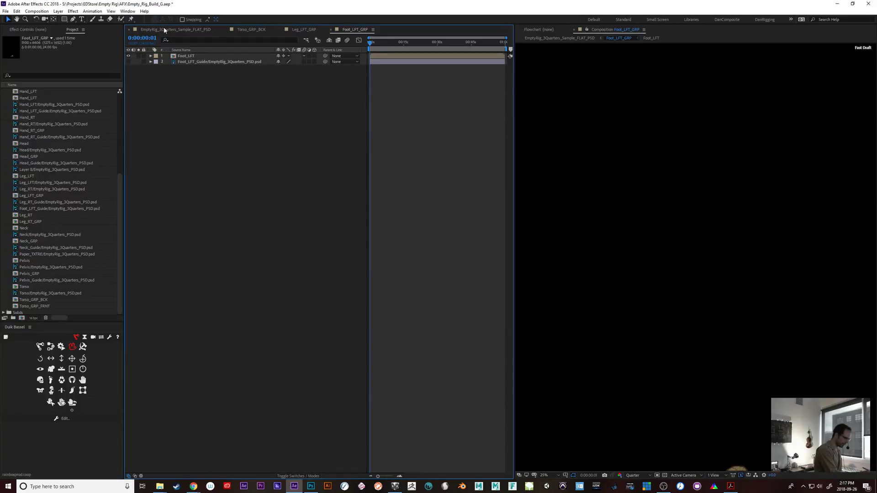
pyautogui.click(163, 28)
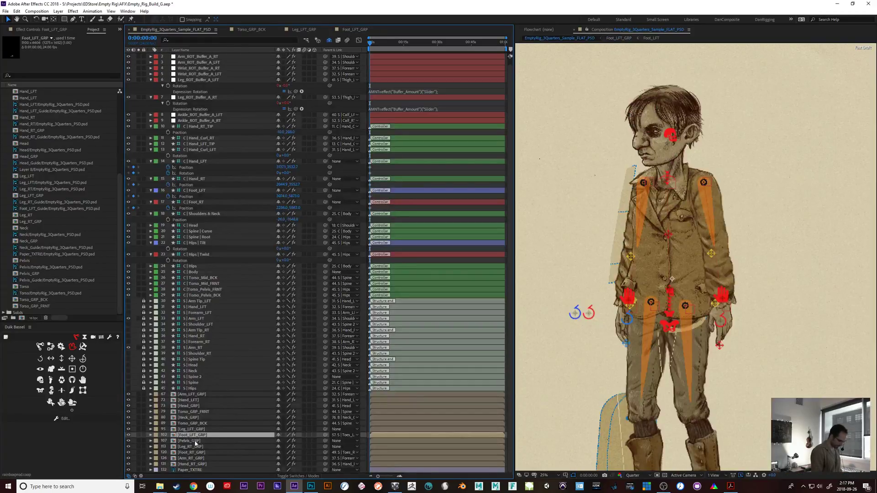
pyautogui.click(197, 442)
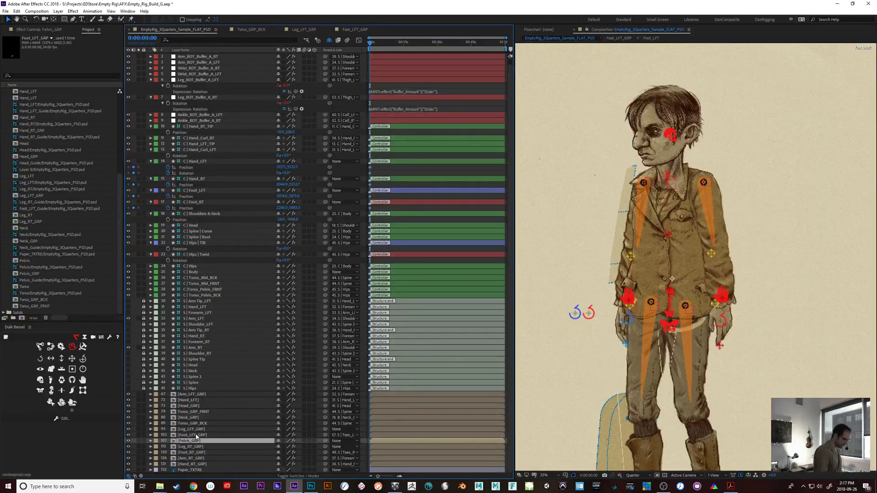
pyautogui.doubleClick(196, 438)
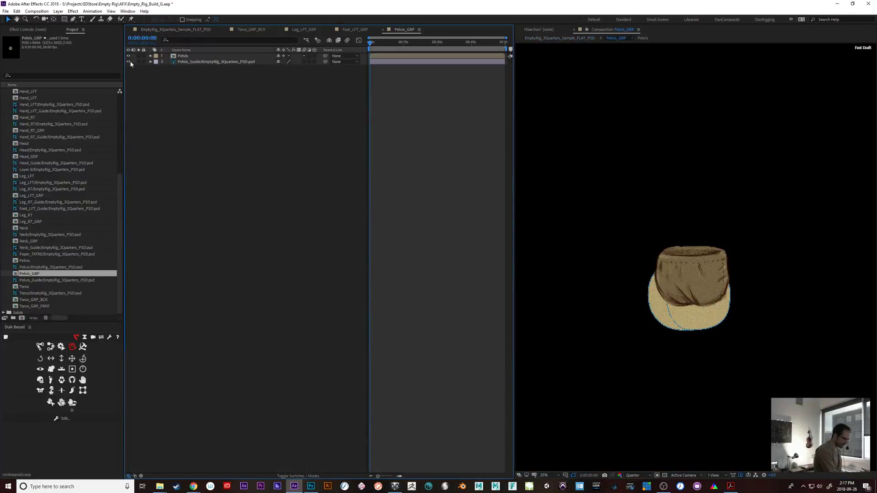
pyautogui.click(129, 62)
pyautogui.click(155, 29)
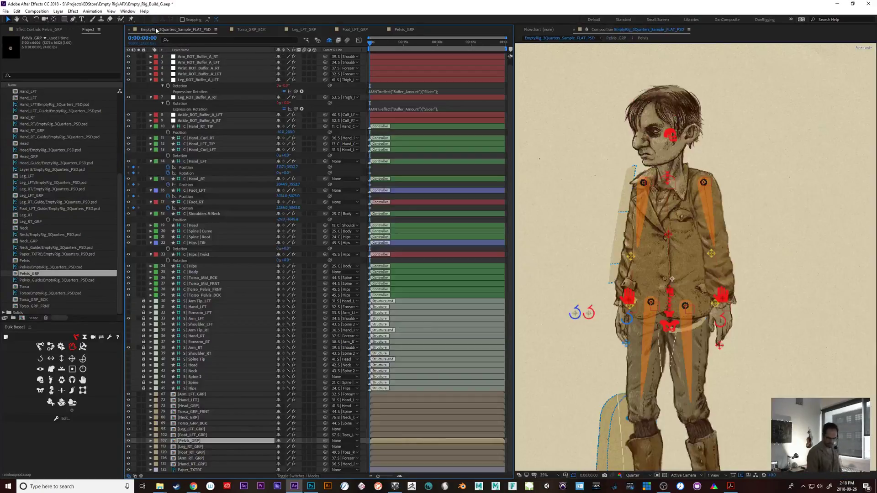
# - Open the Leg_RT_GRP composition, hide its Leg_RT_Guide layer and return to the main composition
pyautogui.doubleClick(192, 447)
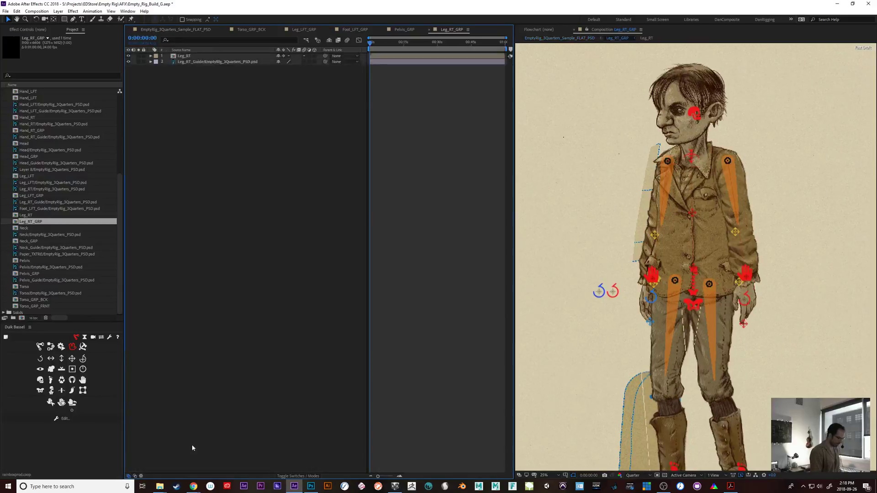
pyautogui.click(128, 62)
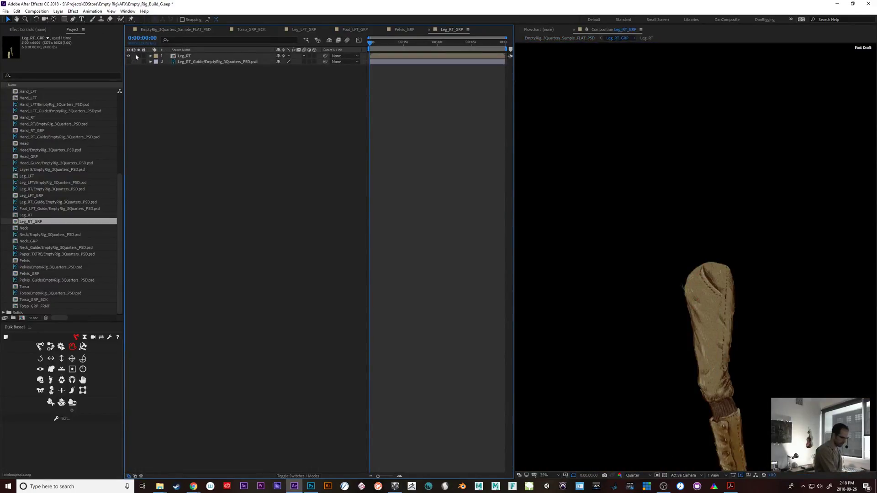
pyautogui.click(156, 29)
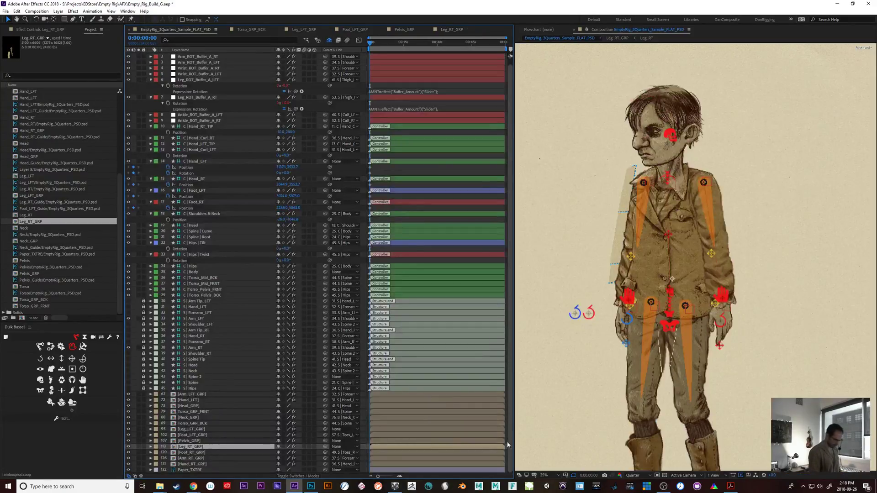
# - Hide the guide layers inside the Foot_RT_GRP and Arm_RT_GRP compositions
pyautogui.click(190, 452)
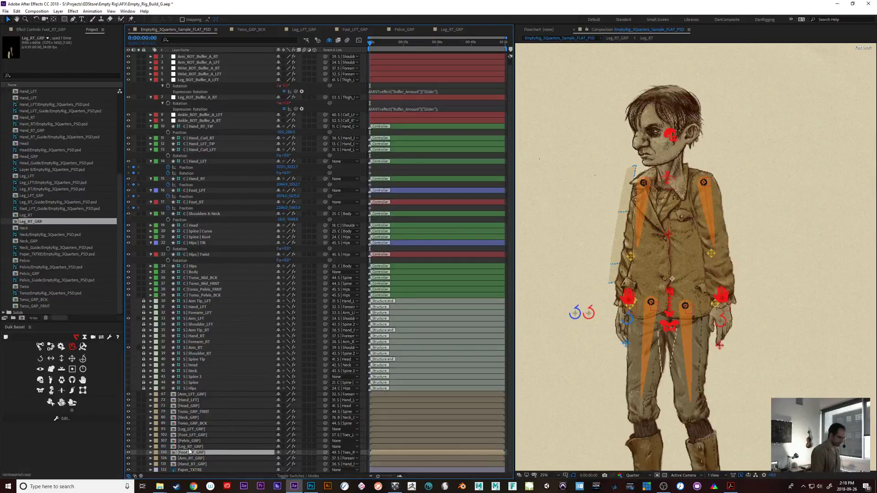
pyautogui.doubleClick(172, 451)
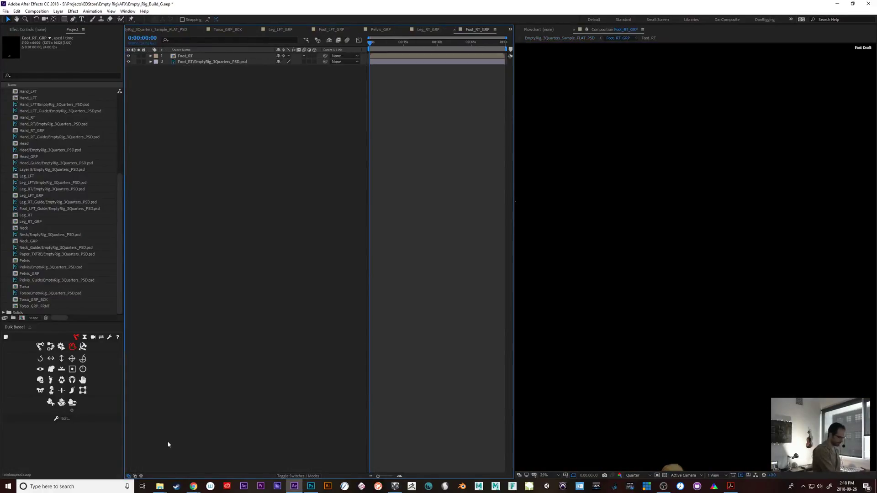
pyautogui.click(162, 29)
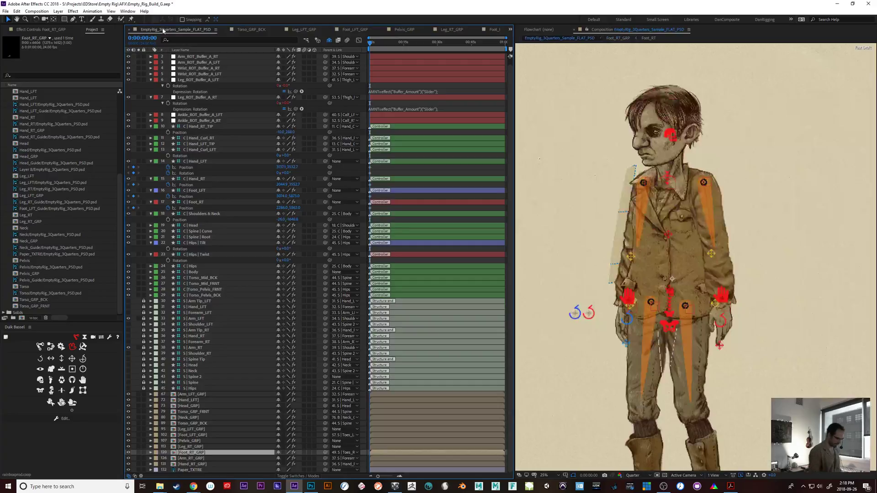
pyautogui.doubleClick(198, 453)
pyautogui.click(129, 61)
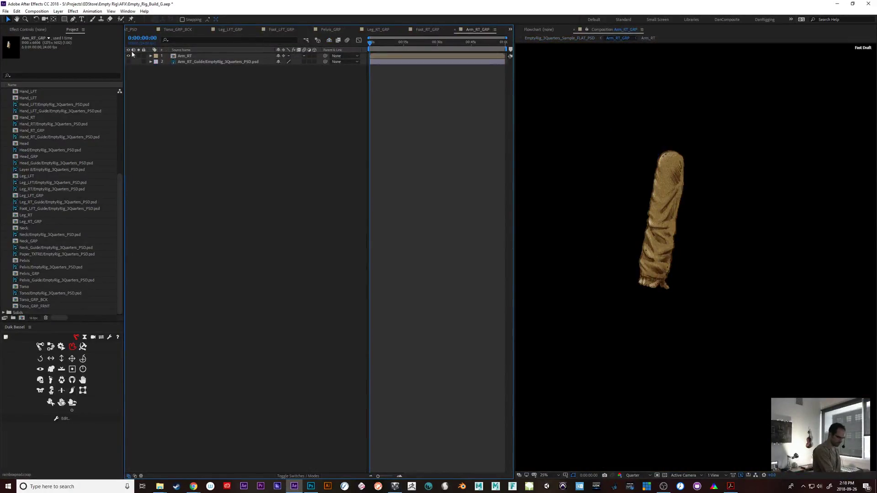
# - Return to the main composition, open Hand_RT_GRP, hide its Hand_RT_Guide layer and go back to the main composition
pyautogui.click(138, 31)
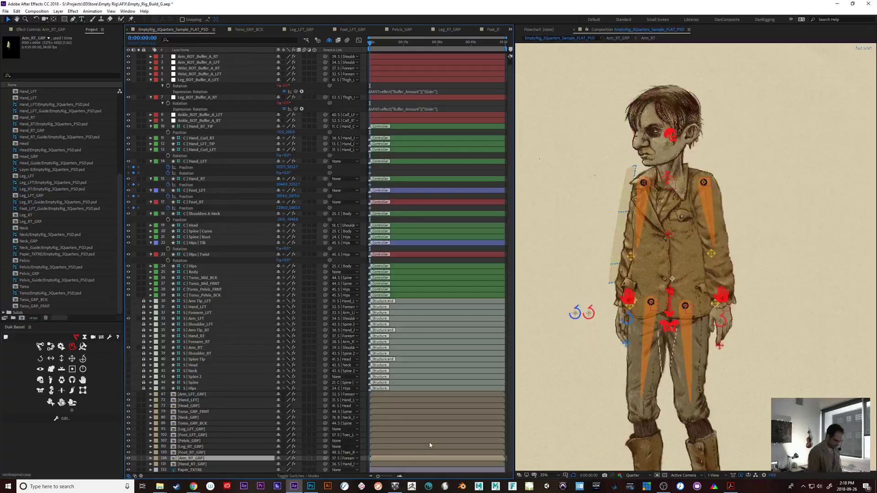
pyautogui.doubleClick(196, 465)
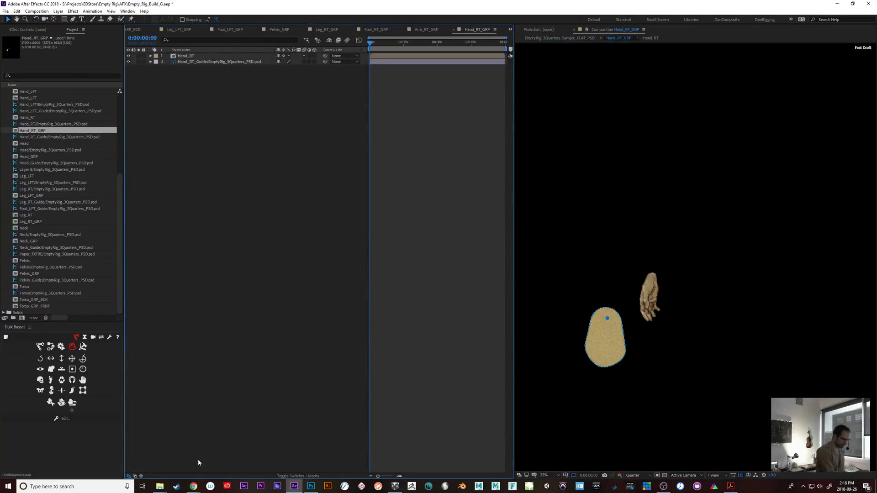
pyautogui.click(129, 61)
pyautogui.click(145, 31)
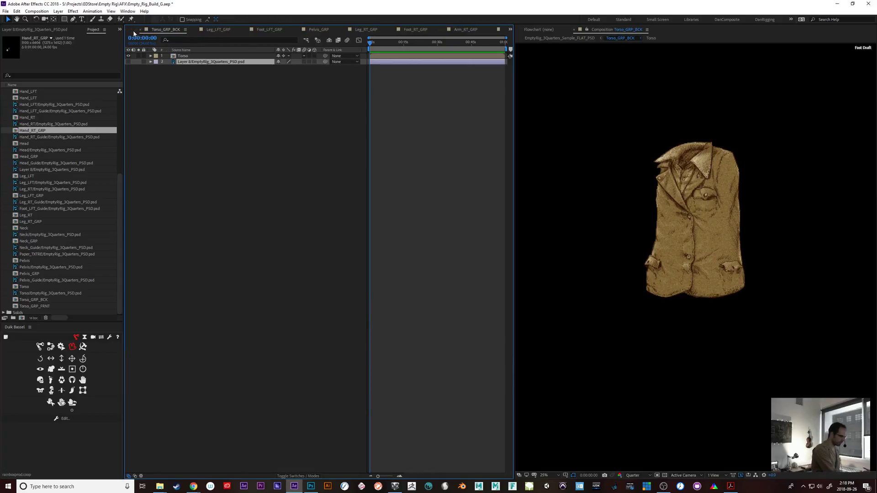
pyautogui.click(134, 32)
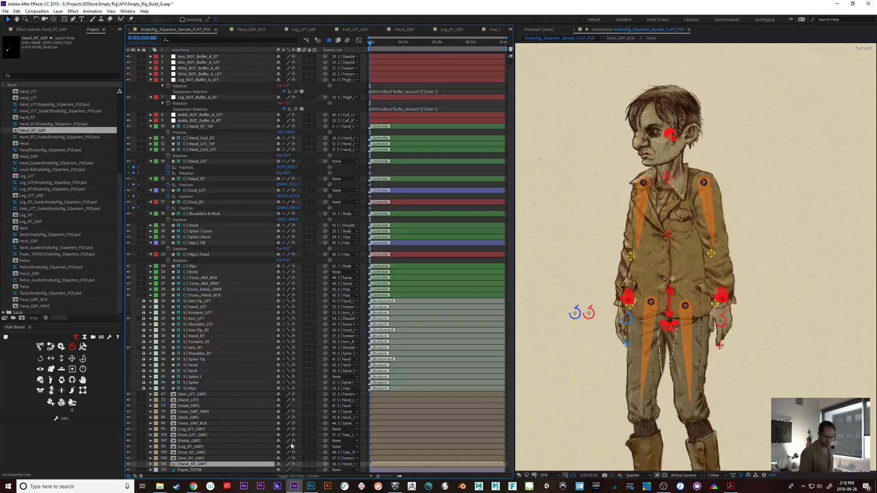
# - Solo the Leg_LFT_GRP layer in the main composition to inspect the leg artwork, and unsolo it
pyautogui.scroll(-5, 756, 308)
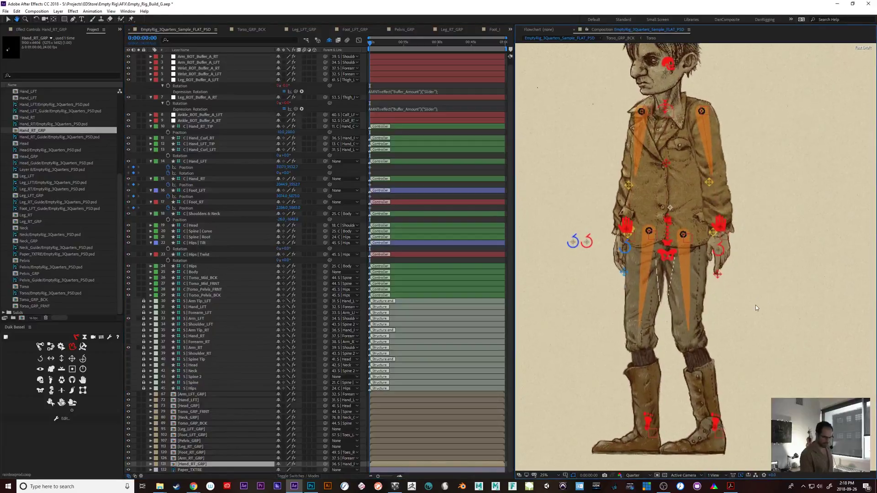
pyautogui.press('v')
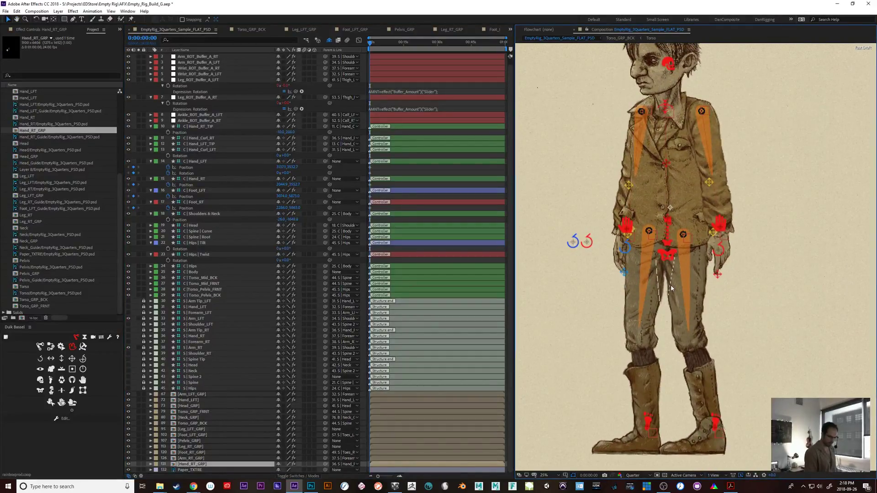
pyautogui.click(189, 430)
pyautogui.click(139, 430)
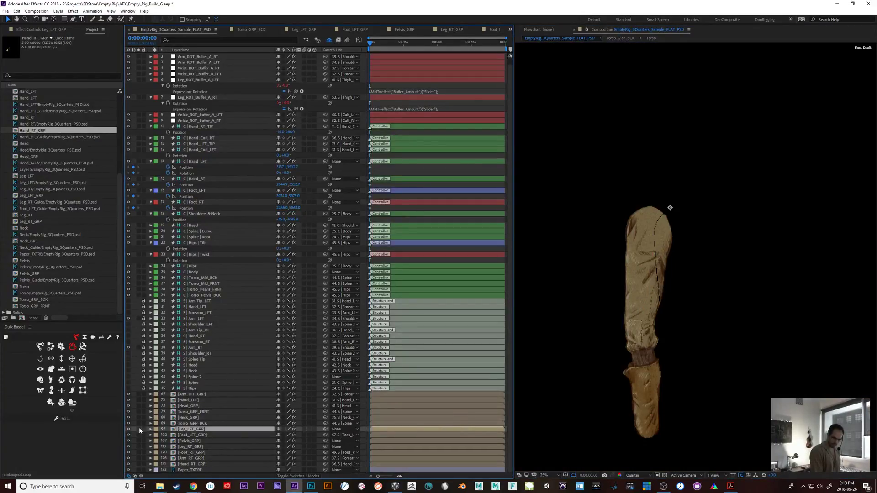
pyautogui.click(139, 429)
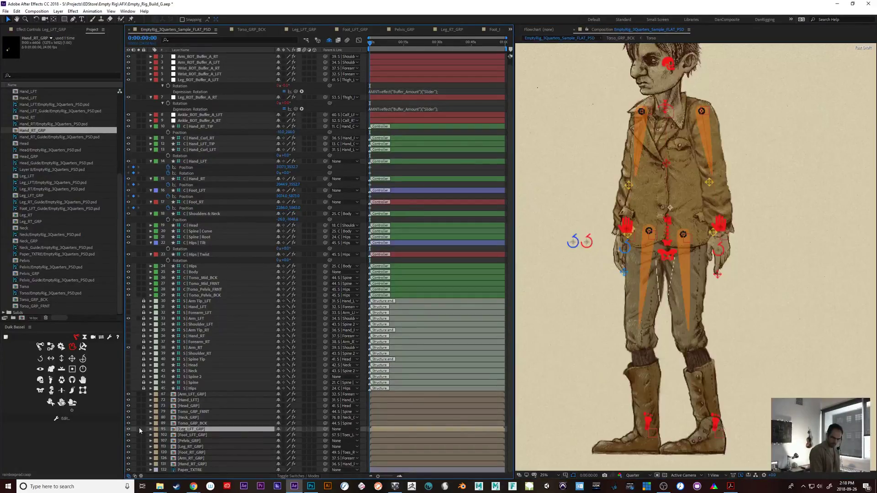
# - Open the Leg_LFT_GRP composition and its nested Leg_LFT composition to examine the left leg artwork
pyautogui.doubleClick(191, 430)
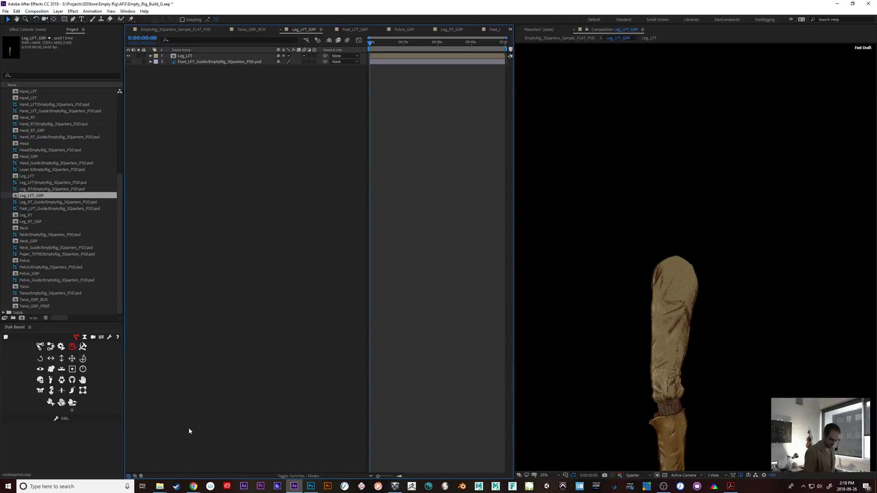
pyautogui.press(',')
pyautogui.press(',')
pyautogui.press('.')
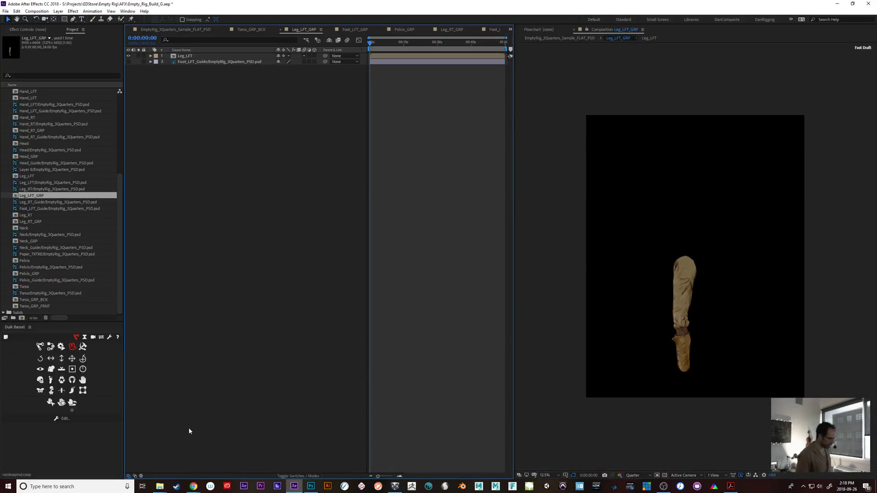
pyautogui.click(193, 56)
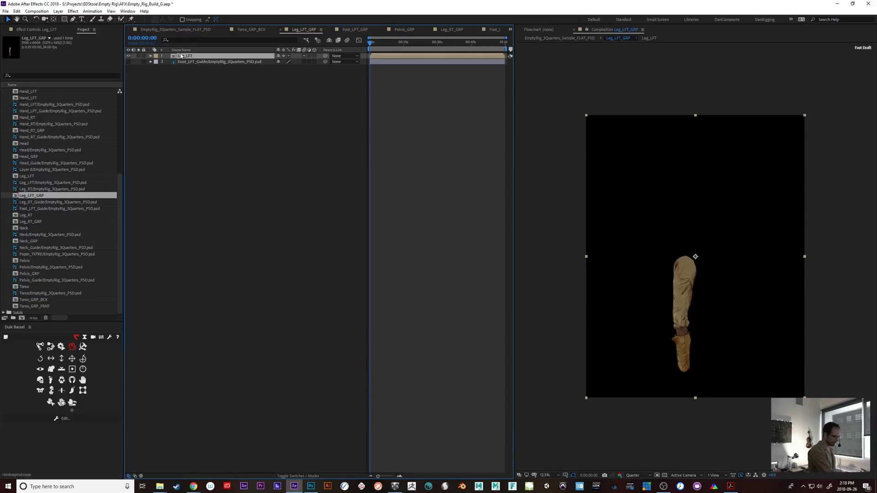
pyautogui.doubleClick(178, 56)
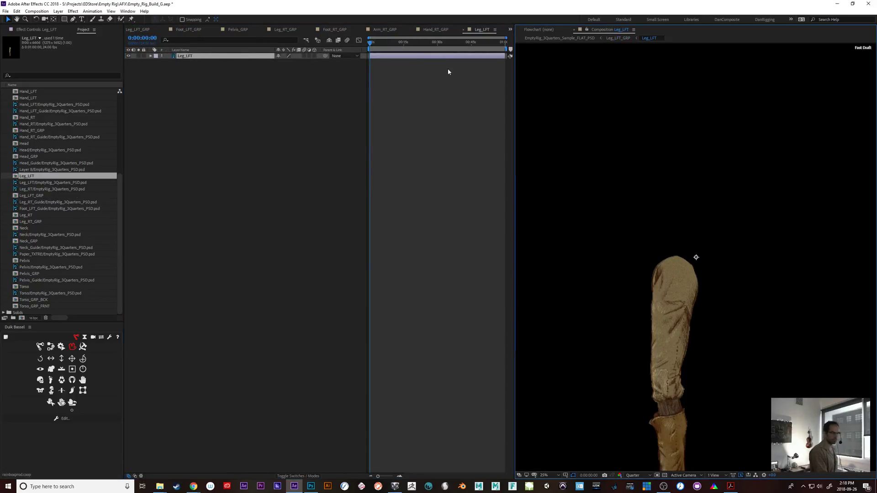
# - Close all the open body-part compositions, leaving only EmptyRig_3Quarters_Sample_FLAT_PSD open
pyautogui.click(436, 30)
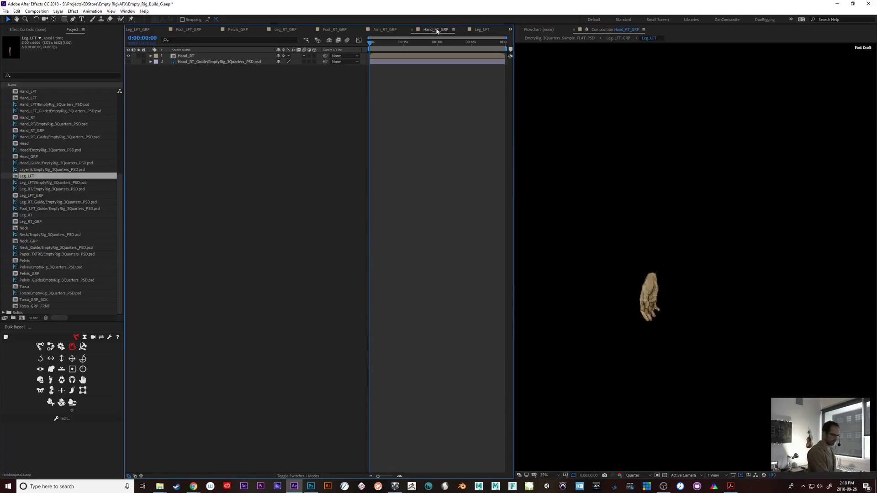
pyautogui.click(149, 31)
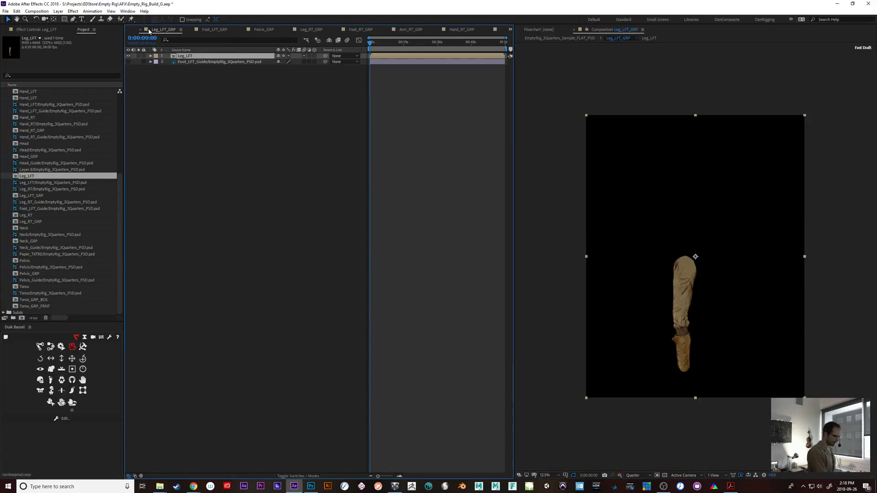
pyautogui.click(510, 29)
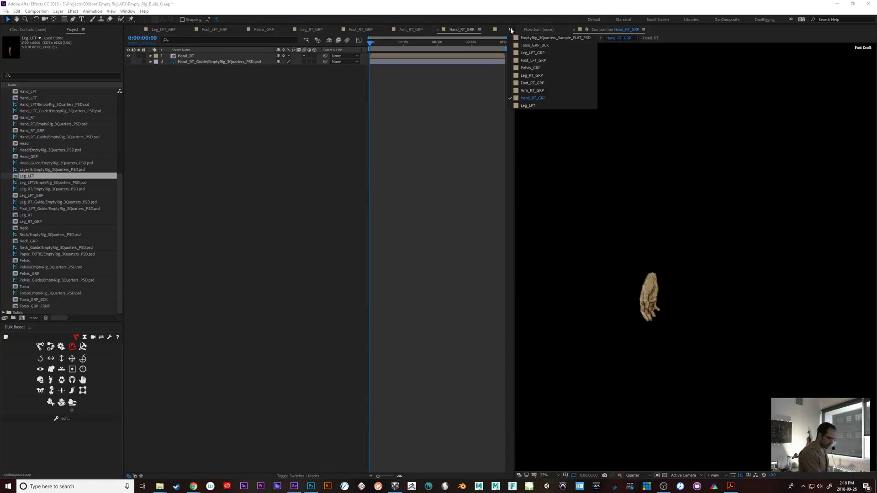
pyautogui.click(535, 104)
pyautogui.hotkey('ctrl', 'w')
pyautogui.hotkey('ctrl', 'w')
pyautogui.hotkey('ctrl', 'w')
pyautogui.hotkey('ctrl', 'w')
pyautogui.hotkey('ctrl', 'w')
pyautogui.hotkey('ctrl', 'w')
pyautogui.hotkey('ctrl', 'w')
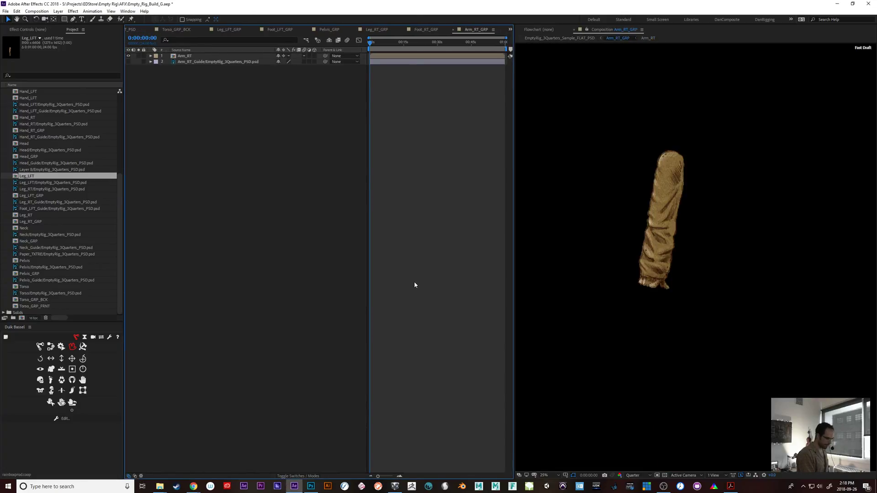
pyautogui.hotkey('ctrl', 'w')
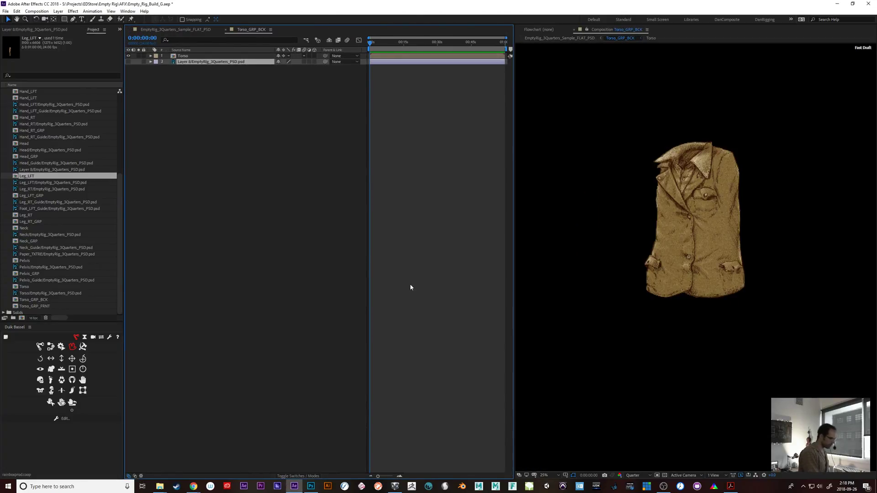
pyautogui.hotkey('ctrl', 'w')
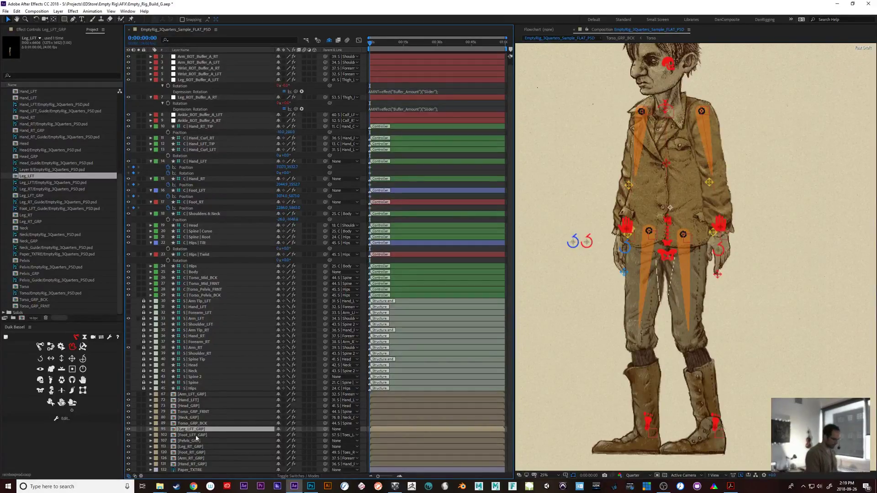
# - Solo and unsolo the Leg_LFT_GRP and Leg_RT_GRP layers one at a time to compare the leg artwork
pyautogui.click(139, 429)
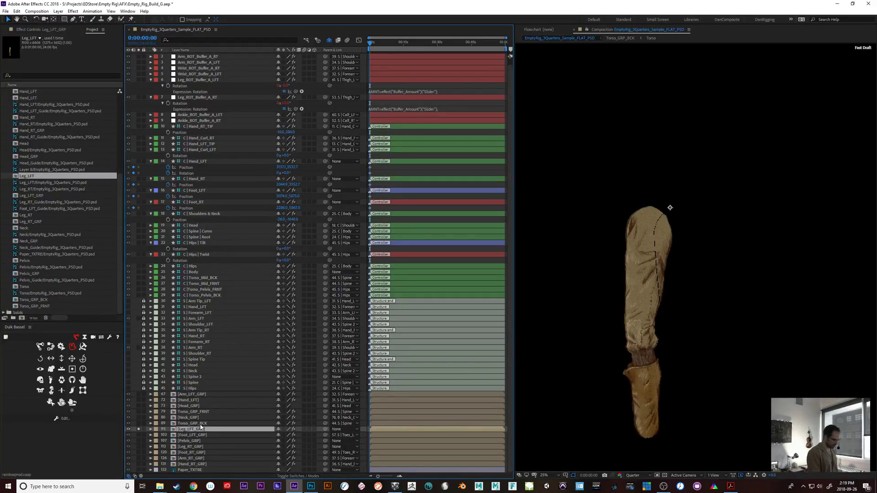
pyautogui.click(138, 427)
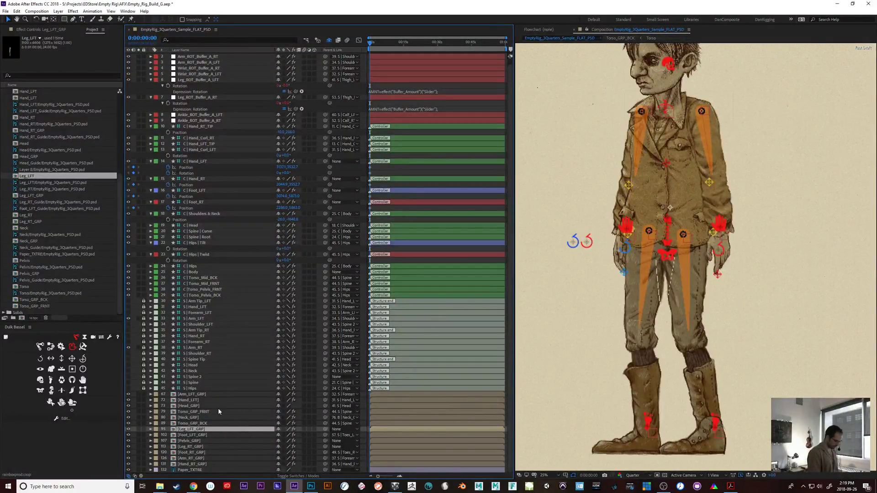
pyautogui.click(192, 447)
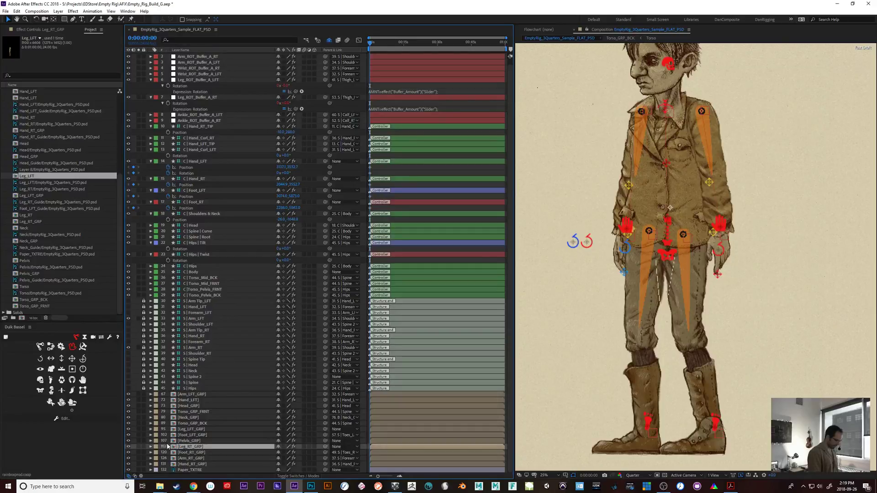
pyautogui.click(140, 448)
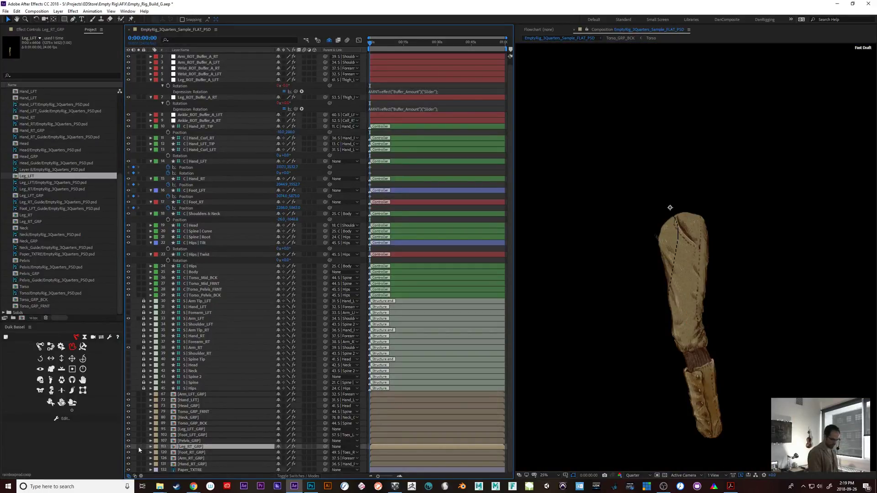
pyautogui.click(139, 448)
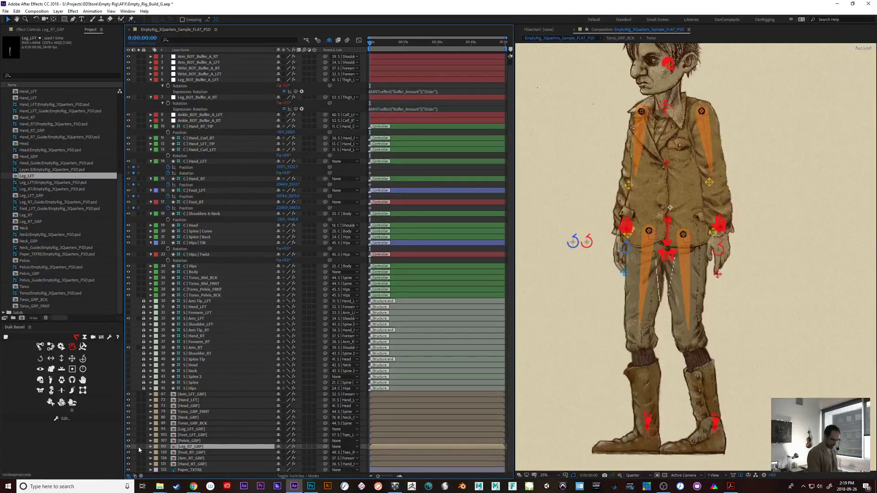
# - Open the Leg_RT_GRP composition and its nested Leg_RT composition to examine the right leg artwork
pyautogui.doubleClick(187, 448)
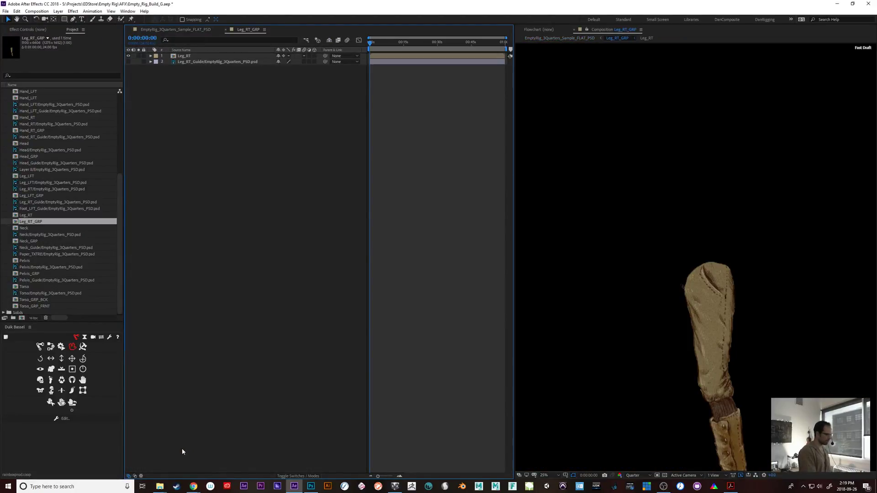
pyautogui.moveTo(746, 376); pyautogui.dragTo(690, 257)
pyautogui.scroll(-1, 689, 257)
pyautogui.click(694, 253)
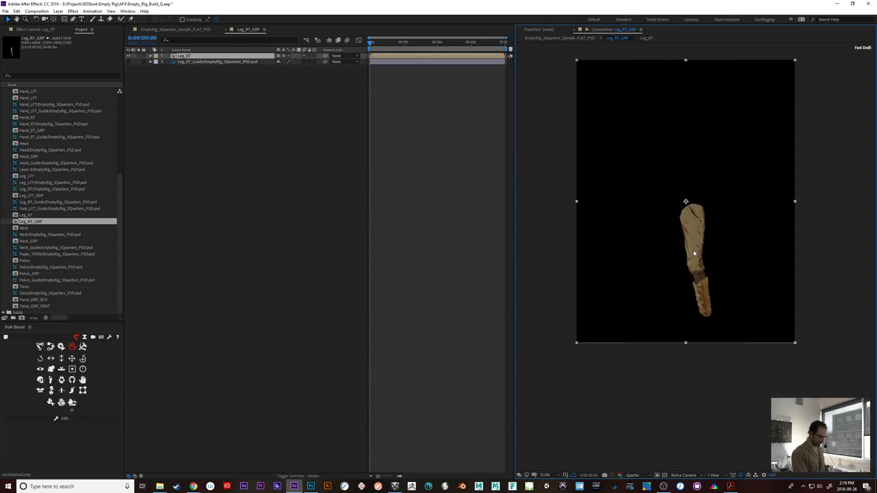
pyautogui.doubleClick(695, 253)
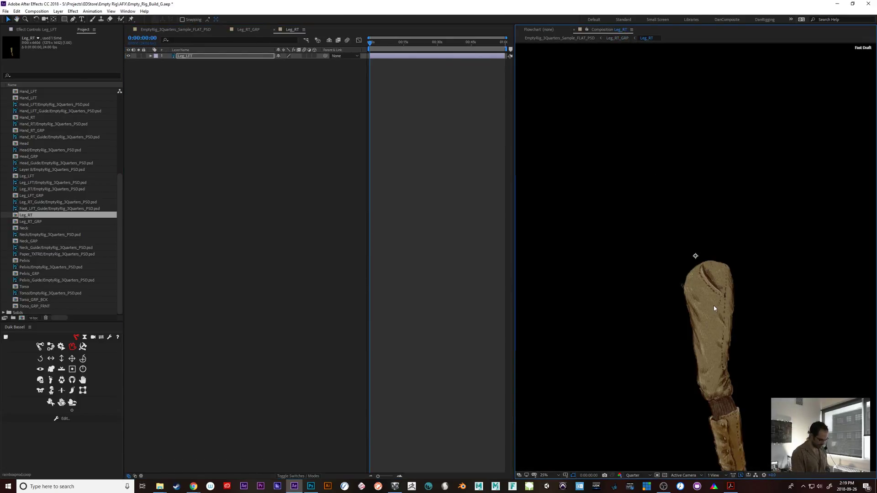
pyautogui.scroll(-1, 715, 309)
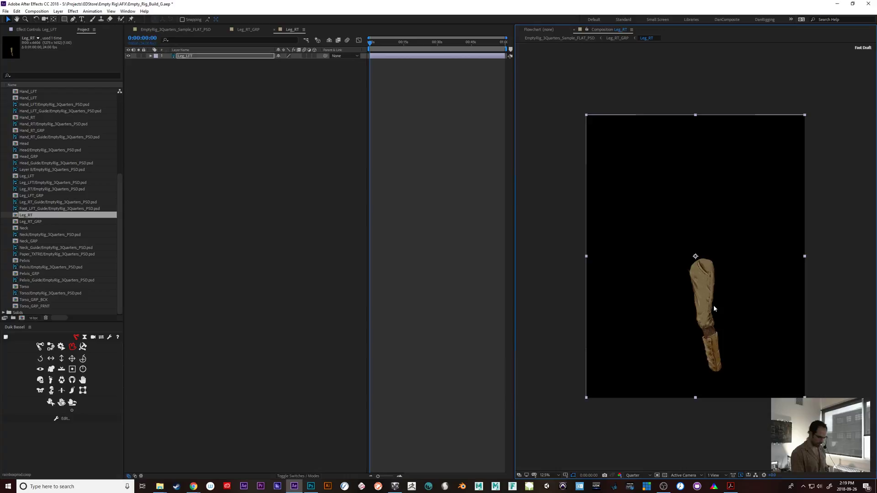
# - Try to move the Leg_RT layer inside Leg_RT_GRP, undo the move and return to the main composition
pyautogui.click(249, 30)
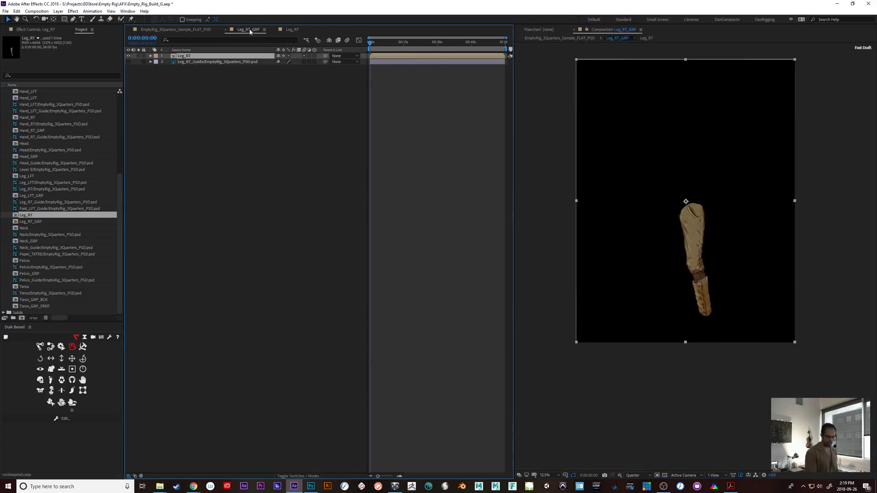
pyautogui.moveTo(704, 285); pyautogui.dragTo(693, 244)
pyautogui.hotkey('ctrl', 'z')
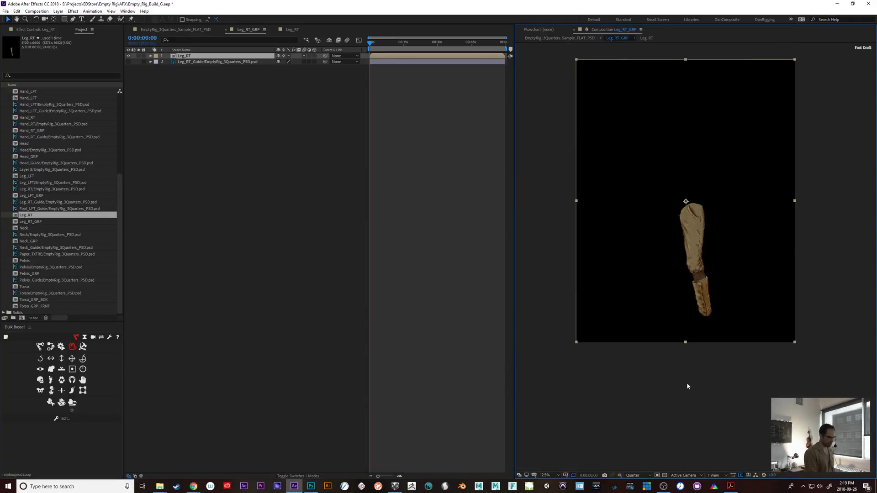
pyautogui.click(152, 31)
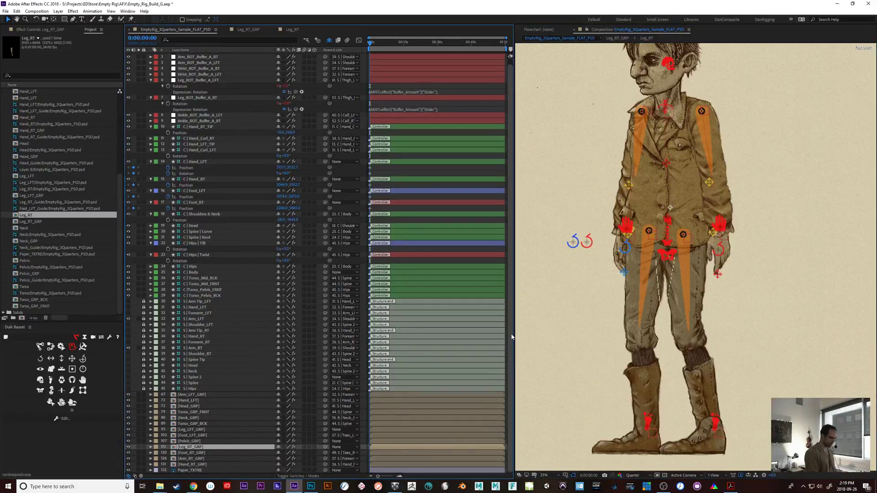
# - Try raising the C | Foot_RT controller to test how the right leg bends, and undo the move
pyautogui.scroll(1, 502, 324)
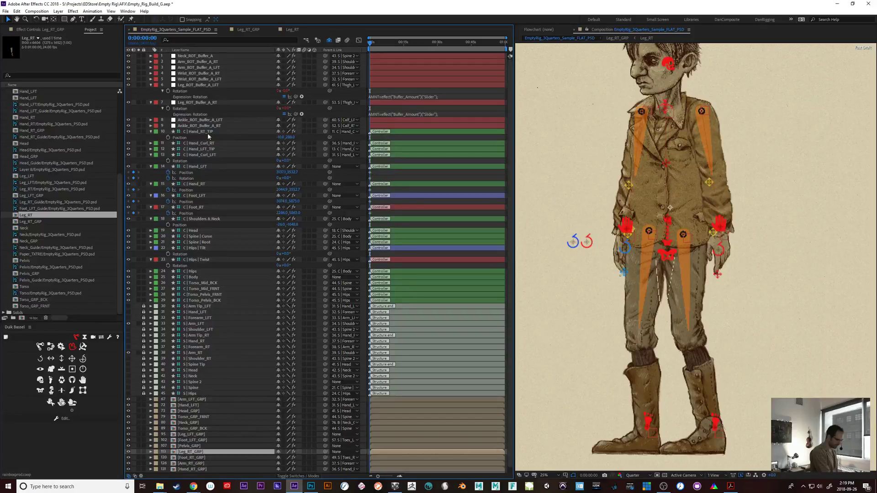
pyautogui.click(215, 197)
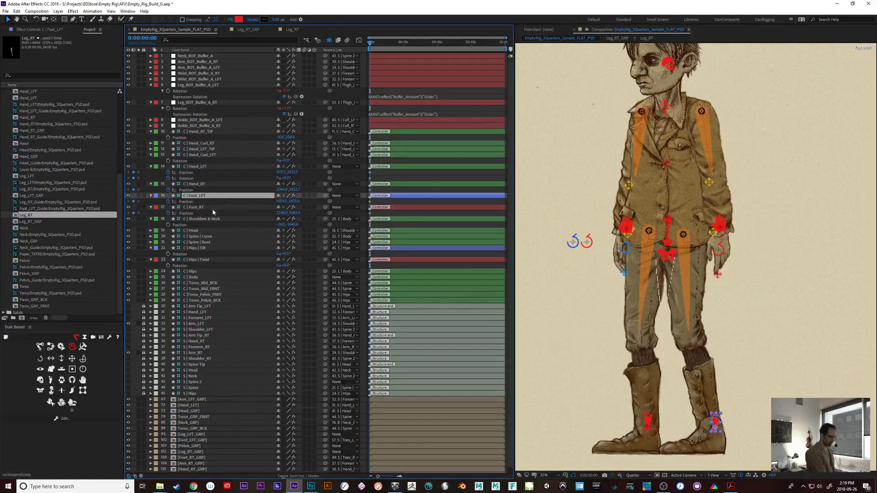
pyautogui.click(213, 212)
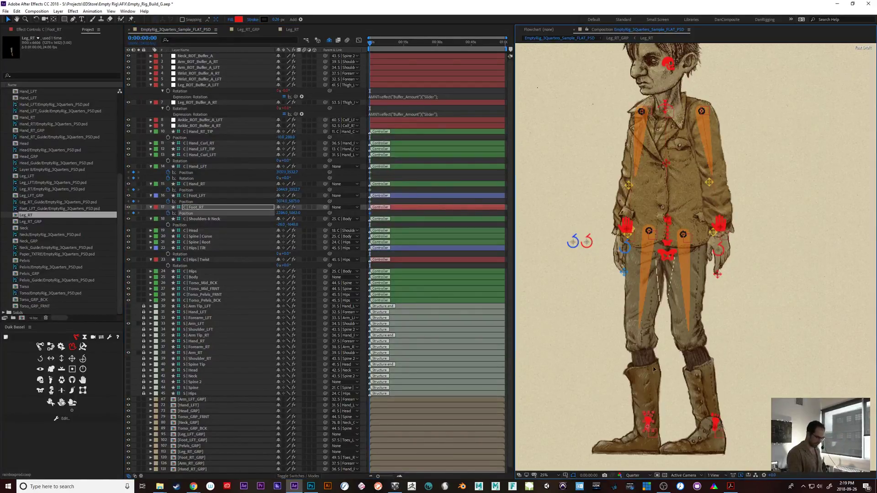
pyautogui.moveTo(654, 369); pyautogui.dragTo(649, 362)
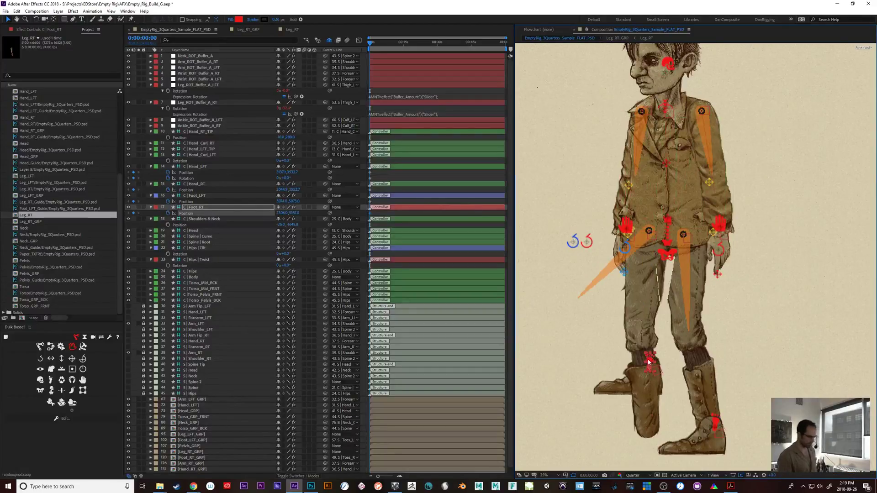
pyautogui.hotkey('ctrl', 'z')
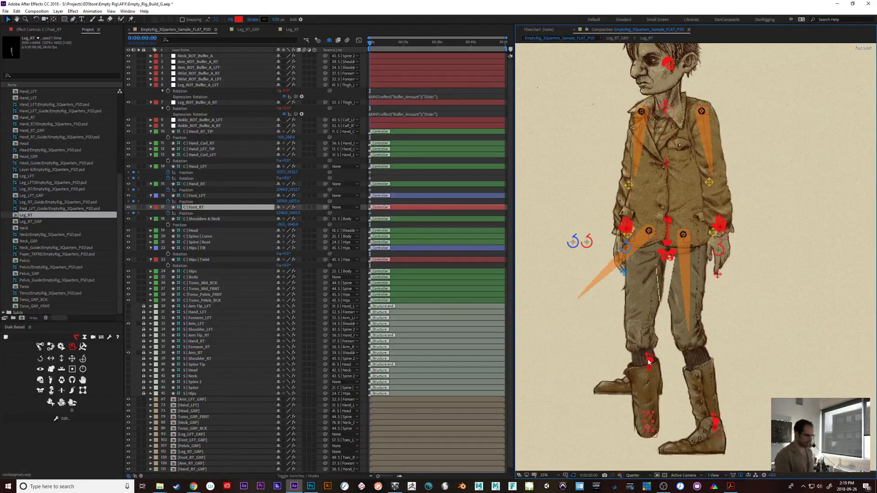
# - Try shifting the C | Spine | Curve controller sideways to test how the torso bends, and undo the move
pyautogui.moveTo(753, 268); pyautogui.dragTo(742, 332)
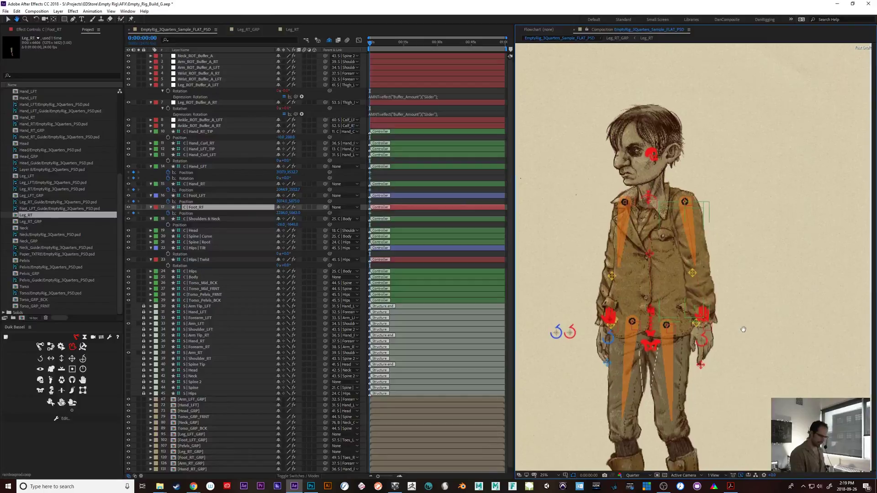
pyautogui.press('v')
pyautogui.click(657, 250)
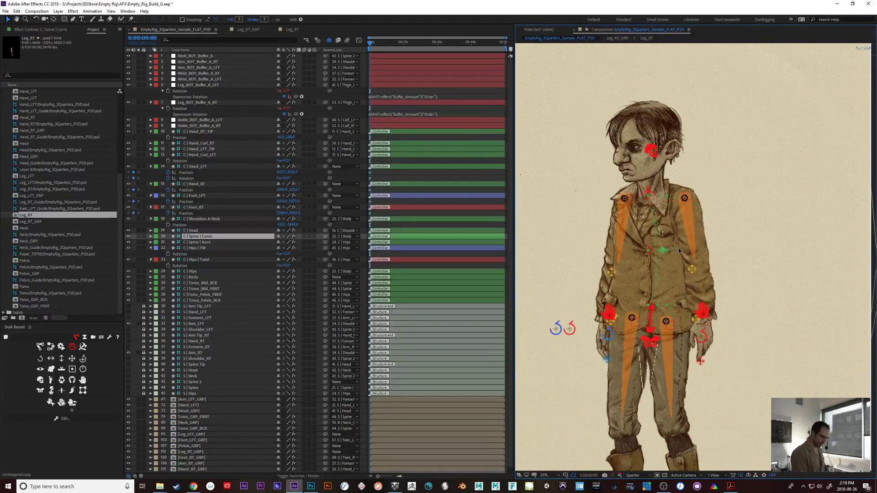
pyautogui.moveTo(659, 250); pyautogui.dragTo(680, 250)
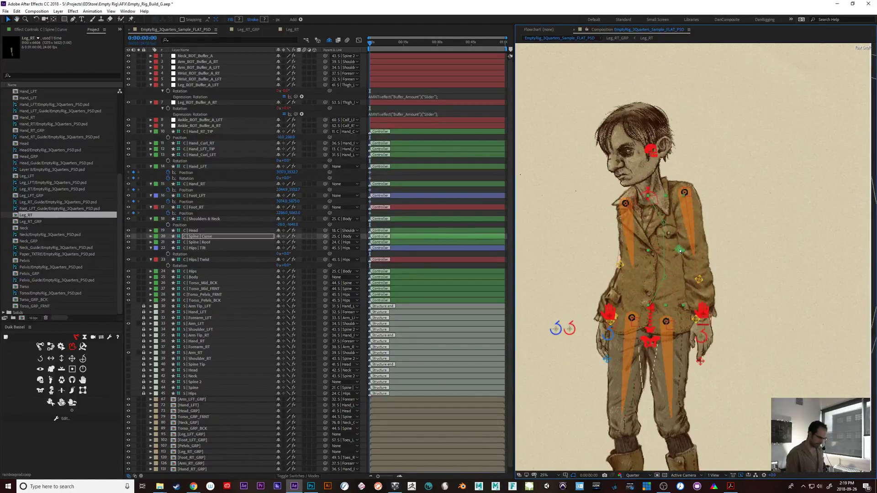
pyautogui.hotkey('ctrl', 'z')
# - Try raising the C | Hand_LFT controller outward to test how the left arm bends, and undo the move
pyautogui.click(706, 315)
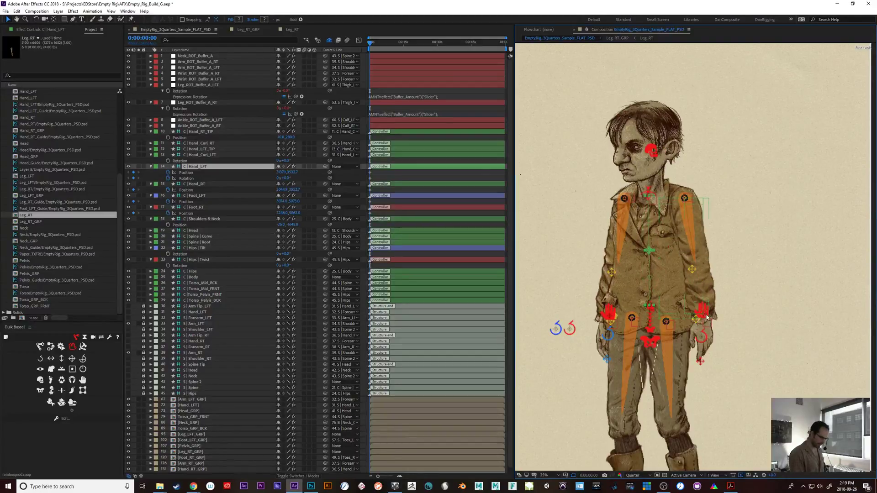
pyautogui.moveTo(707, 316); pyautogui.dragTo(751, 242)
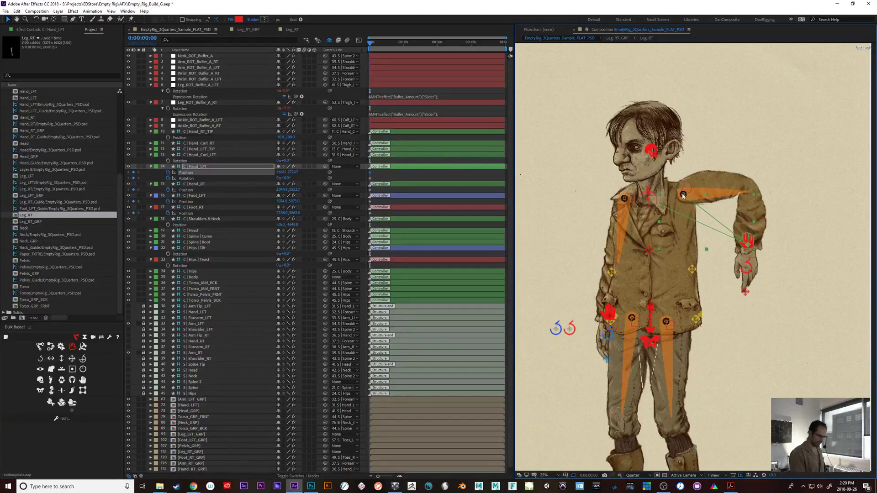
pyautogui.hotkey('ctrl', 'z')
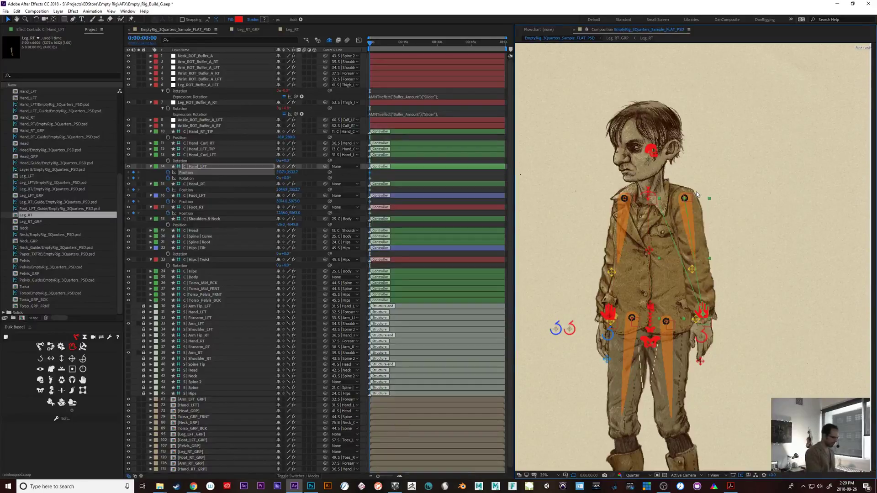
# - Set the Buffer_Amount slider of the Arm_ROT_Buffer_A_LFT layer to 0.2
pyautogui.click(201, 62)
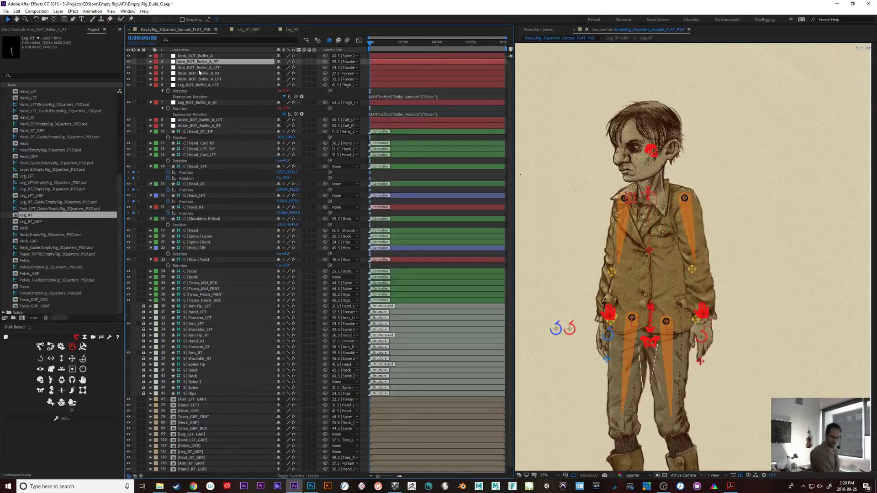
pyautogui.click(198, 67)
pyautogui.click(36, 30)
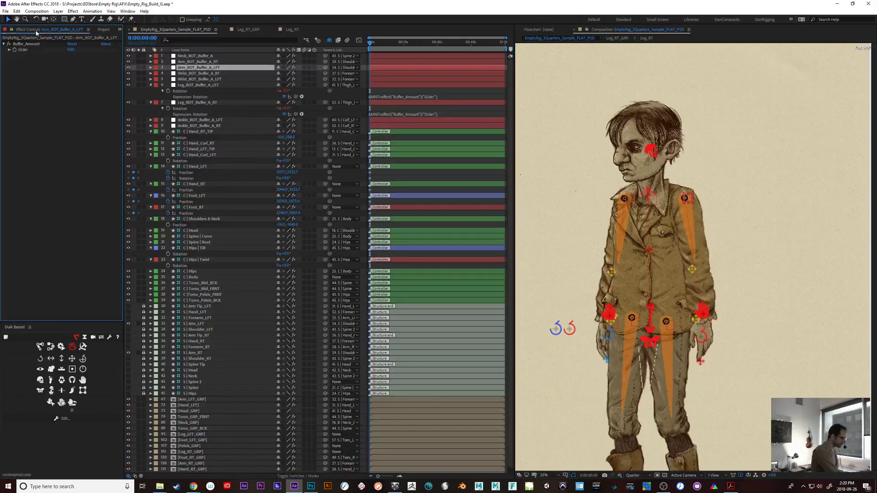
pyautogui.click(70, 50)
pyautogui.write('.2')
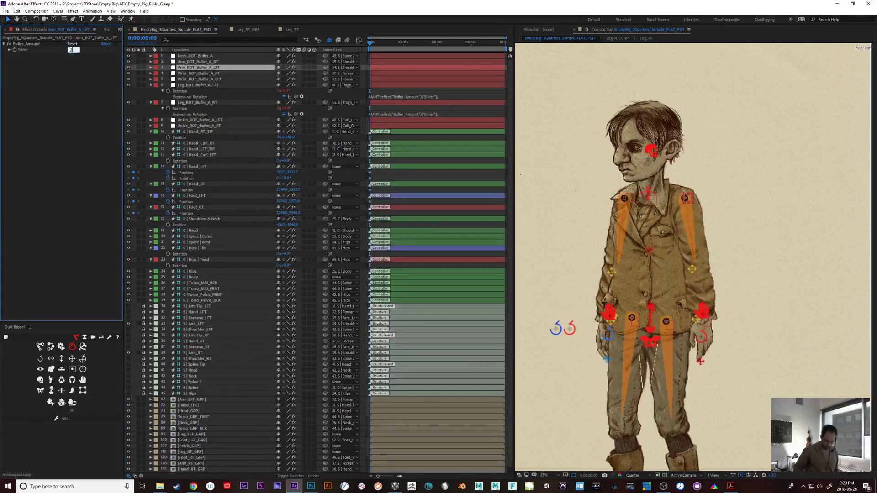
pyautogui.press('Return')
# - Try moving the C | Hand_LFT controller out to shoulder side and across the torso, and undo the moves
pyautogui.click(706, 314)
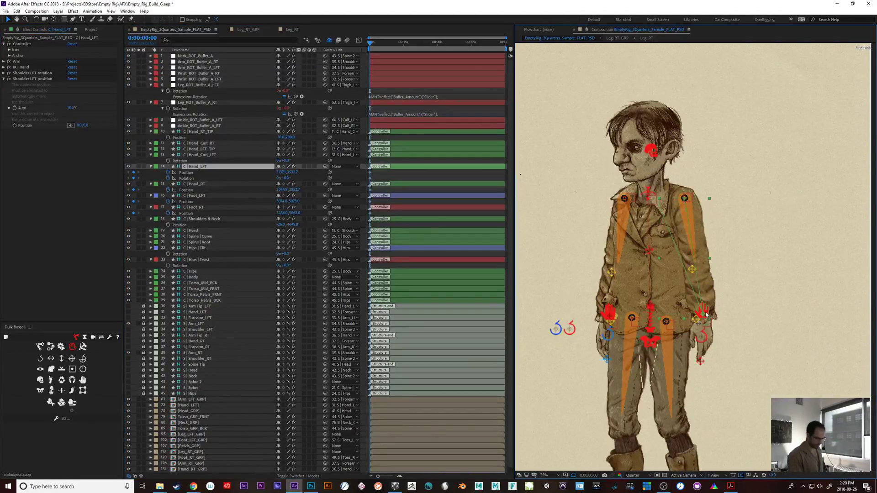
pyautogui.moveTo(706, 315); pyautogui.dragTo(746, 253)
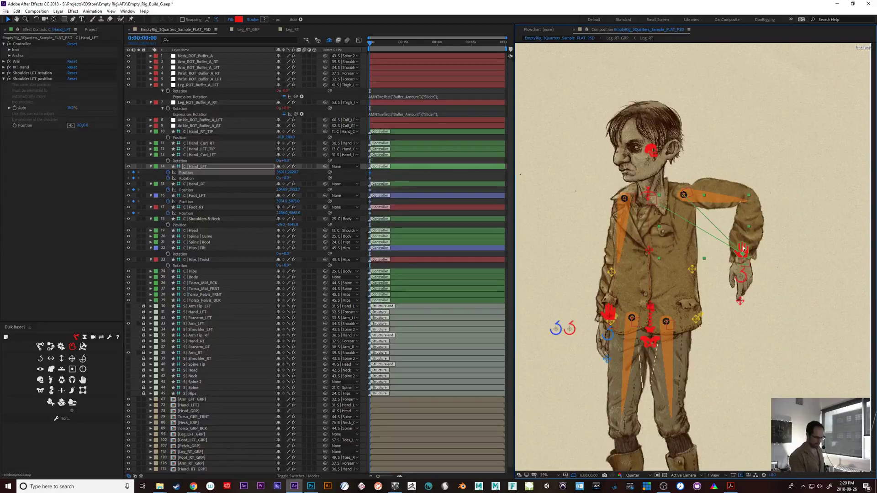
pyautogui.moveTo(743, 250); pyautogui.dragTo(667, 264)
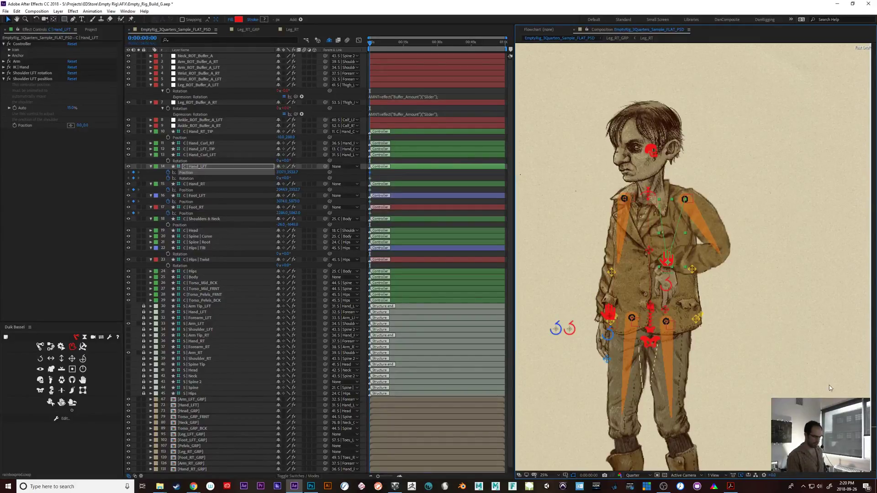
pyautogui.hotkey('ctrl', 'z')
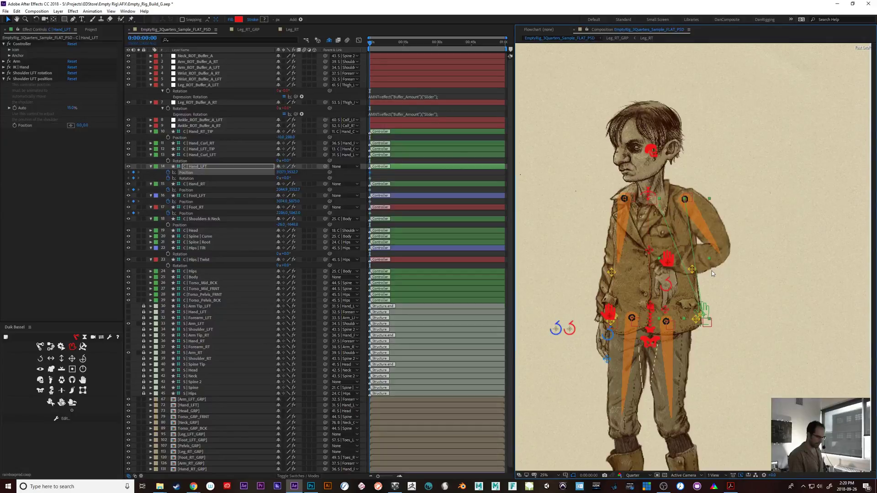
# - Raise the C | Hand_RT controller away from the body so the right arm lifts to chest height
pyautogui.click(608, 313)
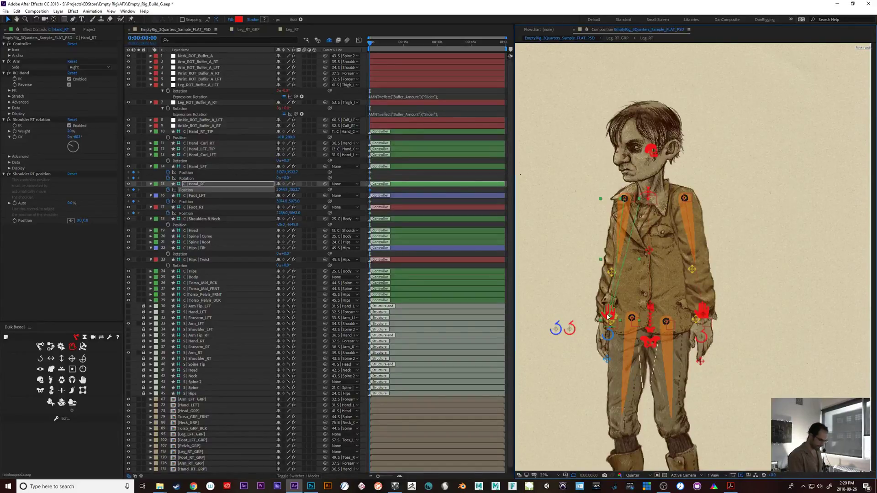
pyautogui.moveTo(609, 313); pyautogui.dragTo(582, 250)
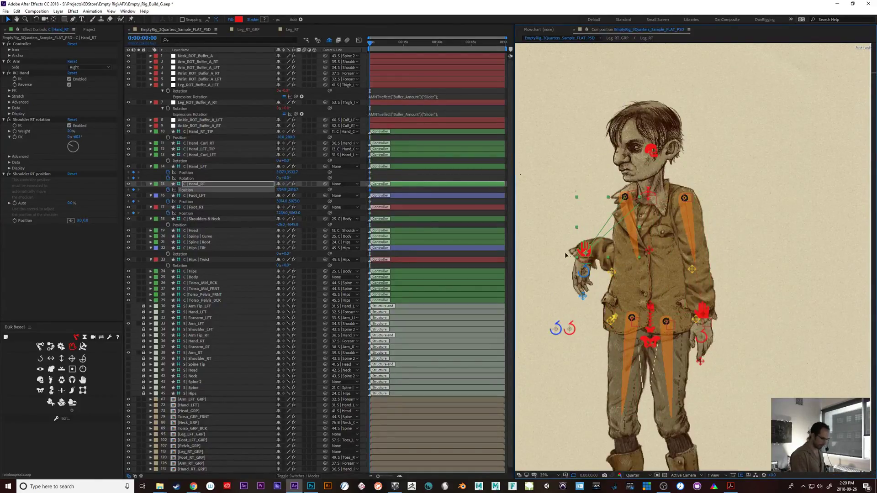
pyautogui.moveTo(585, 250)
pyautogui.mouseDown()
pyautogui.moveTo(550, 252)
pyautogui.moveTo(589, 266)
pyautogui.moveTo(585, 246)
pyautogui.moveTo(569, 246)
pyautogui.moveTo(591, 238)
pyautogui.mouseUp()
pyautogui.press('space')
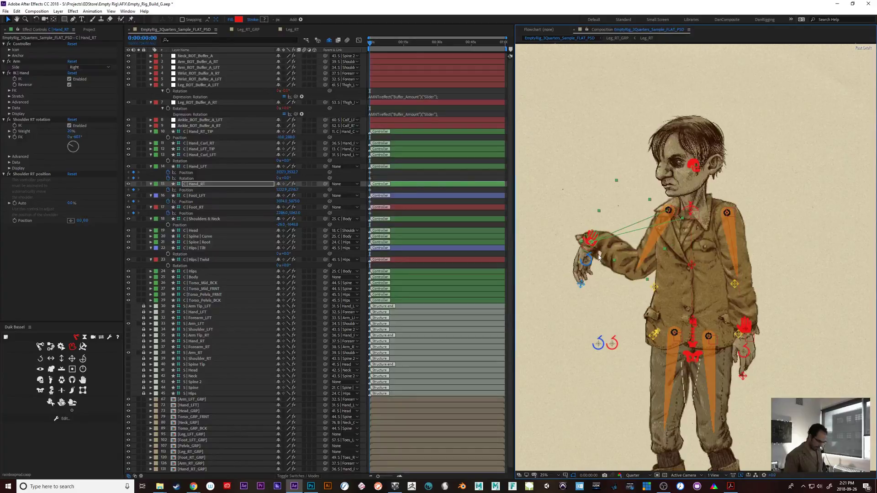
# - Switch the composition viewer's fast previews to Adaptive Resolution
pyautogui.click(741, 475)
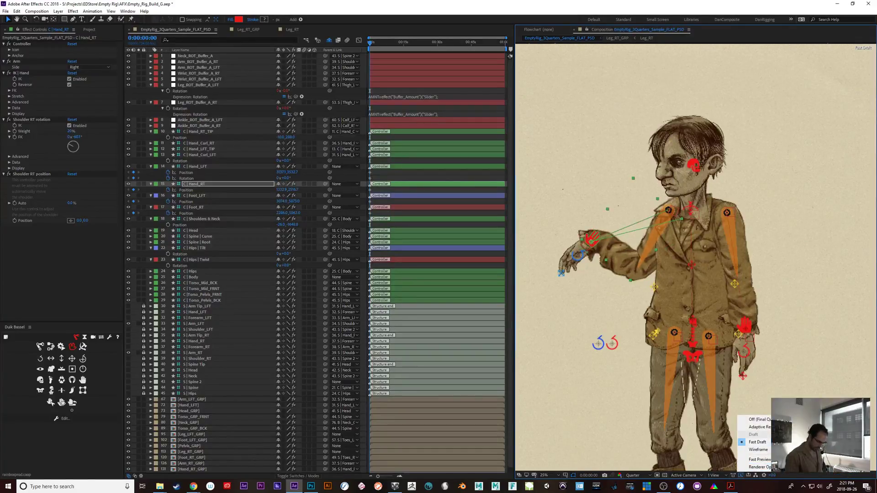
pyautogui.click(754, 427)
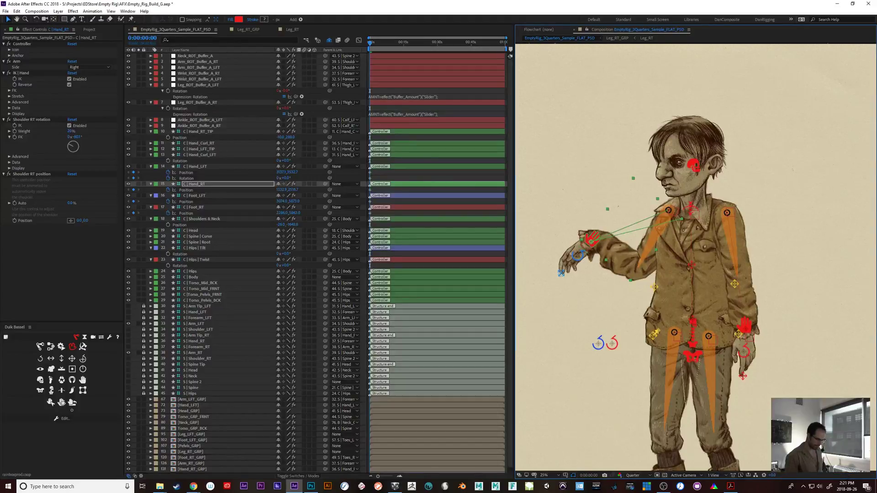
# - Rotate the C | Hand_RT controller downward and back again in 10-degree steps to test the right wrist
pyautogui.press('shift+KP_Subtract')
pyautogui.press('shift+KP_Subtract')
pyautogui.press('shift+KP_Subtract')
pyautogui.press('shift+KP_Subtract')
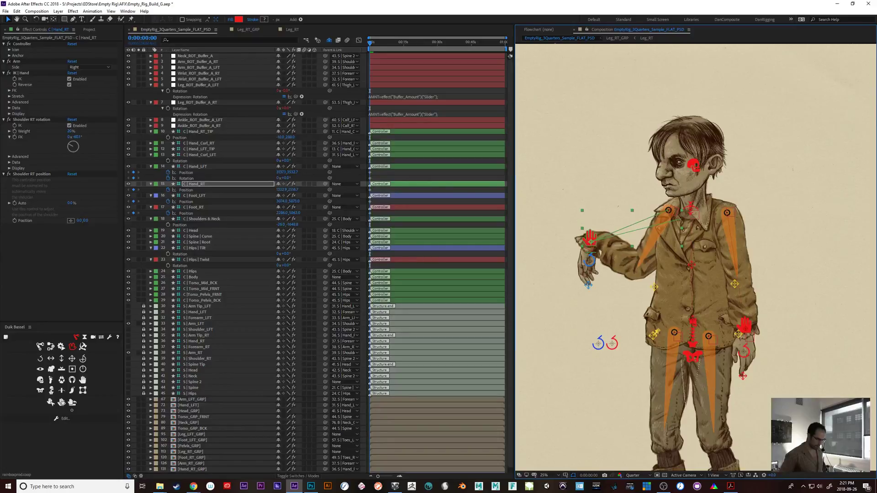
pyautogui.press('shift+KP_Add')
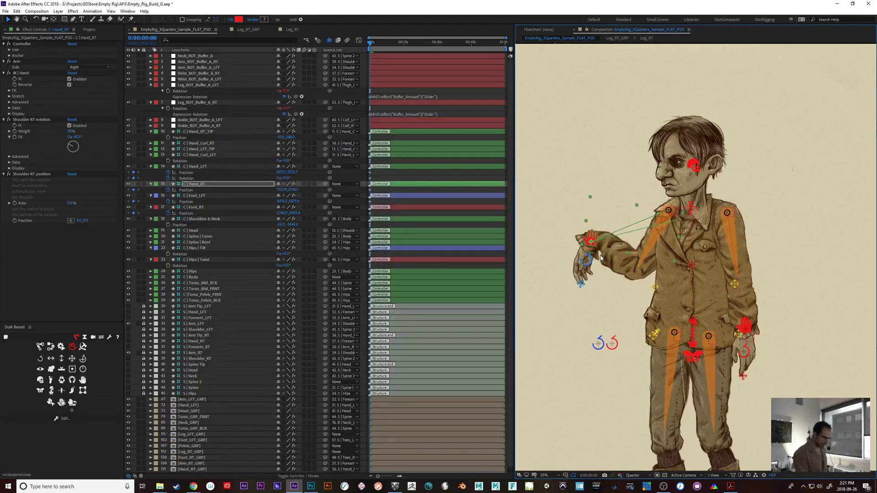
pyautogui.press('shift+KP_Add')
pyautogui.press('shift+KP_Add')
pyautogui.press('shift+KP_Add')
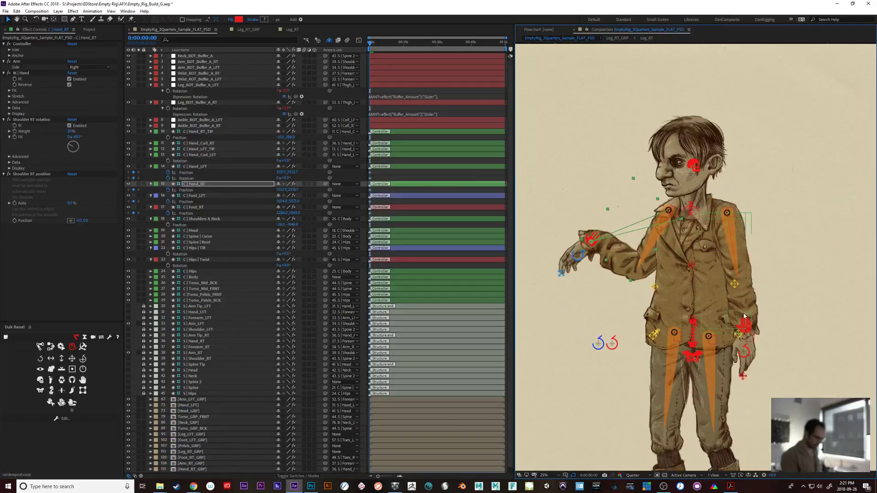
# - Move the C | Hand_RT controller up to shoulder height and rotate it until the fingers point upward
pyautogui.moveTo(578, 230); pyautogui.dragTo(563, 205)
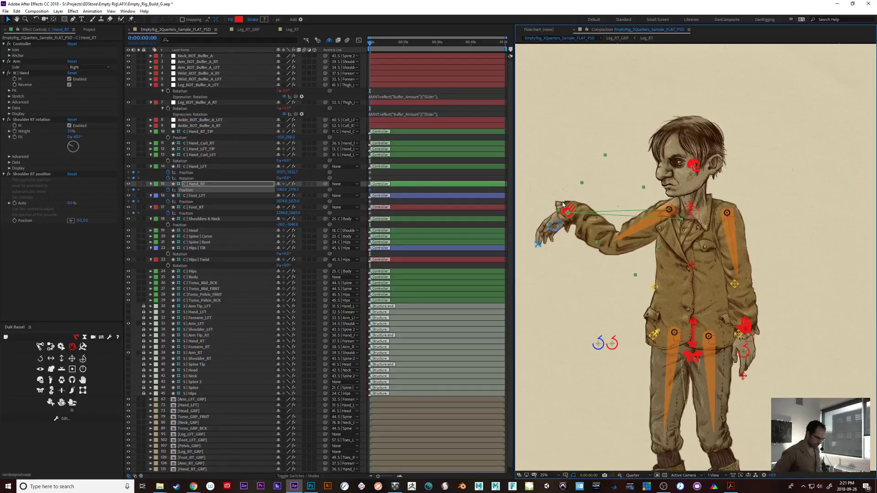
pyautogui.press('shift+KP_Add')
pyautogui.press('shift+KP_Add')
pyautogui.press('shift+KP_Add')
pyautogui.press('shift+KP_Add')
pyautogui.press('shift+KP_Add')
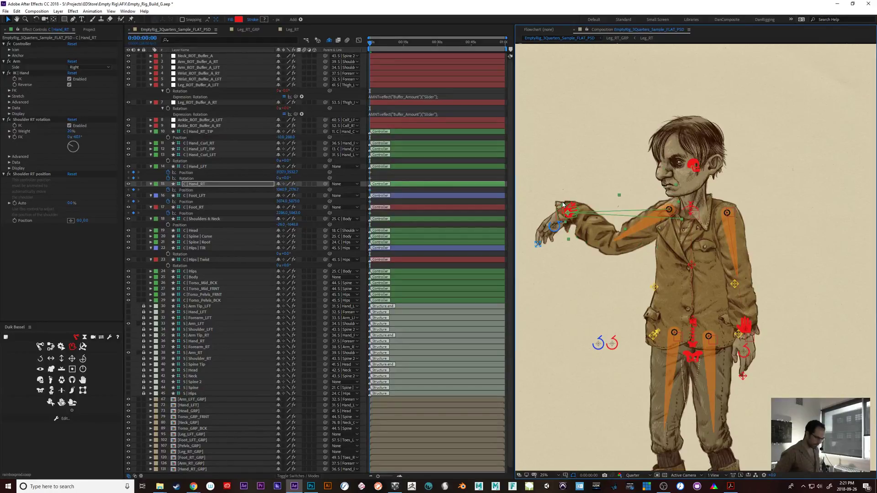
pyautogui.press('shift+KP_Add')
pyautogui.press('shift+KP_Add')
pyautogui.press('shift+KP_Add')
pyautogui.press('shift+KP_Add')
pyautogui.press('shift+KP_Add')
pyautogui.press('shift+KP_Add')
pyautogui.press('shift+KP_Add')
pyautogui.press('shift+KP_Add')
pyautogui.press('shift+KP_Add')
pyautogui.press('shift+KP_Add')
pyautogui.press('shift+KP_Add')
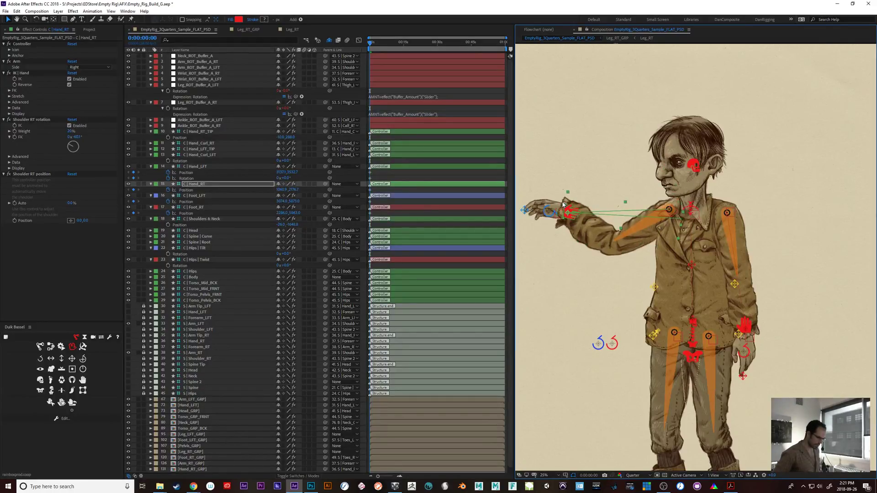
pyautogui.press('shift+KP_Add')
pyautogui.press('shift+KP_Add')
pyautogui.press('shift+KP_Add')
pyautogui.press('shift+KP_Add')
pyautogui.press('shift+KP_Add')
pyautogui.press('shift+KP_Add')
pyautogui.press('shift+KP_Add')
pyautogui.press('shift+KP_Add')
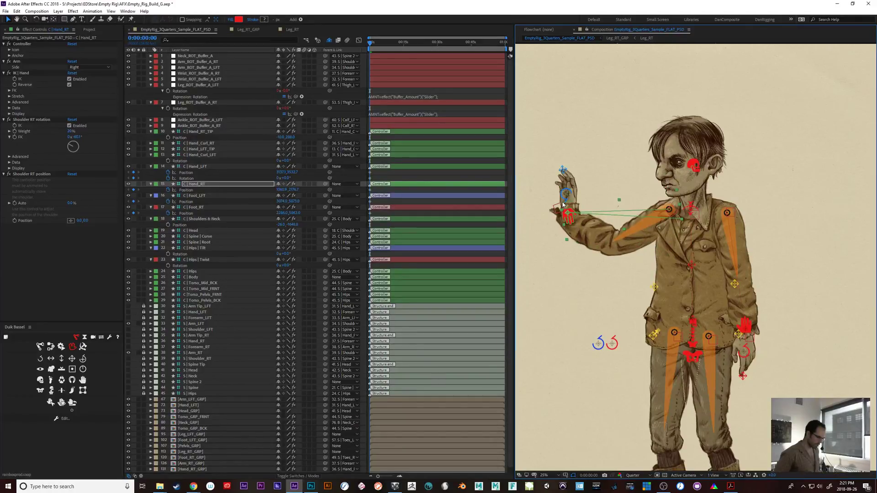
pyautogui.press('shift+KP_Add')
pyautogui.press('shift+KP_Add')
pyautogui.press('shift+KP_Subtract')
pyautogui.press('shift+KP_Subtract')
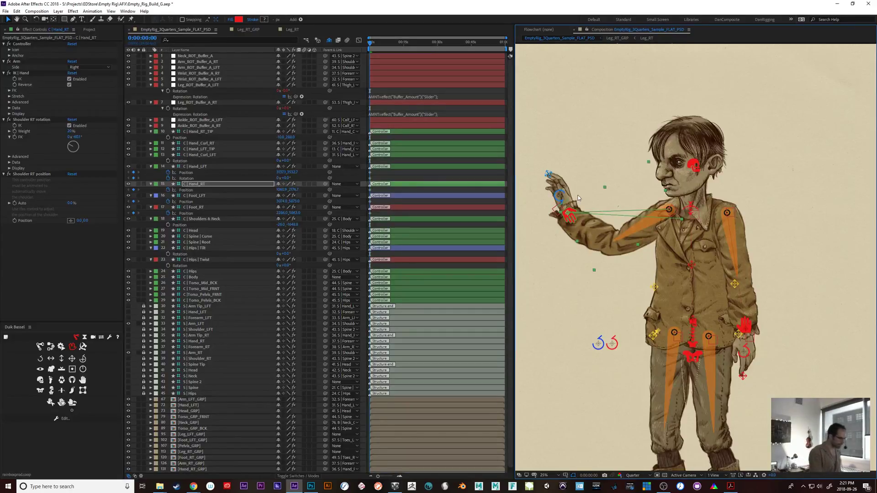
# - Set the Buffer_Amount slider of the Wrist_ROT_Buffer_A_RT layer to 0.5
pyautogui.click(213, 73)
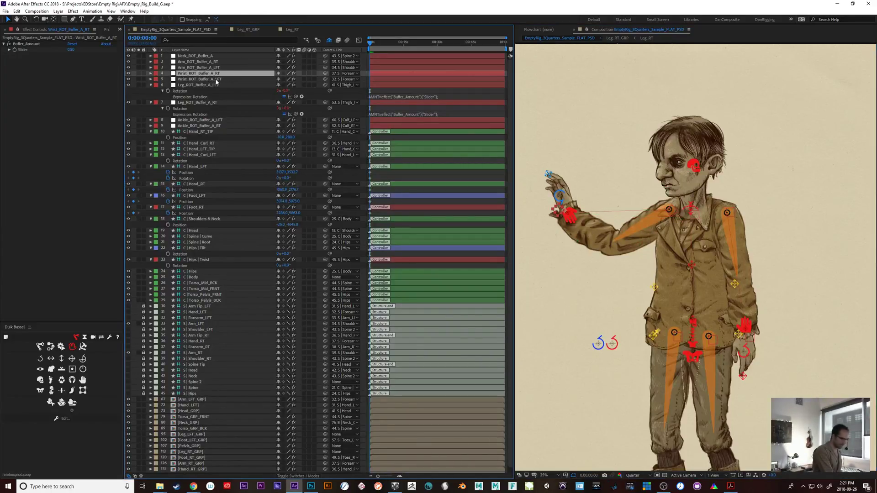
pyautogui.click(71, 50)
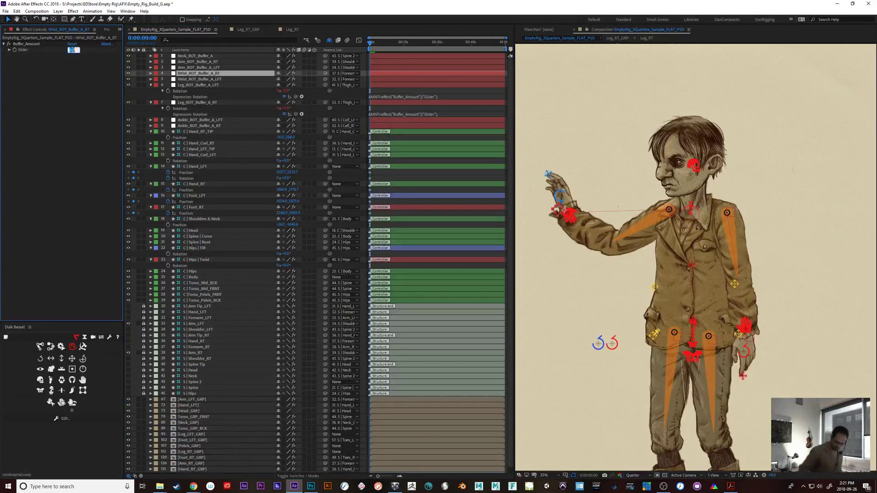
pyautogui.write('.5')
pyautogui.press('Return')
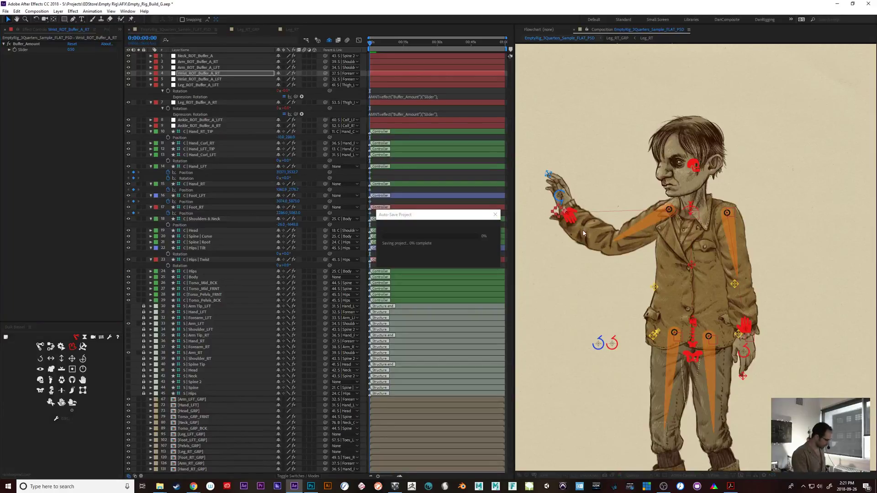
# - Reveal the Rotation property of the Wrist_ROT_Buffer_A_RT layer, set it to 0 and collapse the layer
pyautogui.click(208, 74)
pyautogui.press('r')
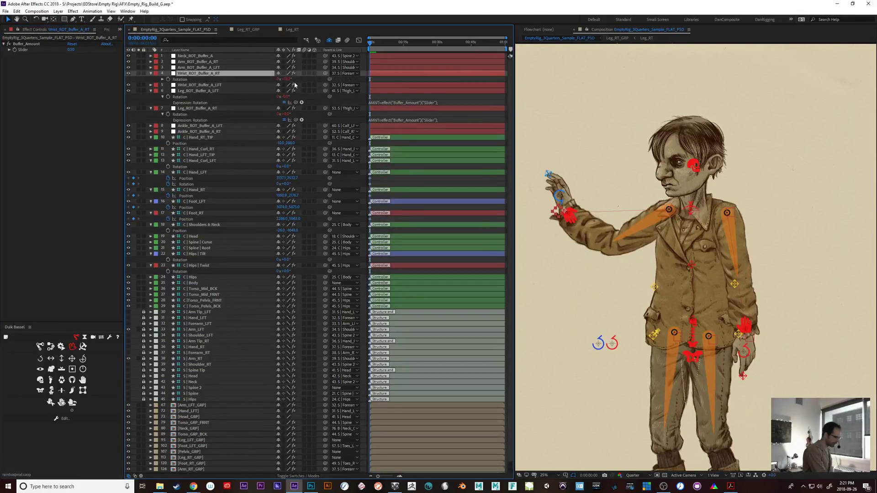
pyautogui.click(287, 80)
pyautogui.write('0')
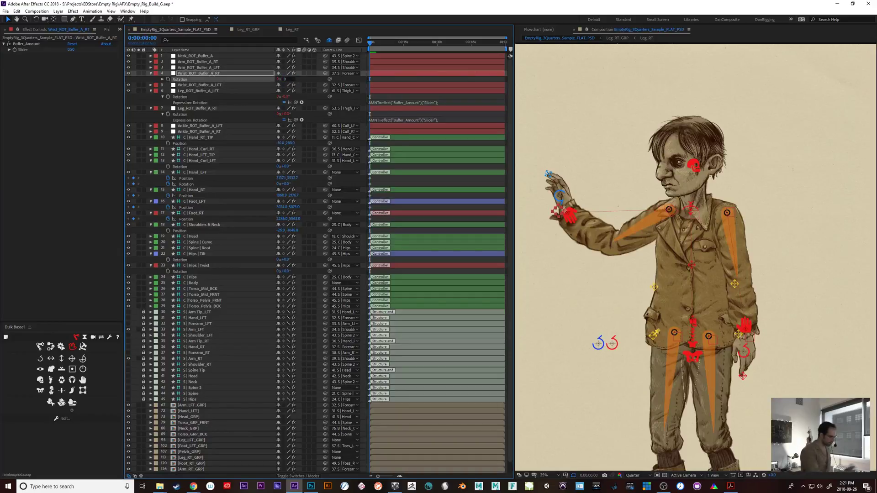
pyautogui.press('Return')
pyautogui.click(152, 74)
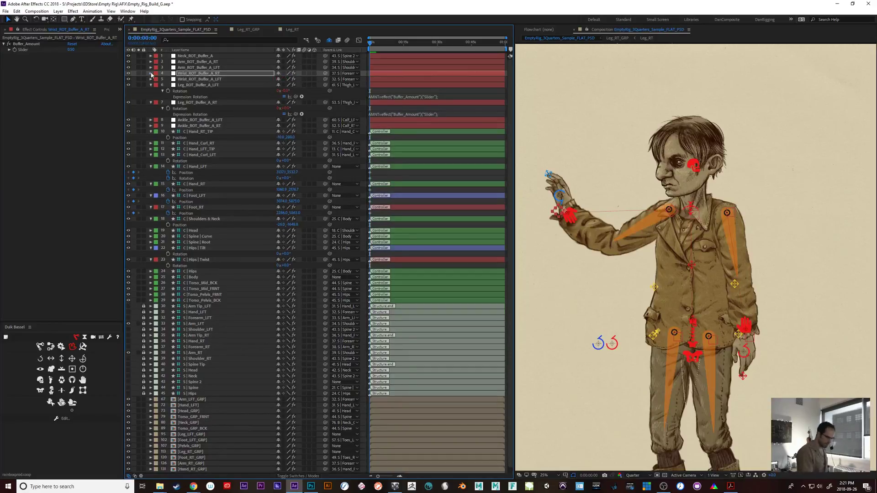
# - Rotate the C | Hand_RT controller down until the right hand points straight forward
pyautogui.click(571, 218)
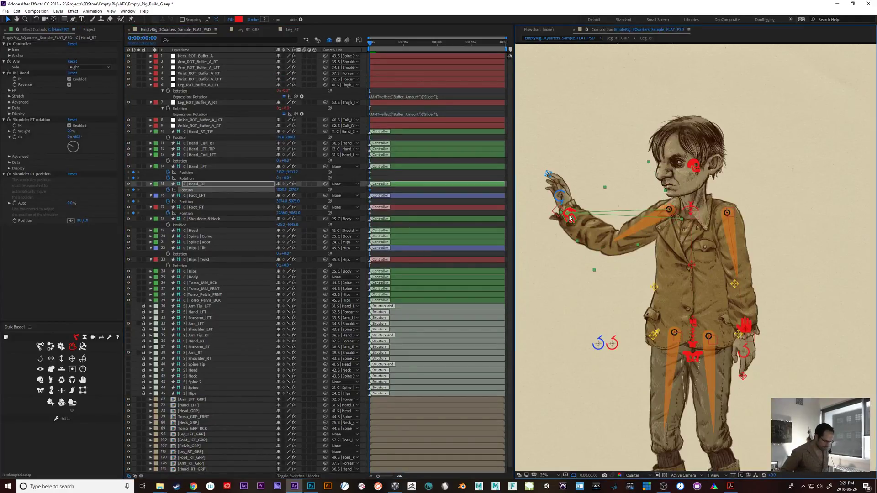
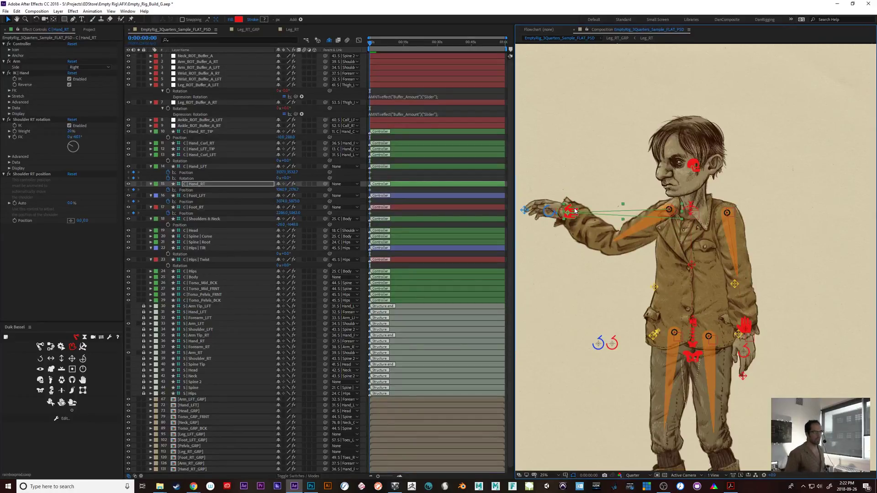
# - Select the C | Hand_LFT controller and reveal the settings of its IK | Hand effect
pyautogui.click(749, 328)
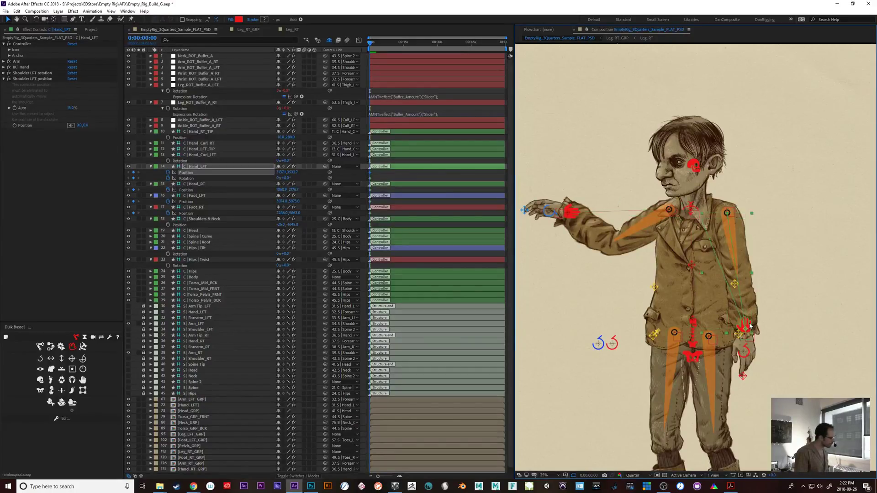
pyautogui.click(10, 55)
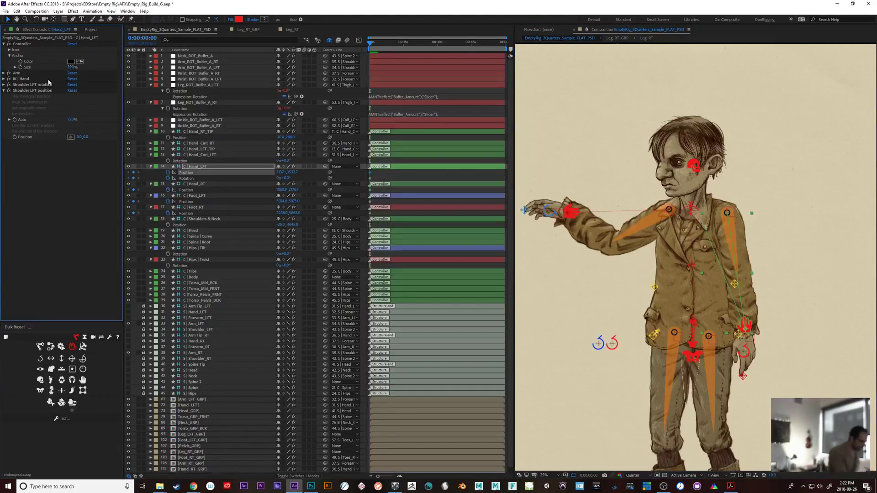
pyautogui.click(10, 55)
pyautogui.click(4, 61)
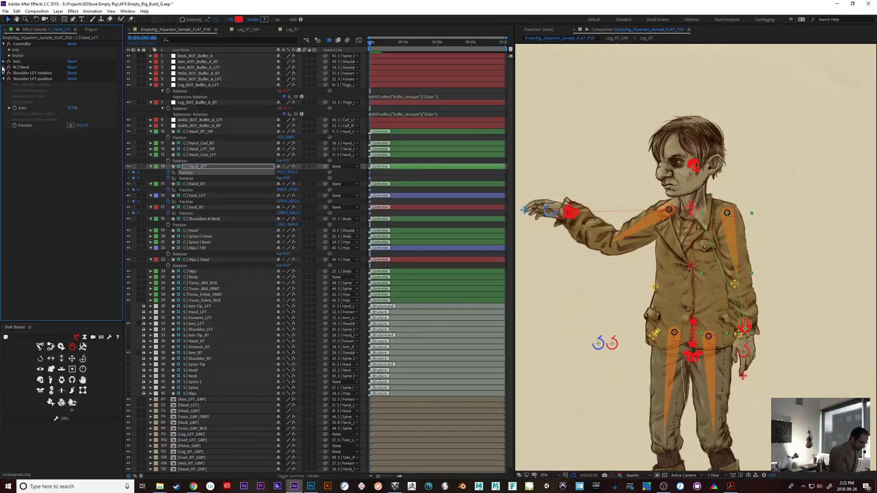
pyautogui.click(4, 61)
pyautogui.click(3, 67)
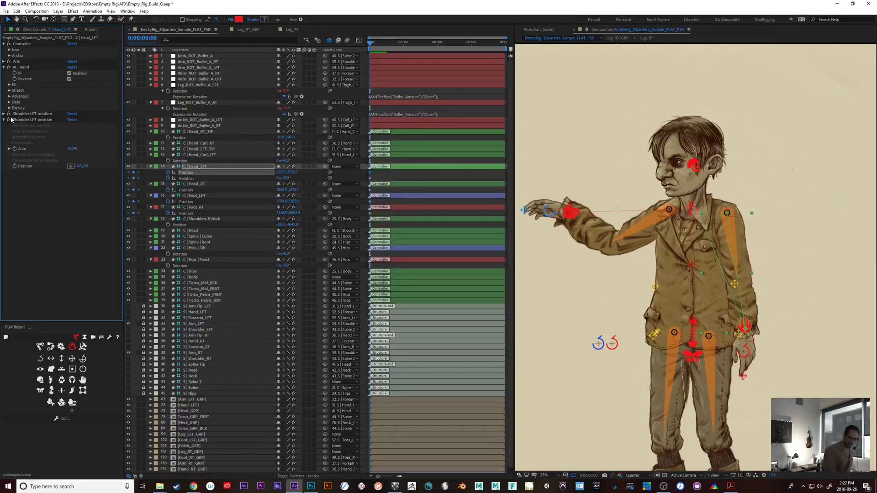
# - Raise the C | Hand_LFT controller in 10-pixel steps to hip height to bend the left elbow
pyautogui.moveTo(749, 328); pyautogui.dragTo(751, 325)
pyautogui.hotkey('shift', 'Up')
pyautogui.hotkey('shift', 'Up')
pyautogui.hotkey('shift', 'Up')
pyautogui.hotkey('shift', 'Up')
pyautogui.hotkey('shift', 'Up')
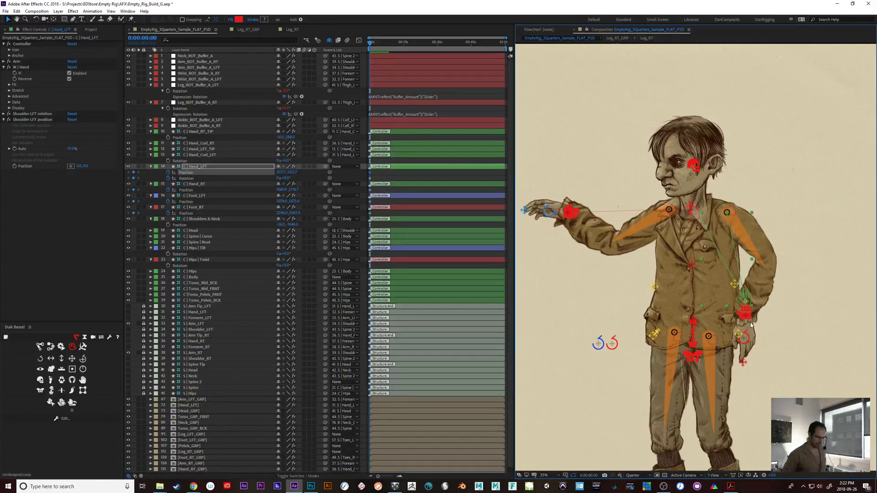
pyautogui.hotkey('shift', 'Up')
pyautogui.hotkey('shift', 'Up')
pyautogui.hotkey('shift', 'Up')
pyautogui.hotkey('shift', 'Up')
pyautogui.hotkey('shift', 'Up')
pyautogui.hotkey('shift', 'Up')
pyautogui.hotkey('shift', 'Up')
pyautogui.hotkey('shift', 'Up')
pyautogui.hotkey('shift', 'Up')
pyautogui.hotkey('shift', 'Up')
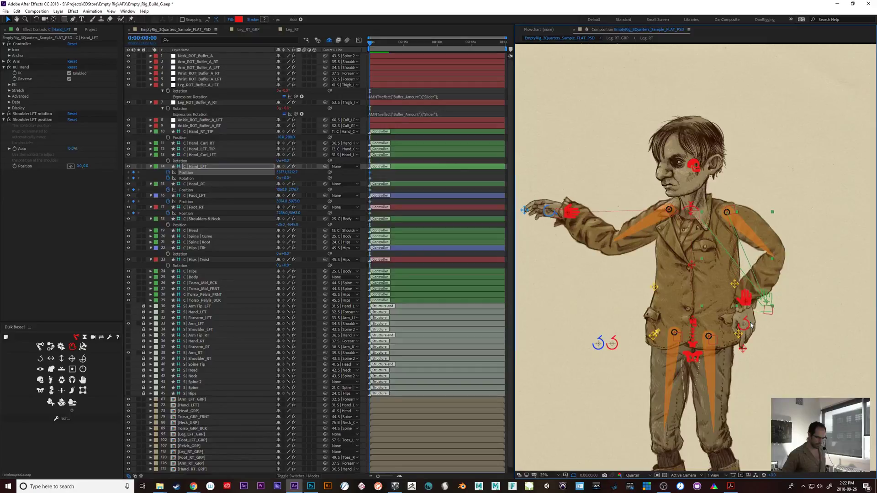
# - Move the C | Hand_LFT controller outward in 10-pixel steps, away from the jacket's side
pyautogui.hotkey('shift', 'Right')
pyautogui.hotkey('shift', 'Right')
pyautogui.hotkey('shift', 'Right')
pyautogui.hotkey('shift', 'Right')
pyautogui.hotkey('shift', 'Right')
pyautogui.hotkey('shift', 'Right')
pyautogui.hotkey('shift', 'Right')
pyautogui.hotkey('shift', 'Right')
pyautogui.hotkey('shift', 'Right')
pyautogui.hotkey('shift', 'Right')
pyautogui.hotkey('shift', 'Right')
pyautogui.hotkey('shift', 'Right')
pyautogui.hotkey('shift', 'Right')
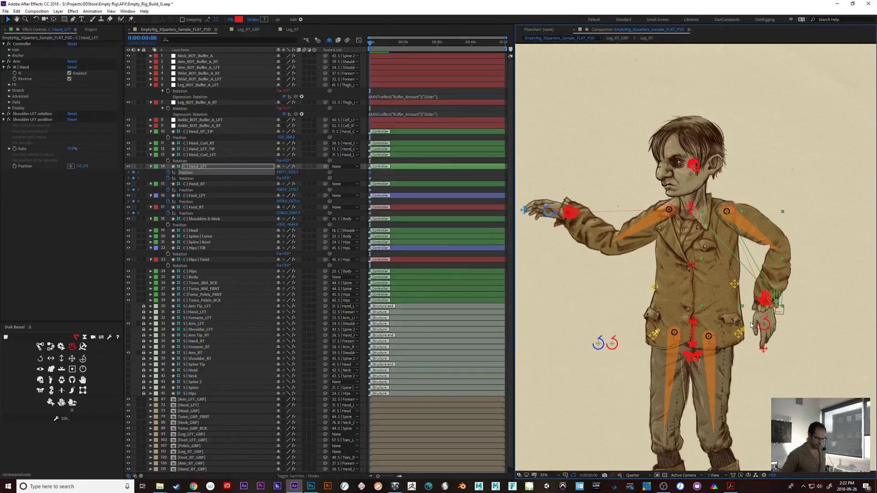
# - Raise the C | Hand_LFT controller further in 10-pixel steps until the left upper arm is nearly horizontal
pyautogui.hotkey('shift', 'Up')
pyautogui.hotkey('shift', 'Up')
pyautogui.hotkey('shift', 'Up')
pyautogui.hotkey('shift', 'Up')
pyautogui.hotkey('shift', 'Up')
pyautogui.hotkey('shift', 'Up')
pyautogui.hotkey('shift', 'Up')
pyautogui.hotkey('shift', 'Up')
pyautogui.hotkey('shift', 'Up')
pyautogui.hotkey('shift', 'Up')
pyautogui.hotkey('shift', 'Up')
pyautogui.hotkey('shift', 'Up')
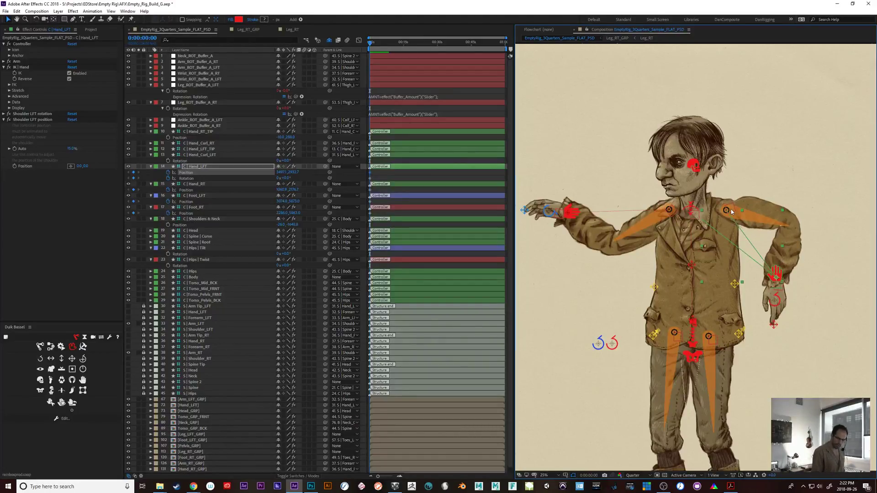
# - Try a Weight of 5% for the Shoulder LFT rotation effect, and set it to 10% instead
pyautogui.click(4, 114)
pyautogui.click(77, 123)
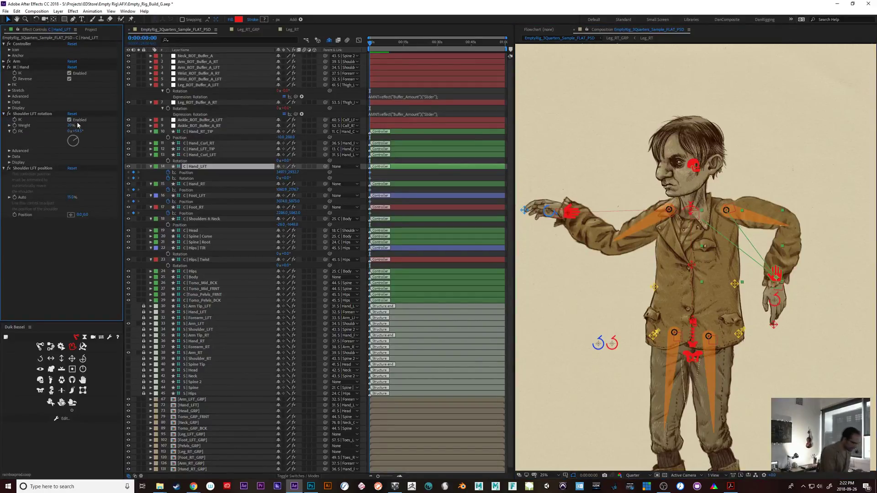
pyautogui.click(77, 123)
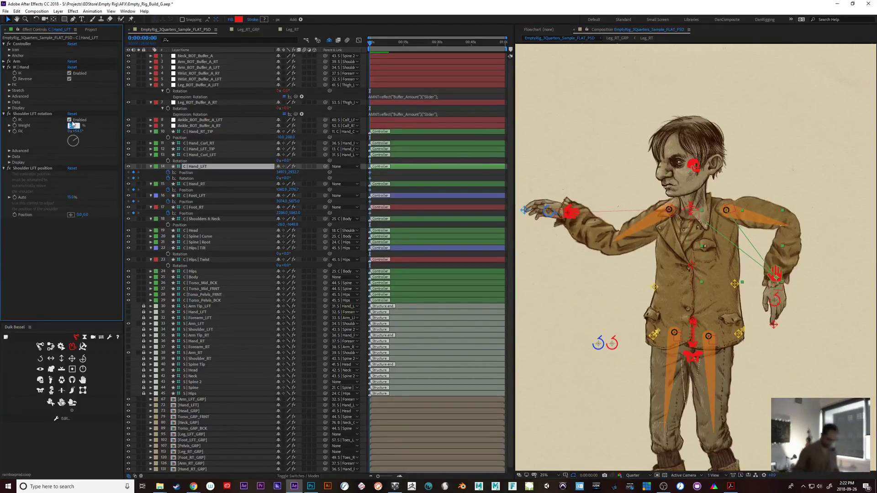
pyautogui.write('5')
pyautogui.press('Return')
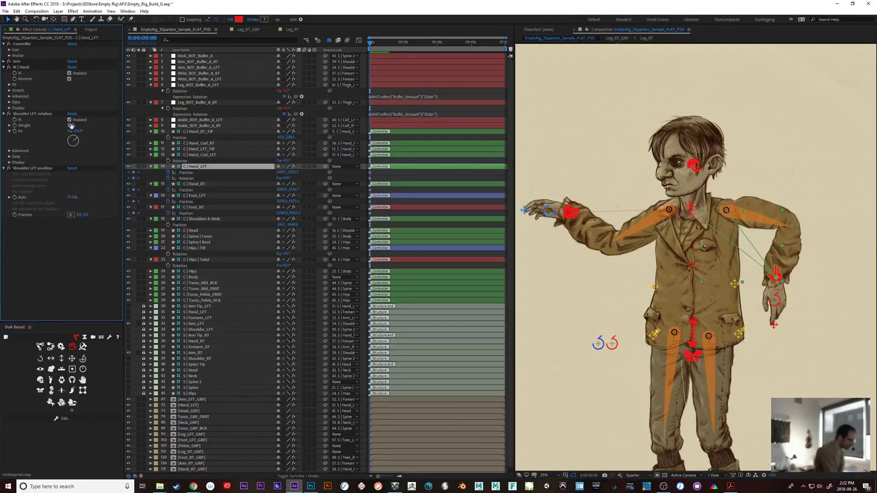
pyautogui.click(71, 124)
pyautogui.write('10')
pyautogui.press('Return')
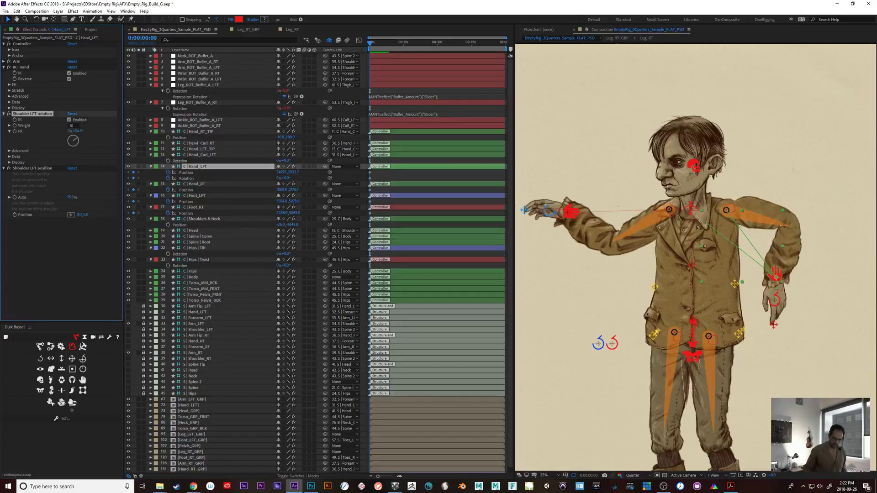
pyautogui.click(70, 126)
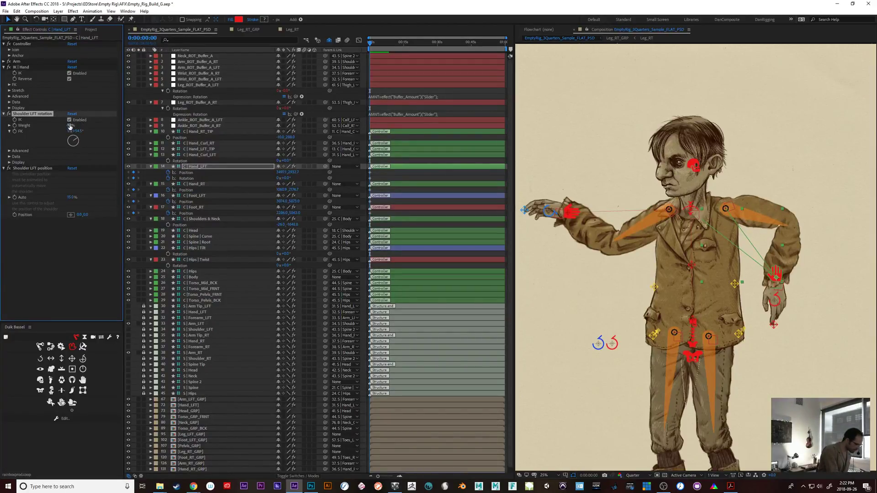
pyautogui.click(70, 126)
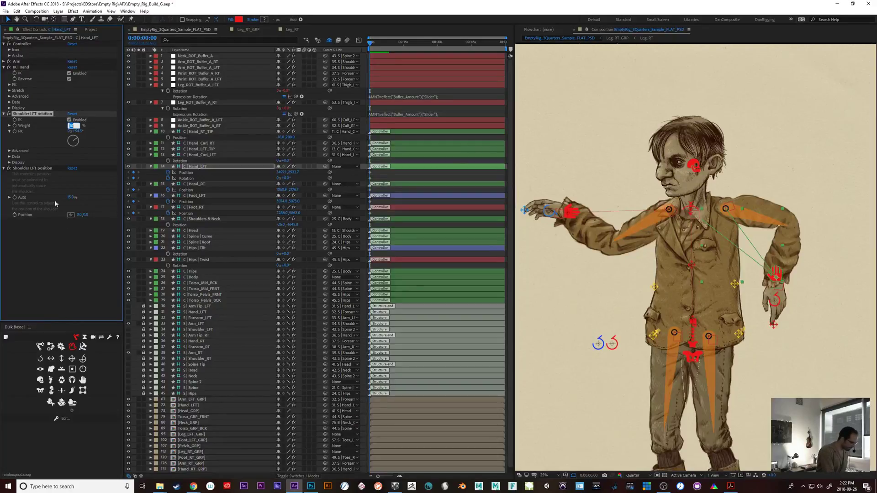
# - Try an Auto value of 25% for the Shoulder LFT position effect, and set it to 50% instead
pyautogui.click(73, 197)
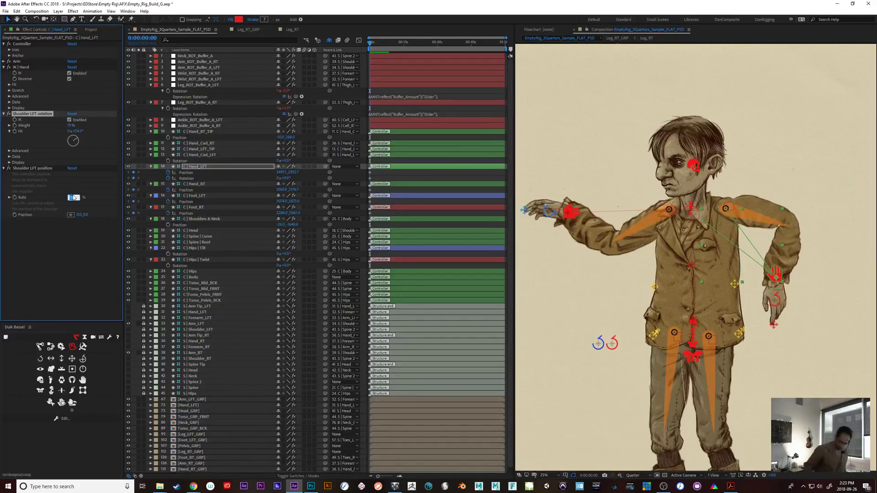
pyautogui.write('25')
pyautogui.press('Return')
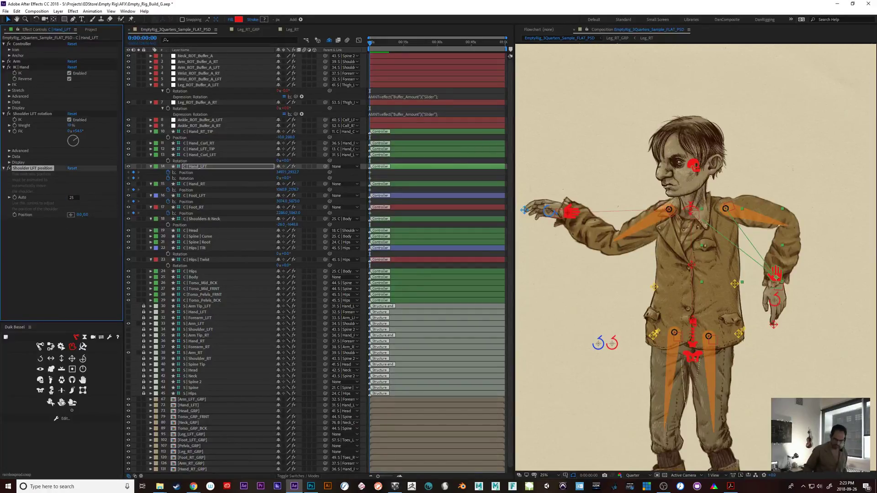
pyautogui.click(72, 197)
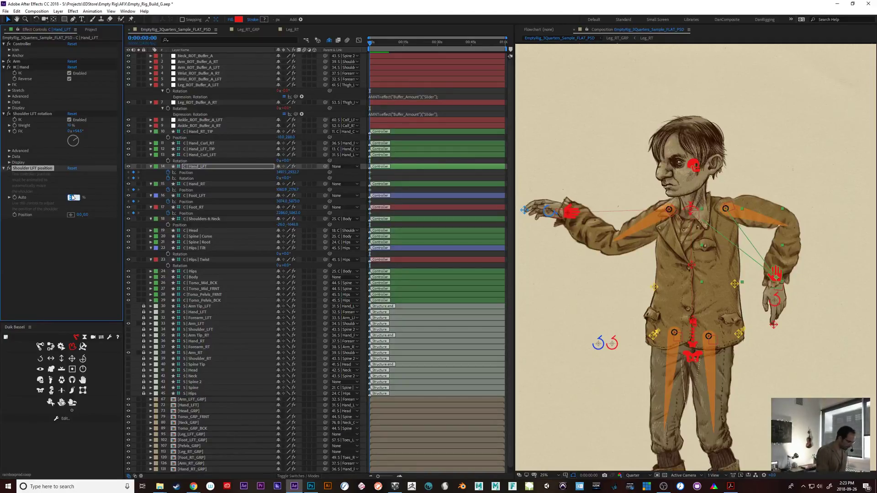
pyautogui.write('50')
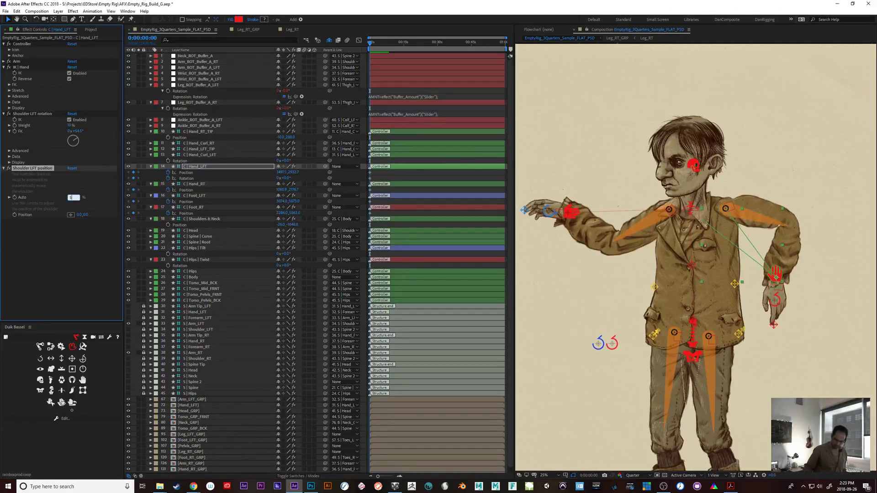
pyautogui.press('Return')
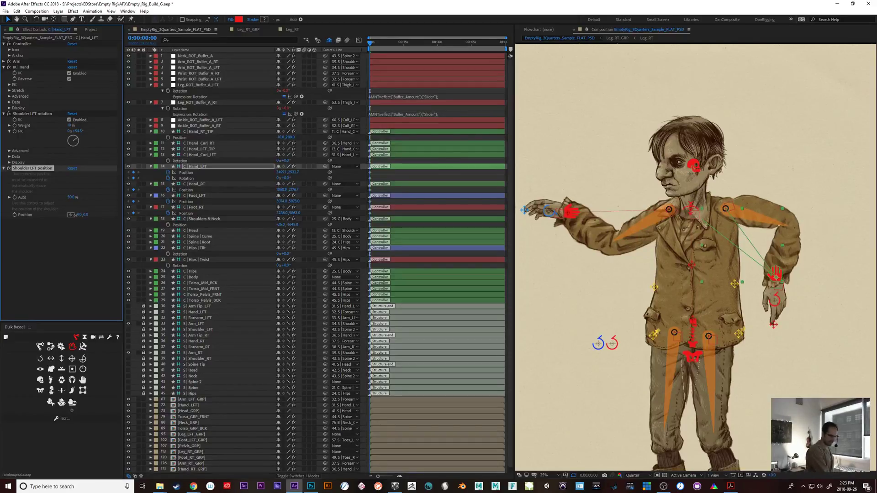
# - Try raising the left shoulder through the vertical Position value of the Shoulder LFT position effect, and undo the shift
pyautogui.moveTo(86, 215); pyautogui.dragTo(67, 222)
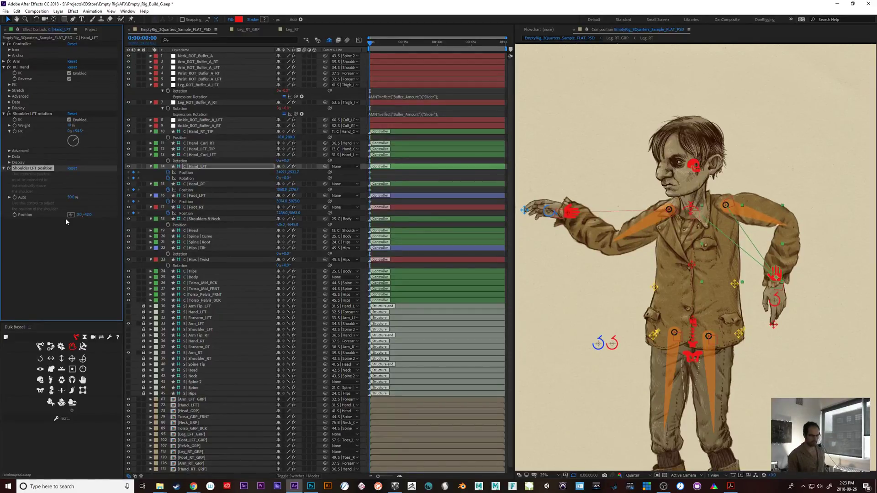
pyautogui.hotkey('ctrl', 'z')
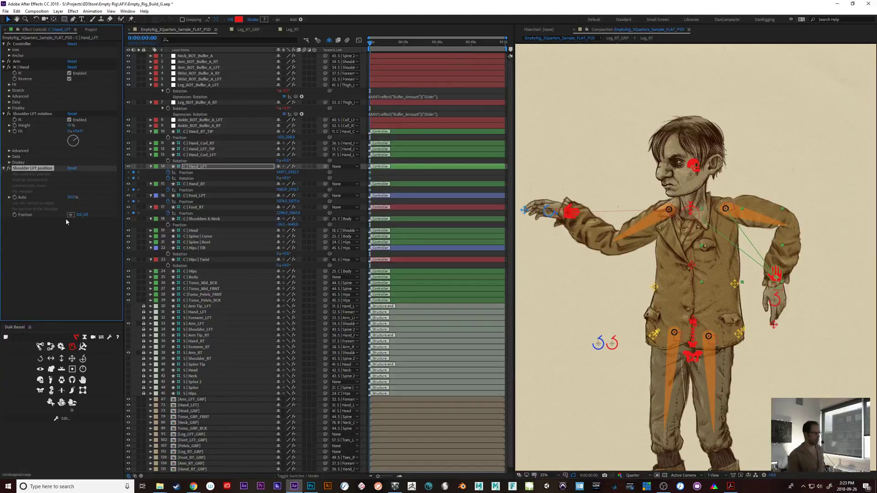
pyautogui.moveTo(85, 215); pyautogui.dragTo(50, 231)
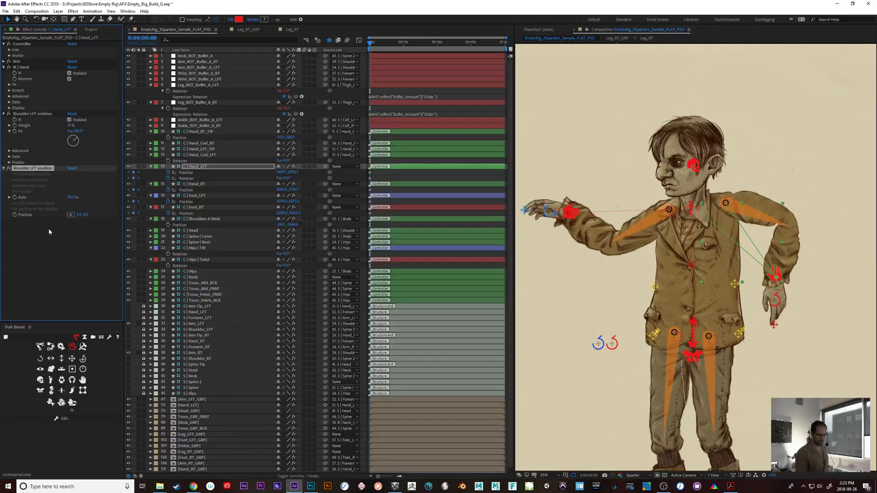
# - Move the C | Hand_LFT controller in to the hip, and try straightening the arm down beside the leg before undoing that move
pyautogui.moveTo(775, 274); pyautogui.dragTo(730, 313)
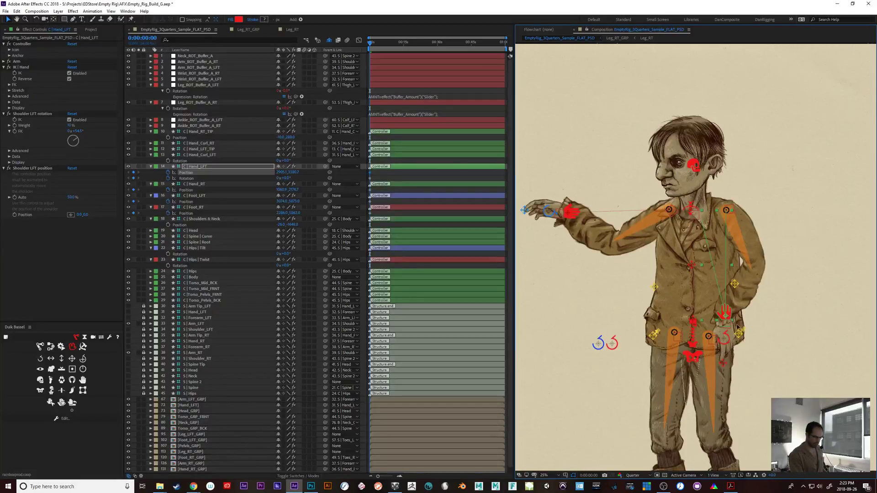
pyautogui.moveTo(737, 327); pyautogui.dragTo(723, 312)
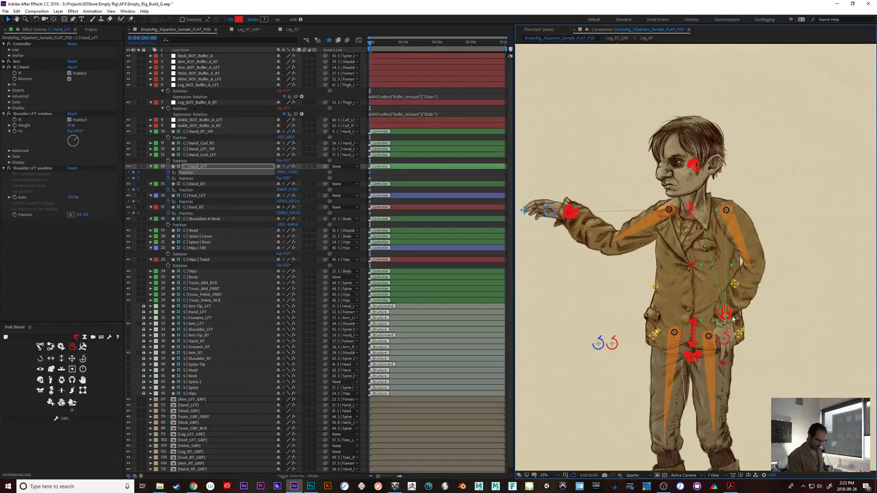
pyautogui.moveTo(746, 339); pyautogui.dragTo(768, 360)
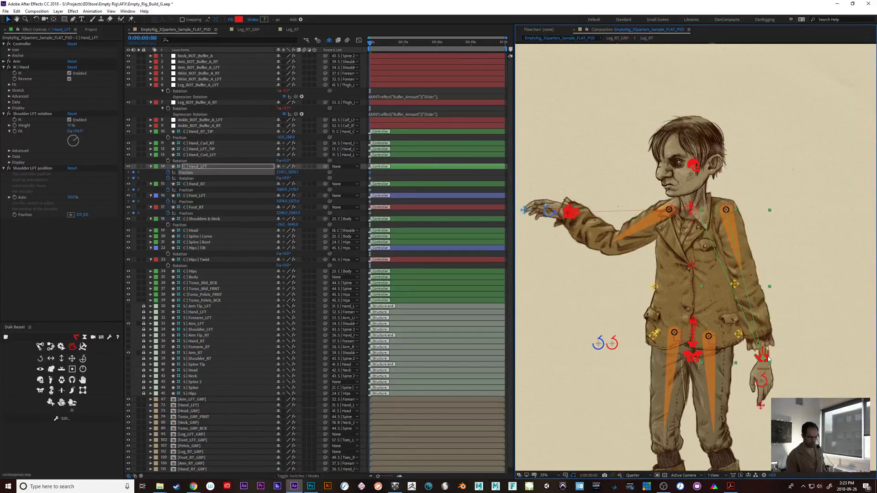
pyautogui.hotkey('ctrl', 'z')
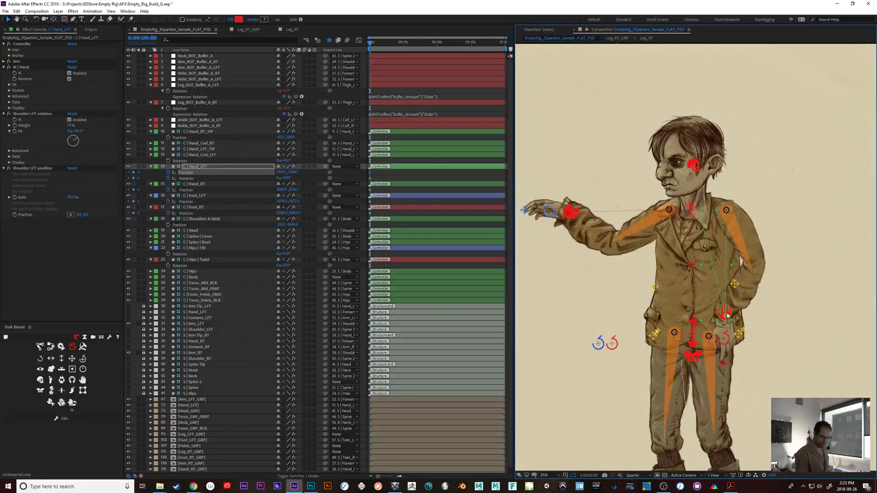
# - Rotate the raised C | Hand_LFT controller in 10-degree steps until the fingers point inward, and rest the left hand on the stomach
pyautogui.moveTo(728, 314); pyautogui.dragTo(761, 266)
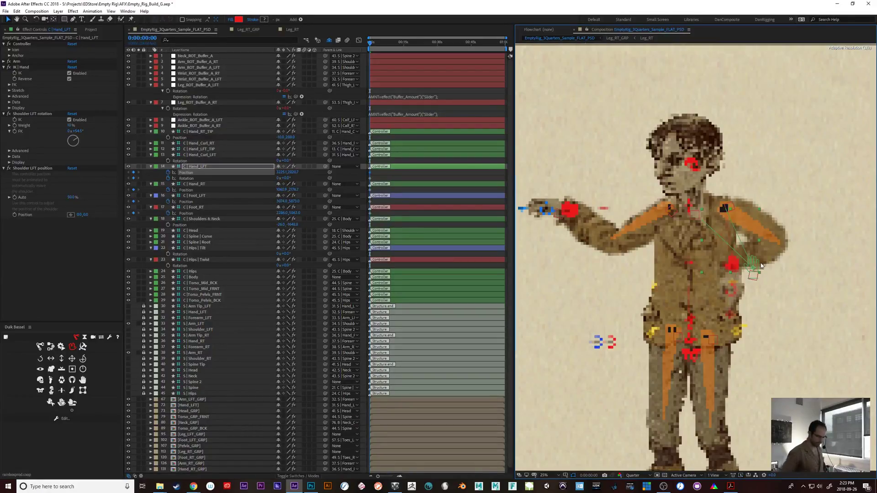
pyautogui.press('shift+KP_Add')
pyautogui.press('shift+KP_Add')
pyautogui.press('shift+KP_Add')
pyautogui.press('shift+KP_Add')
pyautogui.press('shift+KP_Add')
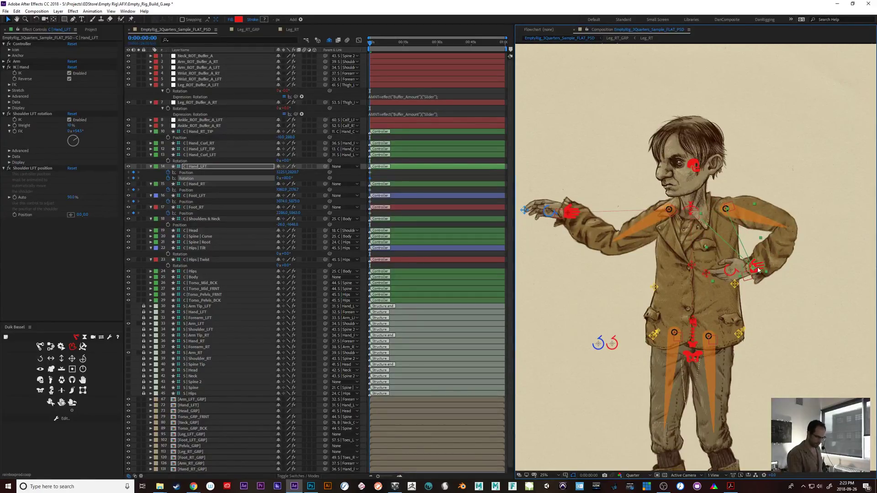
pyautogui.moveTo(761, 265); pyautogui.dragTo(714, 263)
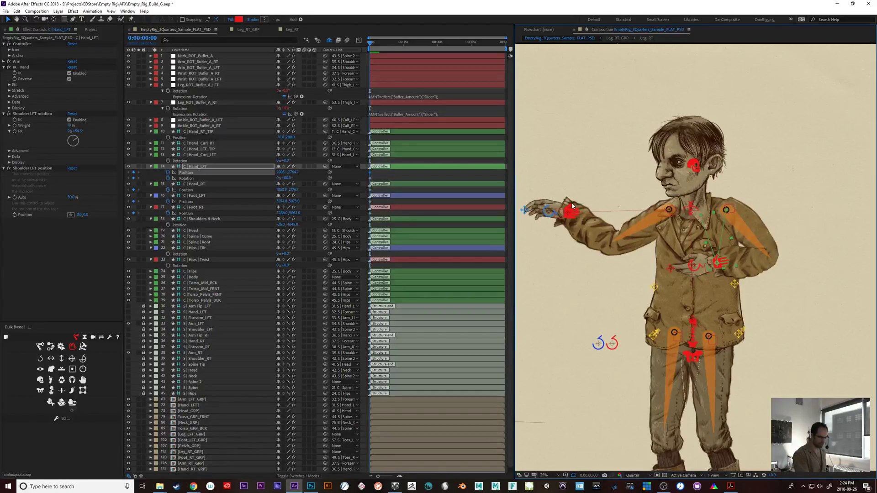
# - Move the C | Shoulders & Neck controller forward and down to bend the torso, and rotate it to lift the head
pyautogui.moveTo(692, 206); pyautogui.dragTo(654, 238)
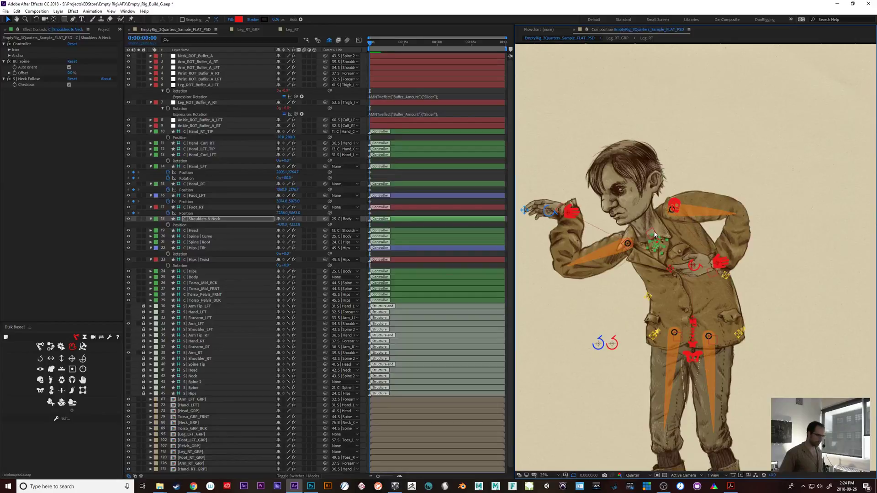
pyautogui.press('shift+KP_Add')
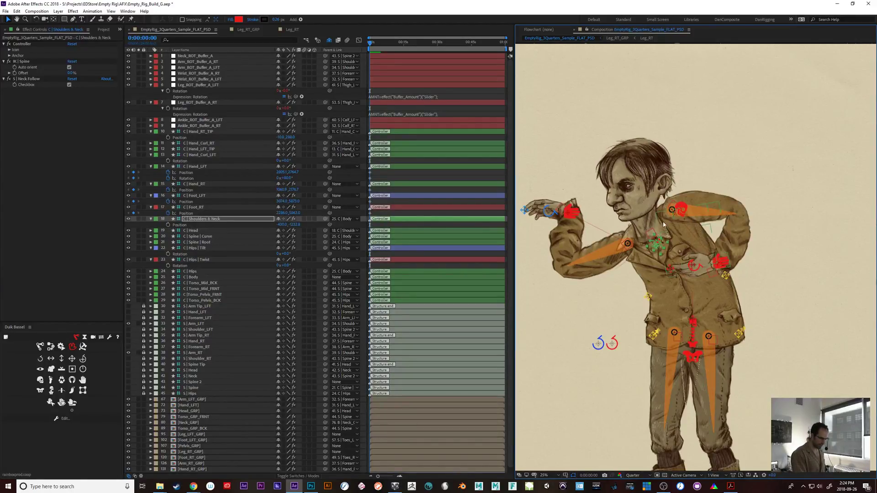
# - Rotate the C | Head controller back and forth in 10-degree steps to test the head tilt, ending with the chin raised
pyautogui.click(684, 210)
pyautogui.click(685, 206)
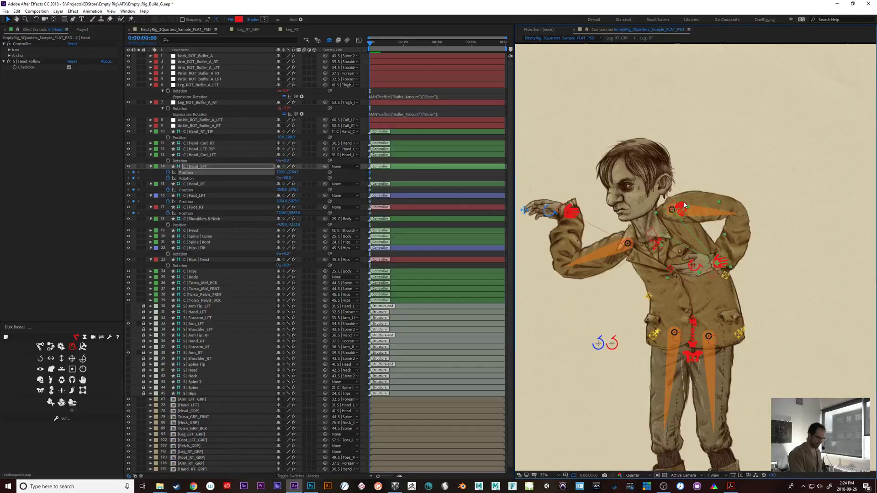
pyautogui.press('Return')
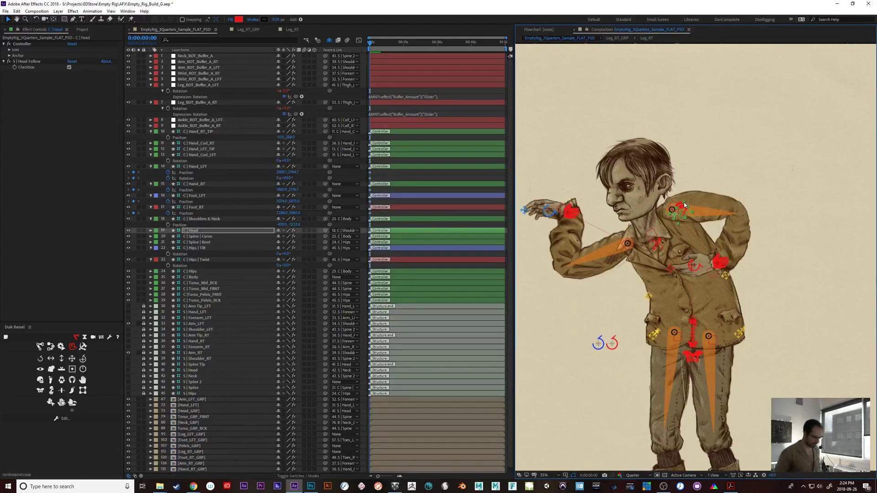
pyautogui.press('shift+KP_Subtract')
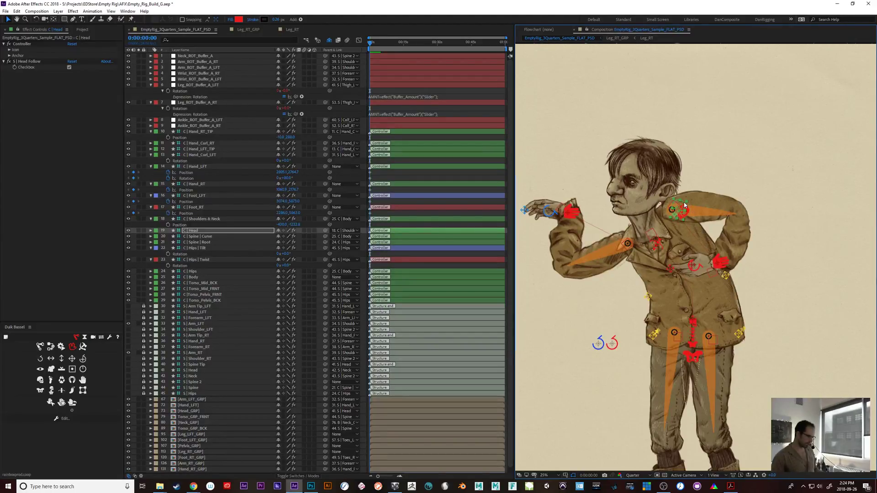
pyautogui.press('shift+KP_Subtract')
pyautogui.press('shift+KP_Subtract')
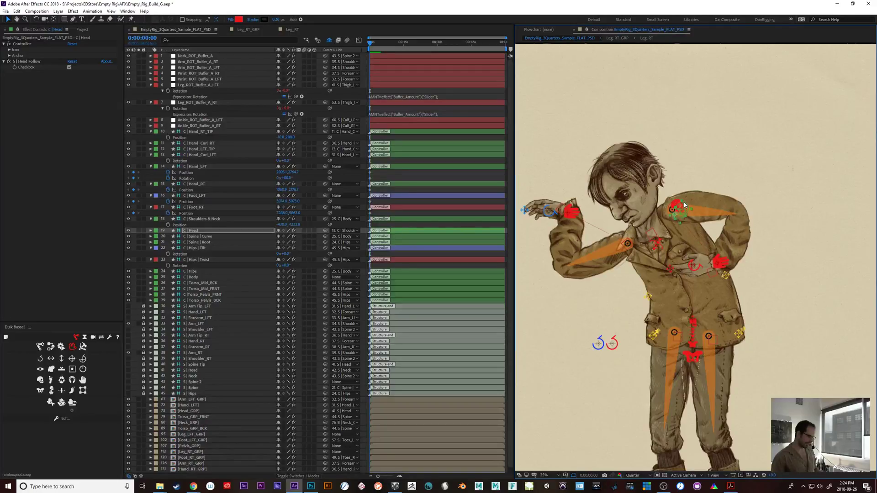
pyautogui.press('shift+KP_Add')
pyautogui.press('shift+KP_Add')
pyautogui.press('shift+KP_Add')
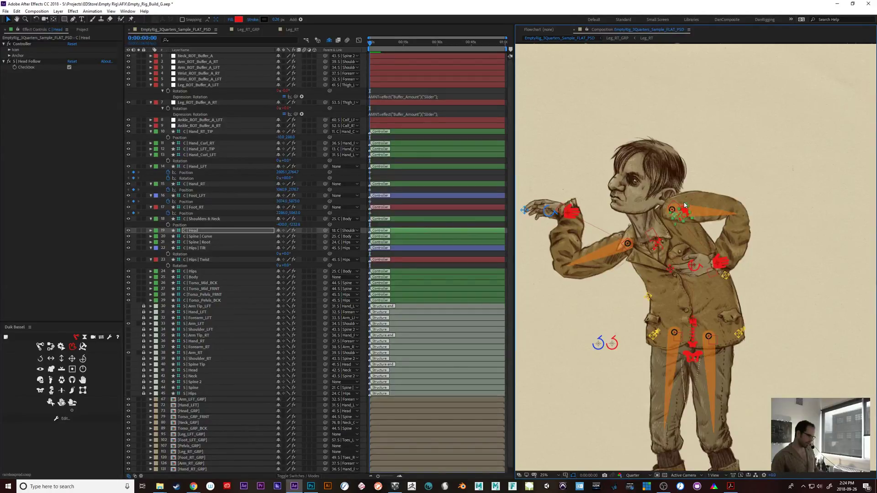
pyautogui.press('shift+KP_Add')
pyautogui.press('shift+KP_Add')
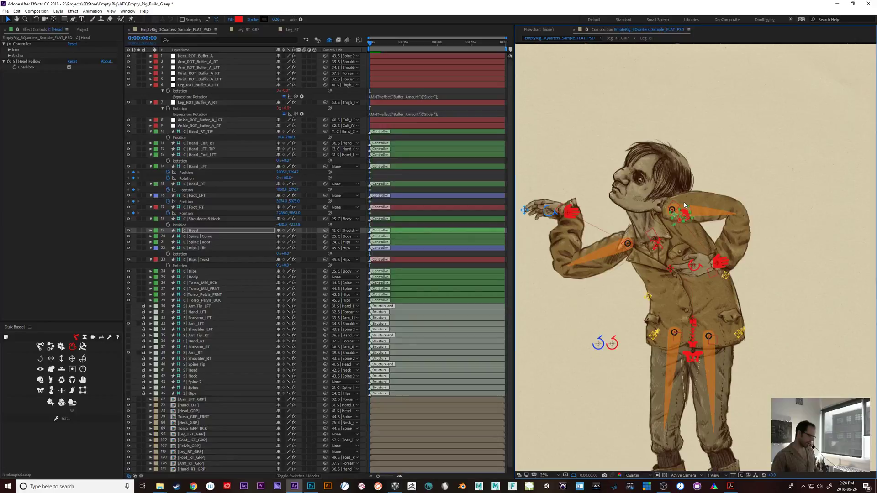
pyautogui.press('shift+KP_Subtract')
pyautogui.press('shift+KP_Subtract')
pyautogui.press('shift+KP_Subtract')
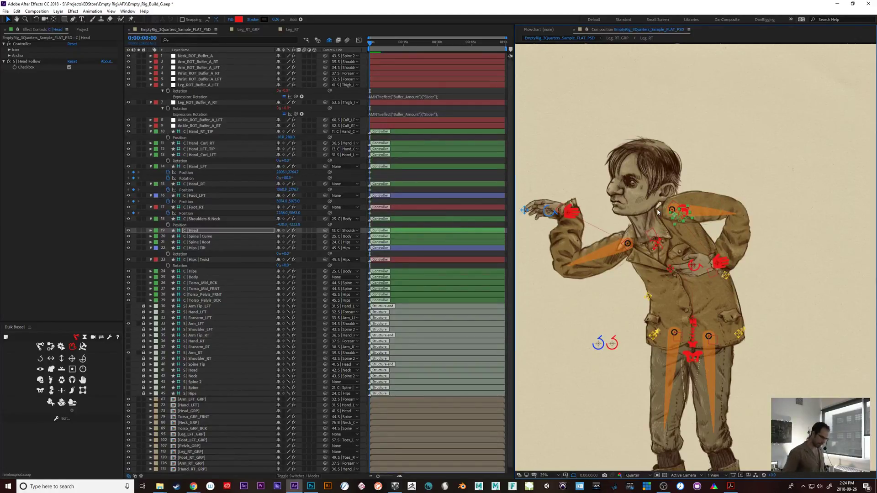
pyautogui.press('shift+KP_Add')
pyautogui.press('shift+KP_Add')
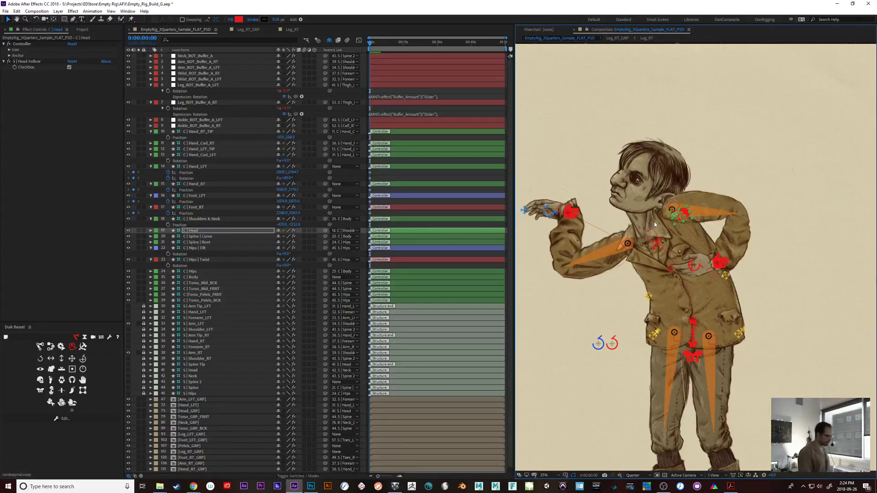
# - Inspect the artwork inside the Head_GRP precomp and the Neck composition nested in Neck_GRP, and return to the main rig composition
pyautogui.doubleClick(196, 410)
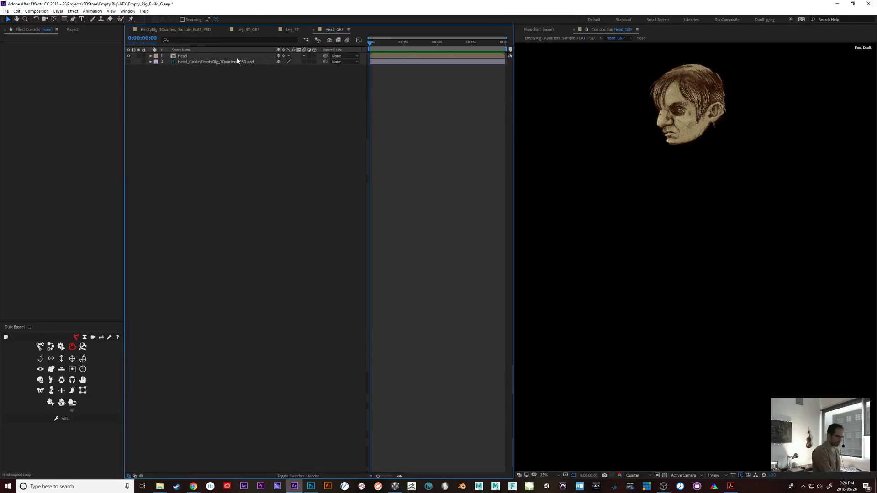
pyautogui.click(313, 30)
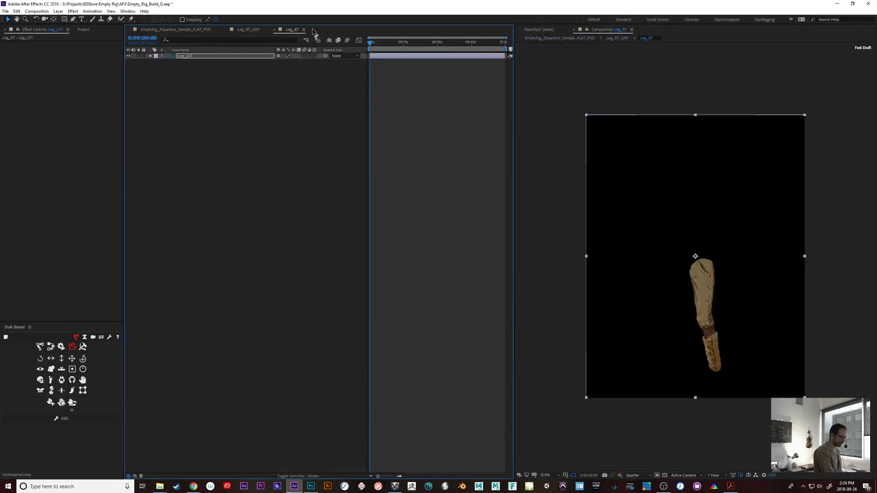
pyautogui.click(179, 29)
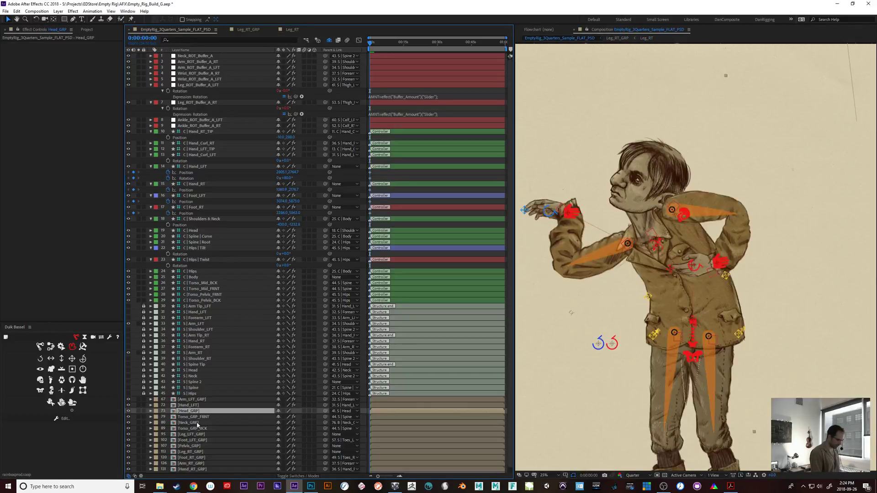
pyautogui.doubleClick(197, 423)
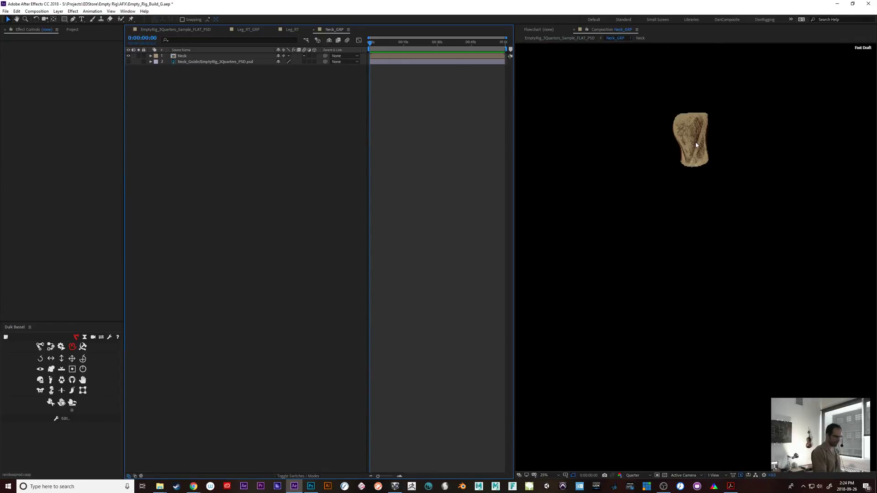
pyautogui.click(182, 56)
pyautogui.doubleClick(182, 57)
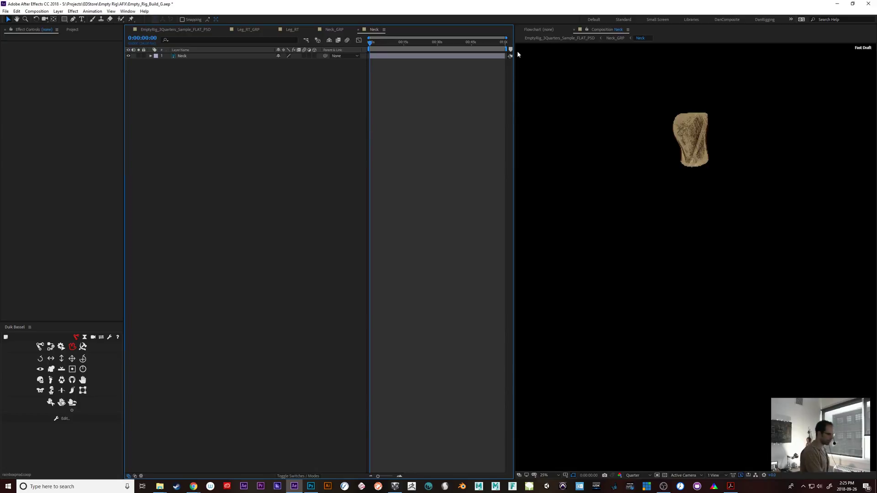
pyautogui.click(193, 56)
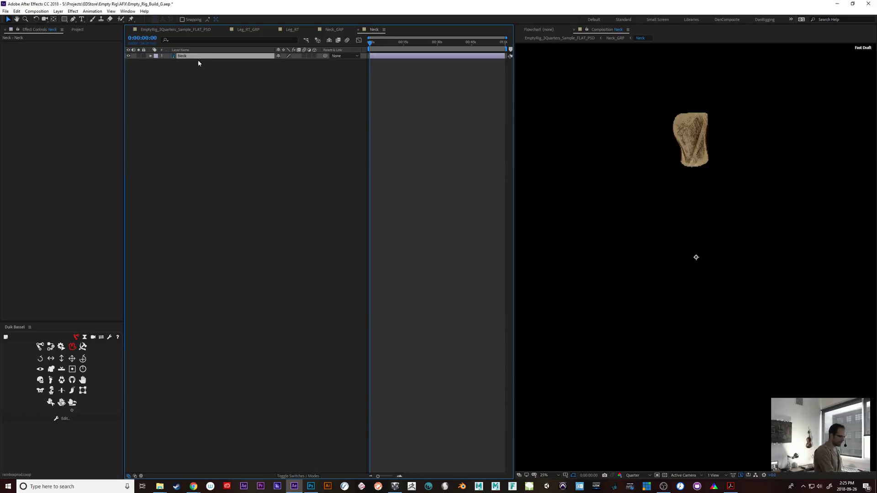
pyautogui.click(155, 31)
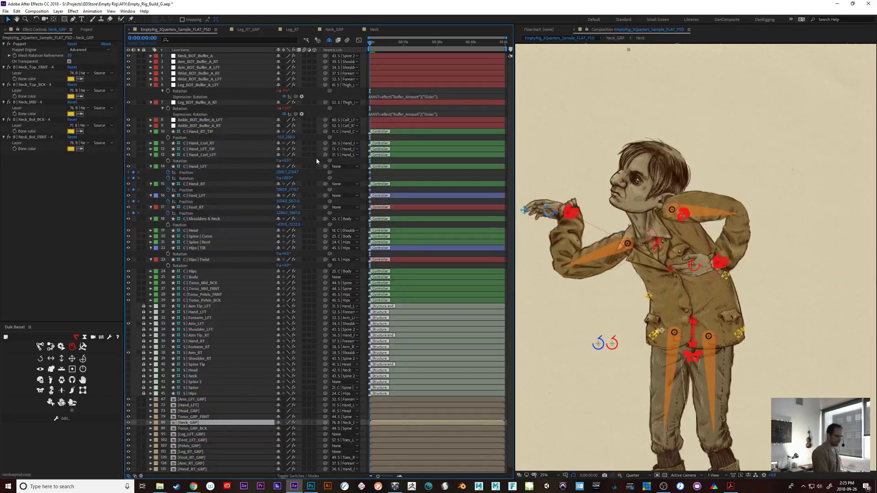
# - Lock the viewer to the main rig composition and check that it stays displayed while the Neck timeline is open
pyautogui.click(588, 35)
pyautogui.click(374, 29)
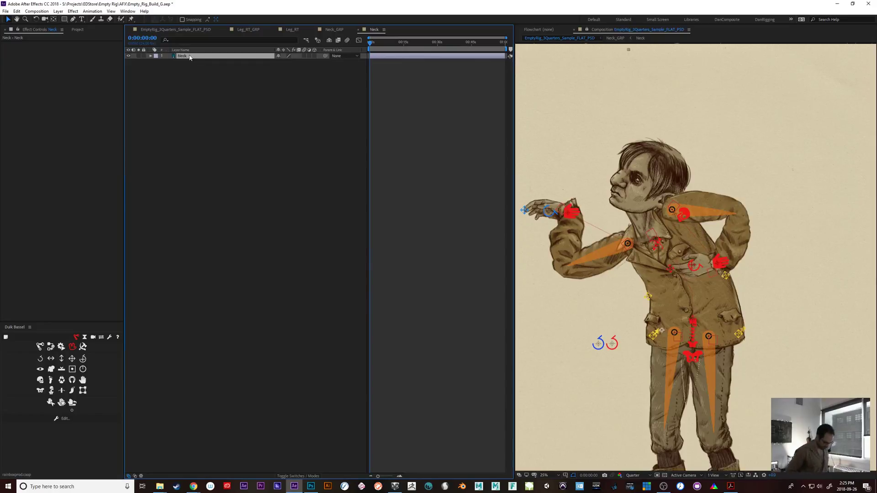
pyautogui.press('.')
pyautogui.press('Return')
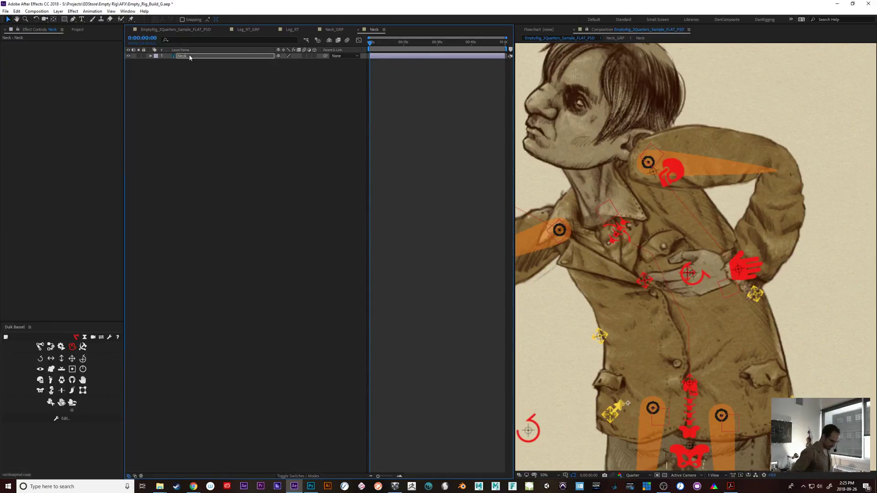
pyautogui.press(',')
pyautogui.press(',')
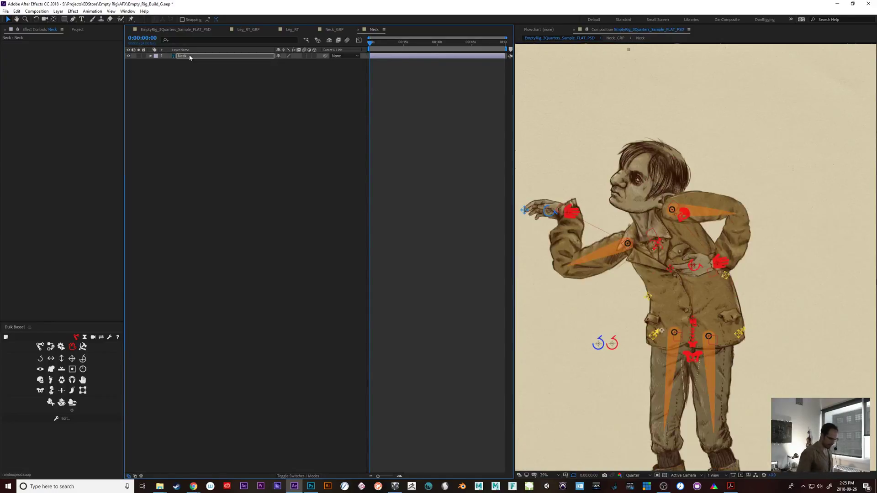
pyautogui.click(155, 30)
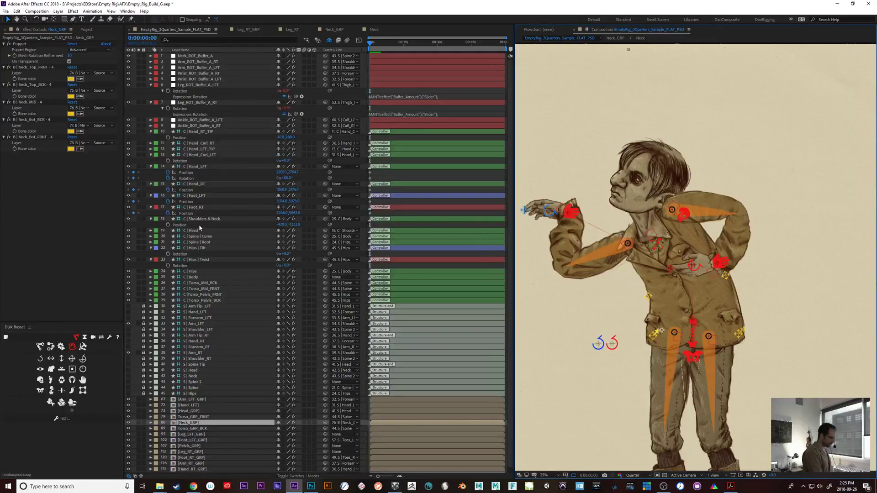
# - Lock the artwork layers from Arm_LFT_GRP down through Hand_RT_GRP, and lock the C | Hand_LFT controller layer
pyautogui.click(215, 156)
pyautogui.click(209, 166)
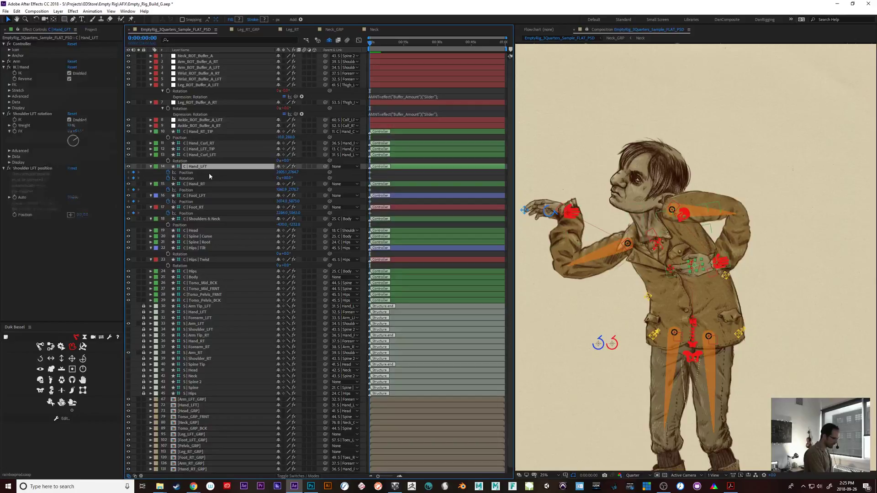
pyautogui.click(687, 214)
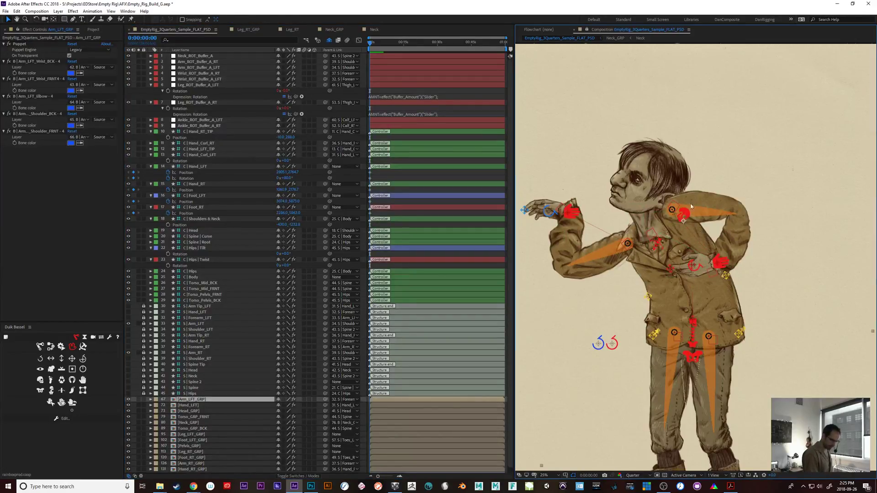
pyautogui.moveTo(143, 399); pyautogui.dragTo(144, 476)
pyautogui.click(717, 261)
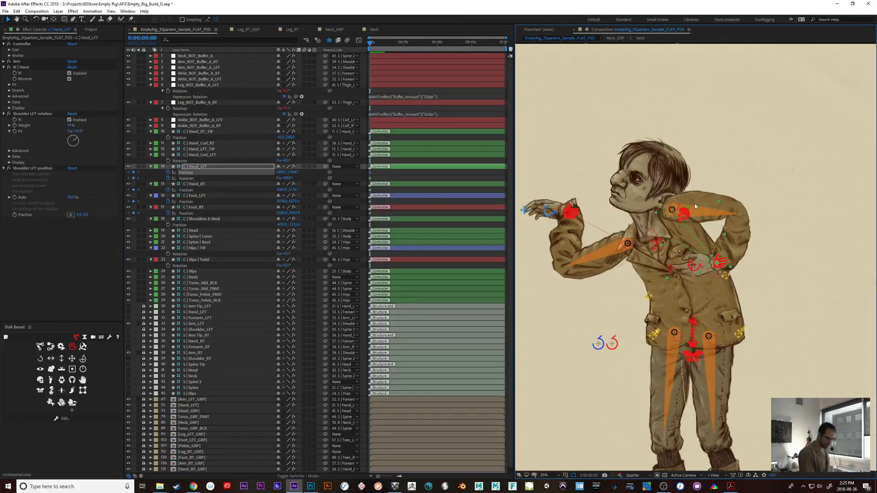
pyautogui.click(144, 166)
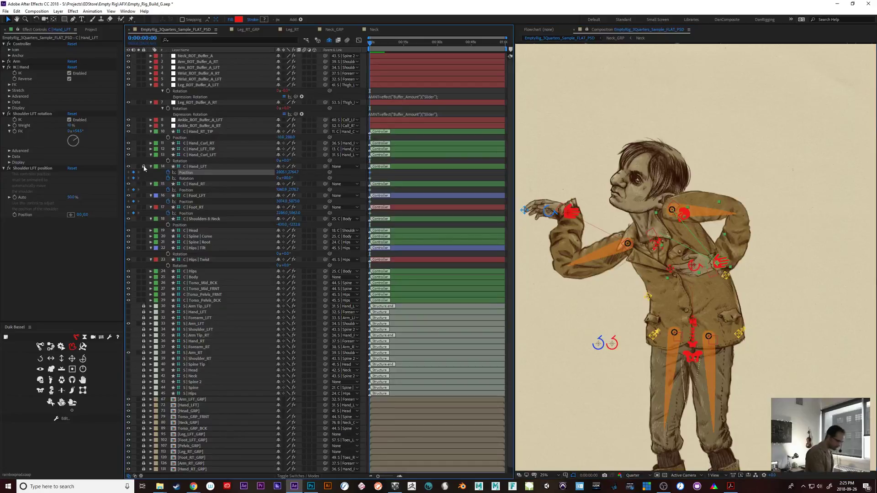
# - Rotate the C | Head controller down and back up in 10-degree steps, leaving the face looking forward
pyautogui.click(687, 215)
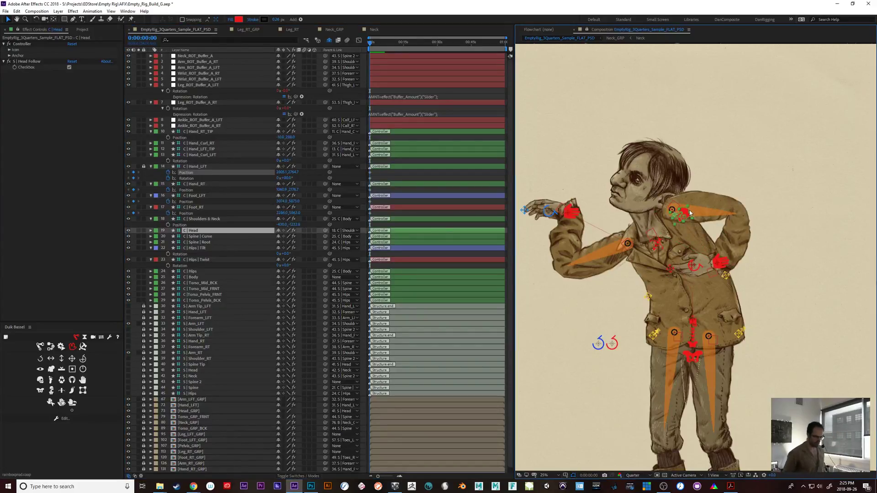
pyautogui.press('shift+KP_Subtract')
pyautogui.press('shift+KP_Subtract')
pyautogui.press('shift+KP_Subtract')
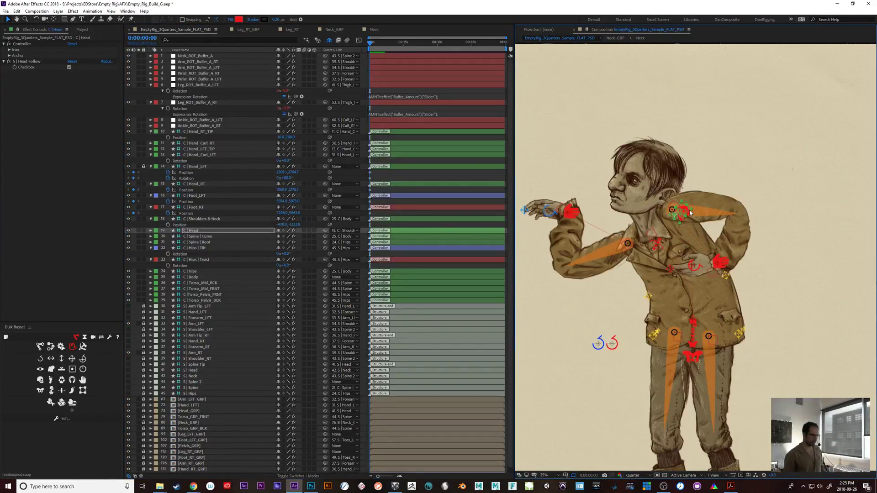
pyautogui.press('shift+KP_Subtract')
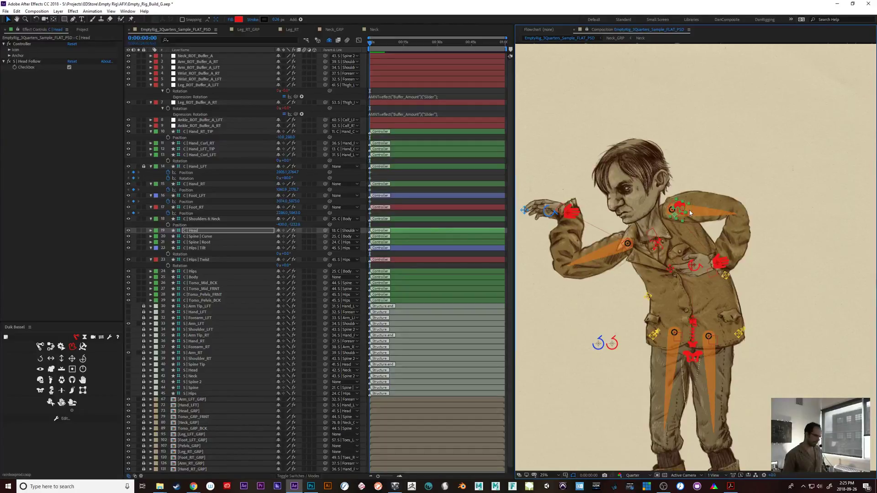
pyautogui.press('shift+KP_Add')
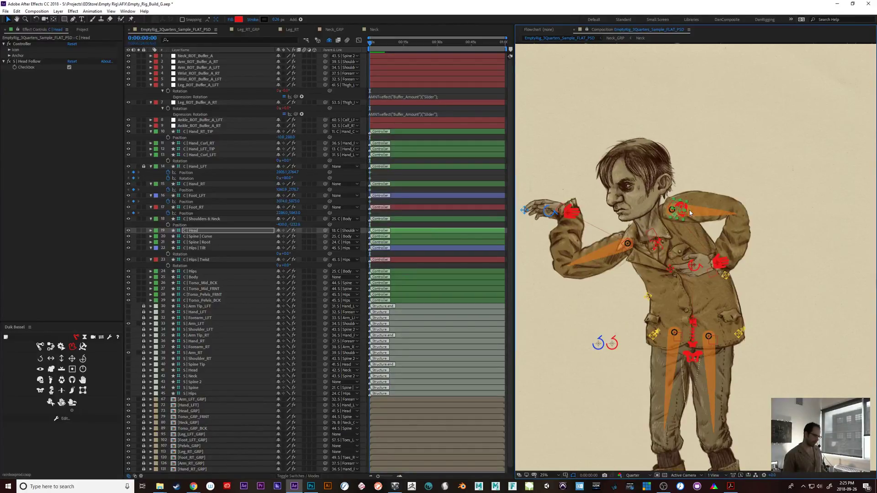
pyautogui.press('shift+KP_Subtract')
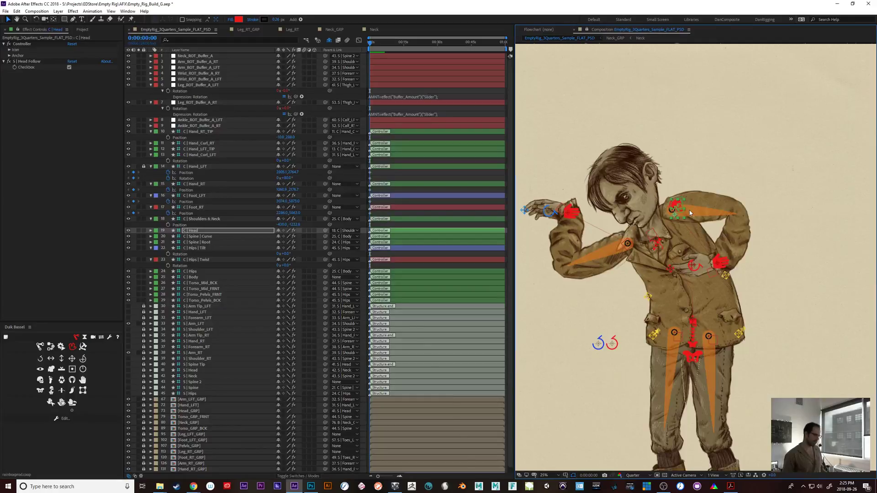
pyautogui.press('shift+KP_Add')
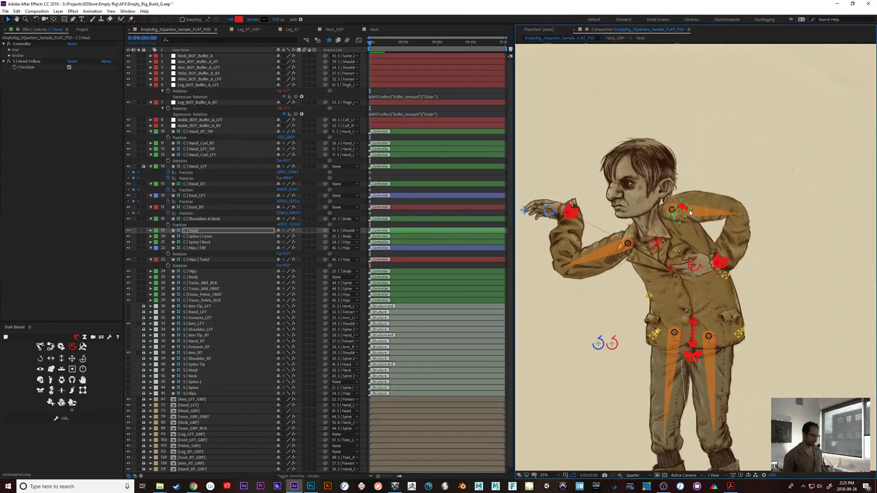
pyautogui.press('shift+KP_Add')
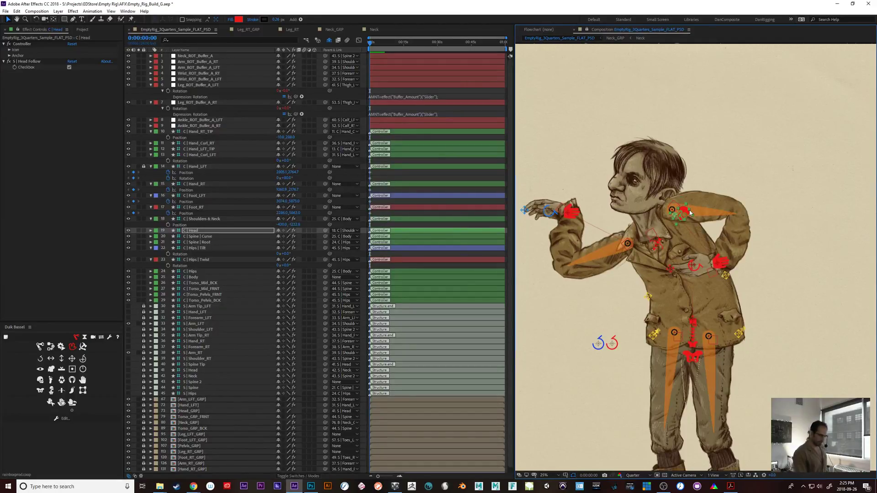
# - Try moving the C | Hand_LFT_TIP controller down and away from the left hand, and undo the move
pyautogui.click(671, 270)
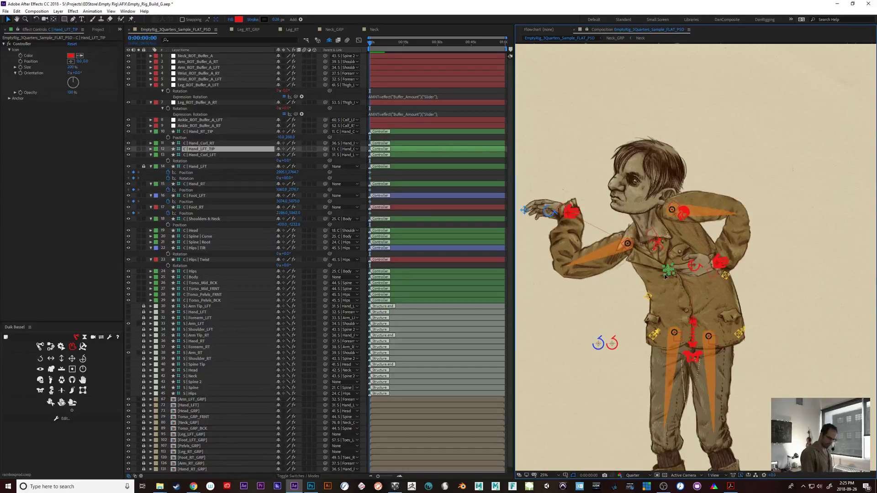
pyautogui.moveTo(664, 275); pyautogui.dragTo(655, 280)
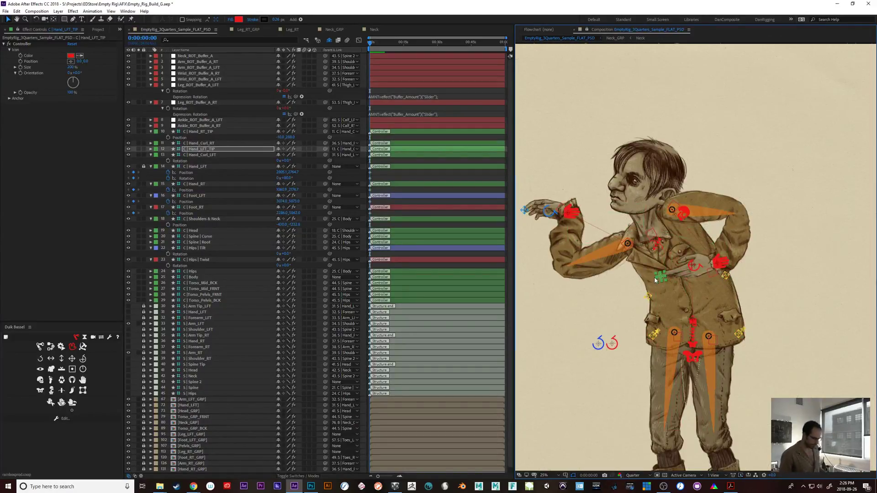
pyautogui.hotkey('ctrl', 'z')
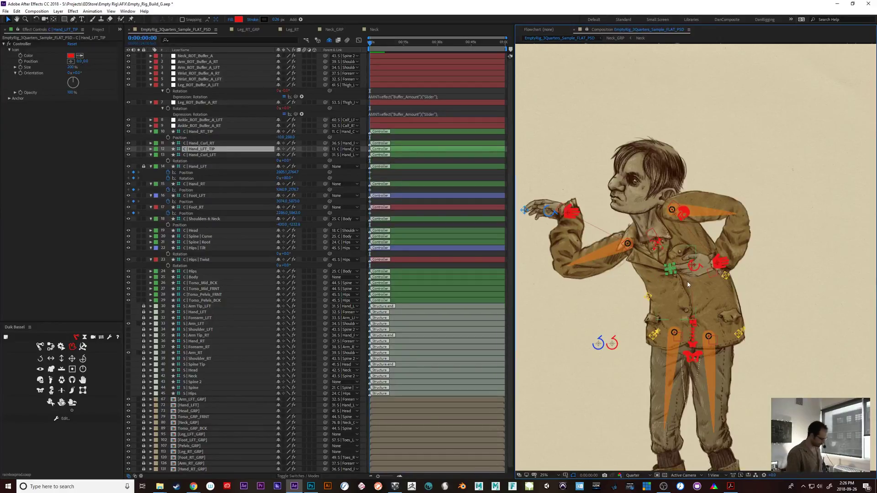
pyautogui.click(723, 264)
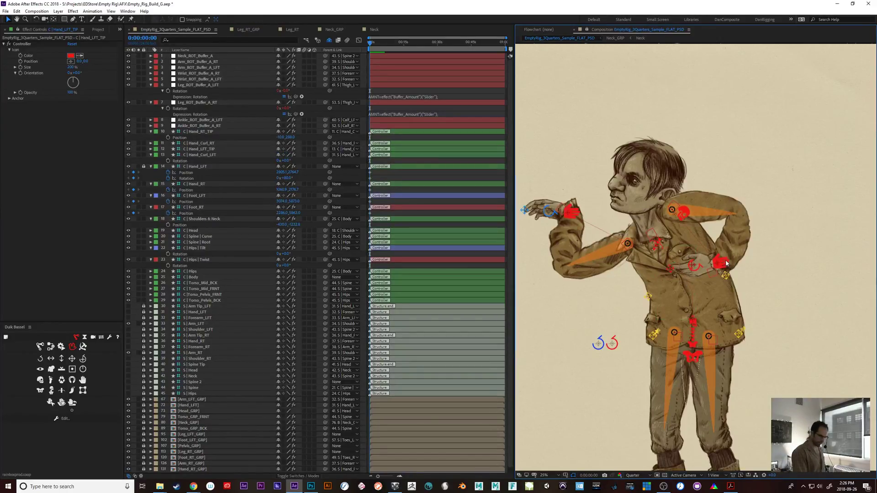
pyautogui.click(202, 261)
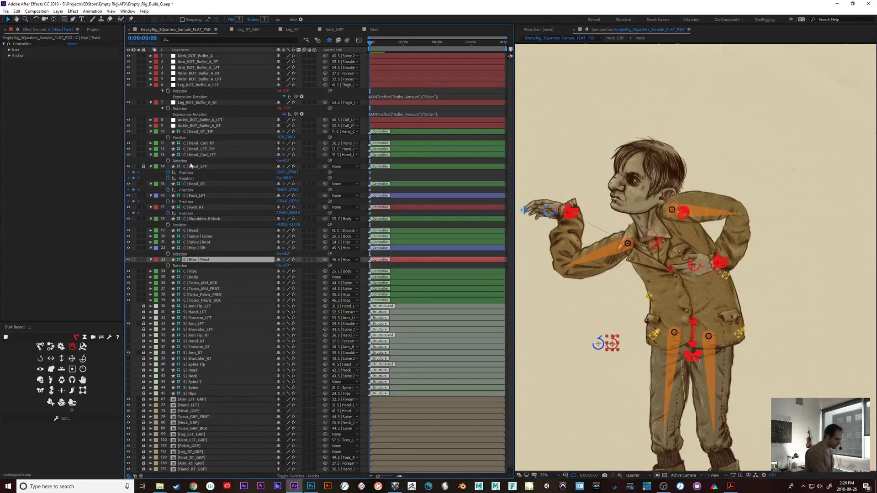
# - Pull the C | Hand_LFT controller away from the hip, rotate it in 10-degree steps until the hand hangs down, and raise it slightly
pyautogui.click(721, 267)
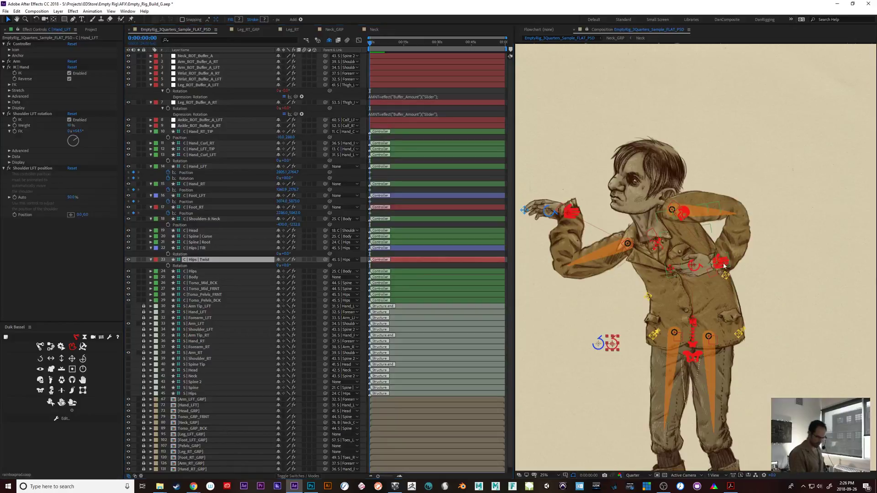
pyautogui.moveTo(721, 266); pyautogui.dragTo(776, 250)
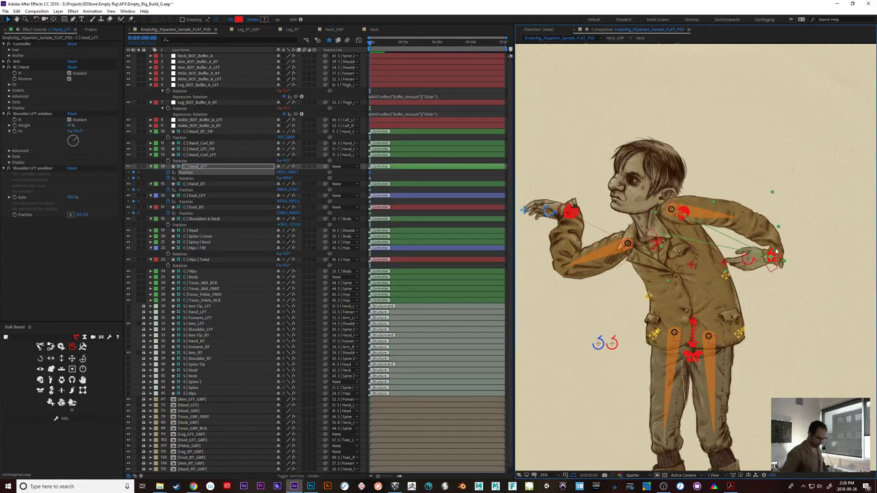
pyautogui.press('shift+KP_Subtract')
pyautogui.press('shift+KP_Subtract')
pyautogui.press('shift+KP_Subtract')
pyautogui.press('shift+KP_Subtract')
pyautogui.press('shift+KP_Subtract')
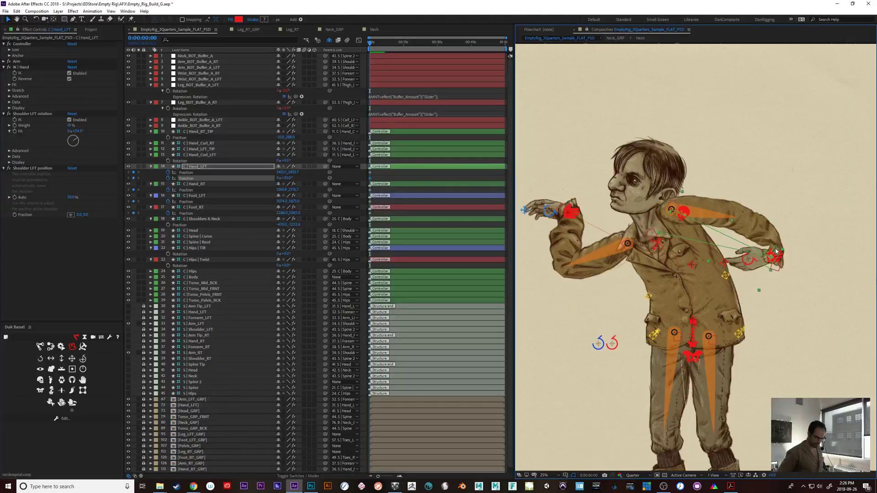
pyautogui.press('shift+KP_Subtract')
pyautogui.press('shift+KP_Subtract')
pyautogui.press('shift+KP_Subtract')
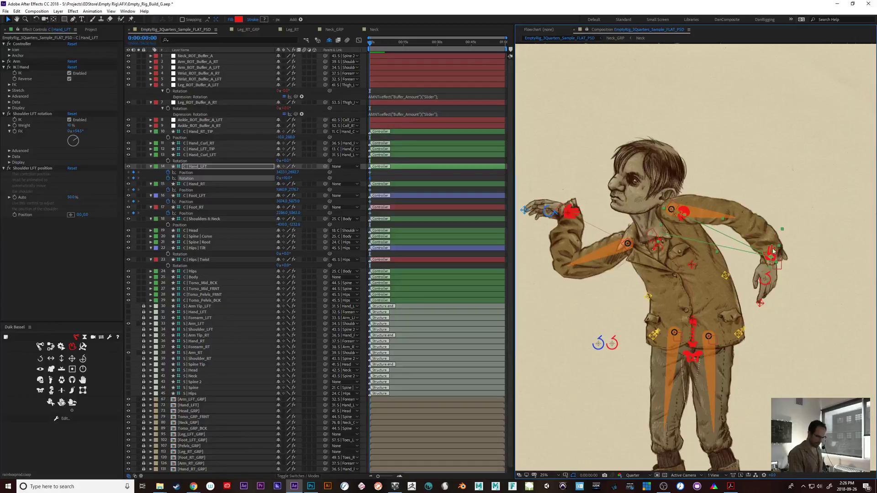
pyautogui.moveTo(772, 250); pyautogui.dragTo(762, 233)
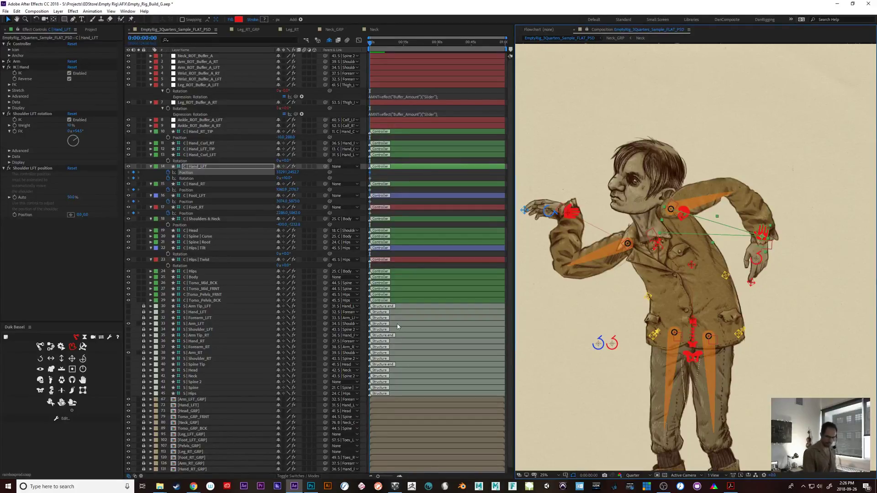
# - Rotate the C | Hand_Curl_LFT controller back and forth in 10-degree steps to curl the left fingers
pyautogui.click(762, 262)
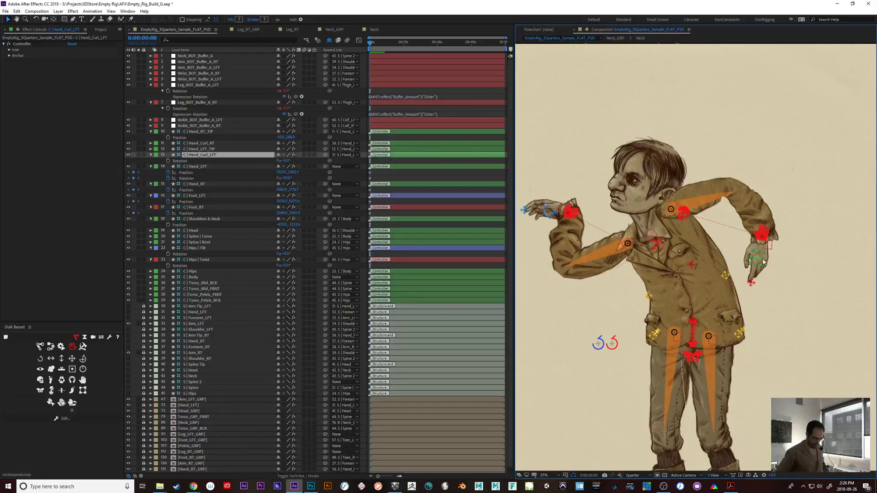
pyautogui.press('shift+KP_Add')
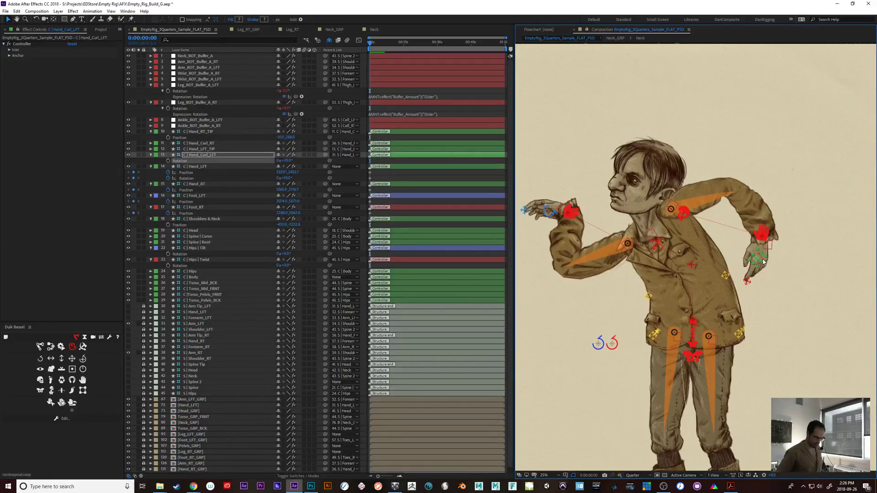
pyautogui.press('shift+KP_Add')
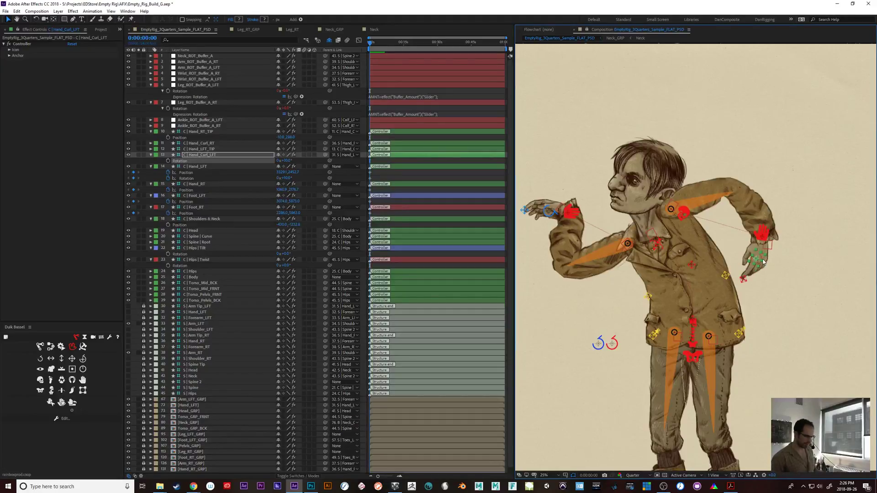
pyautogui.press('shift+KP_Subtract')
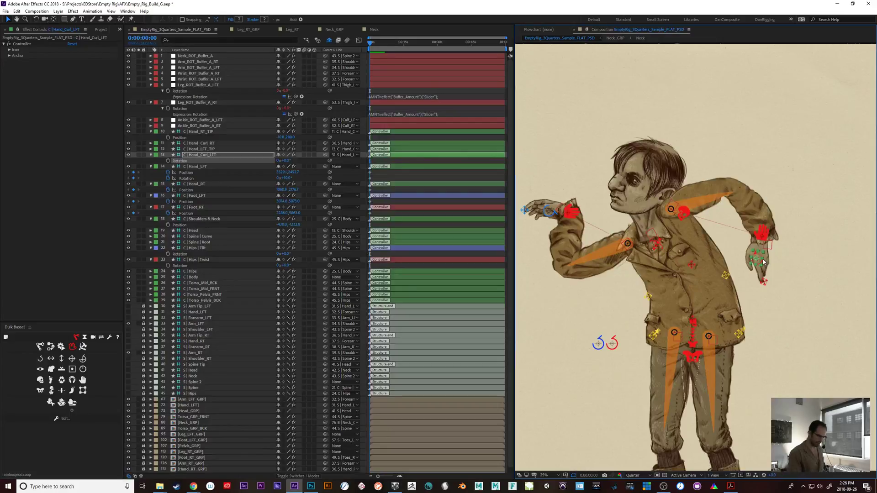
# - Try moving the C | Hand_LFT_TIP, C | Torso_Pelvis_FRNT and C | Torso_Pelvis_BCK controllers outward, and undo the moves
pyautogui.click(740, 290)
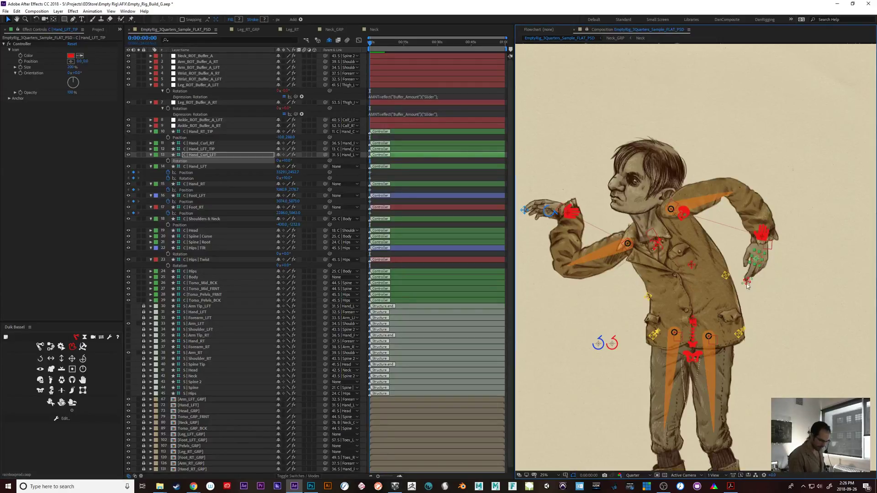
pyautogui.moveTo(739, 292); pyautogui.dragTo(731, 292)
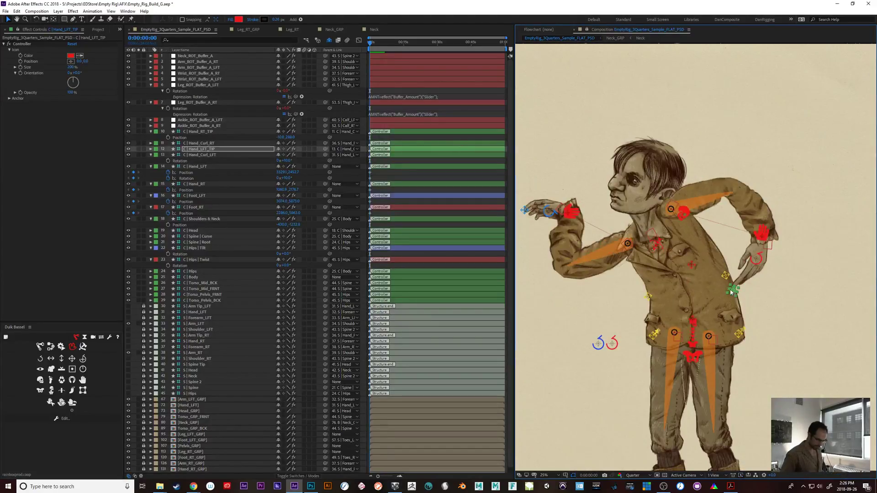
pyautogui.click(654, 338)
pyautogui.moveTo(655, 338); pyautogui.dragTo(644, 331)
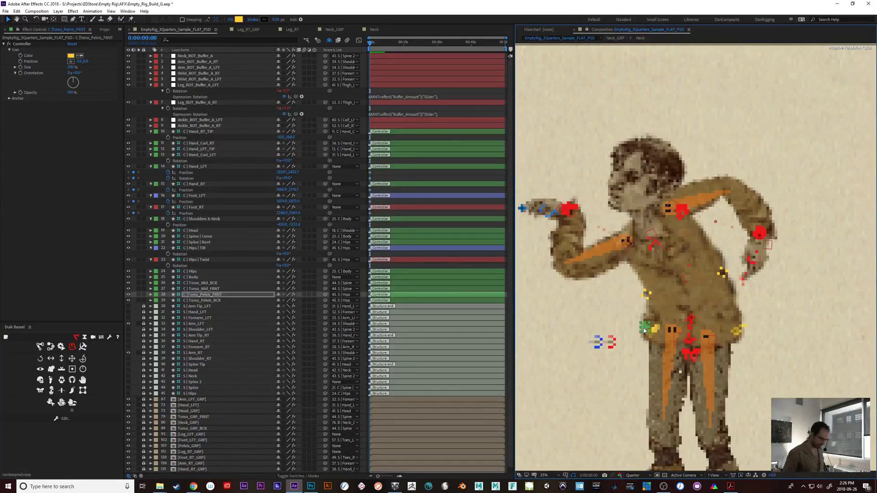
pyautogui.moveTo(739, 335); pyautogui.dragTo(757, 321)
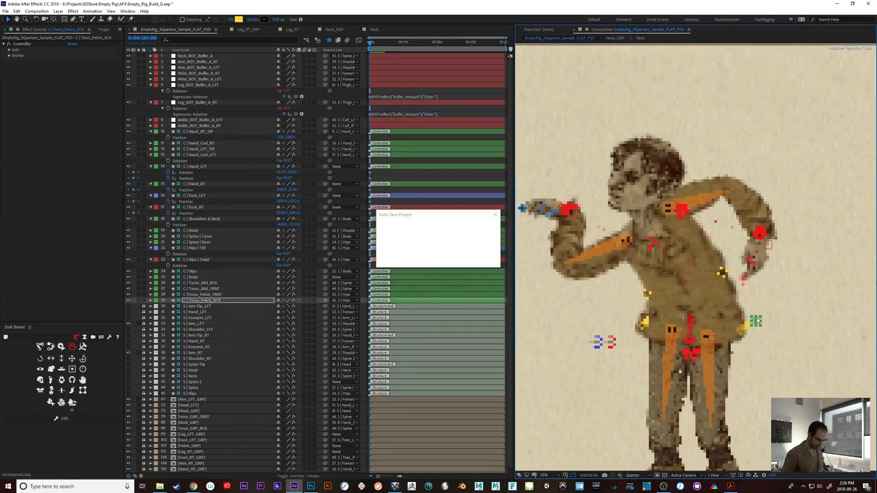
pyautogui.hotkey('ctrl', 'z')
pyautogui.hotkey('ctrl', 'z')
pyautogui.hotkey('ctrl', 'z')
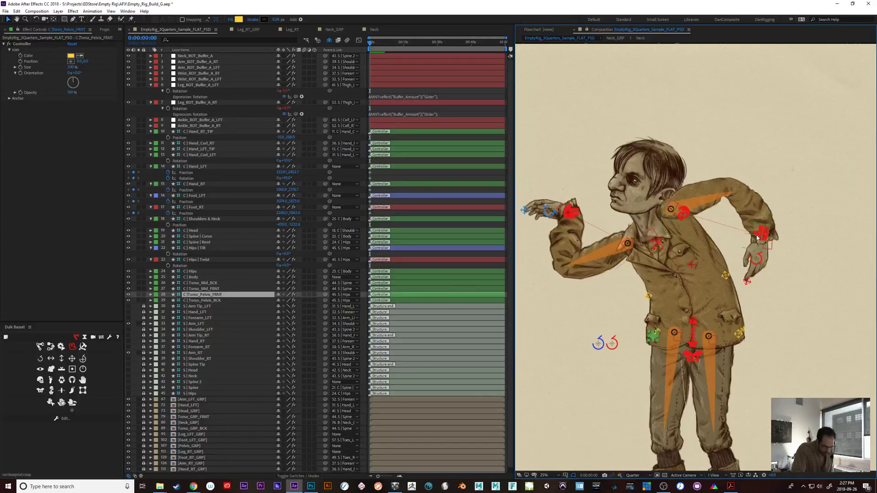
# - Bring the C | Hand_LFT controller in front of the belly and rotate it in 10-degree steps until the hand points forward
pyautogui.moveTo(757, 238); pyautogui.dragTo(644, 295)
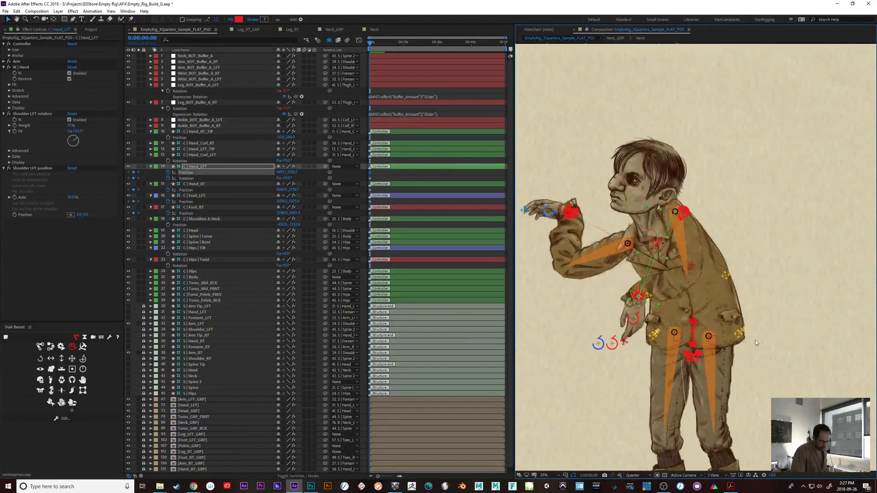
pyautogui.press('shift+KP_Add')
pyautogui.press('shift+KP_Add')
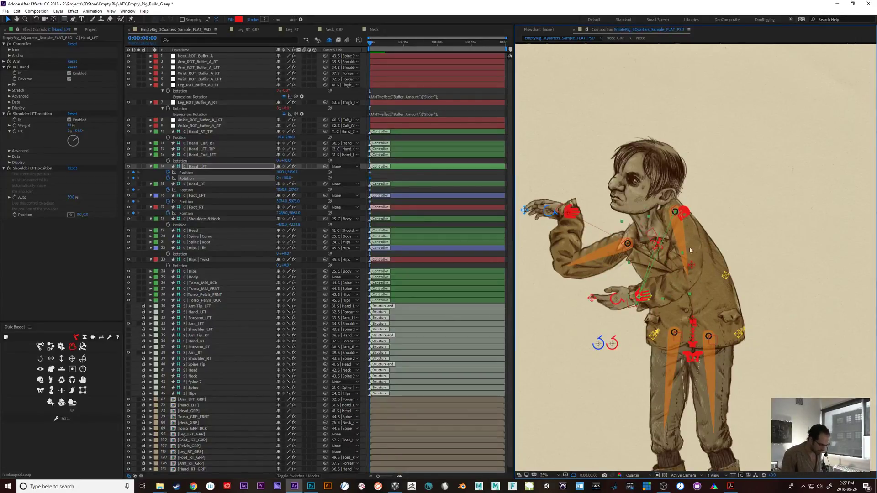
pyautogui.press('shift+KP_Add')
pyautogui.press('shift+KP_Add')
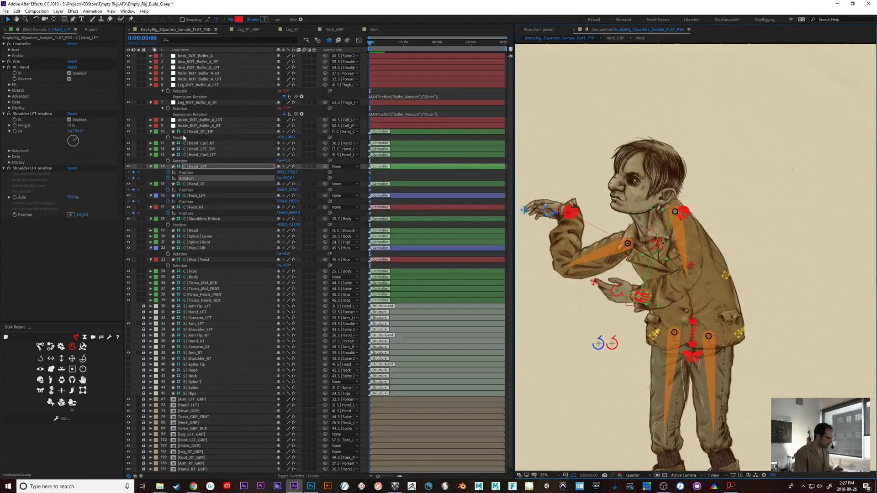
# - Display the stiffness pins of the Arm_LFT_GRP puppet mesh with the Puppet Starch tool and delete the Starch 2 pin
pyautogui.scroll(-1, 444, 310)
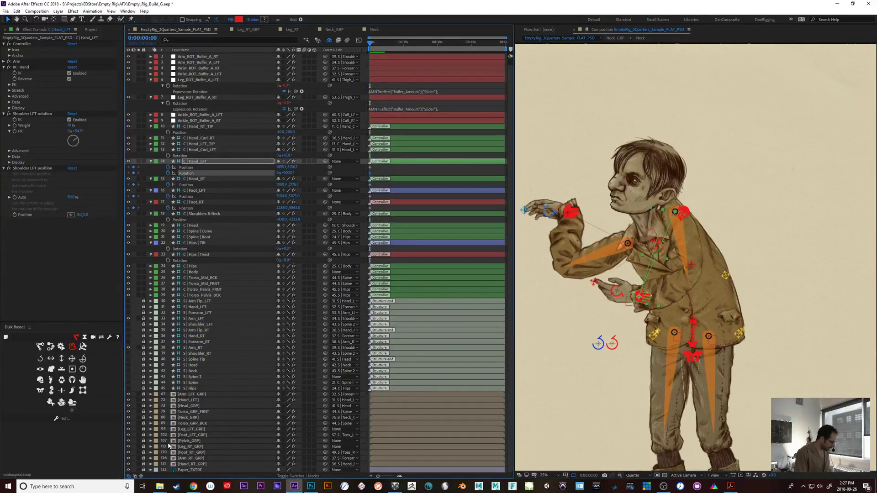
pyautogui.click(181, 396)
pyautogui.click(132, 19)
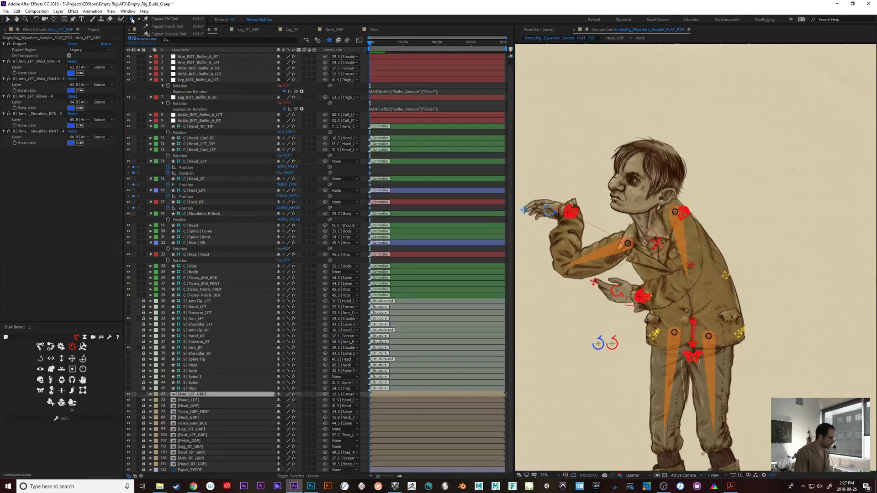
pyautogui.click(163, 27)
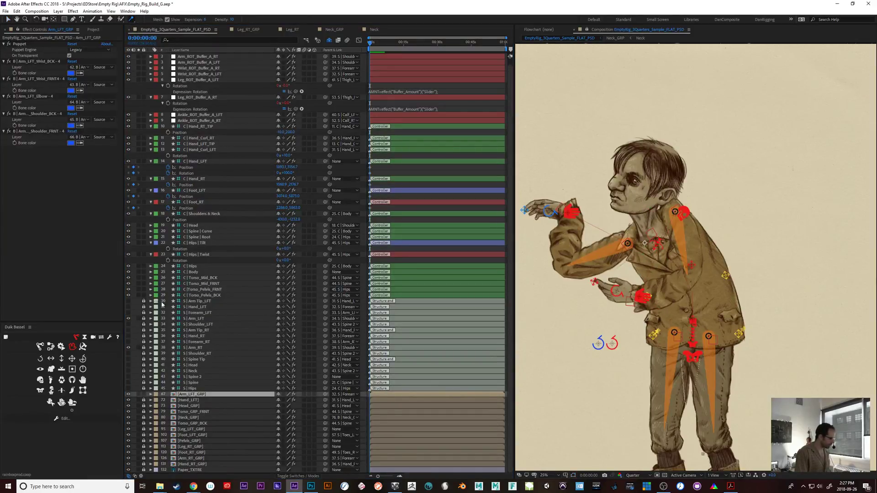
pyautogui.click(151, 394)
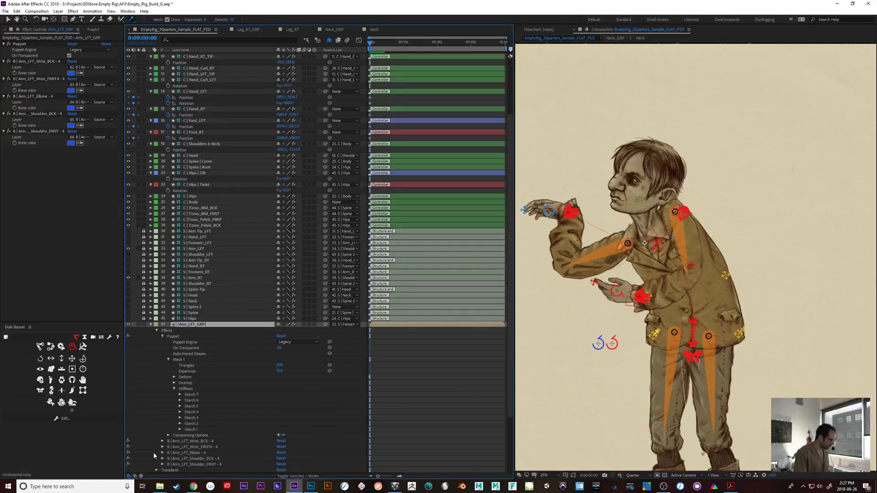
pyautogui.click(192, 424)
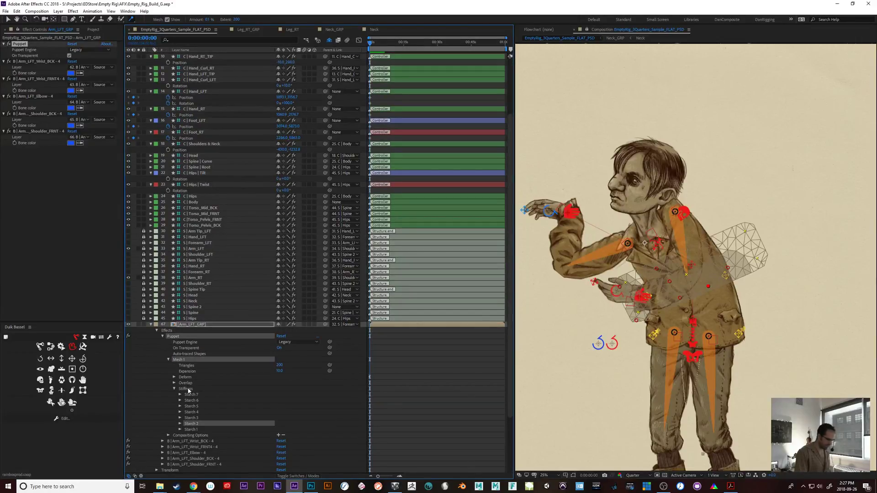
pyautogui.click(187, 389)
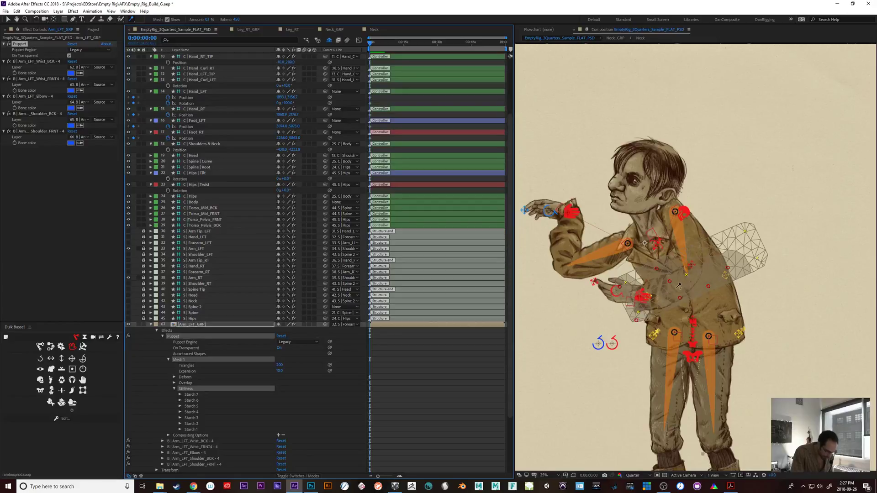
pyautogui.click(709, 287)
pyautogui.press('Delete')
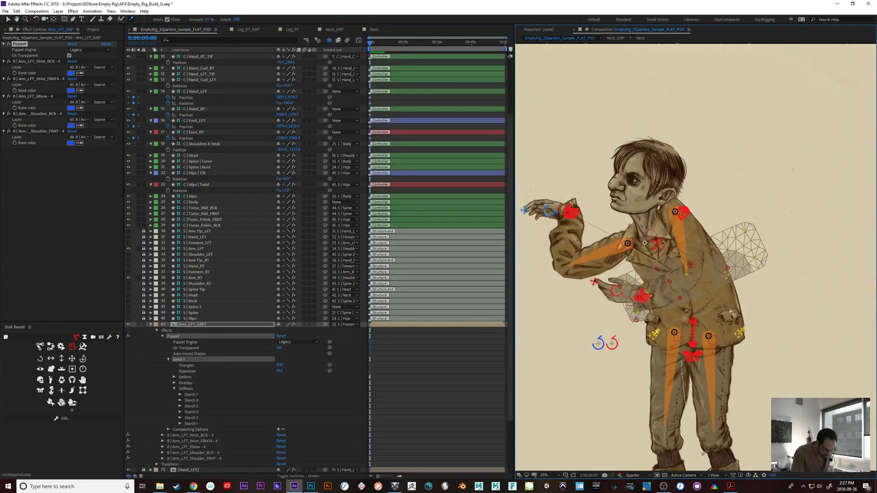
# - Add a starch pin with an Extent of 200 near the arm mesh's outer upper edge, nudge it outward, and shift Starch 1 slightly upward
pyautogui.click(659, 268)
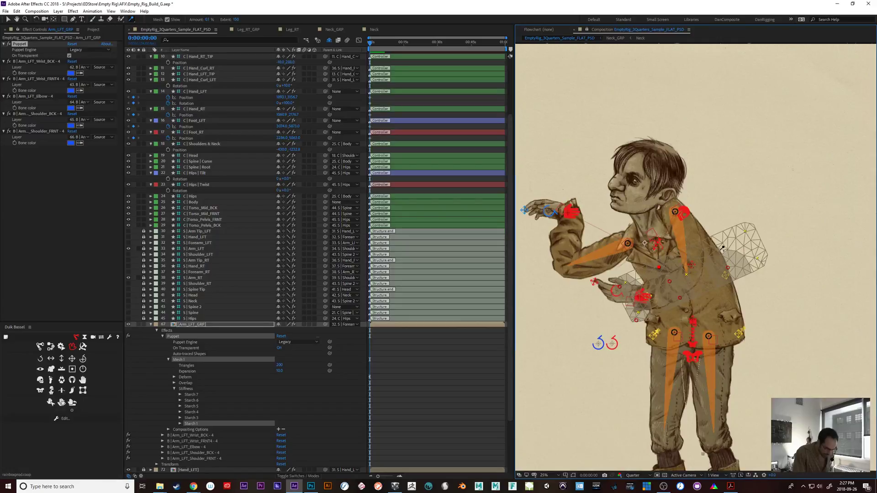
pyautogui.click(713, 248)
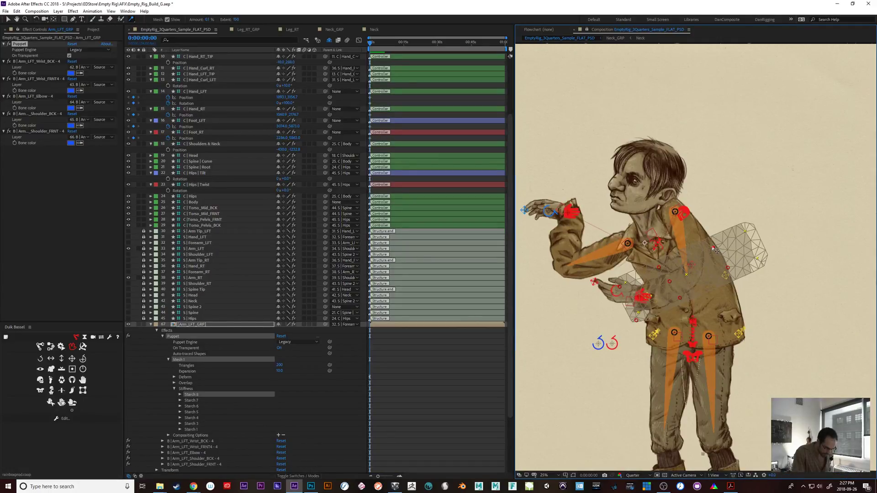
pyautogui.click(236, 19)
pyautogui.write('200')
pyautogui.press('Return')
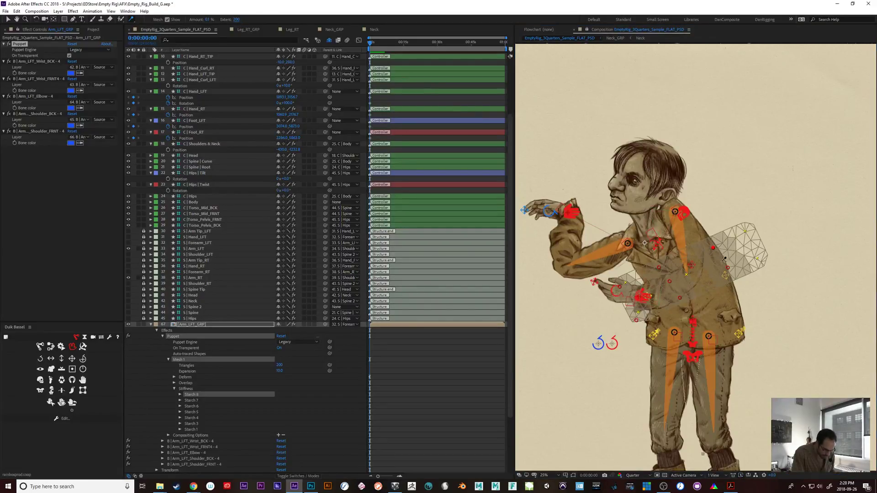
pyautogui.moveTo(716, 250); pyautogui.dragTo(726, 248)
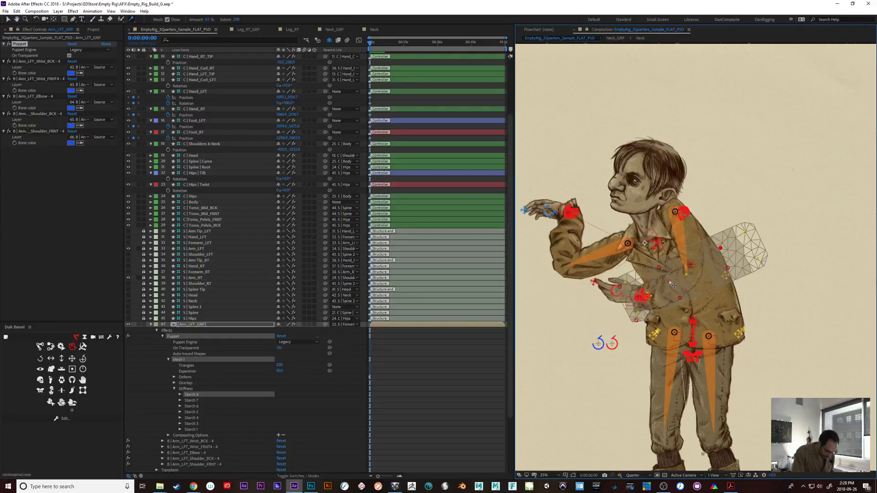
pyautogui.moveTo(660, 269); pyautogui.dragTo(662, 265)
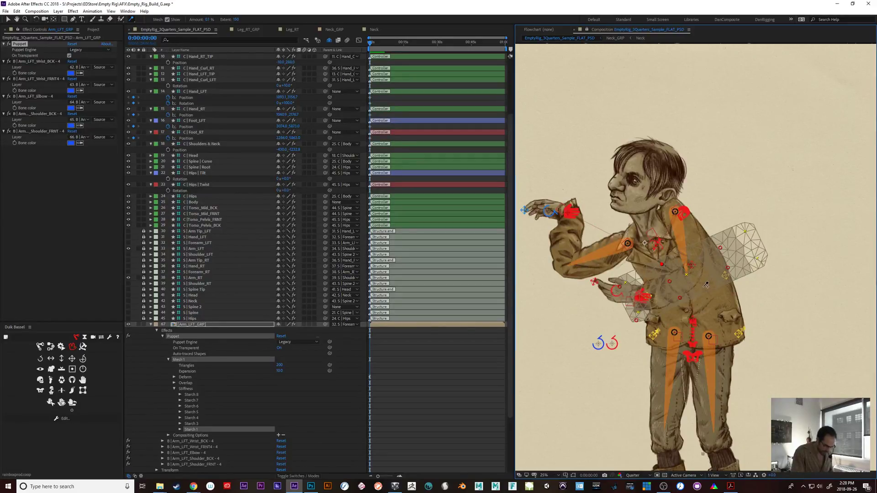
# - Add a starch pin with an Extent of 100 near the middle of the left arm mesh and nudge it down and inward
pyautogui.click(704, 288)
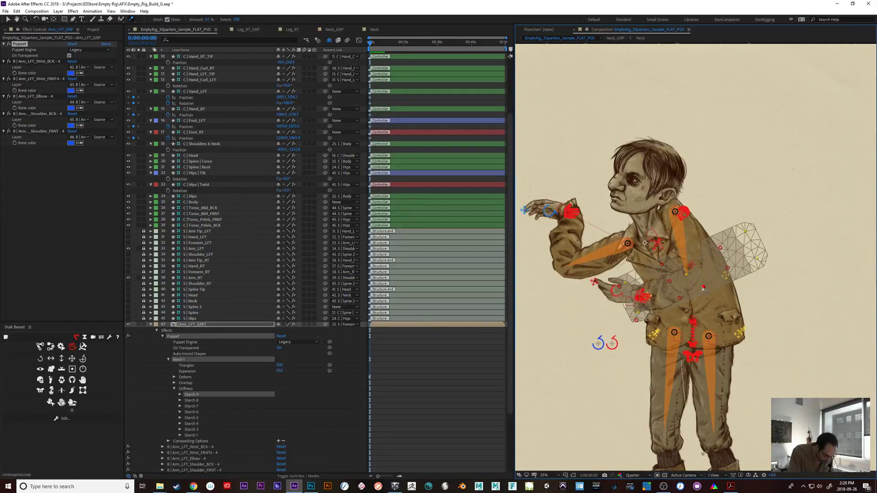
pyautogui.click(236, 20)
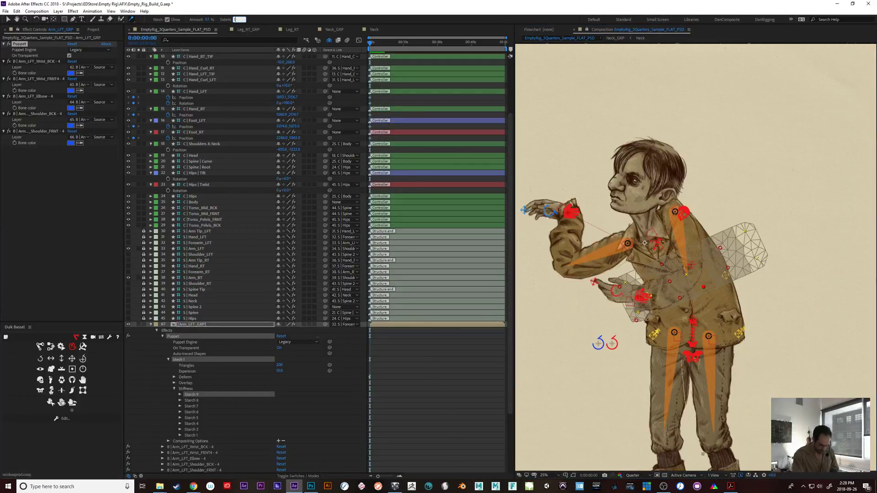
pyautogui.write('100')
pyautogui.press('Return')
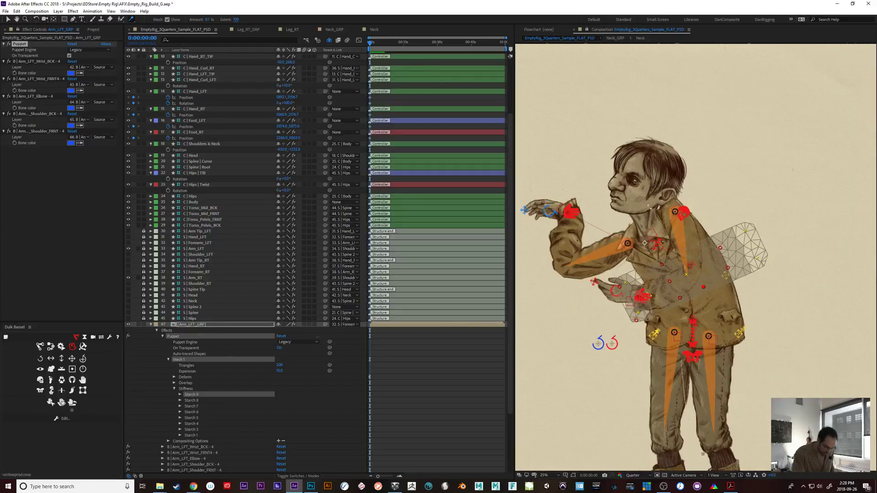
pyautogui.moveTo(703, 289); pyautogui.dragTo(698, 292)
# - Move the Starch 3 pin inward from the outer lower edge of the left arm mesh
pyautogui.click(728, 268)
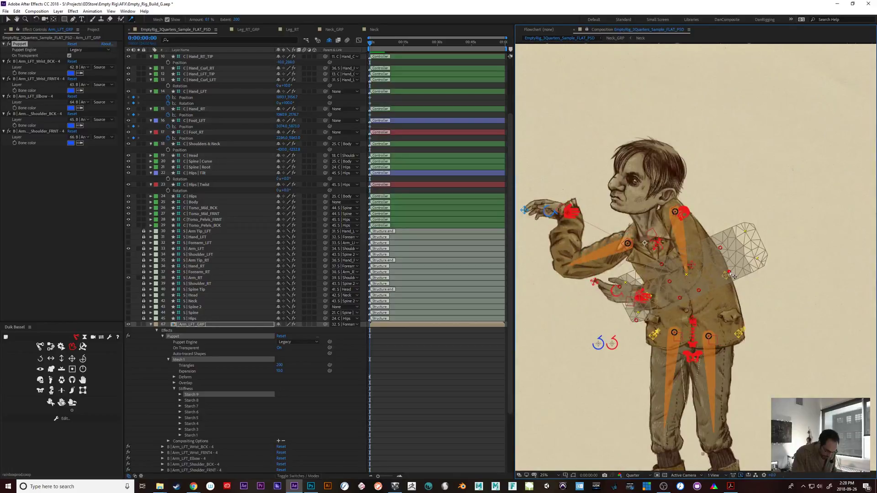
pyautogui.click(730, 273)
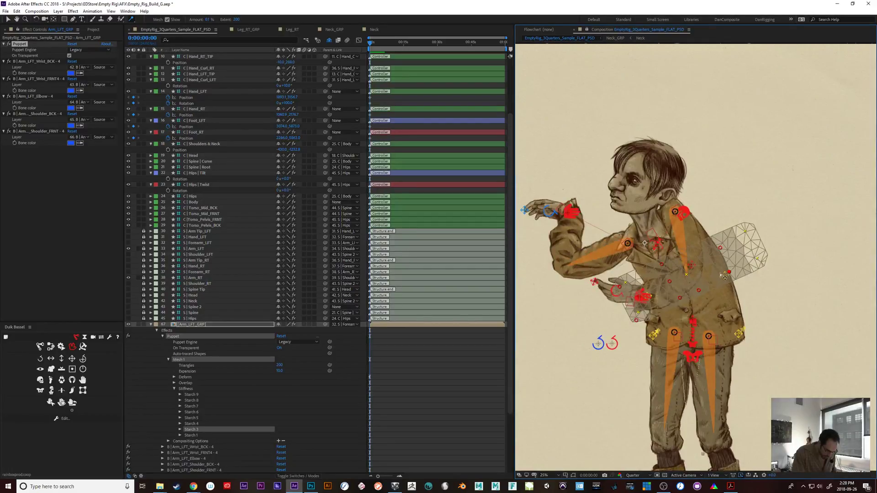
pyautogui.moveTo(720, 275); pyautogui.dragTo(717, 276)
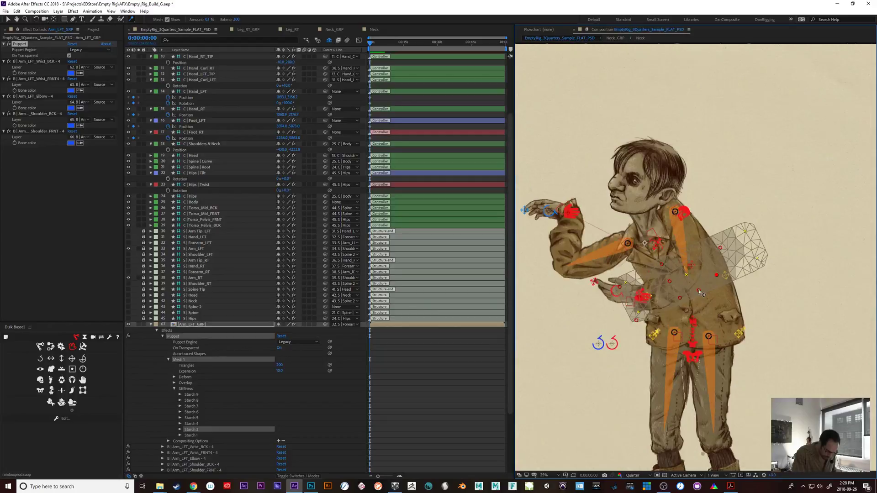
# - Move the Starch 8 pin inward from the outer upper edge of the left arm mesh and lock the Arm_LFT_GRP layer
pyautogui.moveTo(721, 250); pyautogui.dragTo(700, 257)
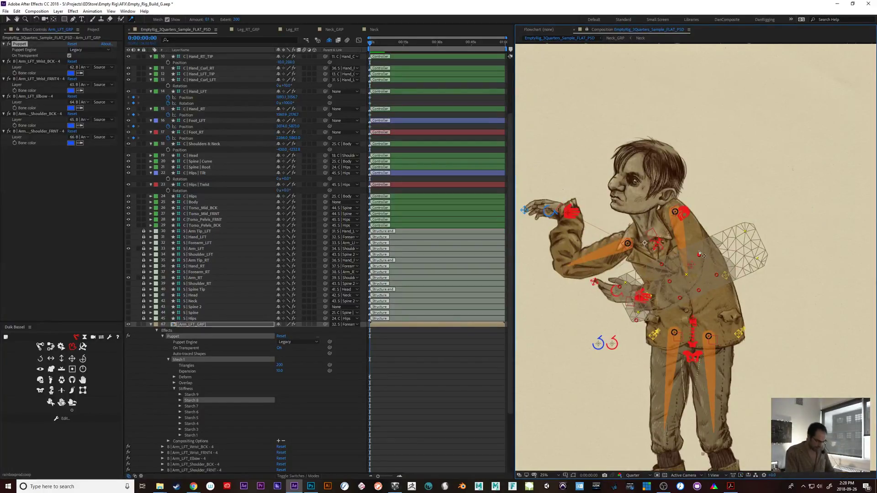
pyautogui.click(199, 322)
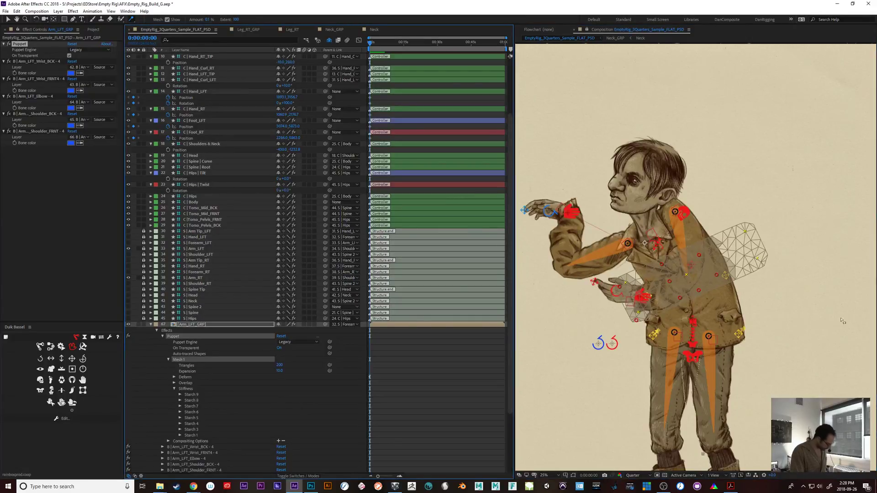
pyautogui.press('v')
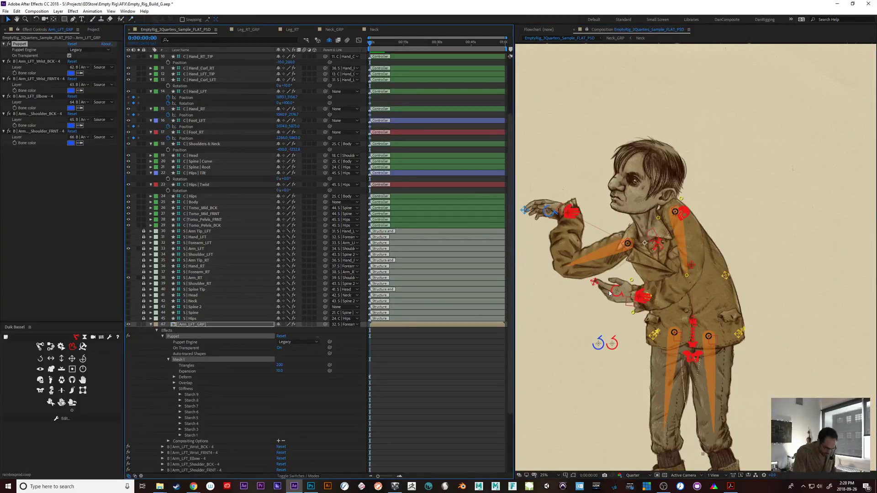
pyautogui.click(642, 297)
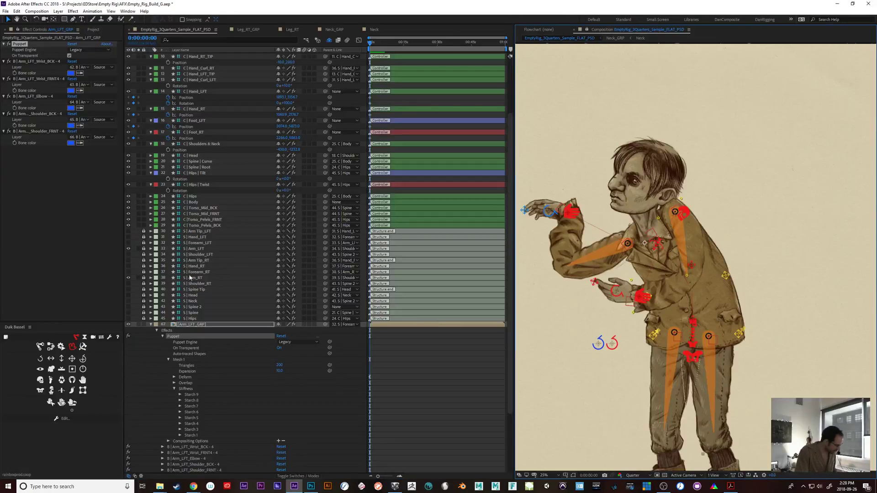
pyautogui.click(135, 334)
pyautogui.click(144, 325)
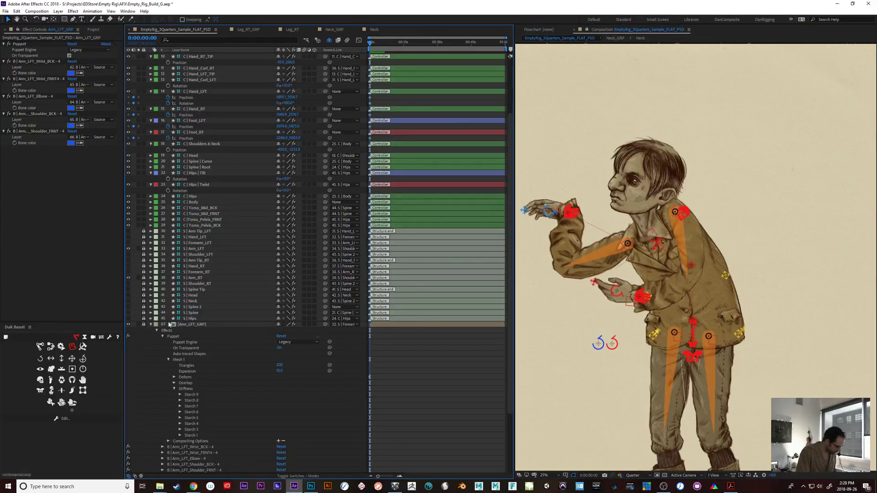
# - Test the left elbow bend by moving the Hand_LFT controller up to the chest and down to the front of the jacket's waist
pyautogui.moveTo(644, 297); pyautogui.dragTo(659, 285)
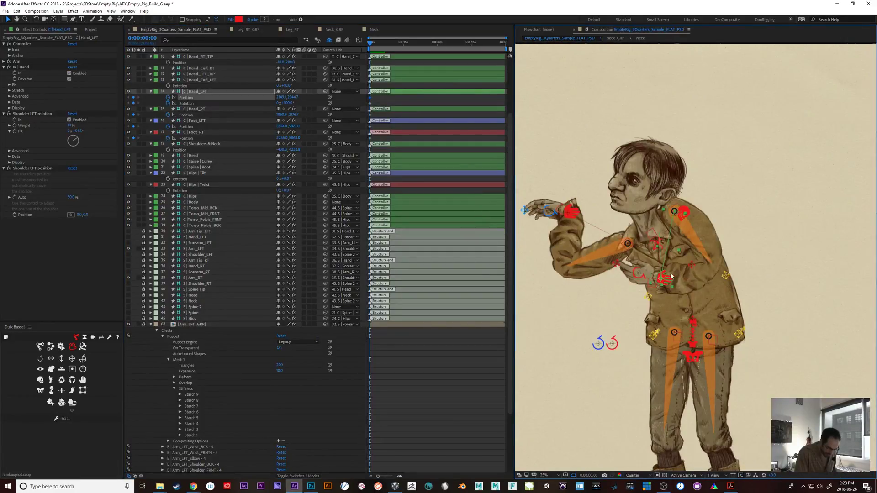
pyautogui.moveTo(666, 253); pyautogui.dragTo(666, 252)
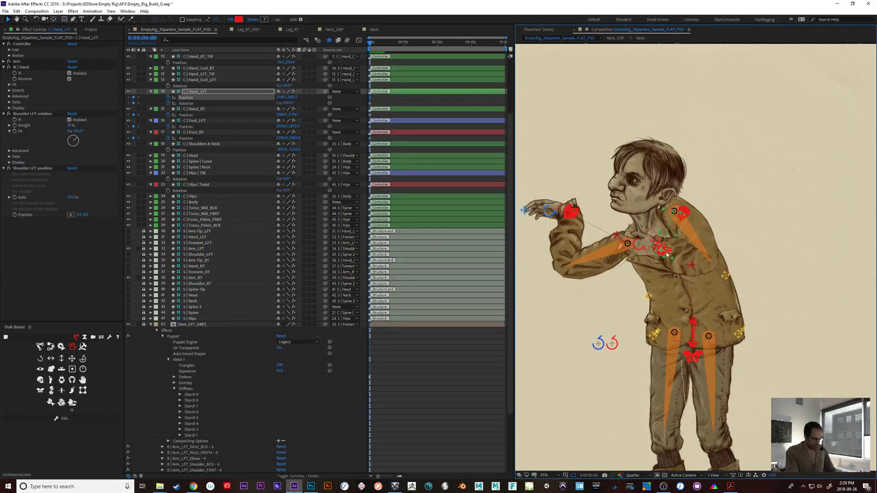
pyautogui.moveTo(670, 255); pyautogui.dragTo(708, 298)
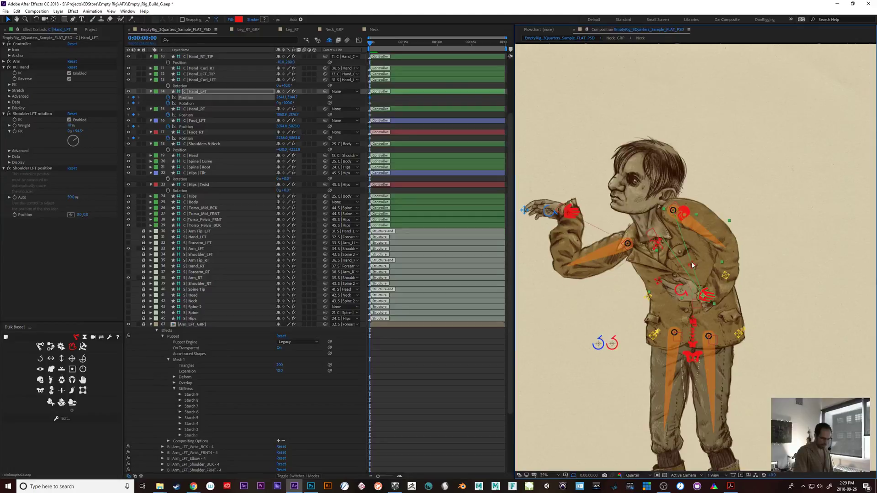
pyautogui.click(784, 284)
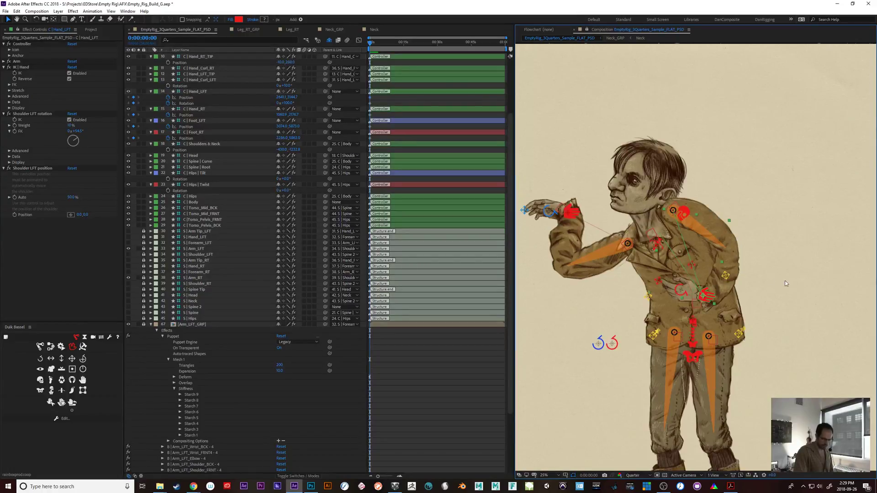
# - Extend the right arm forward and down by moving the Hand_RT controller away from the body to about waist height
pyautogui.click(569, 213)
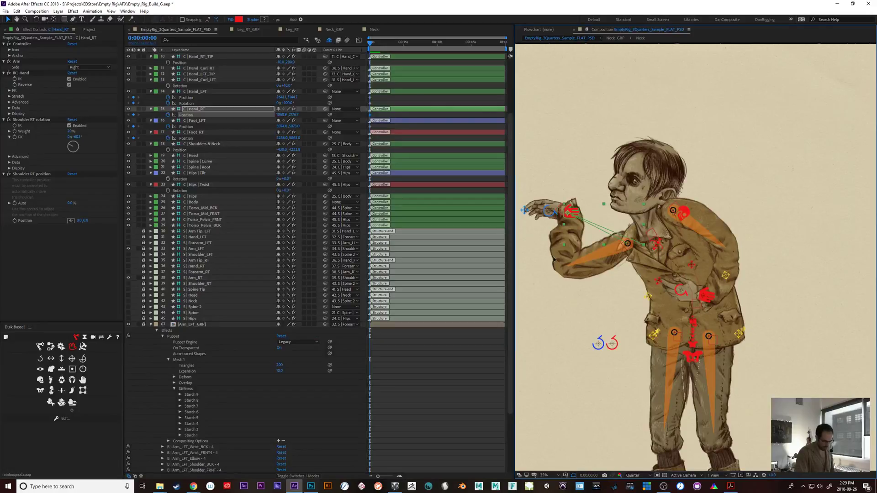
pyautogui.moveTo(553, 257); pyautogui.dragTo(537, 280)
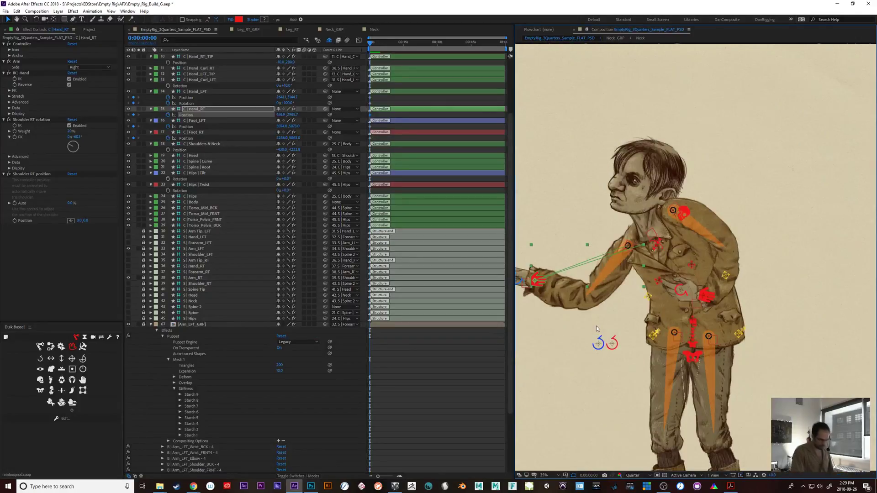
pyautogui.press('space')
pyautogui.moveTo(579, 355); pyautogui.dragTo(646, 349)
pyautogui.click(727, 286)
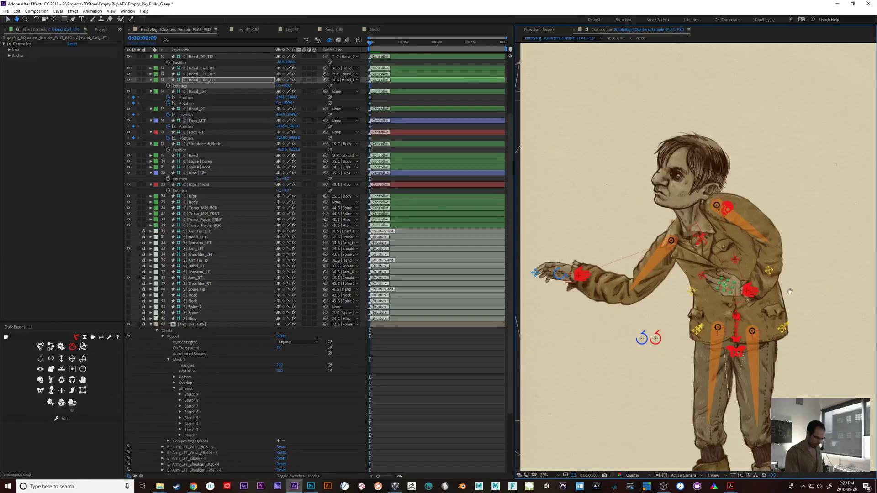
pyautogui.moveTo(775, 331); pyautogui.dragTo(802, 309)
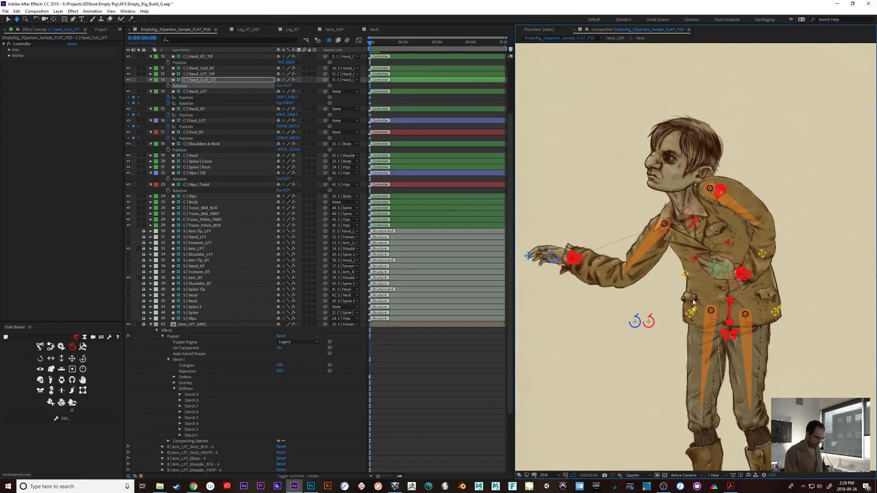
# - Test the Hips Twist controller by rotating it in the positive direction and back to 0°
pyautogui.click(649, 319)
pyautogui.press('shift+KP_Add')
pyautogui.press('shift+KP_Add')
pyautogui.press('shift+KP_Add')
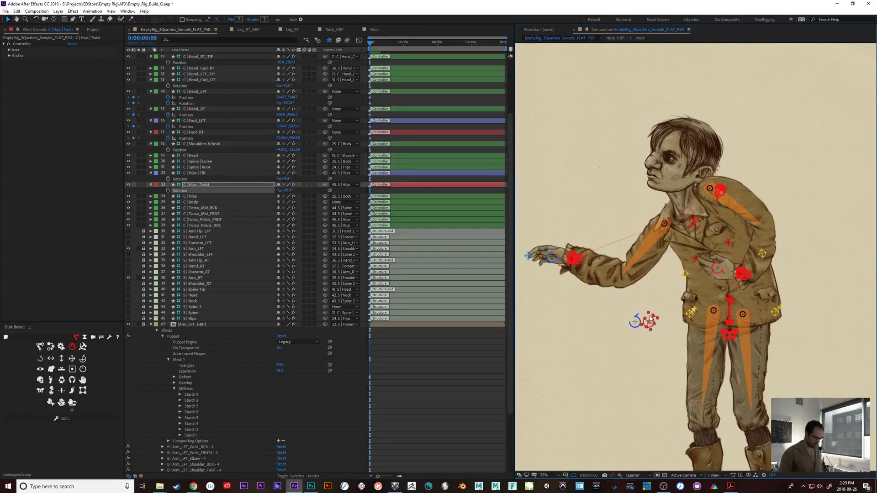
pyautogui.press('shift+KP_Subtract')
pyautogui.press('shift+KP_Subtract')
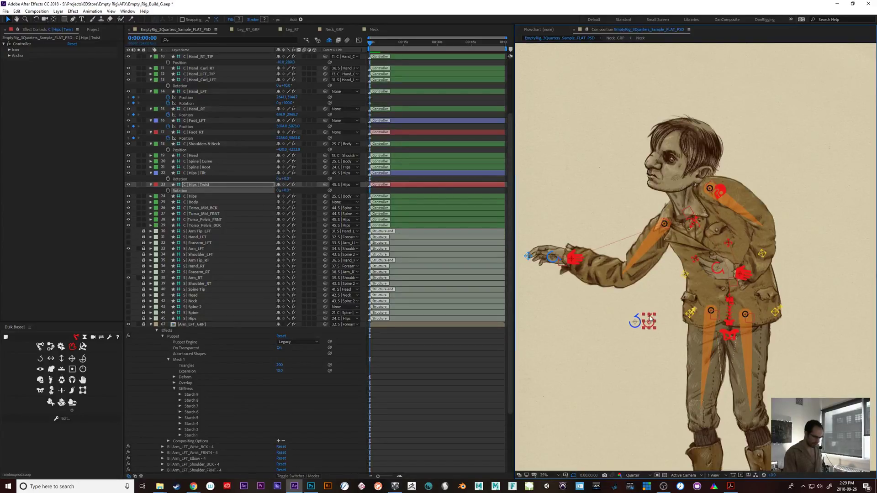
# - Bend the right elbow by moving the Hand_RT controller up and in toward the body, just below shoulder height
pyautogui.click(577, 260)
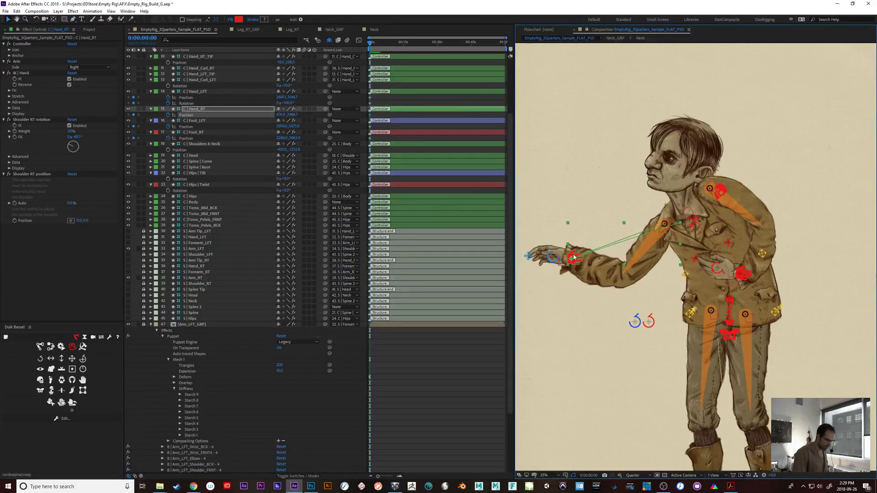
pyautogui.moveTo(574, 259); pyautogui.dragTo(600, 233)
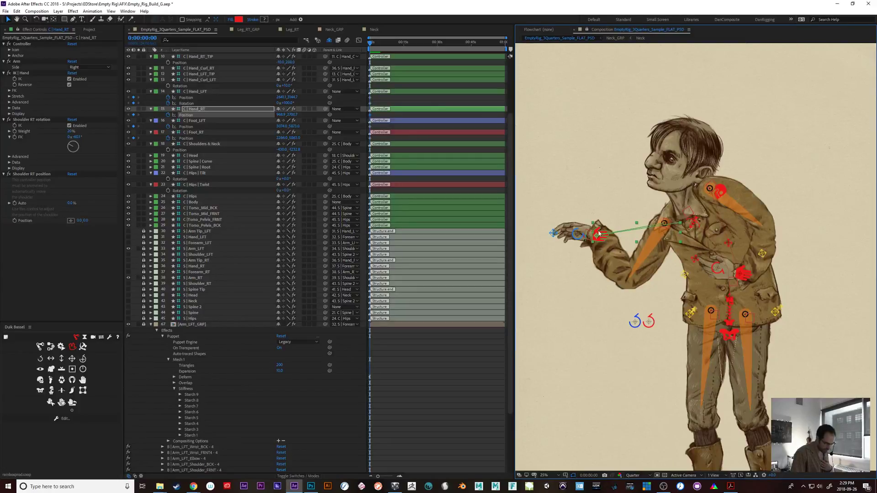
pyautogui.moveTo(599, 235); pyautogui.dragTo(618, 233)
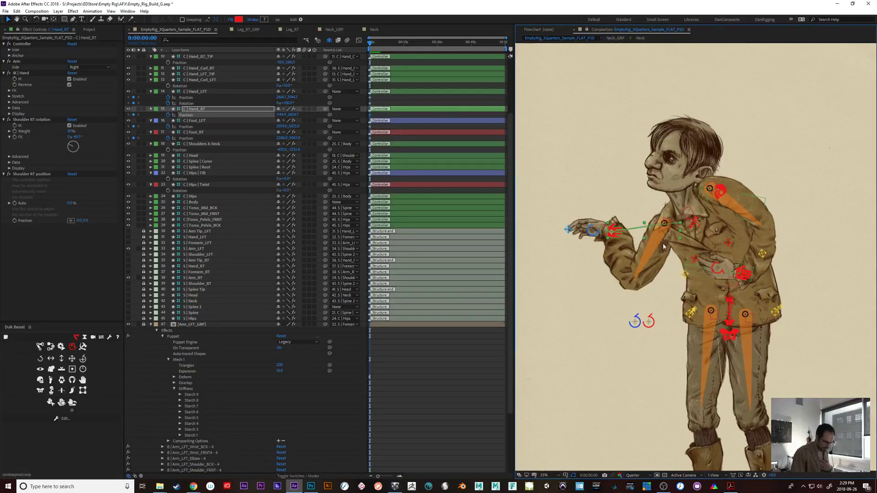
pyautogui.moveTo(614, 231)
pyautogui.mouseDown()
pyautogui.moveTo(580, 265)
pyautogui.moveTo(590, 312)
pyautogui.moveTo(620, 241)
pyautogui.mouseUp()
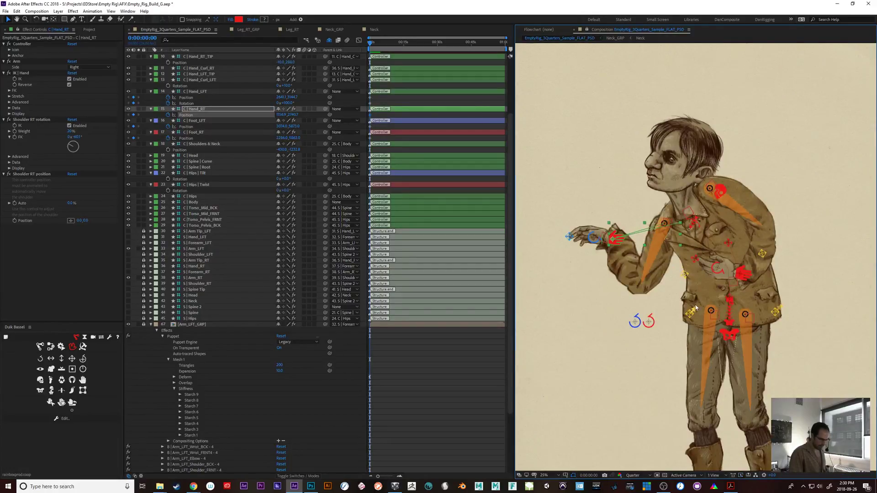
pyautogui.moveTo(685, 270)
pyautogui.mouseDown()
pyautogui.moveTo(625, 265)
pyautogui.moveTo(686, 263)
pyautogui.moveTo(679, 267)
pyautogui.mouseUp()
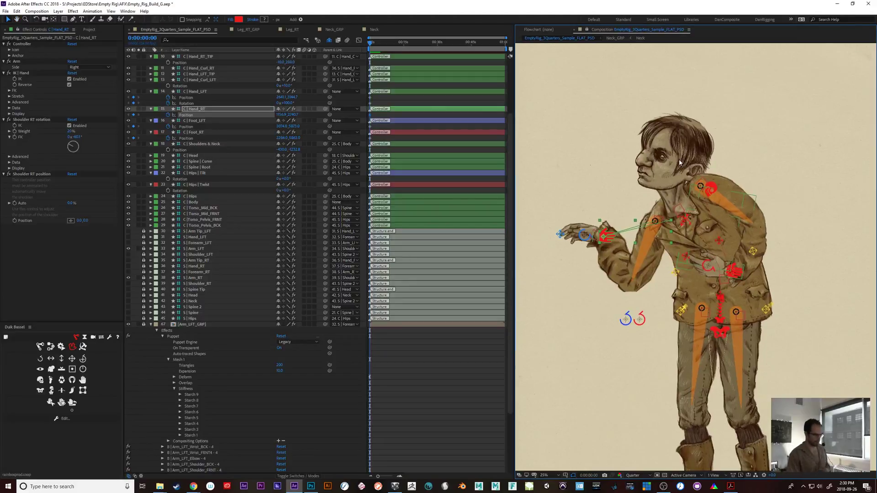